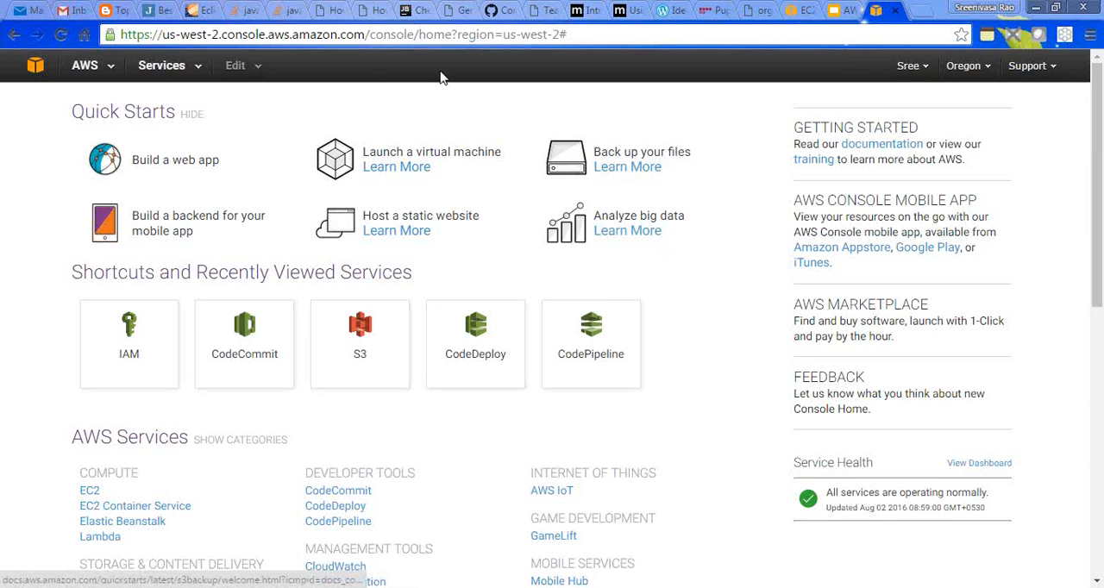
- Open the CodeDeploy service, get started with a Custom Deployment, and skip the walkthrough to reach the new application form
click(194, 68)
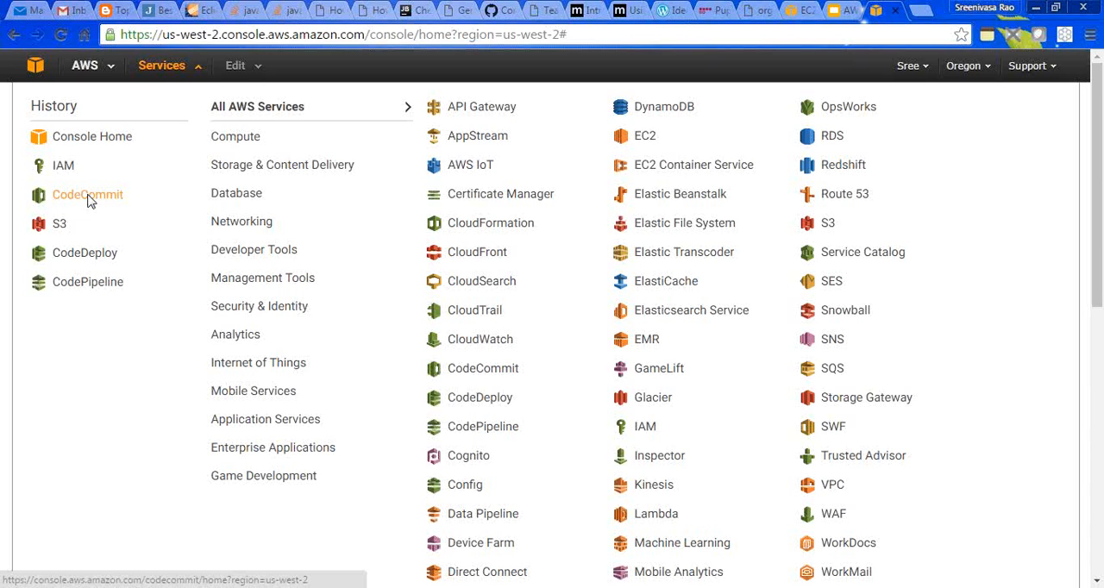
click(69, 259)
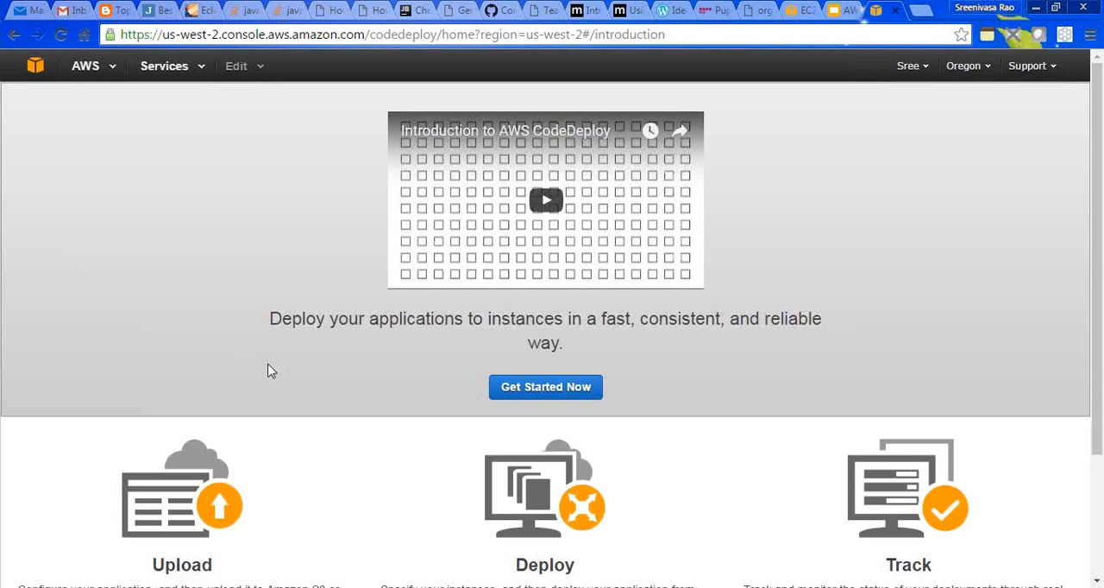
click(538, 394)
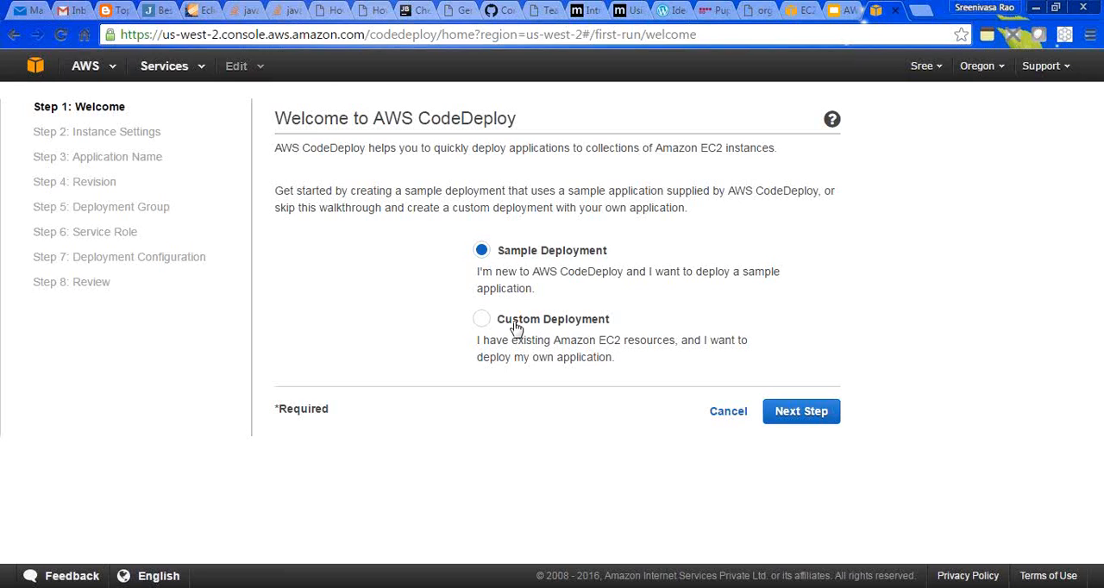
click(482, 320)
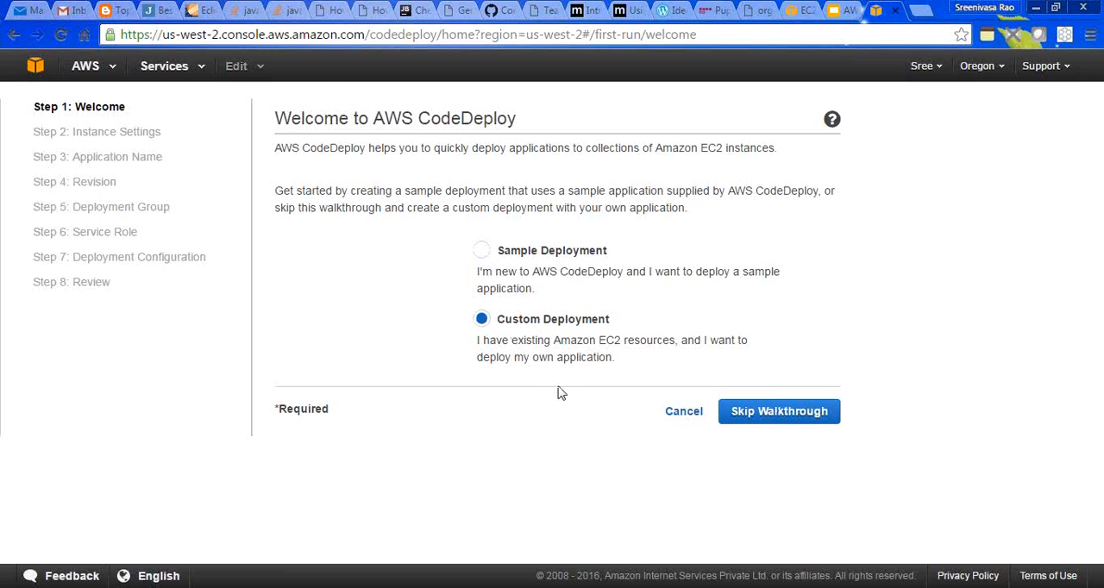
click(765, 420)
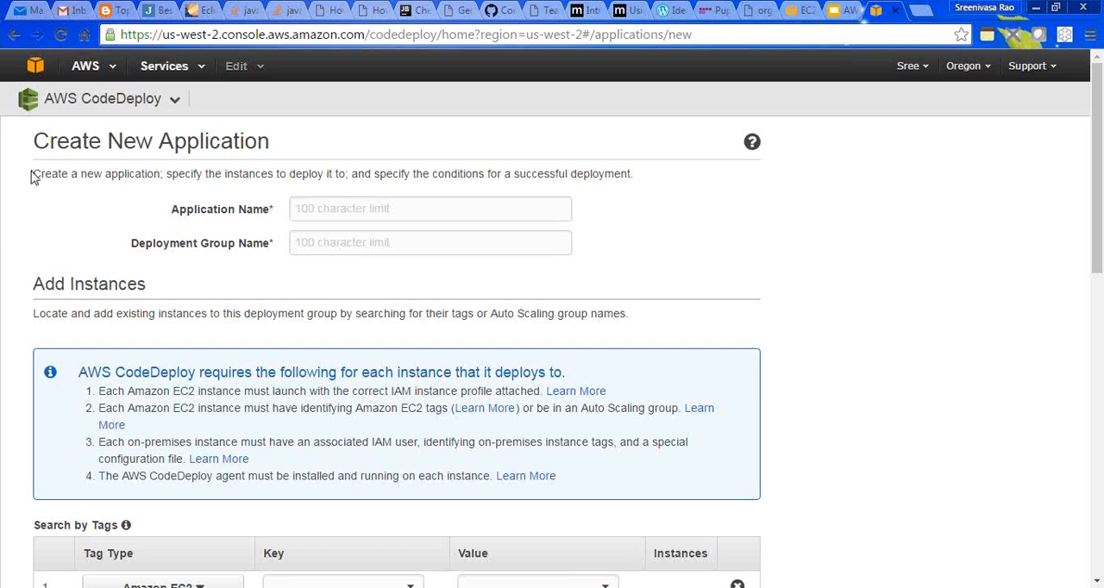
- Read the introductory description of the Create New Application form, dismissing the mail notification
drag(33, 173, 179, 170)
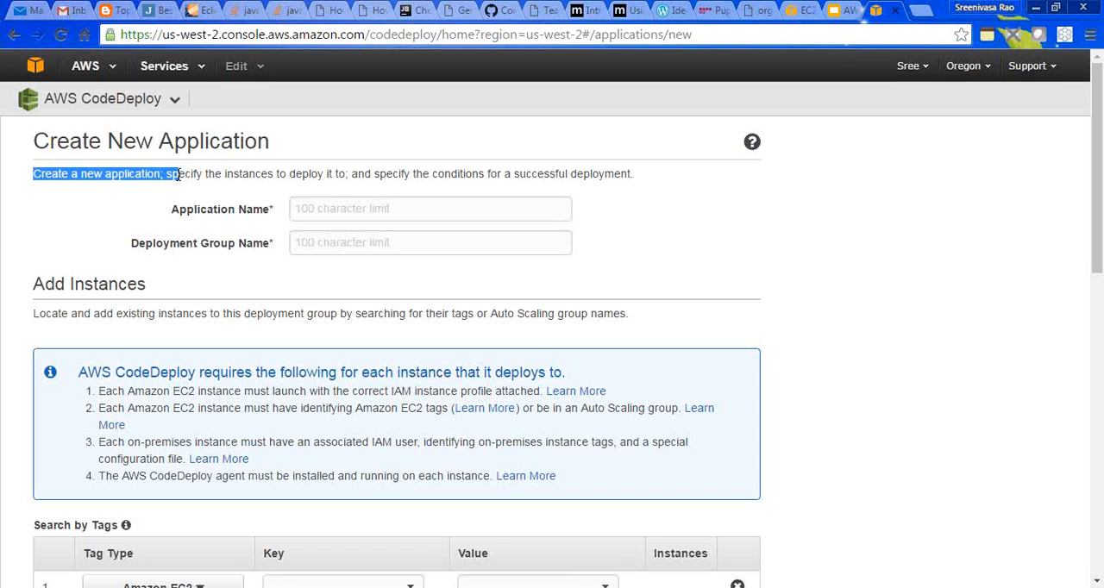
double_click(178, 175)
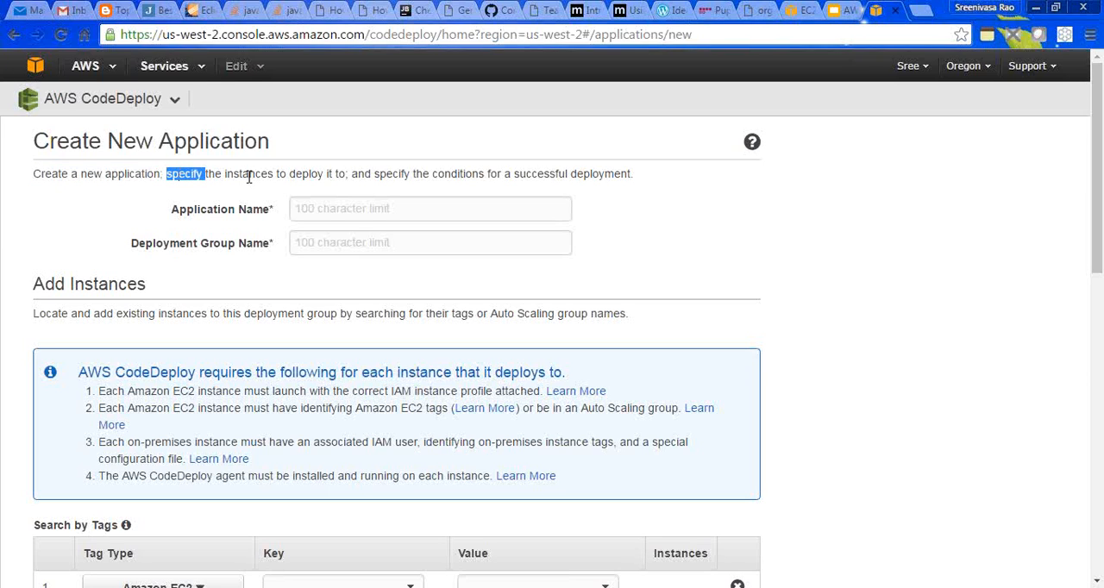
click(217, 176)
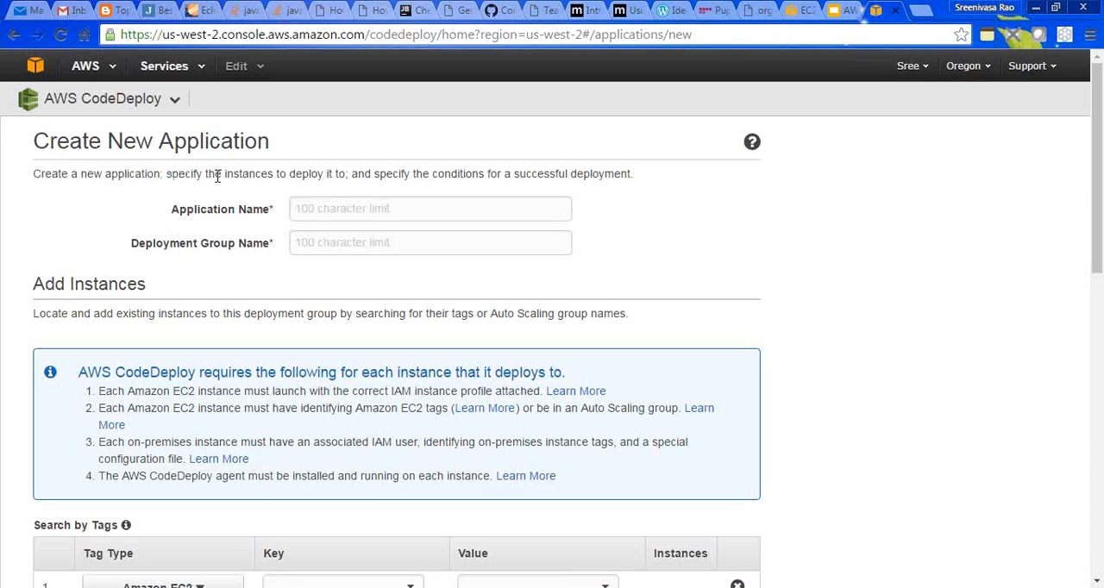
drag(45, 175, 278, 176)
click(170, 174)
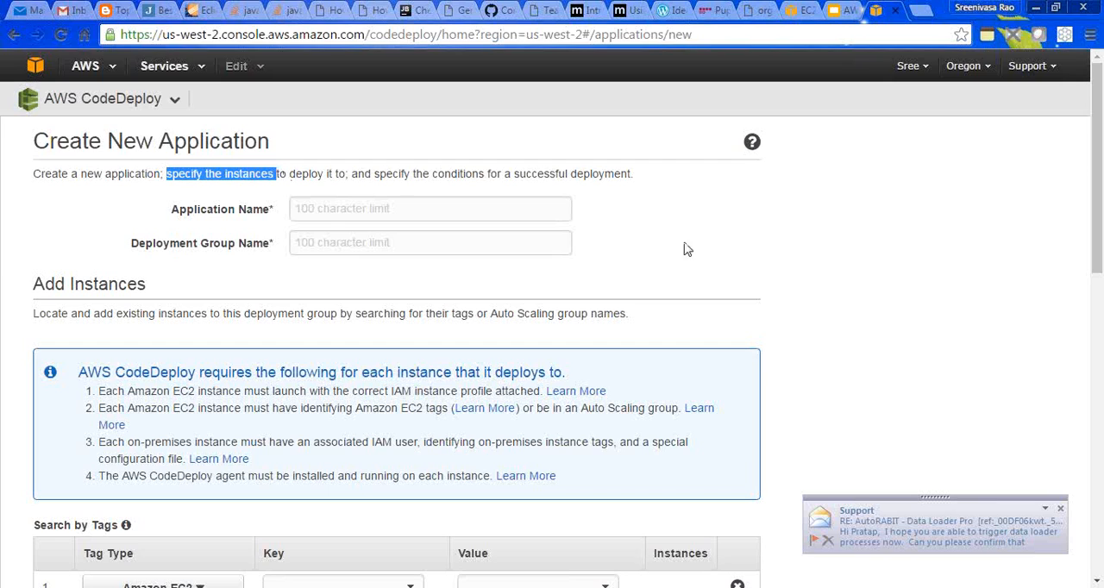
click(1059, 509)
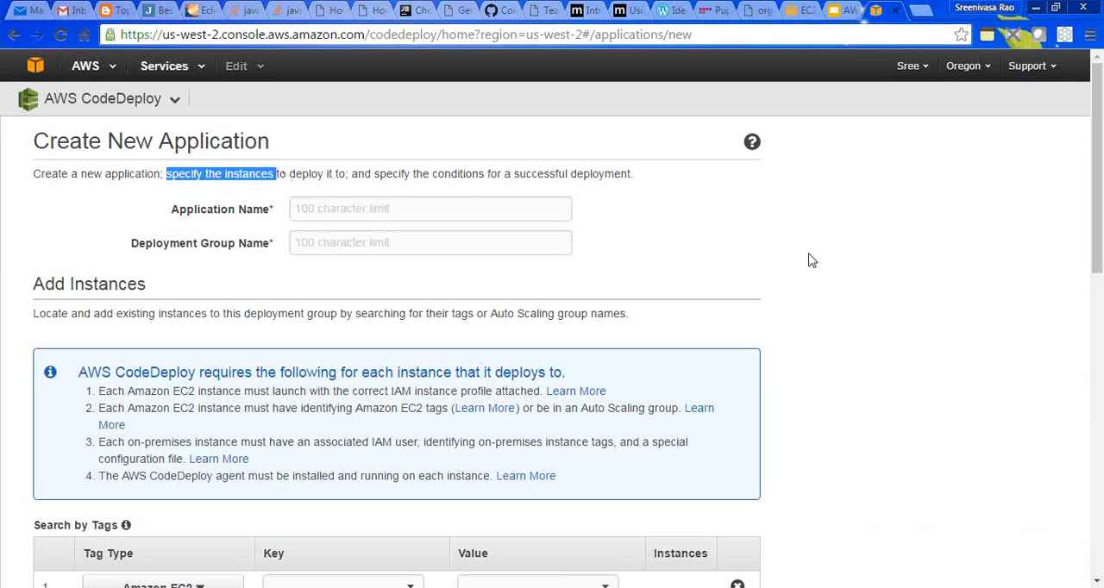
click(308, 172)
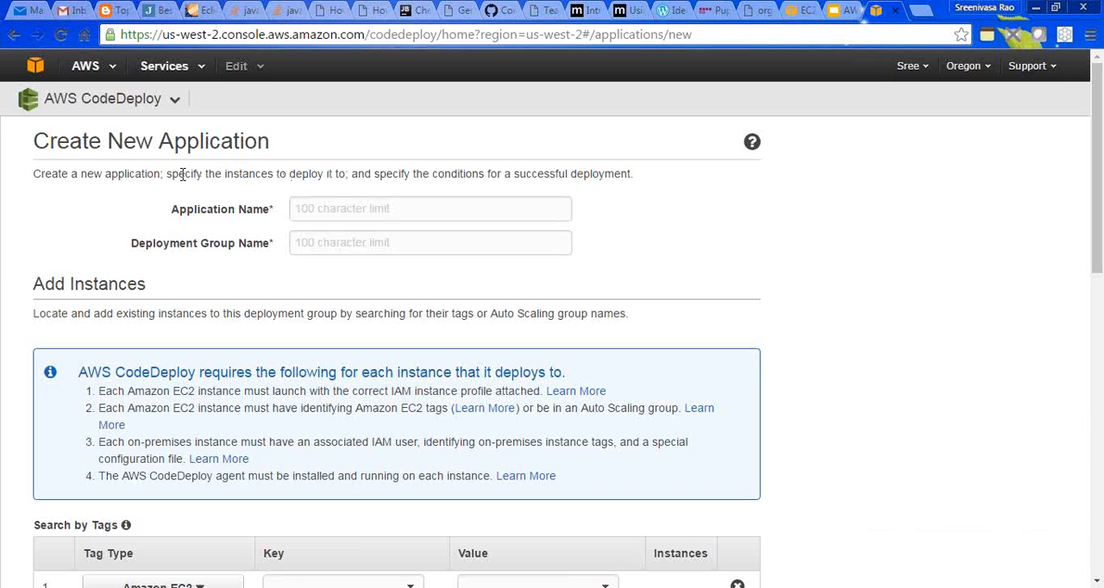
drag(174, 175, 250, 164)
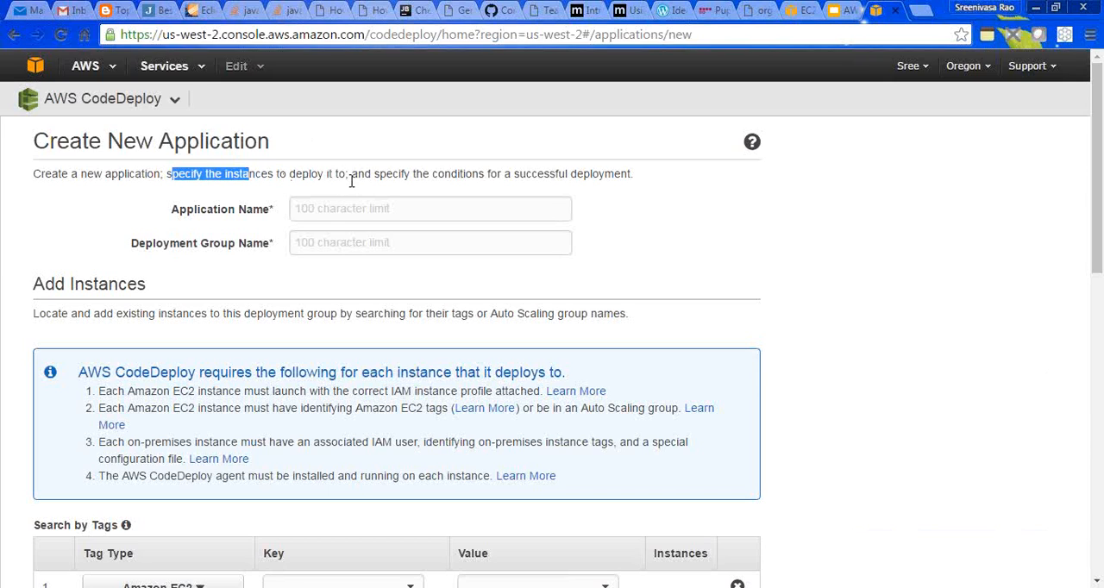
drag(353, 176, 431, 178)
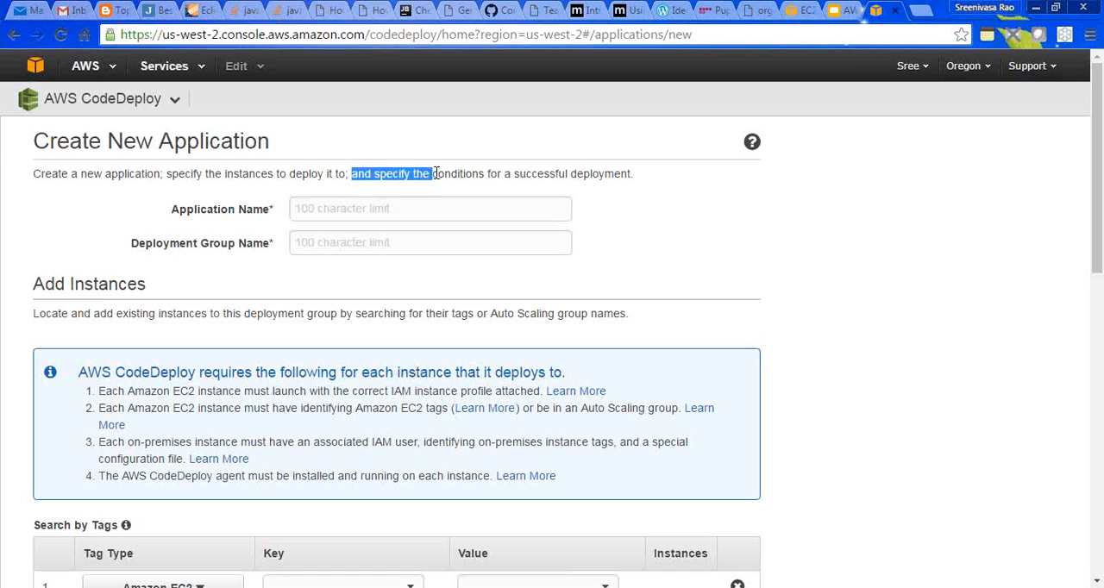
click(432, 178)
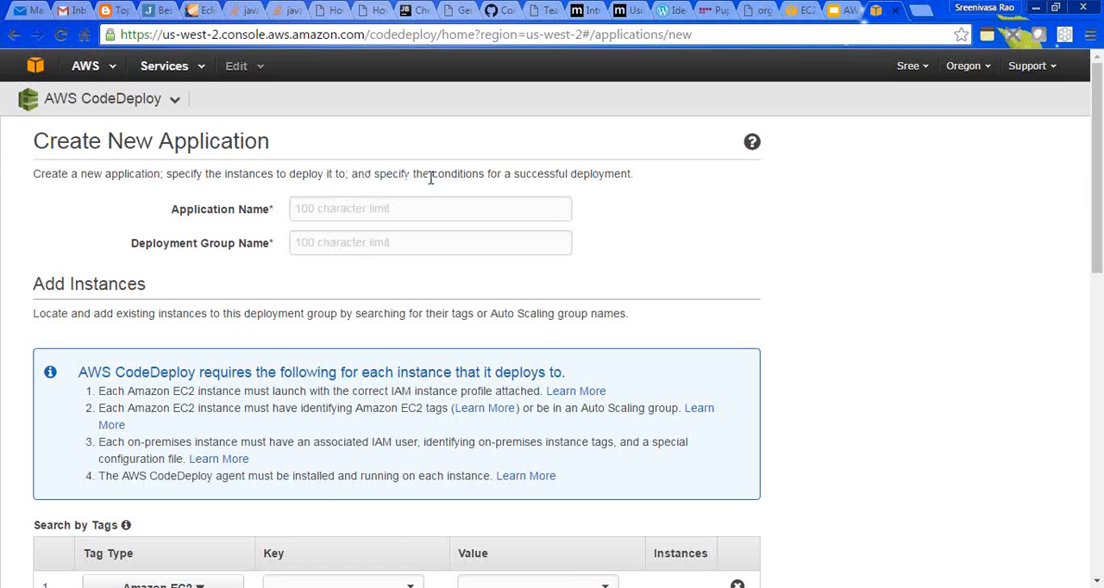
- Enter CodeDeployLab as the application name and SIT as the deployment group name
click(335, 212)
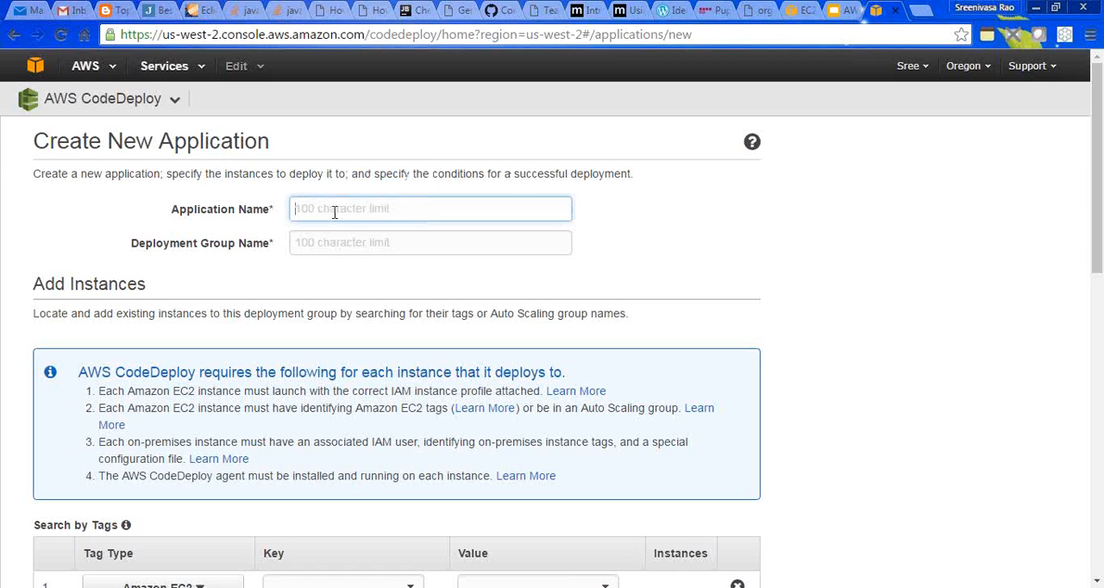
text(CodeDeployLab)
click(339, 241)
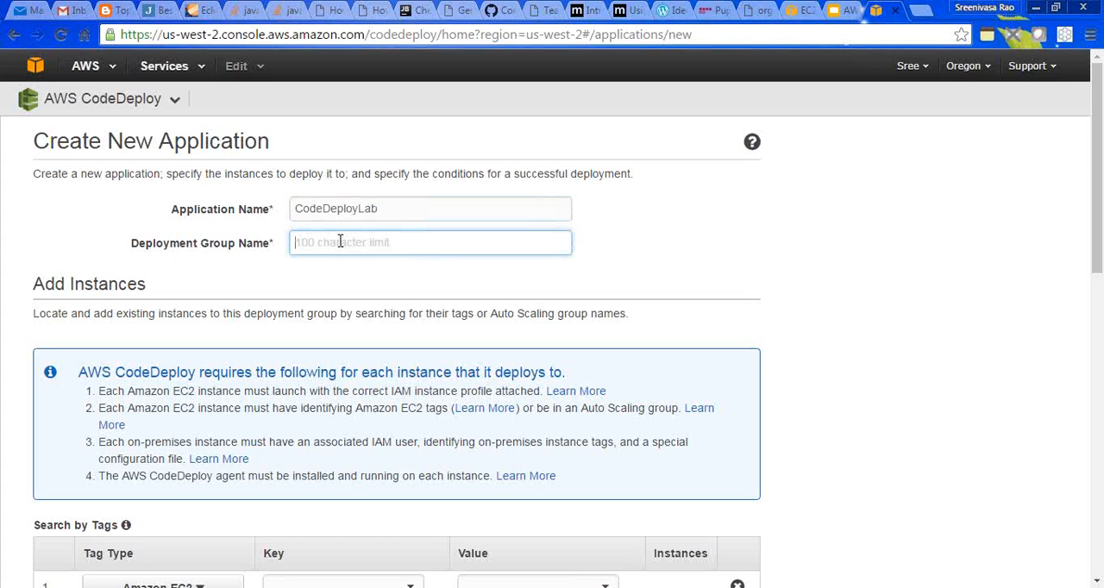
text(SIT)
drag(314, 243, 292, 244)
- Read the Add Instances description about locating instances by tags or Auto Scaling group names
scroll(1098, 195, down, 3)
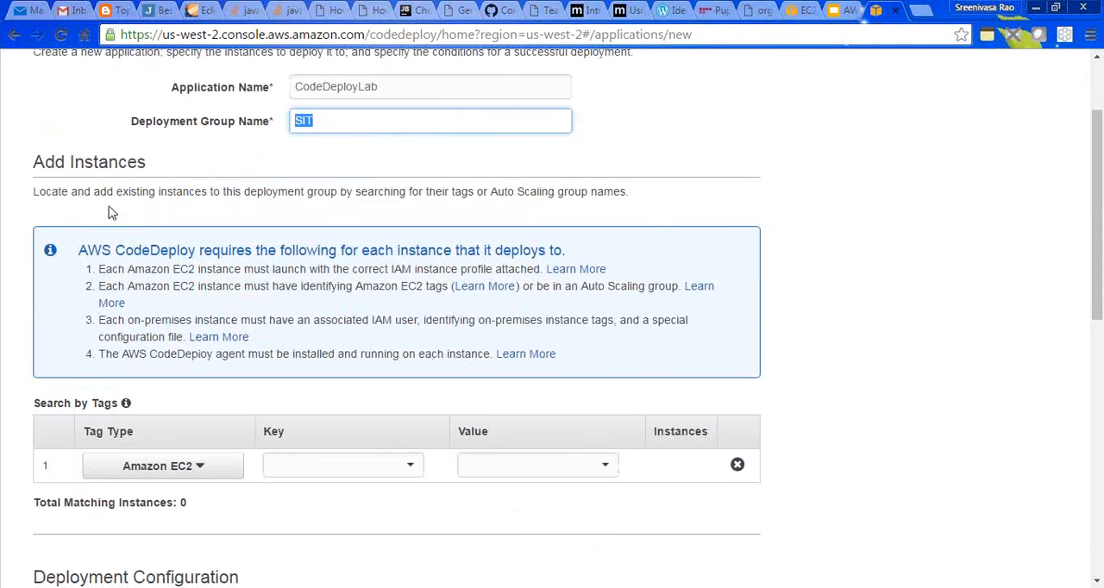
click(33, 192)
drag(33, 192, 357, 196)
double_click(357, 197)
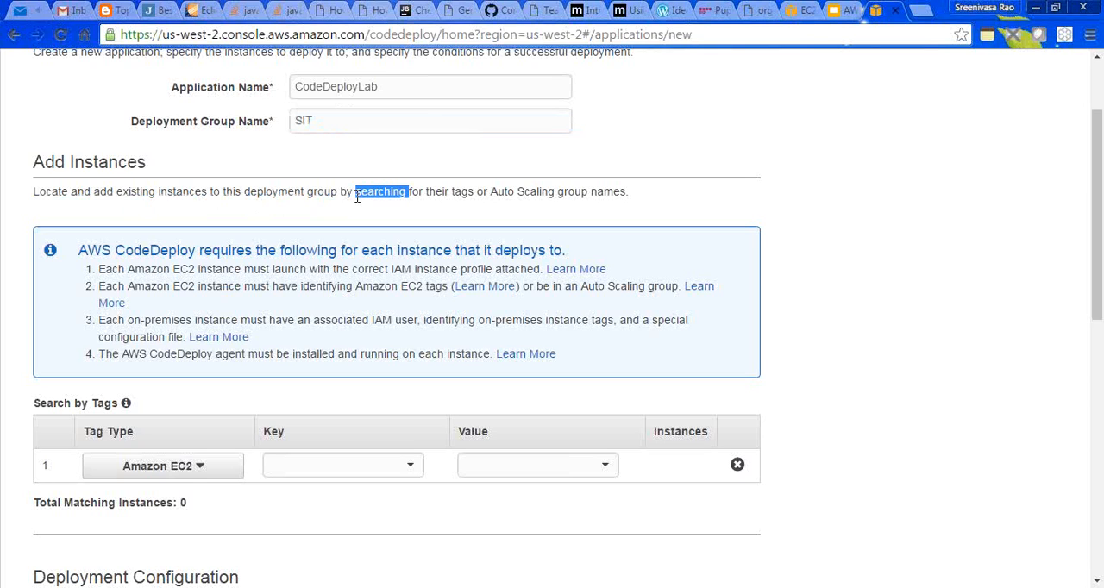
drag(34, 197, 431, 216)
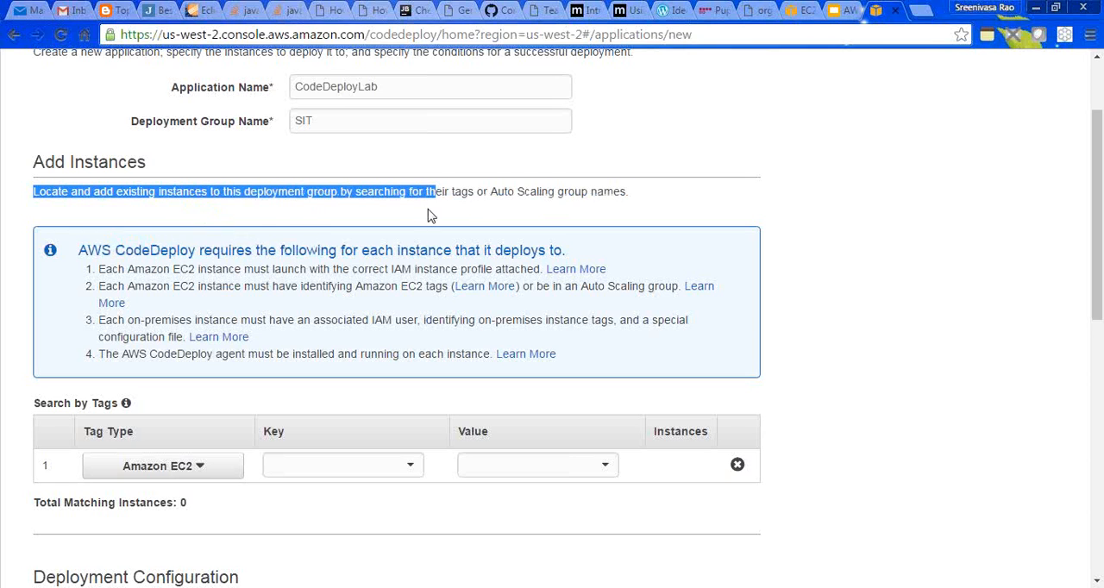
- Open the IAM and EC2 services in separate browser tabs and show the Roles list in IAM
drag(1099, 142, 1096, 86)
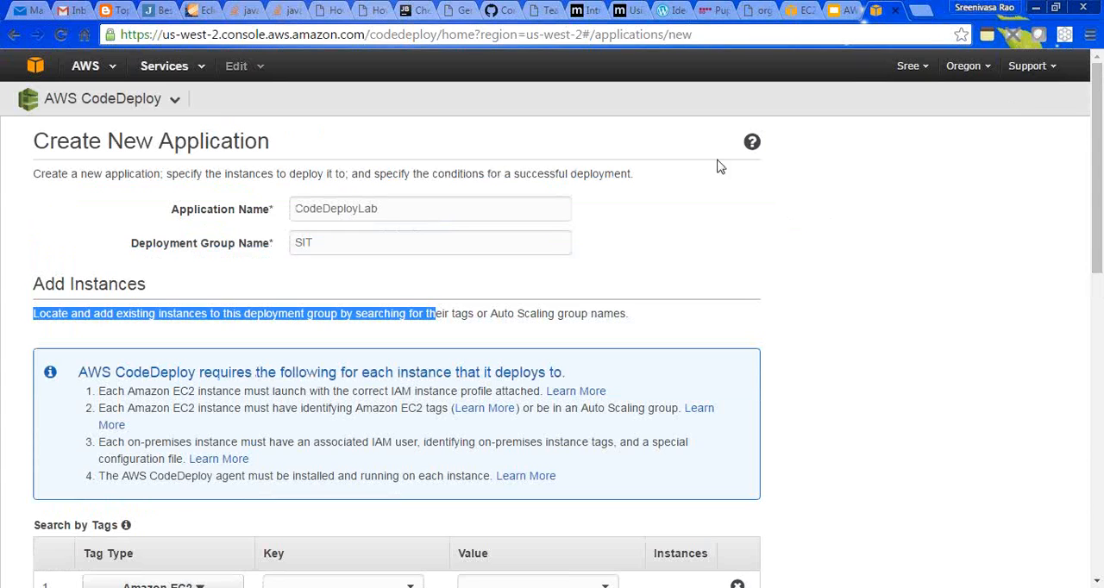
click(188, 70)
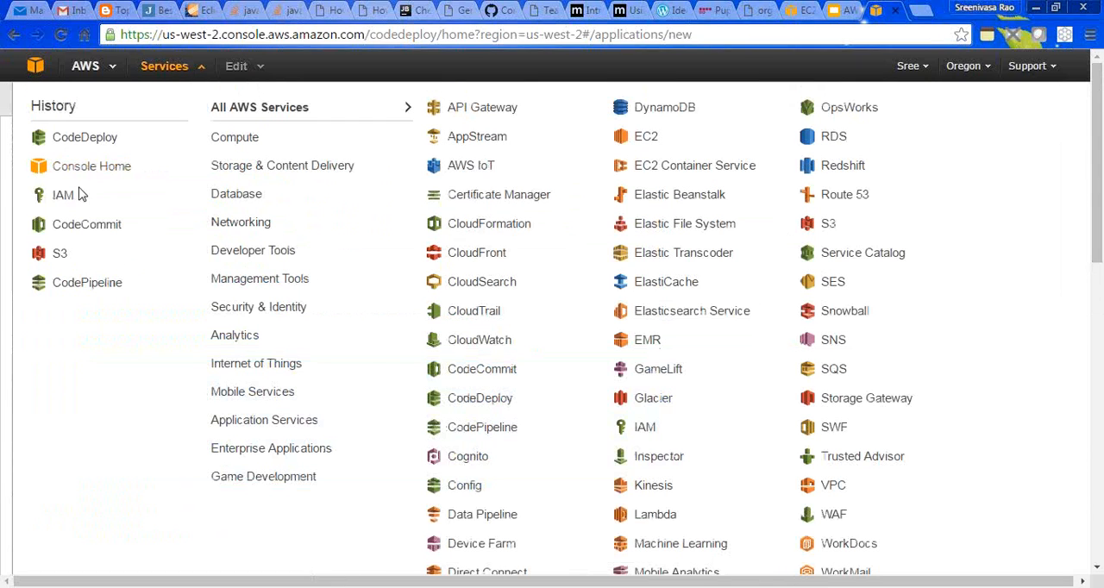
ctrl+click(65, 198)
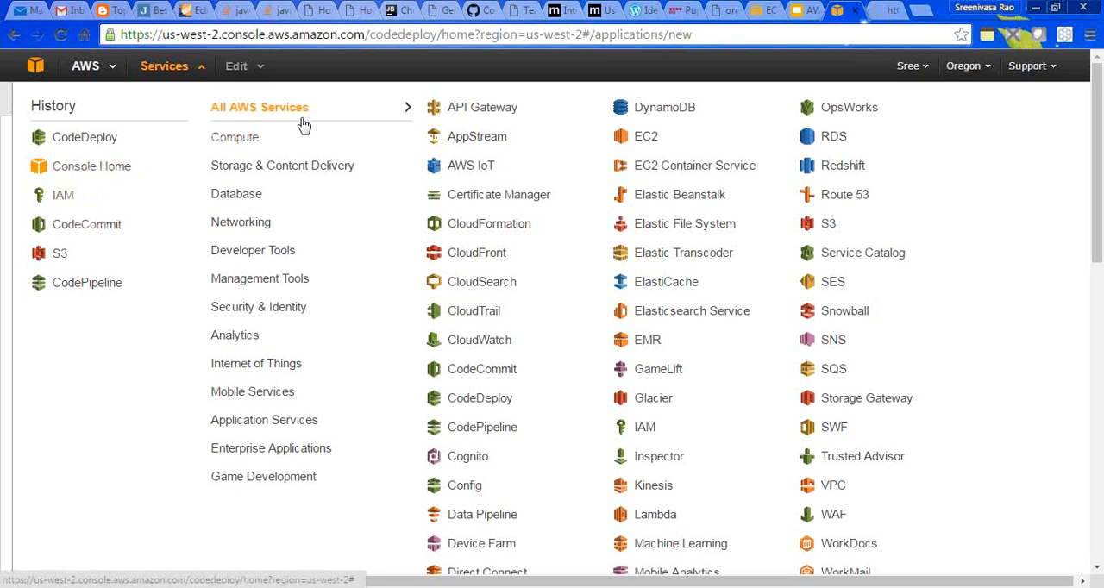
mouse_move(309, 135)
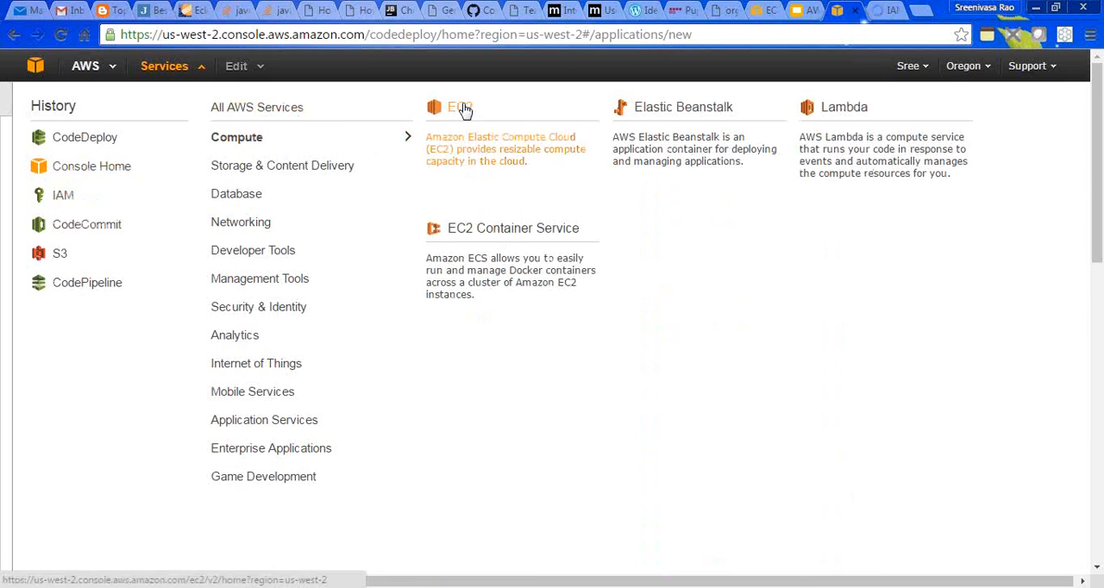
click(846, 12)
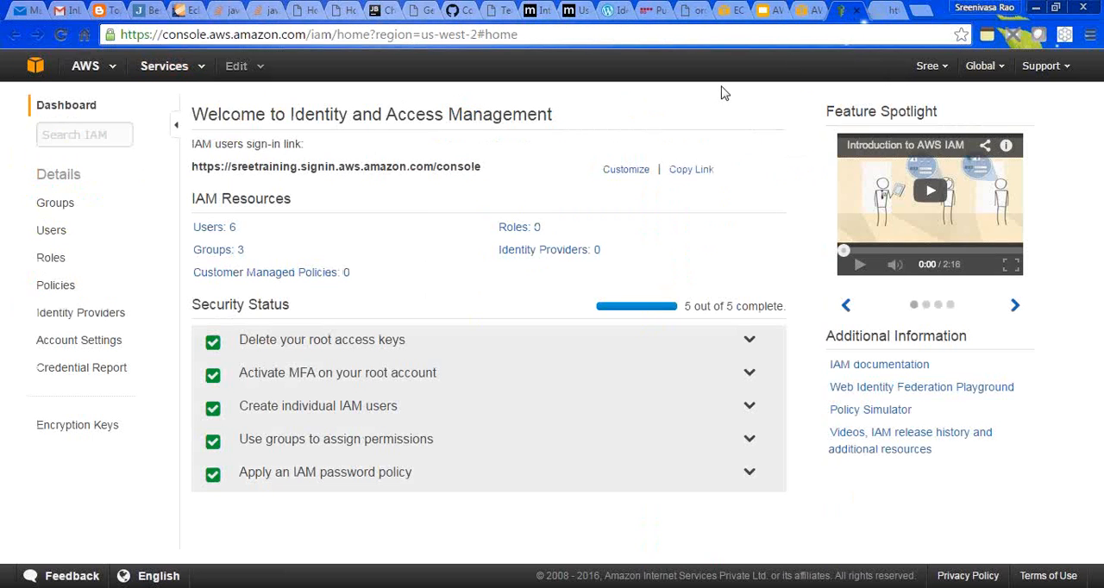
click(52, 258)
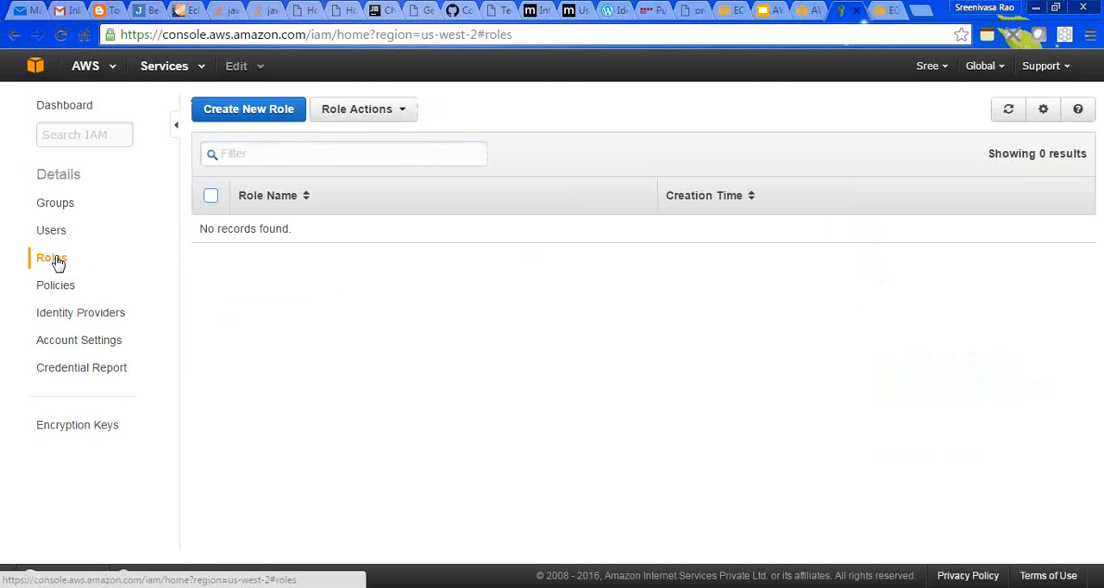
- Switch to the AWS CodeDeploy And CodePipeline presentation in Google Slides and review the role names on the IAM roles slide
click(800, 12)
click(765, 10)
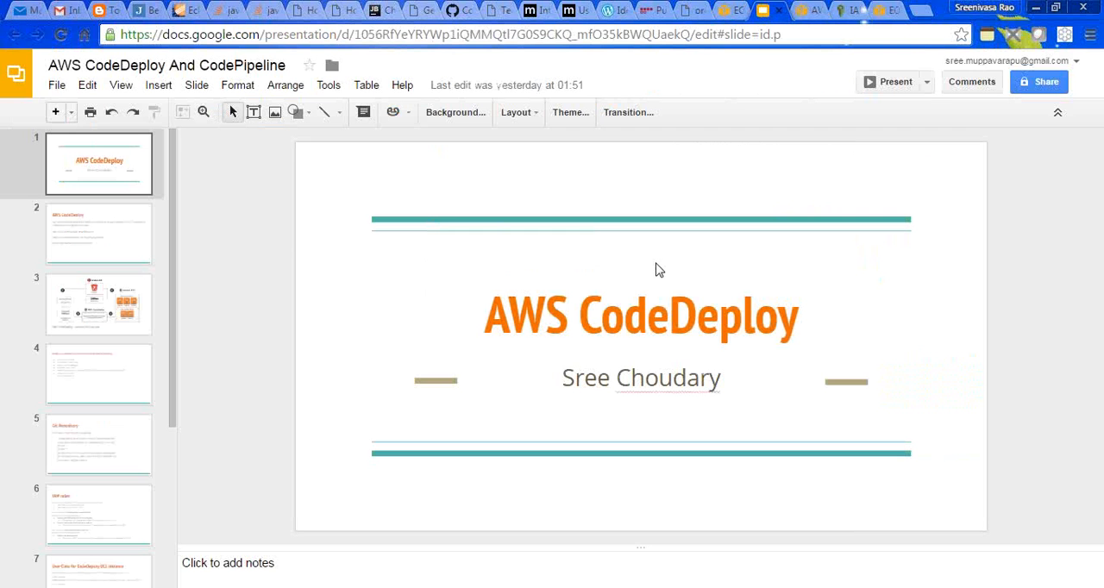
drag(172, 350, 180, 522)
click(91, 337)
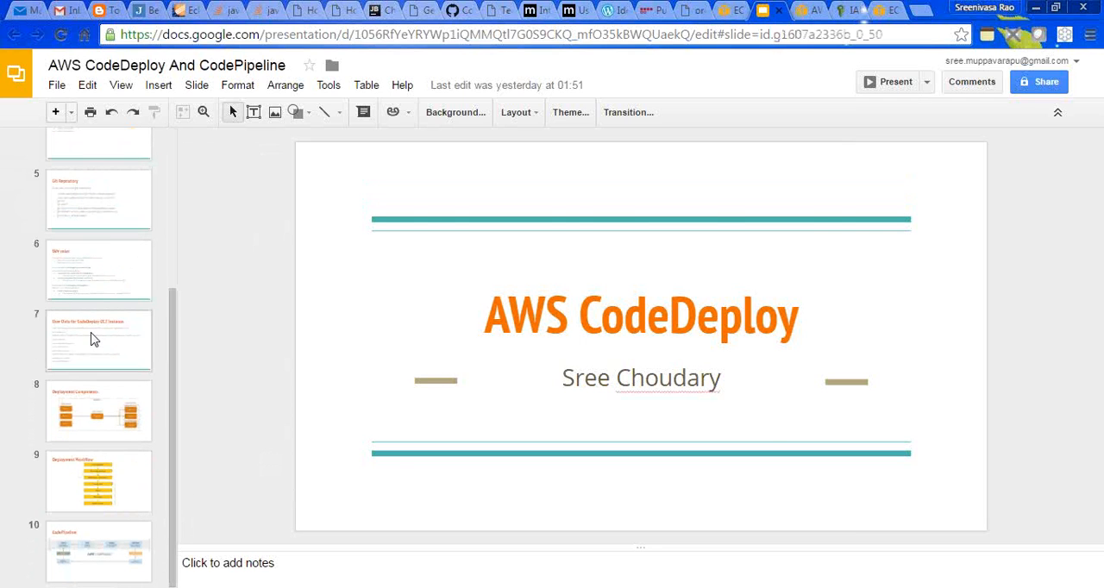
click(87, 275)
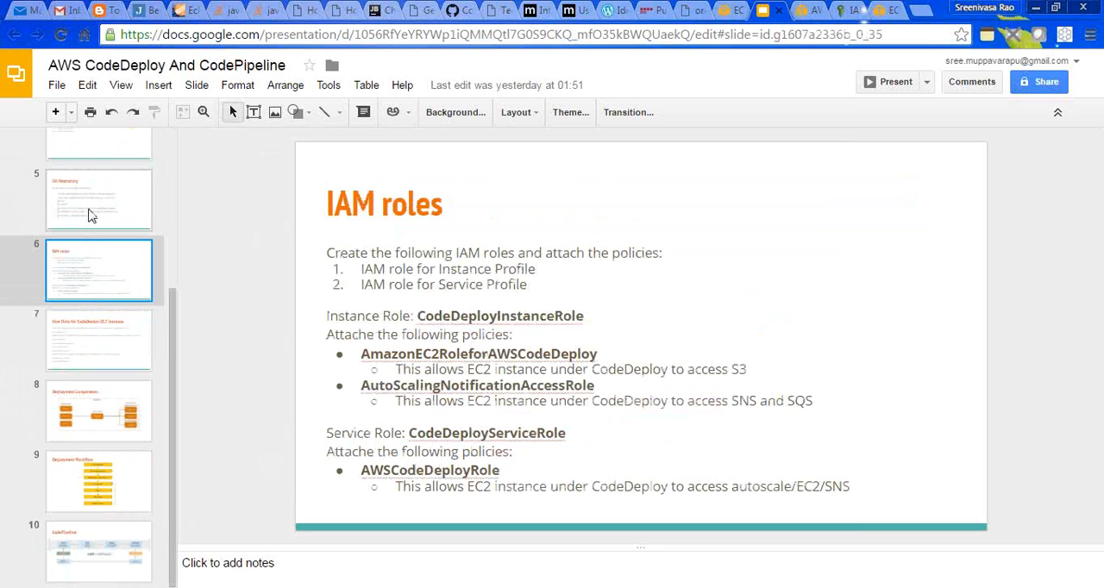
double_click(437, 319)
double_click(448, 434)
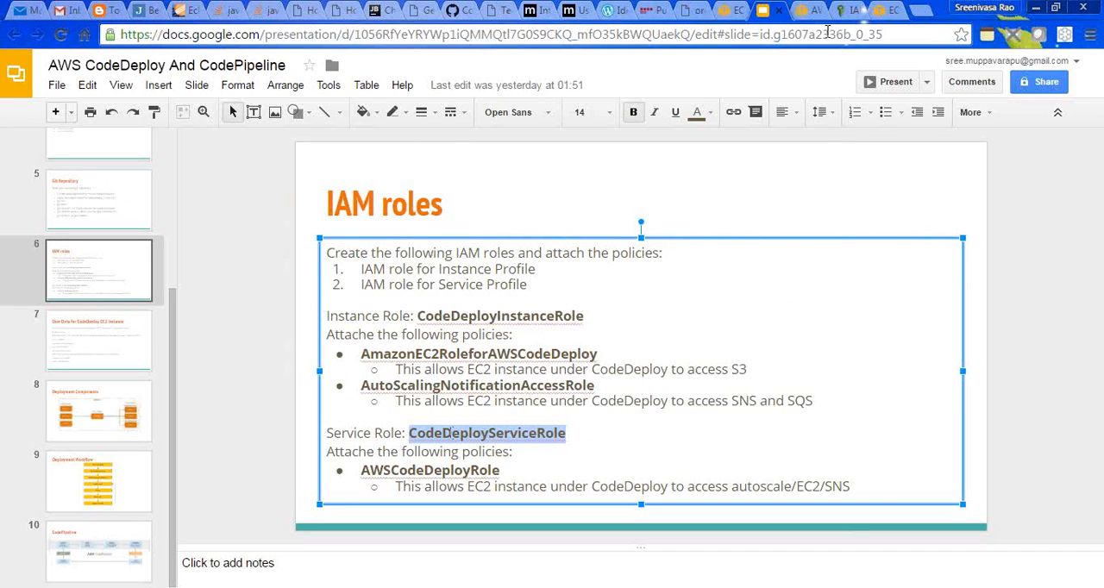
- Copy CodeDeployInstanceRole from the slide, use it to name a new IAM role, and proceed to the role type selection
double_click(489, 318)
key(ctrl+c)
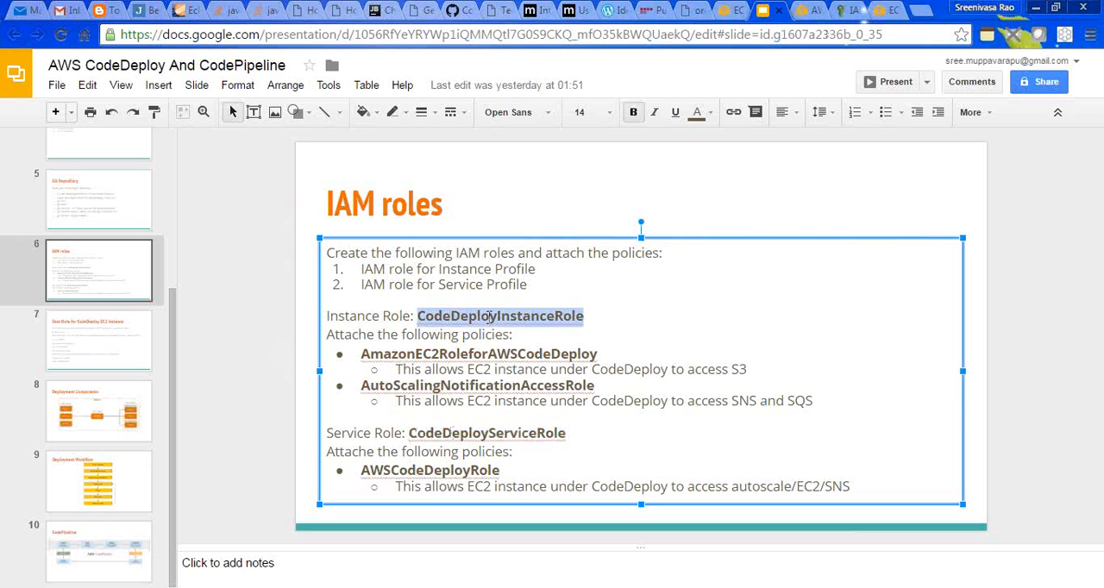
click(849, 10)
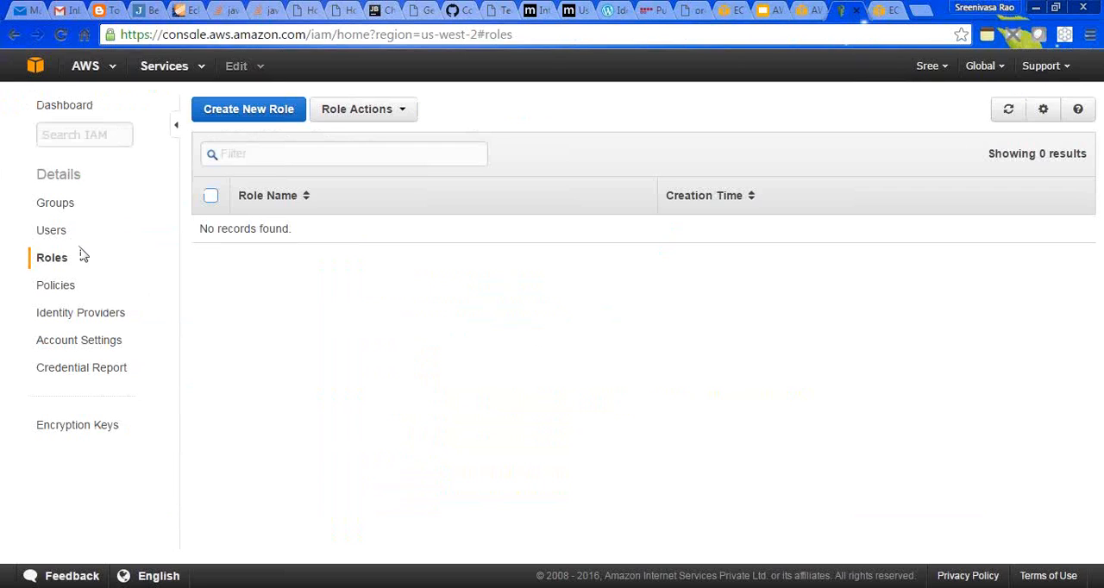
click(263, 115)
click(427, 179)
key(ctrl+v)
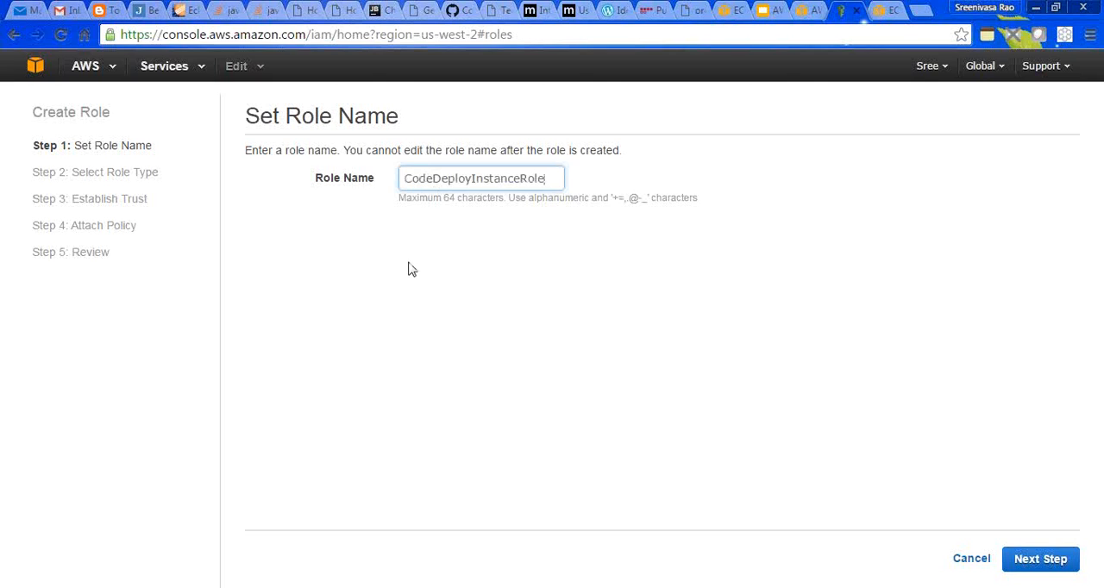
click(1020, 561)
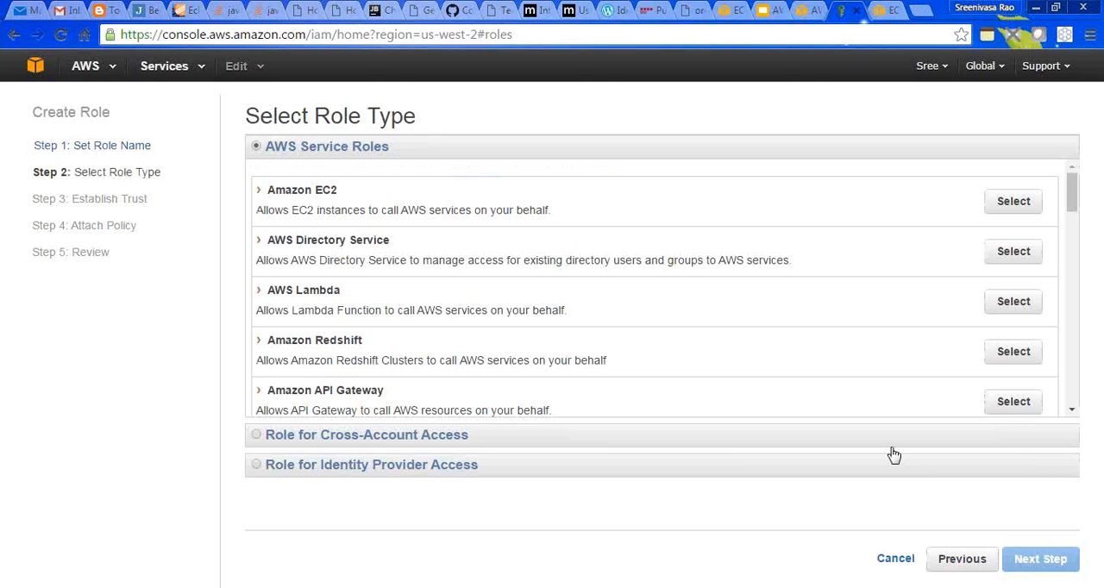
- Look up the AmazonEC2RoleforAWSCodeDeploy policy on the IAM roles slide, and choose Amazon EC2 as the new IAM role's service type
click(806, 11)
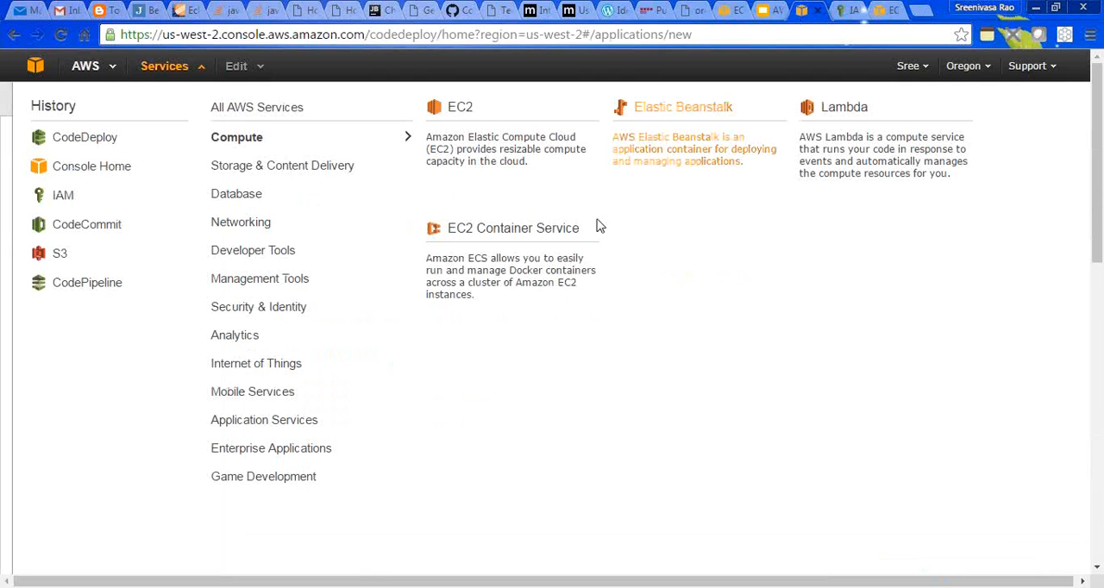
click(760, 13)
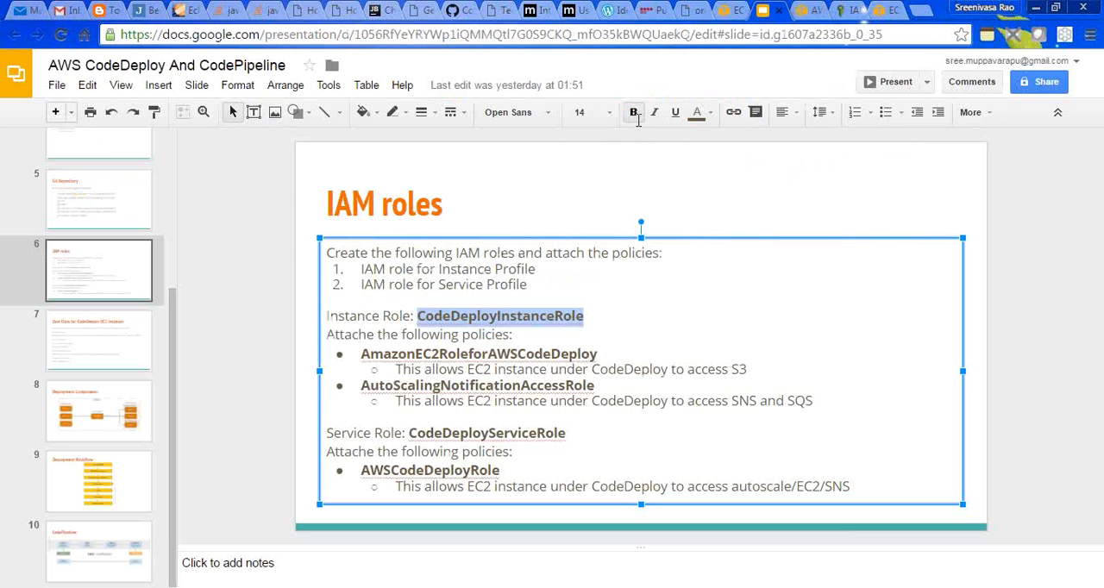
double_click(423, 354)
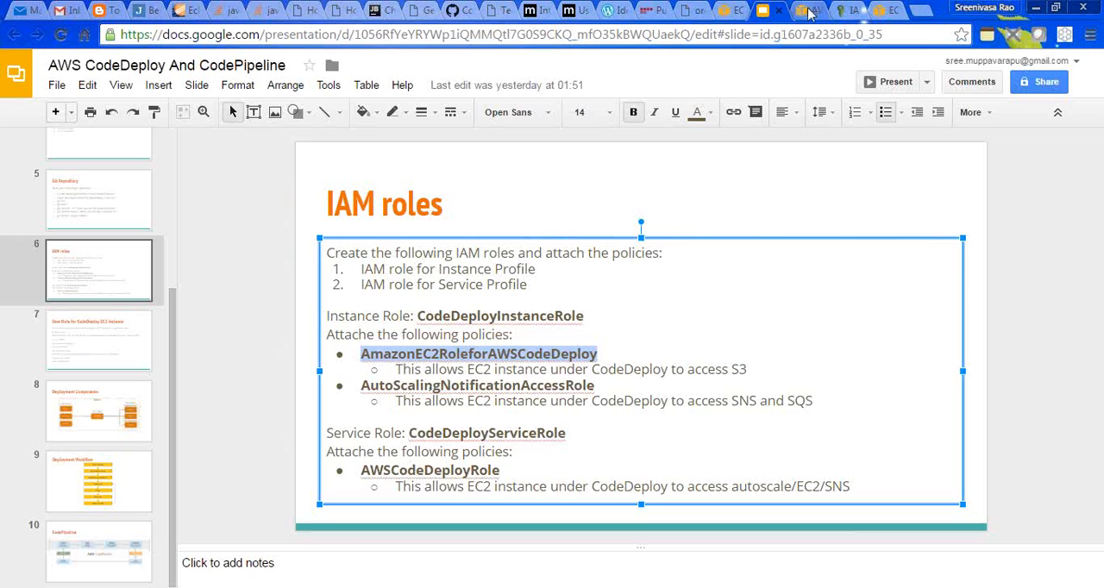
click(838, 12)
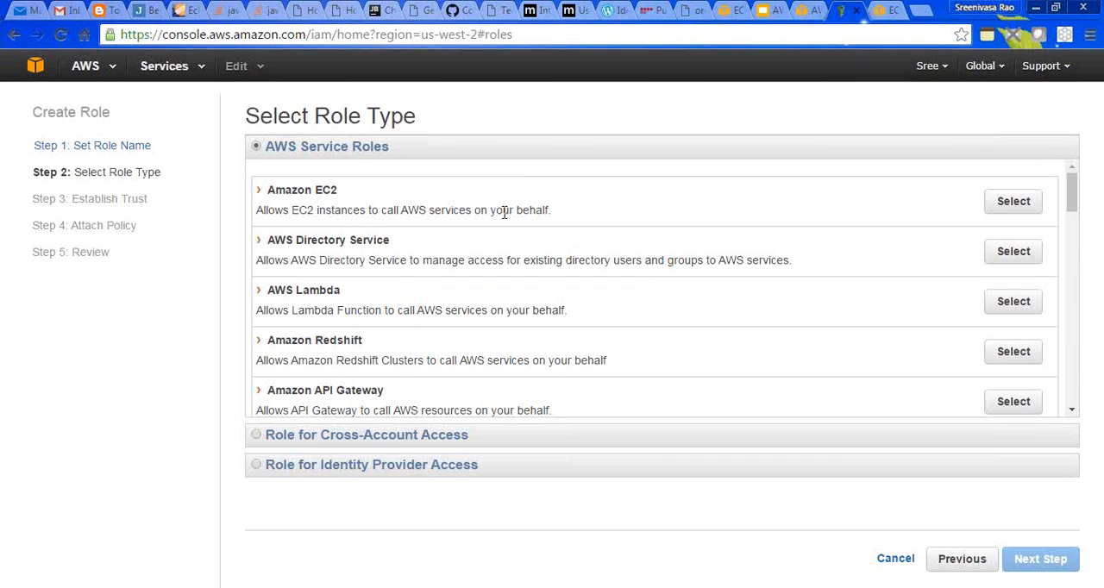
click(1013, 204)
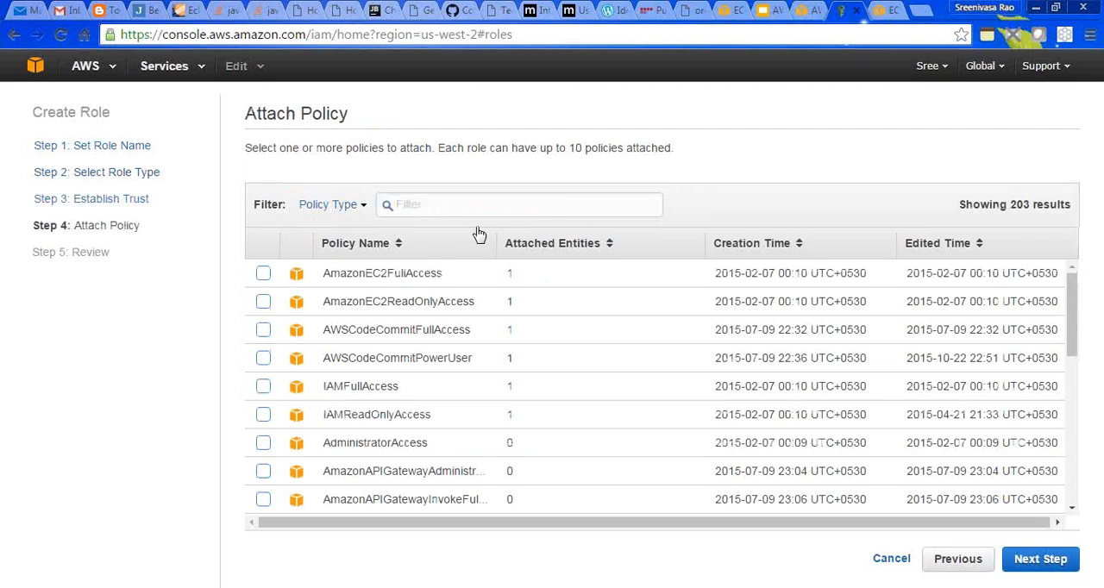
click(469, 200)
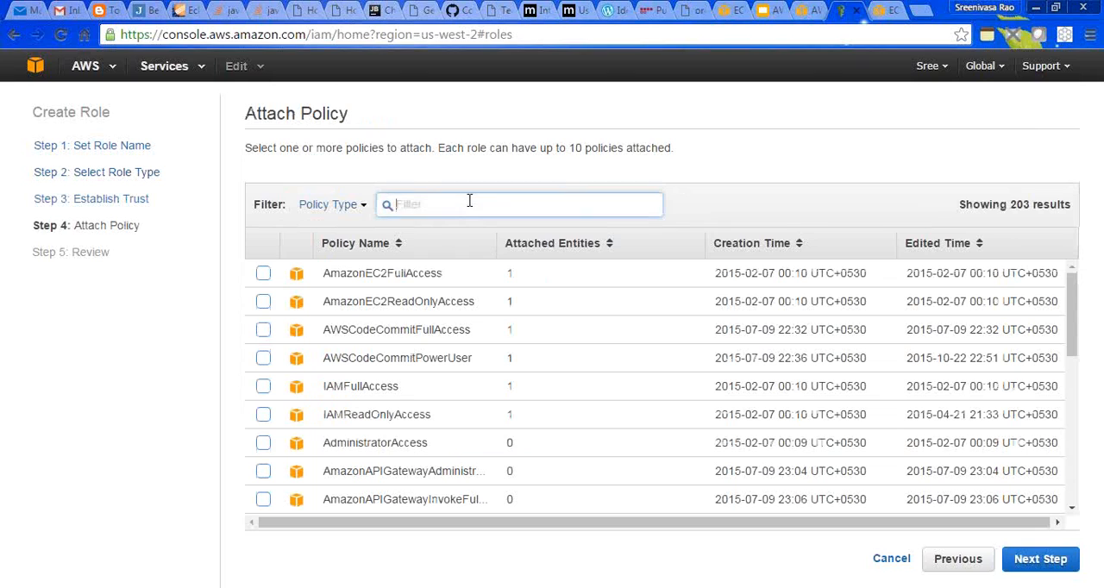
text(A)
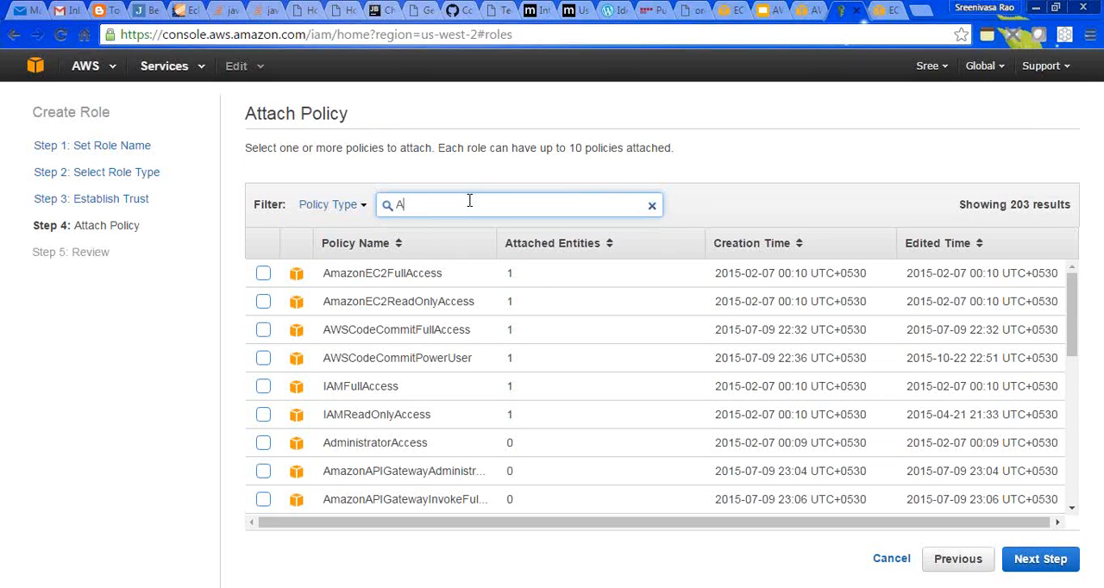
text(mazonEc2)
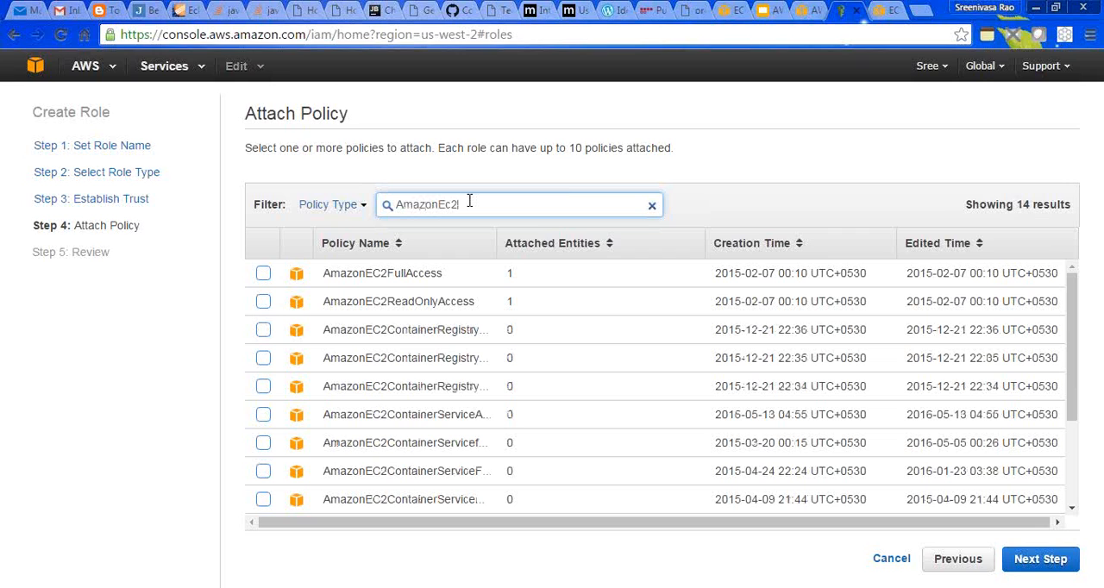
text(foRead)
key(BackSpace)
key(BackSpace)
key(BackSpace)
key(BackSpace)
key(BackSpace)
key(BackSpace)
key(BackSpace)
key(BackSpace)
key(BackSpace)
key(BackSpace)
key(BackSpace)
- Filter the policies by Codedeplo and select AmazonEC2RoleforAWSCodeDeploy for the instance role
text(Code)
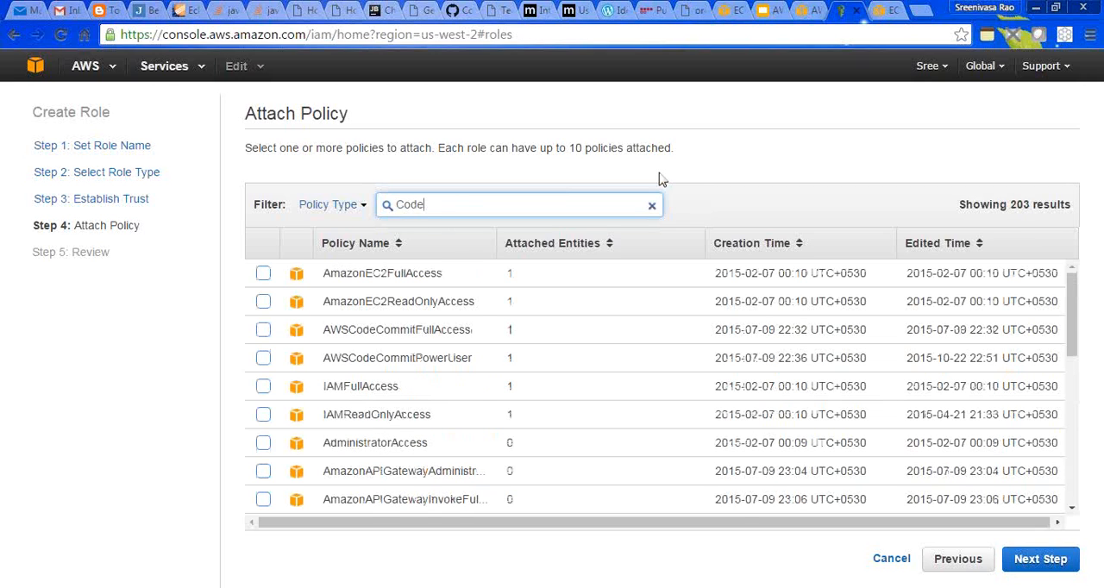
text(deplo)
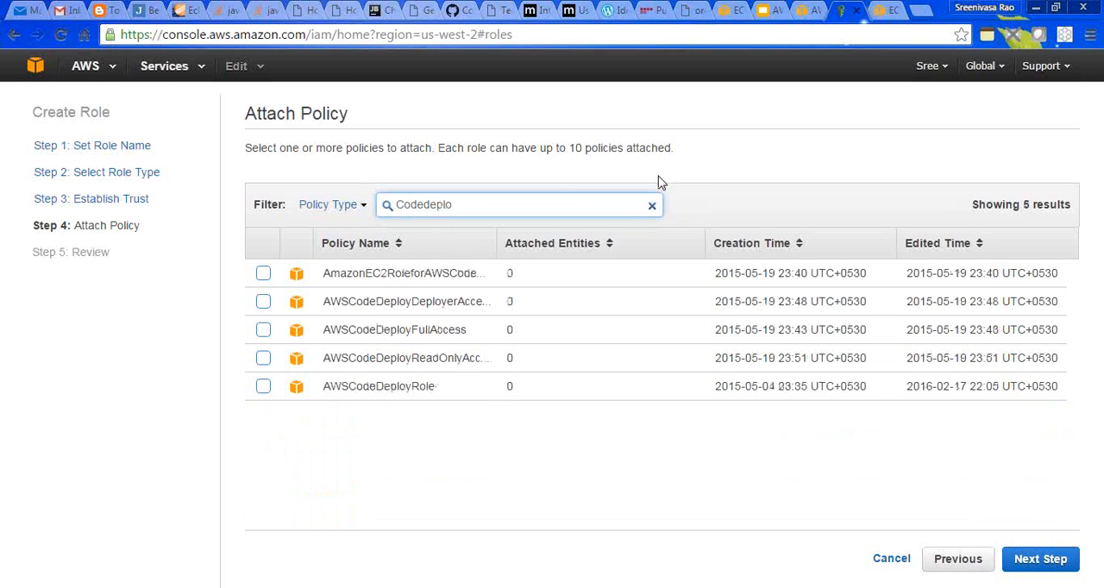
click(263, 275)
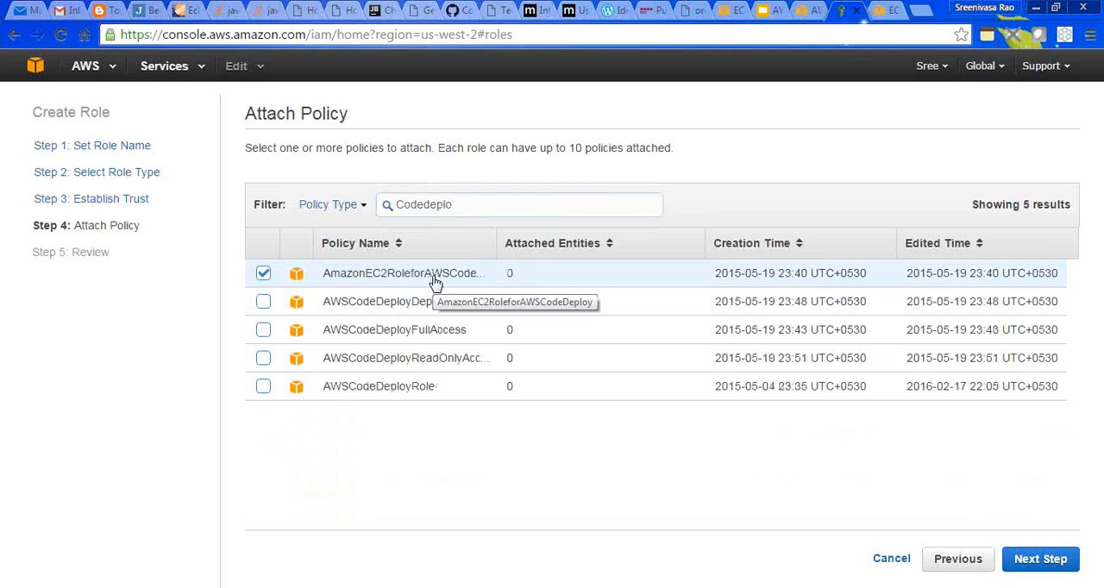
- Filter the policies by Auto, add AutoScalingNotificationAccessRole, and create the CodeDeployInstanceRole role
click(456, 203)
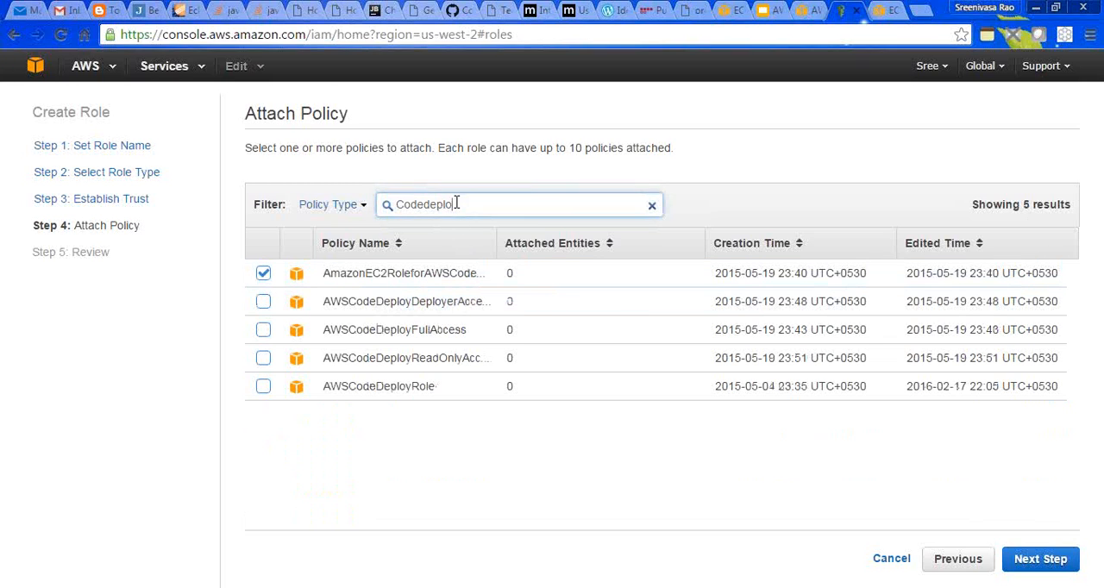
key(BackSpace)
key(BackSpace)
key(BackSpace)
key(BackSpace)
key(BackSpace)
key(BackSpace)
key(BackSpace)
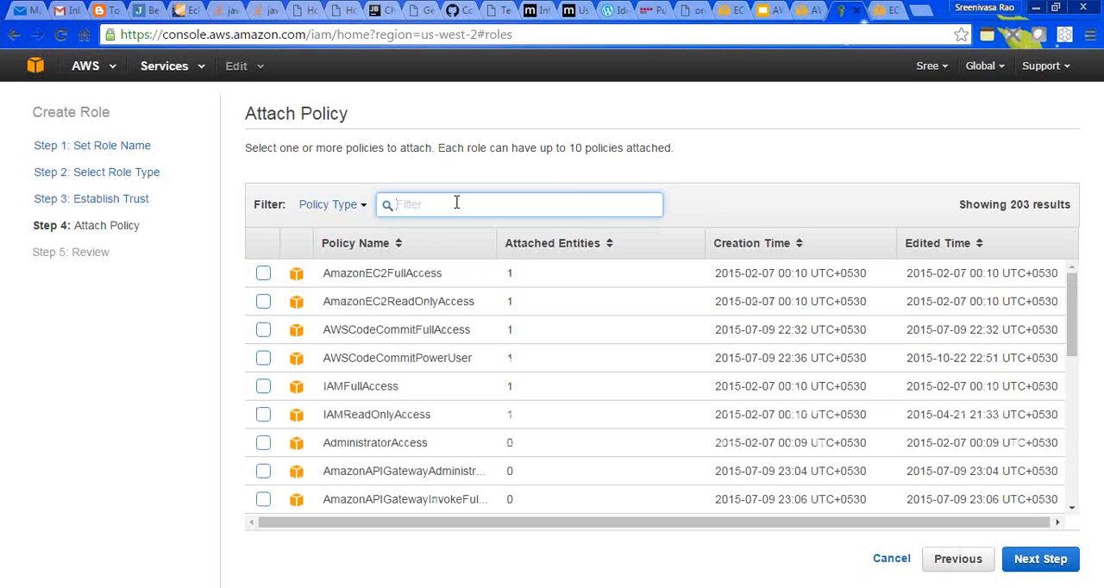
text(Auto)
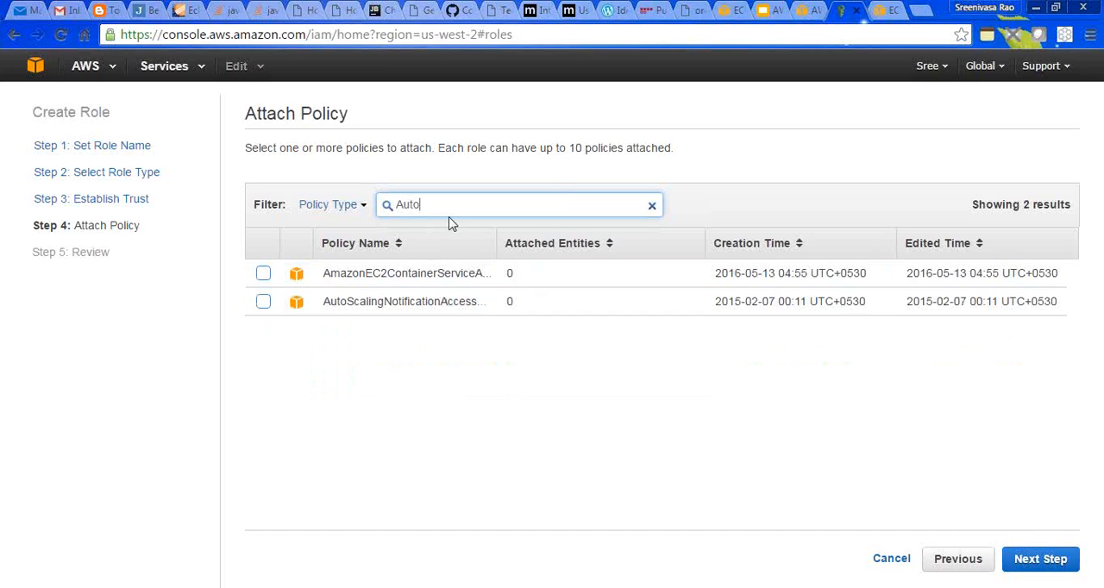
click(263, 302)
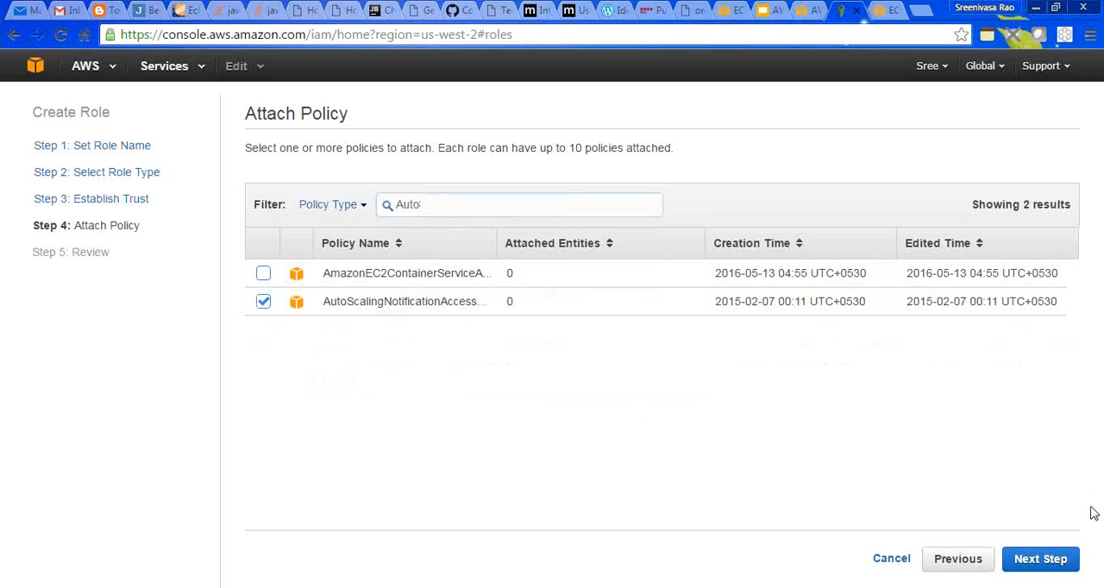
click(1037, 559)
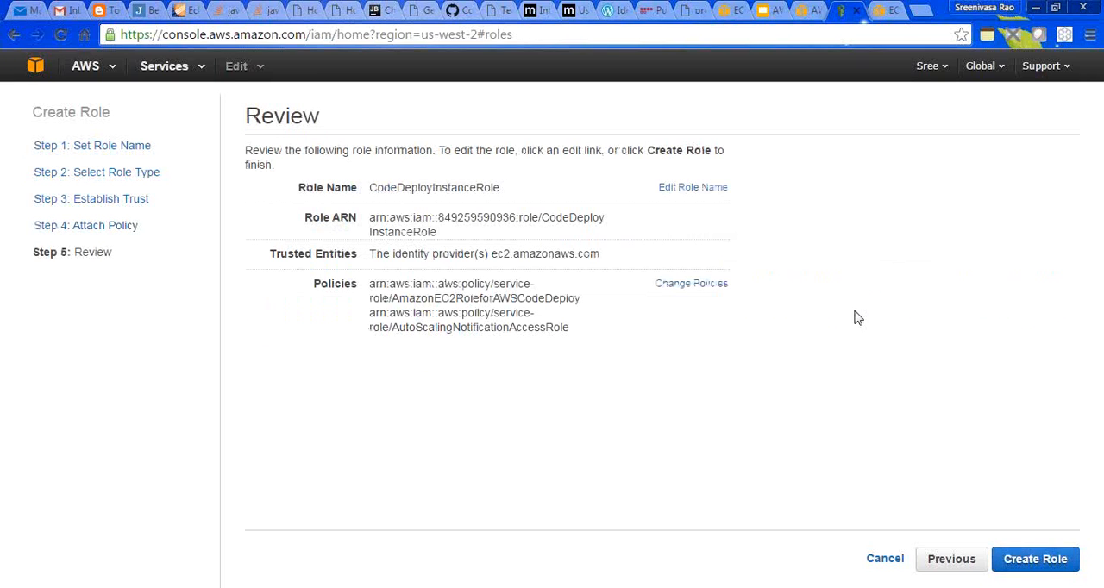
click(1028, 561)
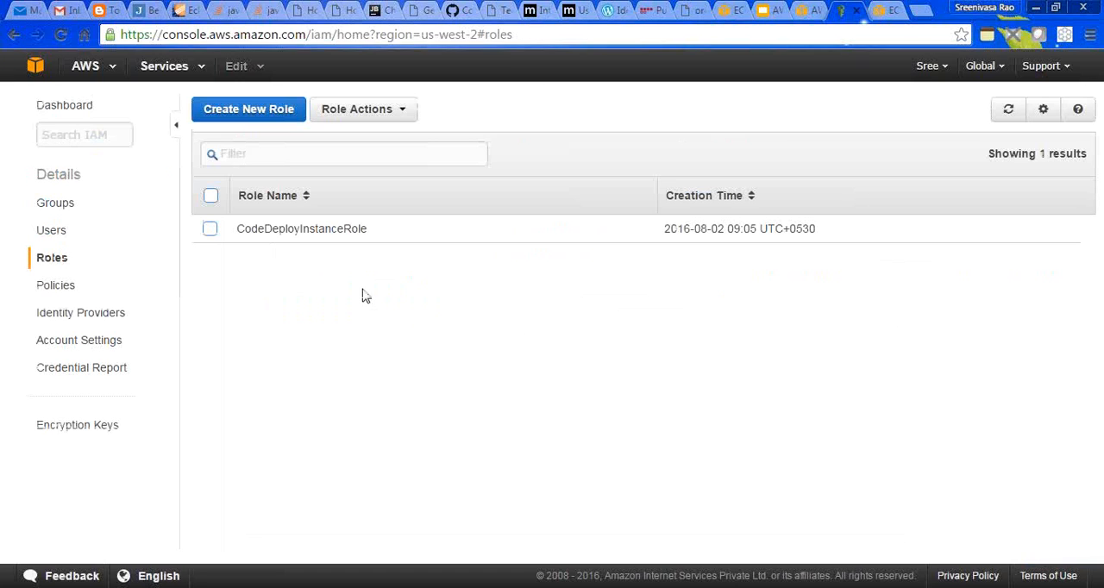
- Start another IAM role, name it CodeDeployServiceRole as copied from the IAM roles slide, and proceed to the role type selection
click(265, 115)
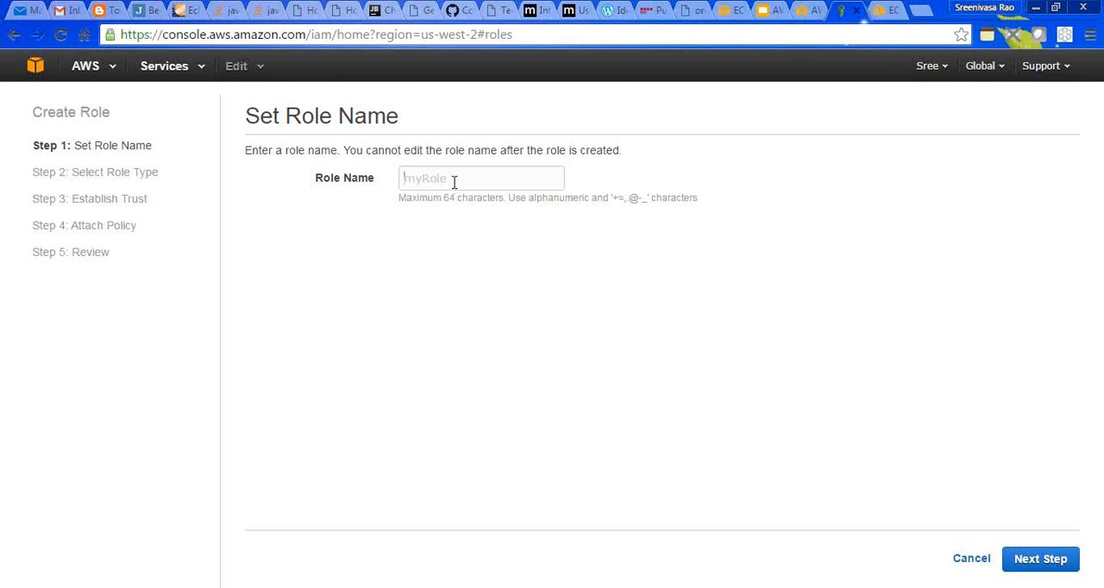
click(763, 10)
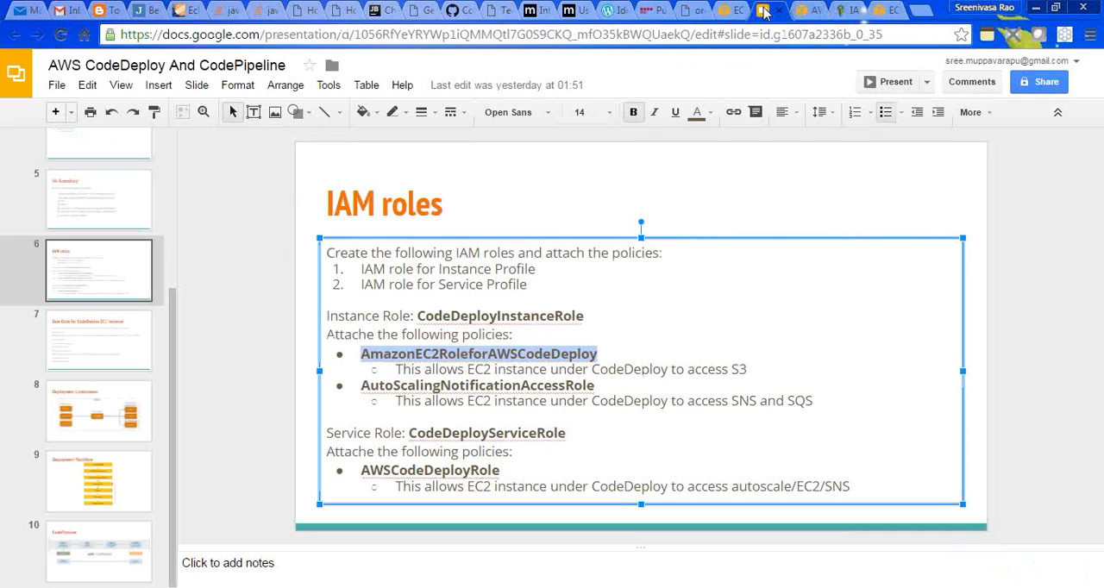
double_click(469, 433)
key(ctrl+c)
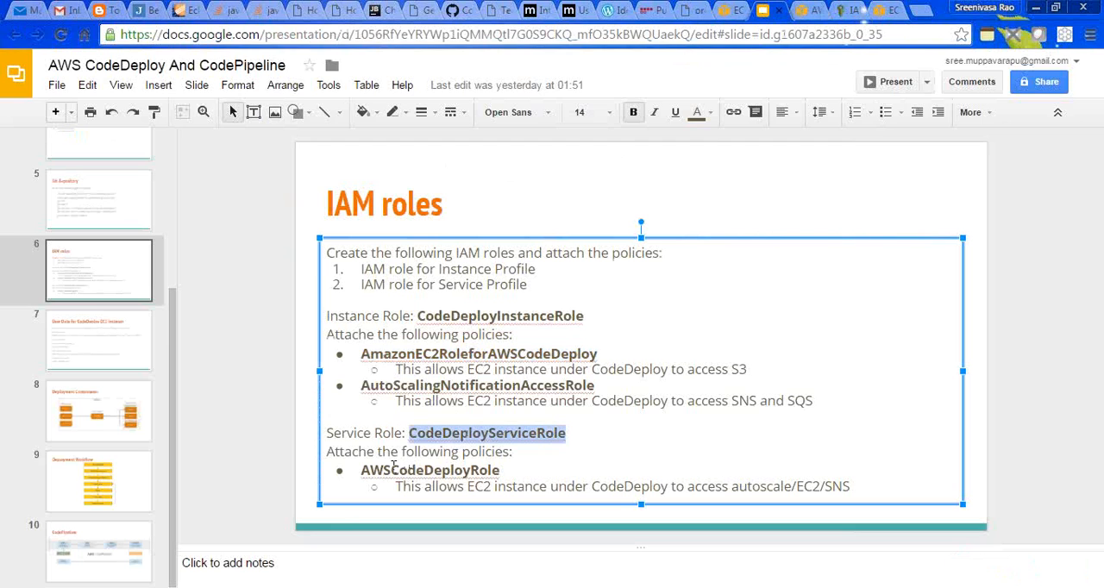
click(802, 11)
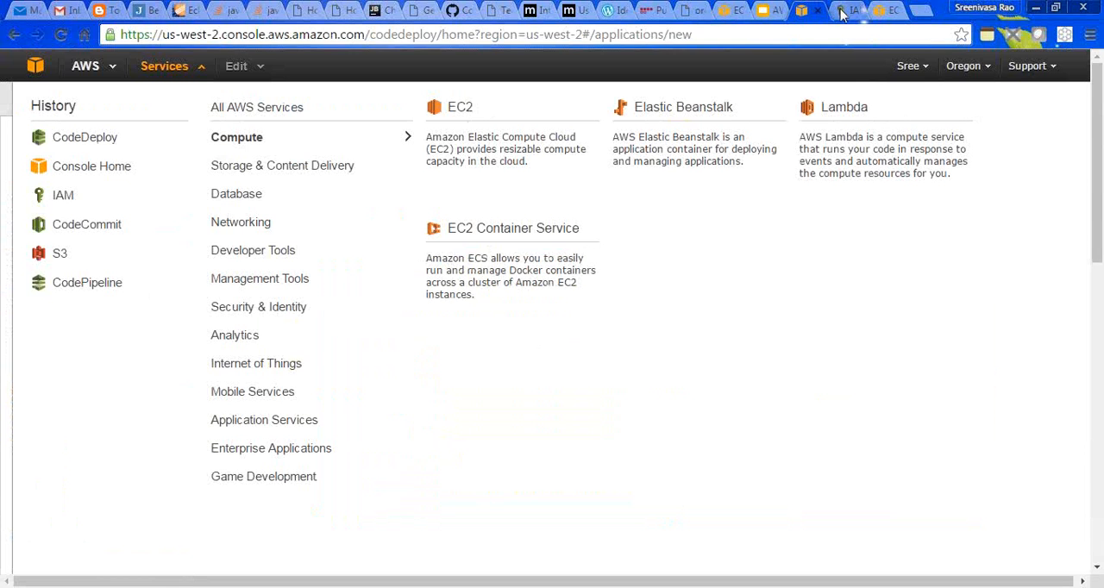
click(841, 10)
click(521, 177)
key(ctrl+v)
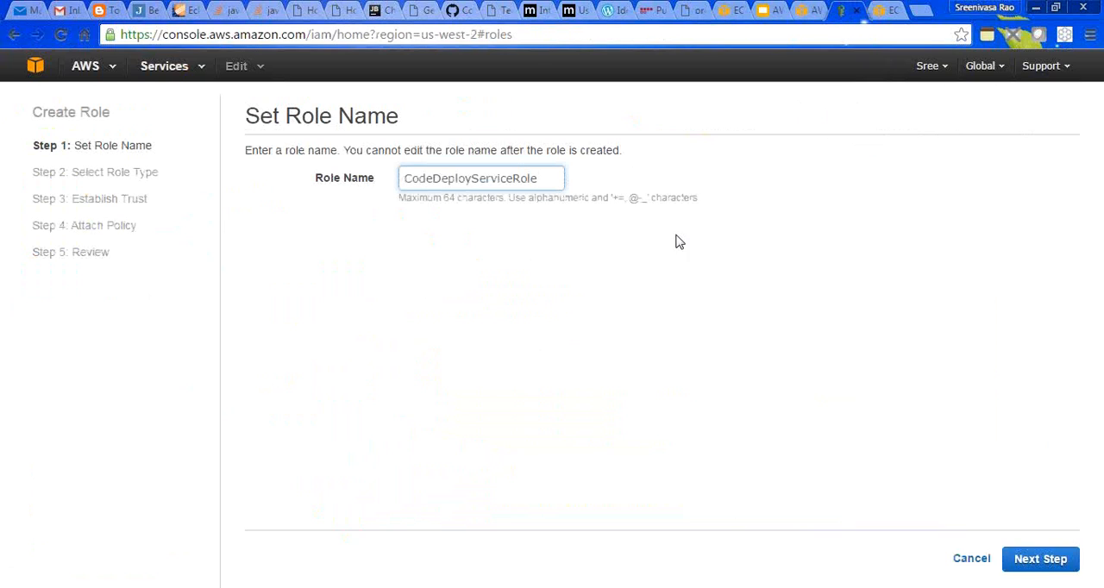
click(1041, 560)
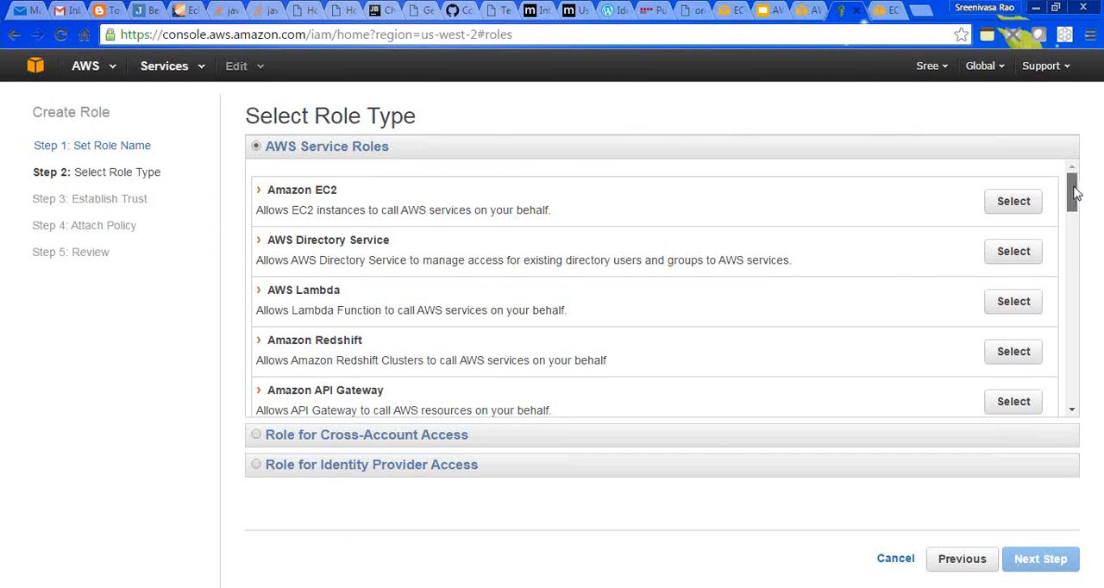
- Read the description of the AWS CodeDeploy service role and choose it as the role type
drag(1074, 193, 1069, 262)
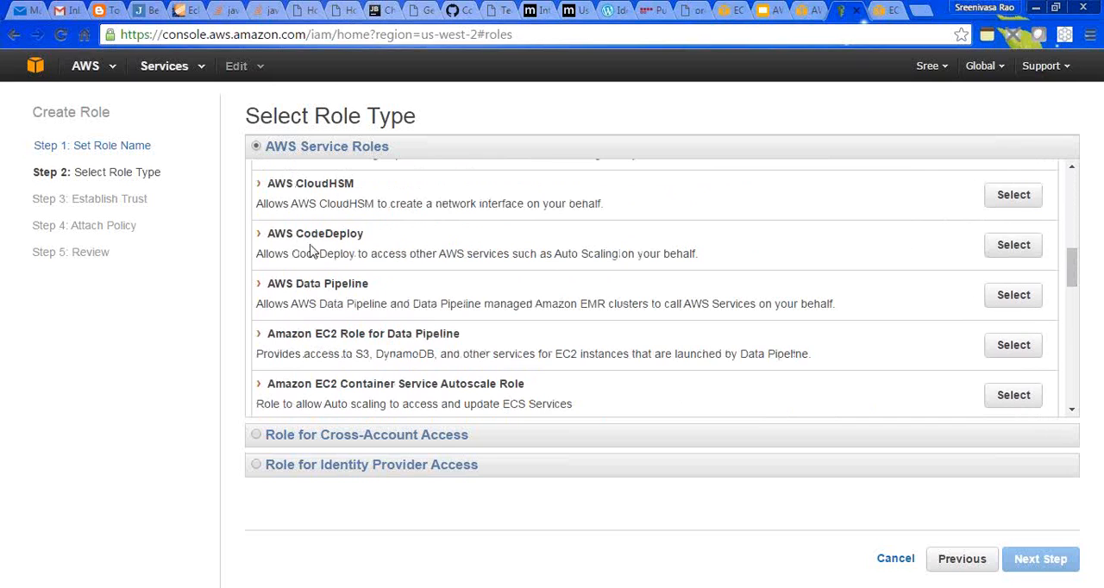
drag(270, 233, 365, 229)
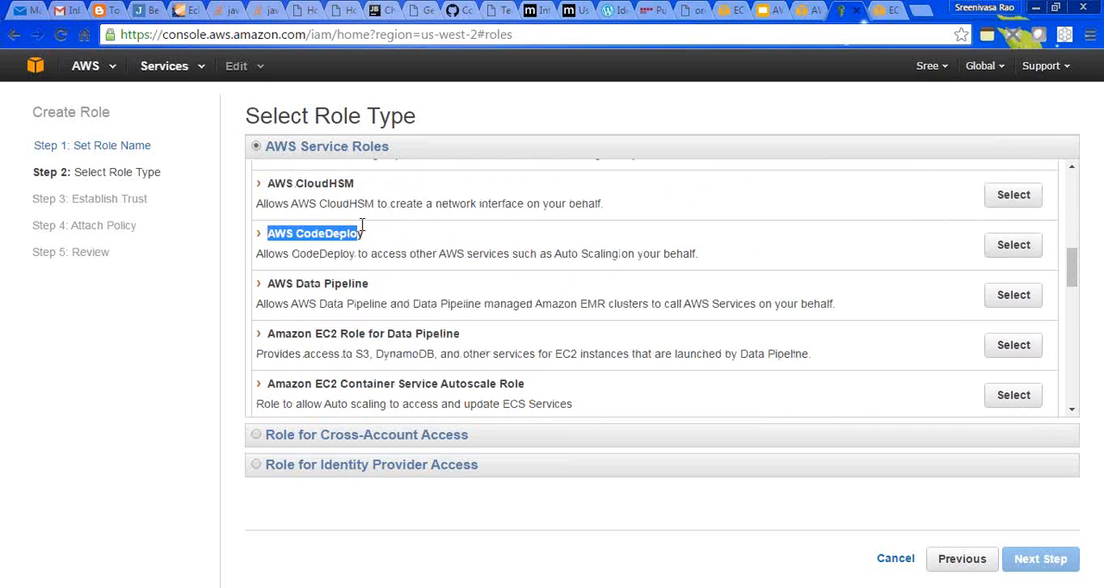
click(294, 251)
drag(294, 251, 635, 261)
click(443, 257)
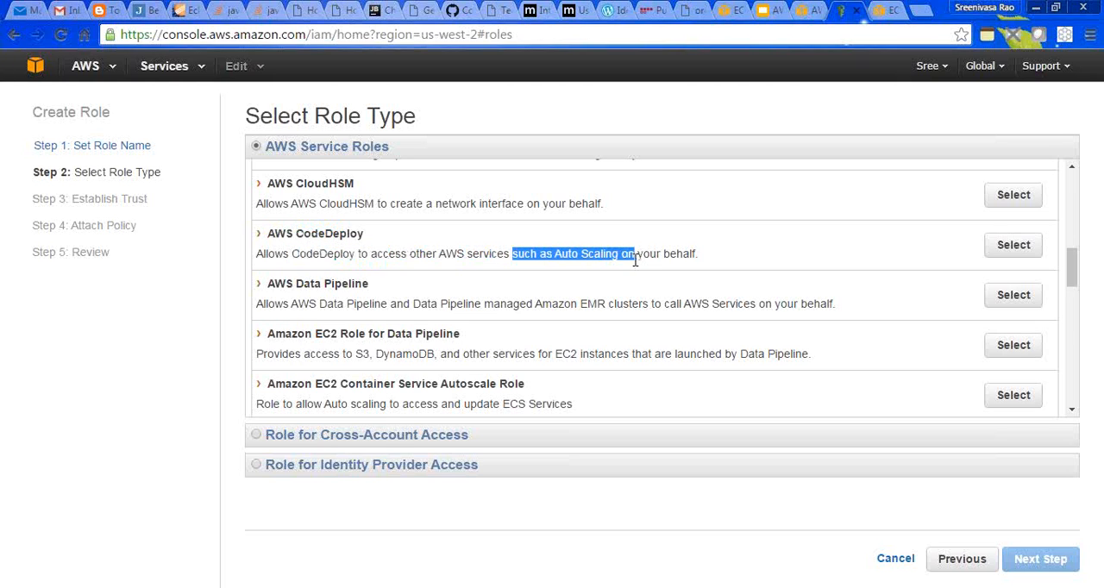
click(657, 257)
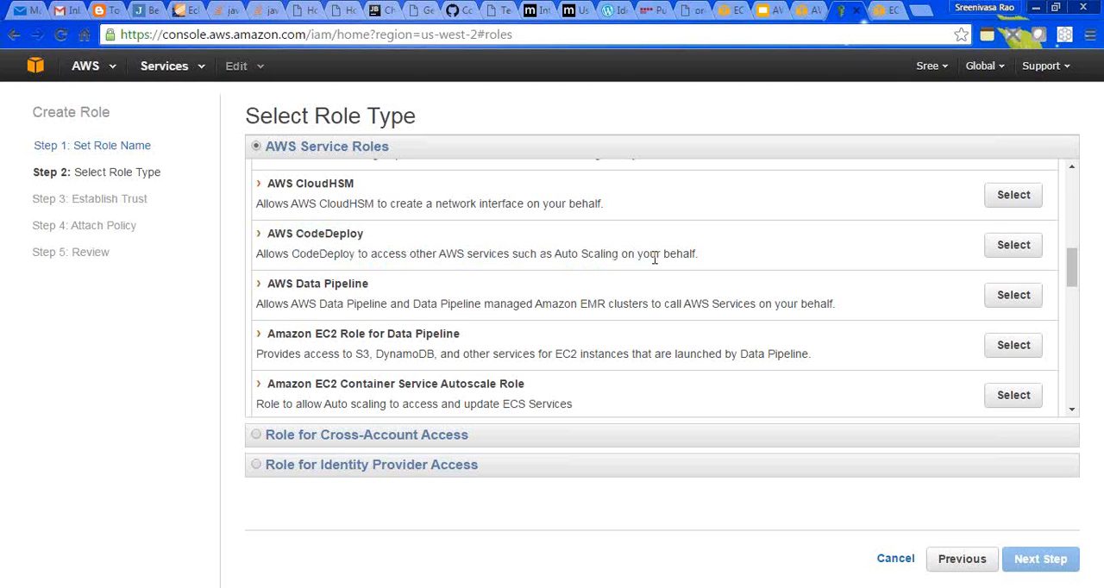
click(998, 249)
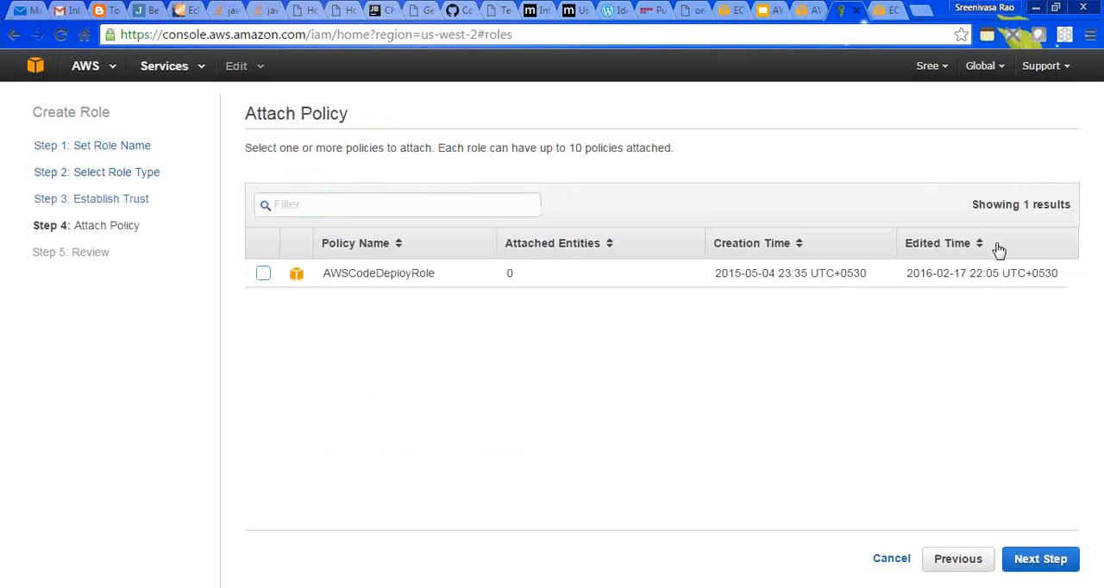
- Attach the AWSCodeDeployRole policy and create the CodeDeployServiceRole role
click(262, 275)
click(1043, 563)
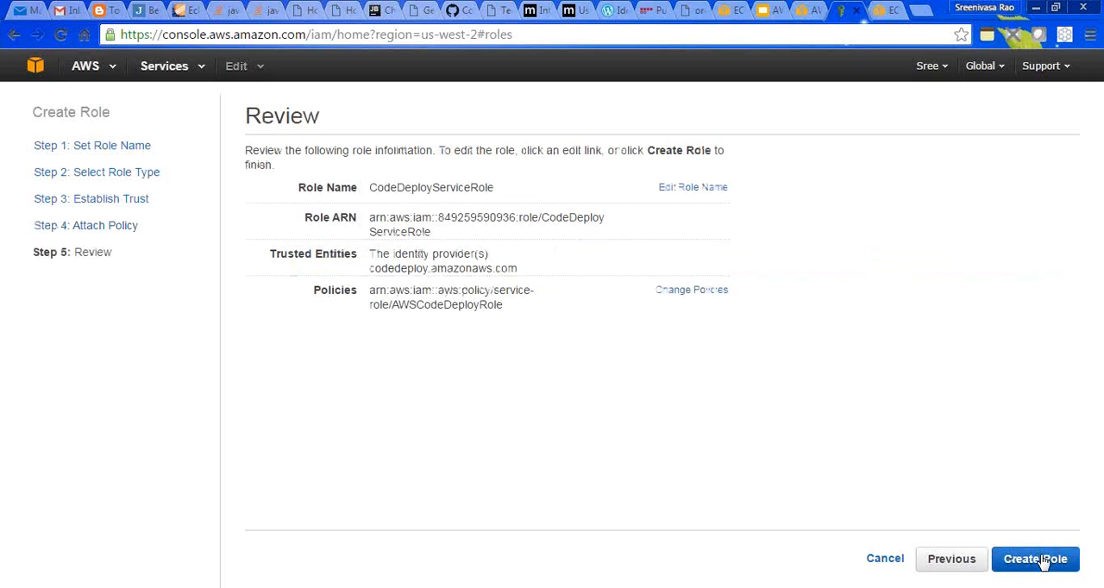
click(1035, 560)
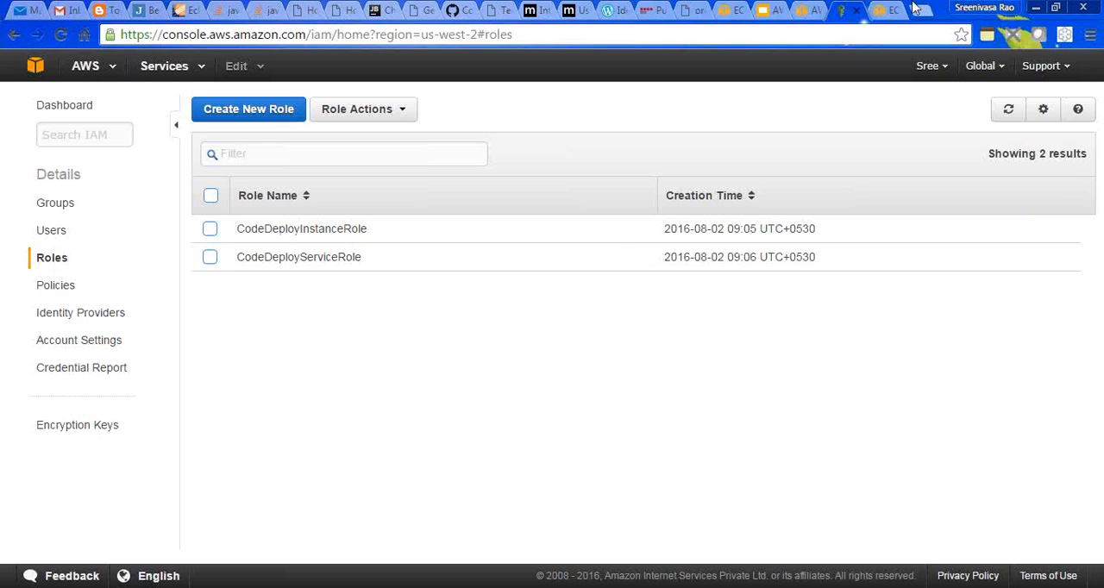
- Show the running instances in EC2 and widen the Name column to read the full instance name
click(888, 11)
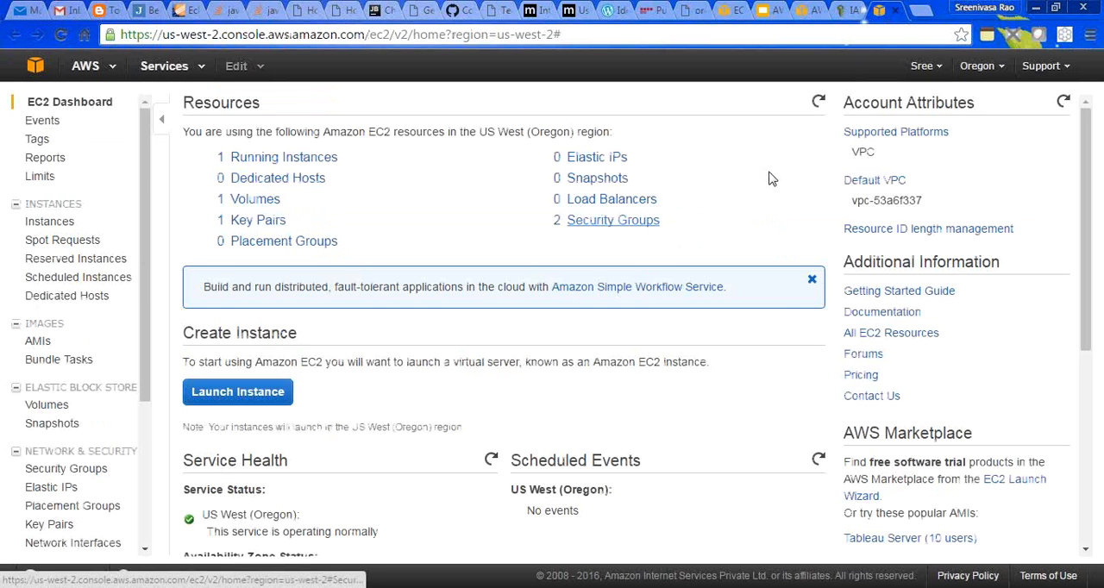
click(287, 161)
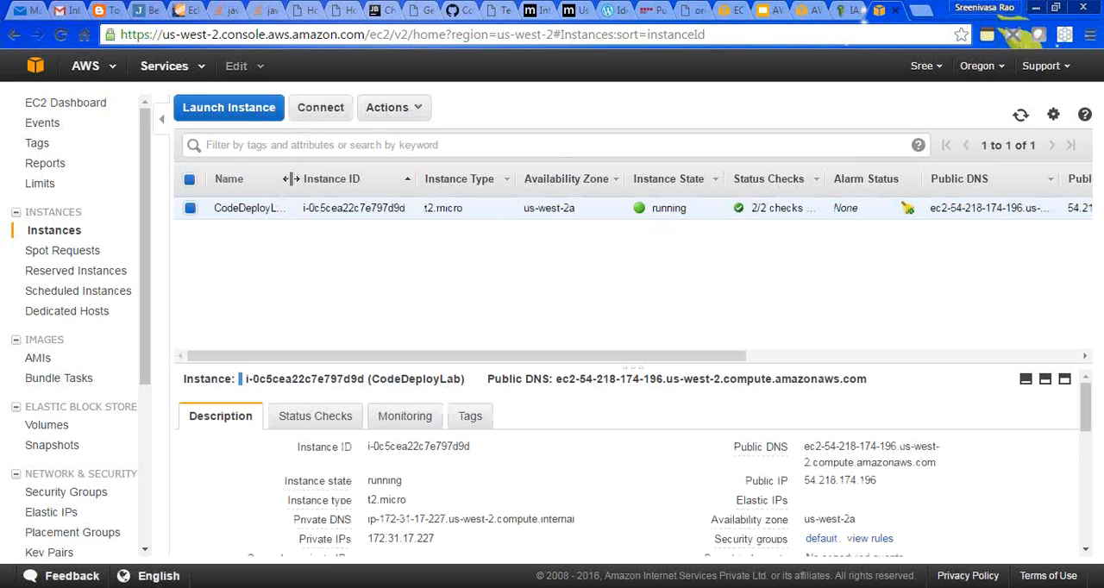
mouse_move(293, 179)
mouse_down()
mouse_move(327, 188)
mouse_move(313, 179)
mouse_up()
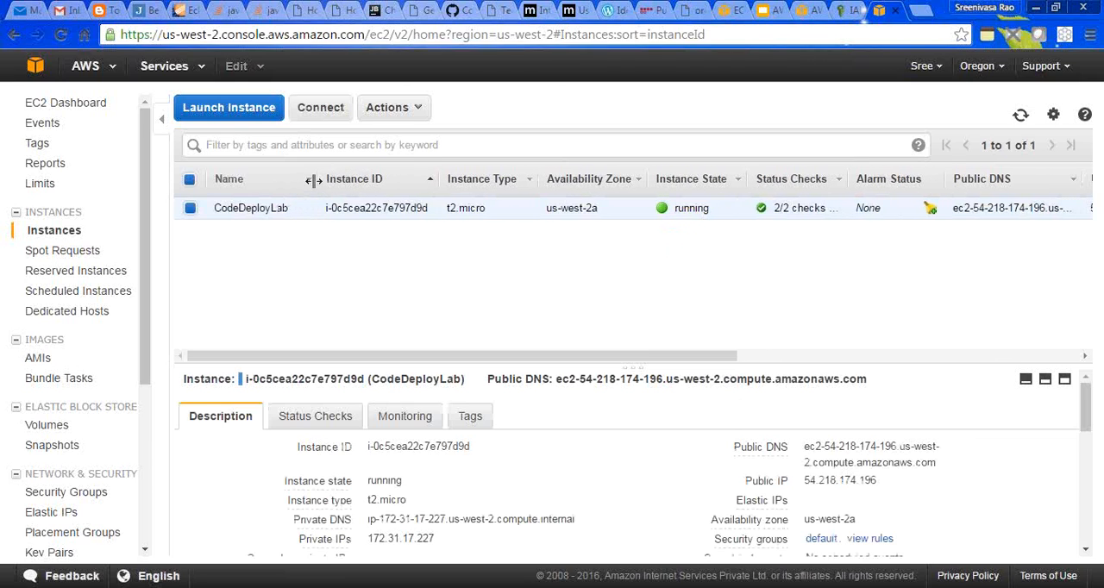
- Start launching a new EC2 instance from the Amazon Linux AMI 2016.03.3 (HVM), SSD Volume Type image
click(233, 112)
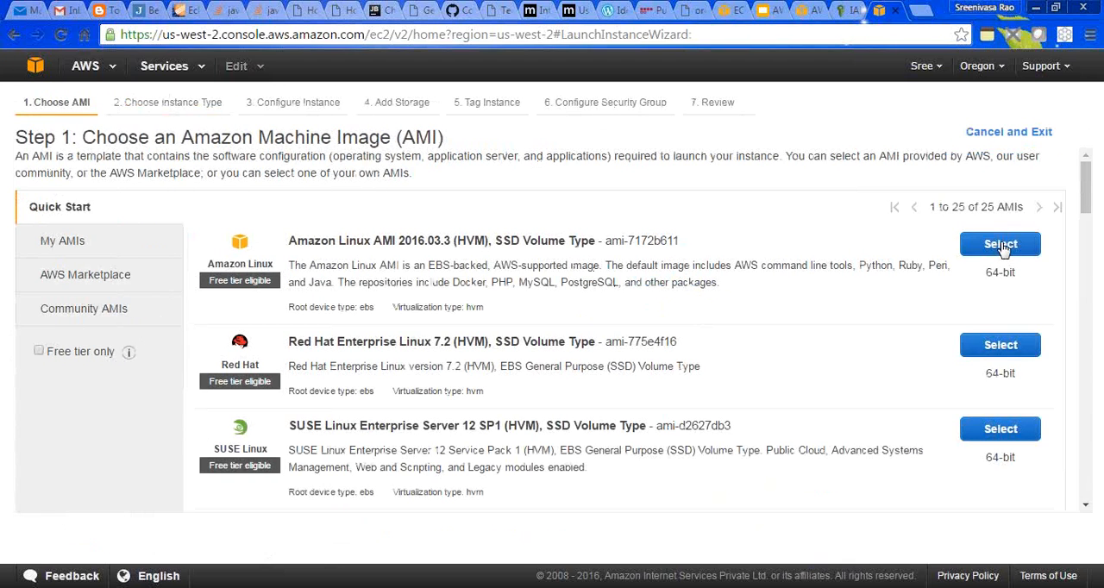
click(1000, 244)
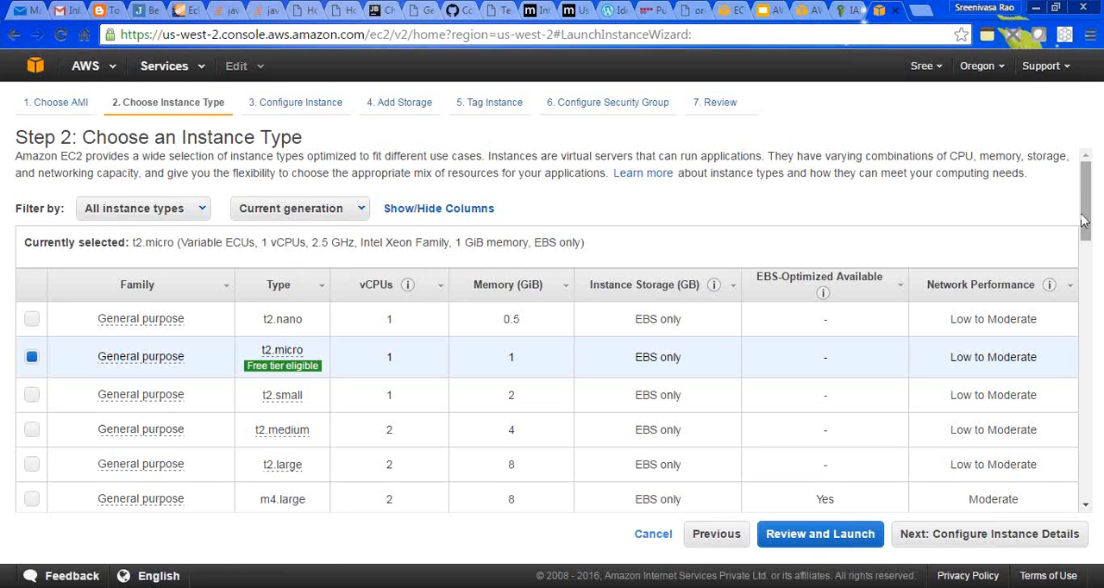
- Keep the t2.micro instance type and expand the advanced instance details to enter user data as text
drag(1088, 218, 1088, 246)
click(992, 538)
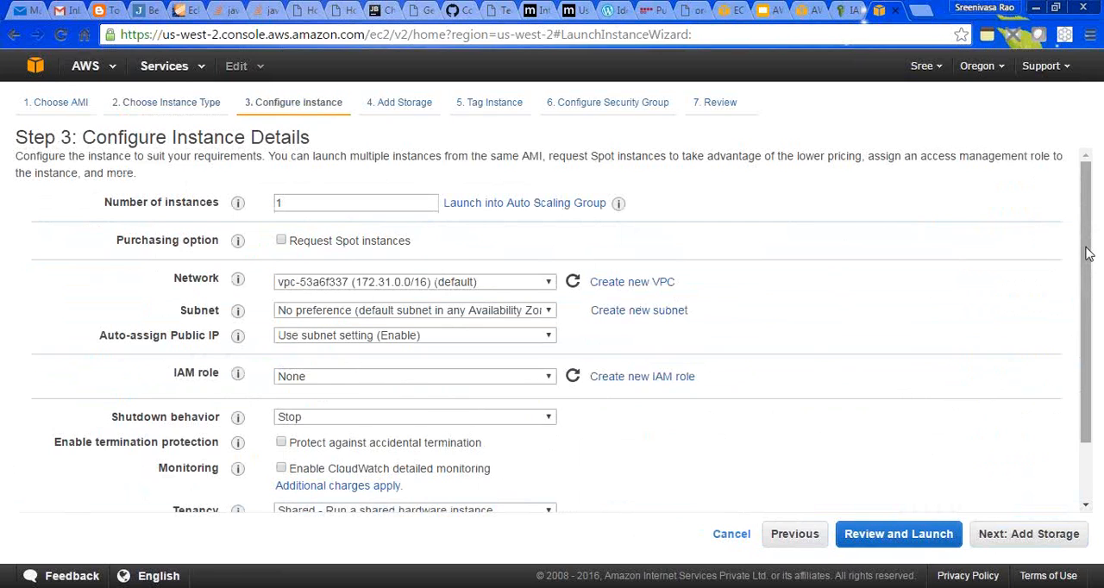
drag(1088, 252, 1088, 319)
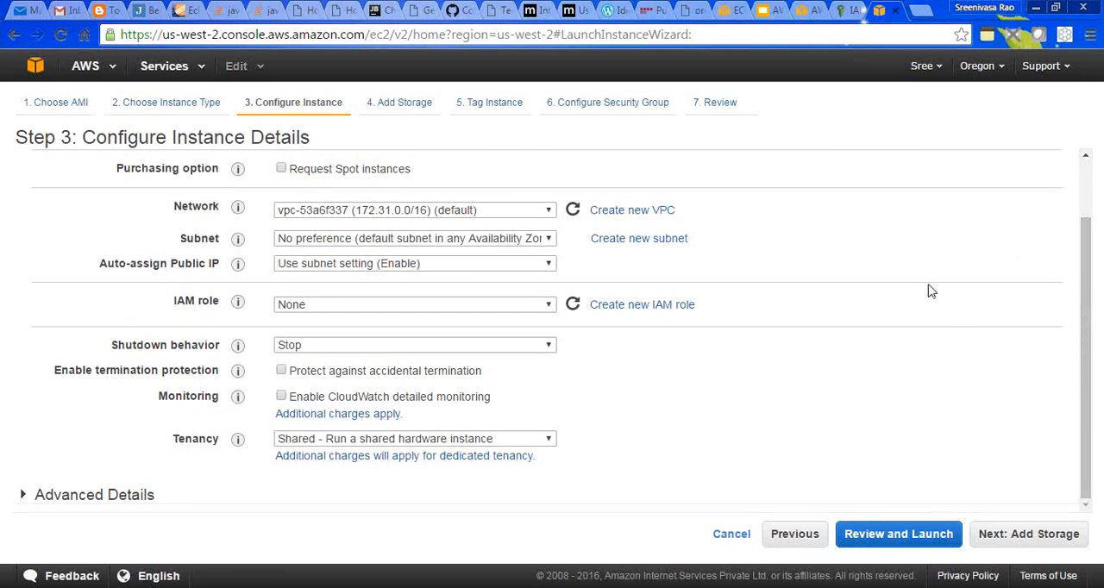
click(24, 496)
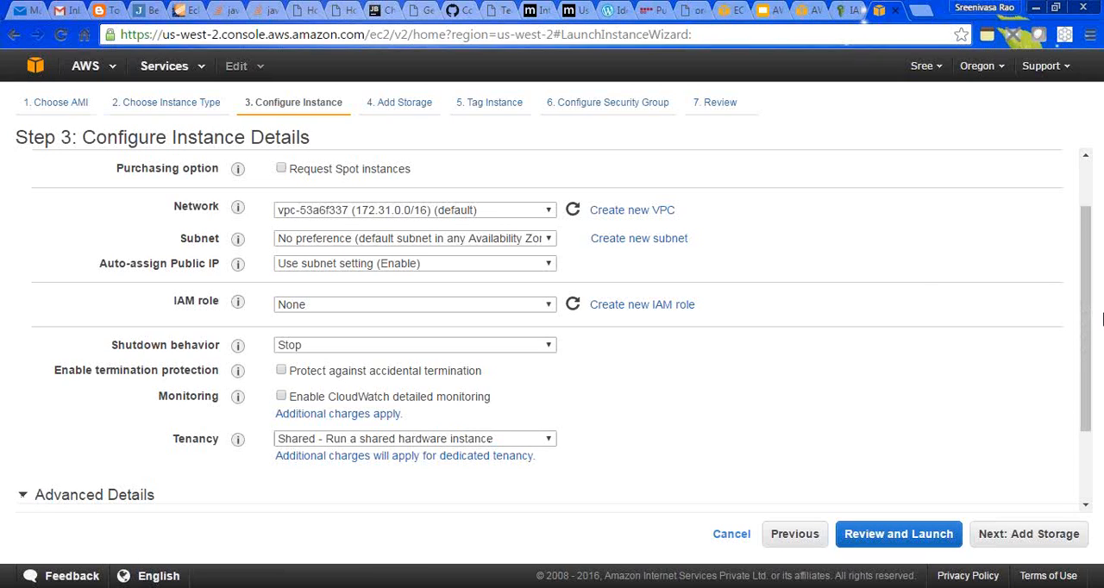
drag(1088, 308, 1101, 407)
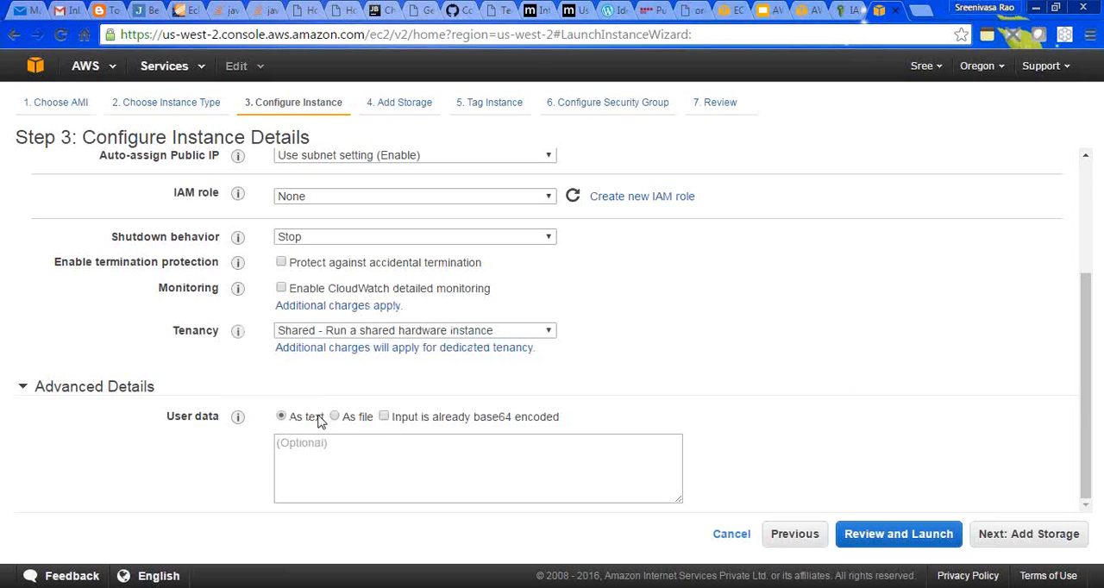
click(319, 444)
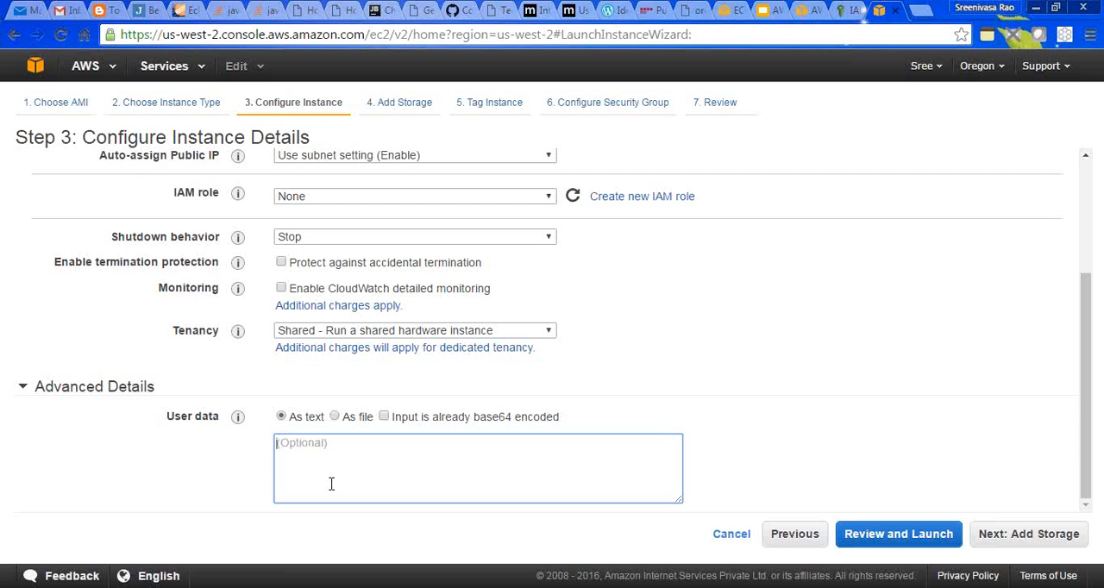
- Copy the bash script from the Google Slides slide "User Data for CodeDeploy EC2 Instance" and paste it into the instance's user data
click(772, 8)
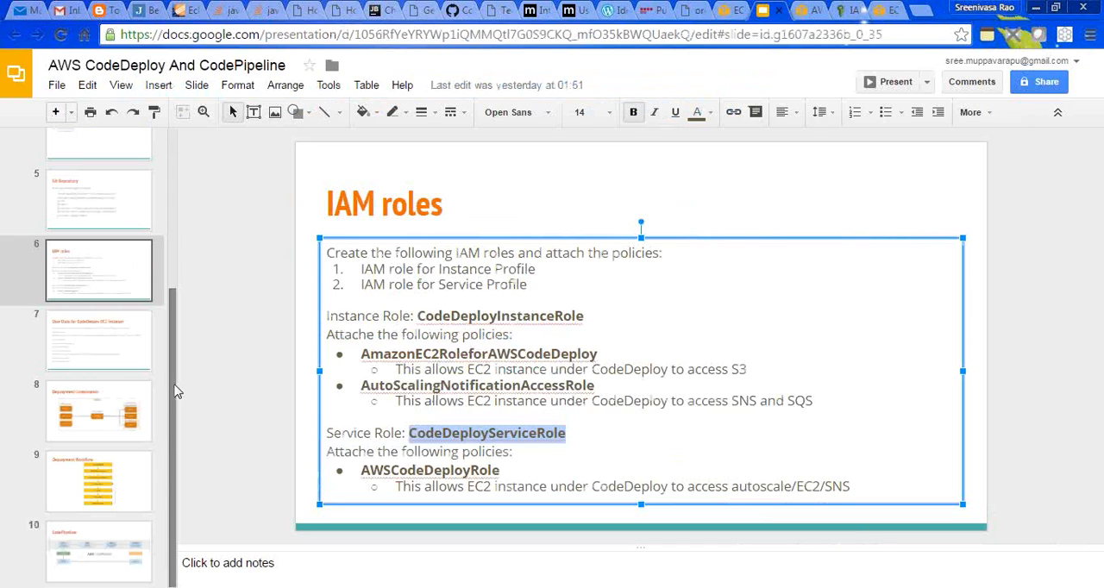
click(125, 363)
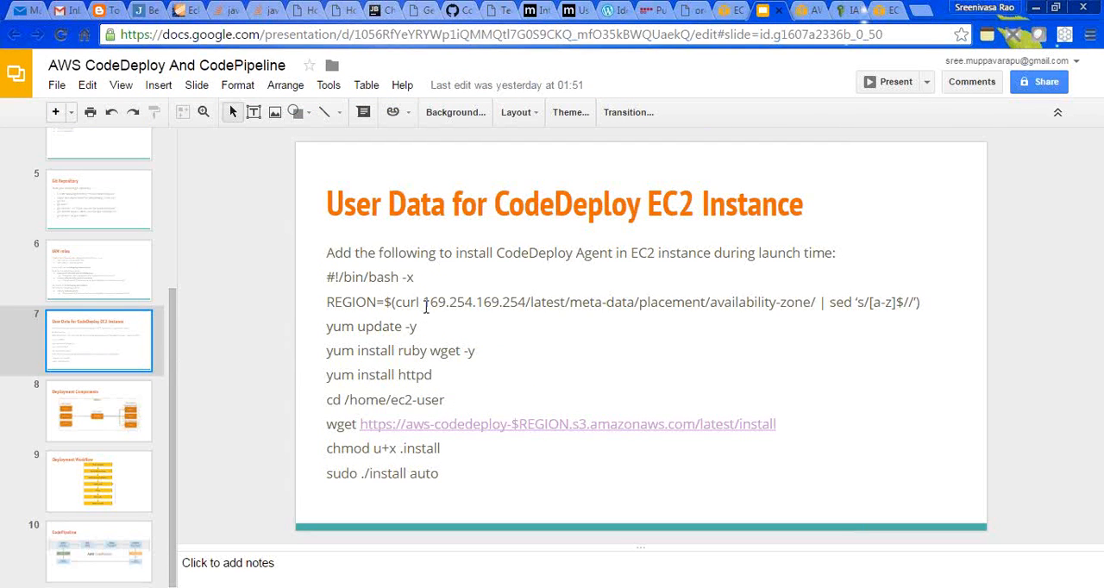
click(328, 277)
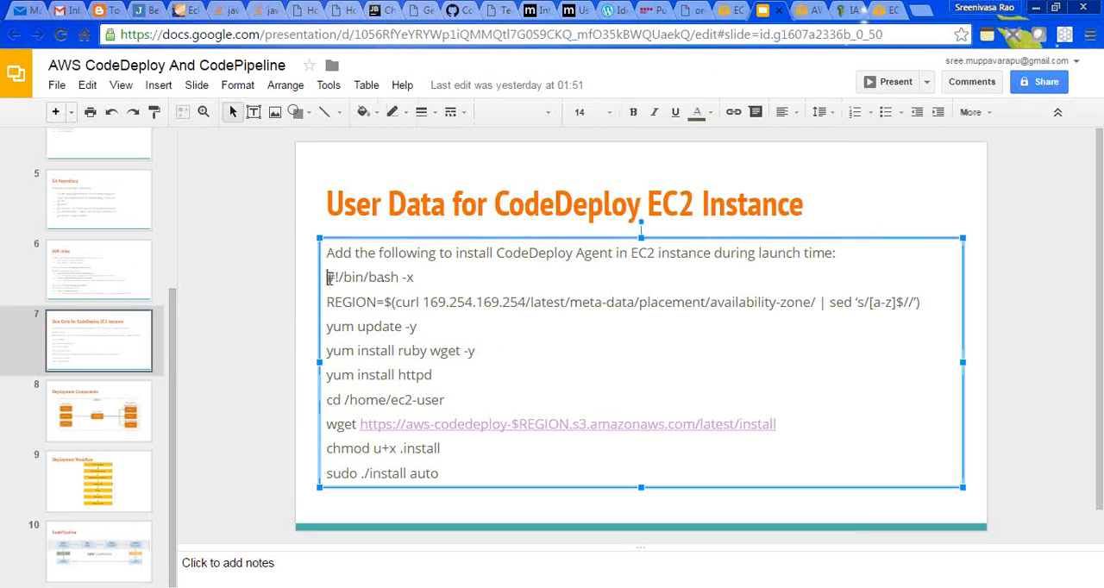
drag(328, 277, 441, 473)
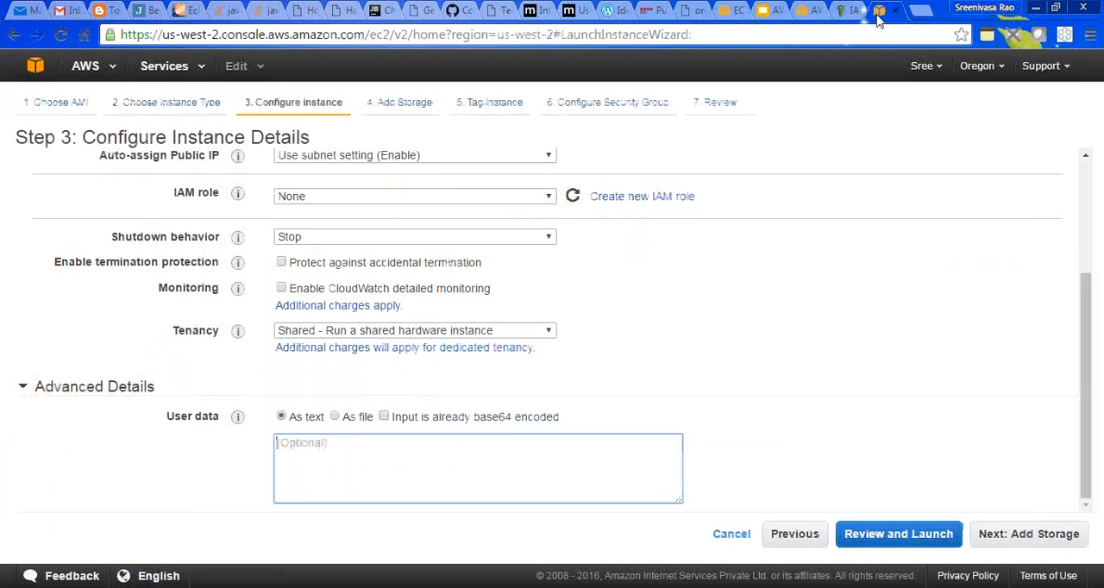
click(879, 11)
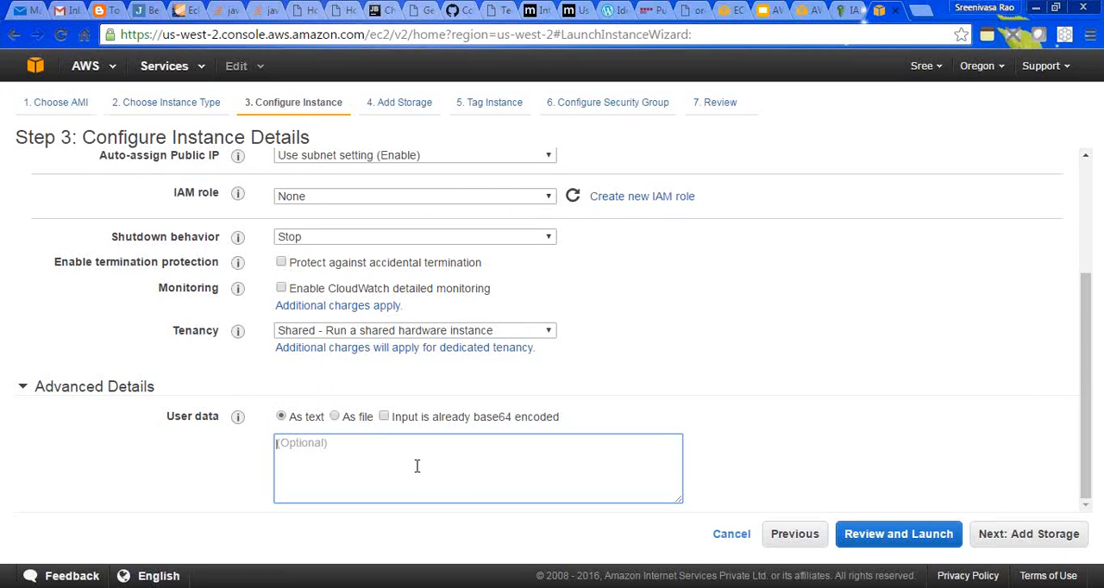
key(ctrl+v)
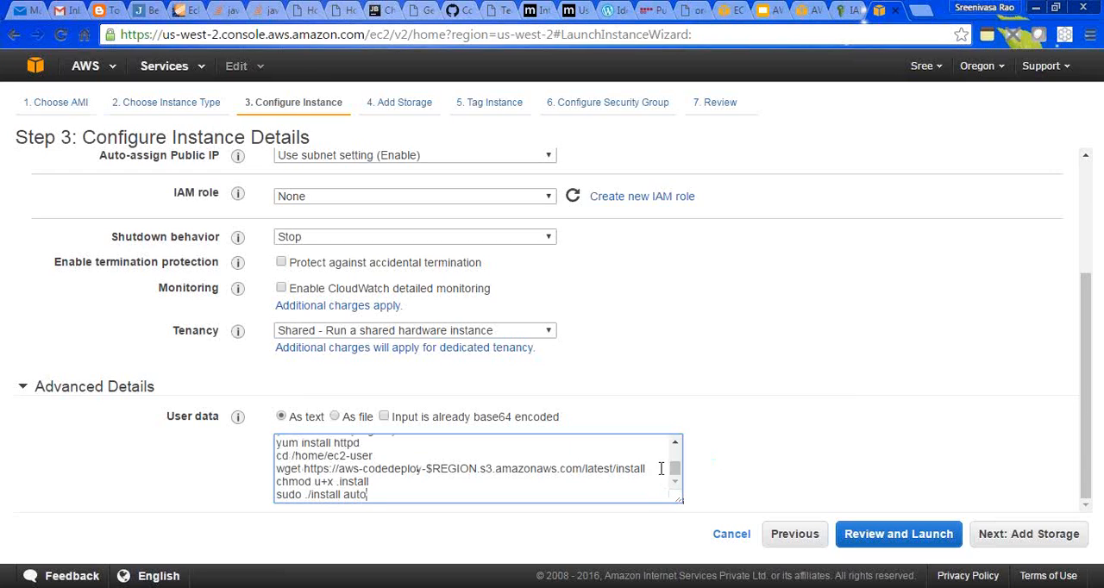
- Retype the single quotes around the sed expression s/[a-z]$// and its closing parenthesis in the script's REGION line
drag(675, 470, 675, 455)
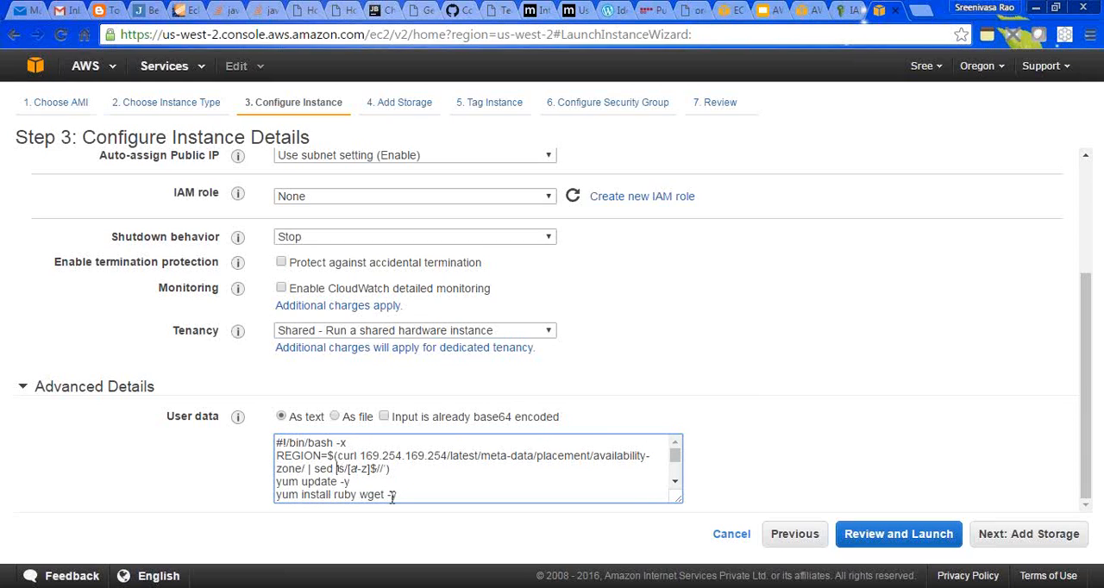
key(Delete)
text(')
click(388, 468)
click(338, 468)
click(402, 468)
text())
- Check the script's remaining cd, wget, chmod and install lines and proceed to the storage settings
click(676, 484)
click(676, 484)
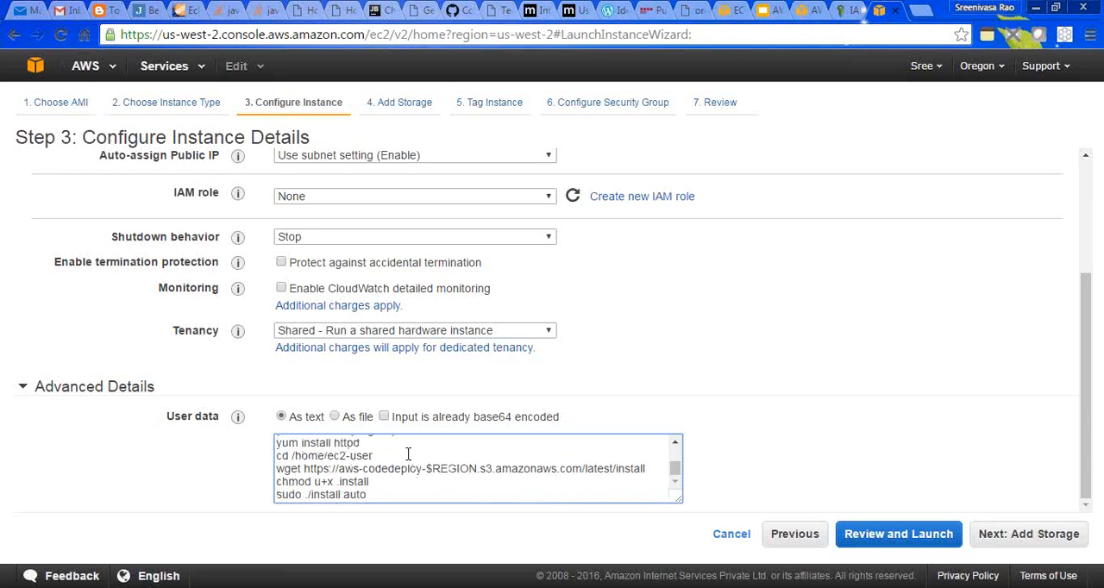
drag(376, 455, 332, 468)
click(344, 472)
double_click(359, 481)
mouse_move(675, 480)
mouse_down()
mouse_move(674, 455)
mouse_move(675, 482)
mouse_up()
click(1023, 538)
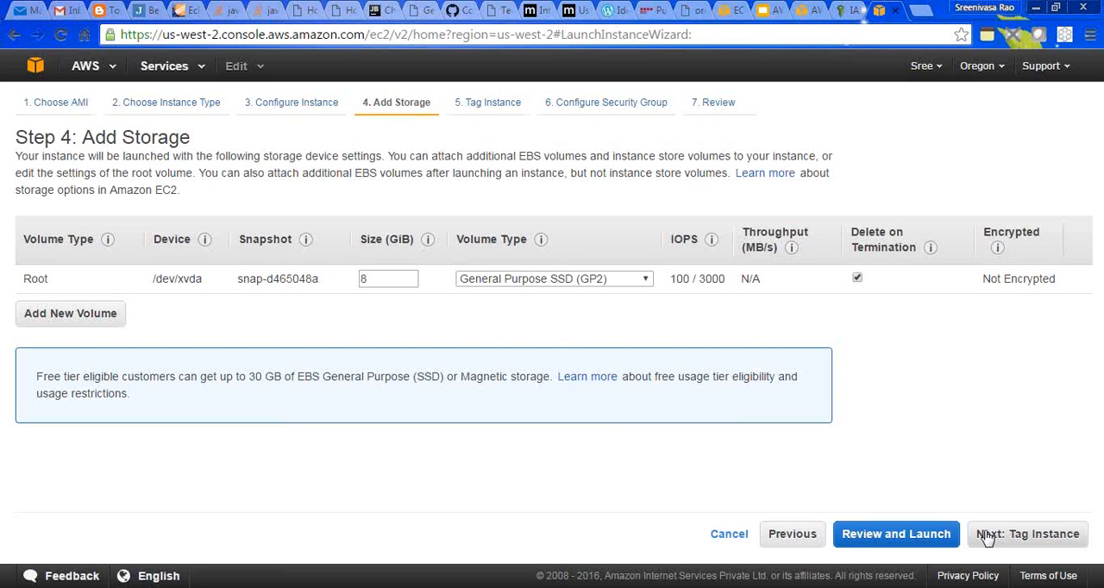
- Keep the default 8 GiB root volume and tag the instance with Name set to CodeDeployLab
click(987, 536)
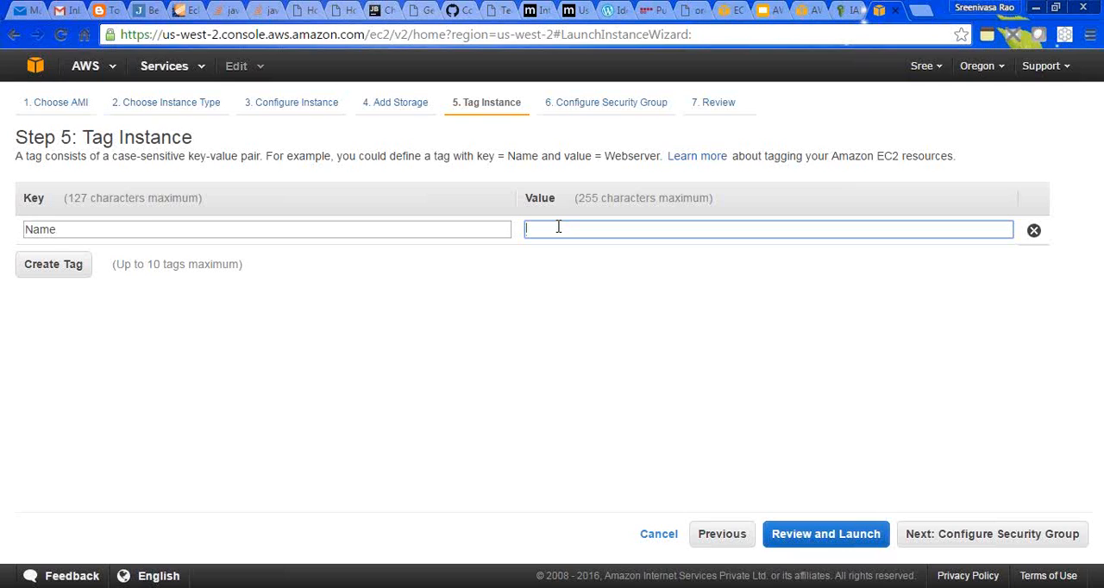
text(CodeDeploy)
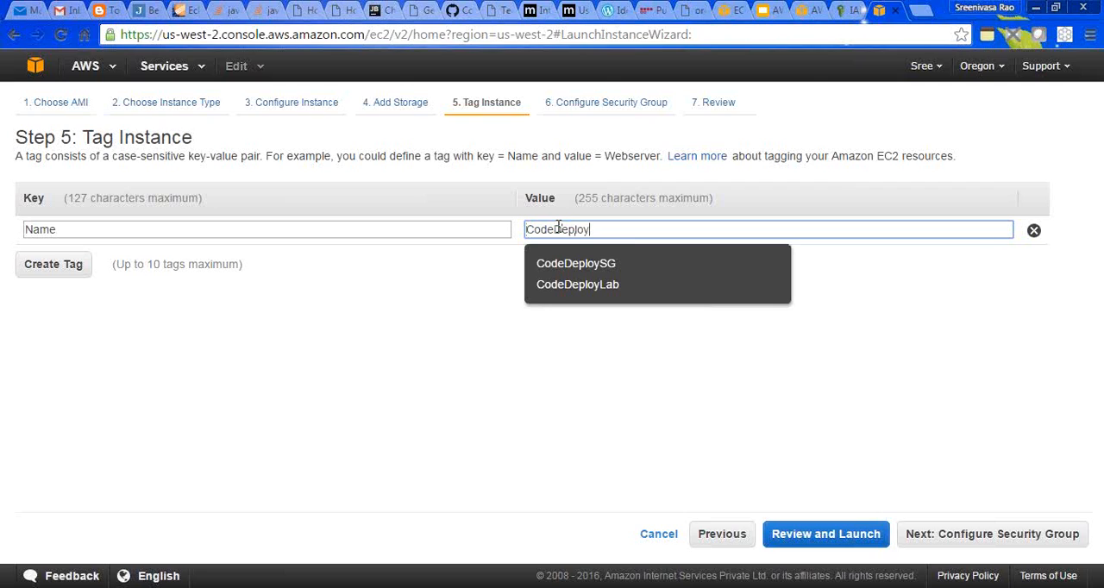
click(610, 288)
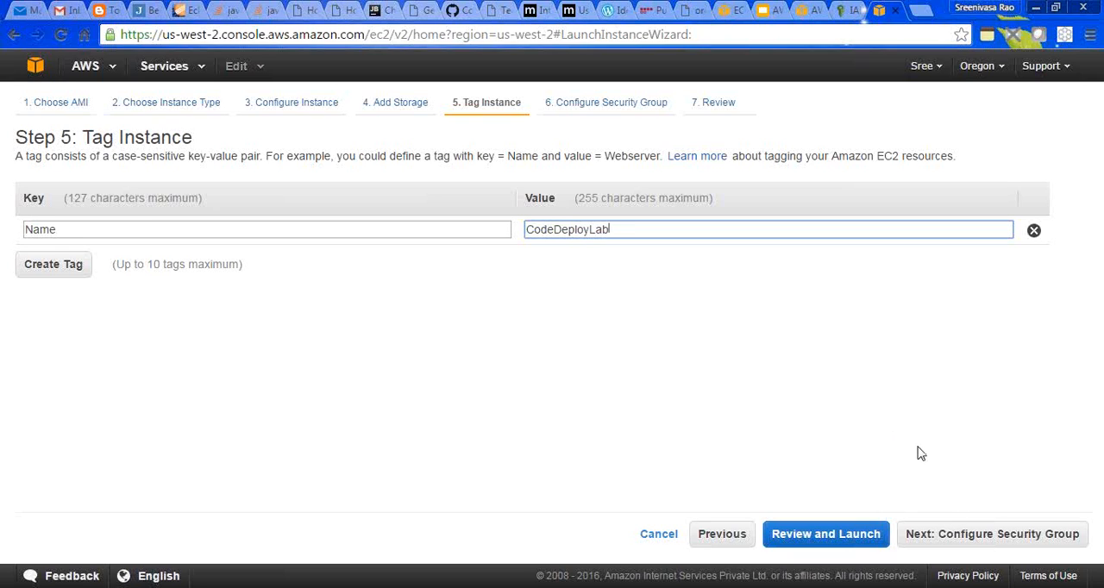
click(953, 537)
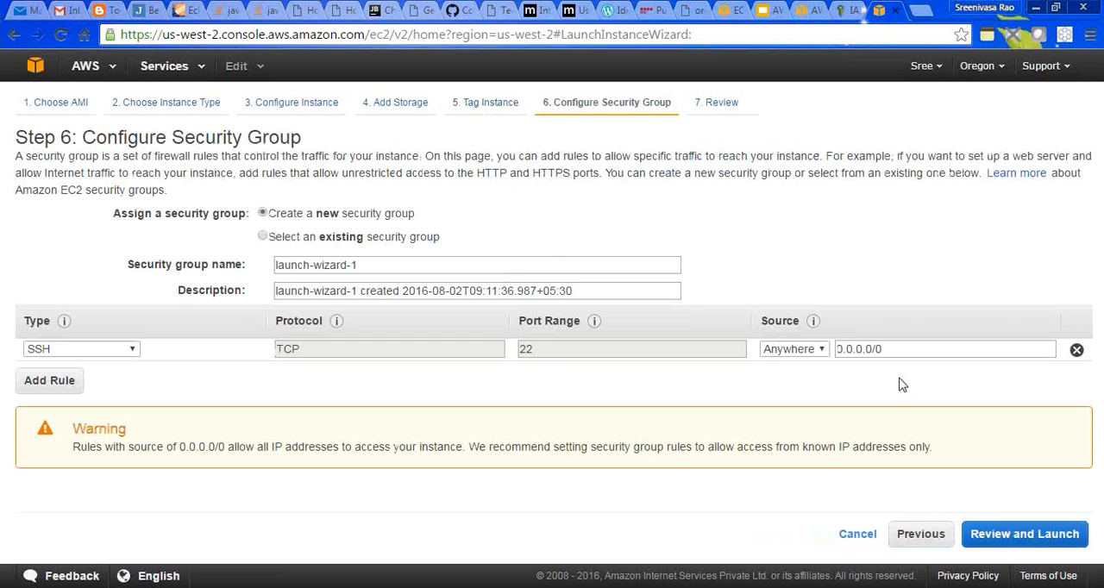
- Compare the inbound rules of the existing CodeDeploySG and default security groups and assign only default to the instance
click(263, 237)
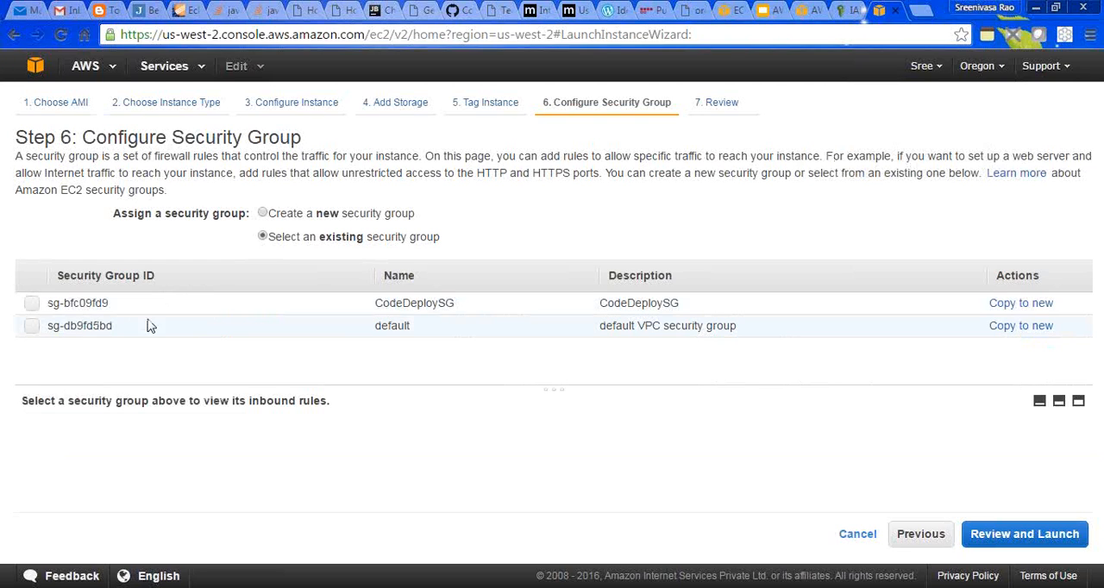
click(90, 307)
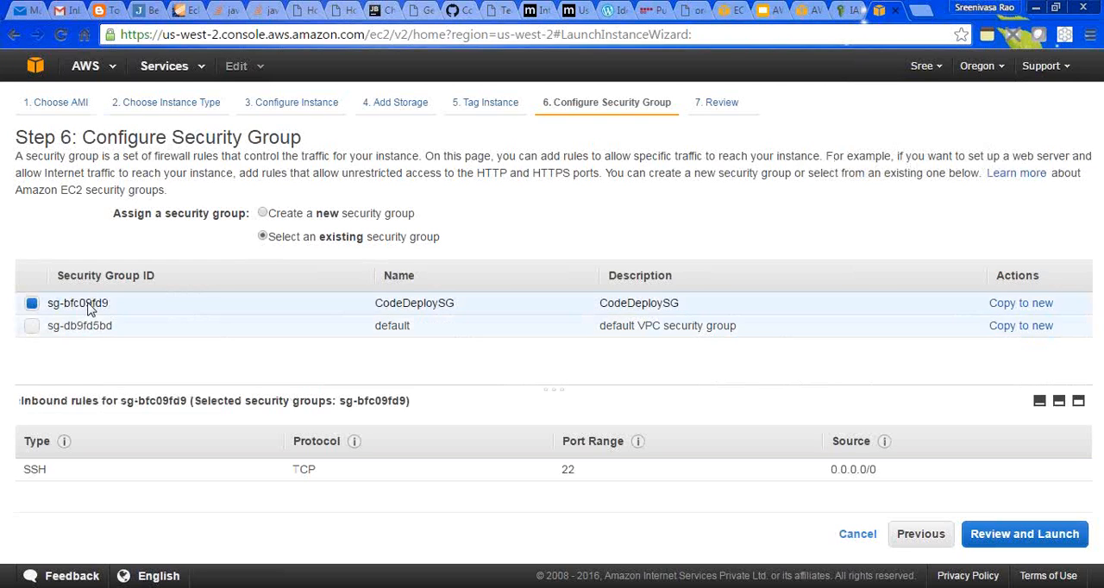
click(31, 325)
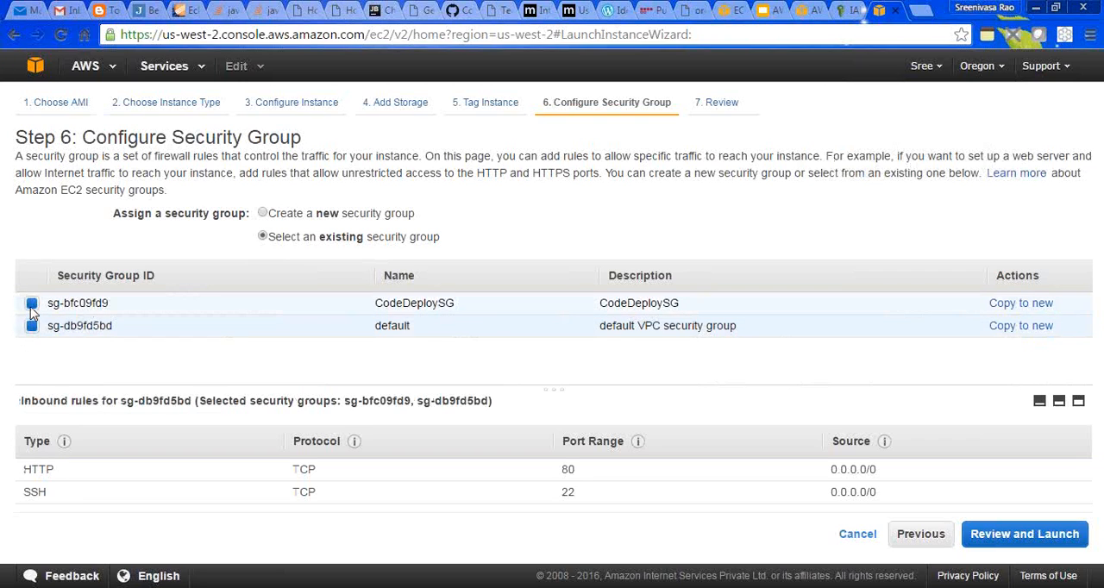
click(31, 307)
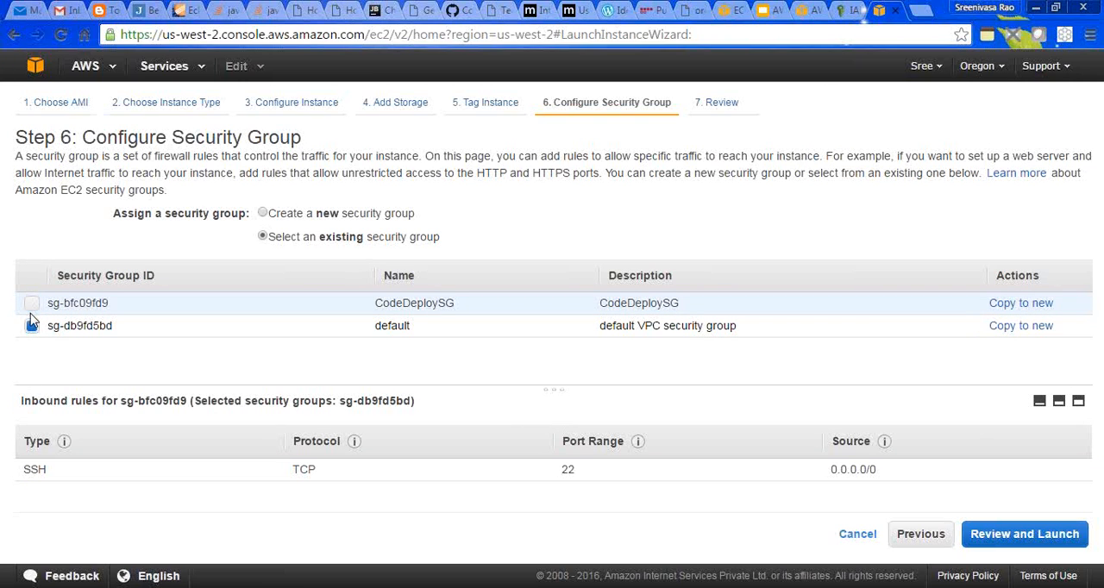
click(32, 307)
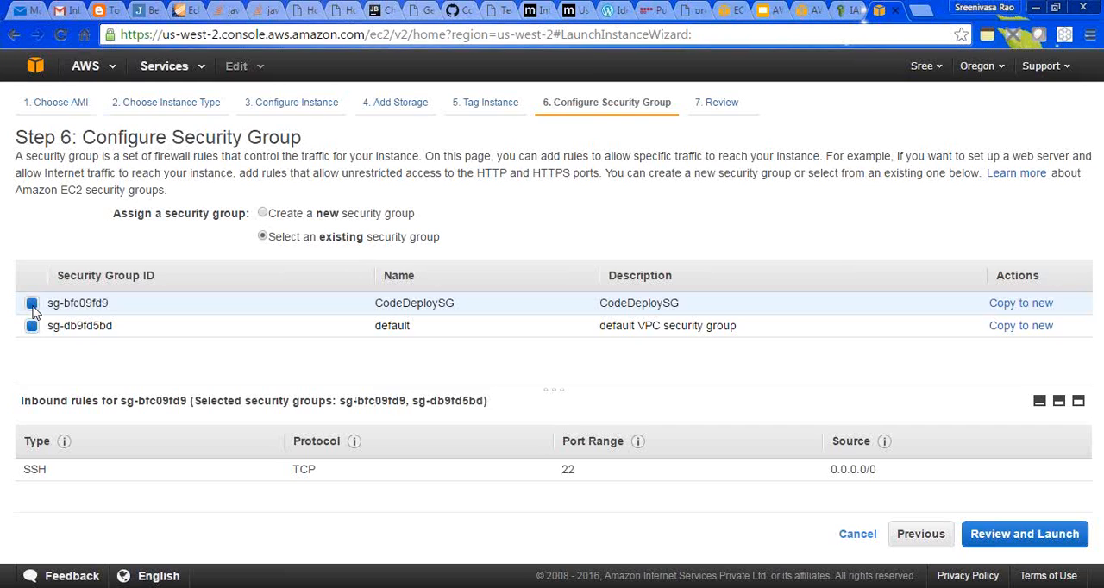
click(32, 326)
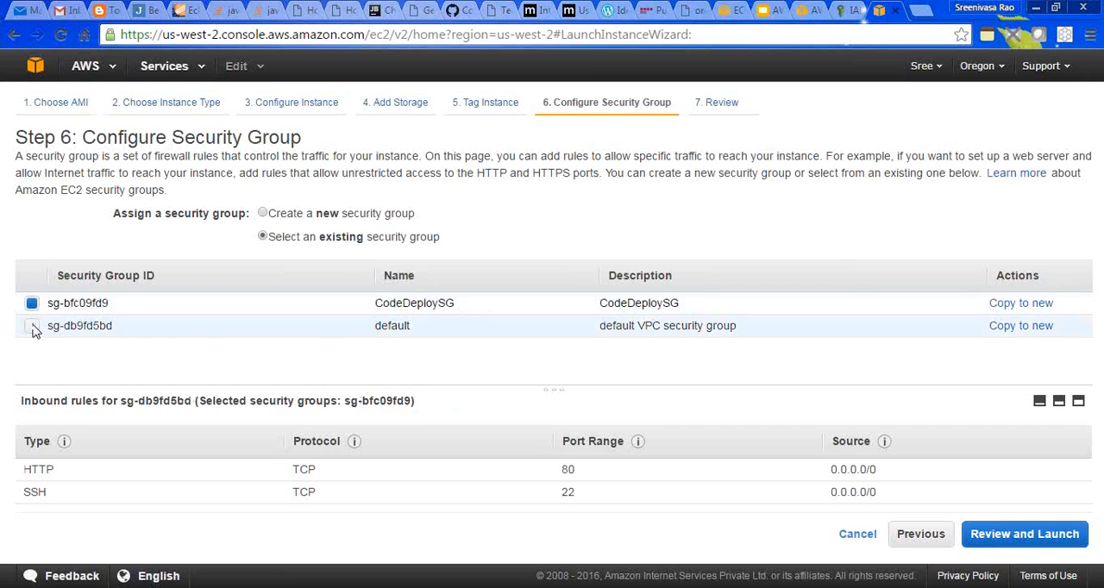
drag(463, 305, 393, 302)
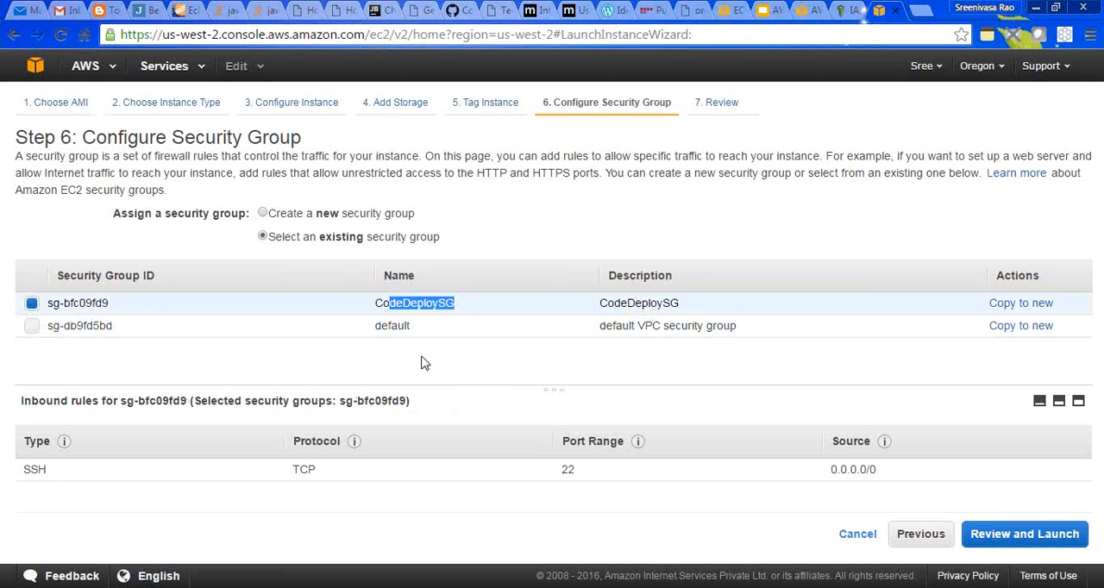
click(240, 326)
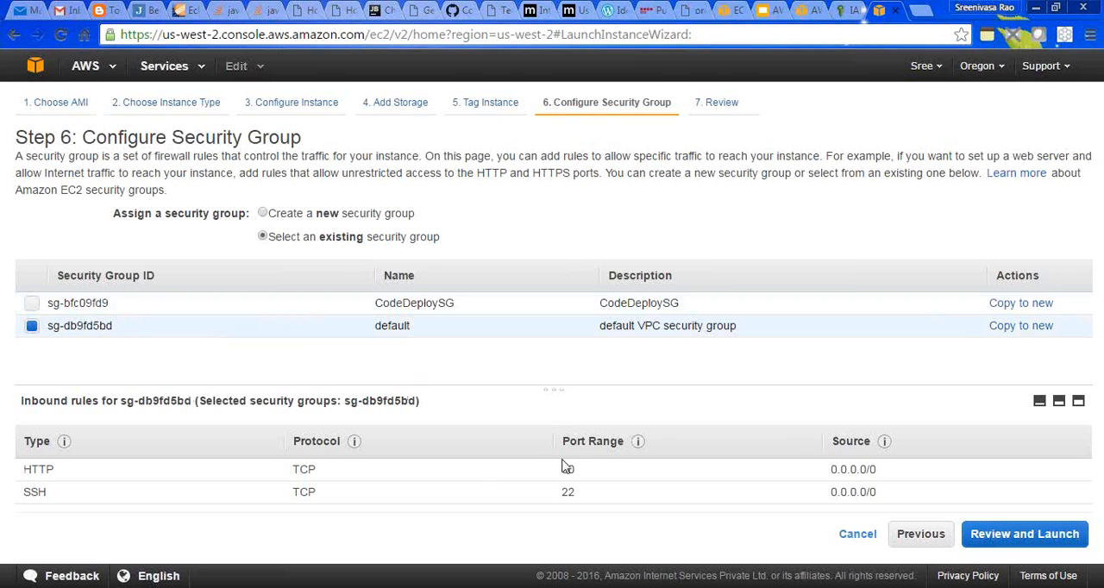
- Check the port ranges of the default group's SSH and HTTP rules and proceed to the launch review
drag(576, 492, 552, 497)
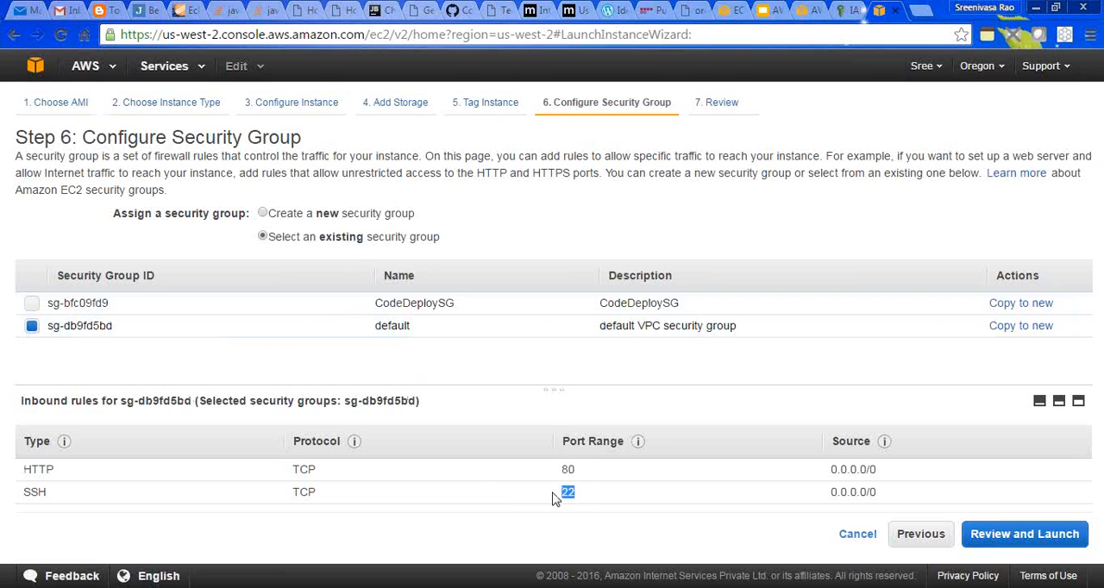
click(584, 498)
drag(558, 469, 588, 476)
click(630, 515)
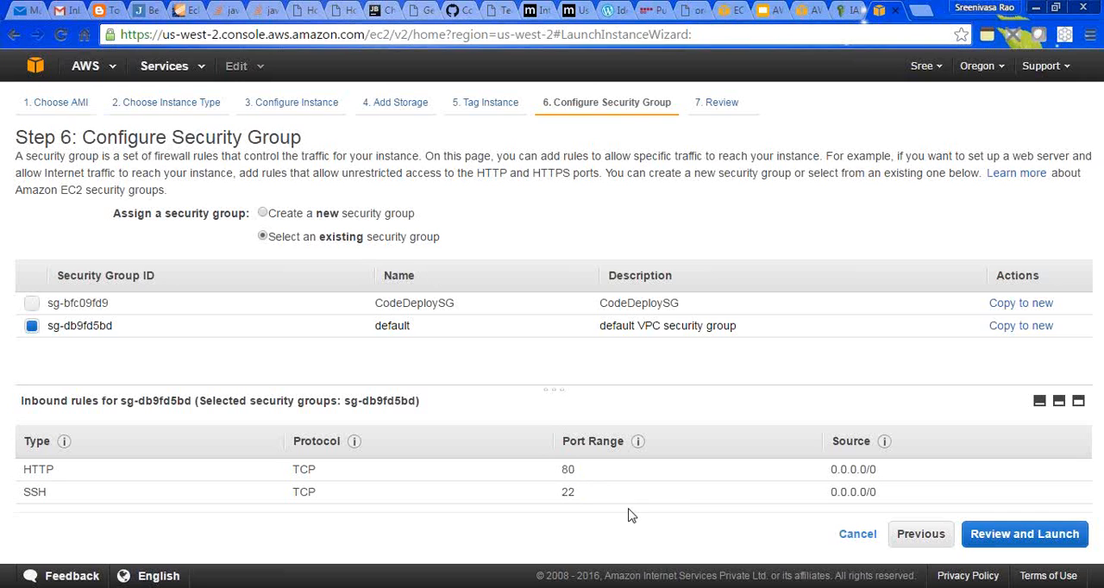
click(1057, 533)
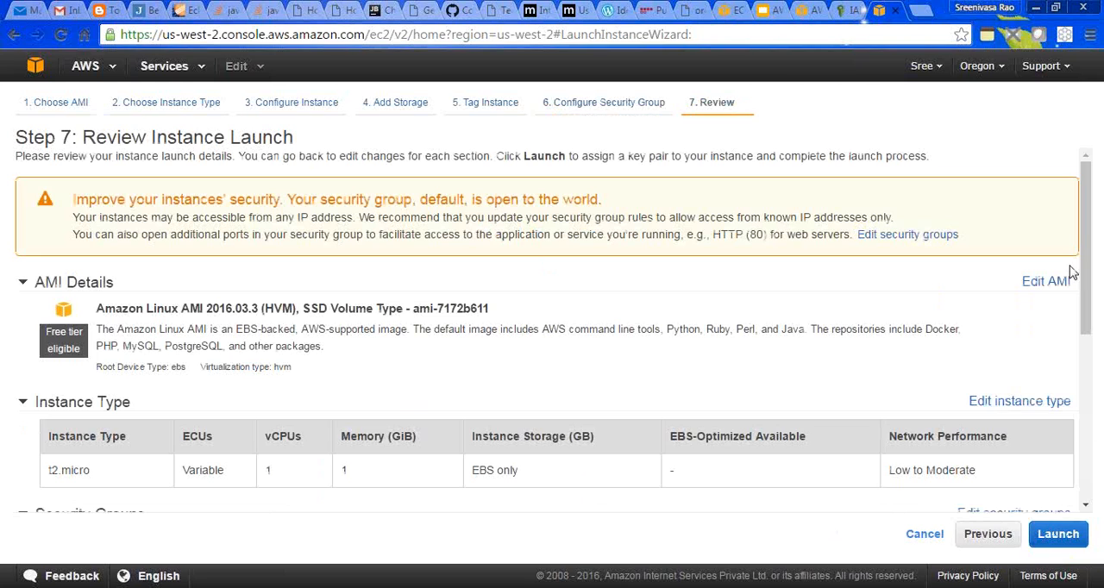
- Launch the instance with the existing codedeploy key pair, acknowledging access to its private key file, and show the instances list
drag(1086, 276, 1089, 448)
click(1057, 534)
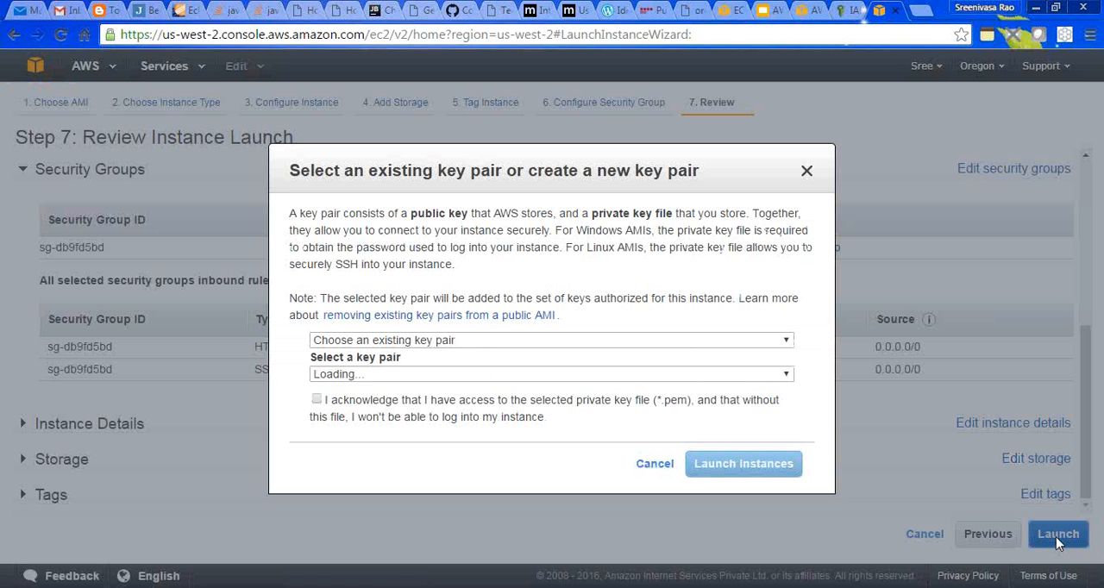
click(713, 340)
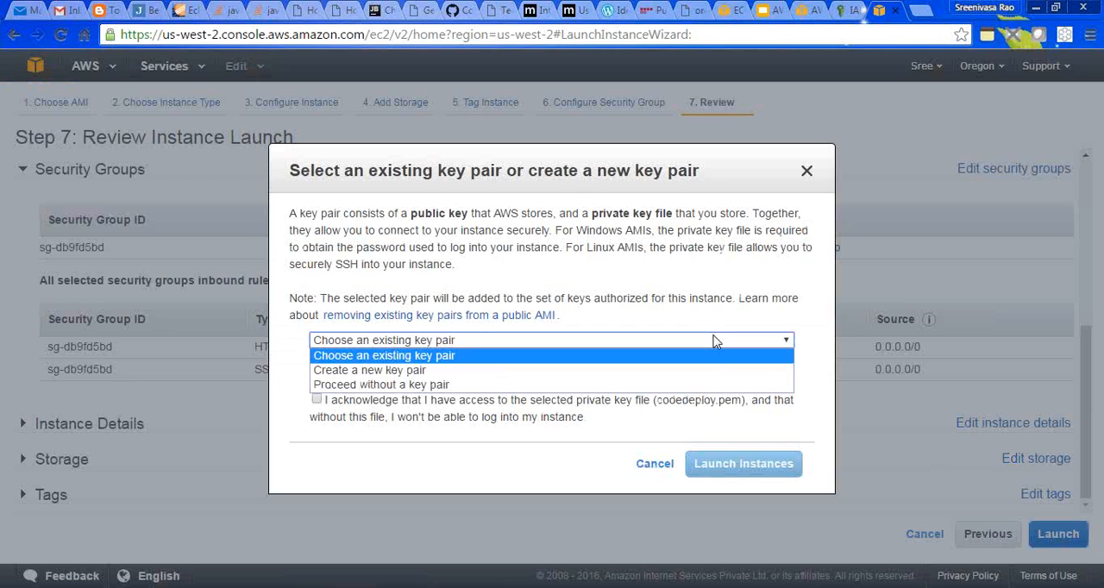
click(715, 343)
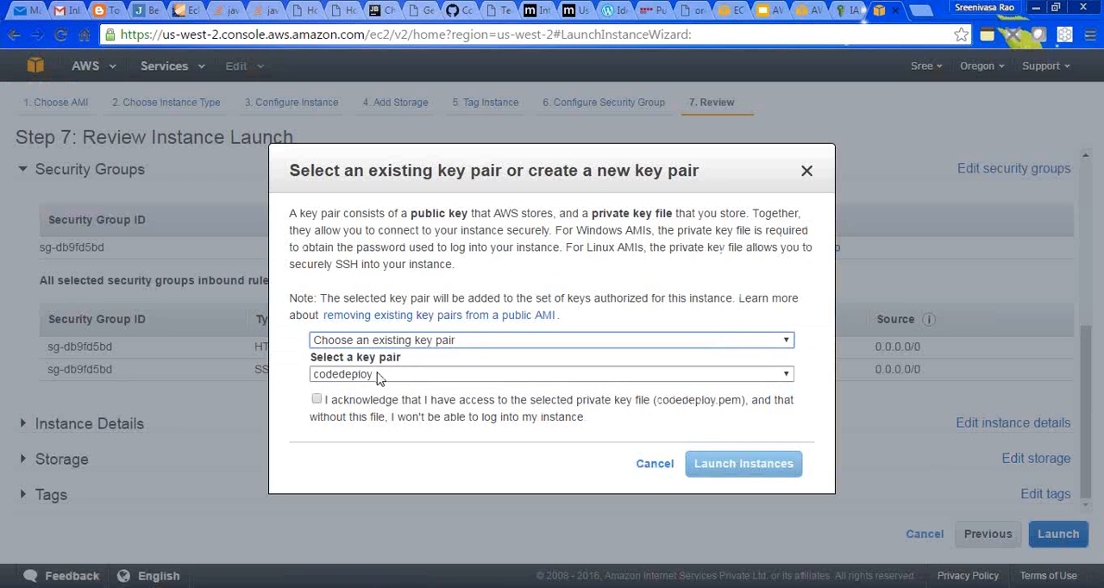
click(317, 401)
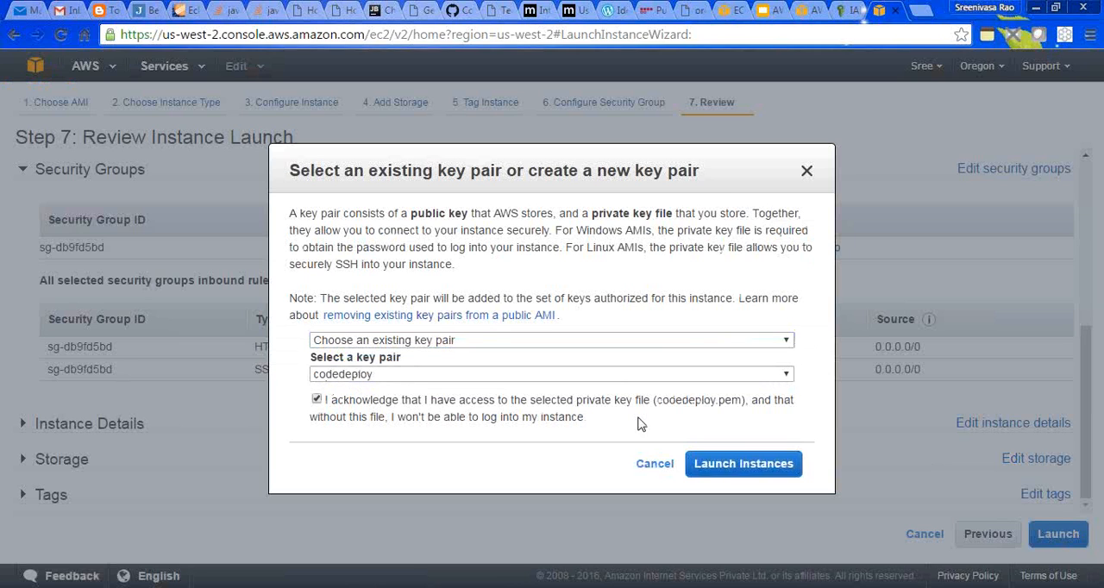
click(721, 466)
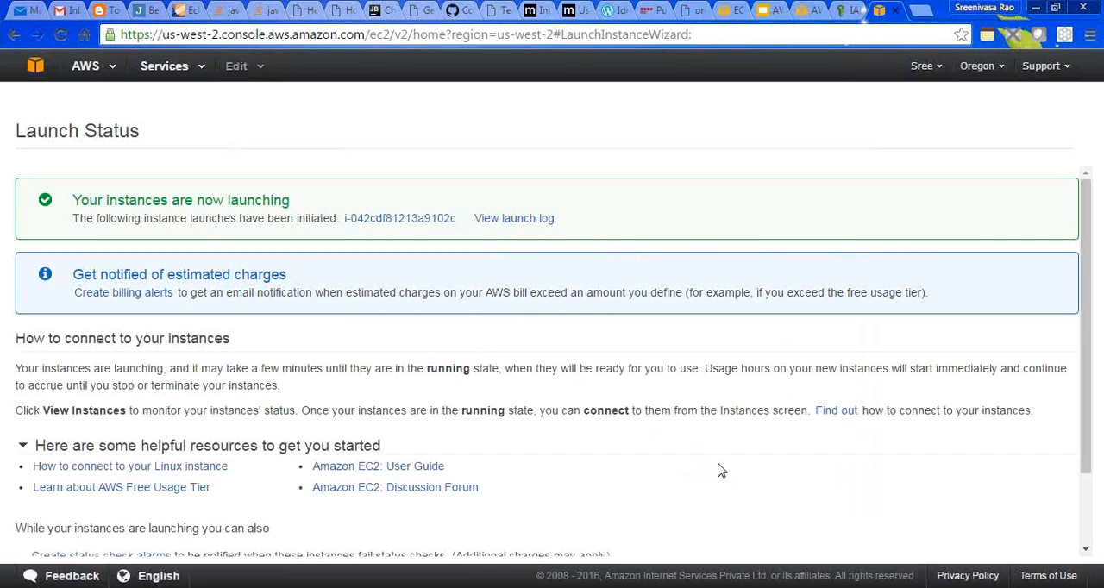
scroll(1087, 500, down, 2)
click(1018, 540)
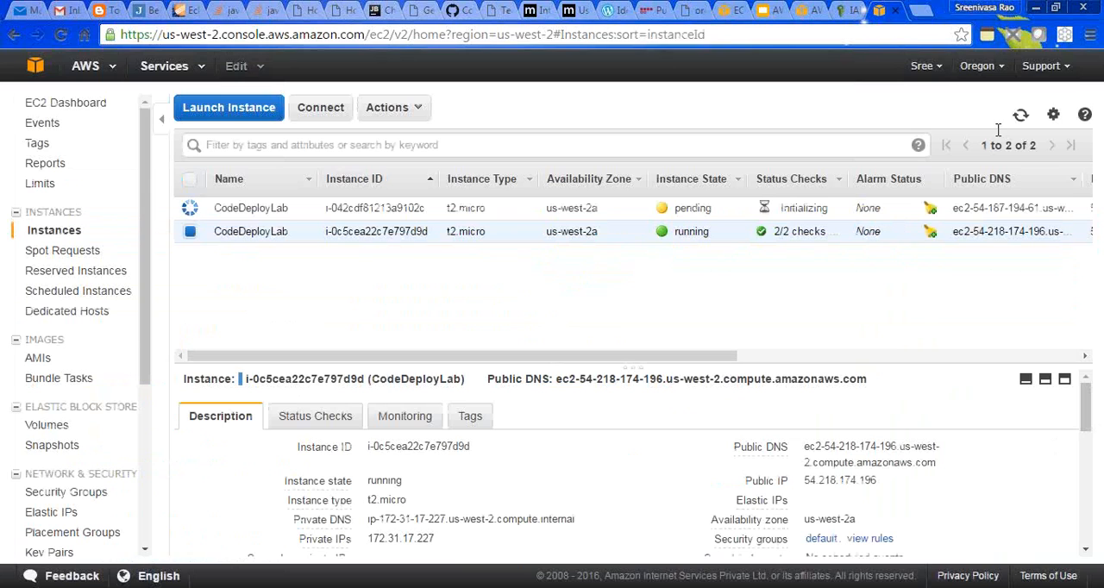
- Refresh the instances list and examine the public IP and public DNS of the newly launched CodeDeployLab instance
click(1020, 116)
click(684, 207)
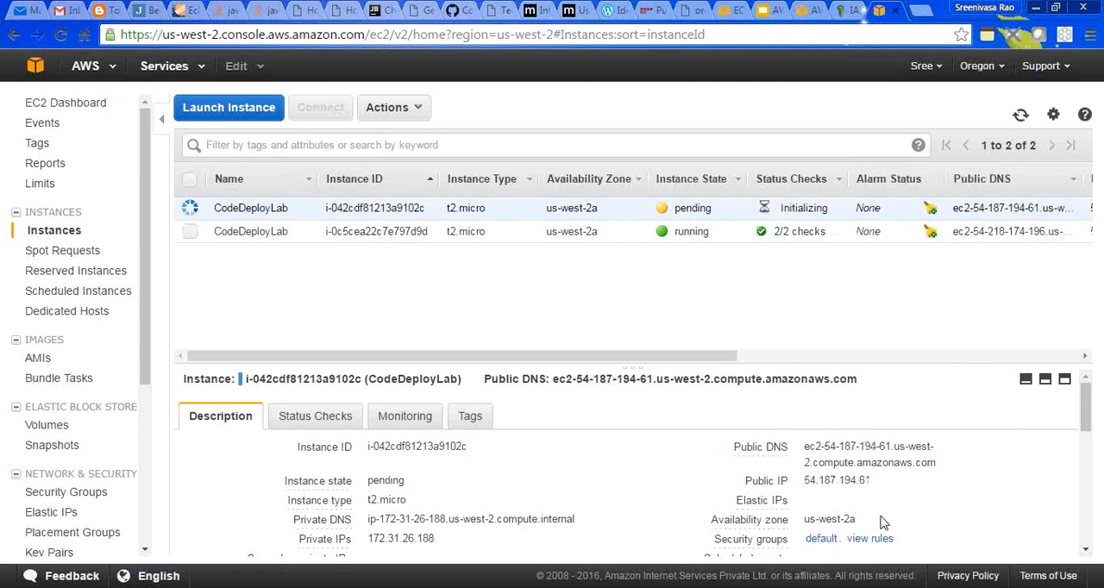
double_click(831, 479)
drag(802, 446, 940, 476)
click(938, 473)
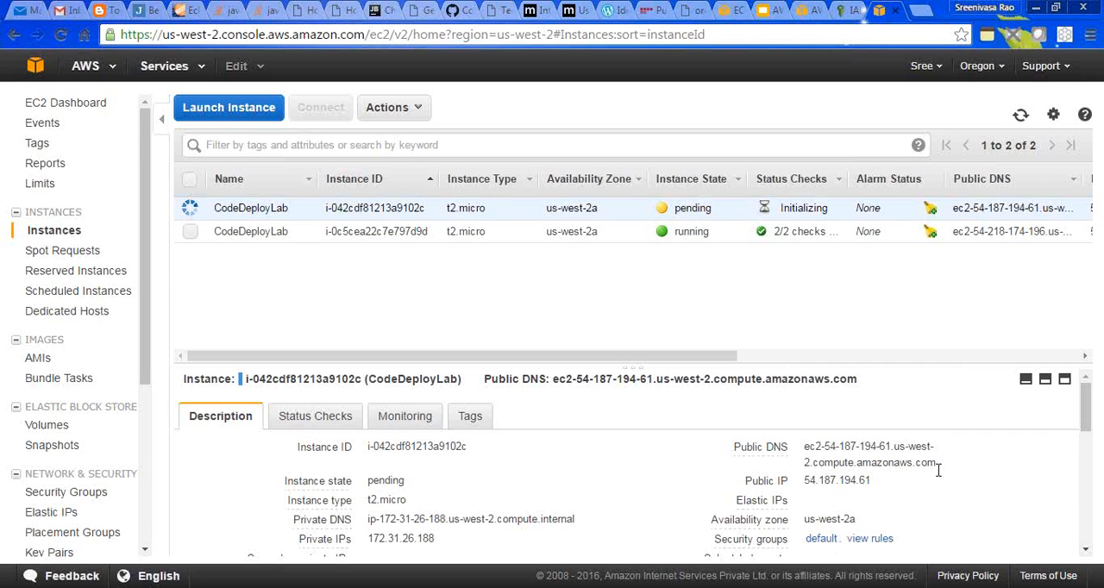
- Switch to the AWS CodeDeploy And CodePipeline slides and review the User Data, IAM roles and Git Repository slides
click(845, 13)
click(766, 10)
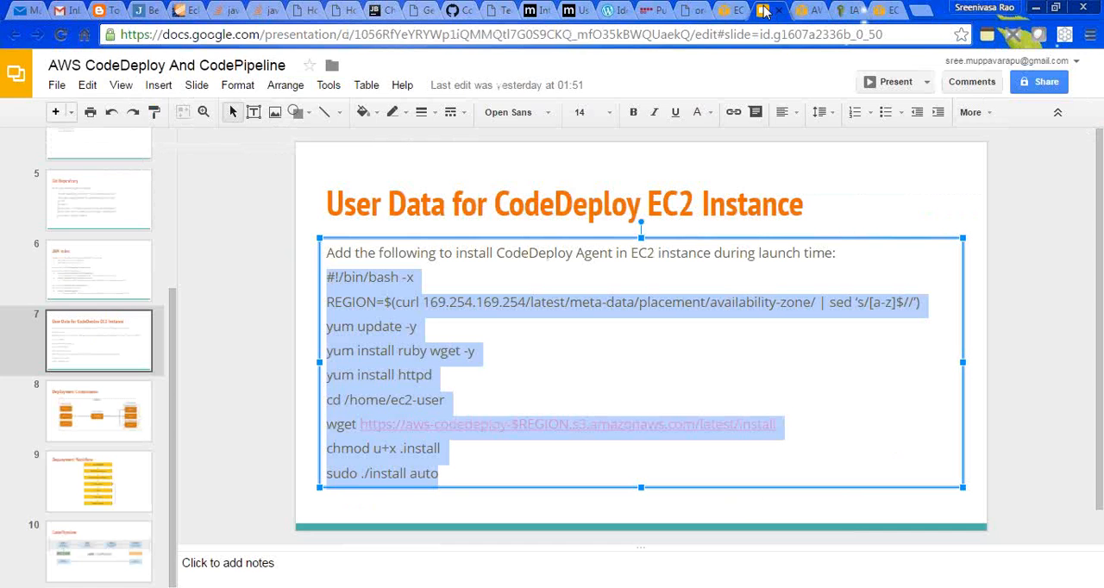
click(232, 307)
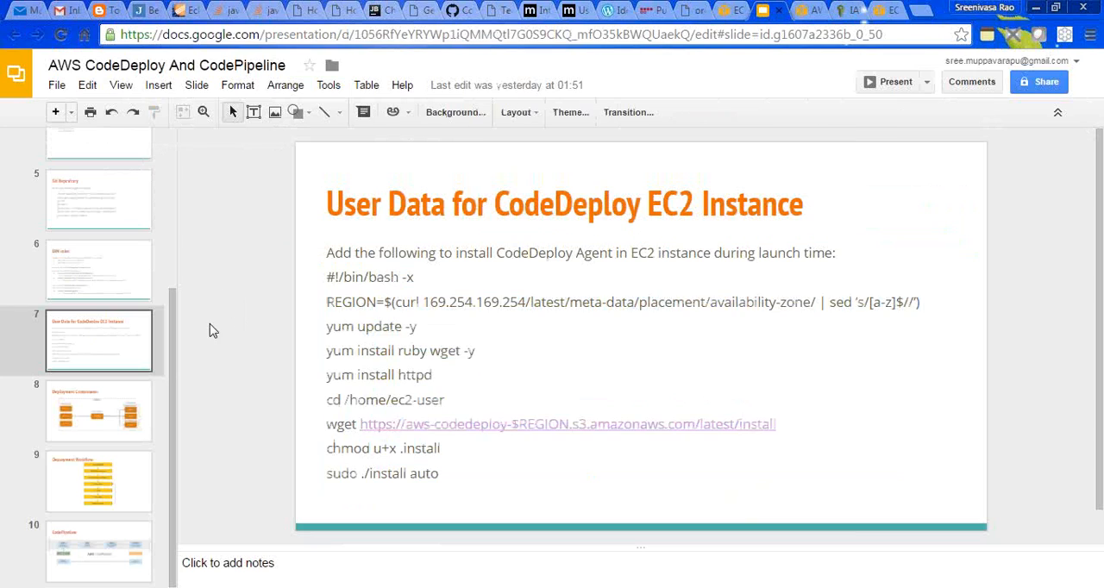
click(126, 273)
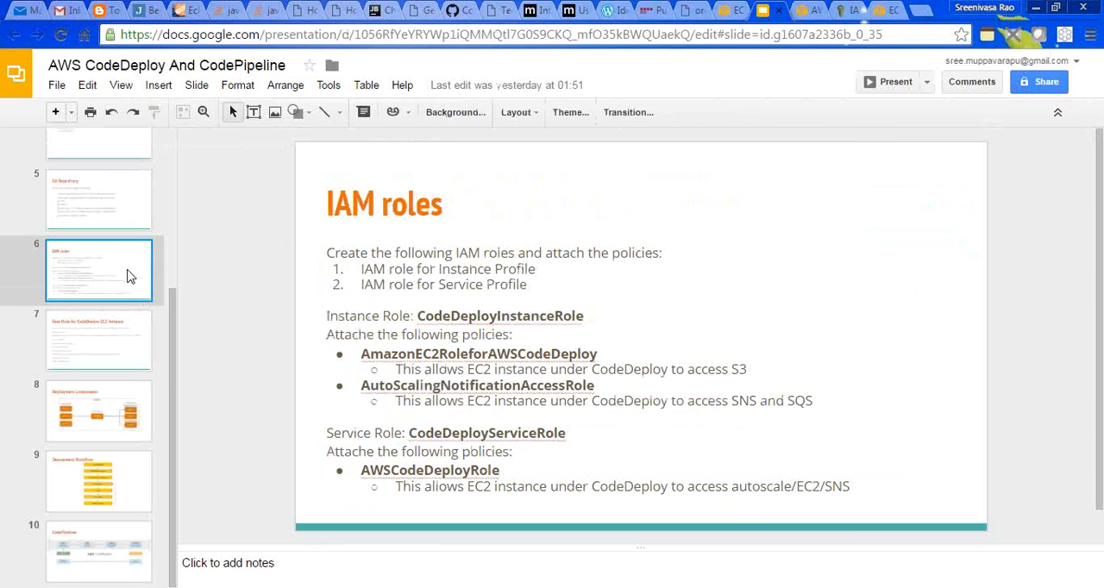
click(119, 336)
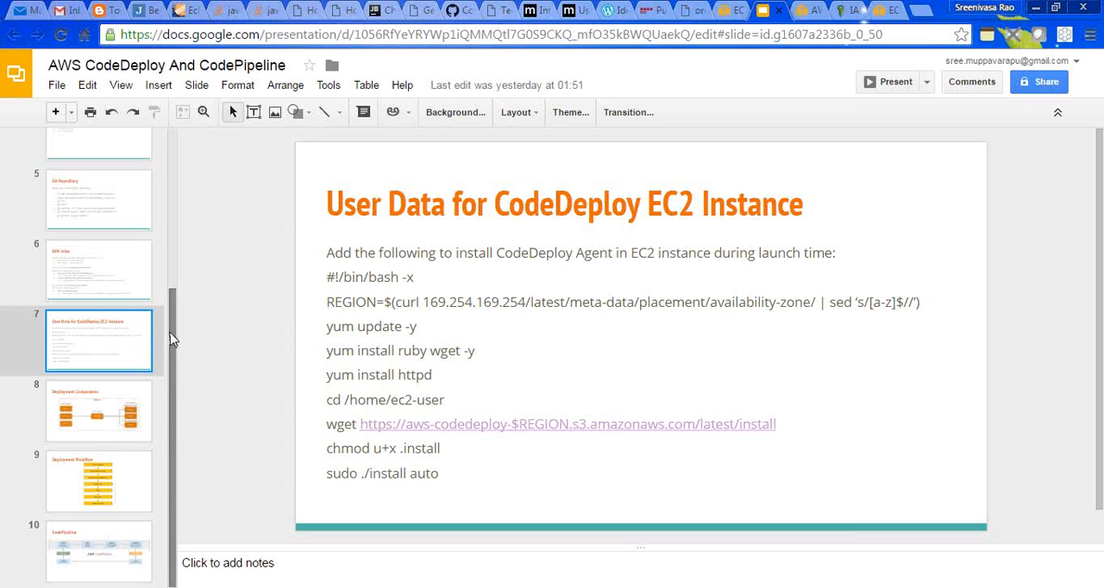
drag(170, 349, 168, 320)
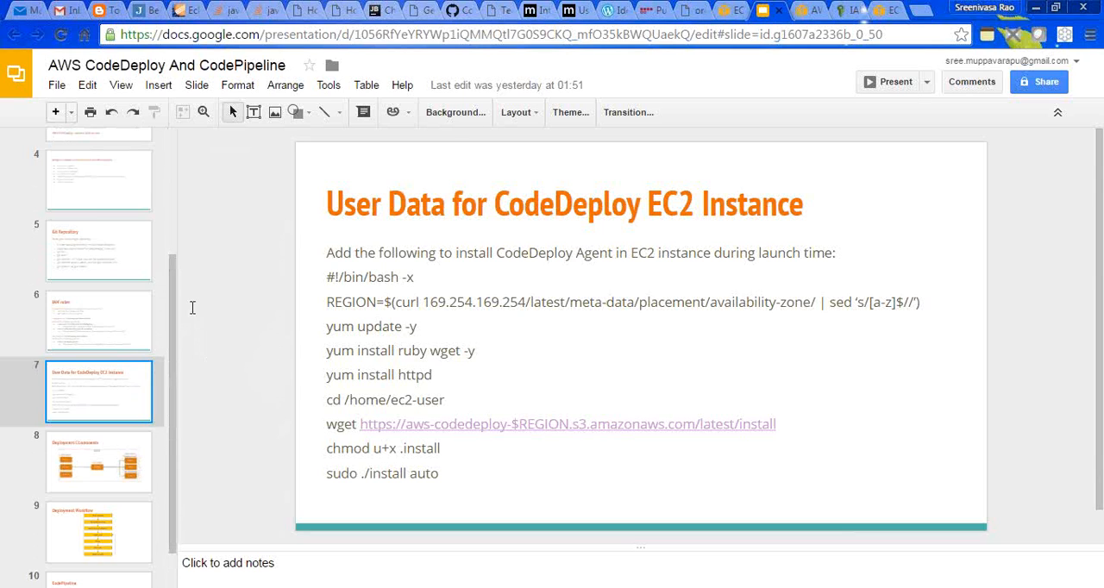
click(93, 253)
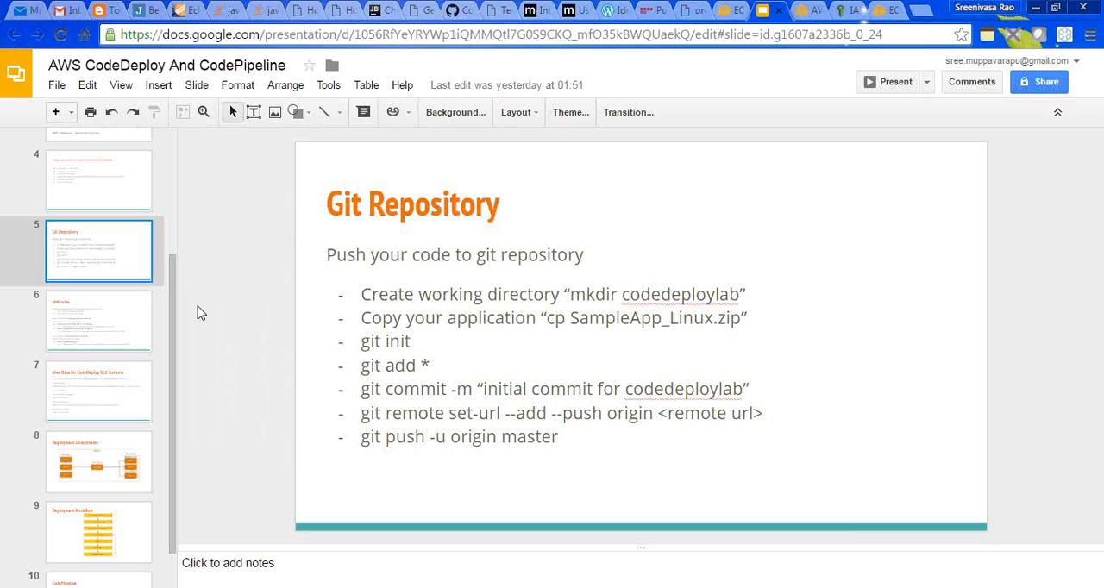
- Return to the EC2 instances list and refresh it to check the new instance's state
click(852, 10)
click(879, 10)
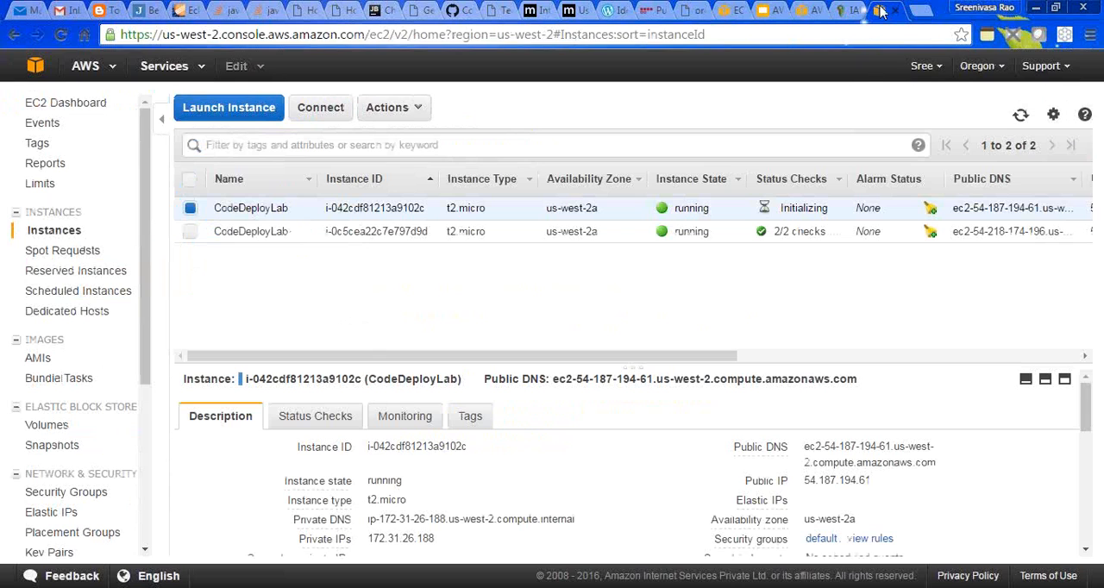
click(1020, 118)
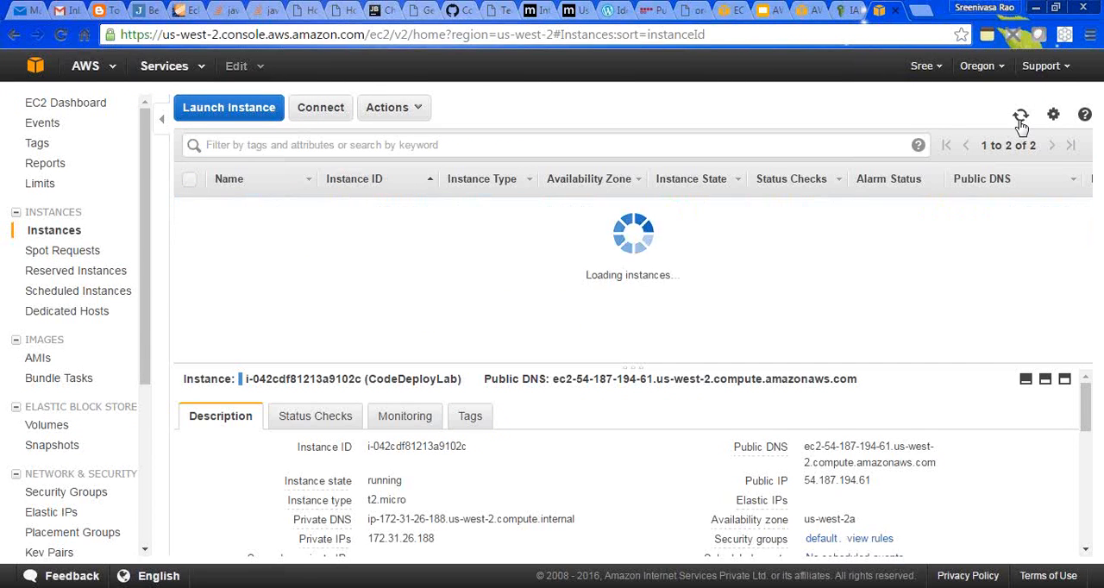
- In the new CodeDeploy application form, match Amazon EC2 instances by tag key Name with value CodeDeployLab
click(806, 11)
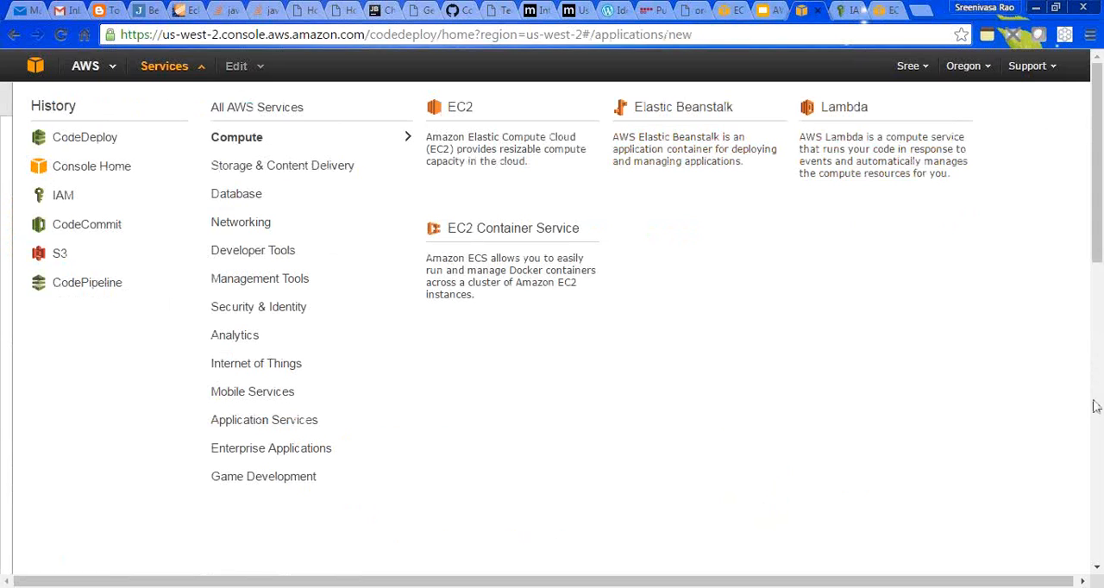
click(1099, 470)
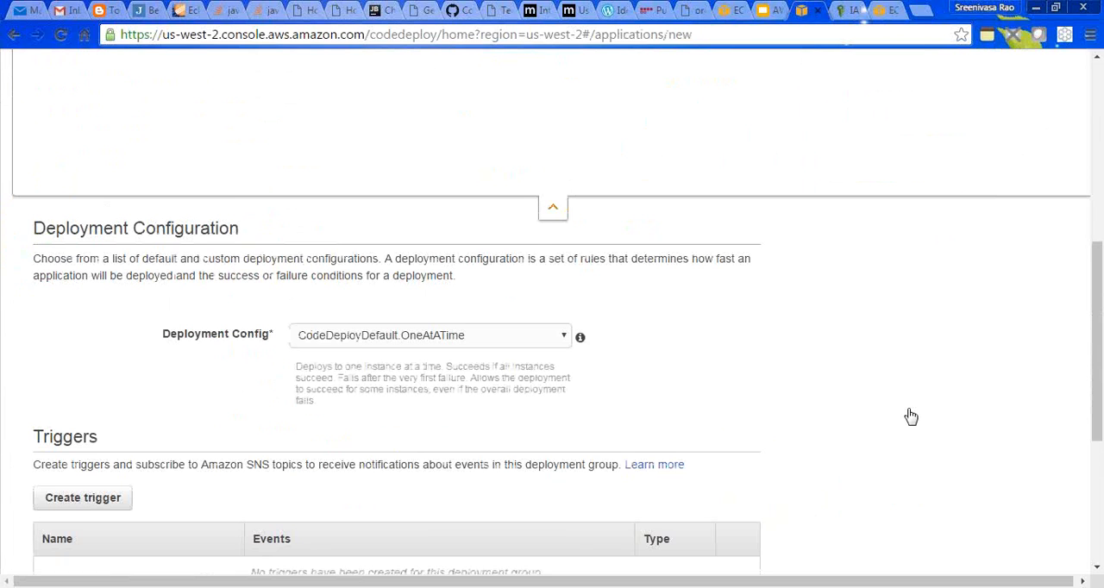
drag(1097, 311, 1098, 224)
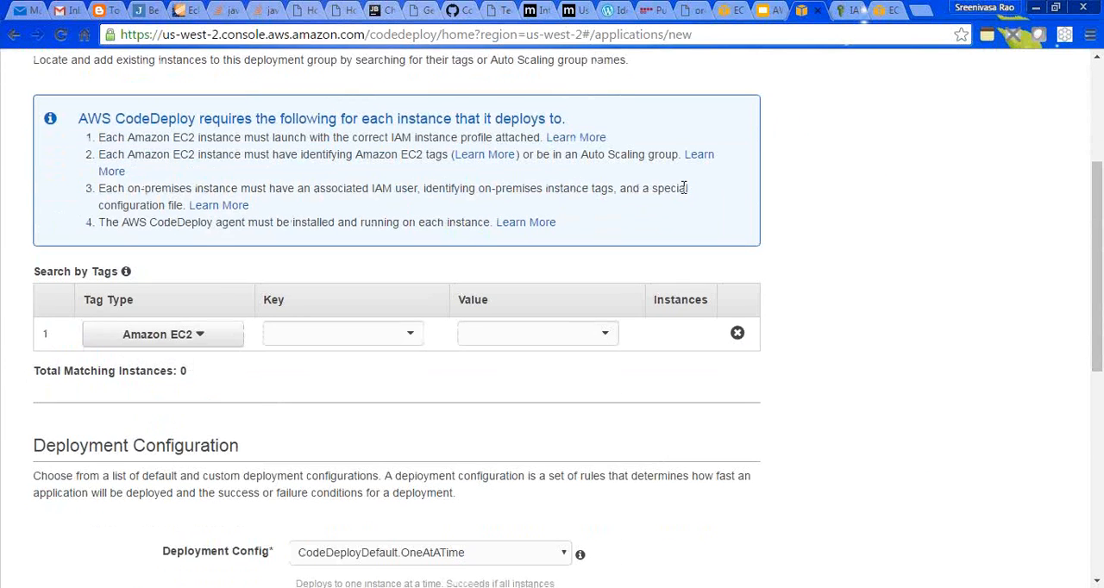
click(197, 335)
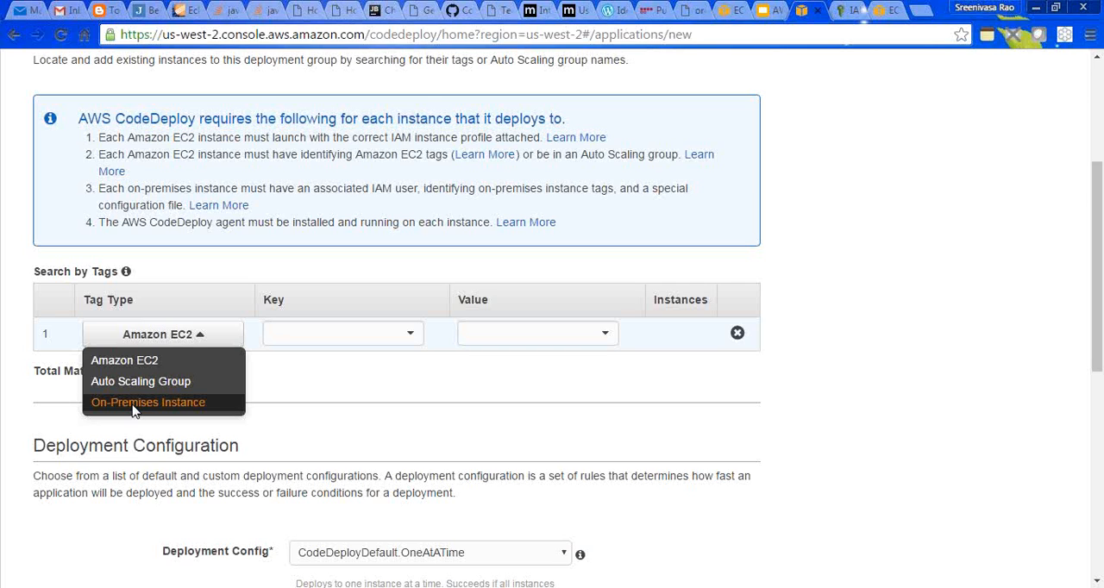
click(276, 401)
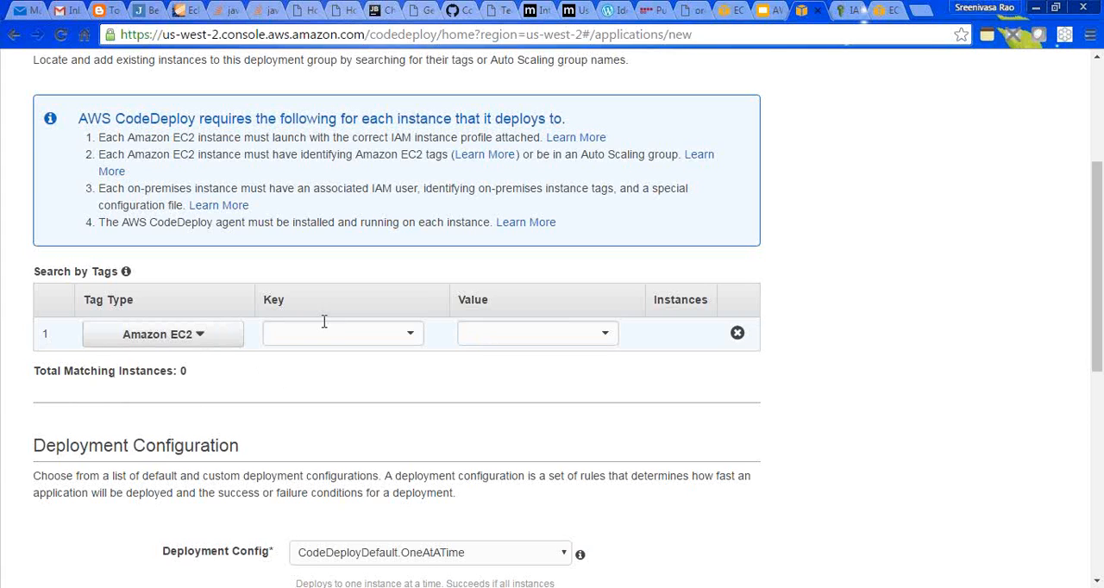
click(394, 338)
click(352, 371)
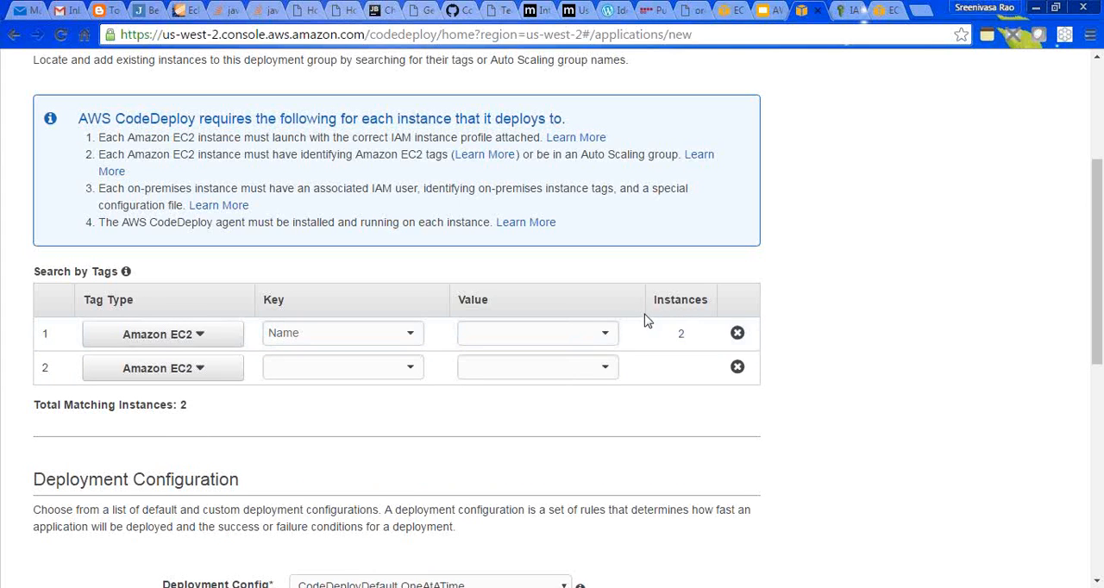
click(605, 337)
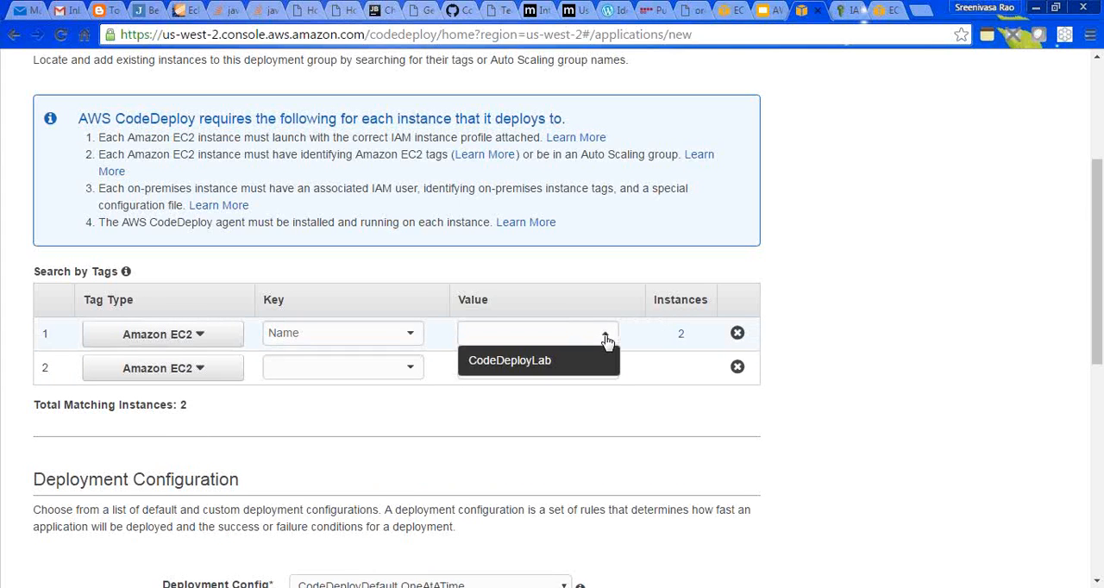
click(540, 362)
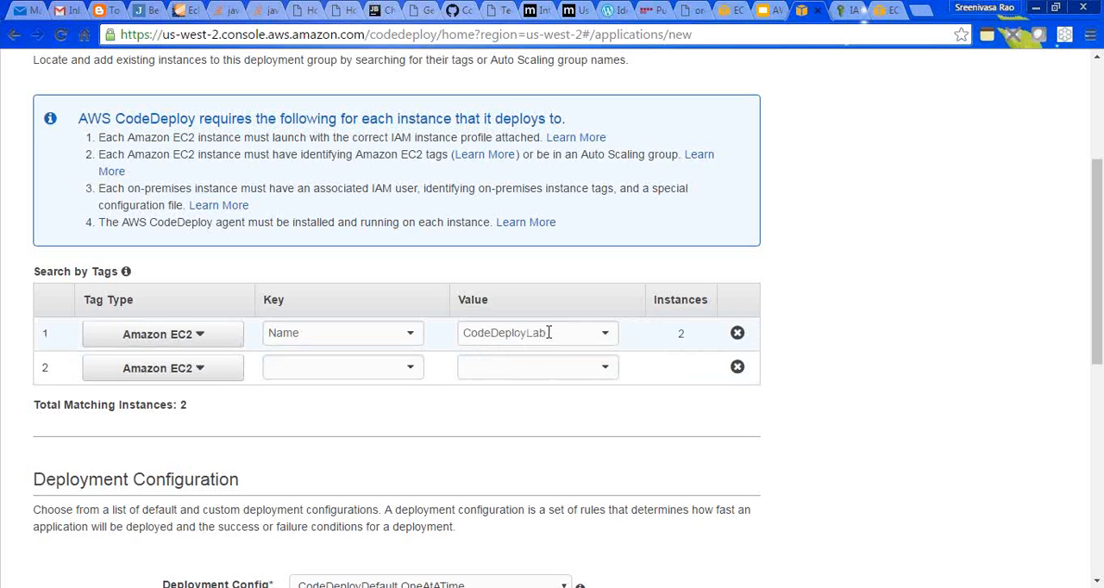
- Check the first tag row's value and its matching instance count
drag(552, 334, 464, 336)
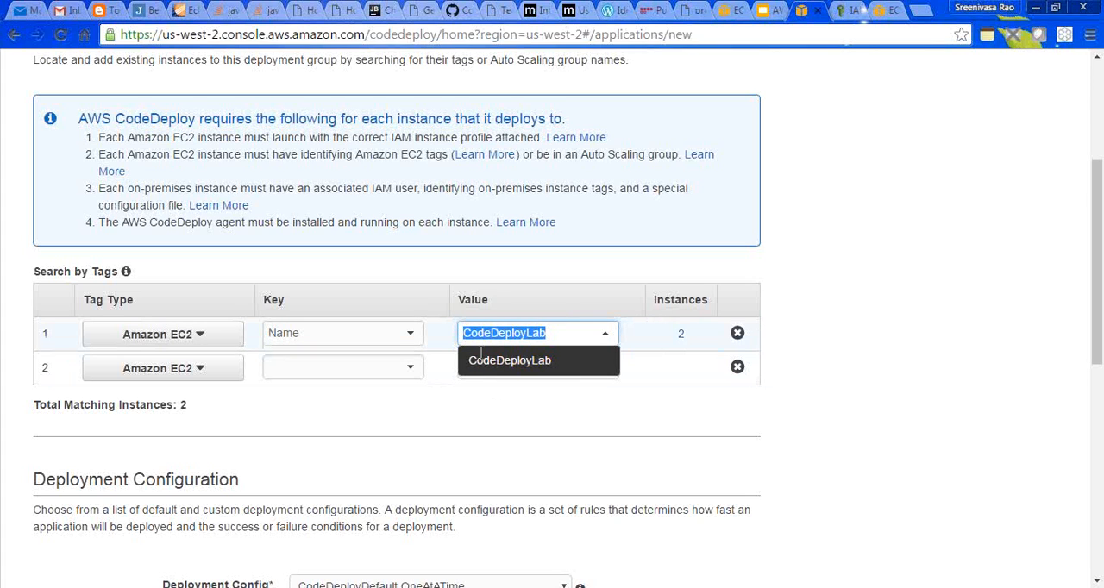
click(490, 406)
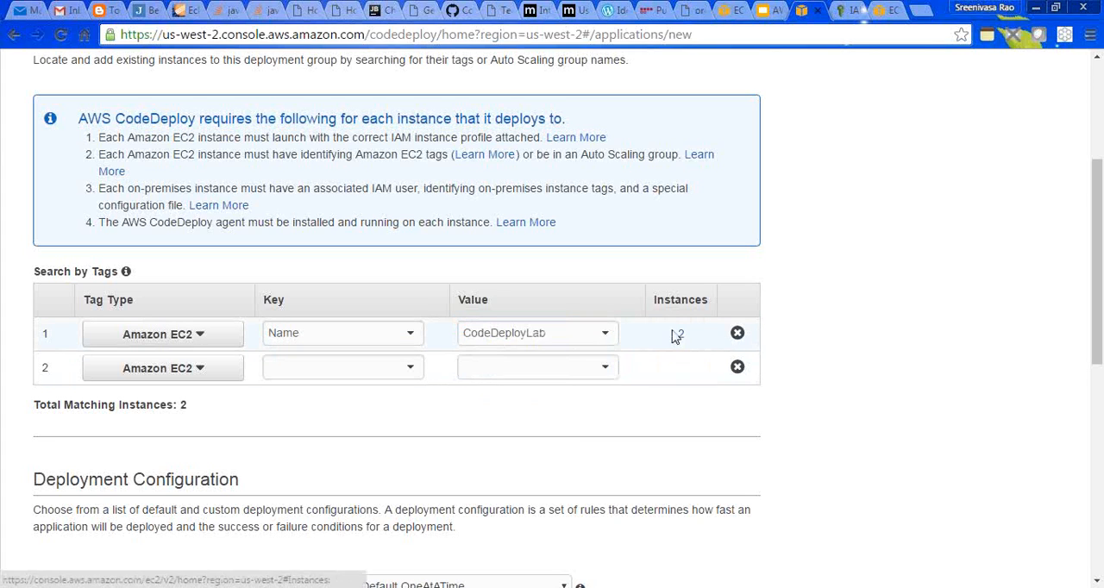
drag(678, 332, 690, 350)
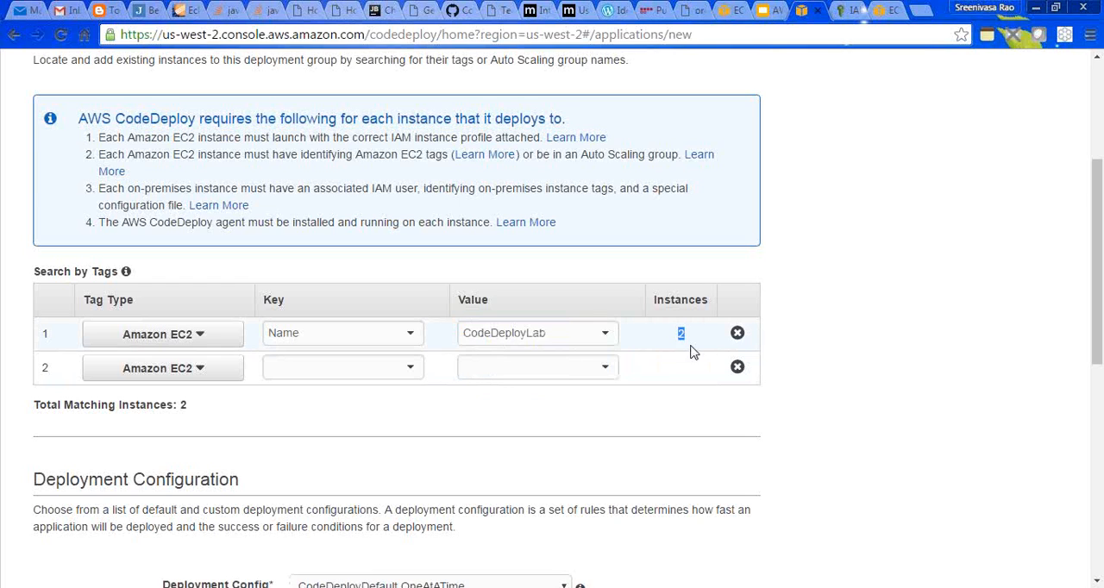
click(666, 417)
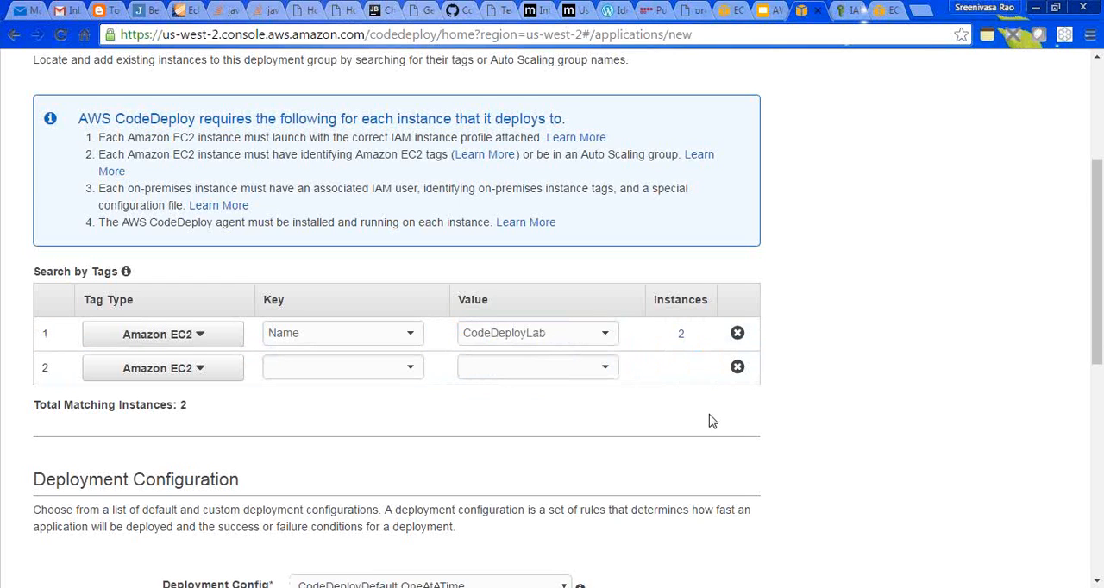
- Choose CodeDeployDefault.OneAtATime as the deployment configuration
drag(1096, 355, 1094, 447)
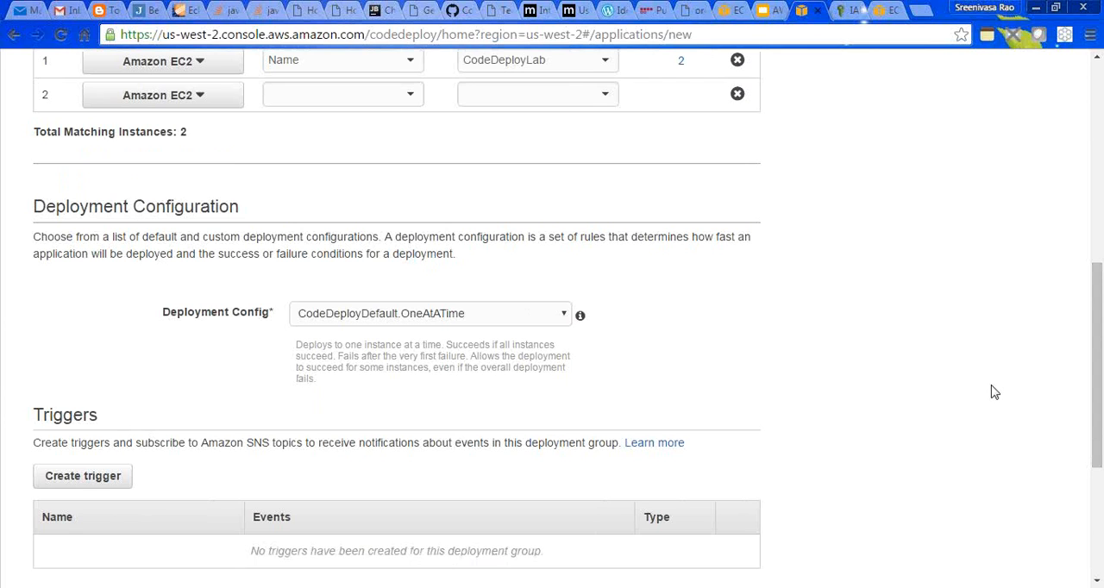
drag(1093, 349, 1092, 287)
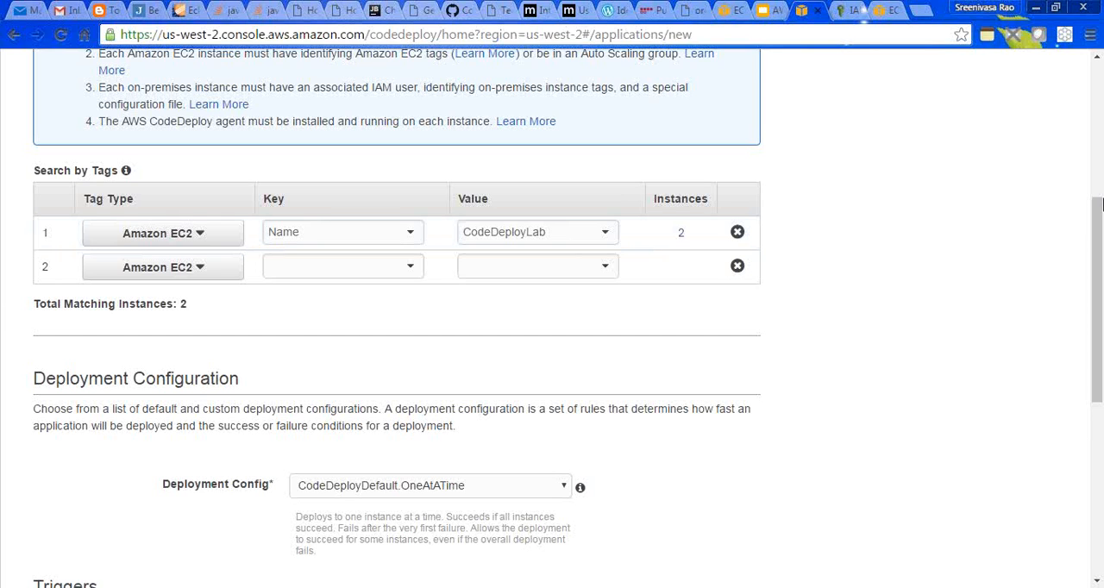
drag(1099, 229, 1098, 310)
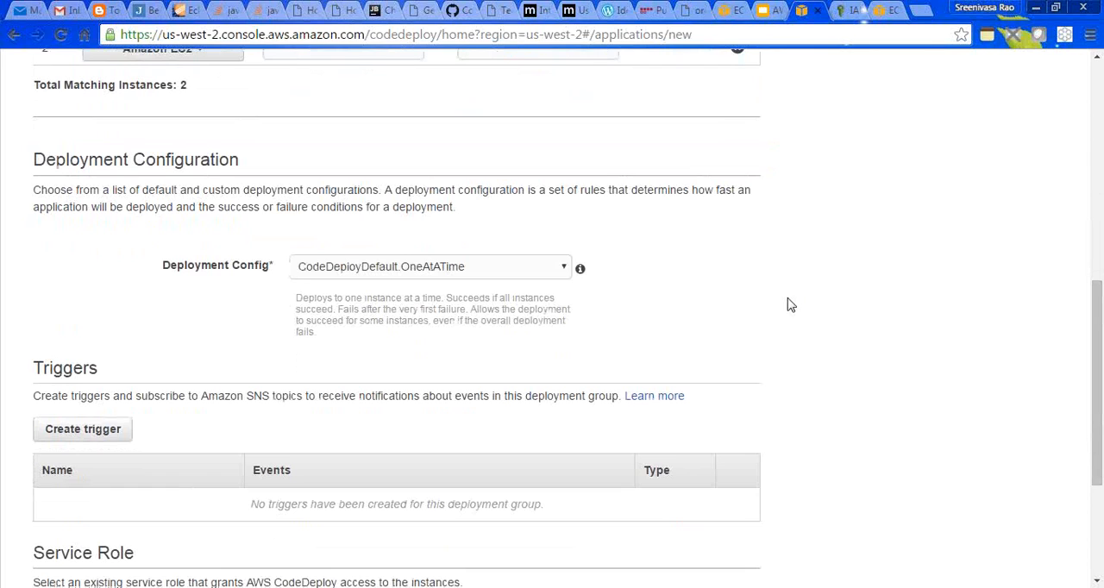
click(560, 268)
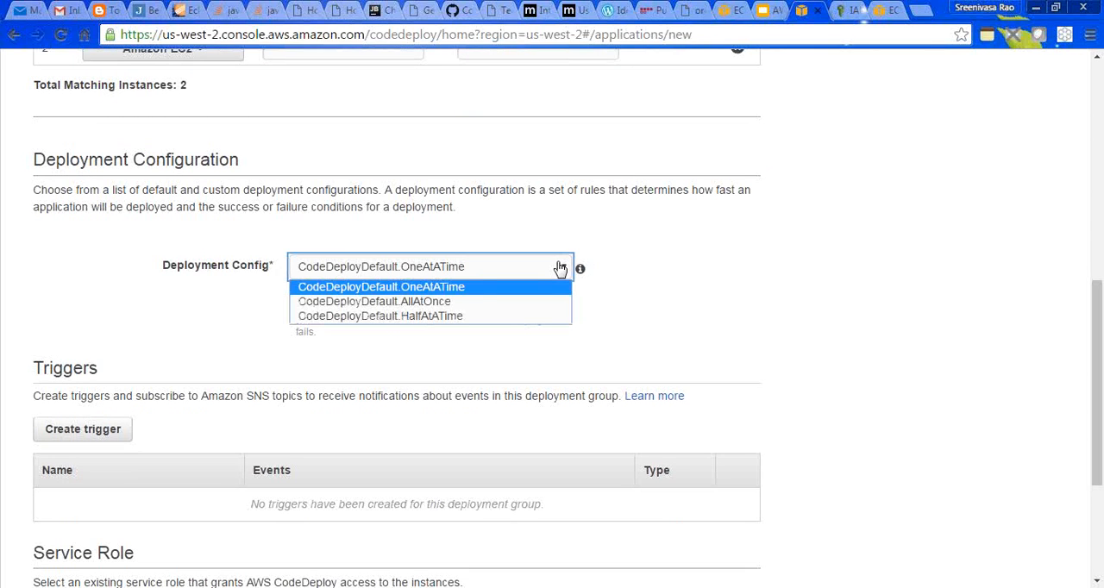
click(429, 287)
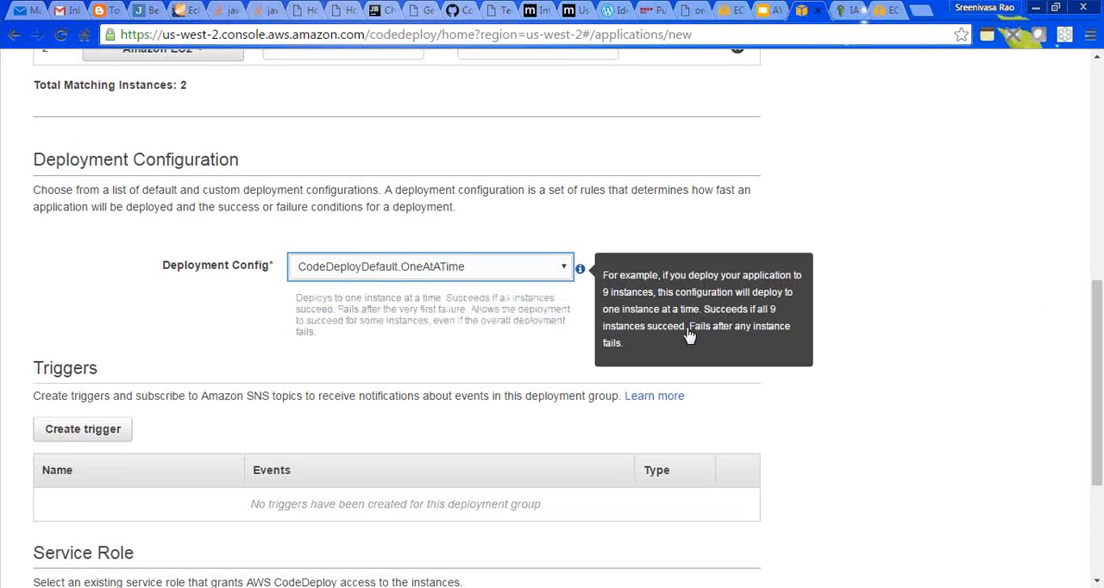
- Check which existing roles the Service Role ARN field offers for selection
scroll(1100, 345, down, 3)
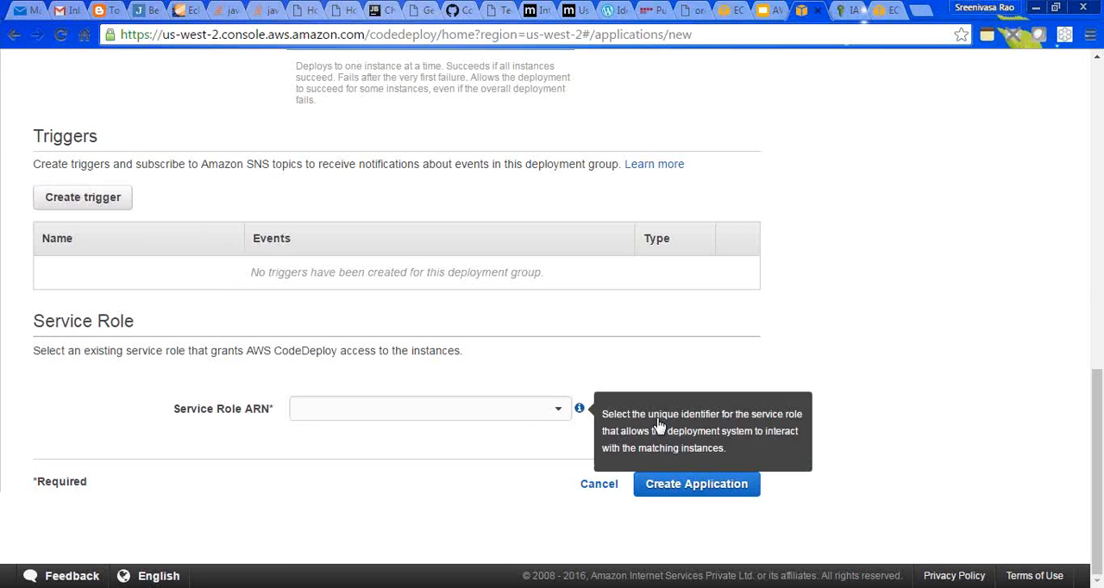
click(474, 408)
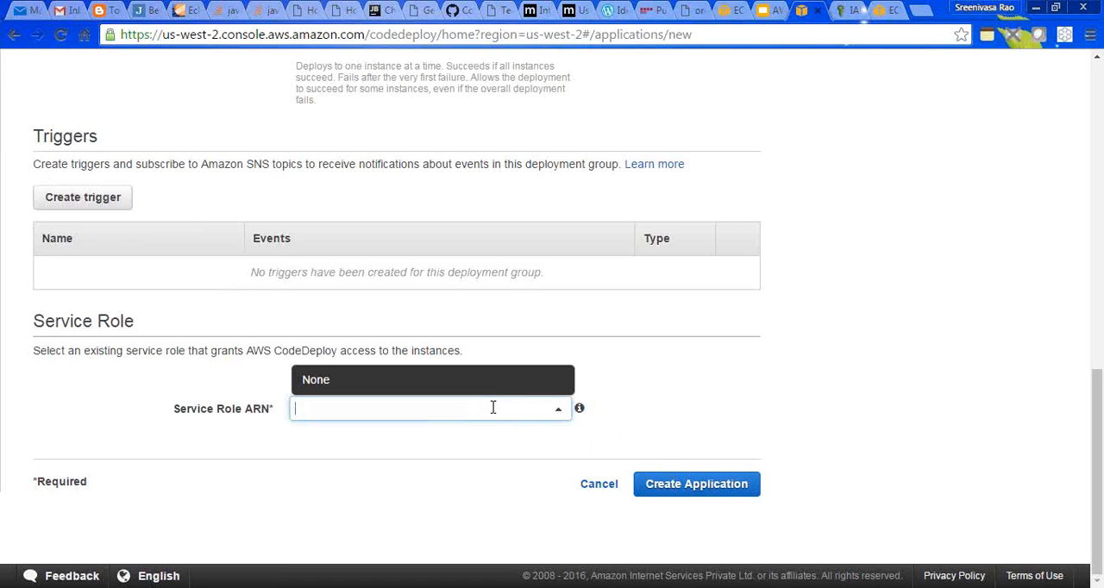
click(561, 412)
click(560, 412)
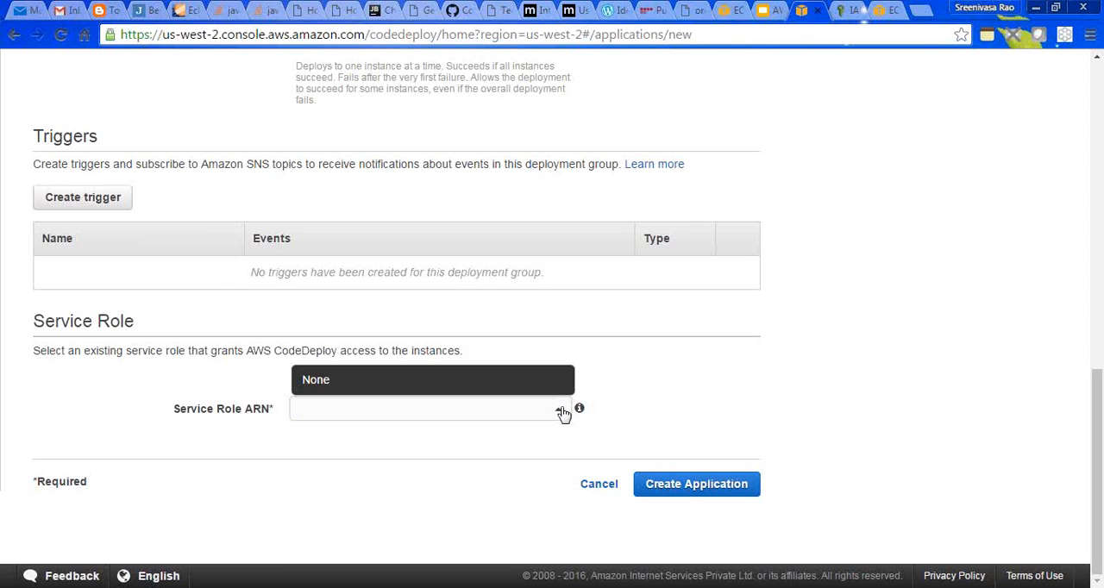
click(560, 412)
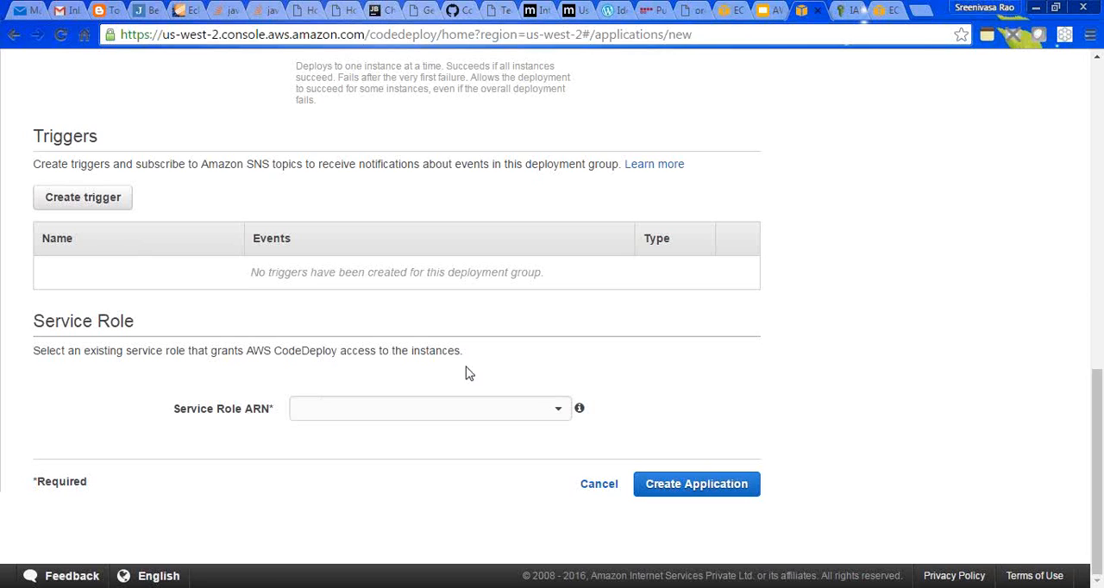
click(399, 408)
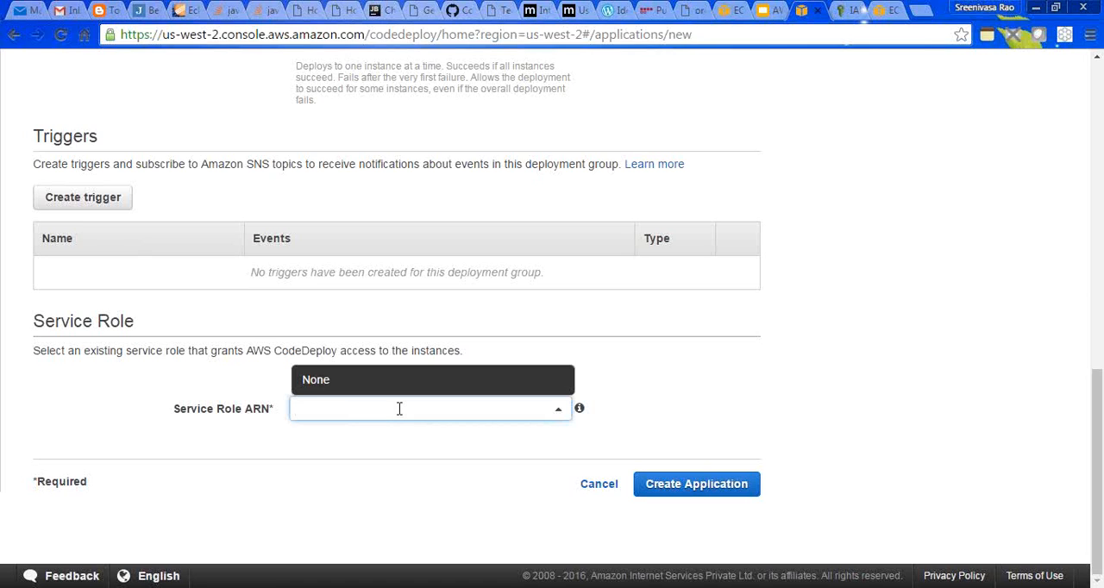
click(610, 385)
- Copy the role ARN from the IAM details of CodeDeployServiceRole and enter it as the application's Service Role ARN
click(850, 9)
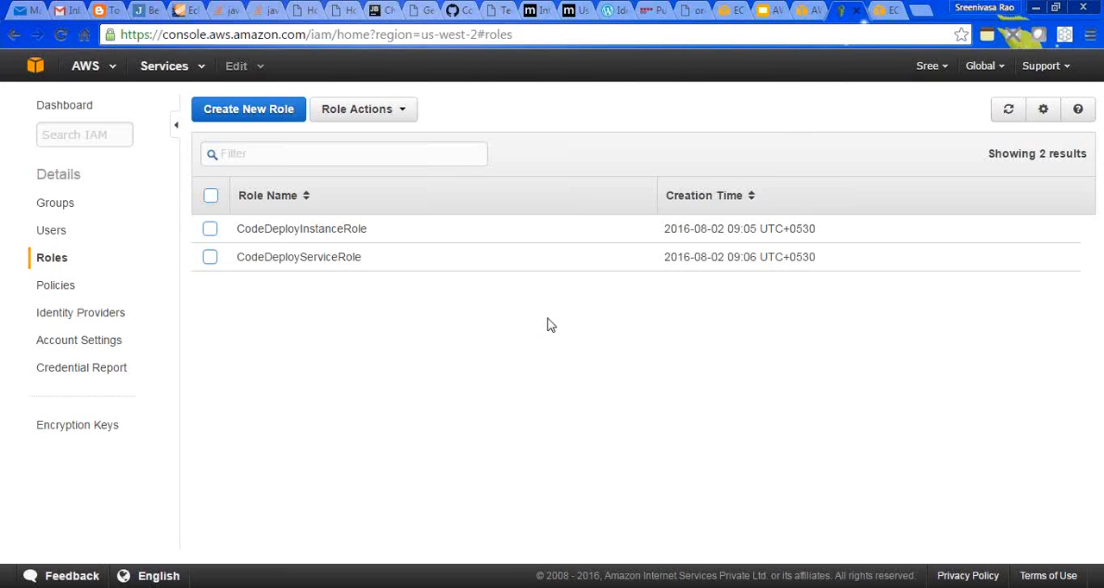
click(311, 259)
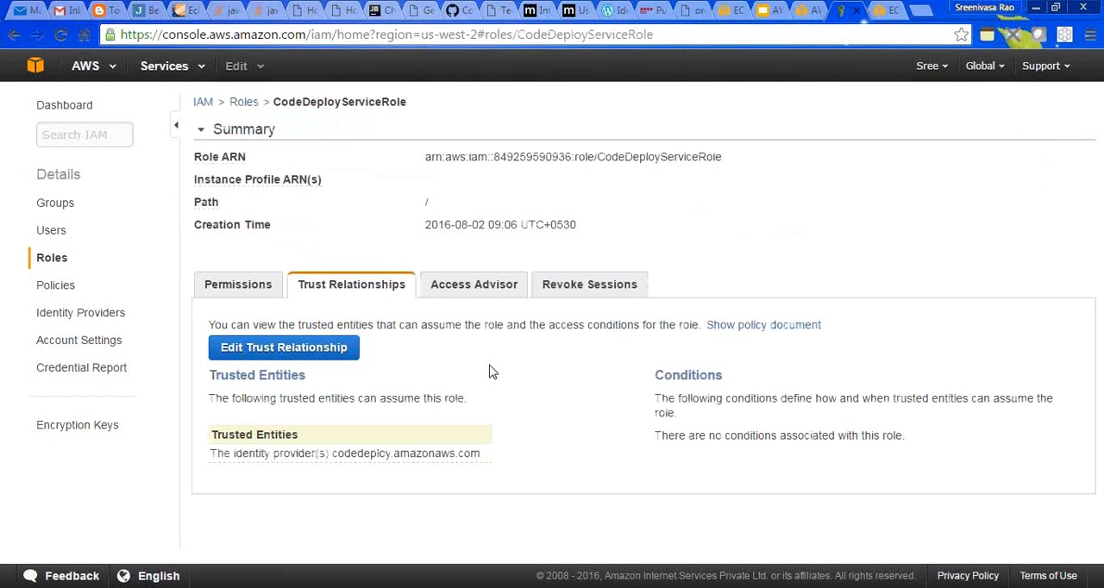
drag(426, 157, 724, 161)
key(ctrl+c)
click(881, 10)
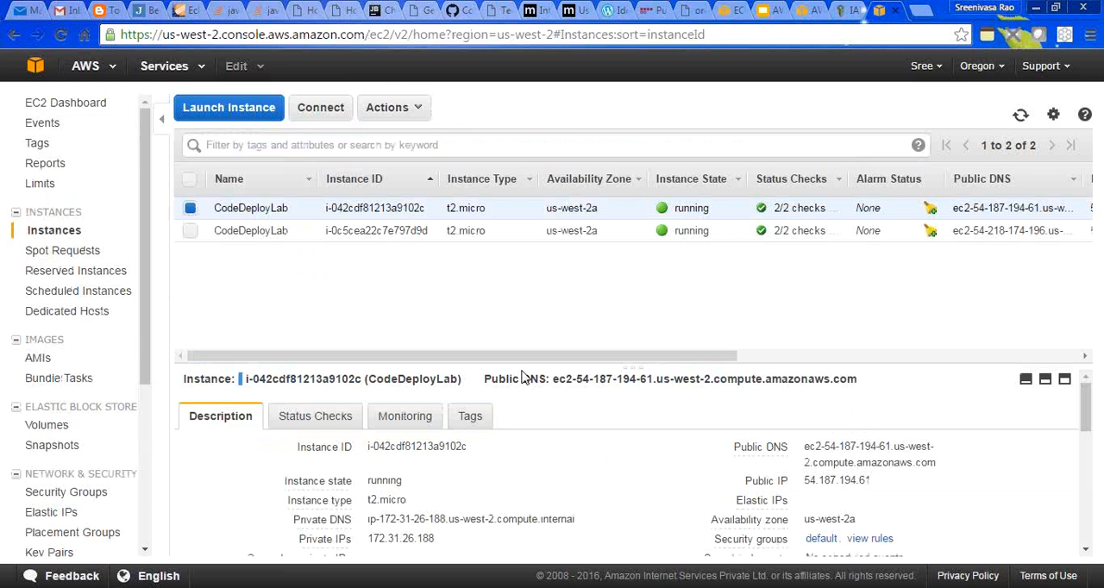
click(807, 10)
click(457, 406)
key(ctrl+v)
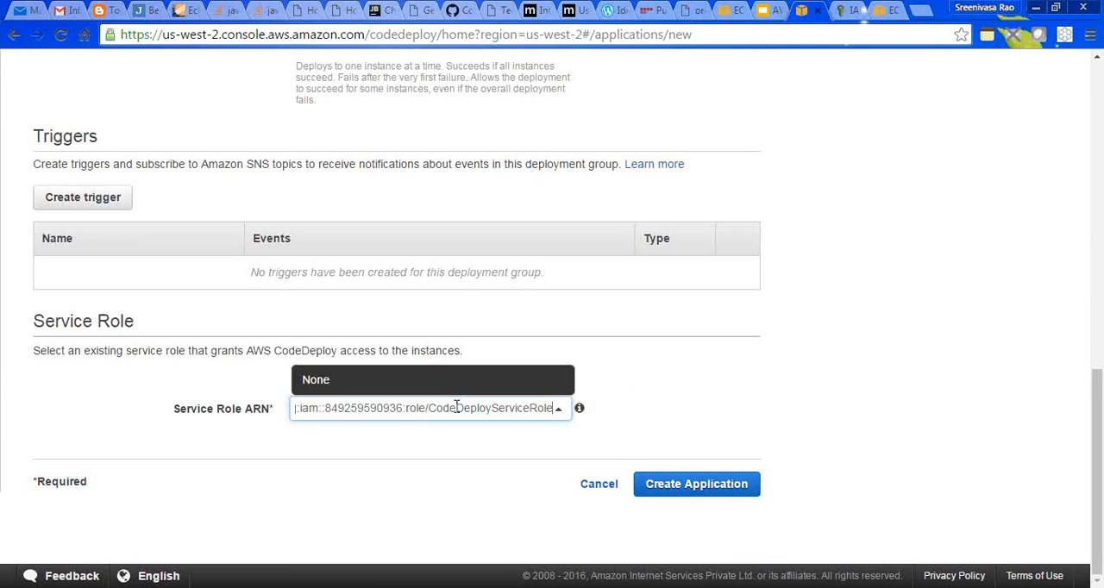
click(702, 402)
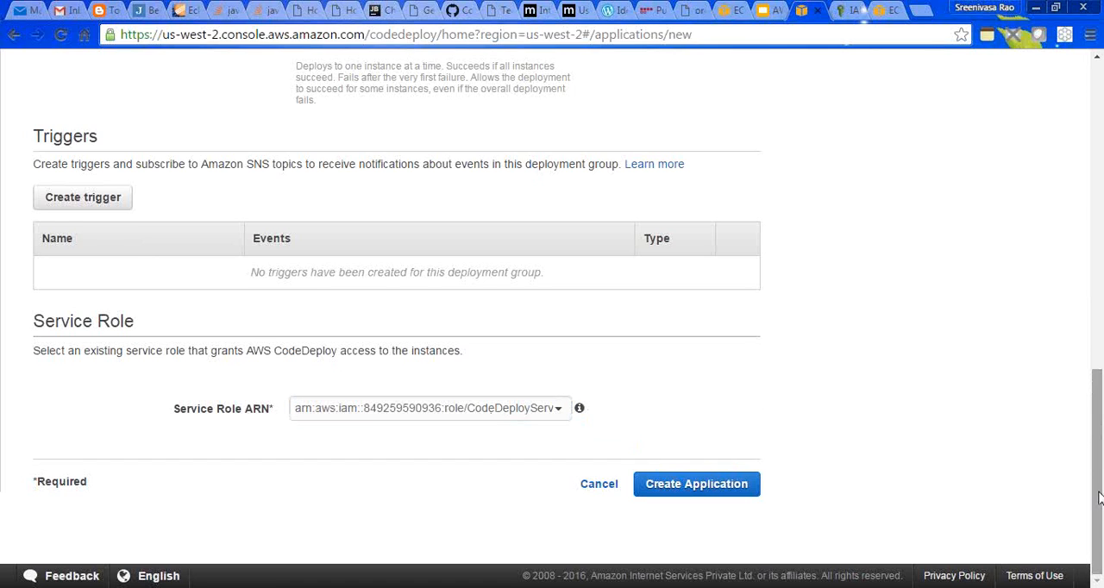
- Create the CodeDeployLab application and review its deployment groups and revisions on the application details page
click(681, 487)
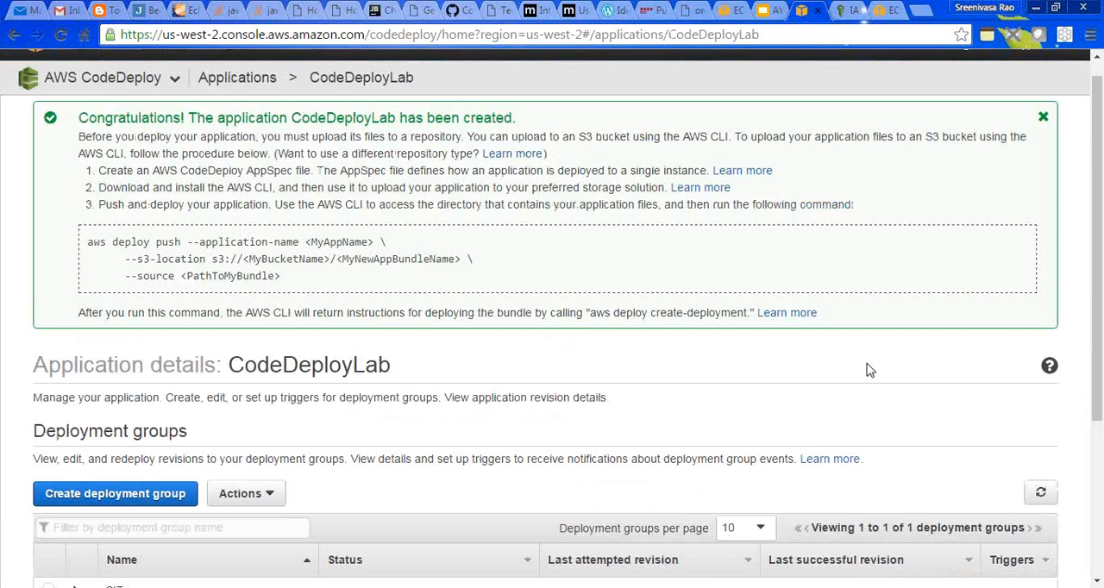
drag(190, 118, 513, 112)
click(100, 259)
drag(1097, 259, 1100, 414)
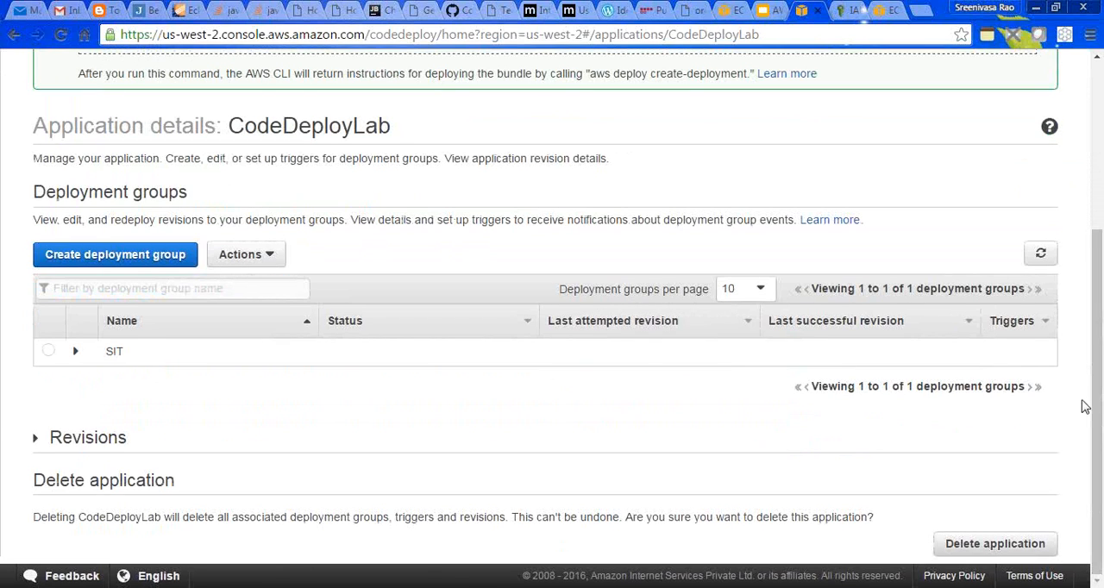
click(47, 437)
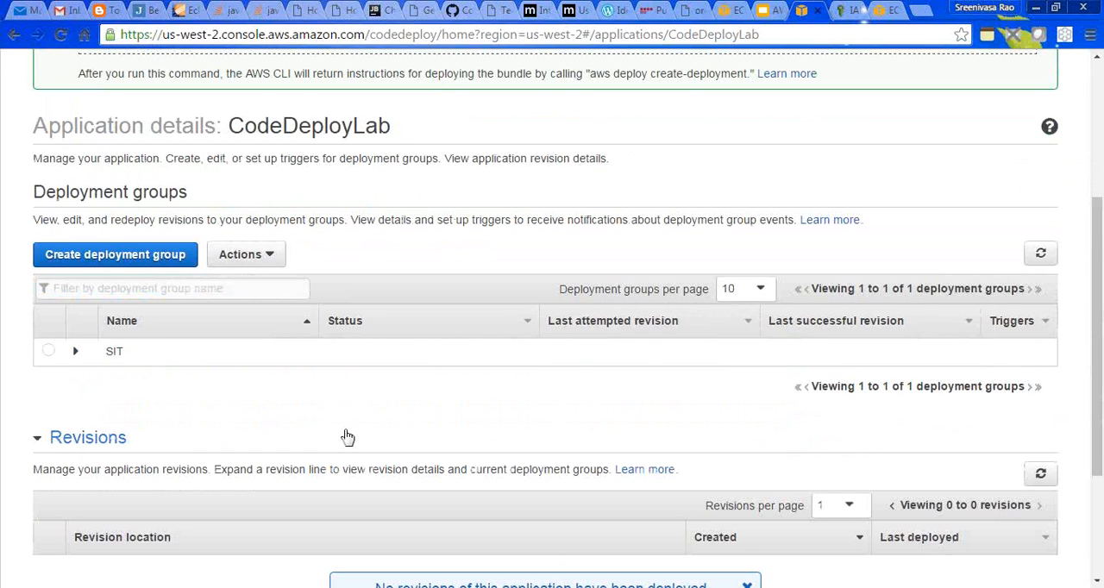
drag(1099, 403, 1099, 306)
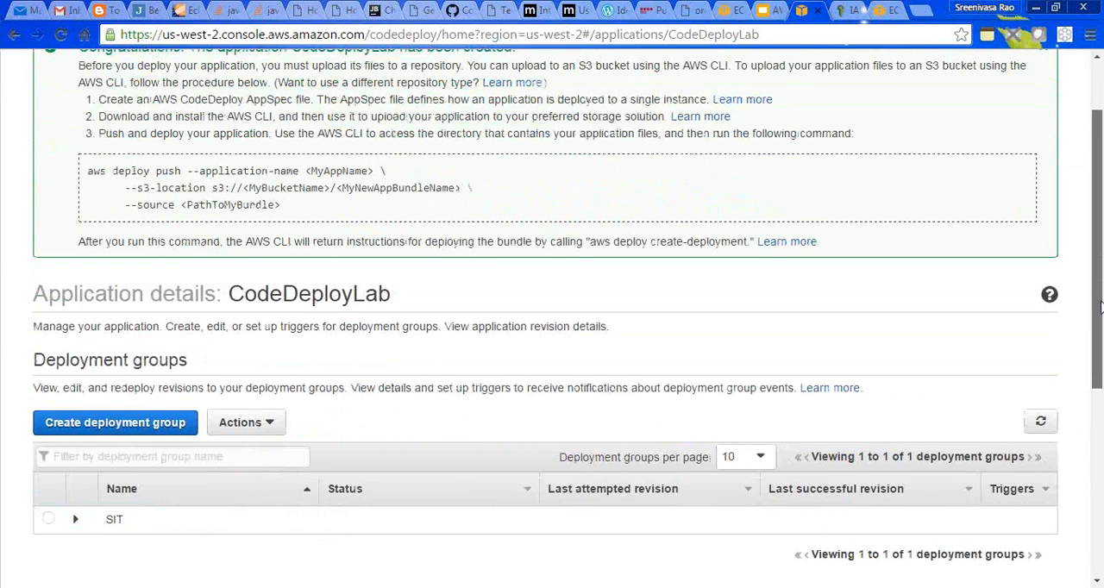
drag(1098, 306, 1100, 336)
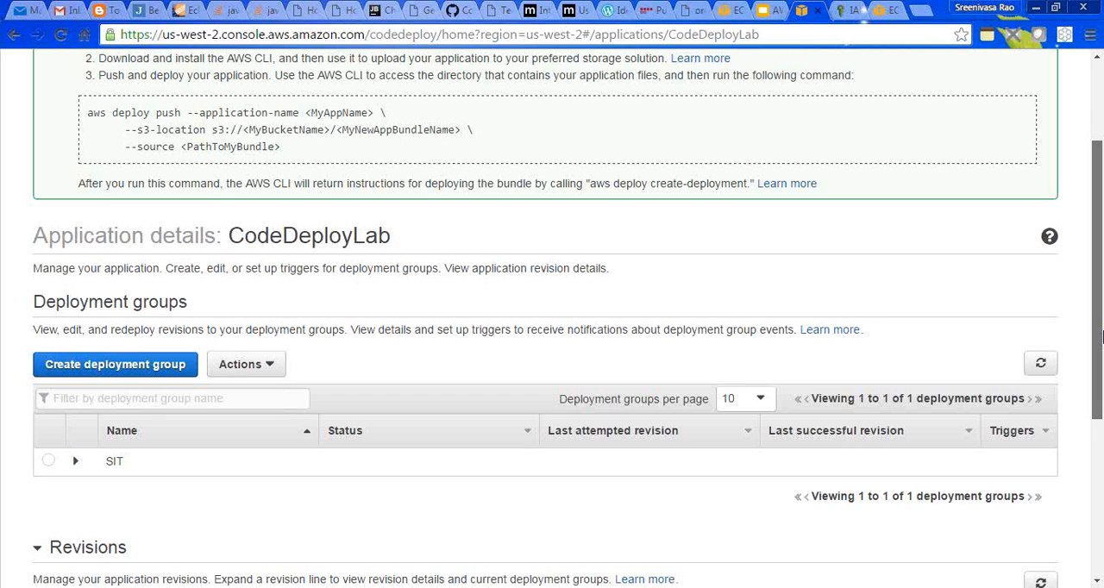
drag(1102, 337, 1100, 342)
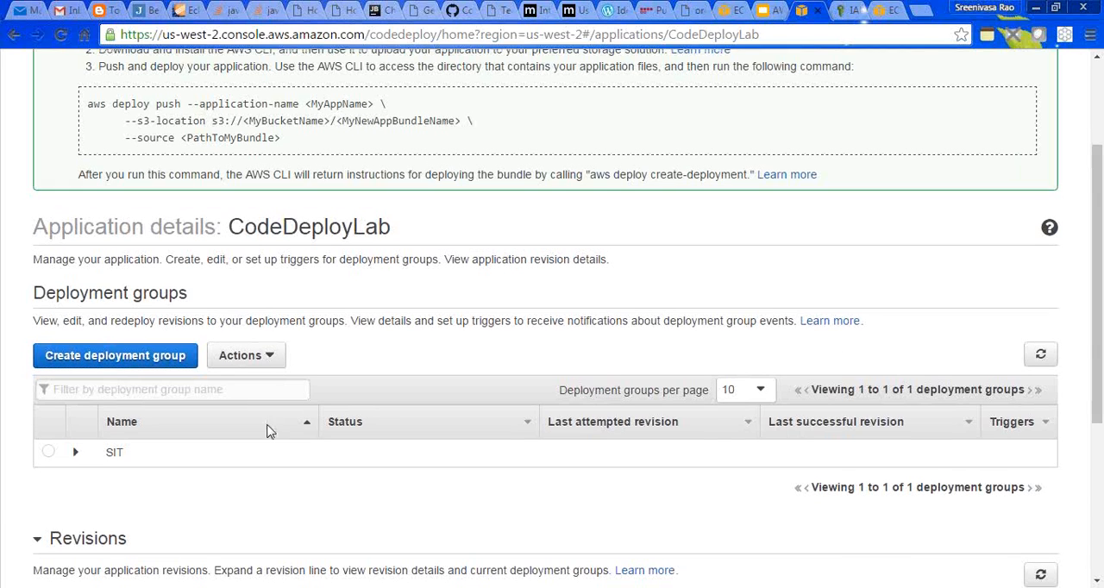
- Start deploying a new revision from the SIT deployment group
click(47, 454)
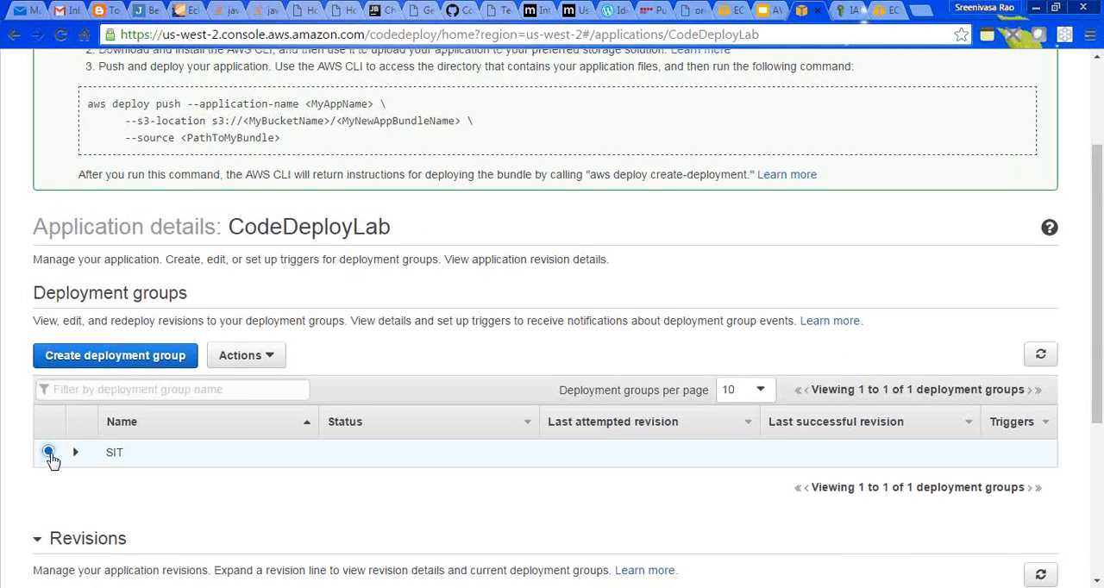
click(269, 358)
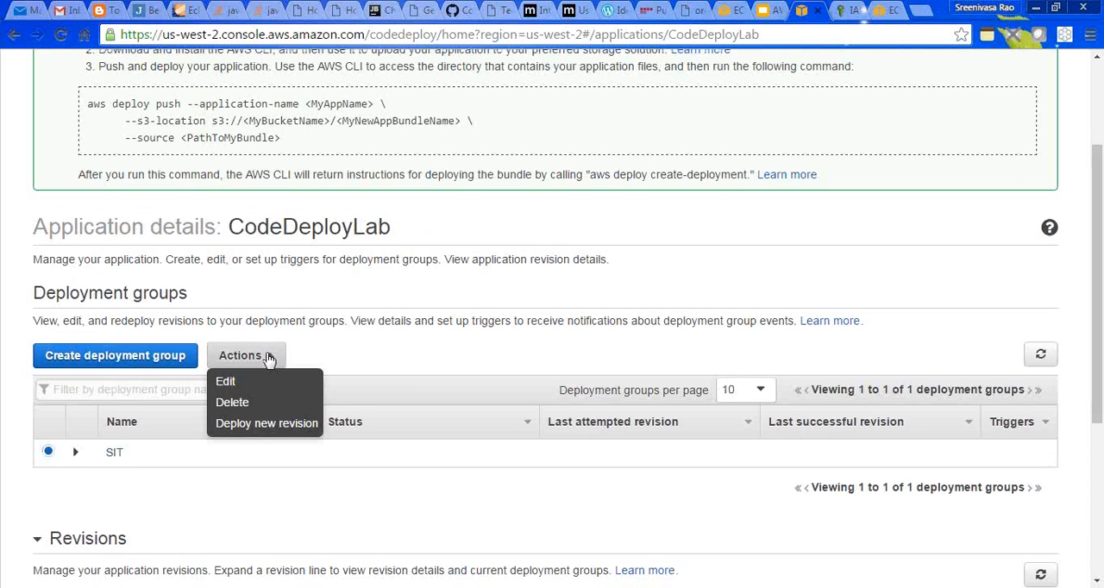
click(266, 424)
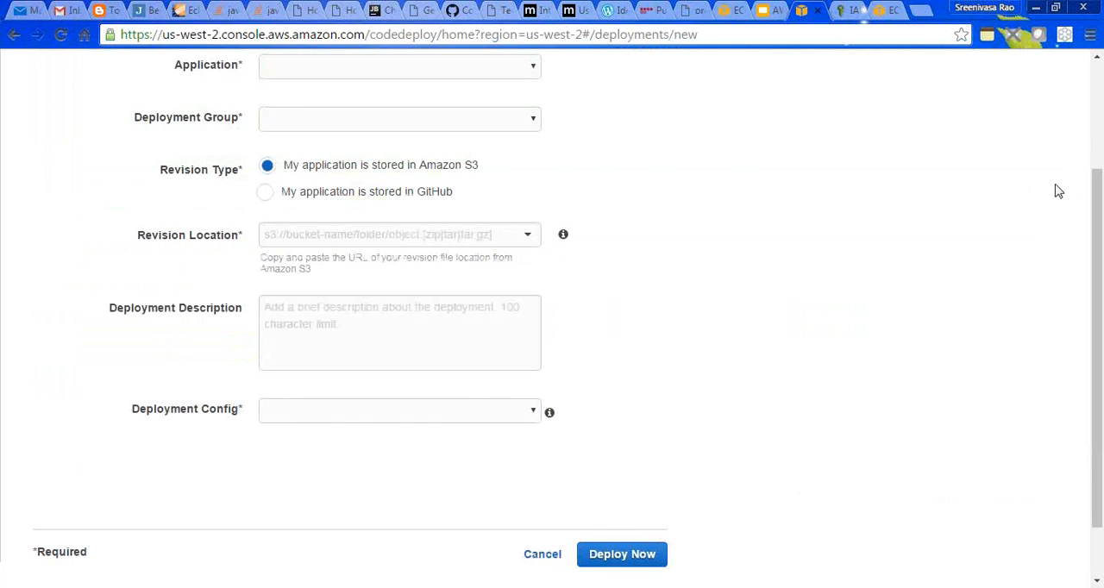
click(1095, 116)
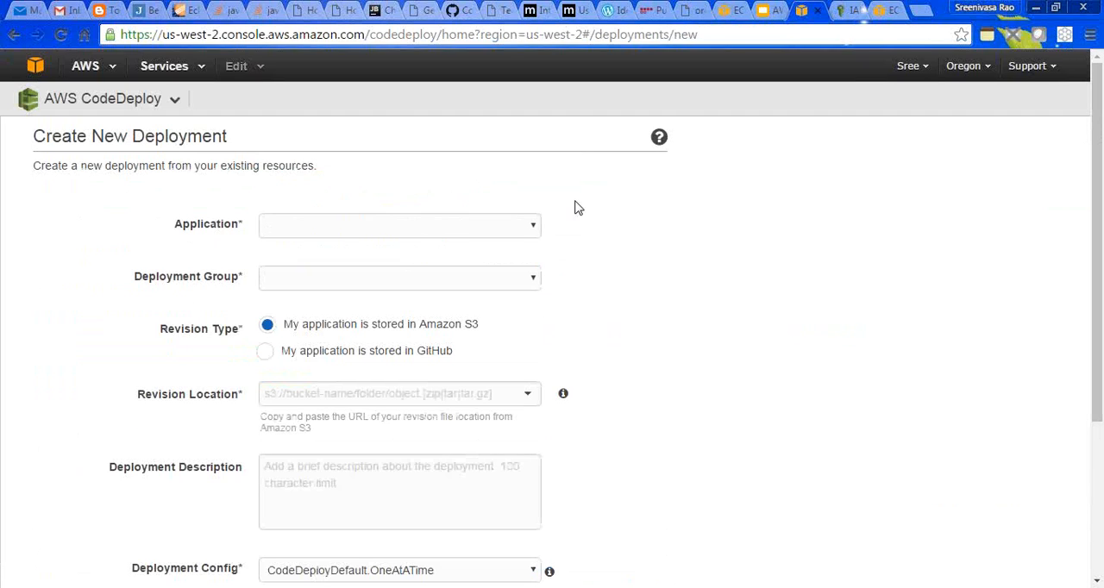
- Set the new deployment's application to CodeDeployLab and its deployment group to SIT
click(532, 229)
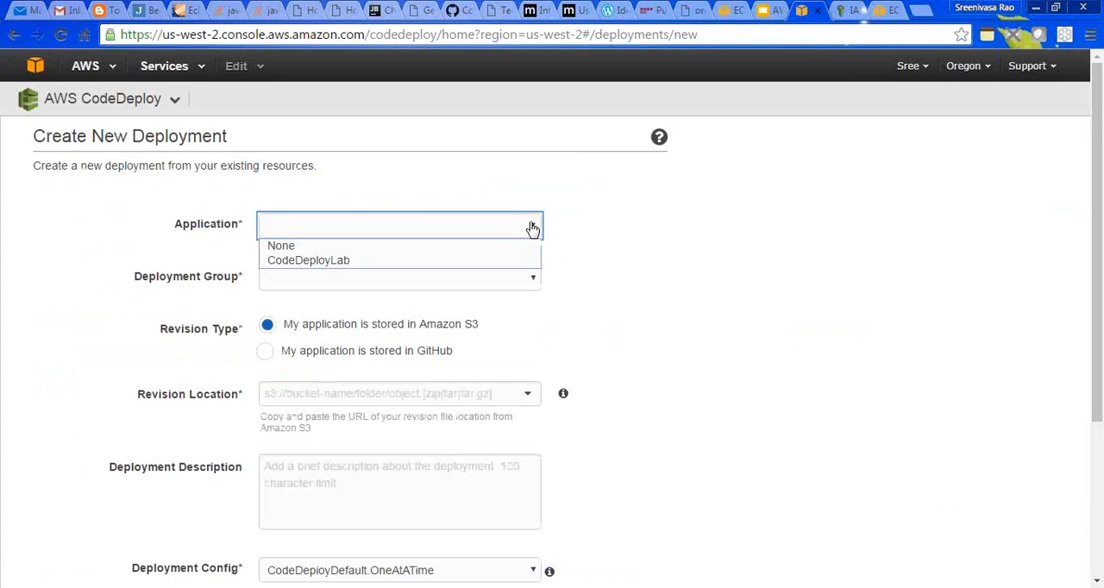
click(439, 265)
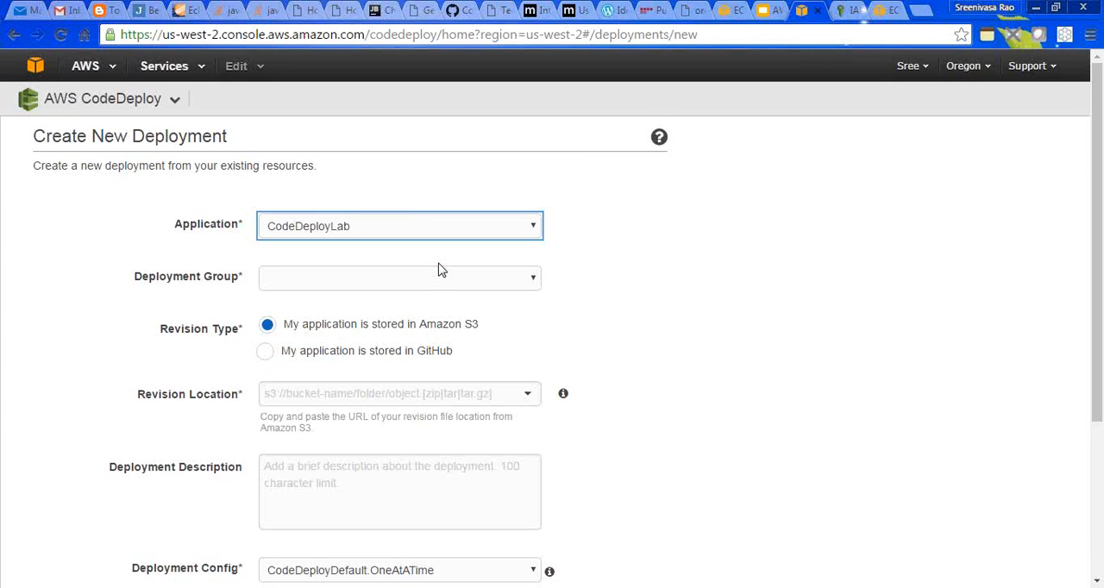
click(485, 279)
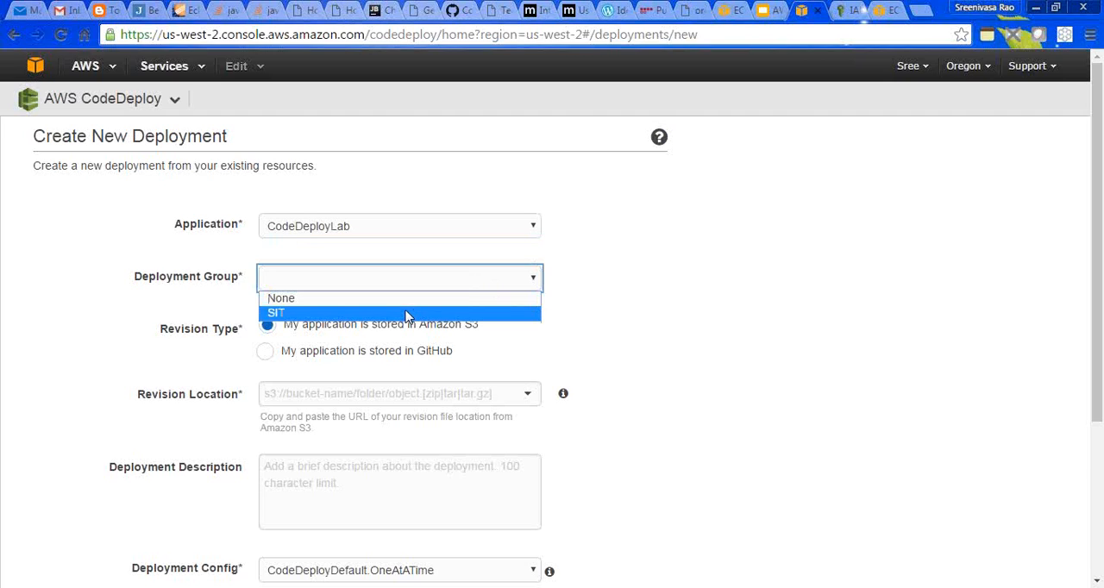
click(408, 314)
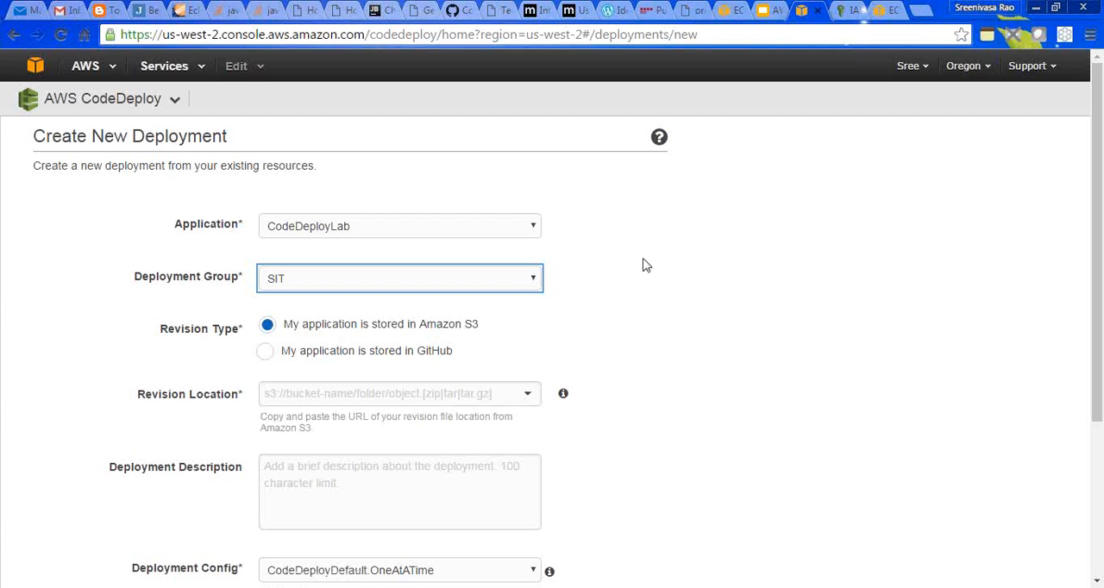
click(534, 284)
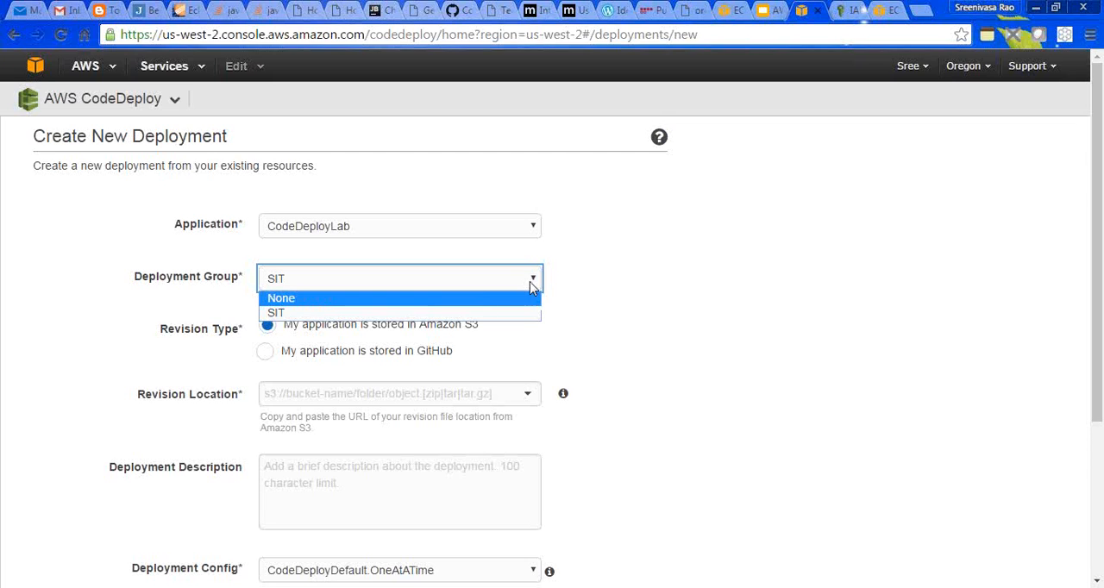
click(482, 317)
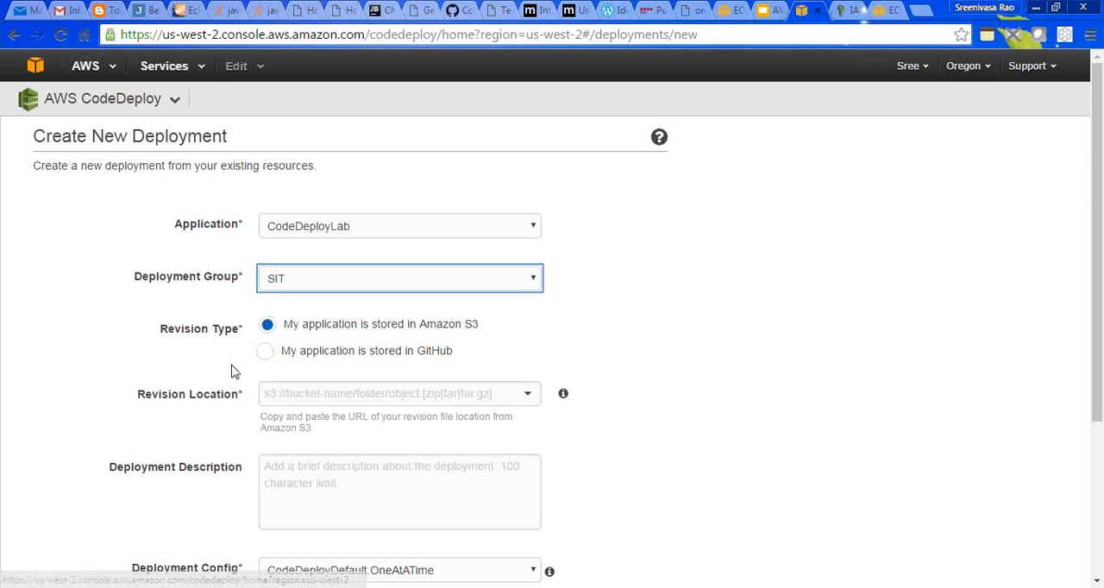
- Choose GitHub as the deployment's revision type and connect AWS CodeDeploy with the GitHub account
click(267, 354)
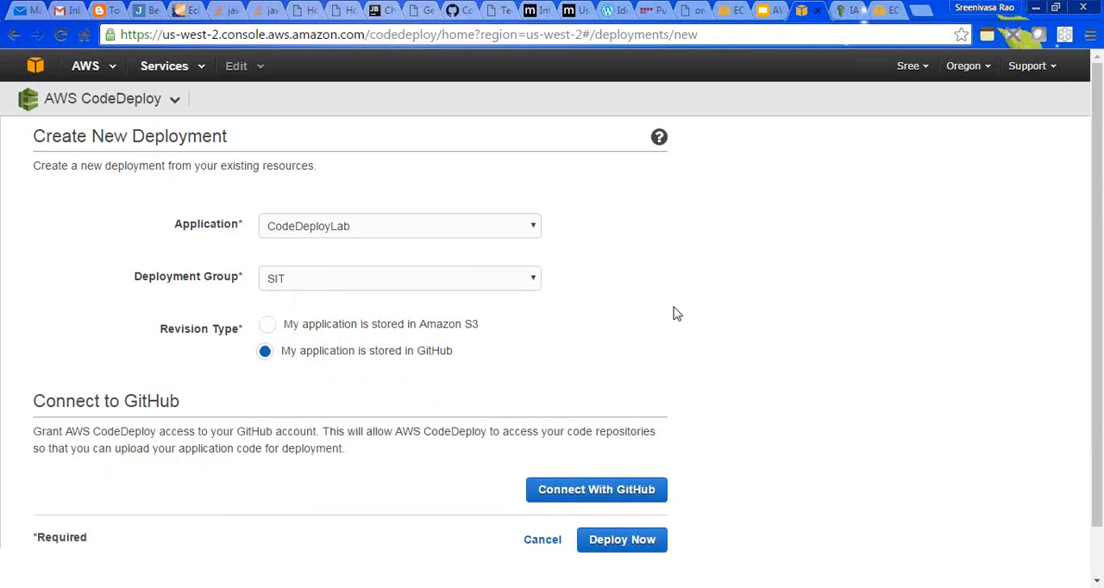
drag(1093, 308, 1097, 322)
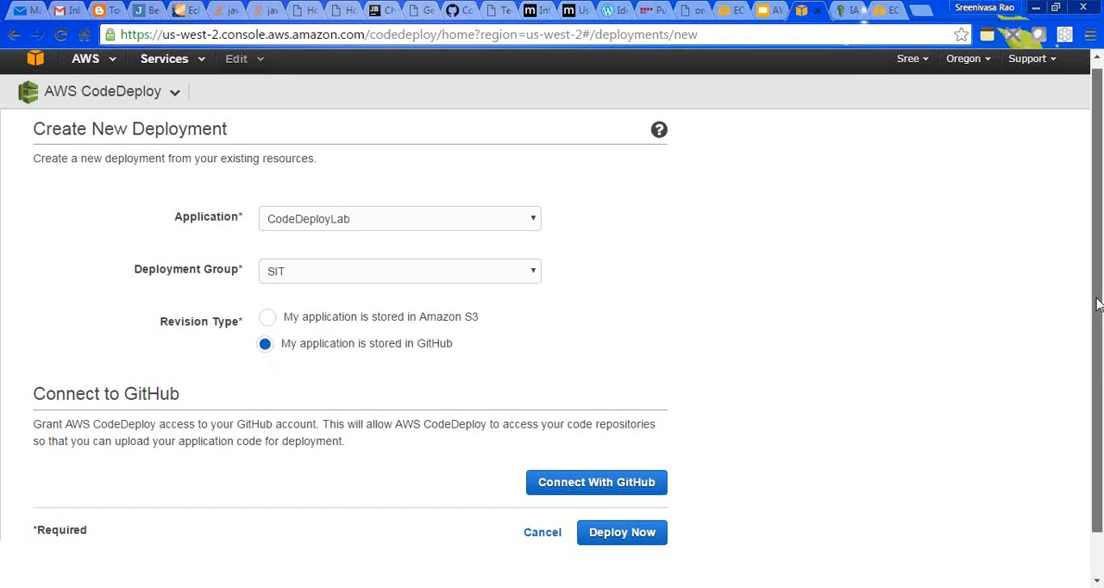
scroll(1098, 304, down, 2)
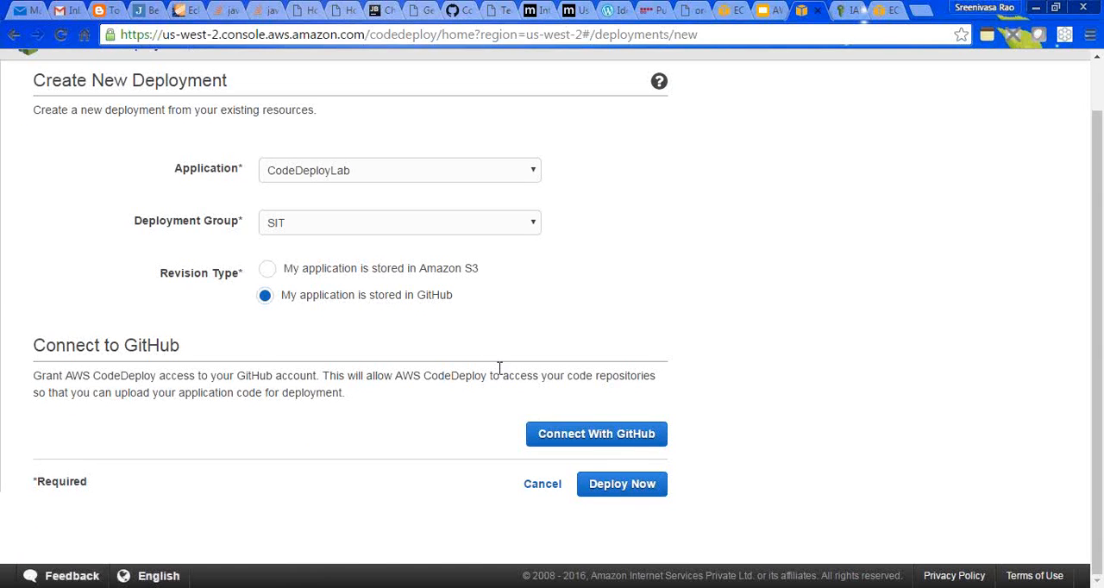
click(606, 441)
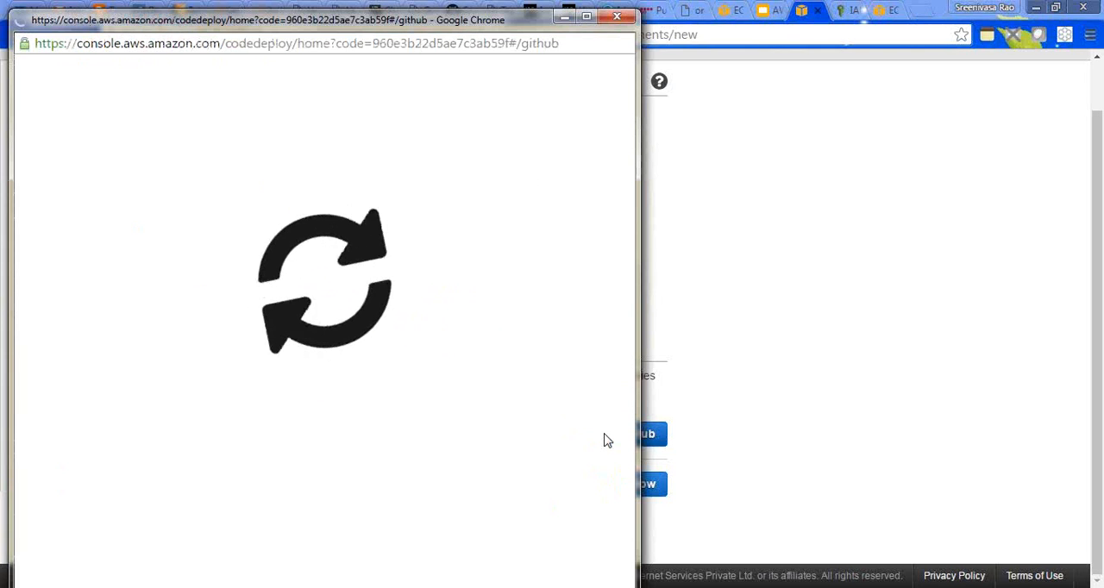
- Switch the EC2 console's region to N. Virginia and return to the new deployment form
click(879, 16)
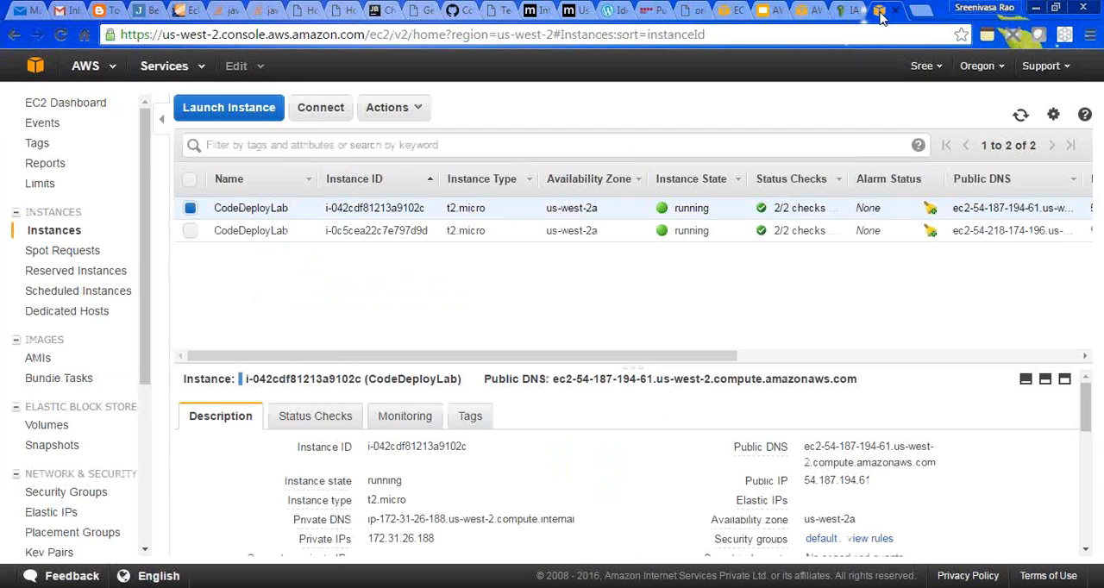
click(974, 68)
click(936, 108)
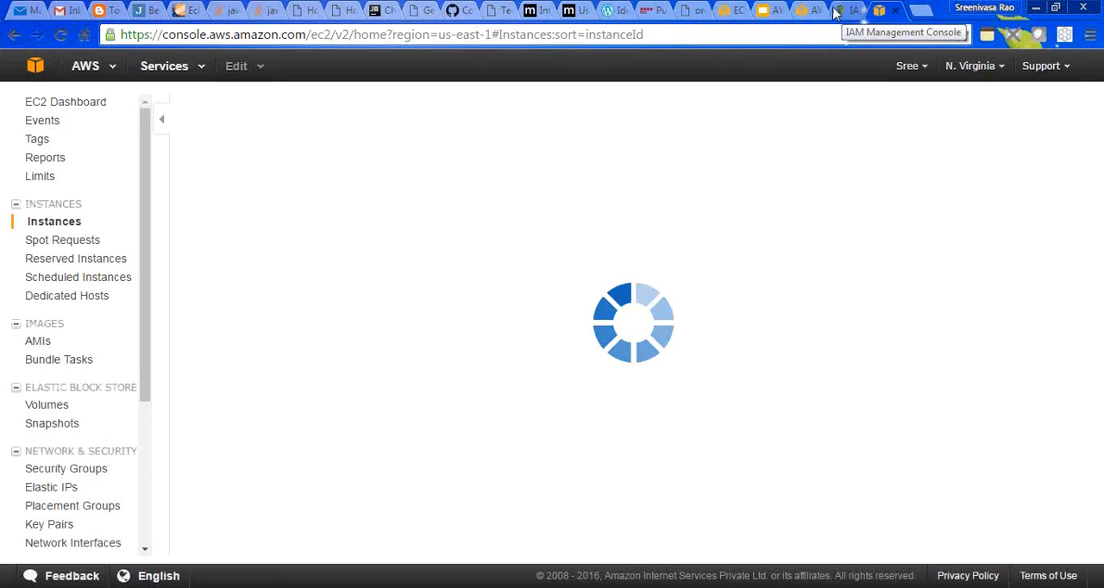
click(804, 16)
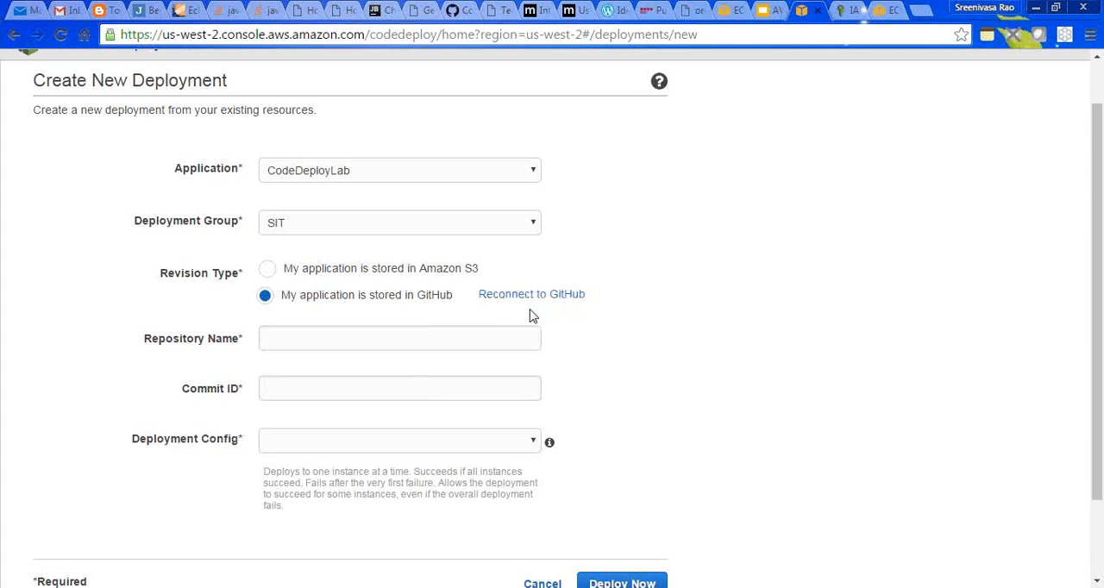
- Open github.com in a new browser tab and go to the aws-codedeploy-lab repository
click(429, 342)
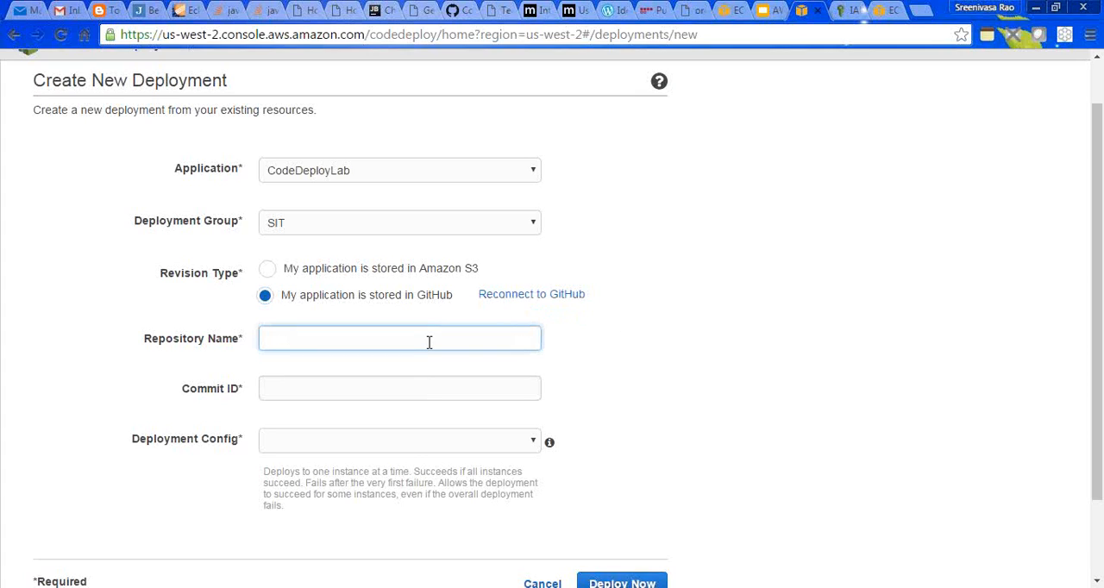
click(919, 15)
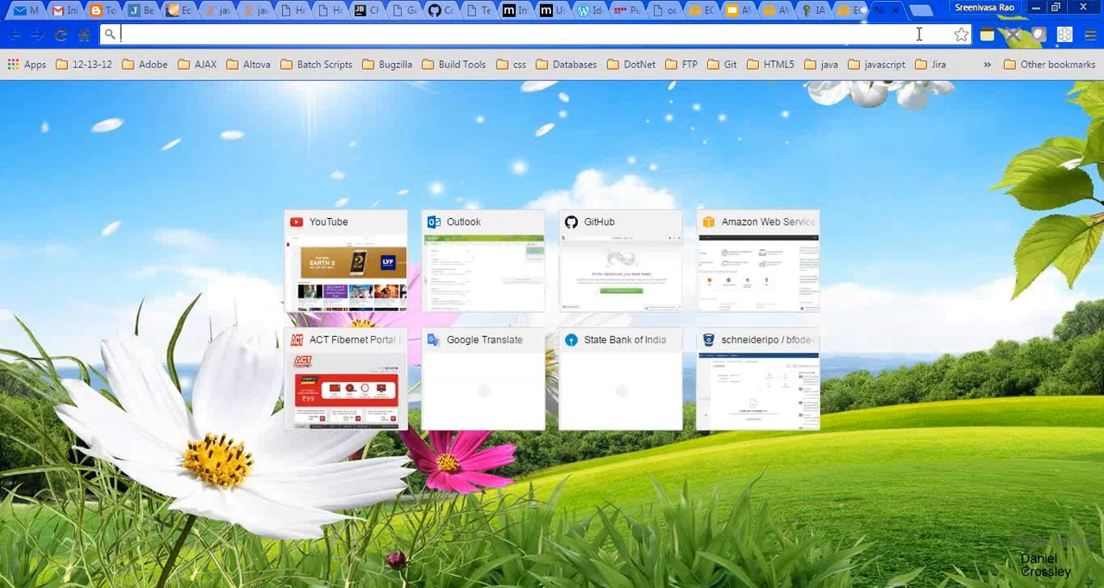
text(git)
key(Return)
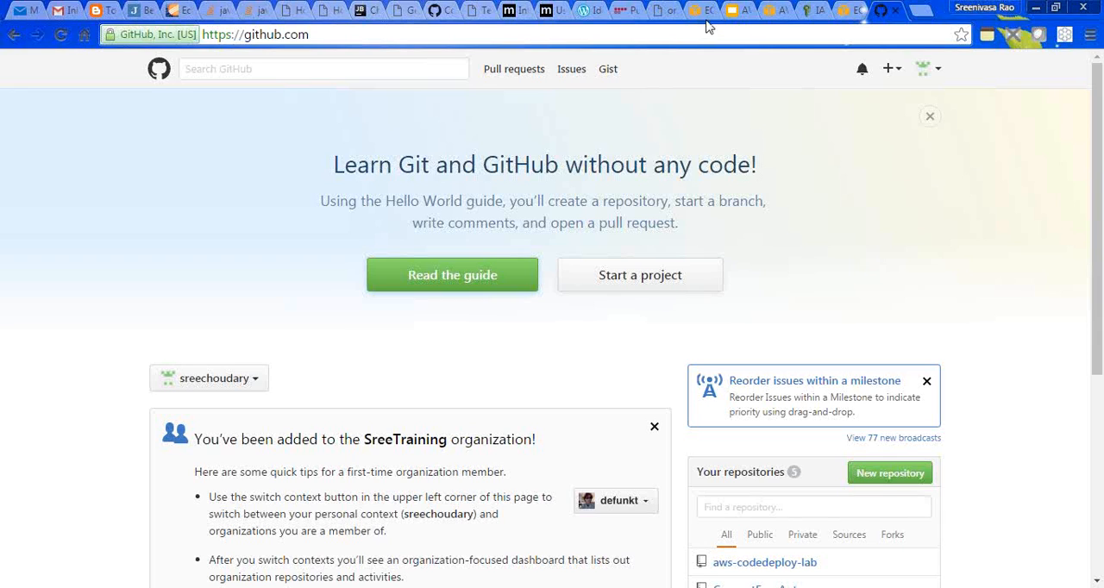
click(937, 69)
click(738, 209)
click(790, 563)
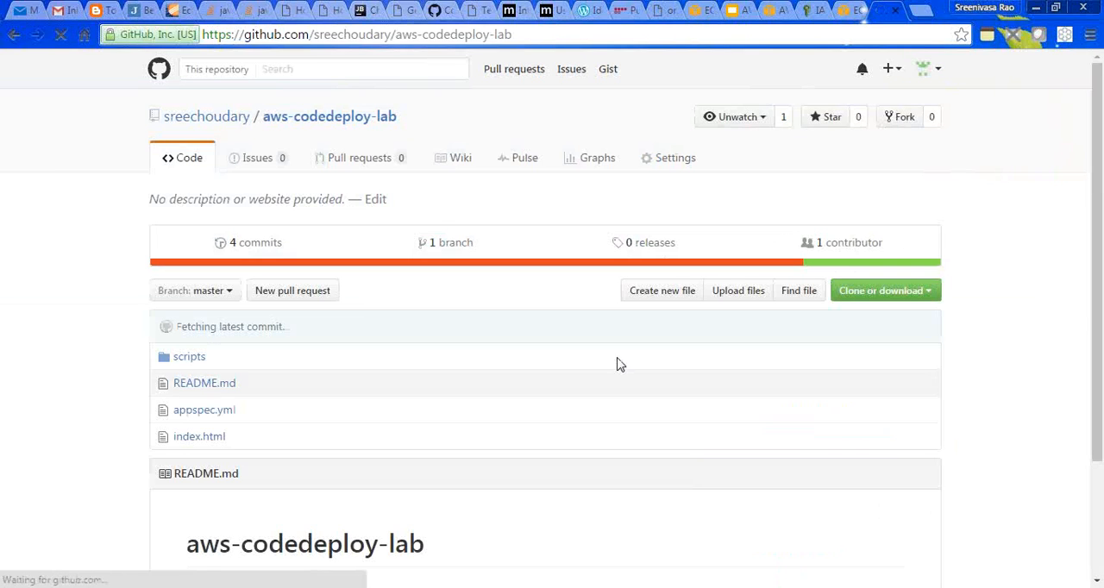
- Copy the owner and name of the aws-codedeploy-lab repository from GitHub and enter them as the deployment's Repository Name
drag(407, 123, 161, 118)
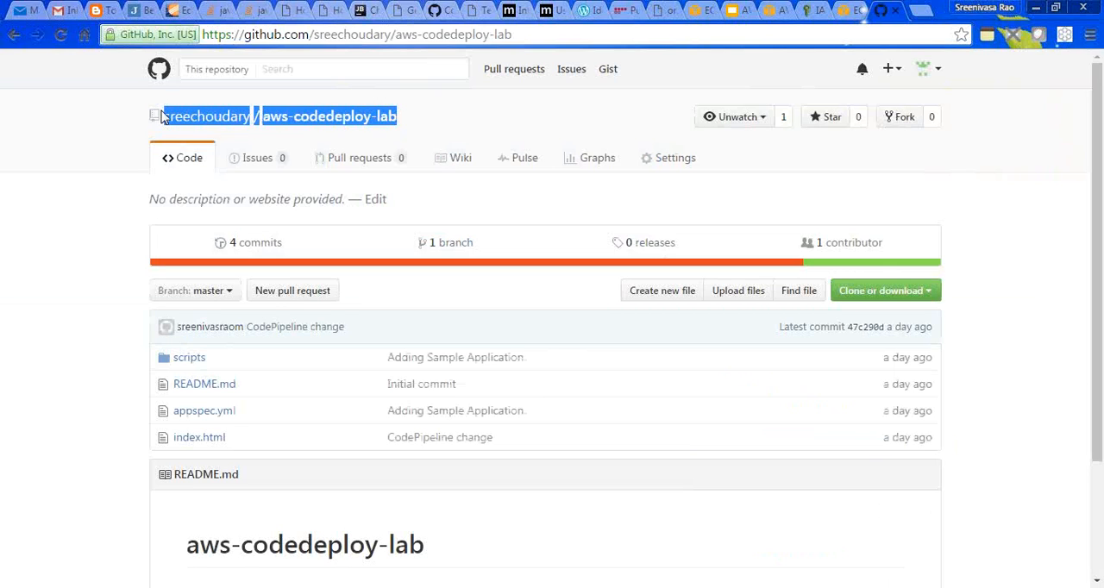
click(770, 11)
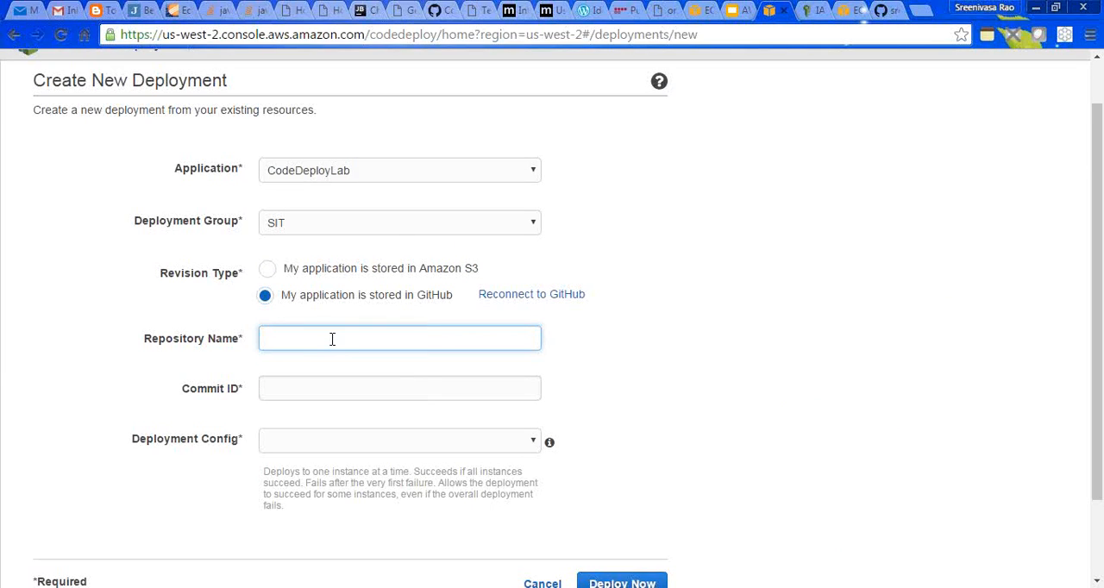
text(sreechoudary/aws-codedeploy-lab)
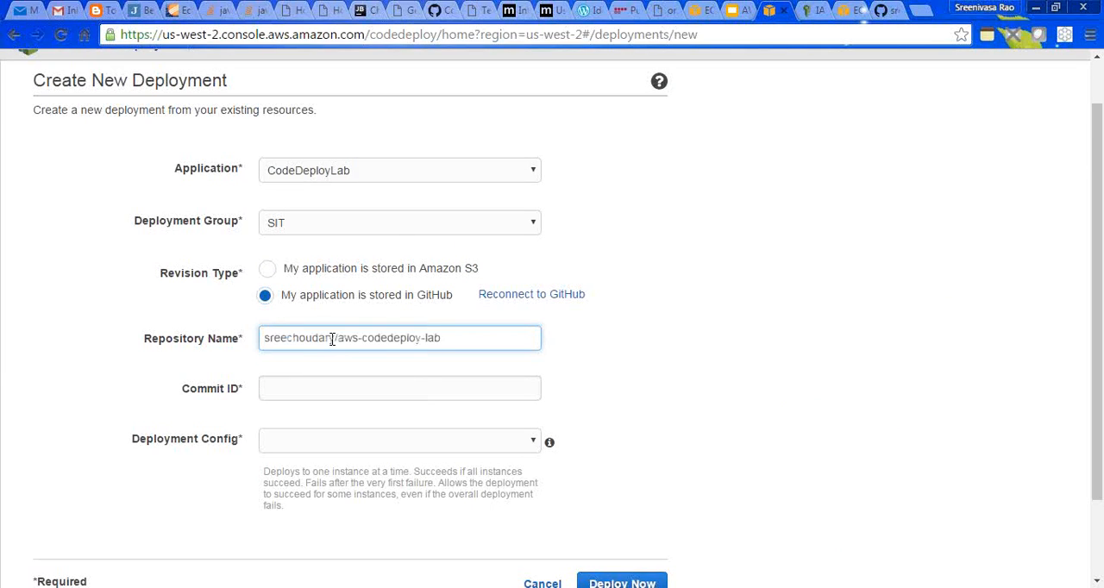
- Look for the deployment's Commit ID in the aws-codedeploy-lab commit history, view the Initial commit, and return to the repository's main page
click(459, 394)
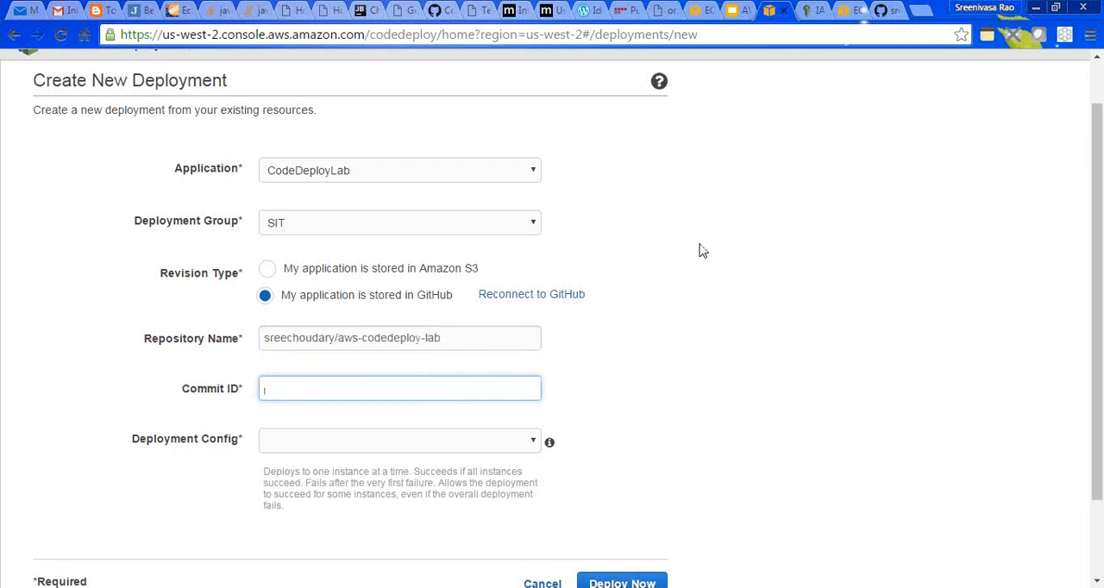
click(879, 11)
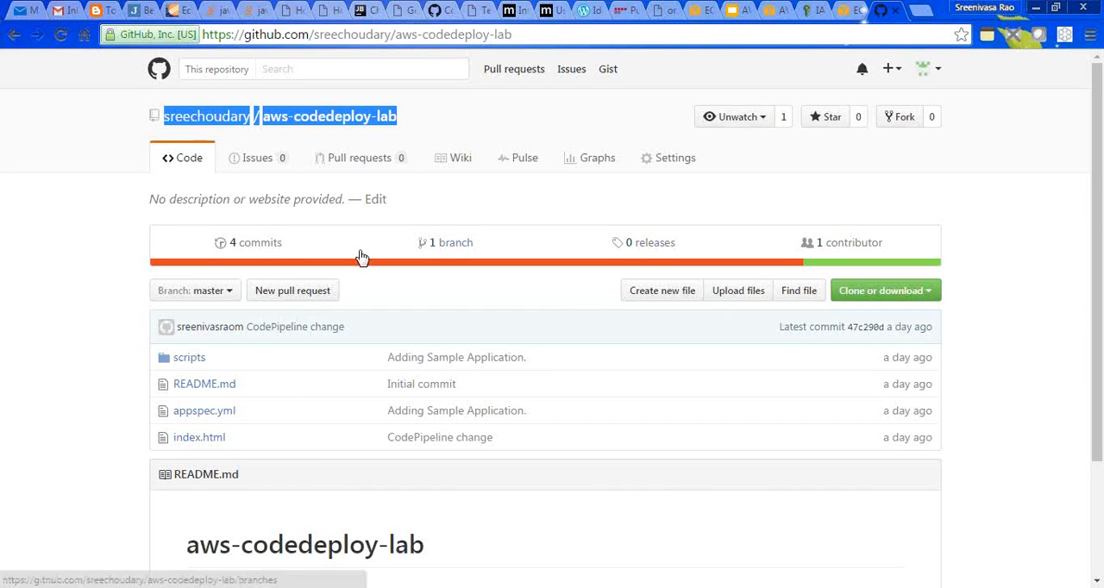
click(252, 245)
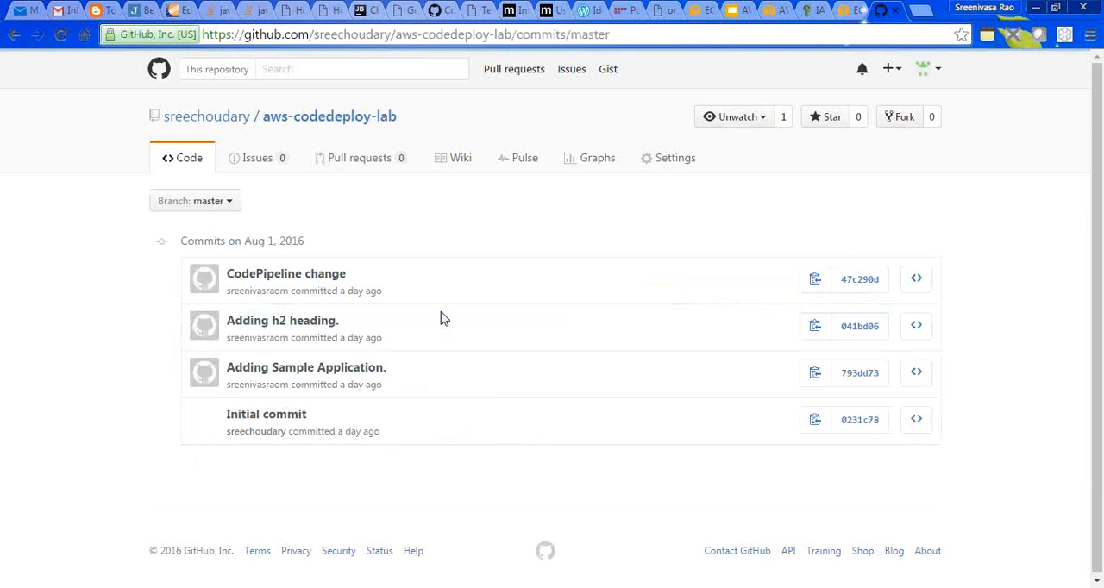
click(287, 415)
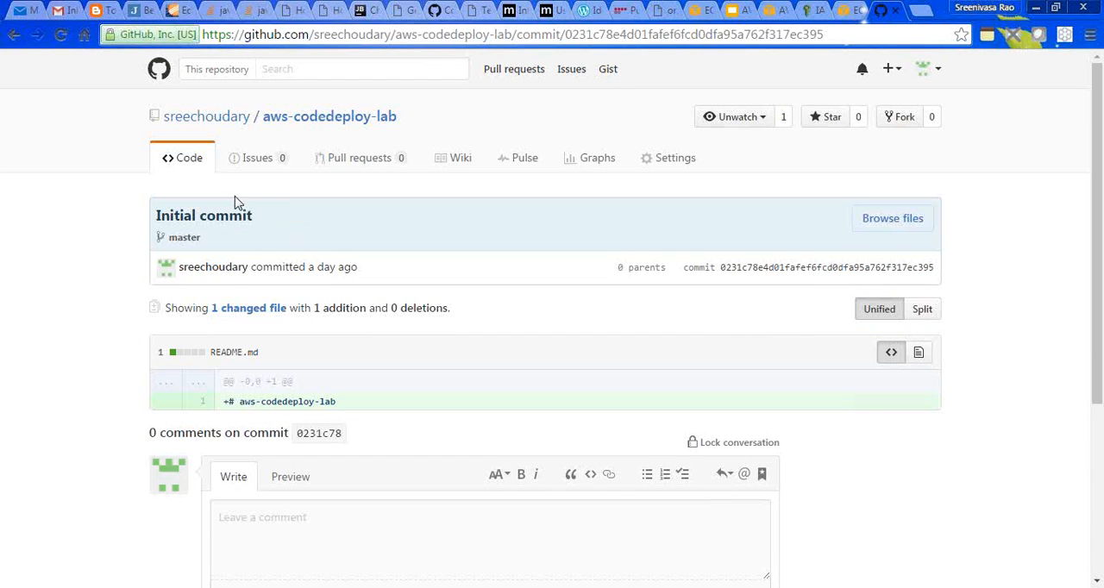
click(330, 119)
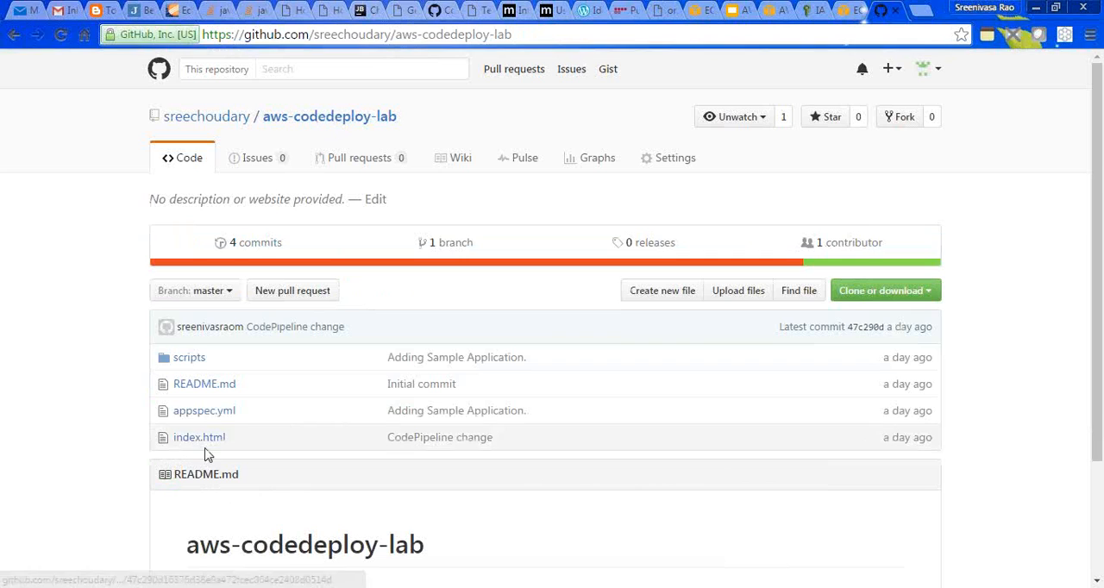
- View the Adding Sample Application commit from the commit history, select its full commit ID, and return to the repository's main page
click(246, 246)
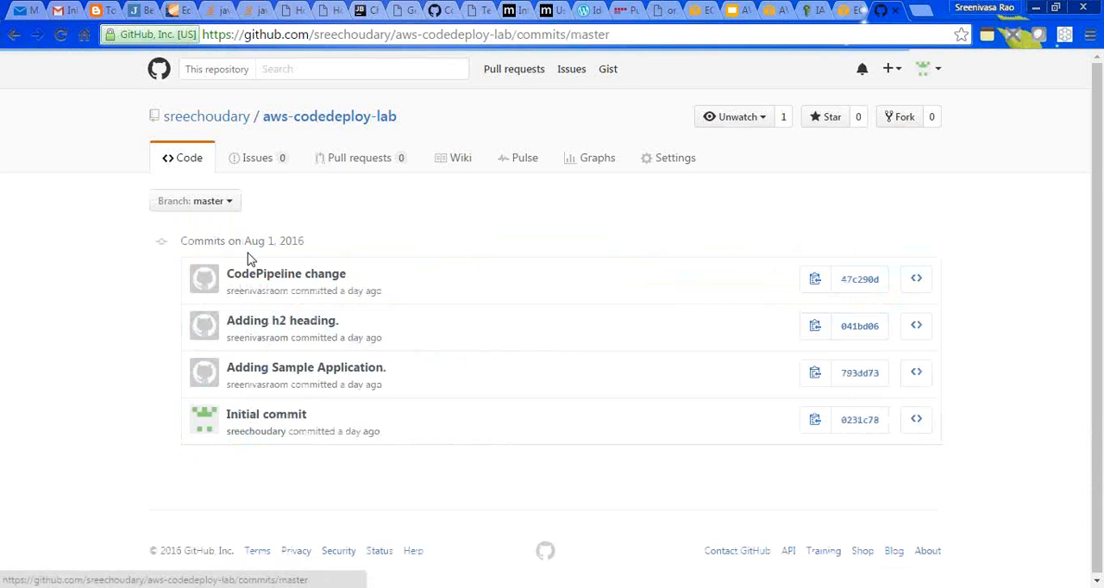
click(284, 371)
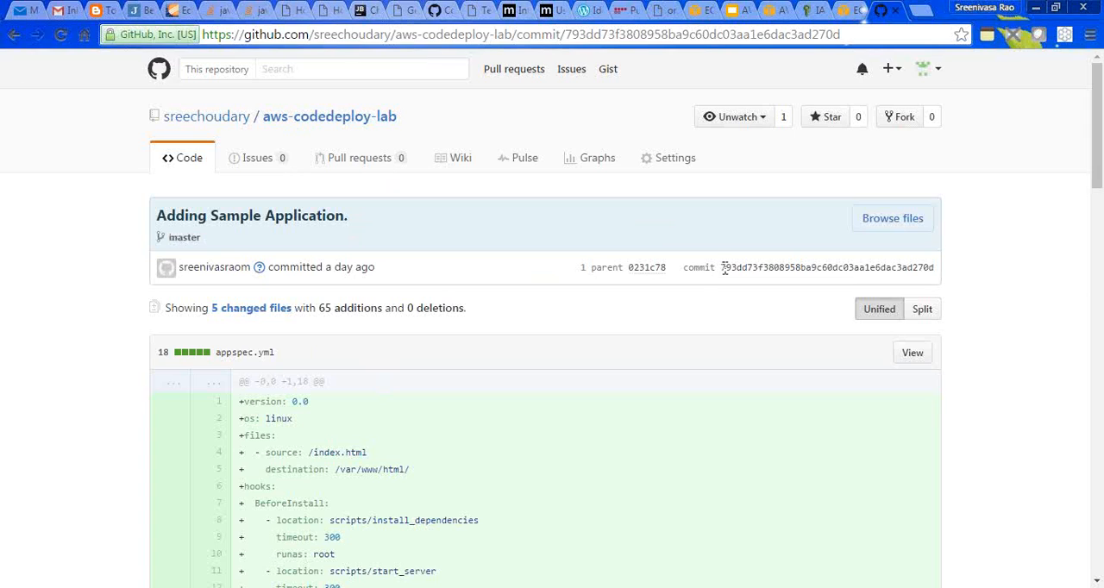
drag(731, 270, 935, 263)
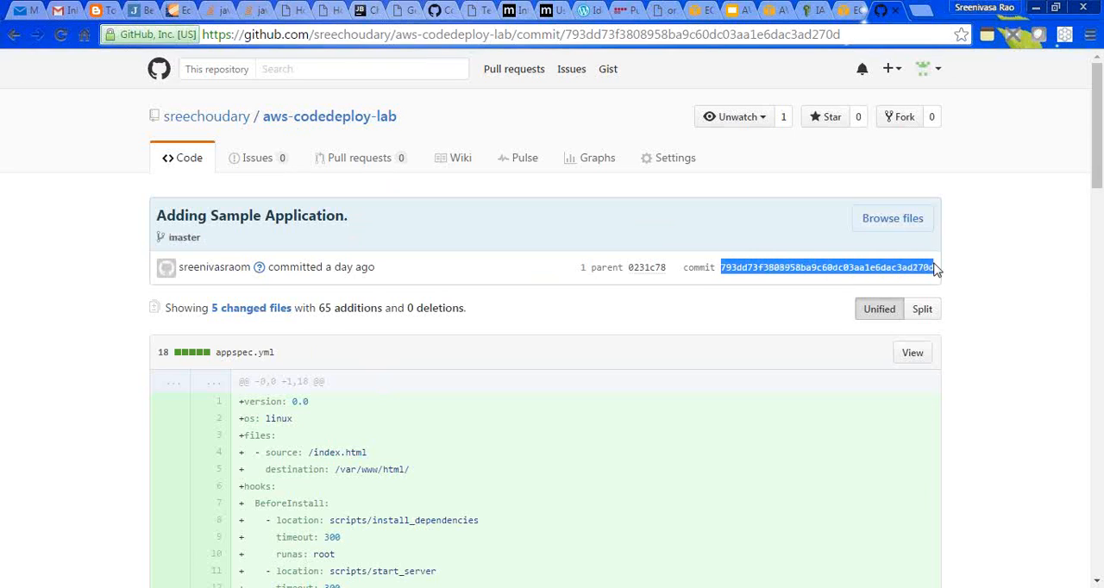
click(330, 119)
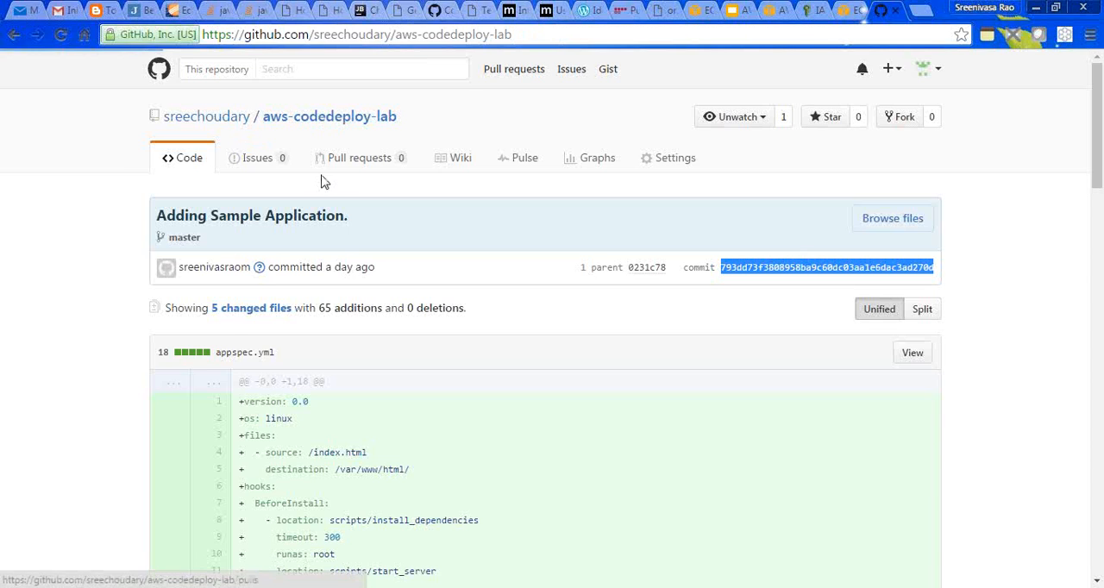
- Copy the full SHA of the Adding Sample Application commit from the commit history and enter it as the deployment's Commit ID
click(264, 241)
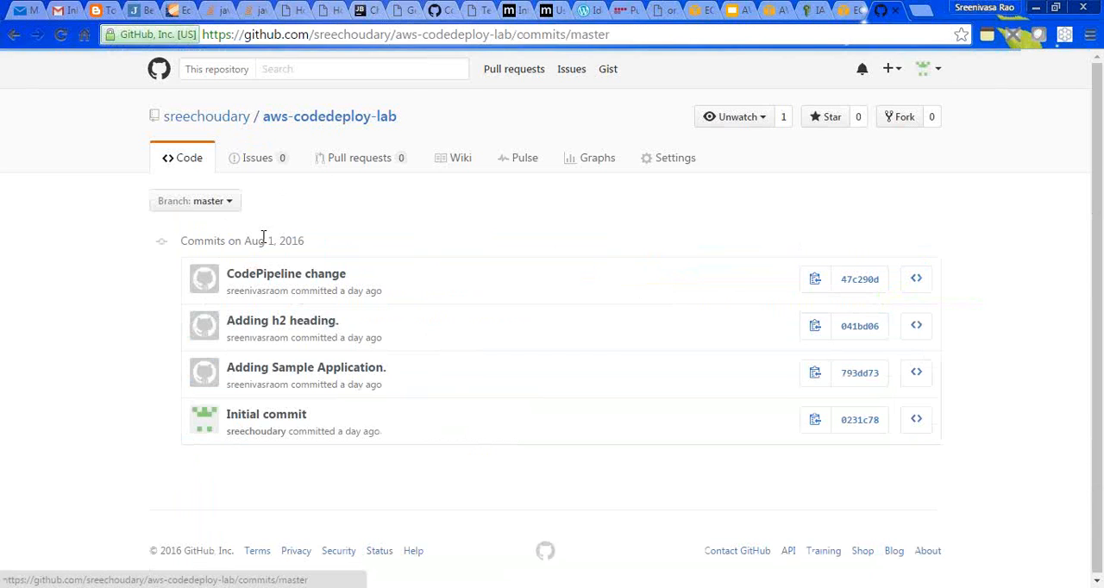
click(815, 376)
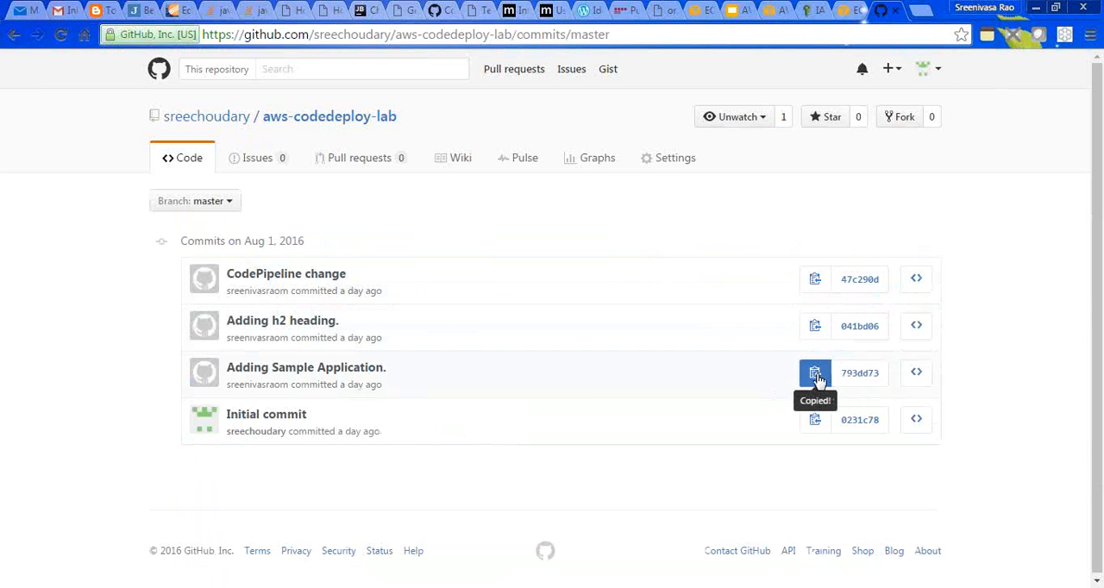
click(766, 10)
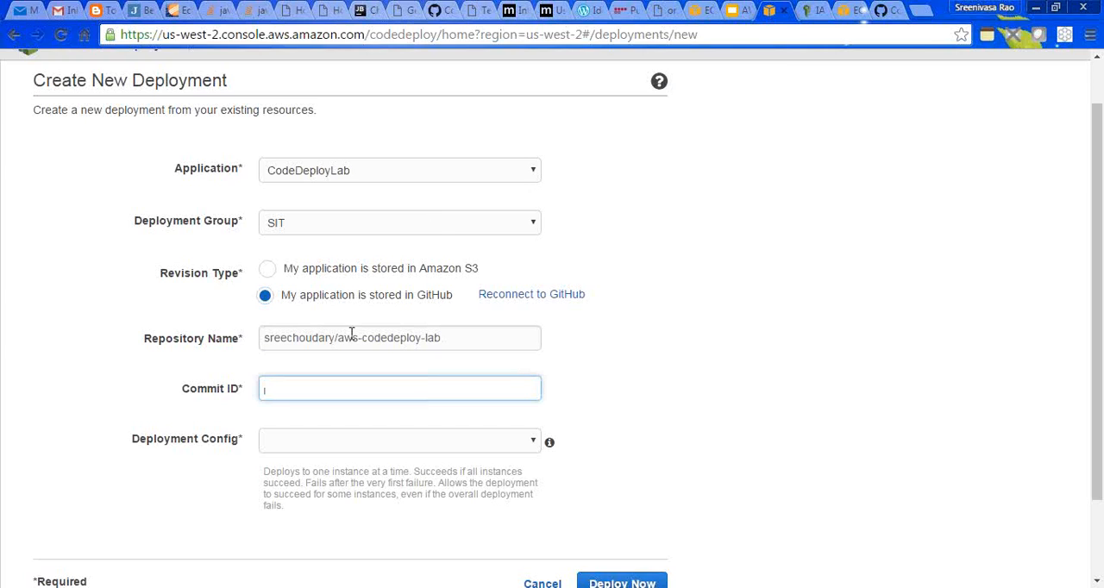
key(ctrl+v)
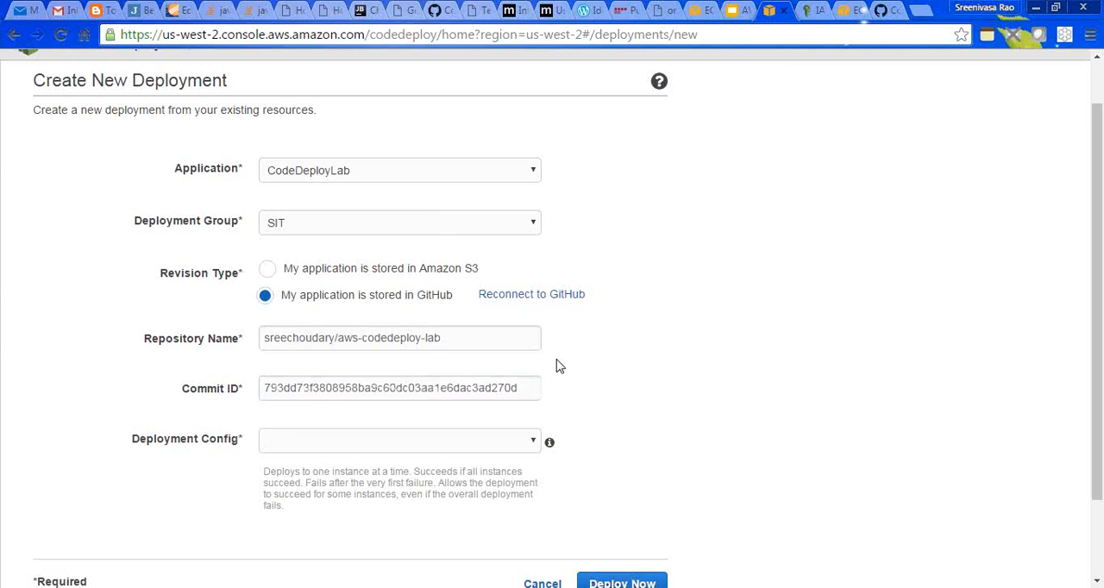
- Set the Deployment Config to CodeDeployDefault.OneAtATime and start the deployment
click(518, 443)
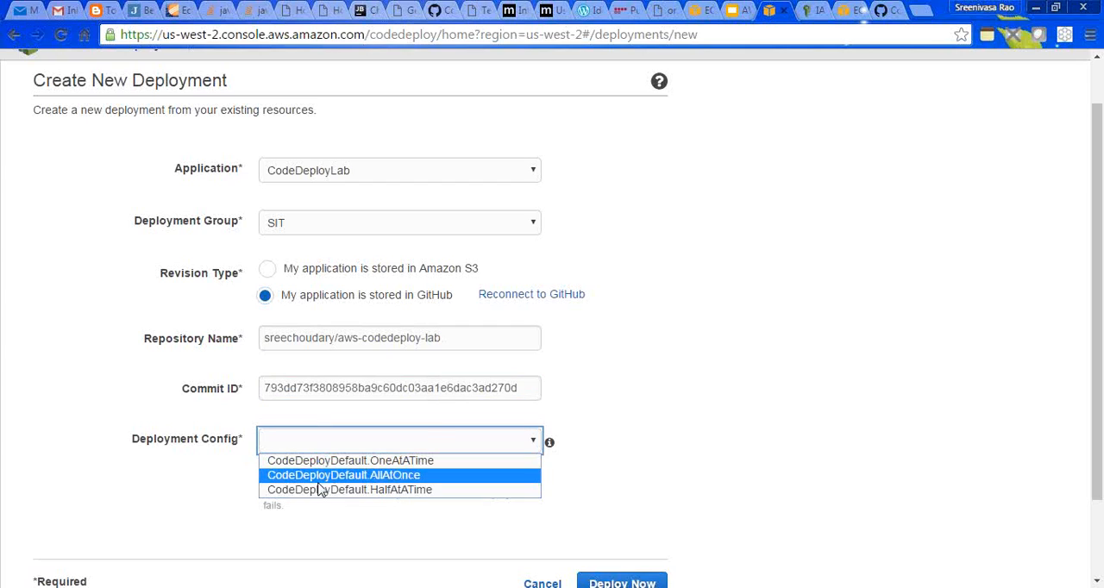
click(391, 464)
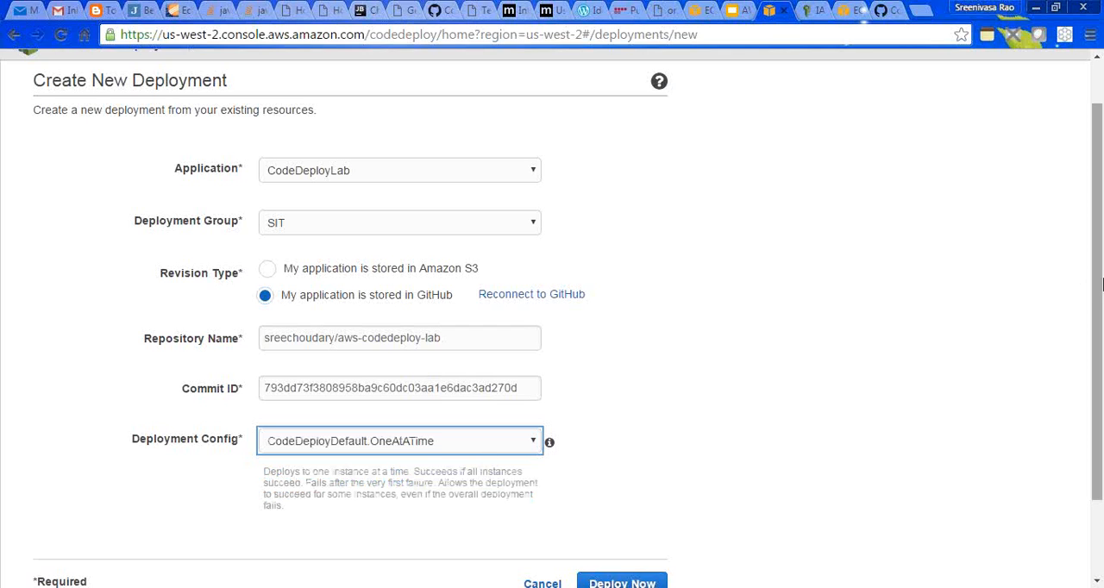
scroll(1099, 297, down, 2)
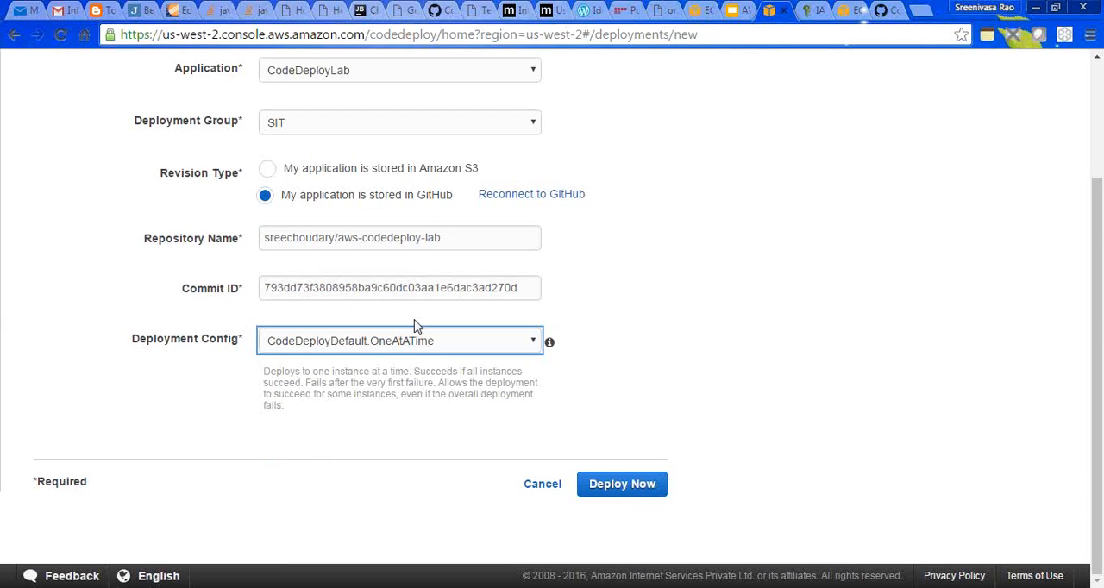
click(624, 490)
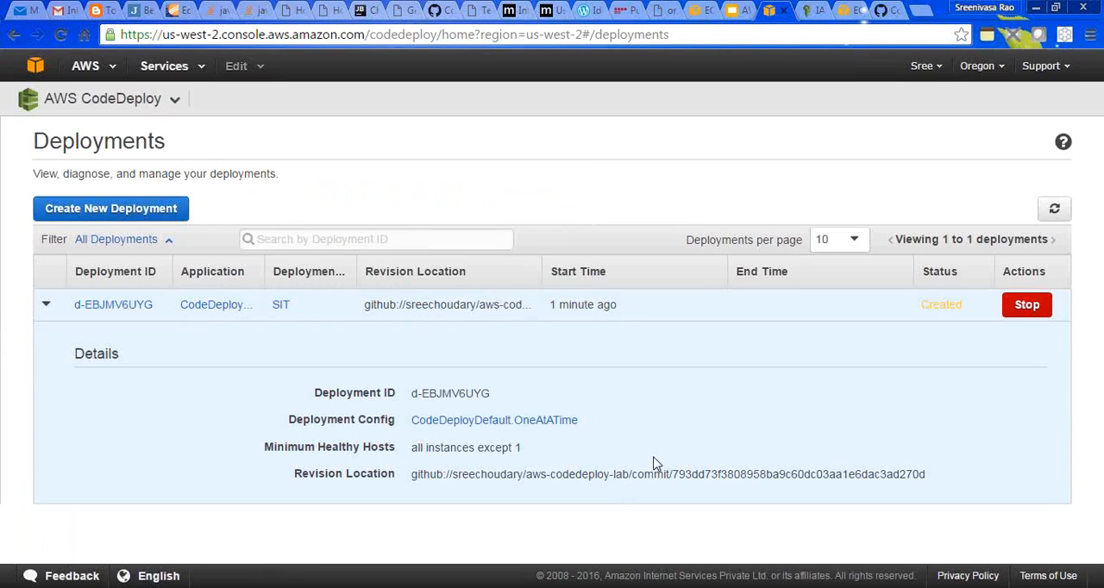
- Refresh the deployments list several times and expand the SIT deployment's row to check its instance progress
click(1056, 210)
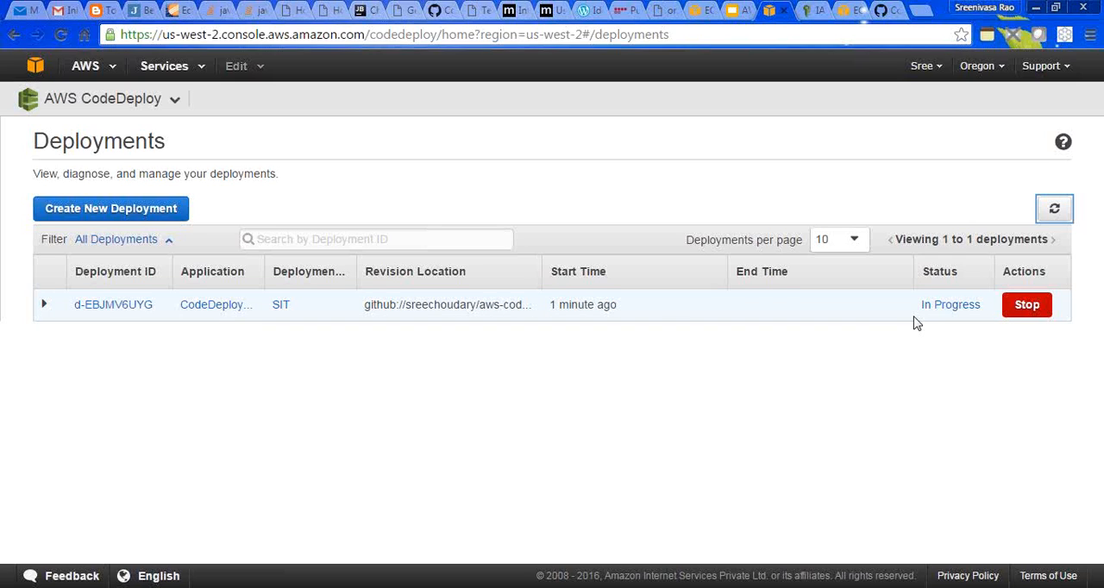
click(1055, 210)
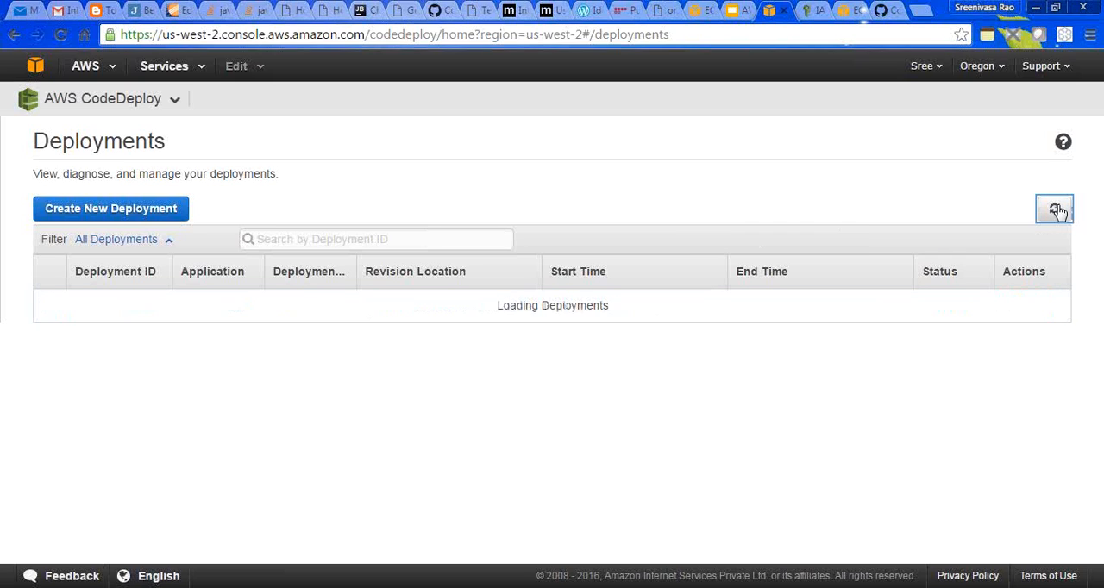
click(1055, 211)
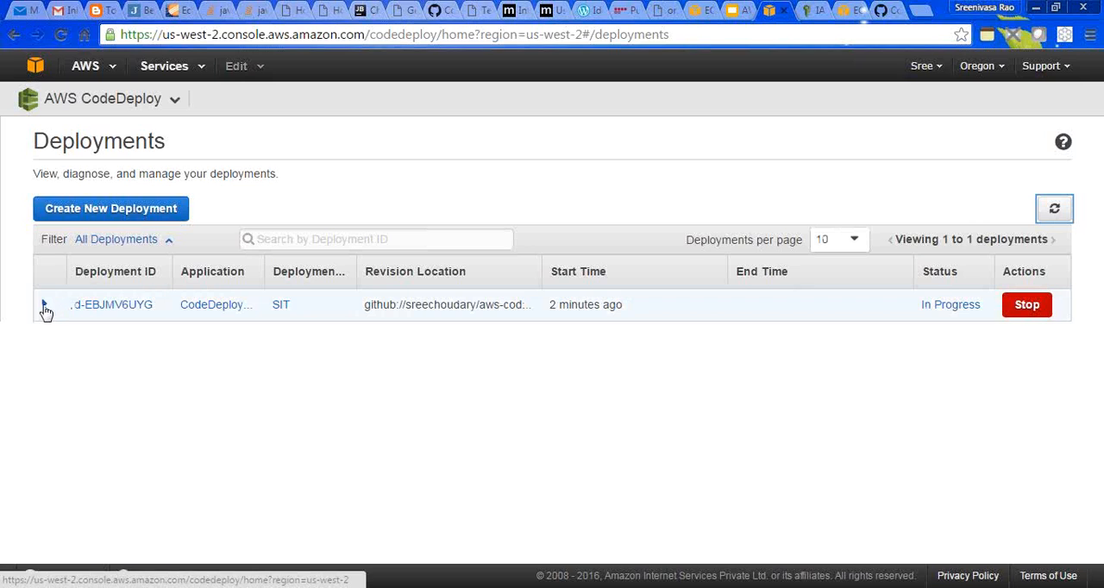
click(46, 307)
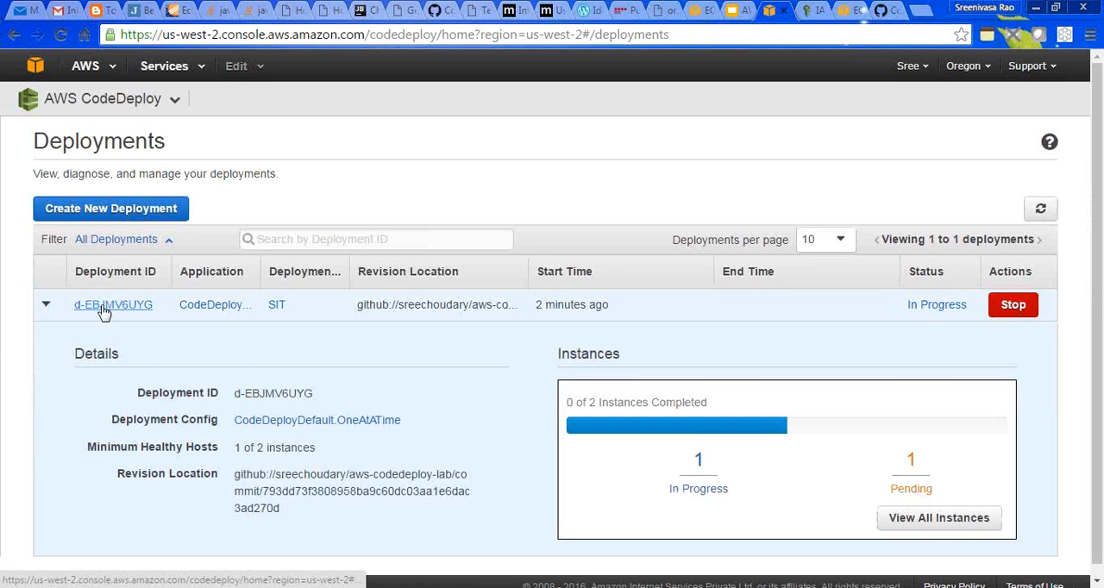
- Open the SIT deployment's details page and view the first listed instance in the EC2 console
click(113, 305)
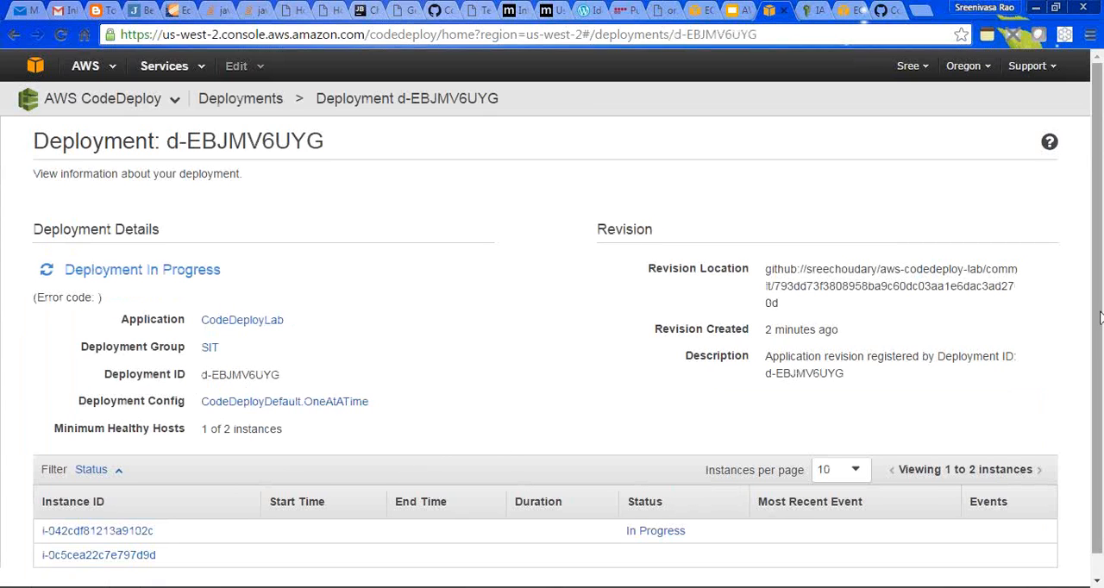
scroll(505, 455, down, 1)
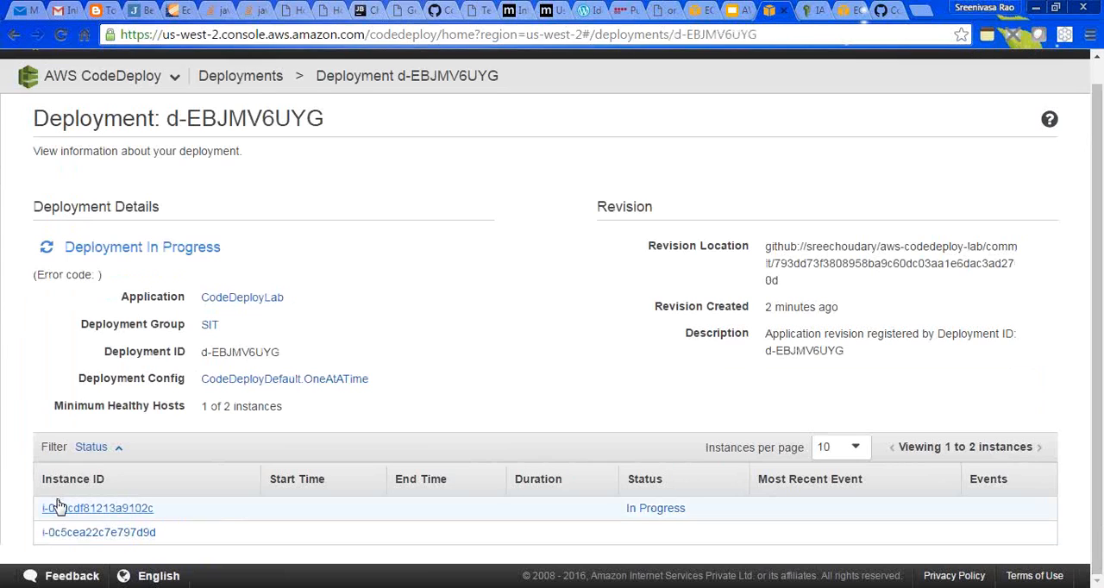
click(82, 512)
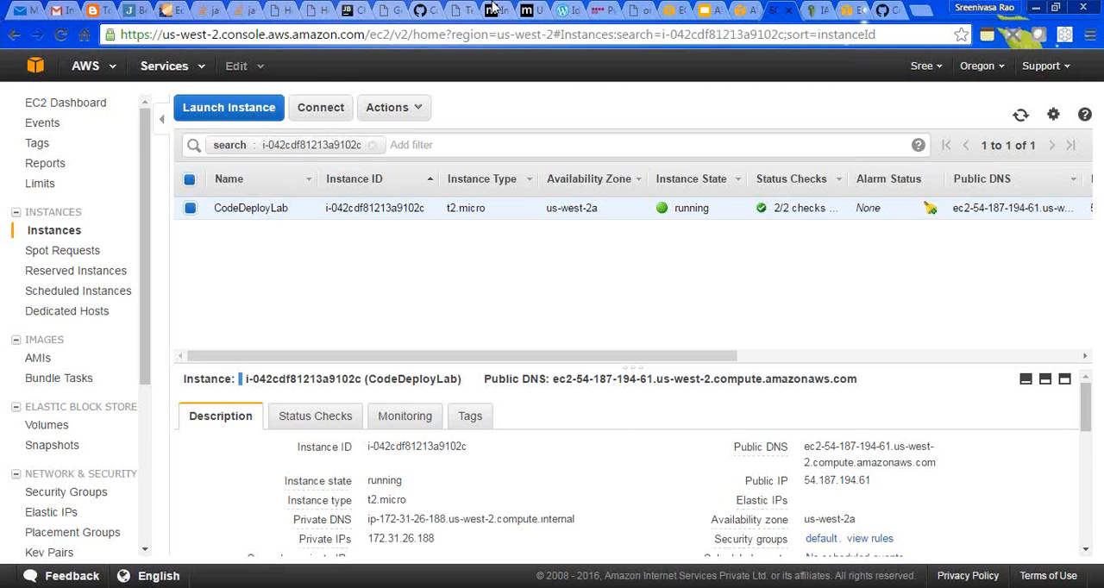
- Switch to the Google Slides presentation, open slide 7 with the EC2 user data, and place the cursor after "yum install httpd"
click(706, 11)
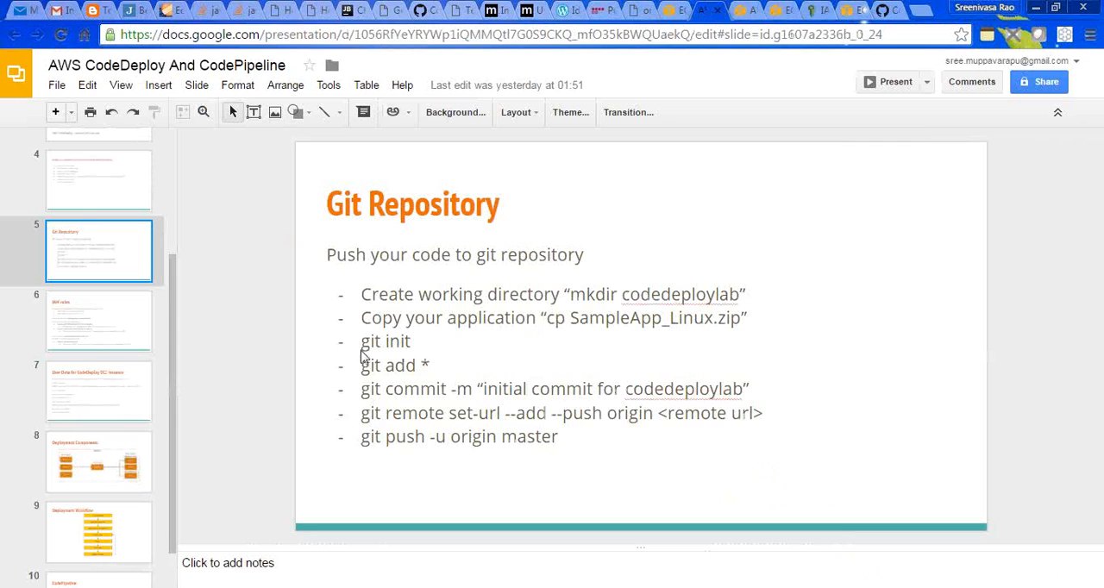
click(87, 332)
click(89, 387)
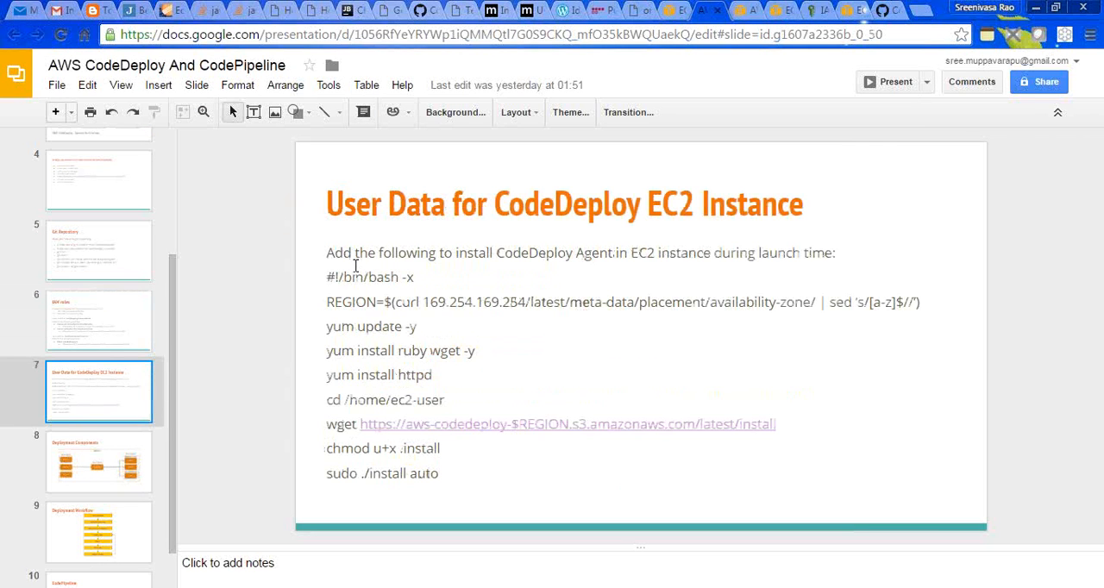
double_click(399, 376)
click(435, 375)
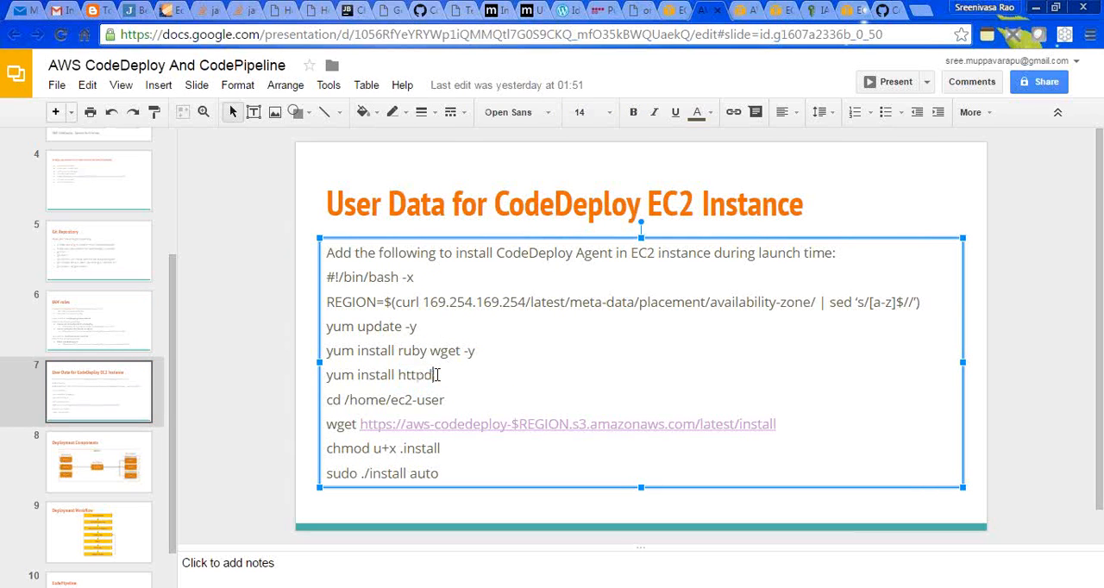
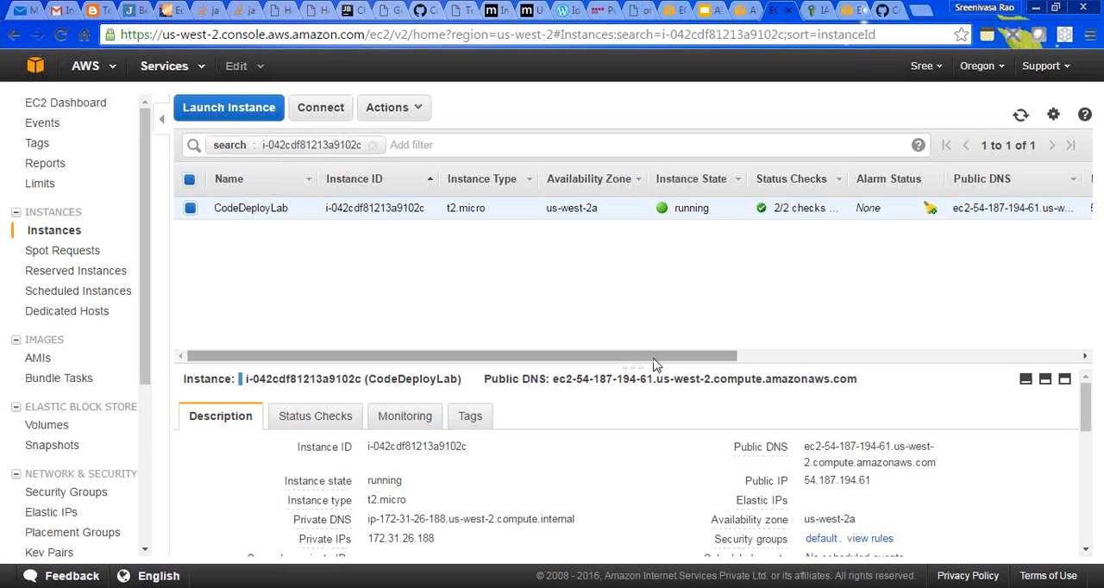
- Return to the SIT deployment's details page in CodeDeploy and refresh its status
drag(653, 363, 628, 363)
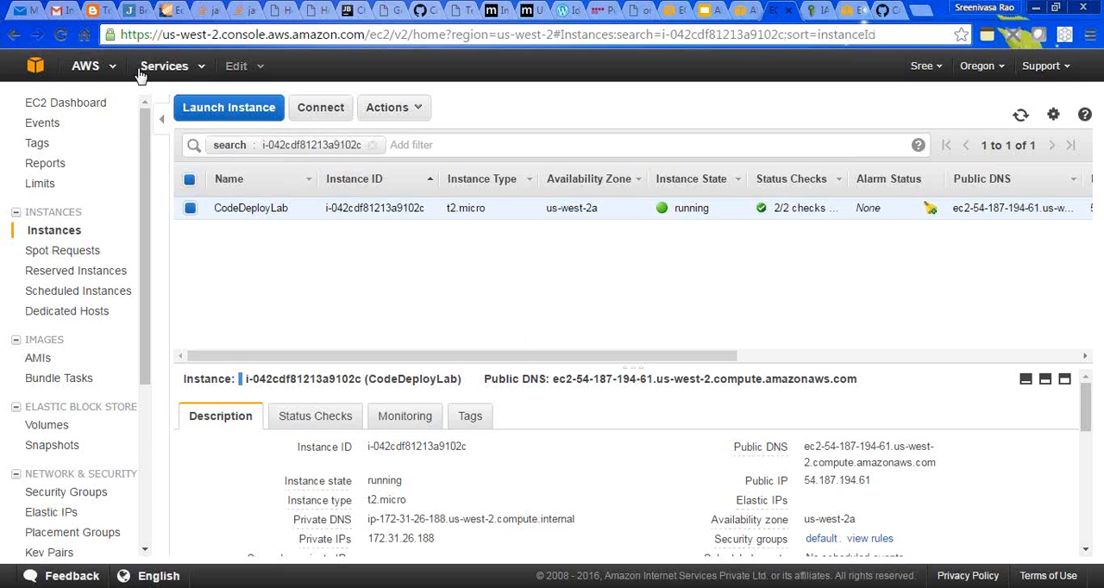
click(184, 71)
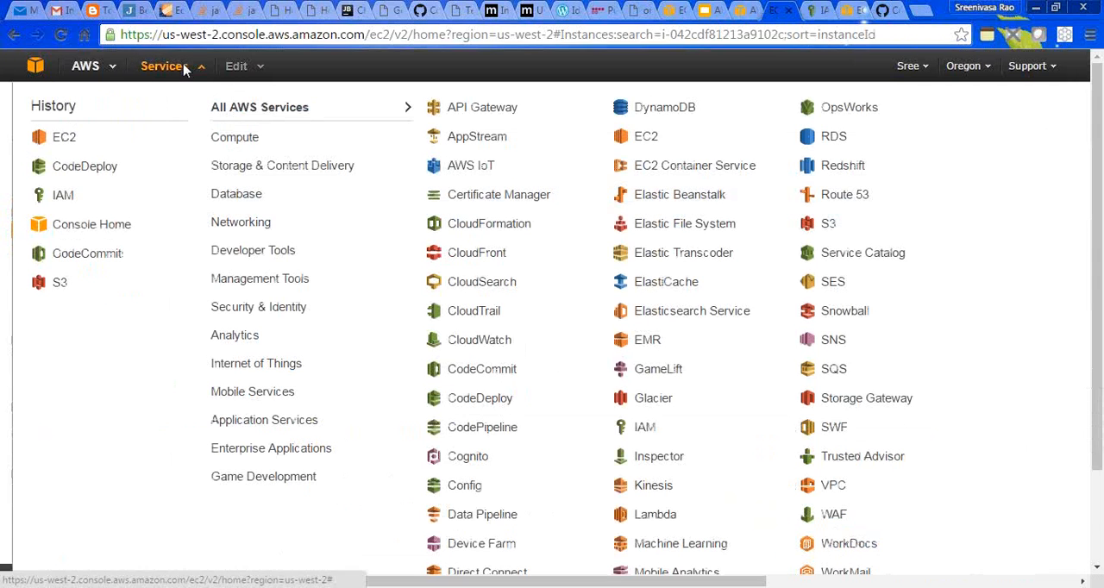
click(87, 173)
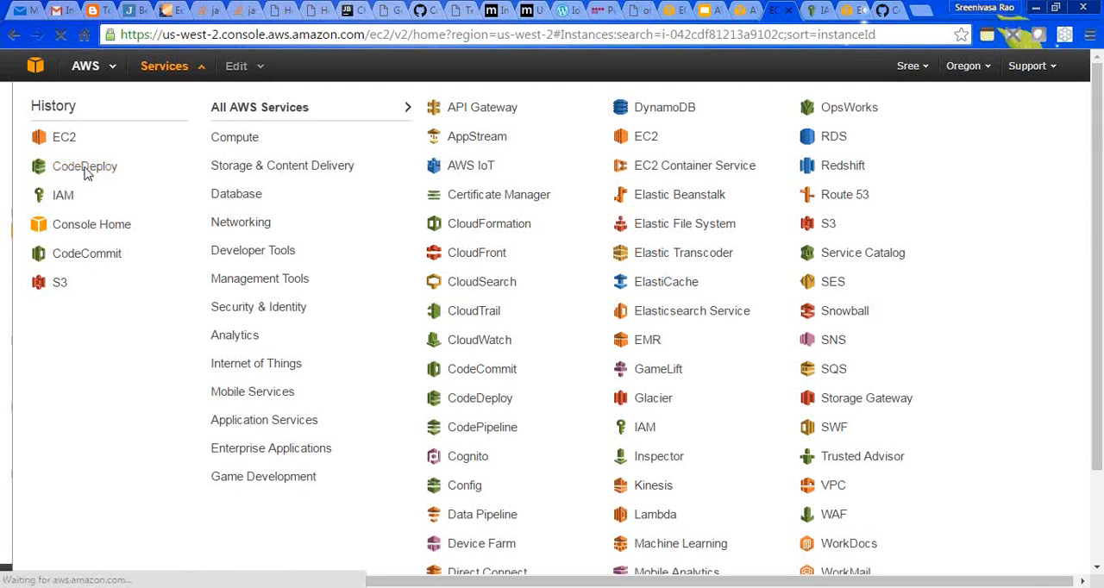
click(744, 9)
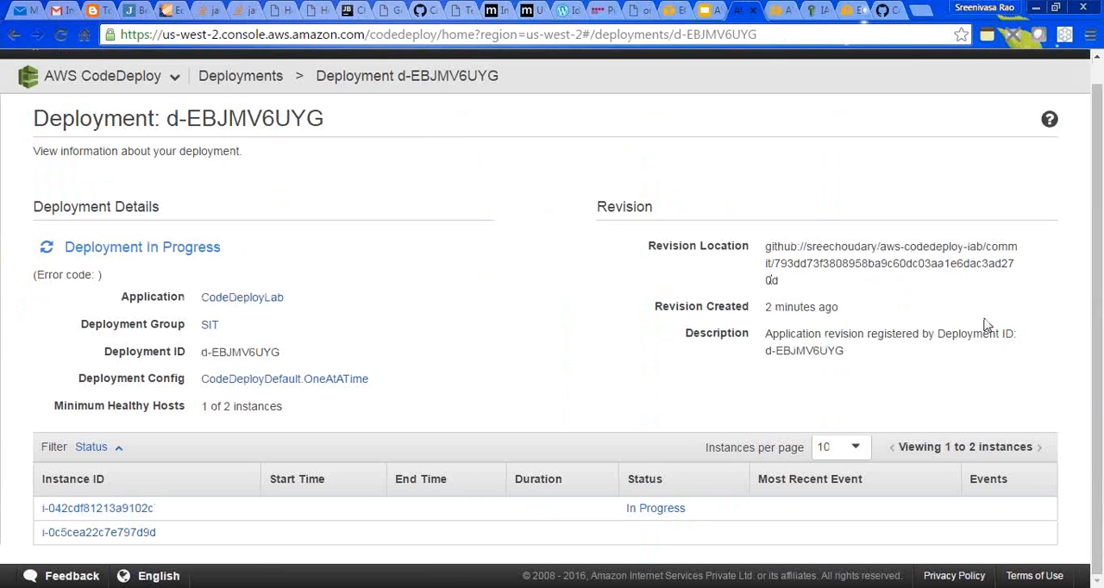
double_click(45, 249)
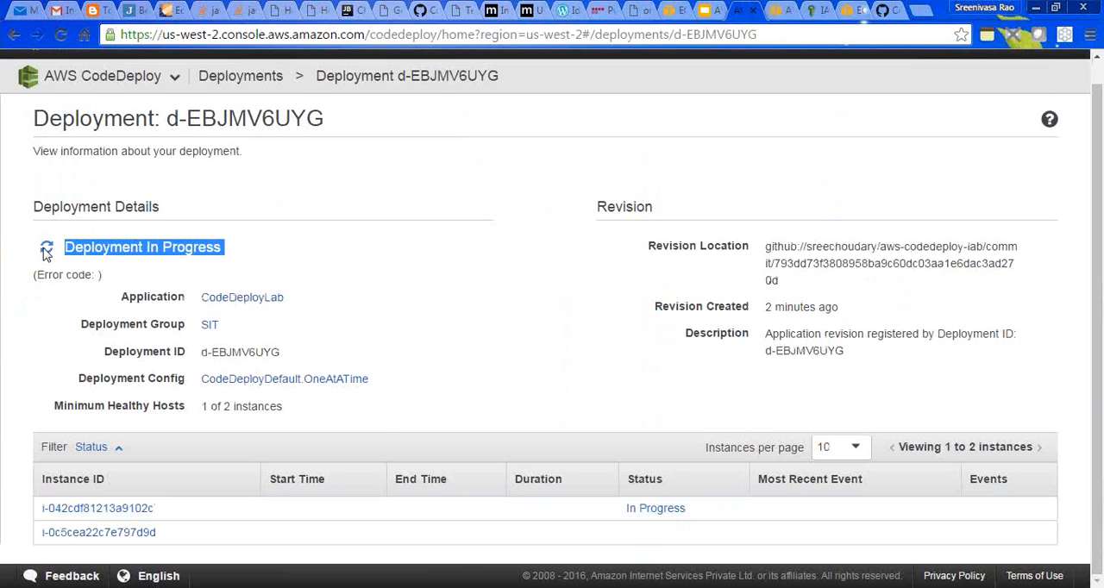
drag(24, 282, 164, 257)
click(199, 277)
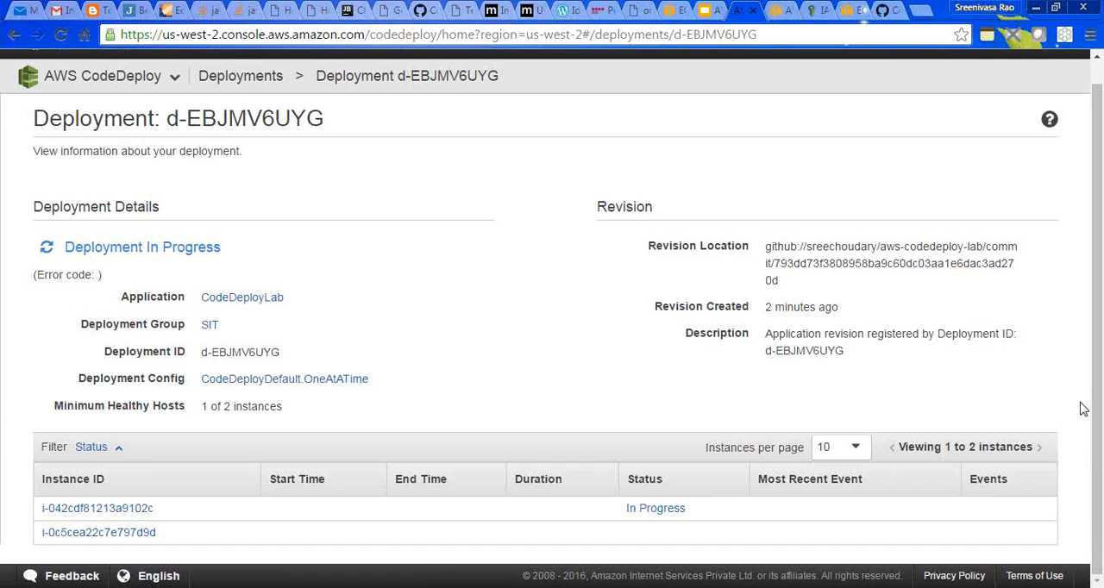
- Open the list of all CodeDeploy deployments and refresh it several times to check the SIT deployment
click(262, 81)
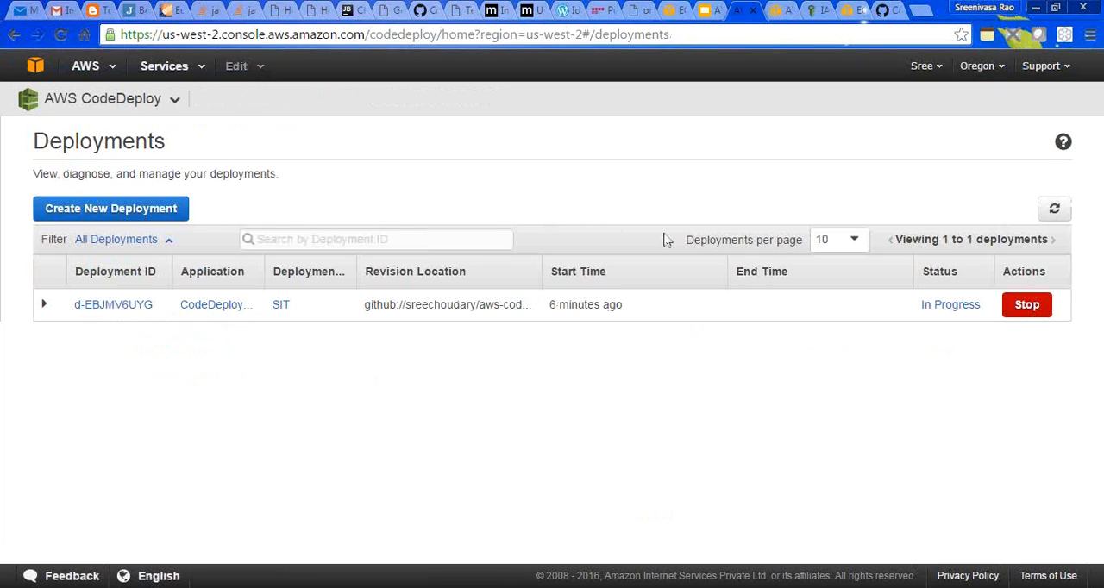
click(1055, 212)
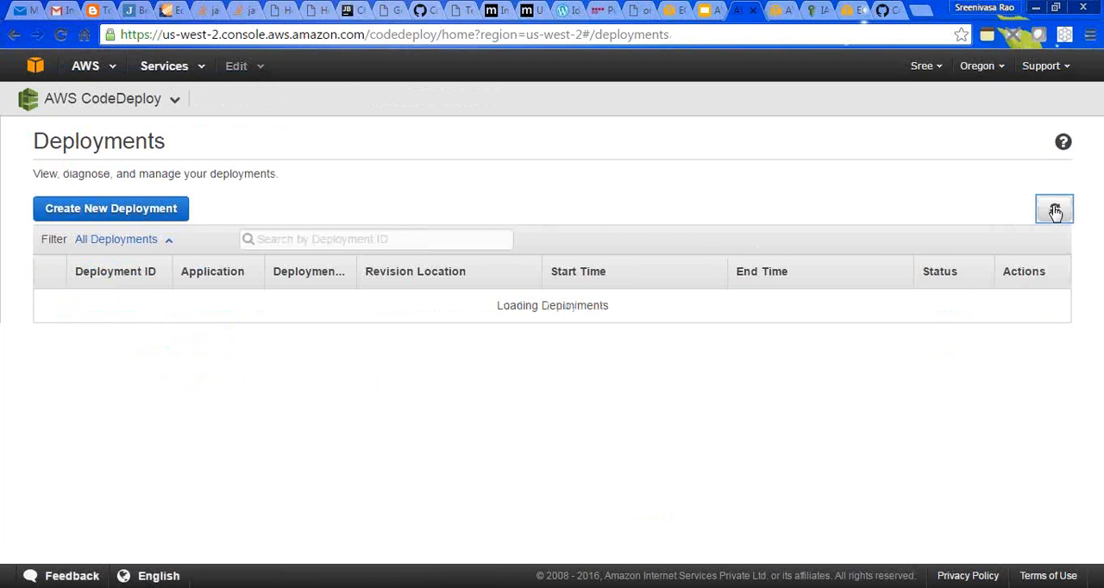
click(1054, 212)
click(1054, 212)
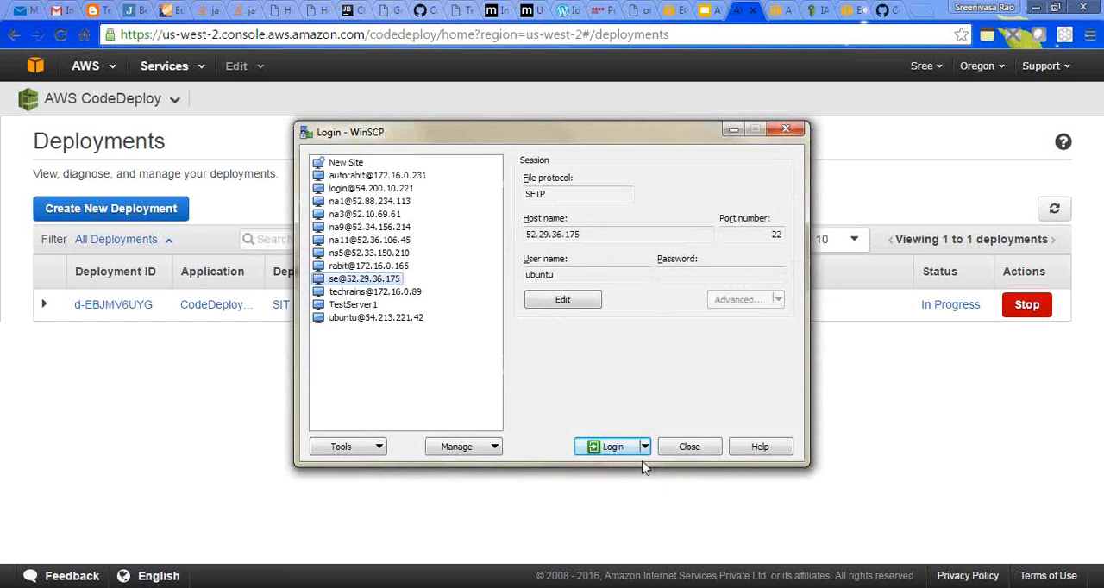
- Set up a new WinSCP site with the CodeDeployLab instance's public DNS as host name and ec2-user as user name
click(346, 163)
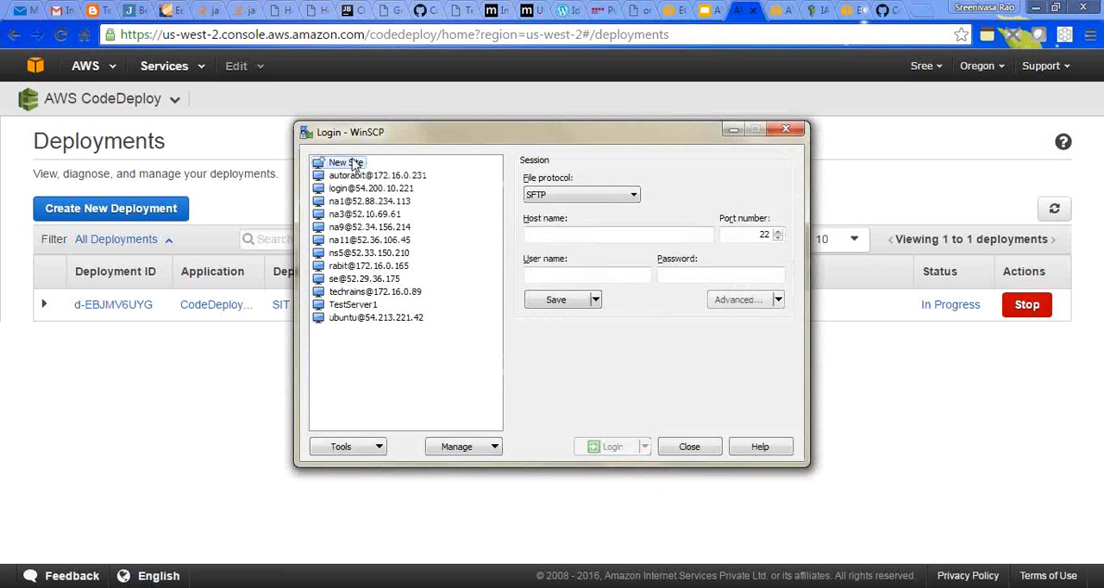
click(773, 10)
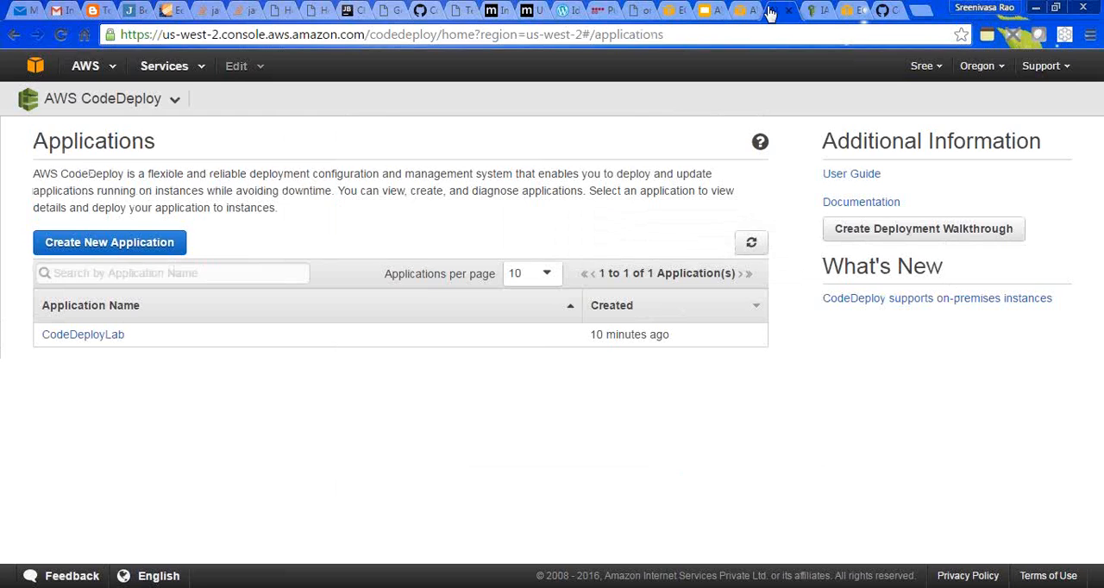
click(14, 34)
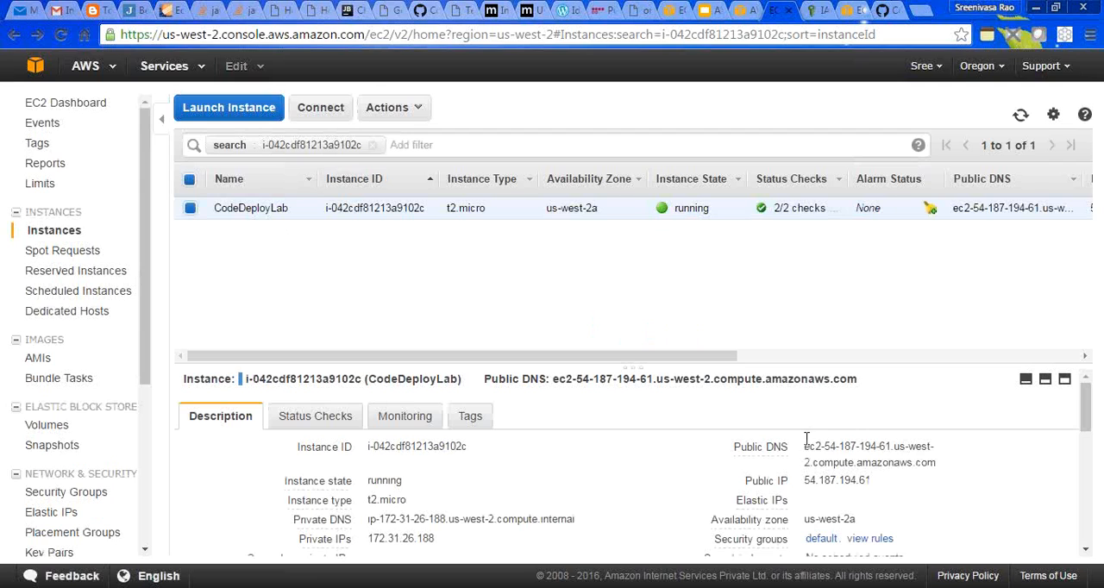
triple_click(822, 461)
key(ctrl+c)
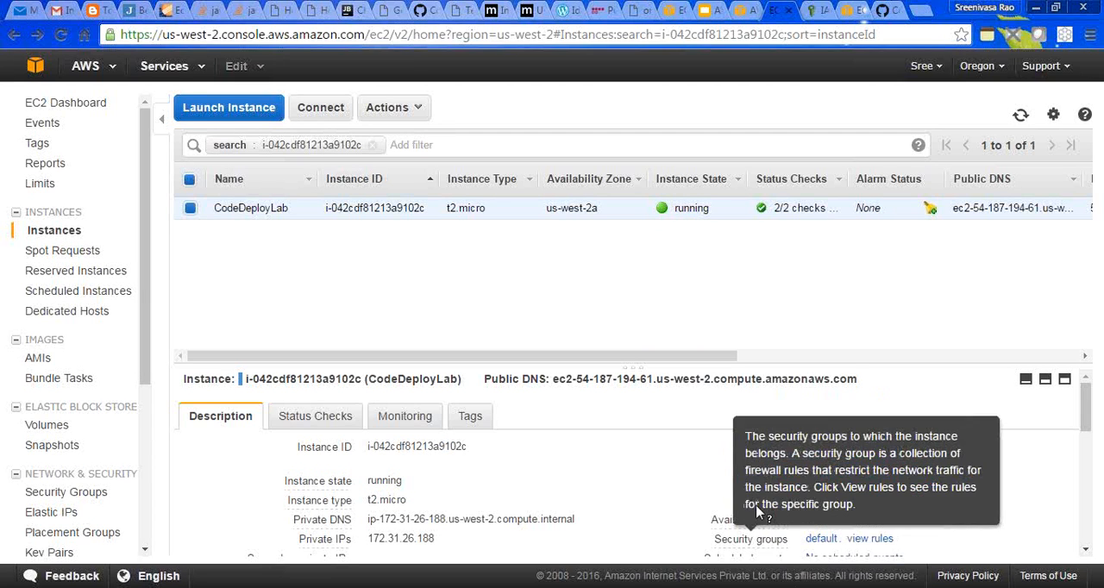
click(774, 587)
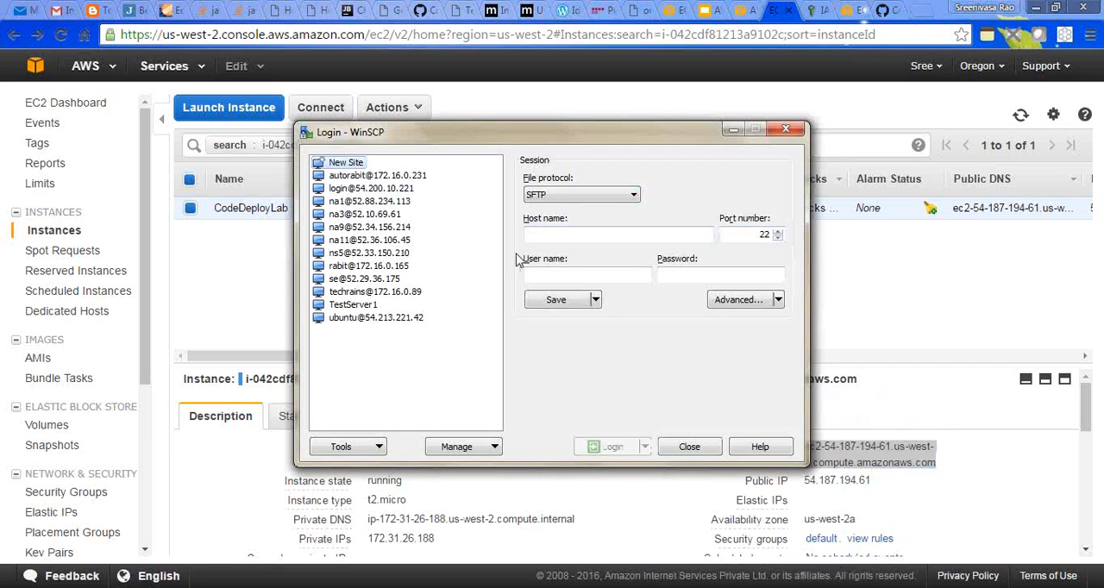
click(557, 236)
key(ctrl+v)
click(554, 272)
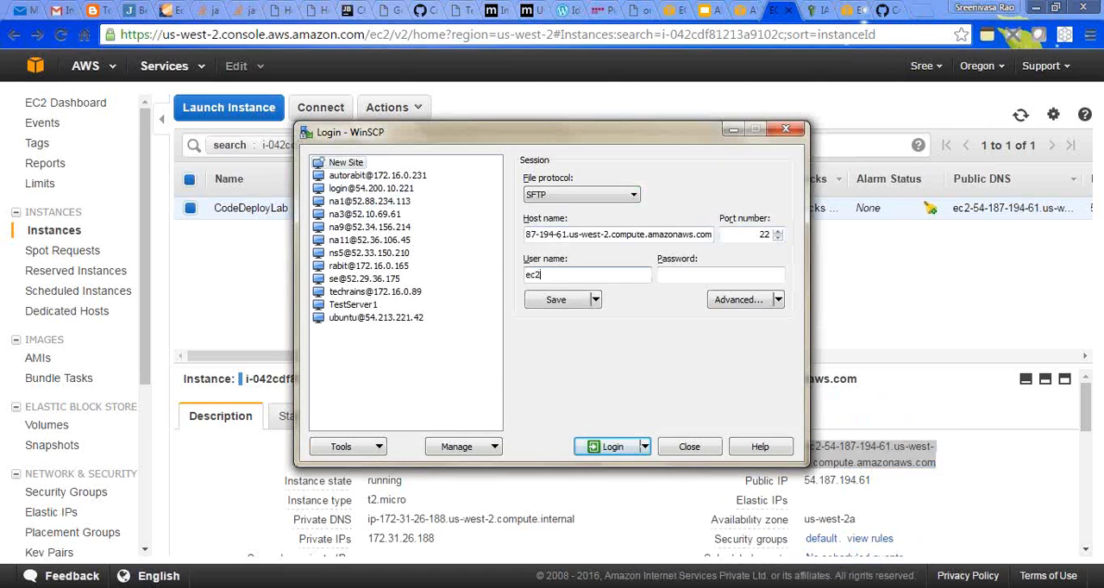
key(Tab)
- Assign codedeploy.ppk from Downloads as the site's SSH private key file and log in, trusting the server's host key
click(742, 299)
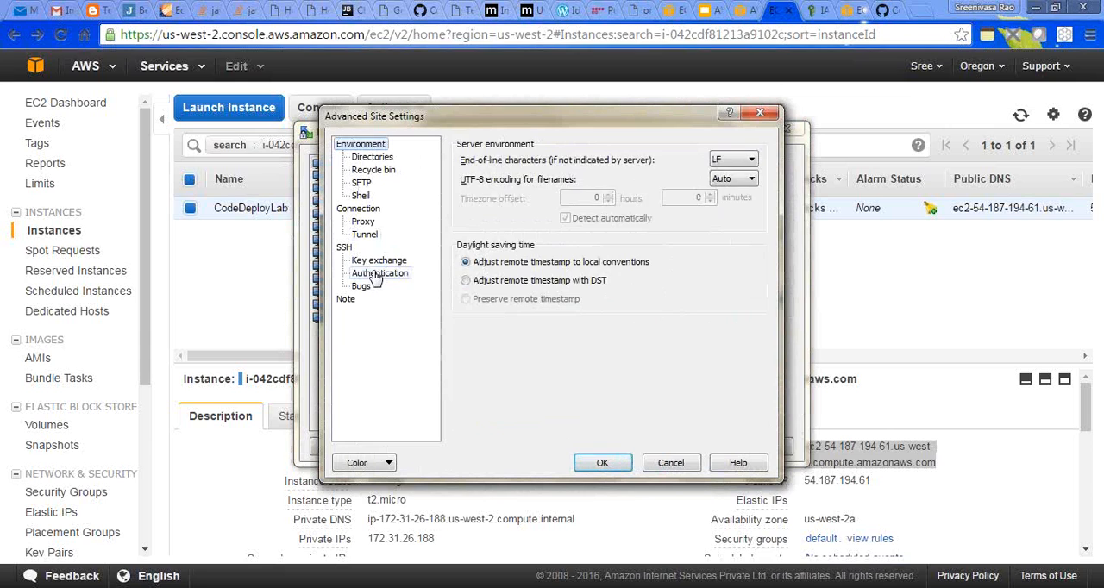
click(378, 275)
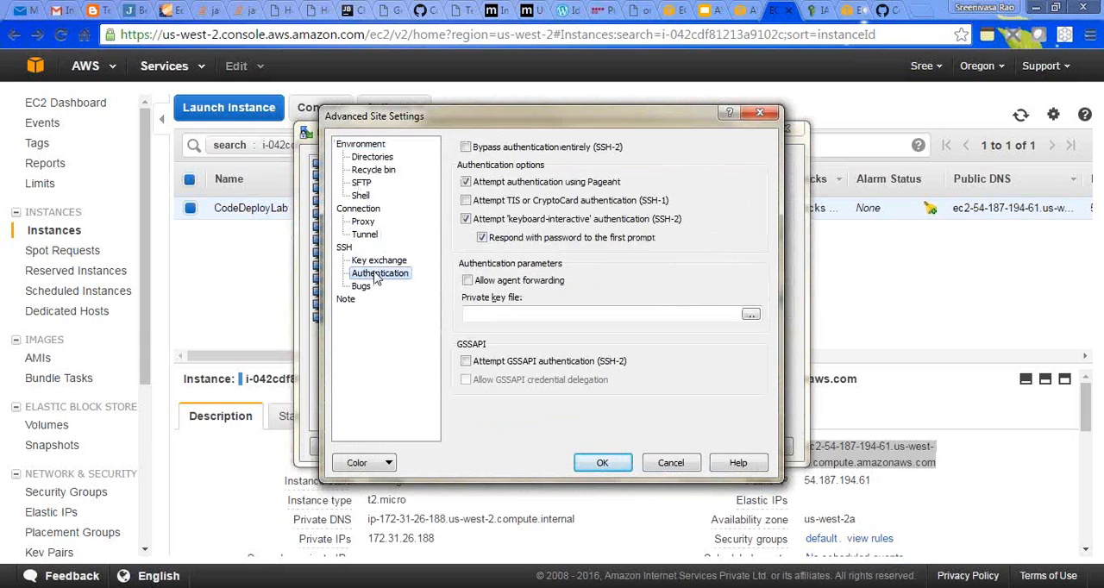
click(746, 314)
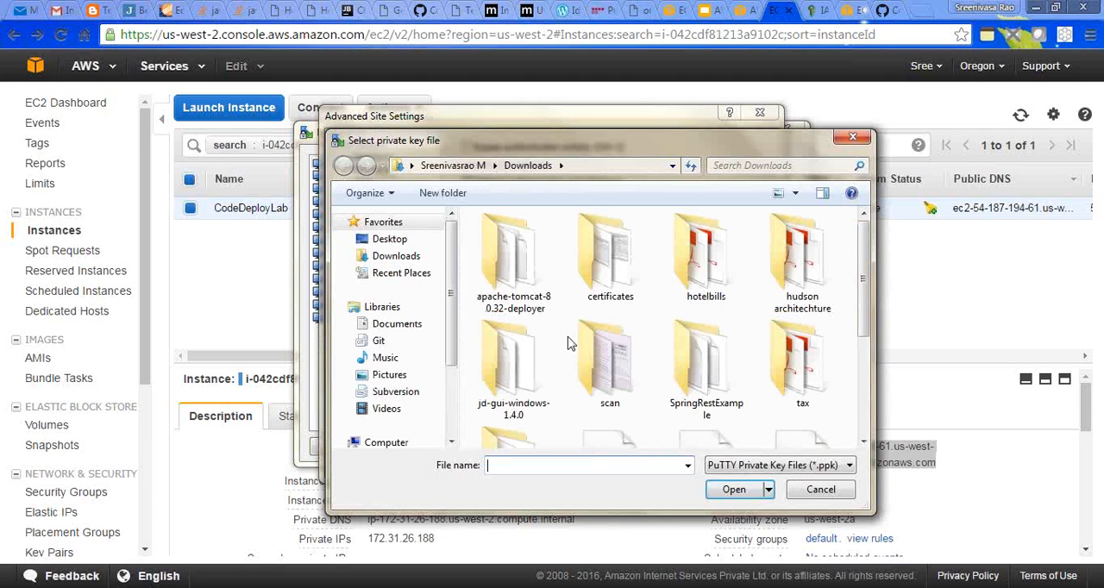
click(605, 362)
key(c)
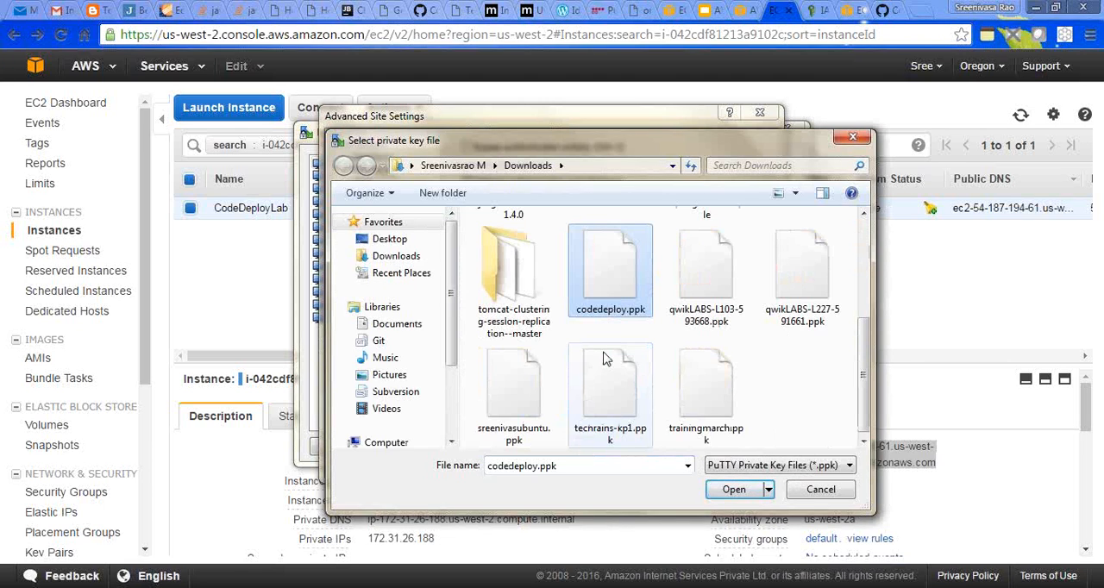
click(734, 489)
click(591, 469)
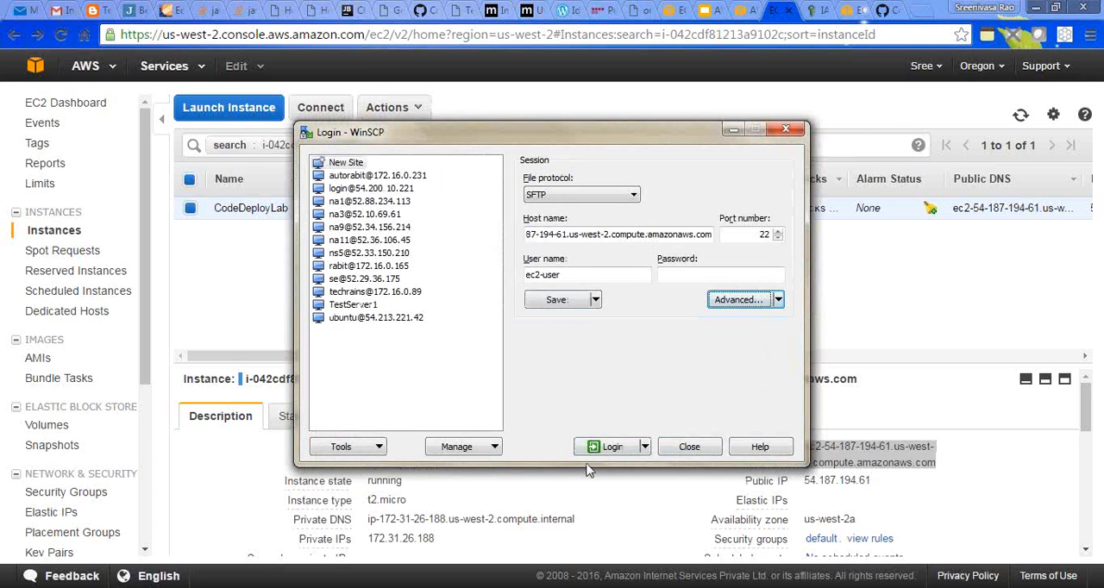
click(610, 450)
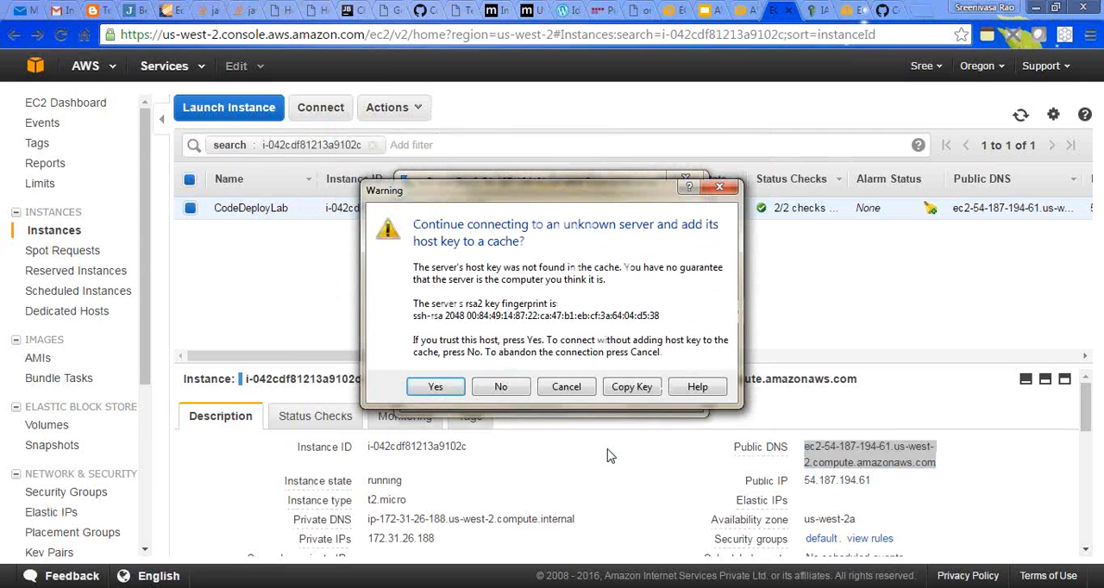
click(444, 389)
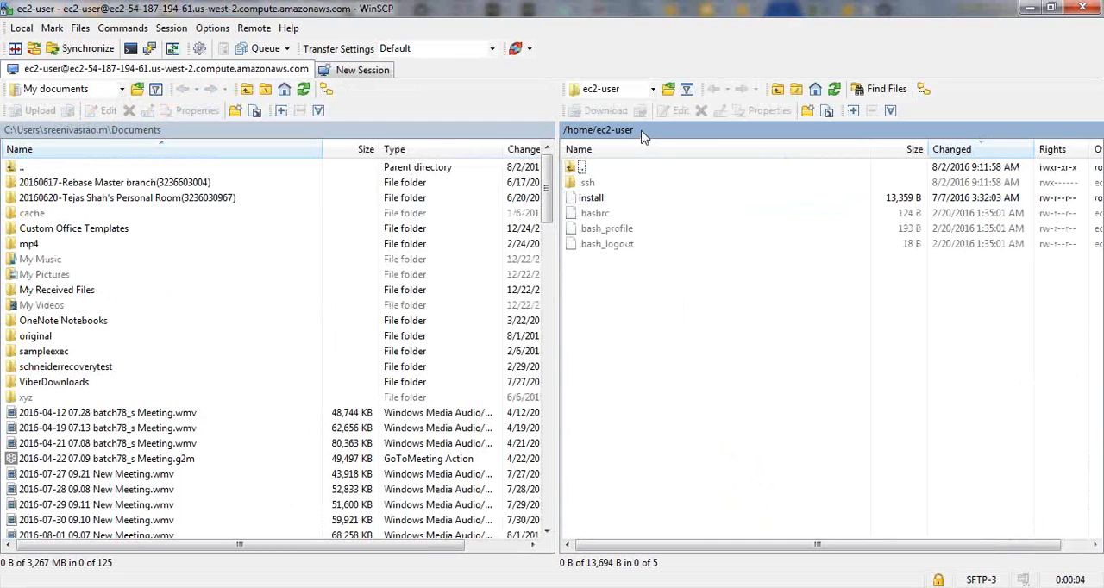
click(643, 131)
click(703, 202)
click(703, 202)
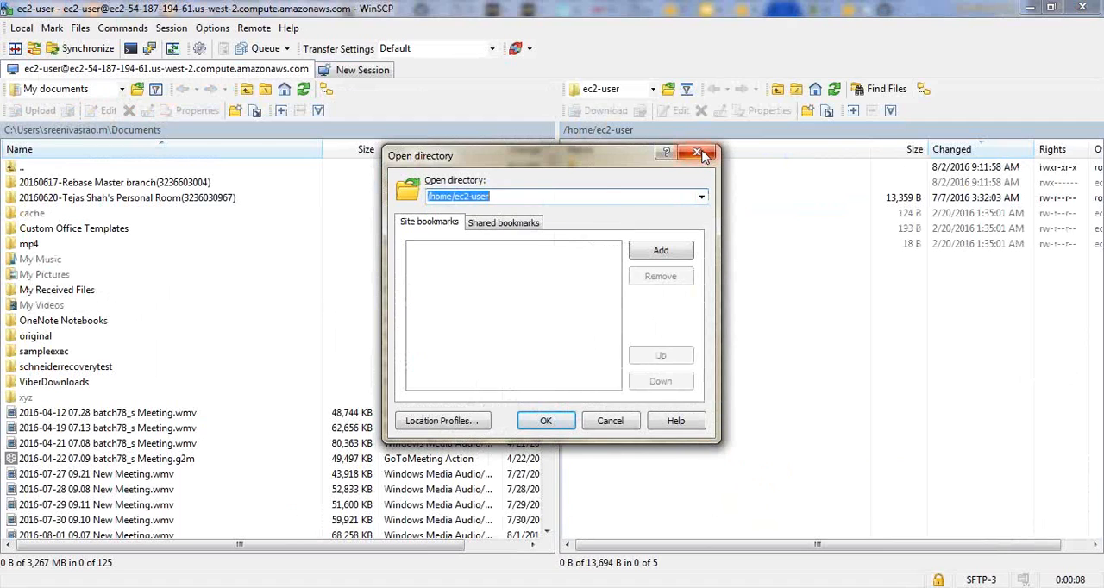
click(703, 154)
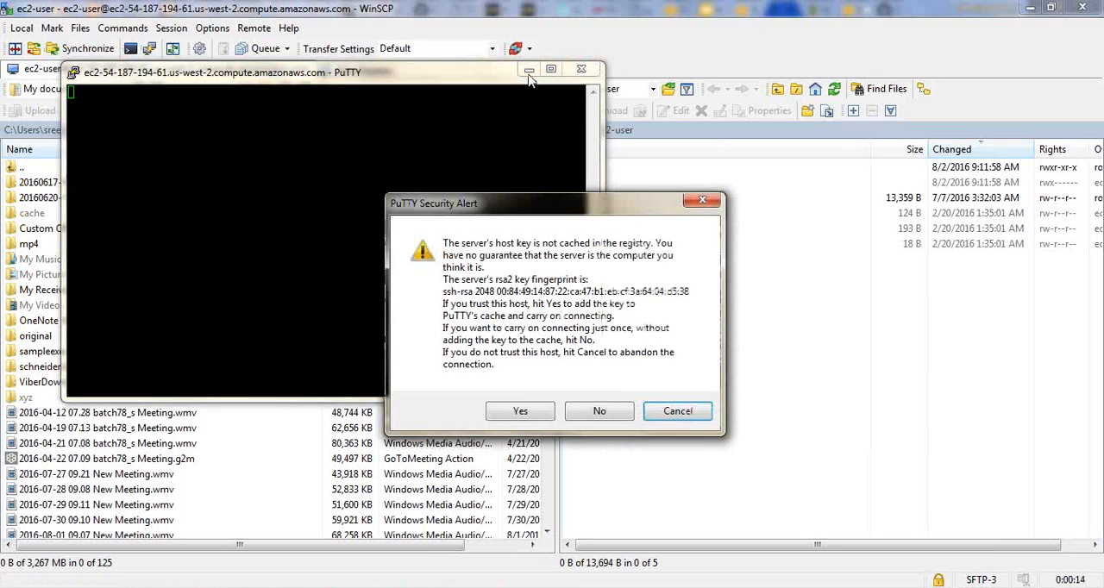
- Accept the instance's host key for the PuTTY session and clear the terminal
click(518, 412)
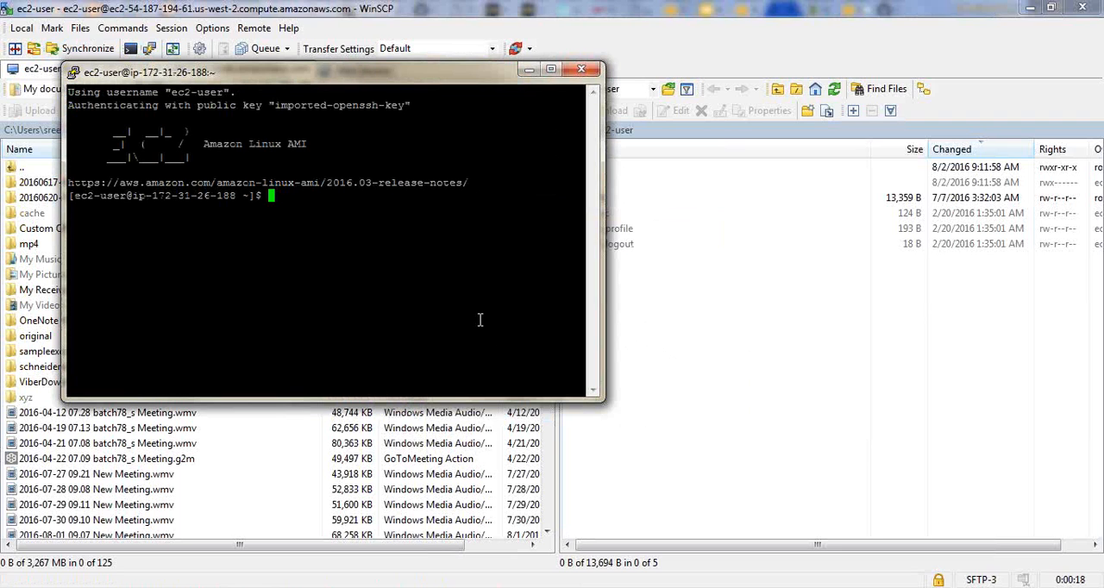
text(clear)
key(Return)
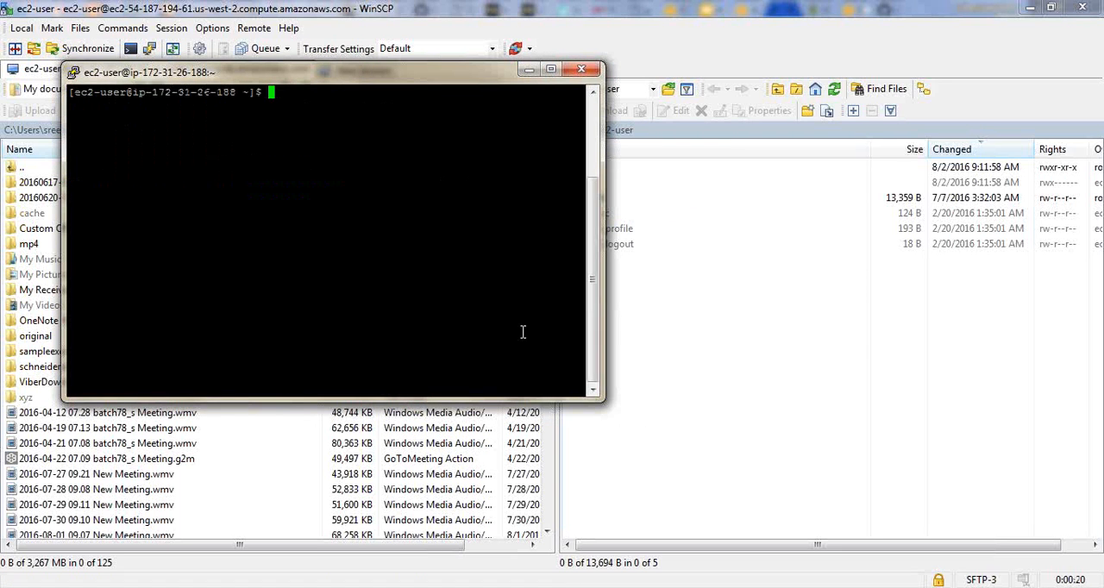
- Switch back to WinSCP and refresh the remote /home/ec2-user directory listing
click(743, 377)
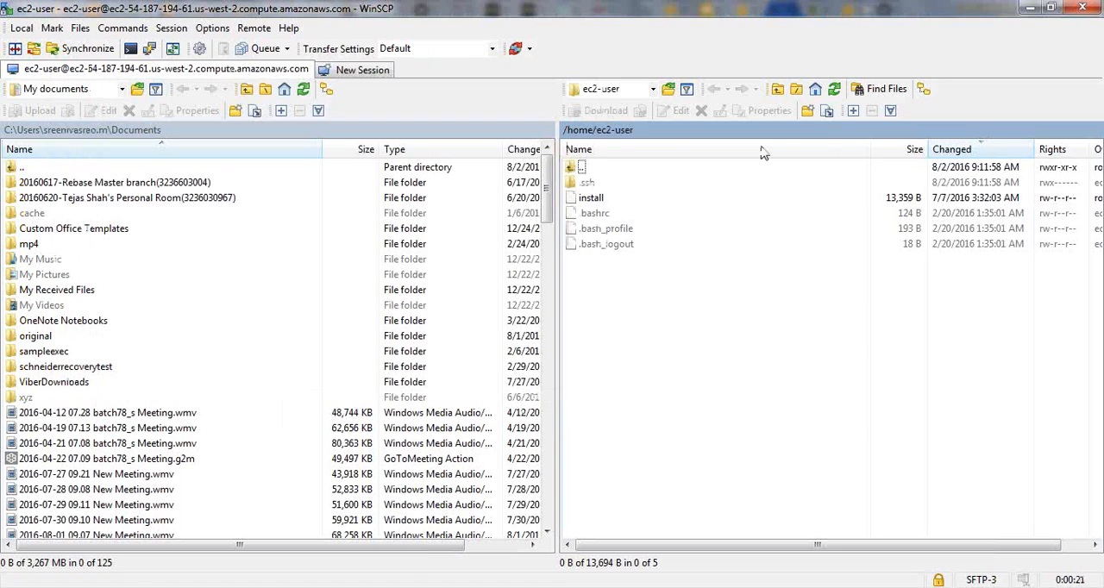
click(834, 91)
click(834, 92)
key(alt+Tab)
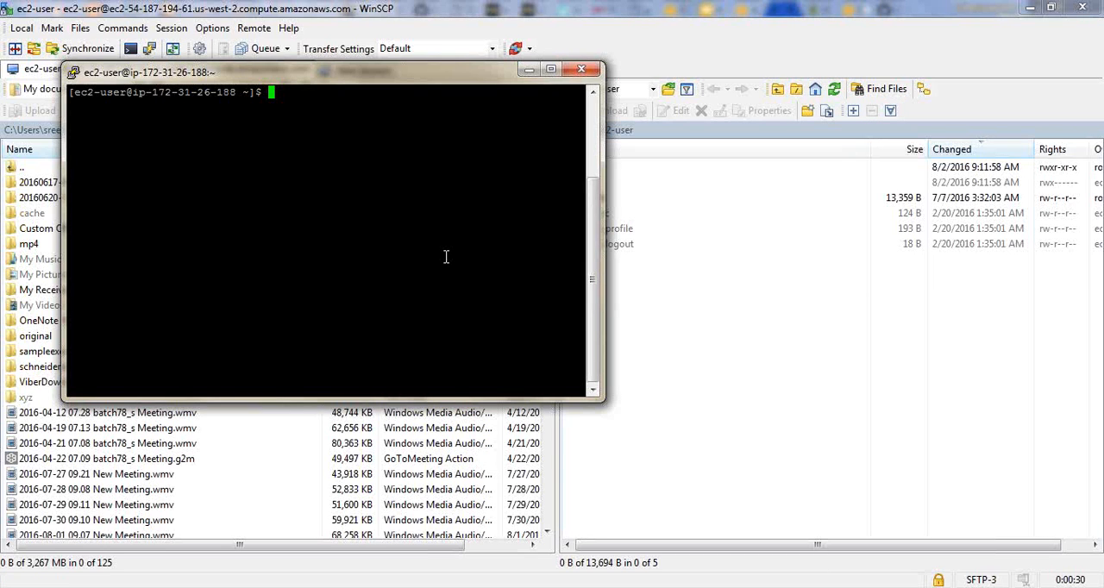
text(cd /var/lo)
key(Tab)
key(Tab)
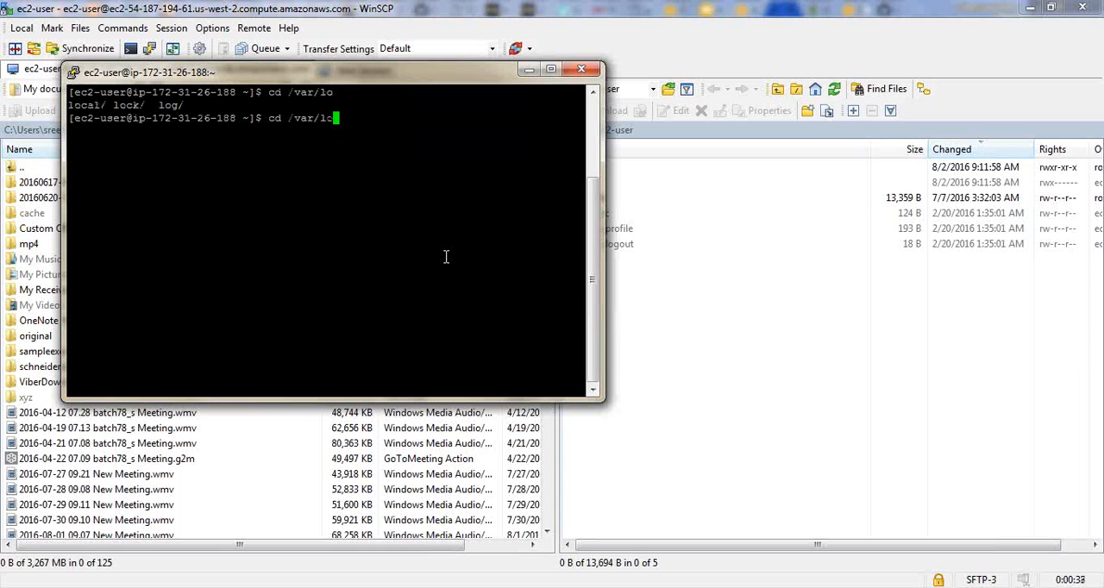
text(g)
key(Tab)
text(c)
key(BackSpace)
text(ng)
key(BackSpace)
key(BackSpace)
key(BackSpace)
key(BackSpace)
key(BackSpace)
key(BackSpace)
key(BackSpace)
key(BackSpace)
key(BackSpace)
key(BackSpace)
key(BackSpace)
key(BackSpace)
key(BackSpace)
key(BackSpace)
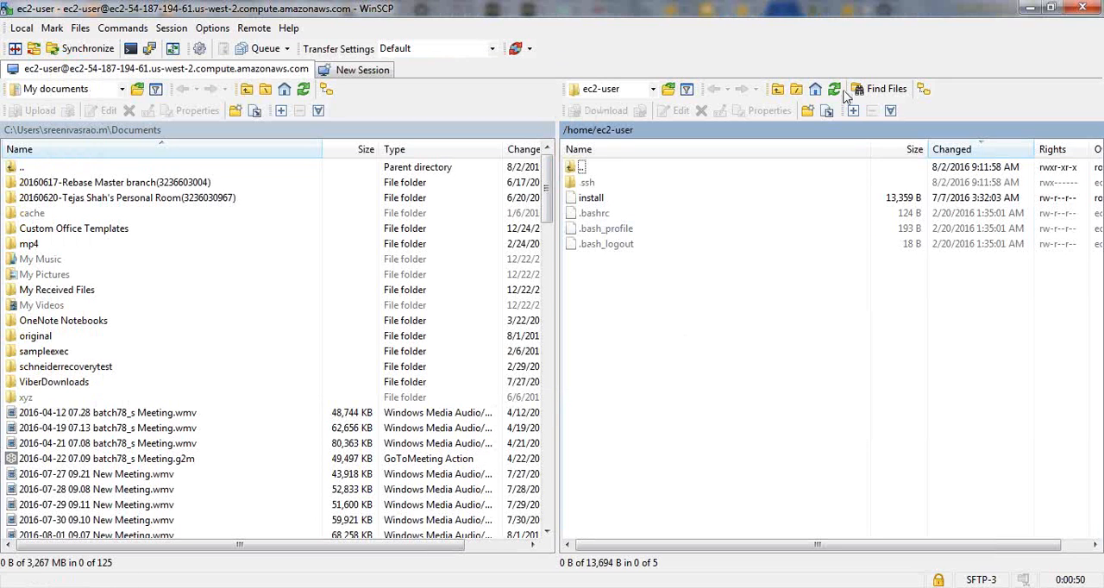
- In the PuTTY terminal, open a new file named codedeploy in the nano editor
key(alt+Tab)
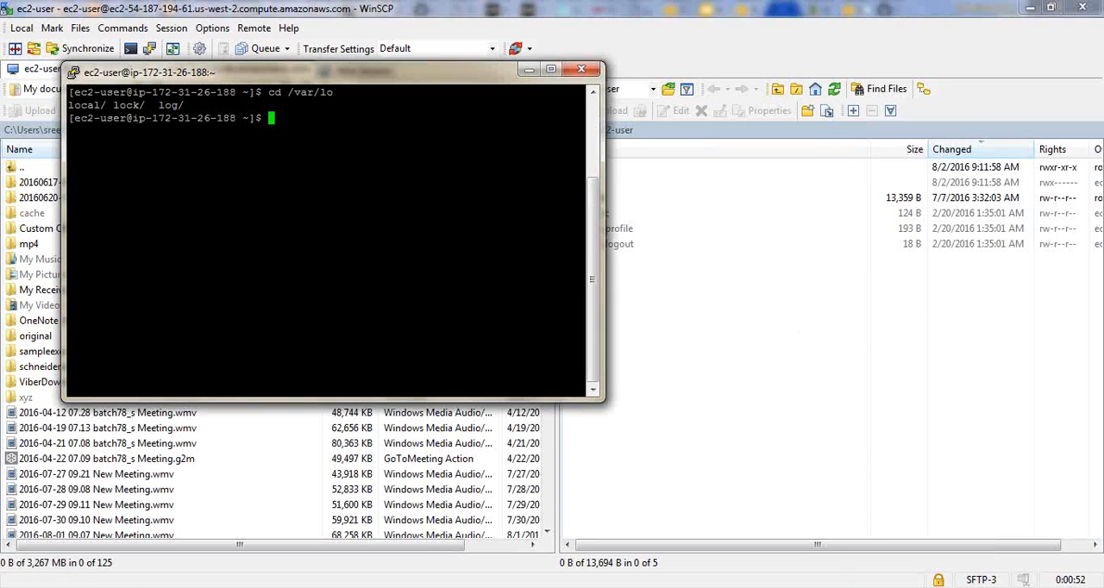
text(nac)
key(BackSpace)
text(no coded)
key(BackSpace)
text(deploy)
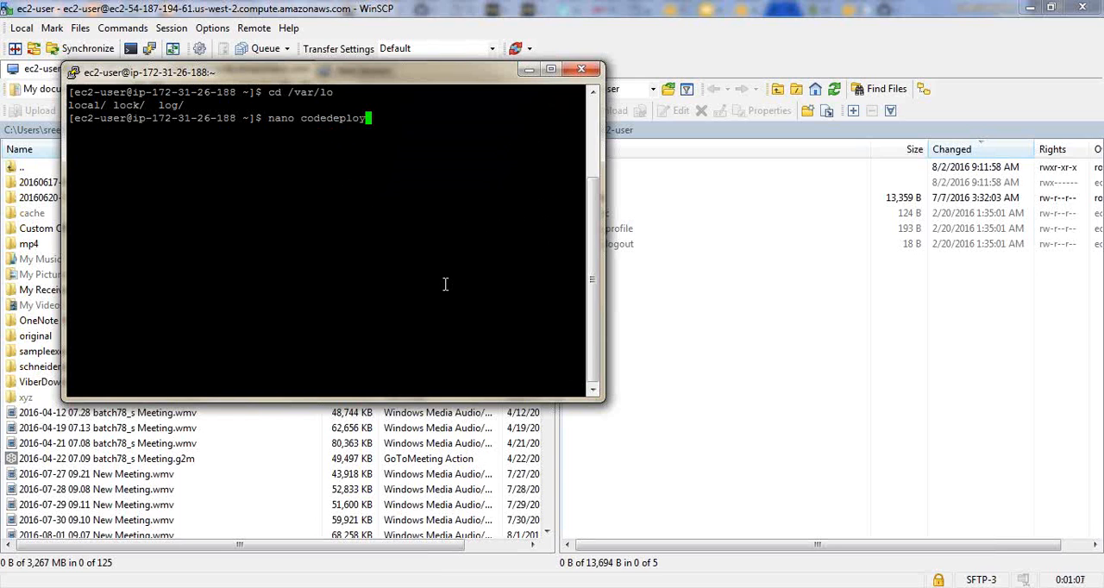
key(Return)
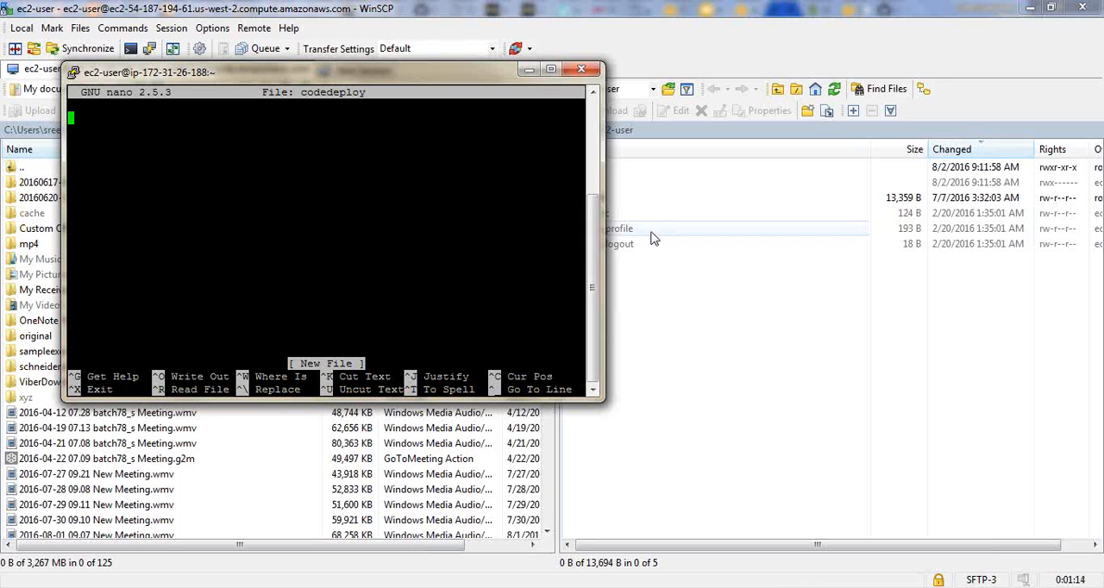
- Switch to the Google Slides presentation and select slide 7's user data script from "#!/bin/bash -x" through "sudo ./install auto"
click(517, 587)
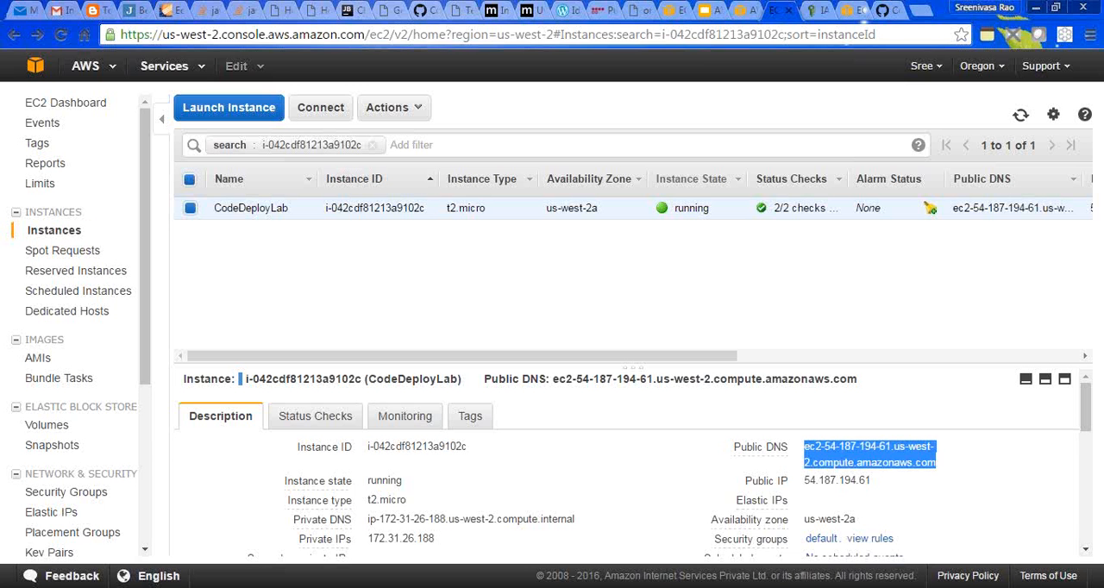
click(704, 8)
drag(328, 277, 442, 473)
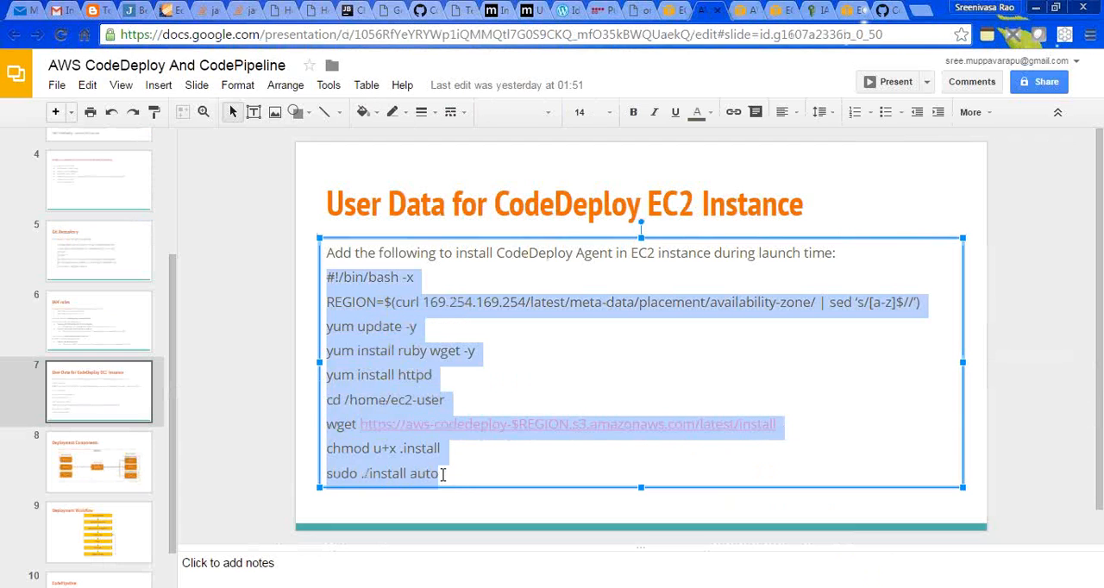
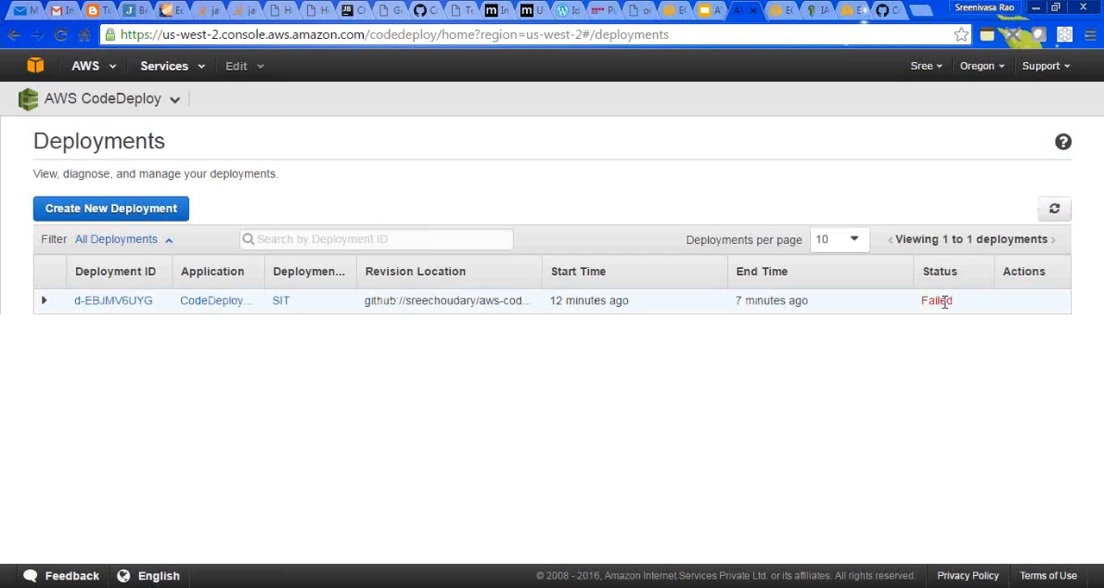
- Examine the failed SIT deployment's details, reading the error message with its error code and the instance results
drag(119, 421, 273, 420)
click(324, 432)
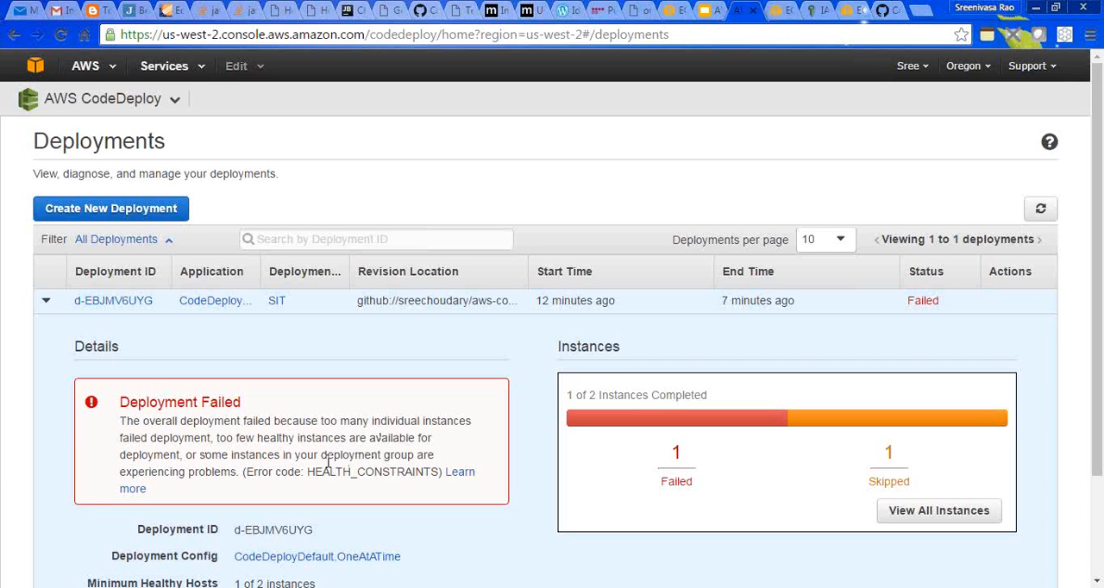
drag(314, 472, 391, 471)
click(423, 472)
drag(1100, 356, 1088, 459)
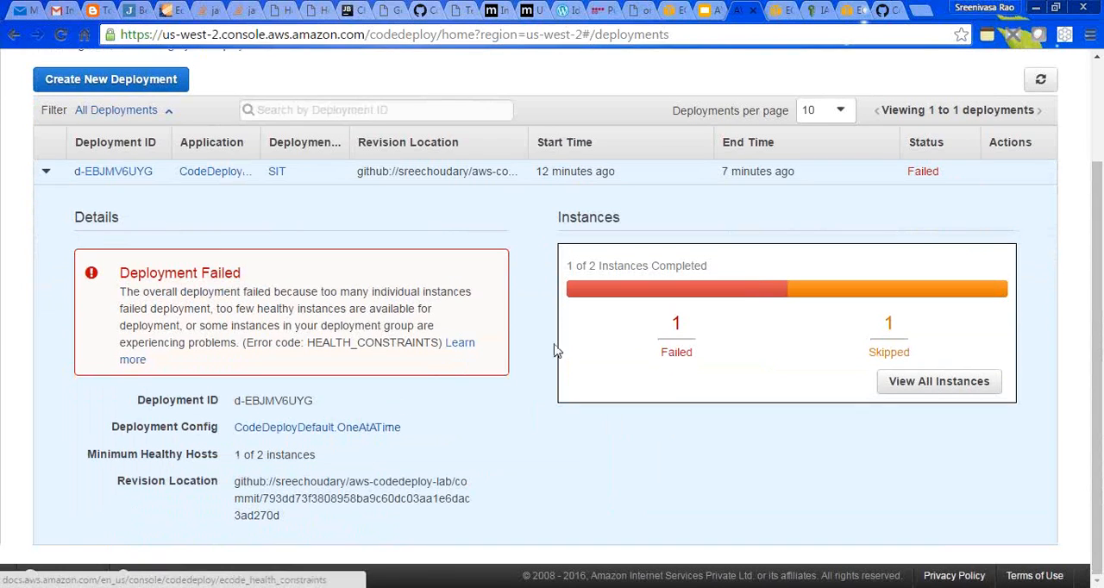
double_click(676, 349)
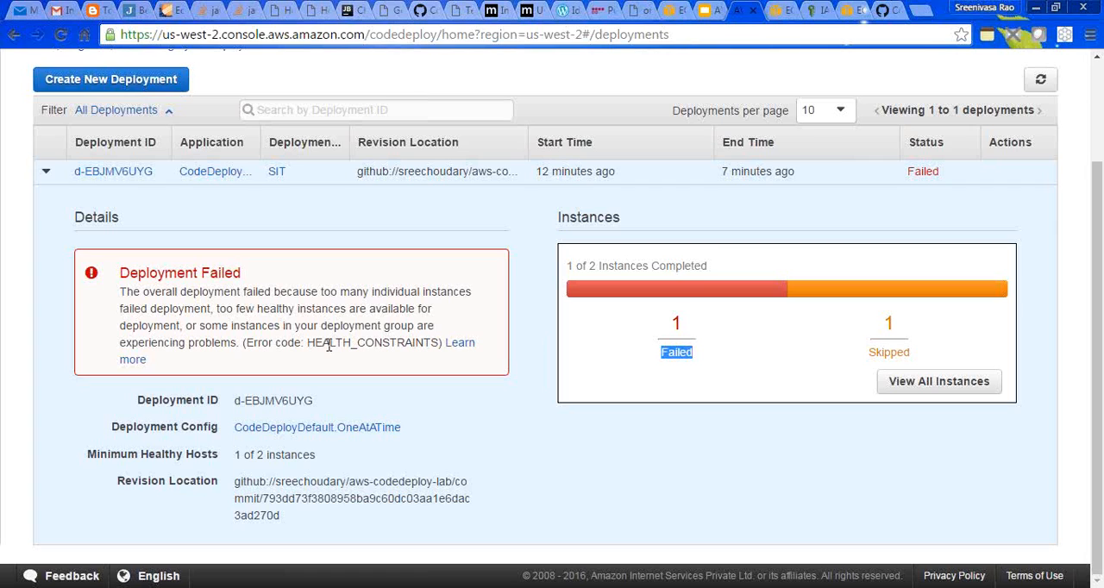
mouse_move(126, 292)
mouse_down()
mouse_move(448, 330)
mouse_move(449, 344)
mouse_up()
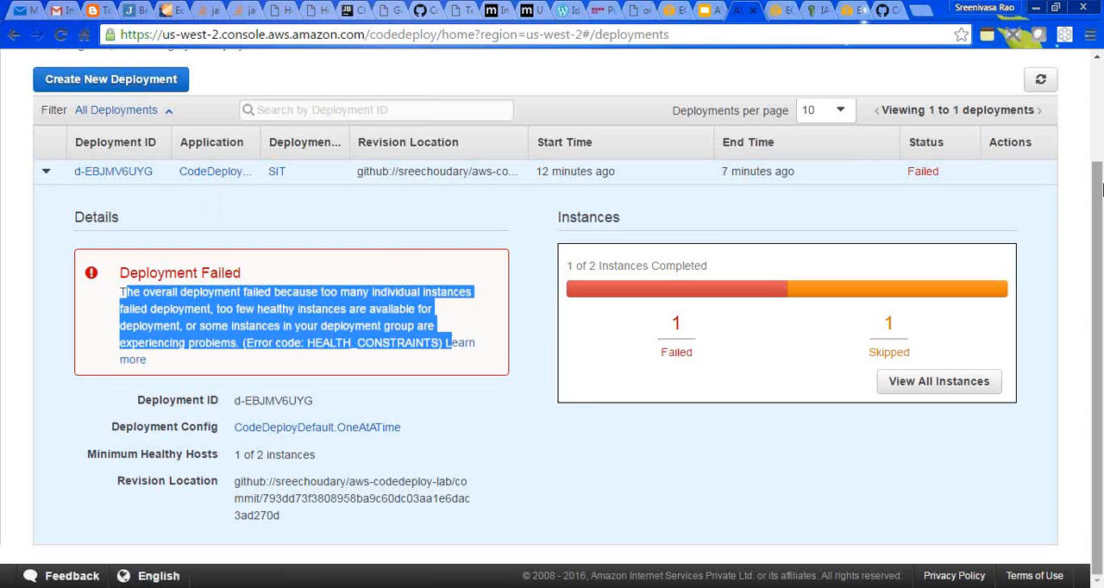
drag(1100, 204, 1099, 113)
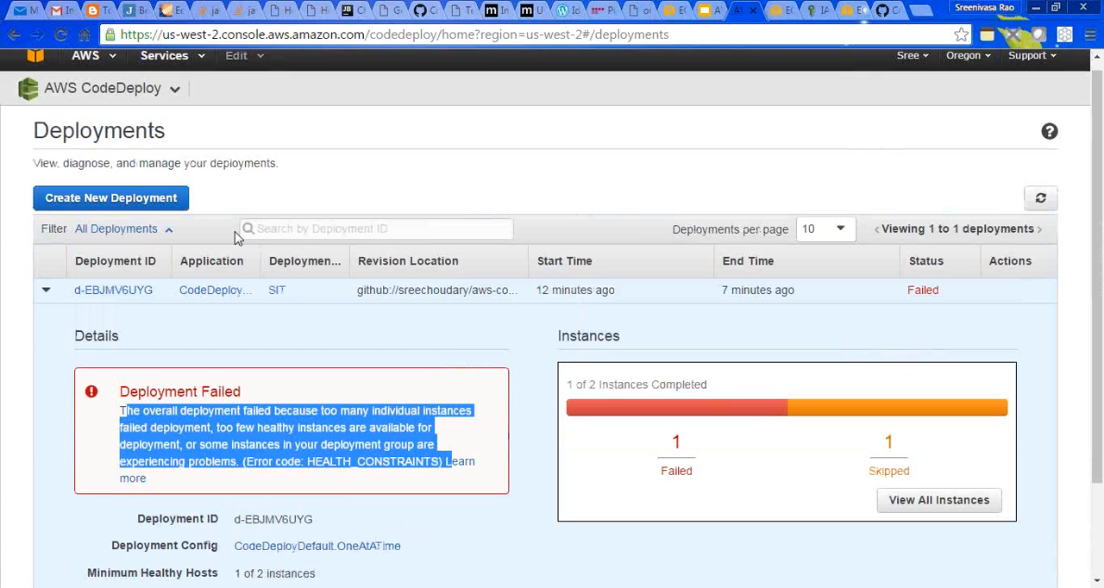
- Open the CodeDeployLab application and start deploying a new revision to its SIT deployment group
click(103, 88)
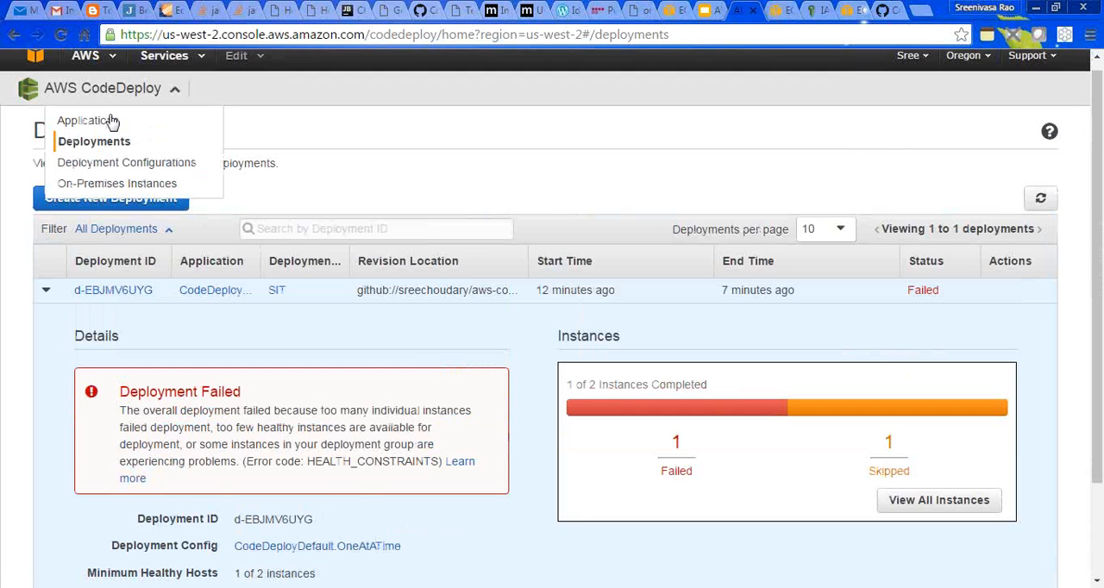
click(107, 123)
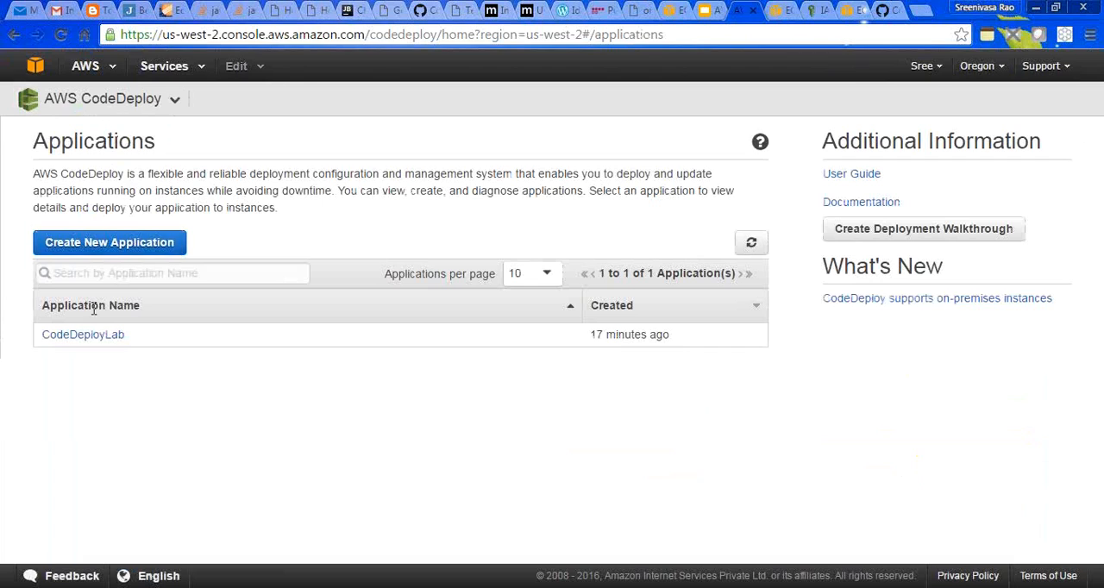
click(87, 336)
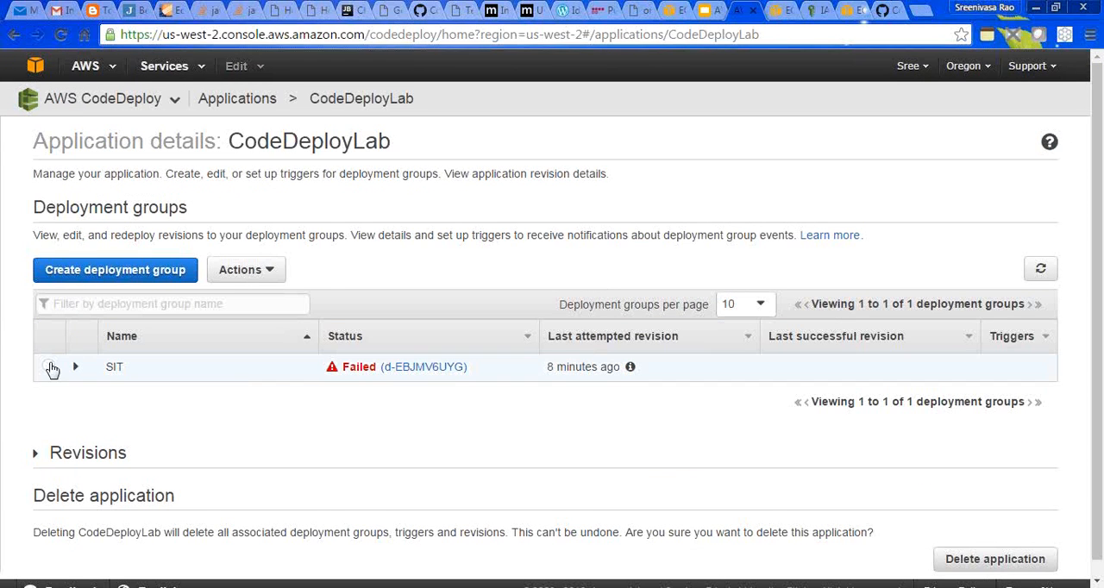
click(49, 367)
click(270, 270)
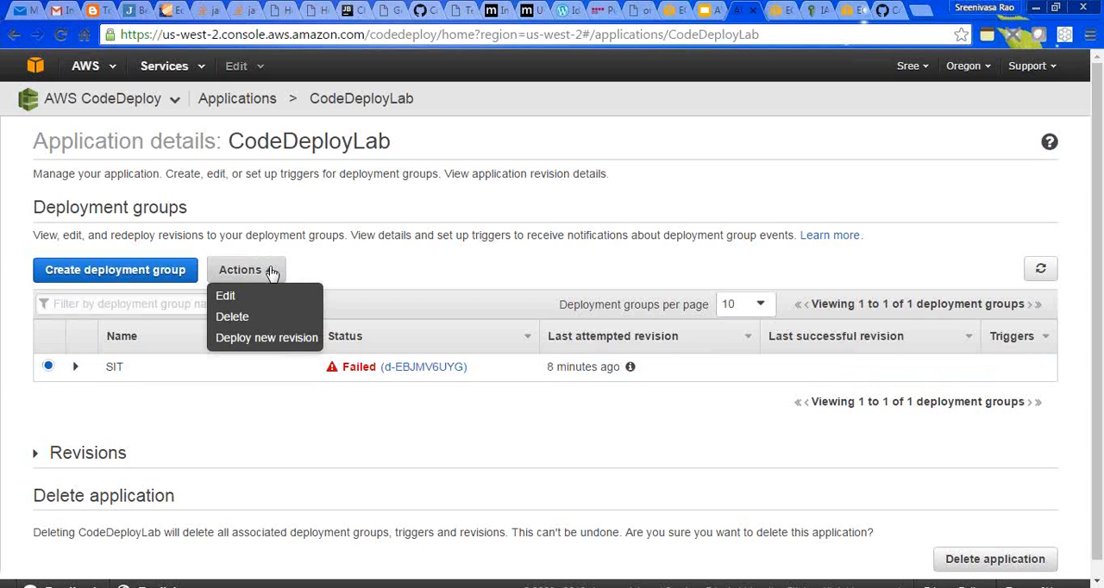
click(265, 339)
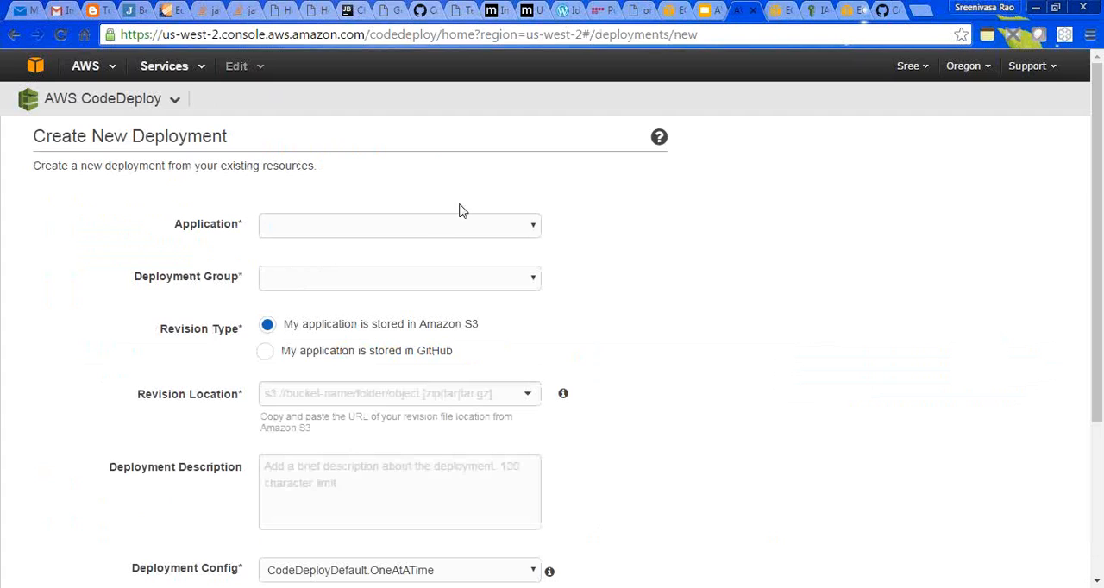
- Set the new deployment's application to CodeDeployLab, its deployment group to SIT and its revision type to GitHub
click(521, 229)
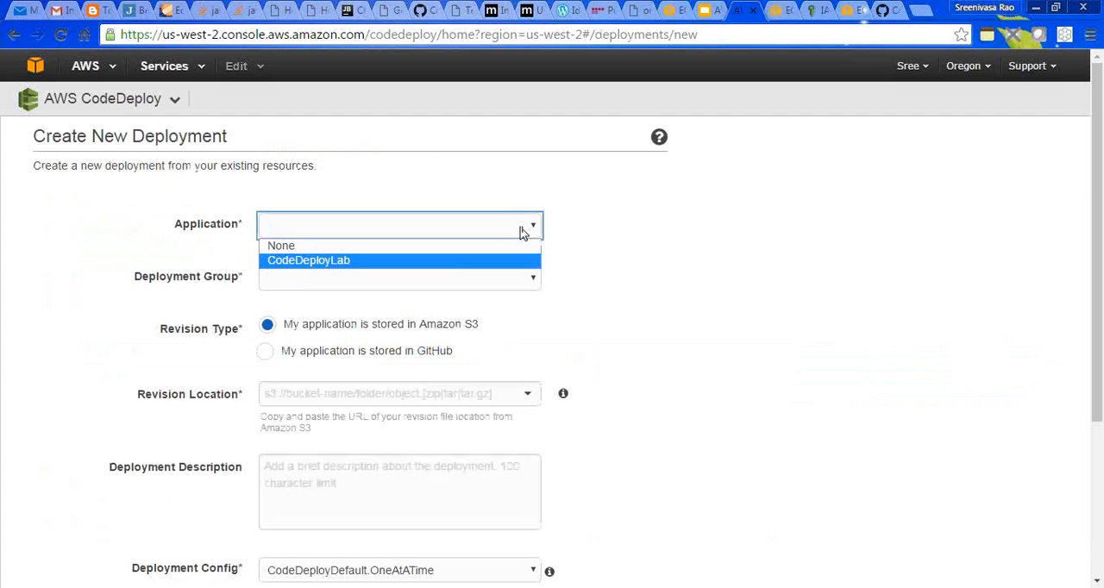
click(448, 263)
click(363, 280)
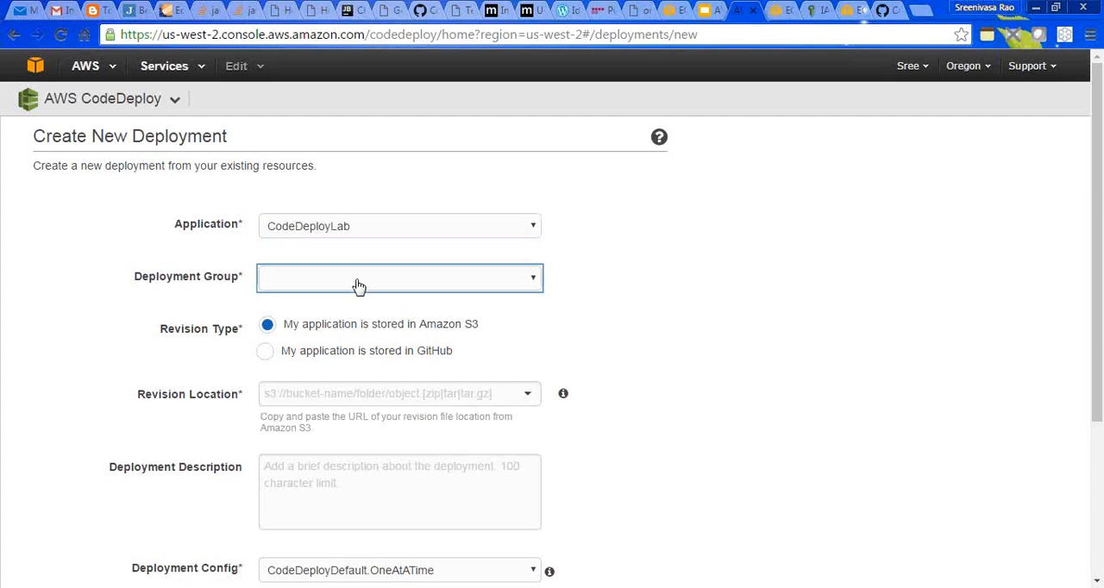
click(341, 314)
click(267, 352)
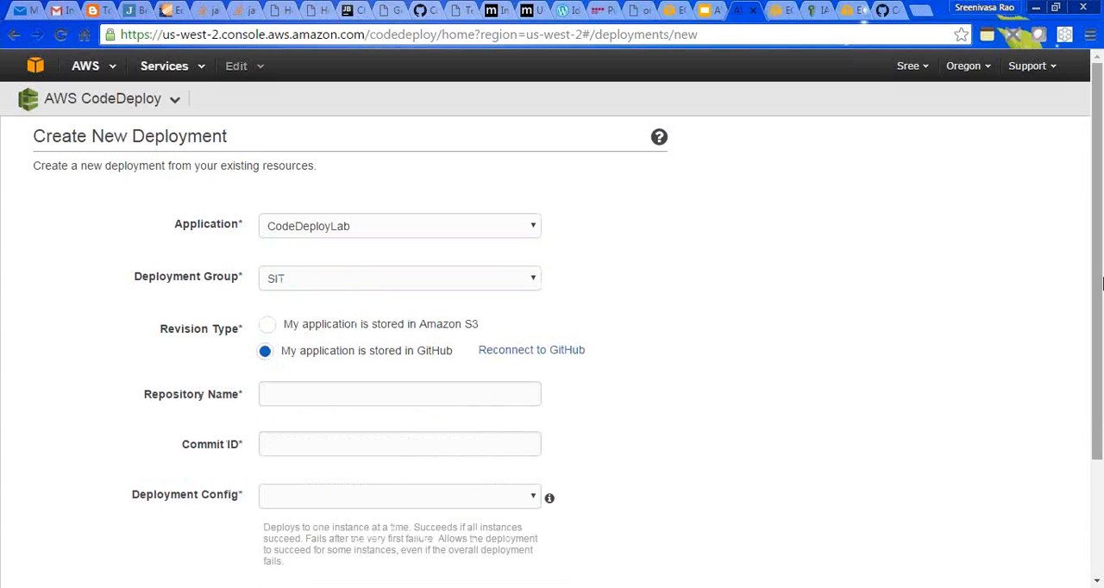
- Copy the full name of the aws-codedeploy-lab repository from GitHub and enter it as the deployment's repository name
drag(1099, 293, 1099, 392)
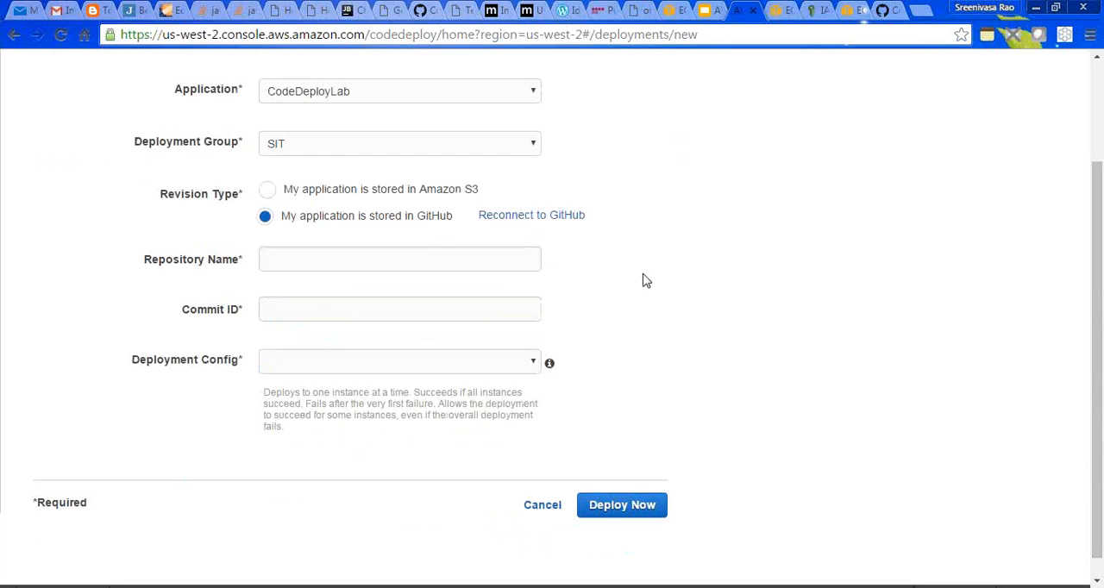
click(319, 261)
key(ctrl+v)
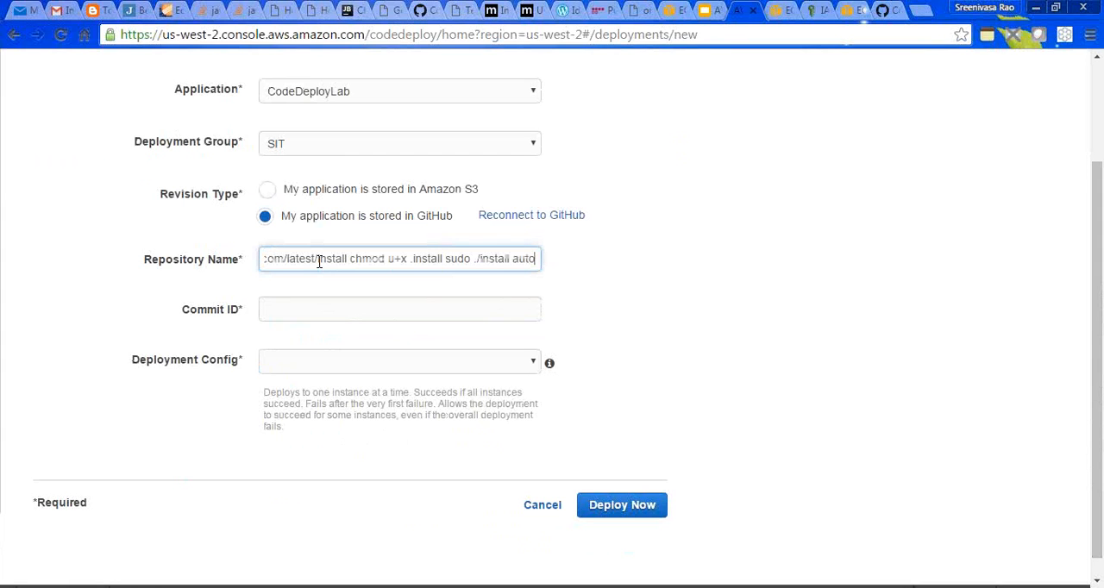
key(ctrl+z)
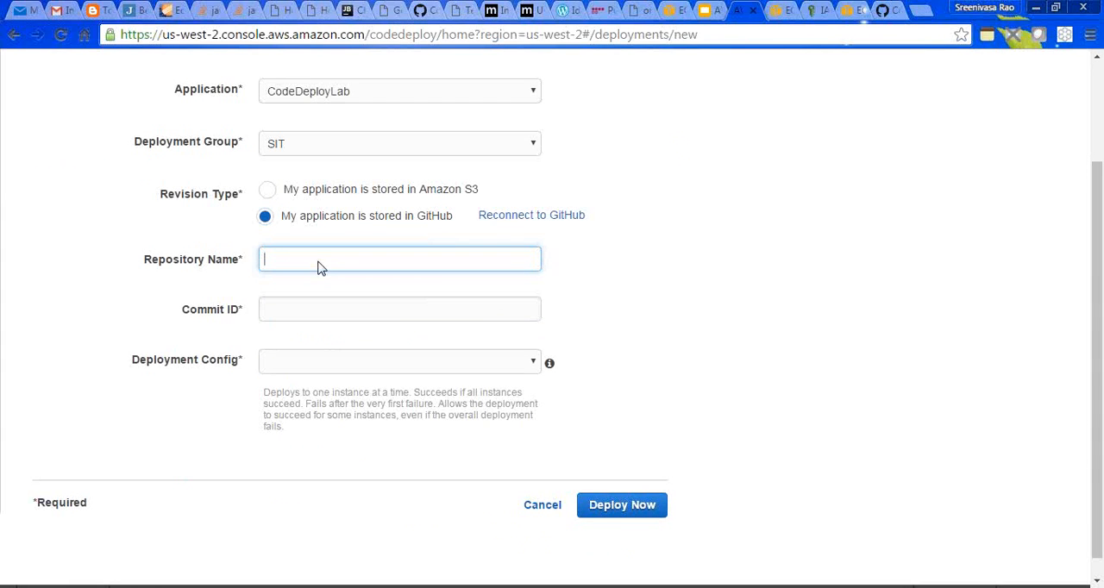
click(890, 12)
drag(403, 127, 154, 114)
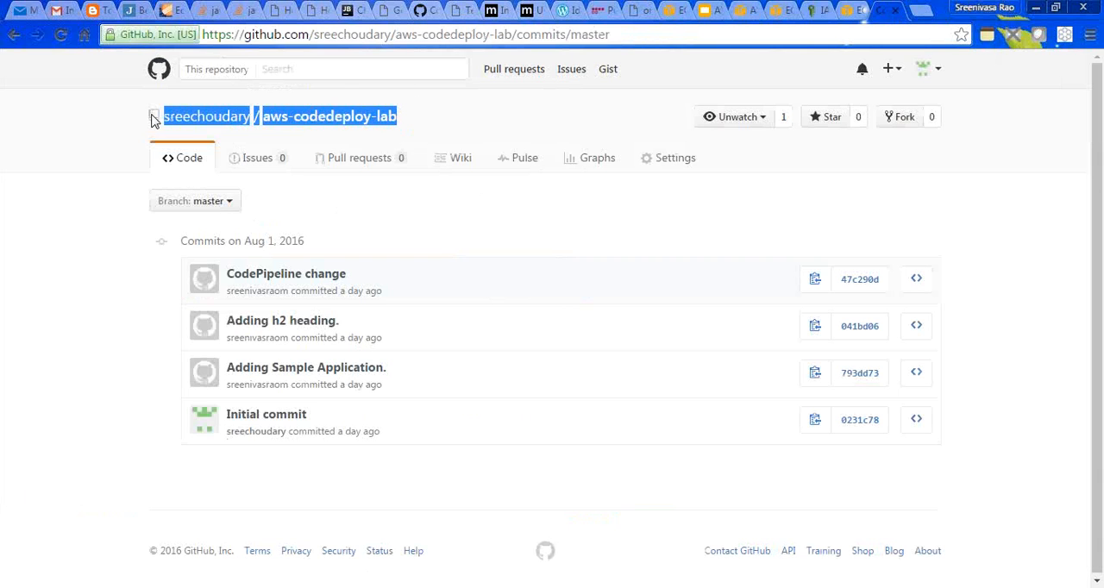
click(775, 10)
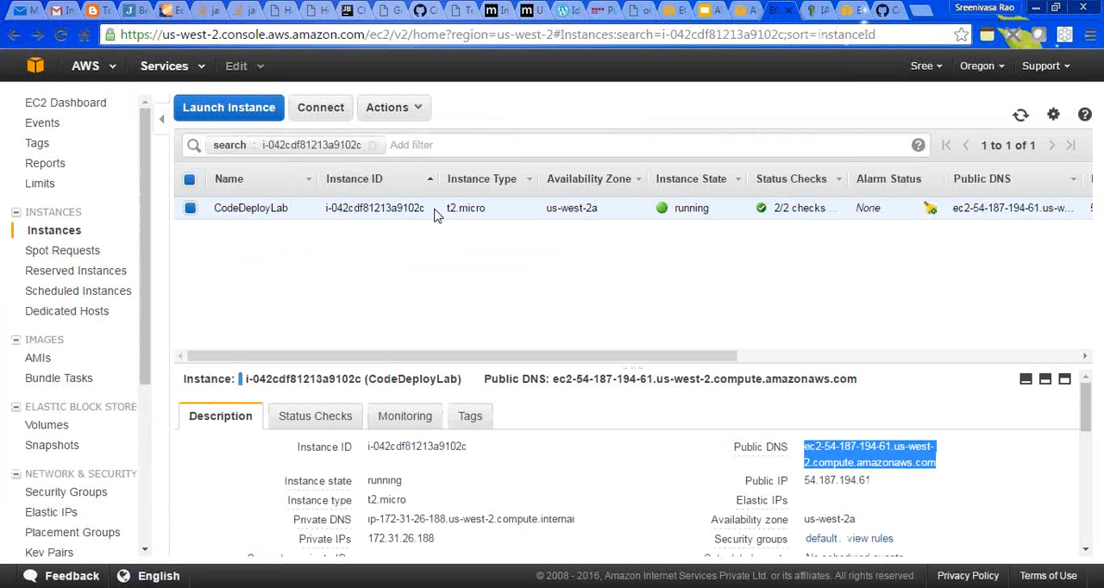
click(735, 10)
text(sreechoudary/aws-codedeploy-lab)
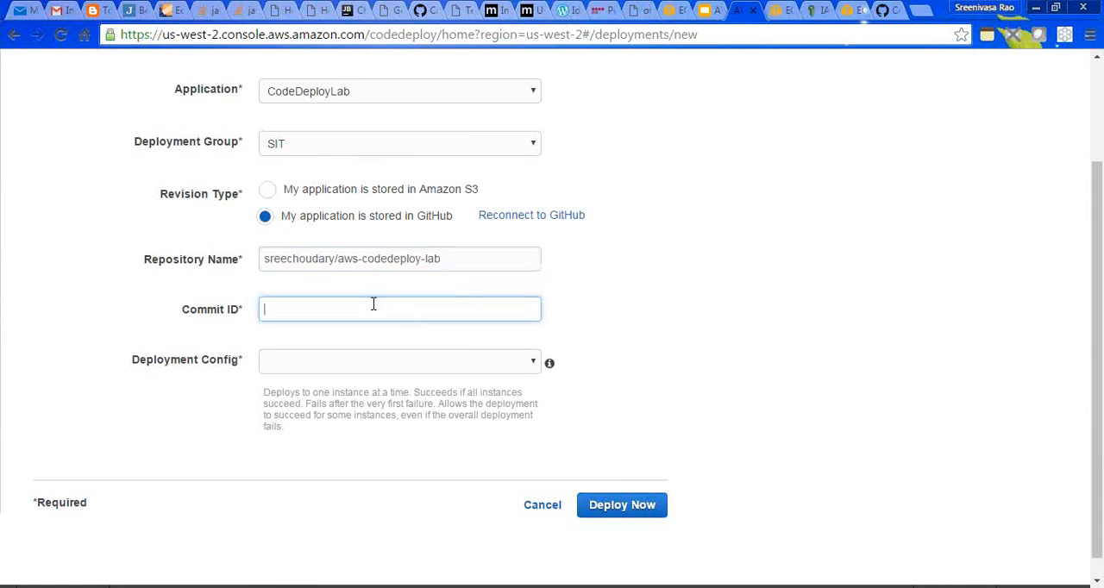
- Copy the full commit ID of "Adding Sample Application." (793dd73) from GitHub and enter it as the deployment's commit ID
click(886, 12)
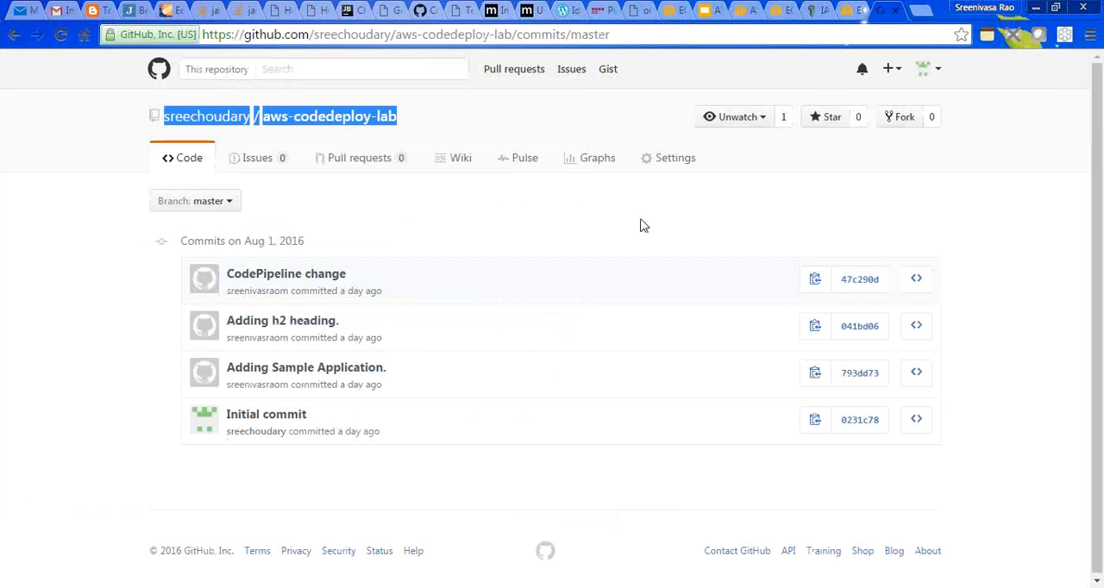
click(815, 372)
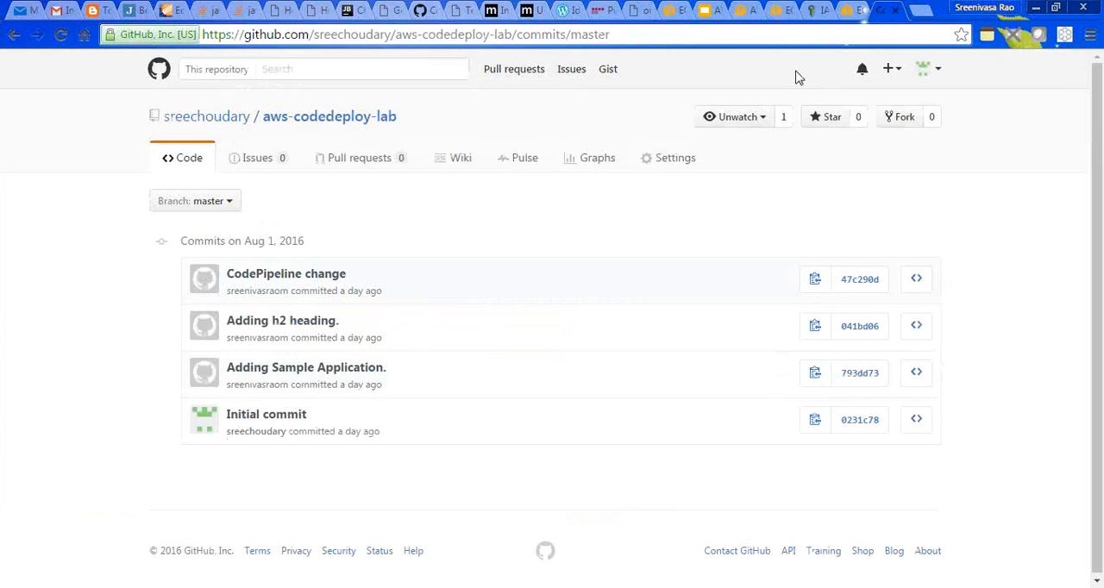
click(743, 10)
text(793dd73f3808958ba9c60dc03aa1e6dac3ad270d)
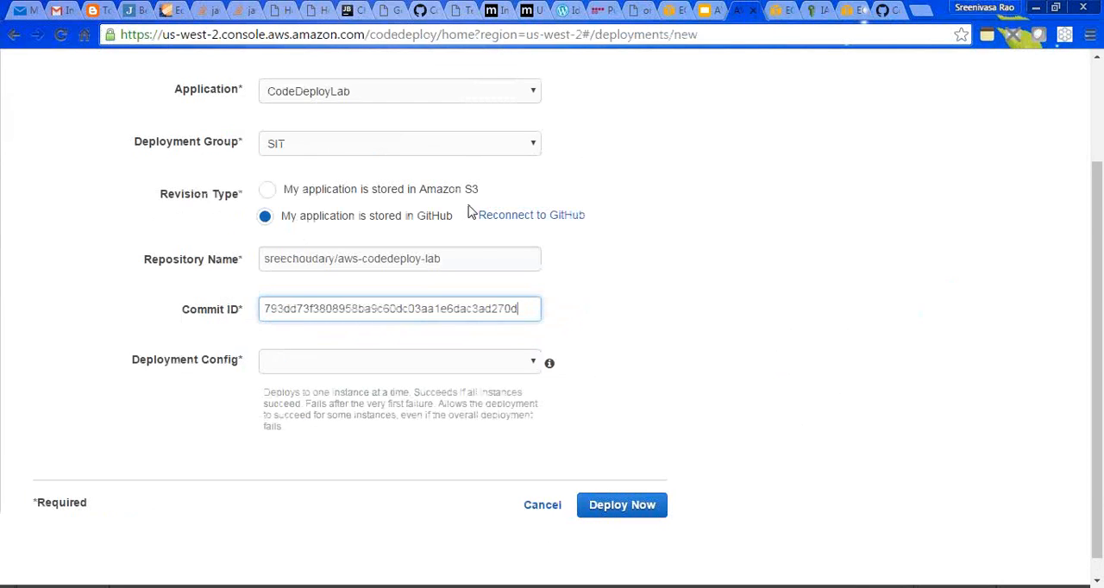
- Choose CodeDeployDefault.OneAtATime as the deployment configuration and launch the deployment
click(405, 361)
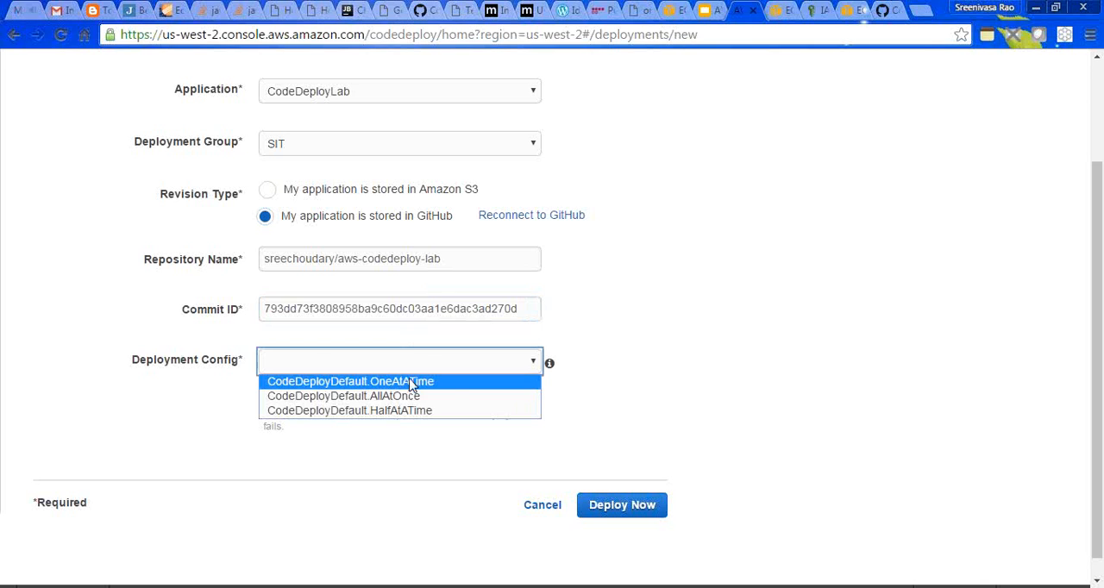
click(411, 382)
click(627, 509)
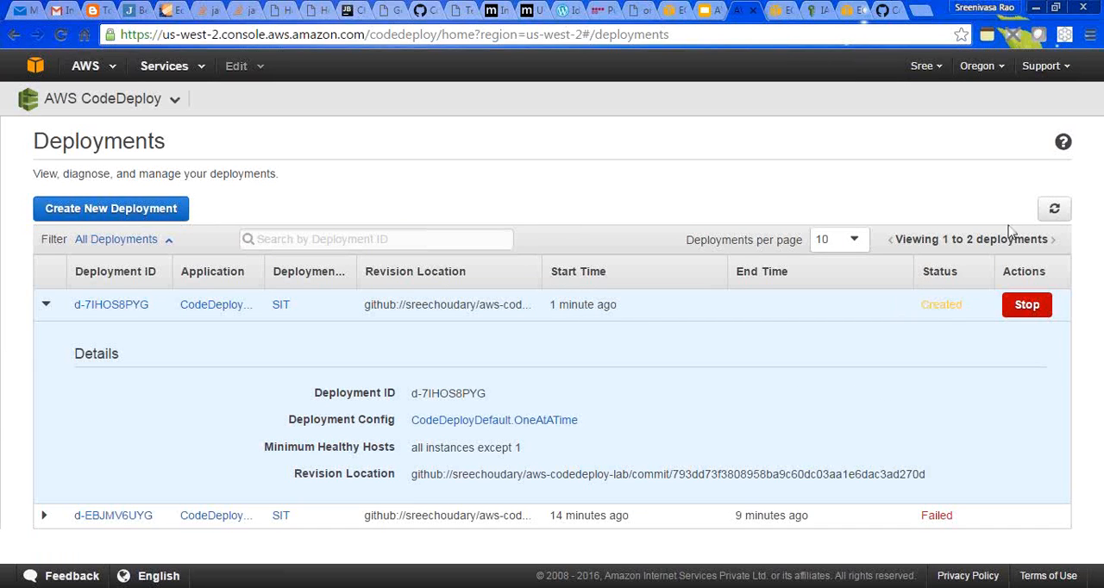
- Refresh the deployments list and examine the newest deployment's instance progress and minimum healthy hosts
click(1052, 211)
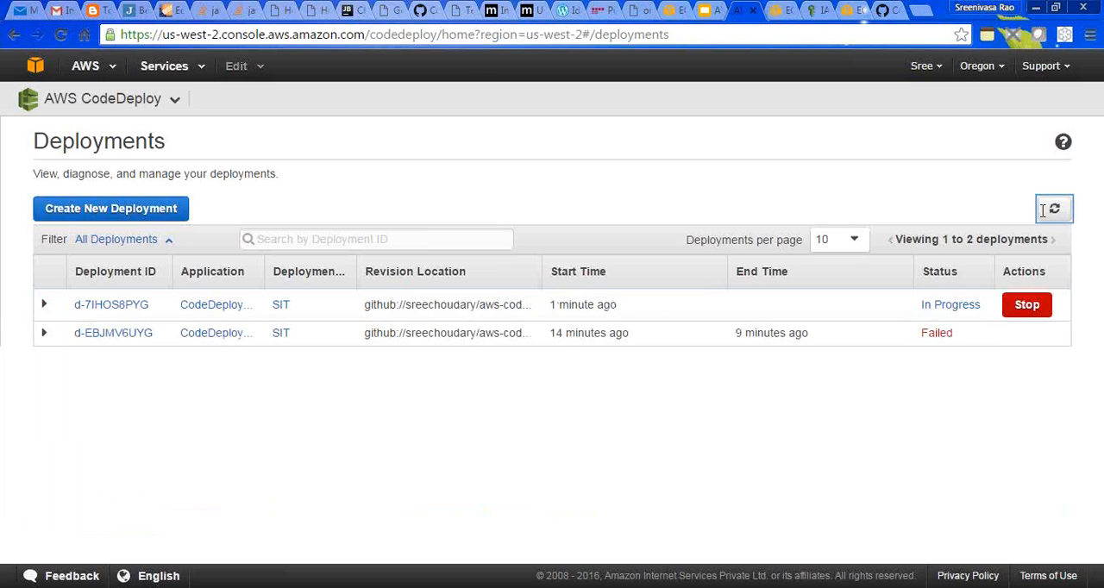
click(1053, 210)
click(1053, 212)
click(1053, 212)
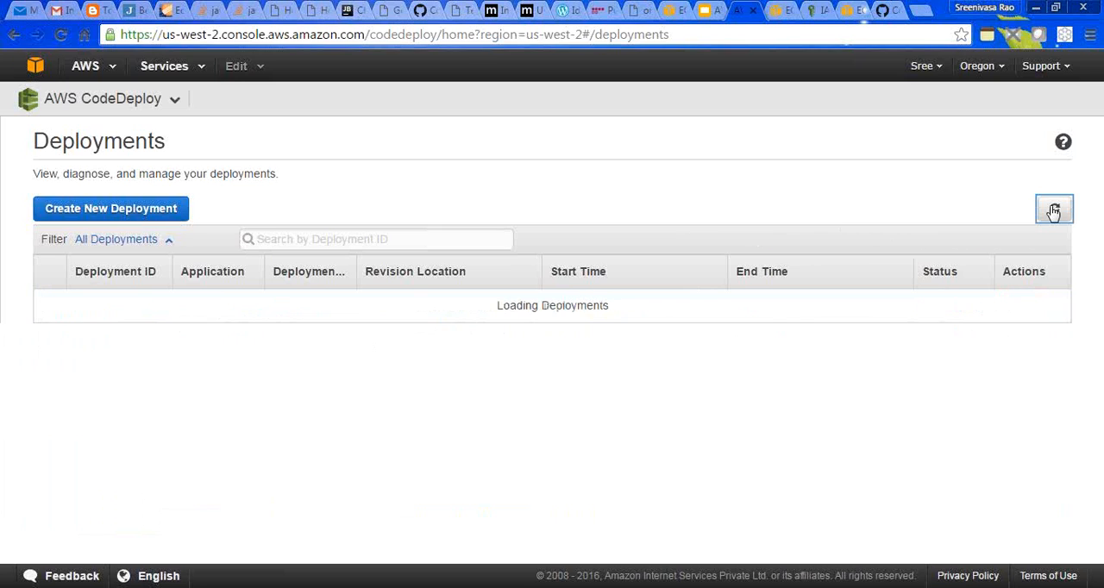
click(1053, 211)
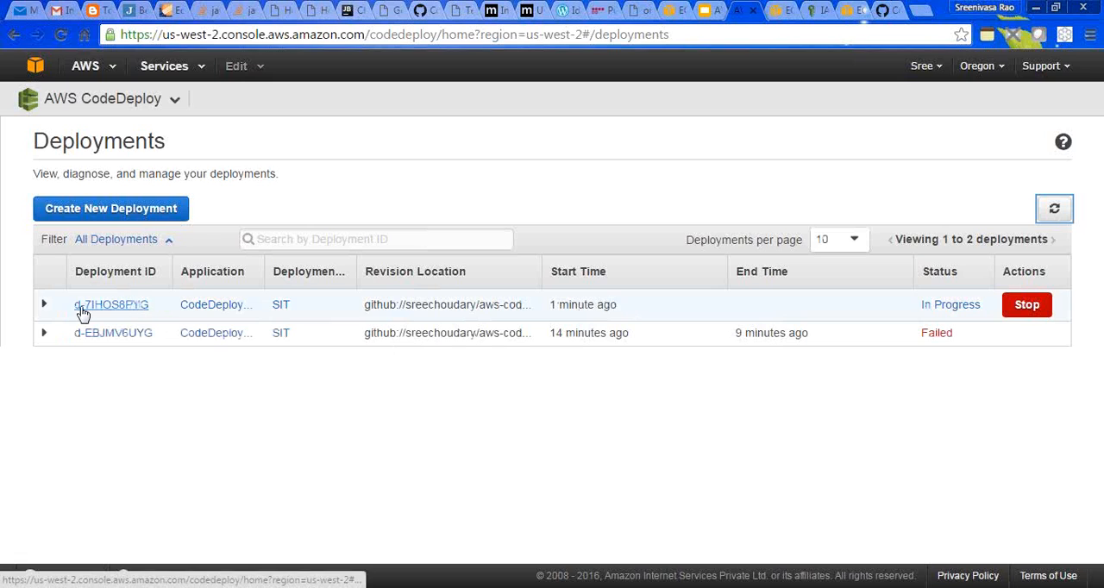
click(45, 306)
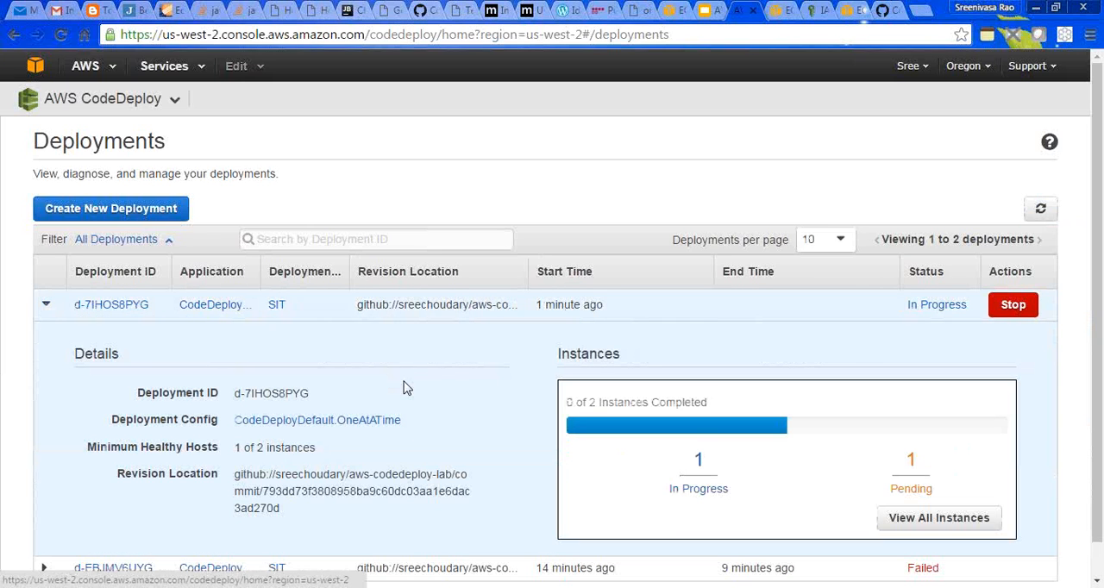
scroll(1097, 349, down, 1)
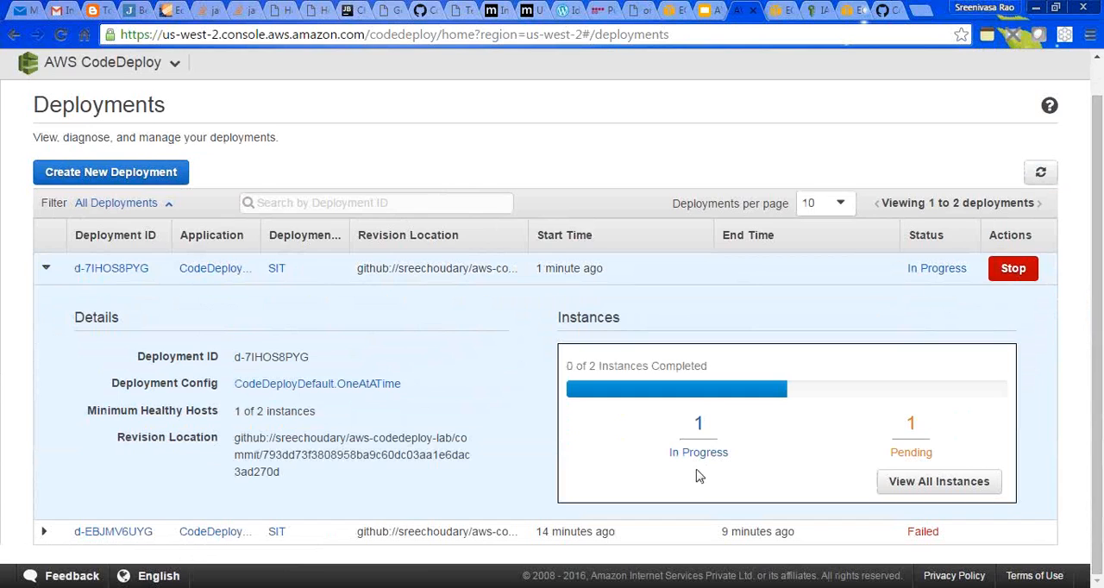
mouse_move(98, 414)
mouse_down()
mouse_move(229, 398)
mouse_move(336, 426)
mouse_up()
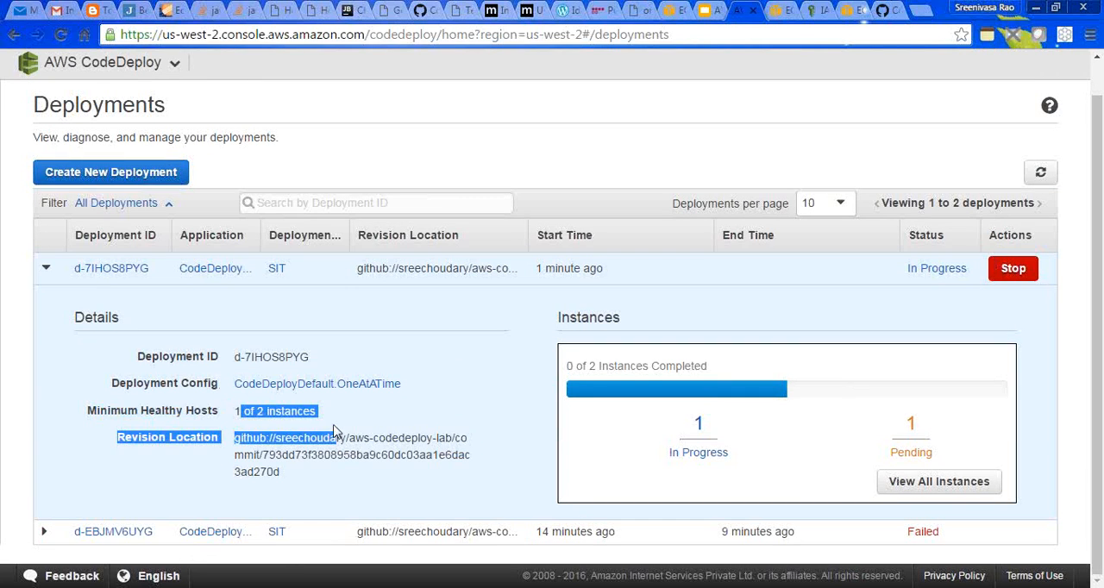
click(336, 429)
drag(236, 413, 303, 413)
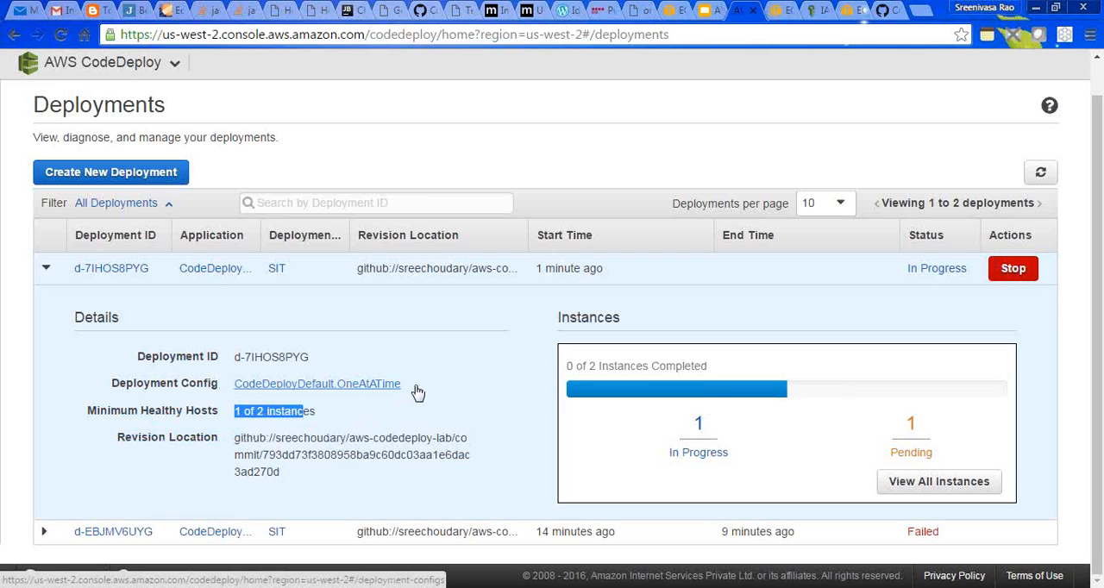
- Refresh the deployments list repeatedly to check the status of the newest deployment
click(1040, 174)
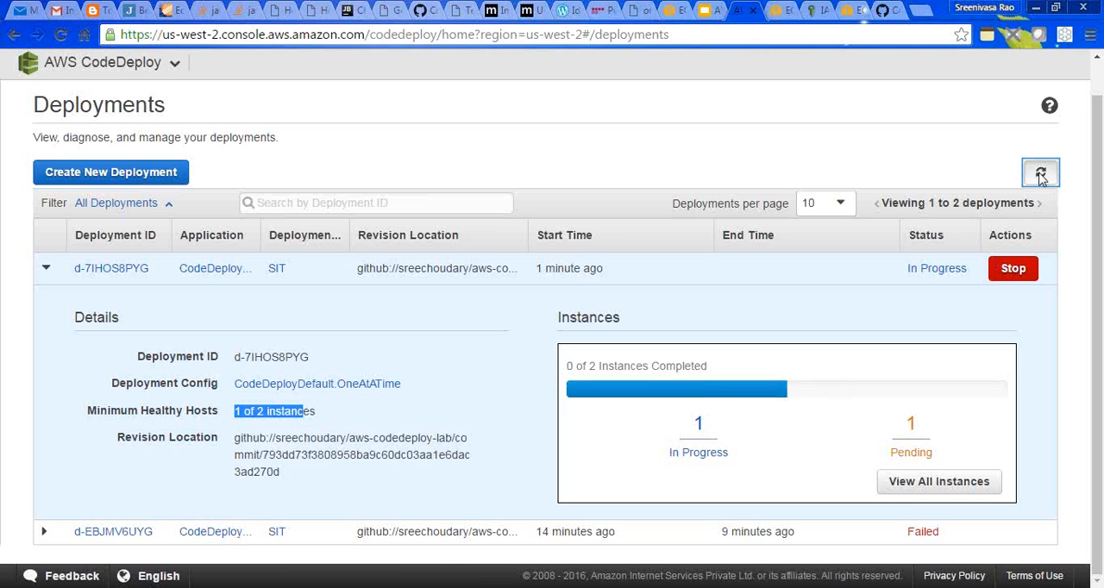
click(1053, 210)
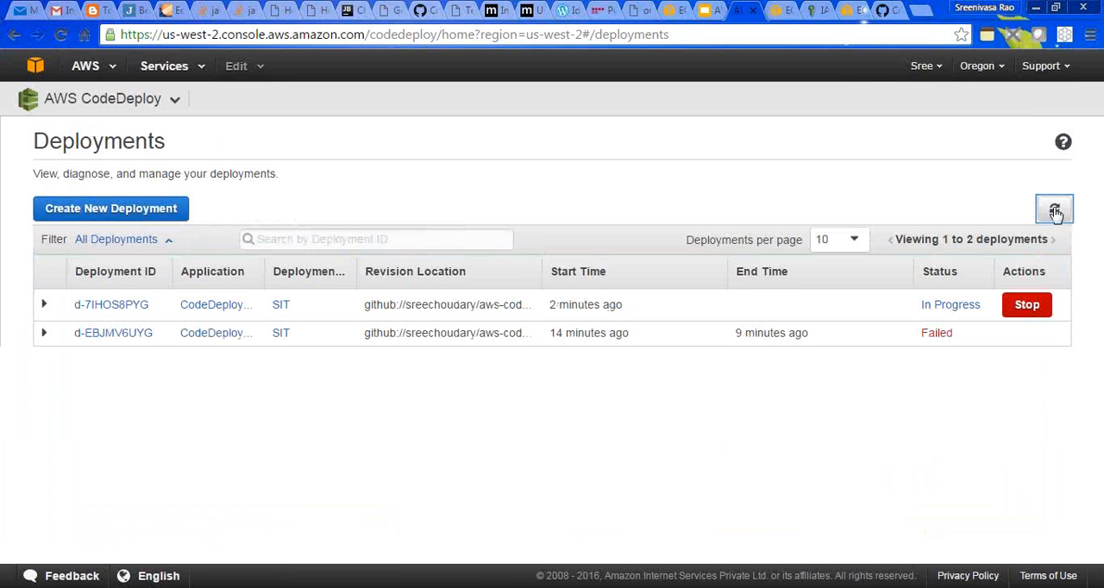
click(1055, 212)
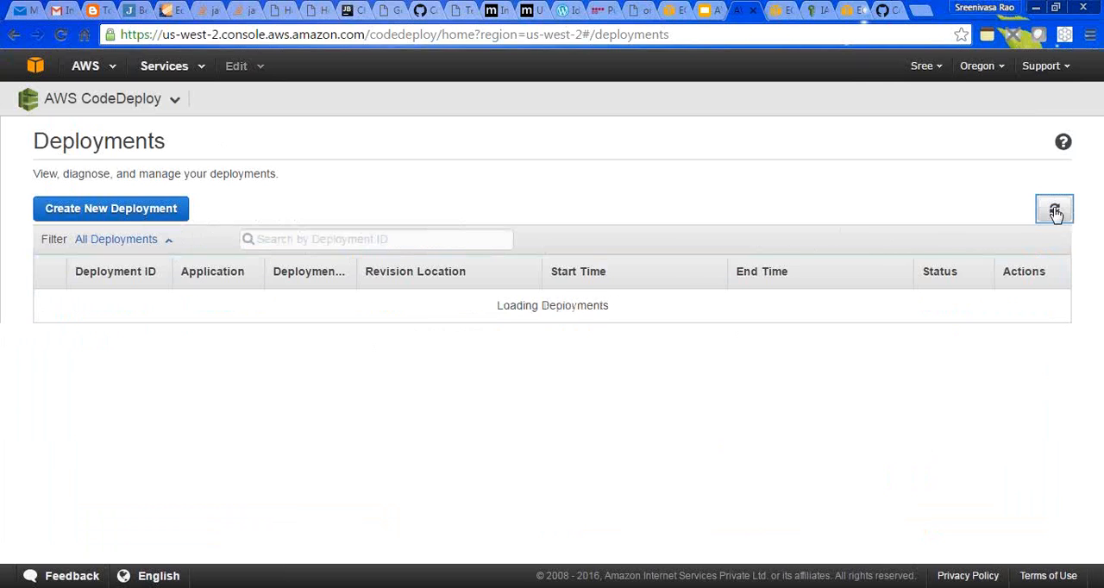
click(1054, 212)
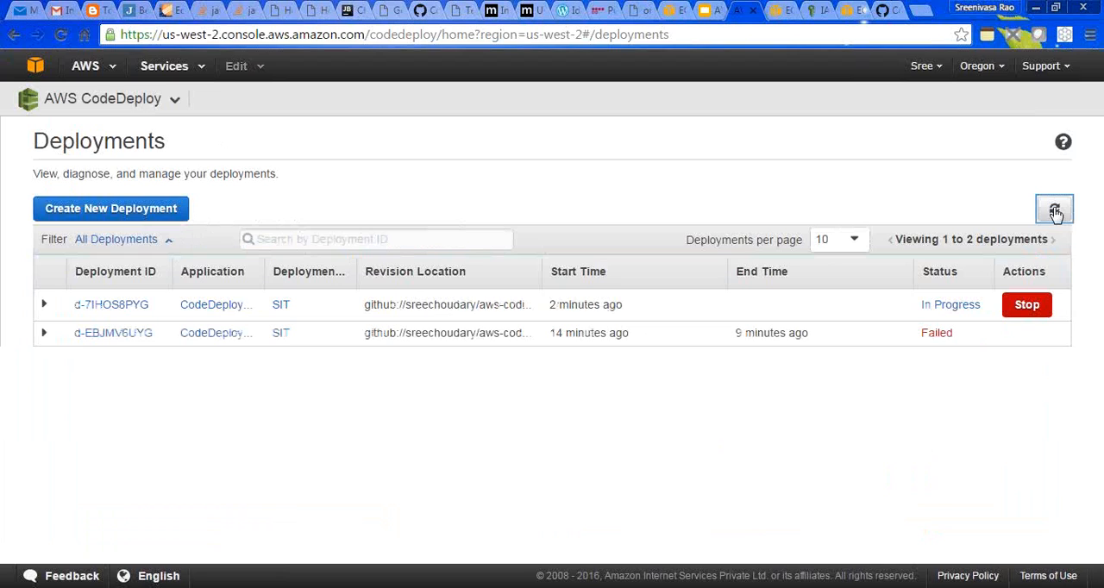
- Refresh the deployments list repeatedly, and expand the newest deployment to examine its instance progress
click(1054, 212)
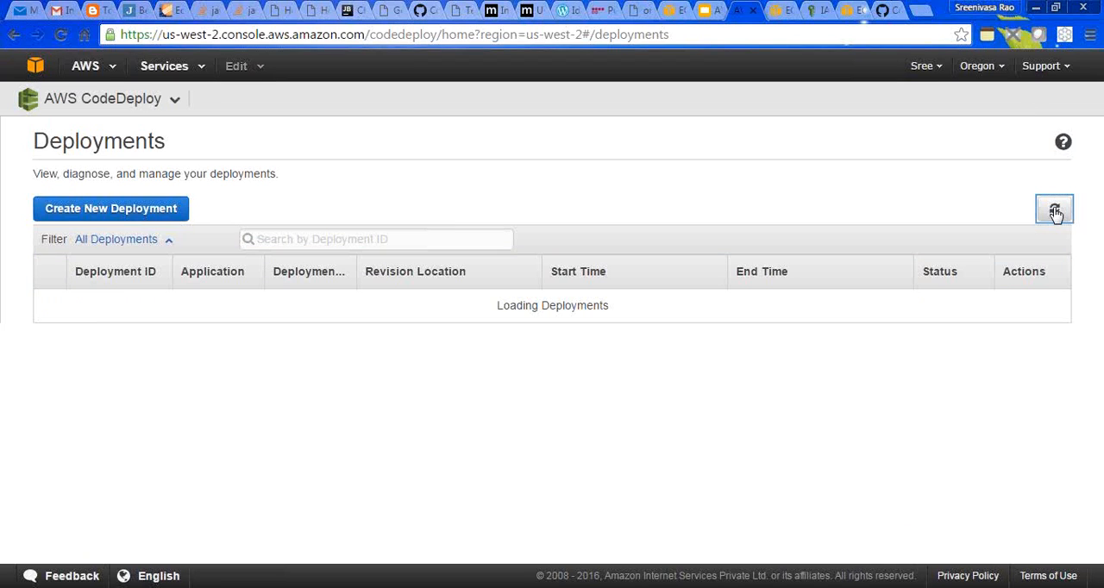
click(1055, 213)
click(1055, 212)
click(1055, 212)
click(1054, 212)
click(1054, 213)
click(1054, 212)
click(1054, 212)
click(1054, 212)
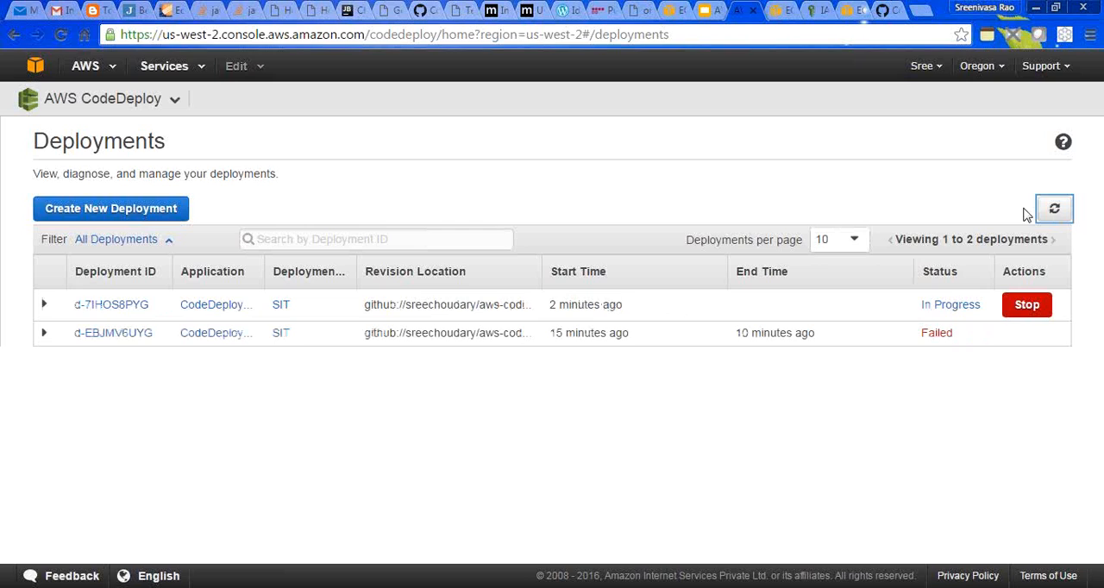
click(45, 306)
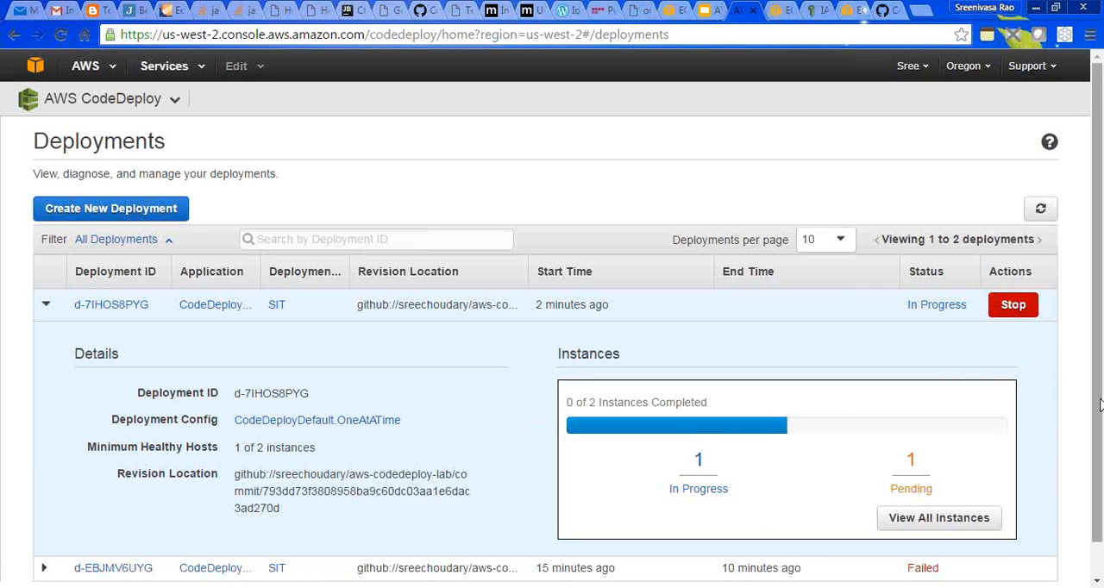
drag(1098, 412, 1100, 466)
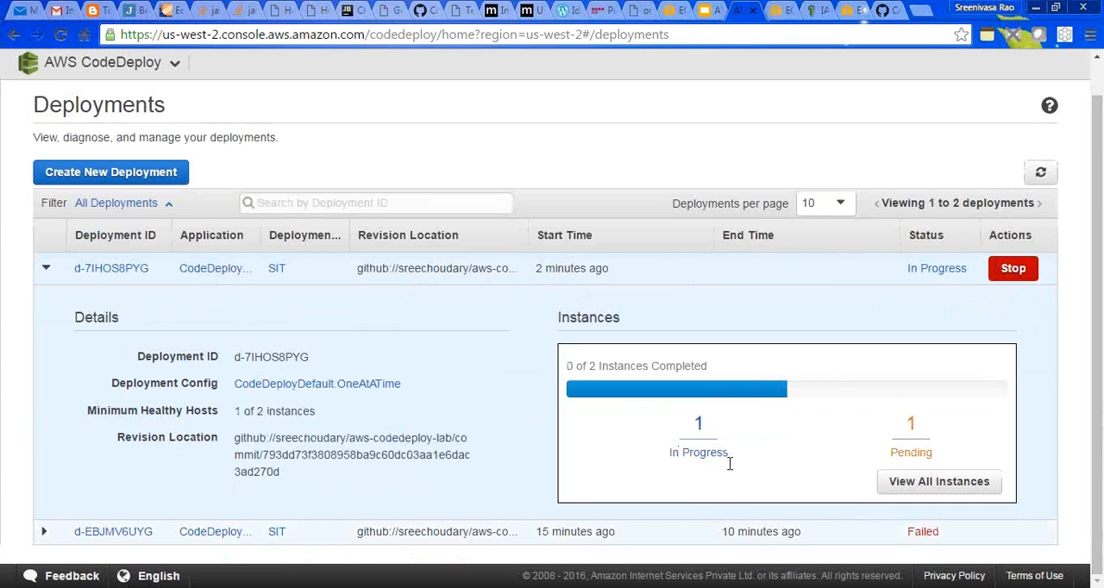
- Switch to the PuTTY terminal of the EC2 instance and clear its screen
key(alt+Tab)
text(clear)
key(Return)
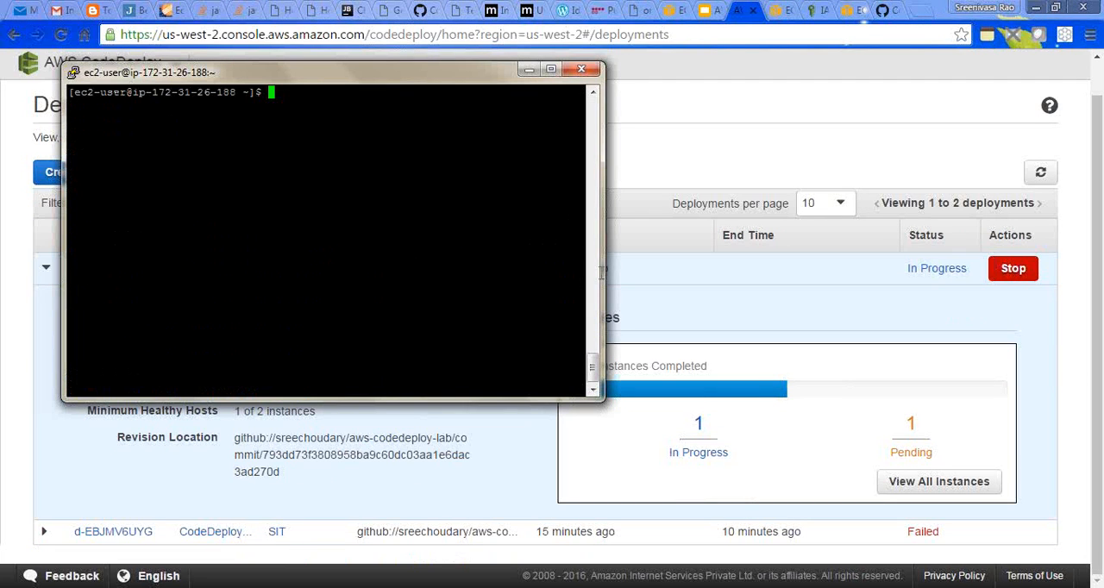
text(cd /va)
text(r/)
text(lo)
text(g/)
text(no)
key(BackSpace)
key(BackSpace)
key(BackSpace)
key(BackSpace)
key(BackSpace)
key(BackSpace)
key(BackSpace)
key(BackSpace)
key(BackSpace)
key(BackSpace)
key(BackSpace)
key(BackSpace)
key(BackSpace)
key(BackSpace)
text(l)
key(BackSpace)
- Search the instance for Node files by running "locate node" in the terminal
text(locate node)
key(Return)
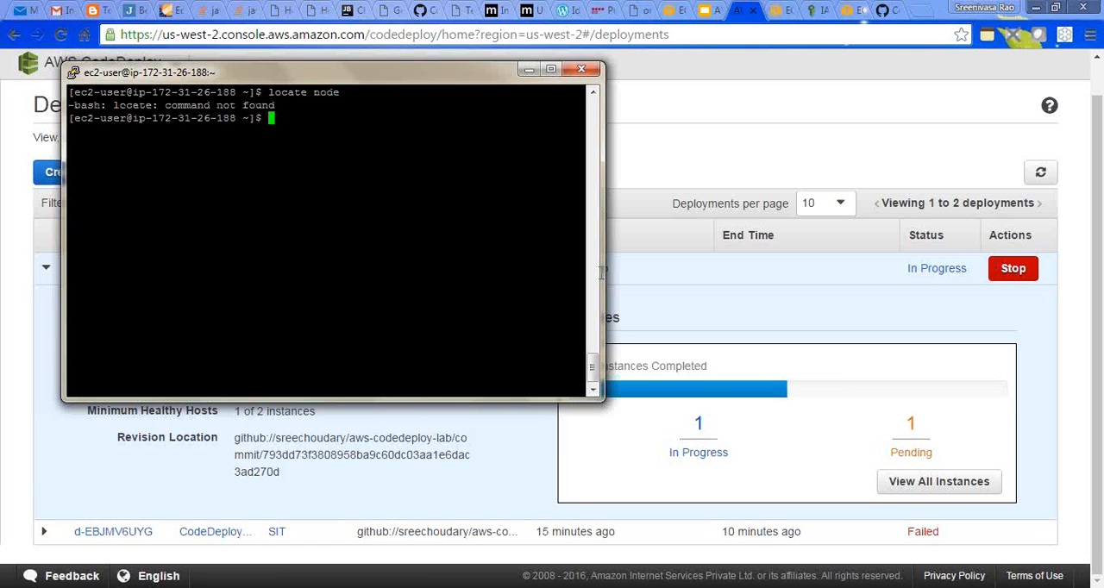
- Return to the CodeDeploy console in the browser and refresh the deployments list to check the newest deployment
click(801, 149)
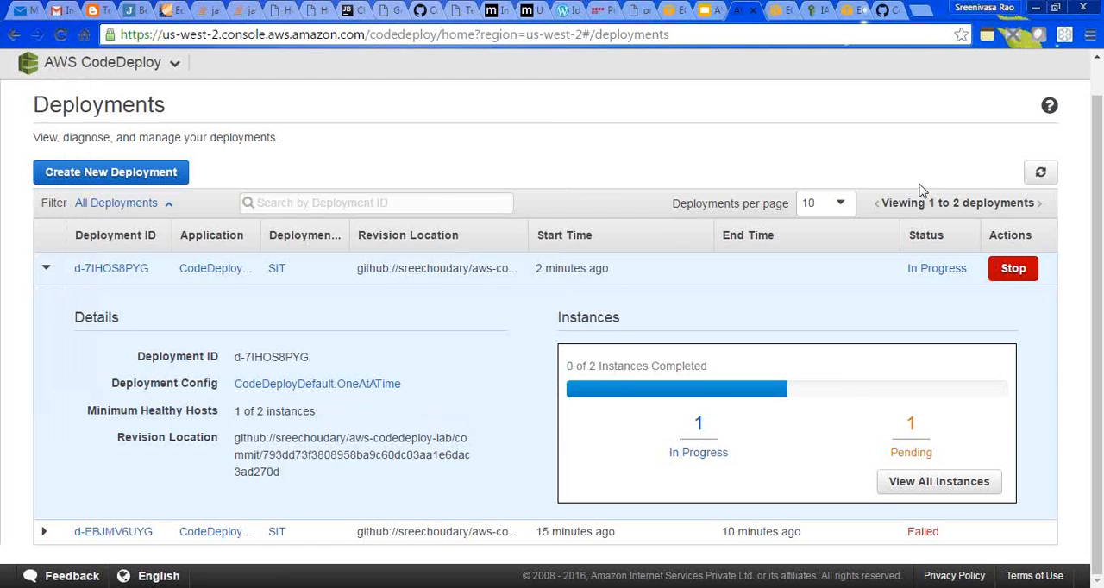
click(1040, 175)
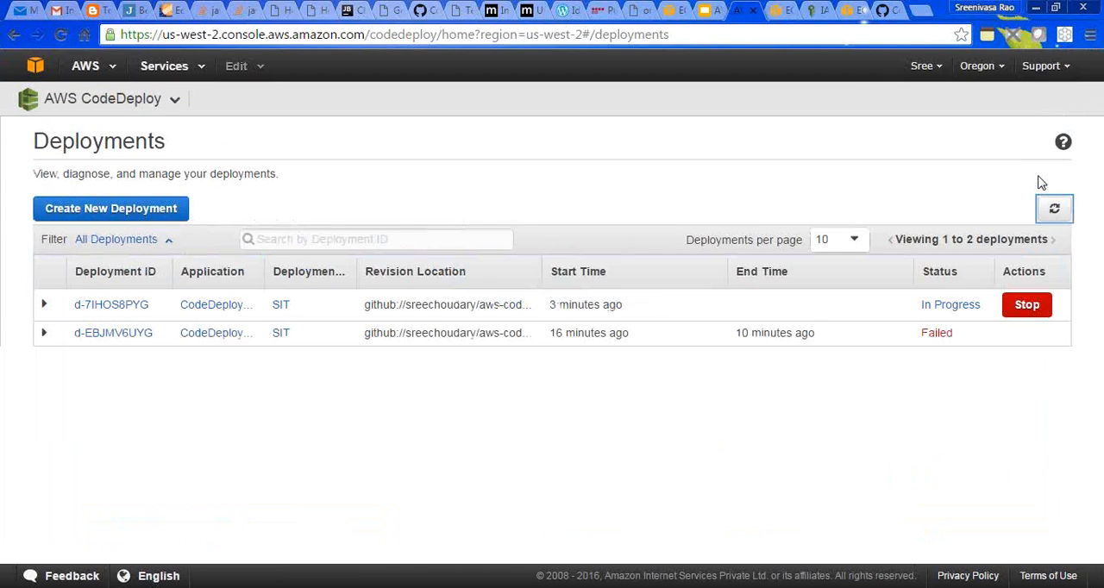
click(1057, 211)
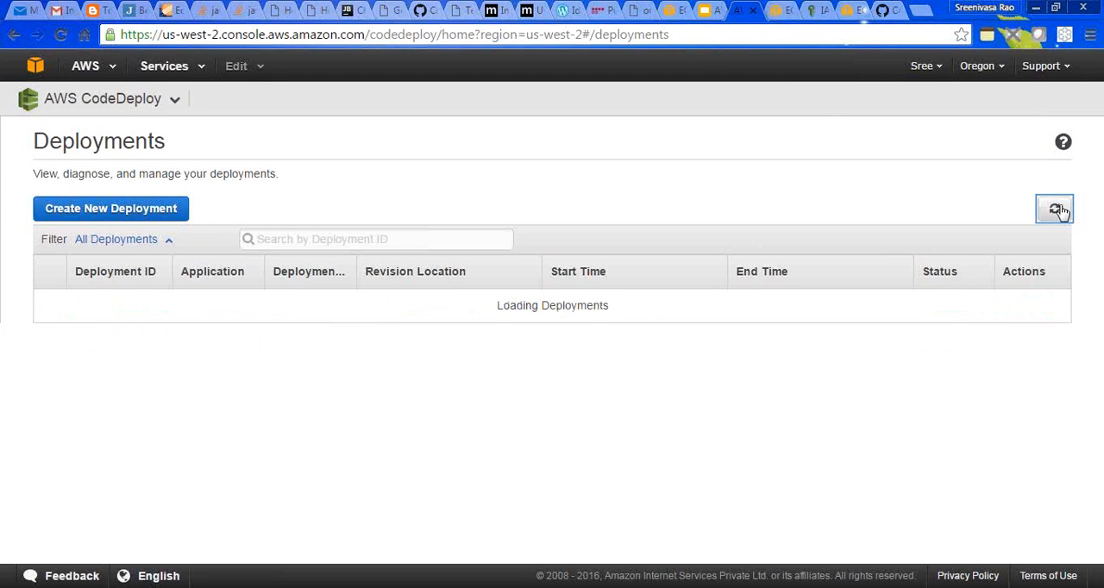
click(1057, 210)
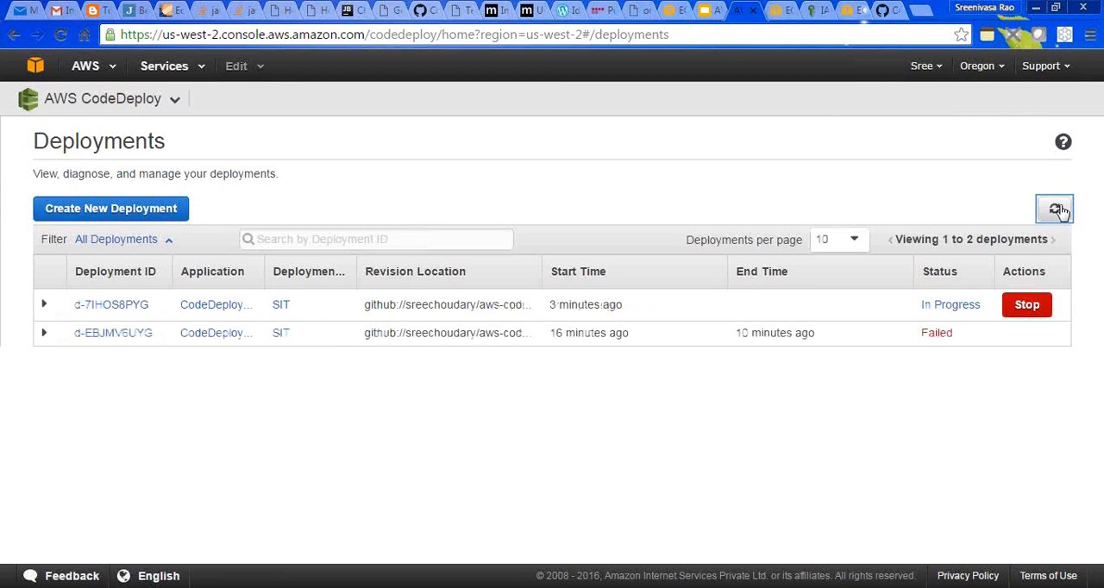
click(1057, 211)
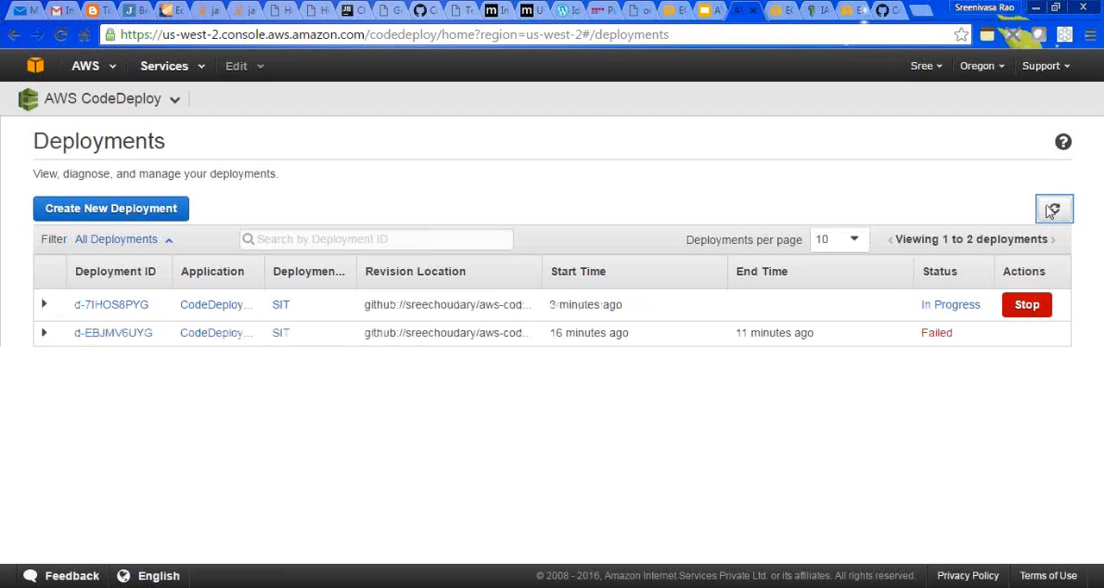
- Open the earlier failed deployment and review its error explanation and the status of its instances
click(101, 336)
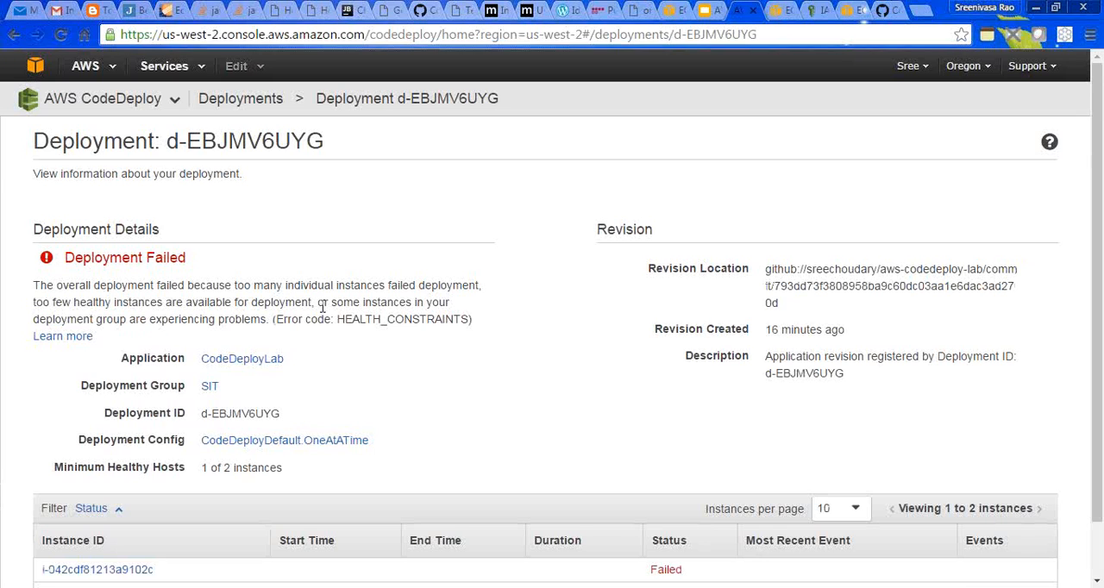
drag(1099, 357, 1098, 434)
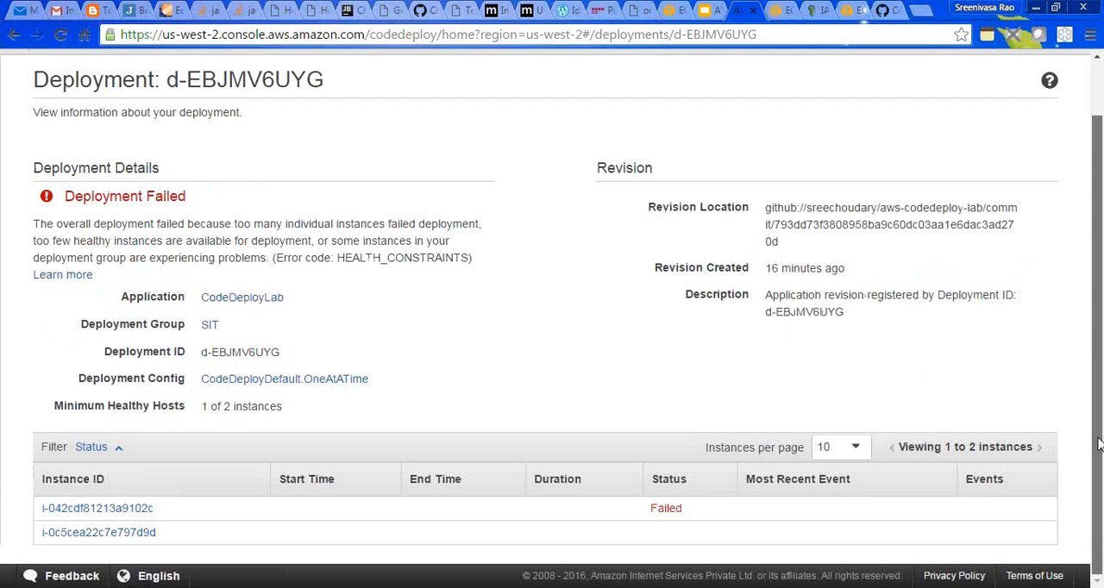
drag(1098, 442, 1090, 290)
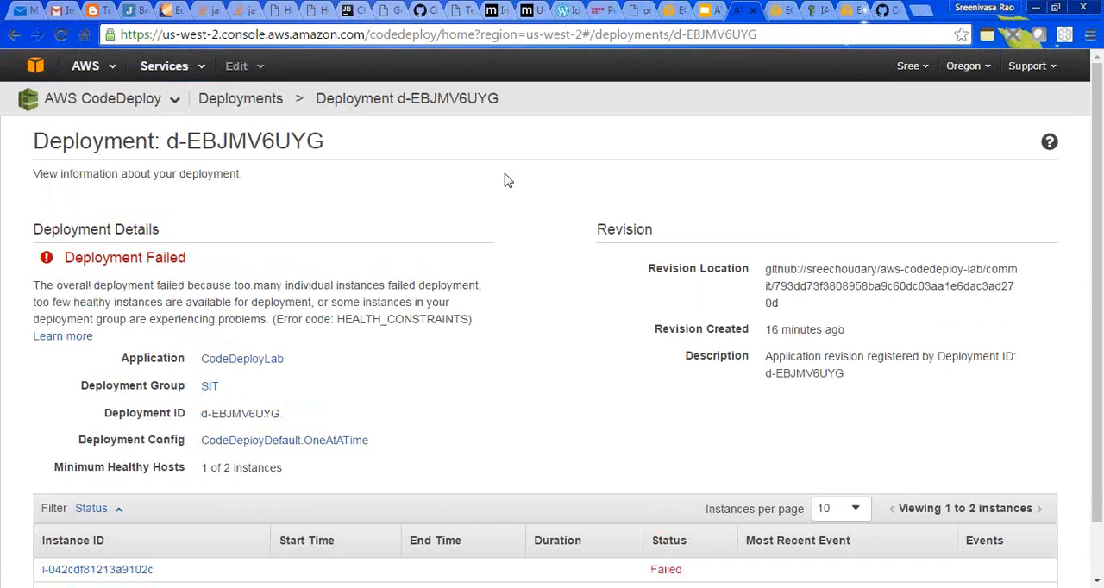
- Go back to the deployments list and refresh it several times to check the running deployment's status
click(276, 102)
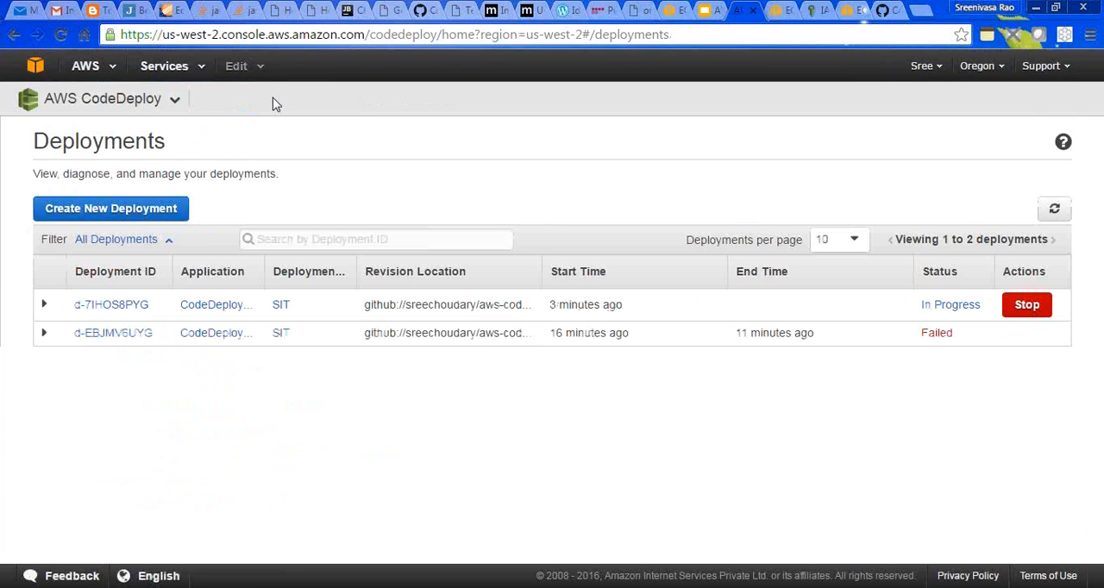
click(1055, 211)
click(1055, 210)
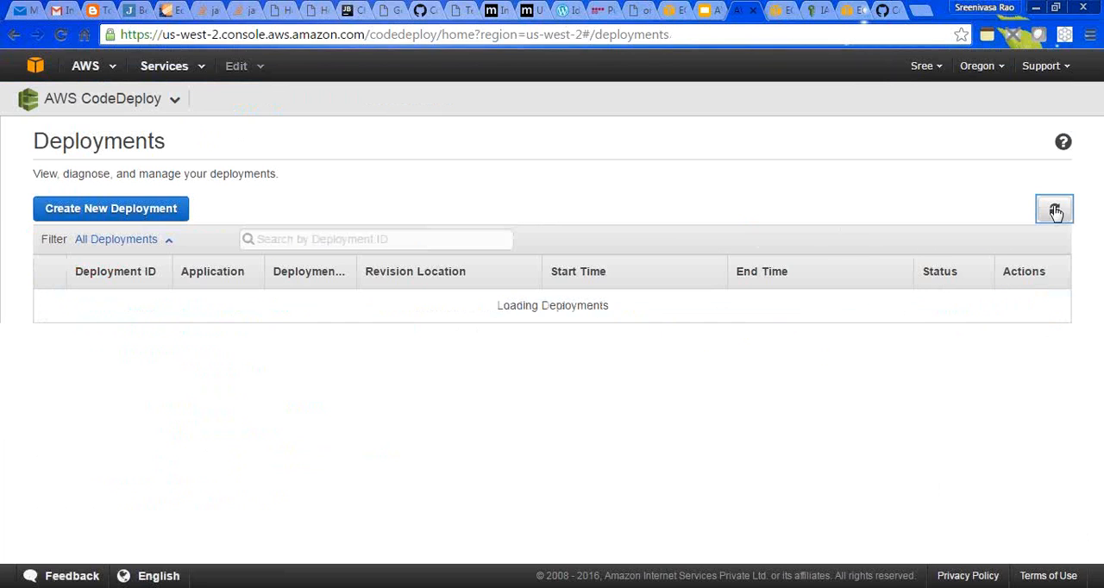
click(1055, 210)
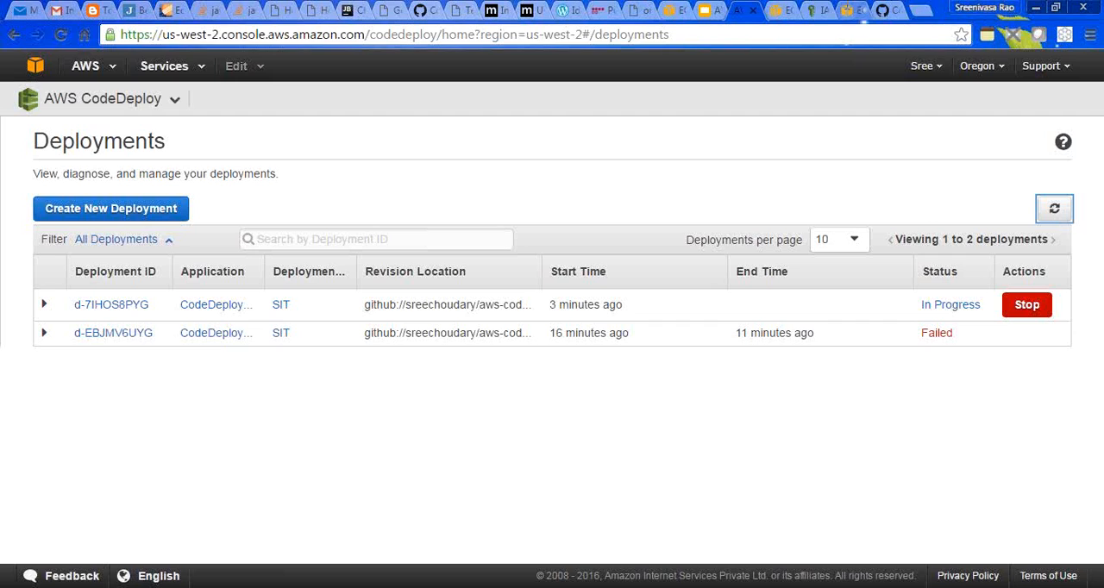
click(1055, 210)
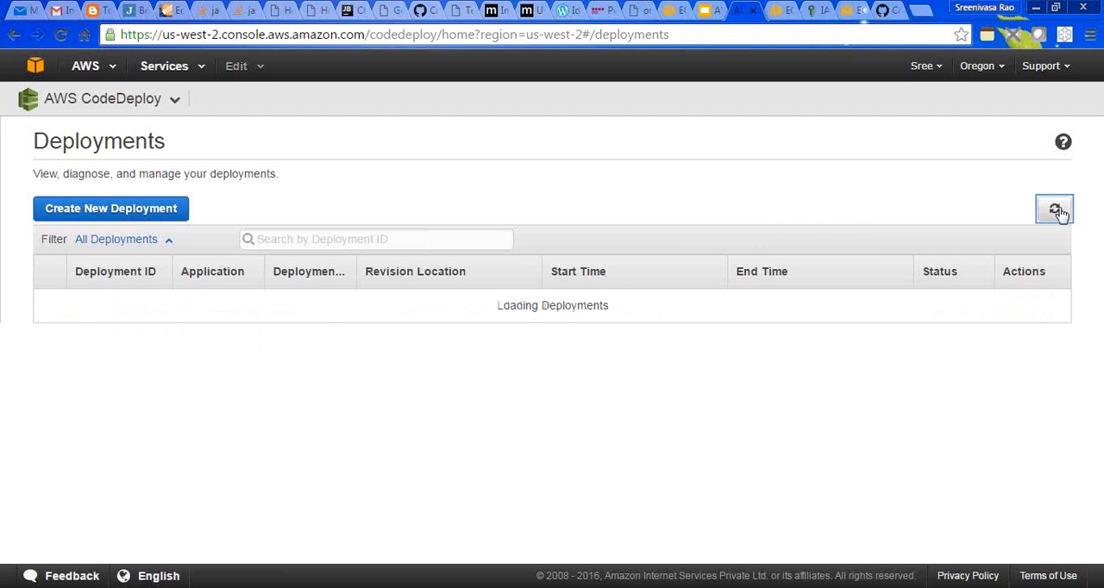
click(1055, 211)
- Show all instances in the EC2 console and examine the details of CodeDeployLab instance i-0c5cea22c7e797d9d
click(776, 10)
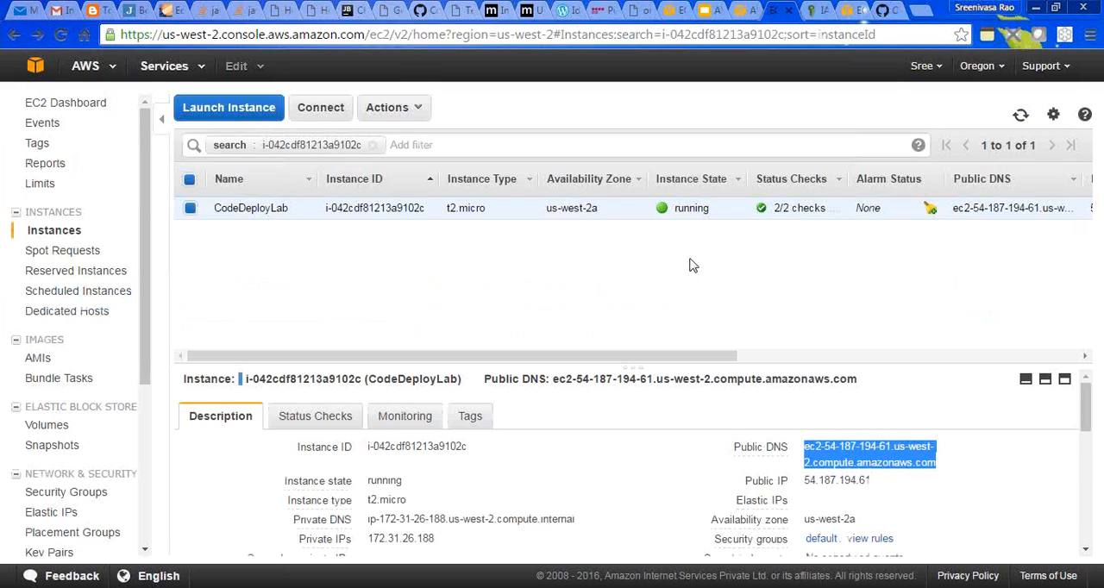
click(1020, 116)
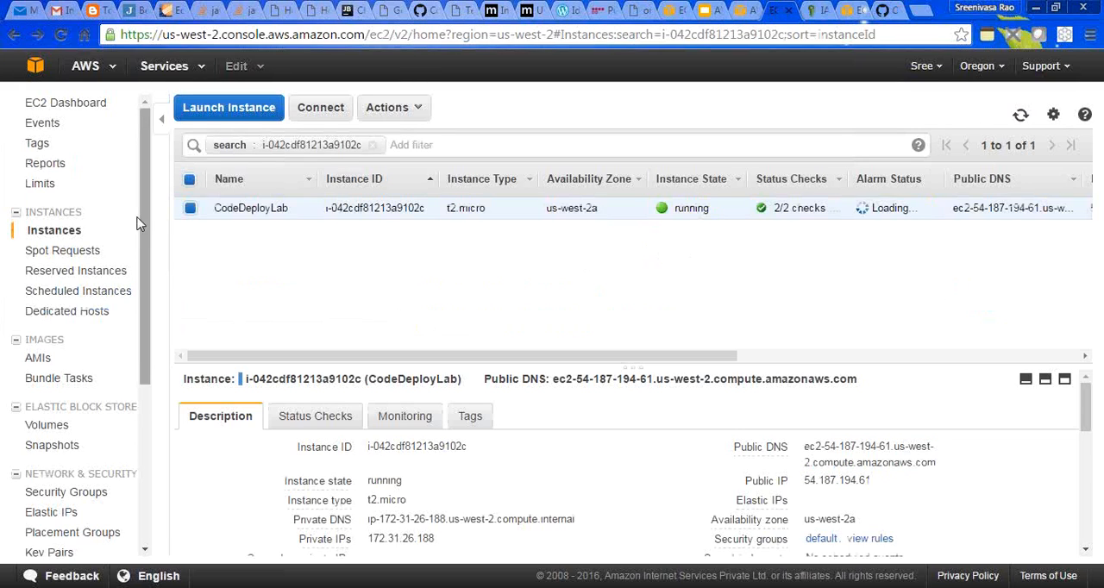
click(53, 230)
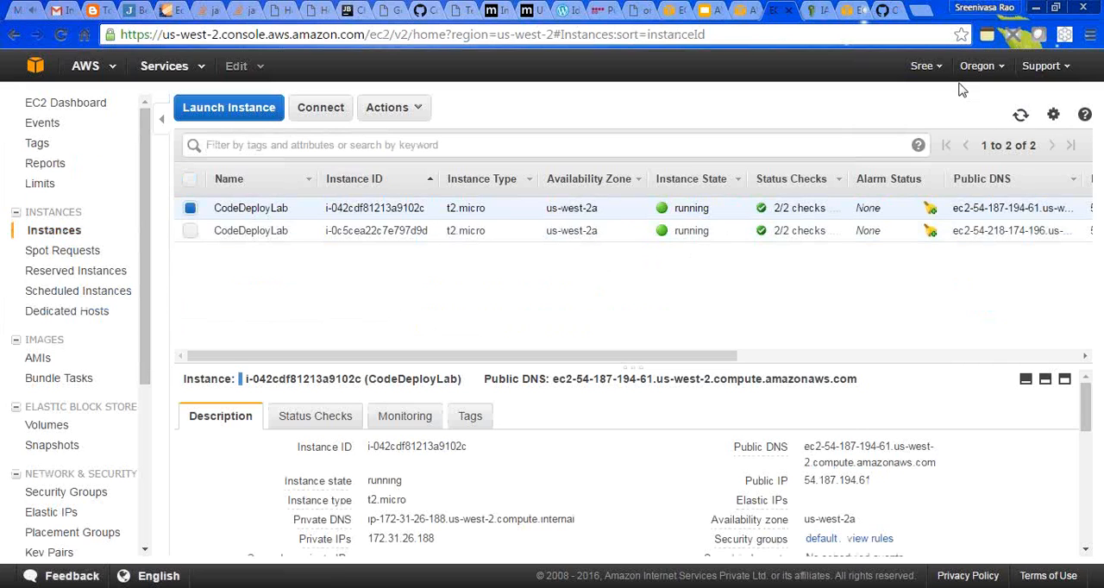
click(1020, 115)
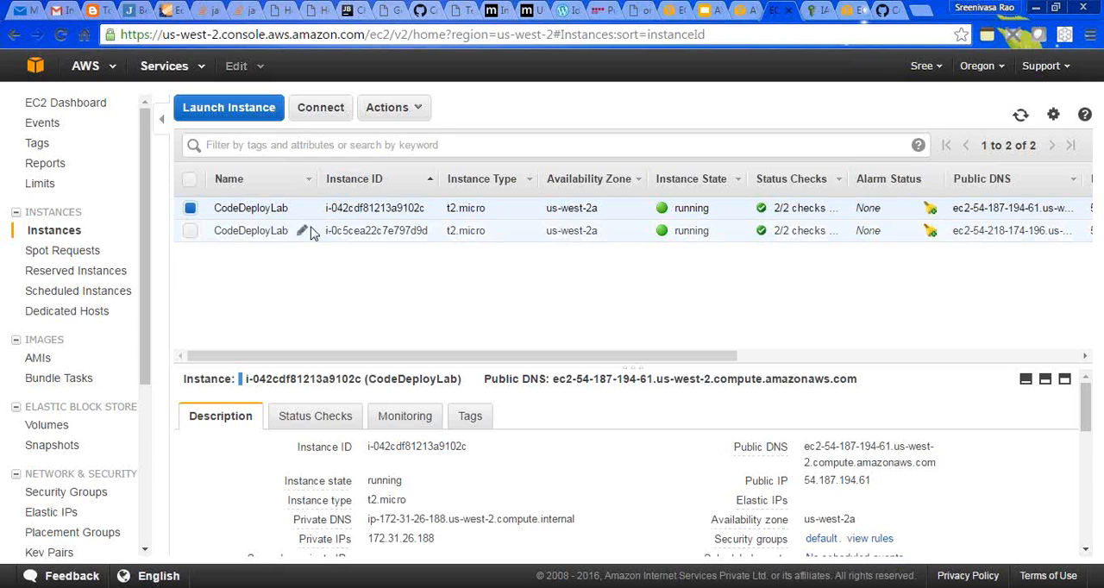
click(538, 234)
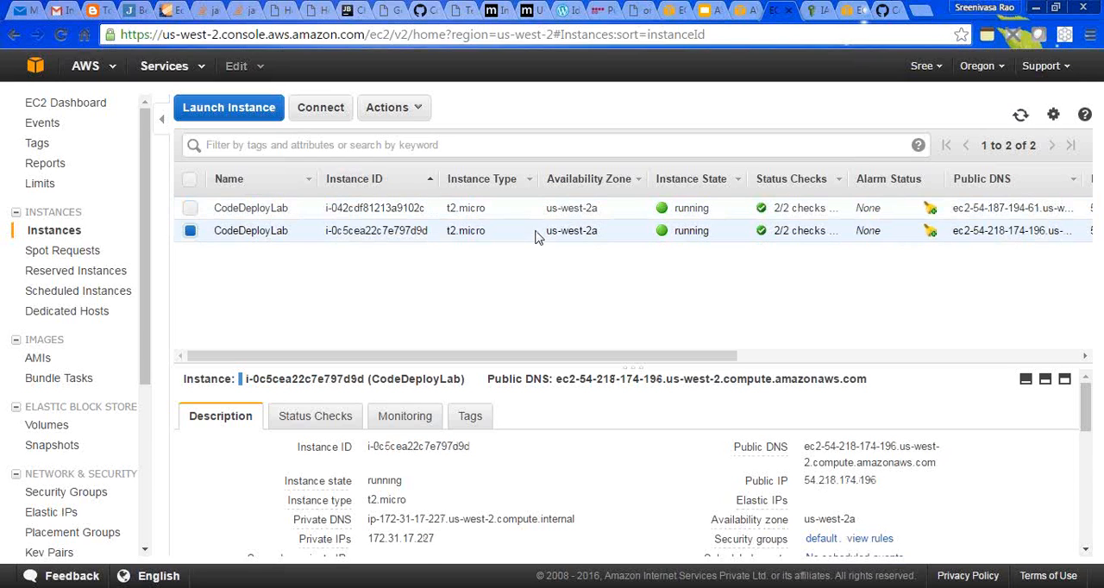
drag(662, 357, 1024, 340)
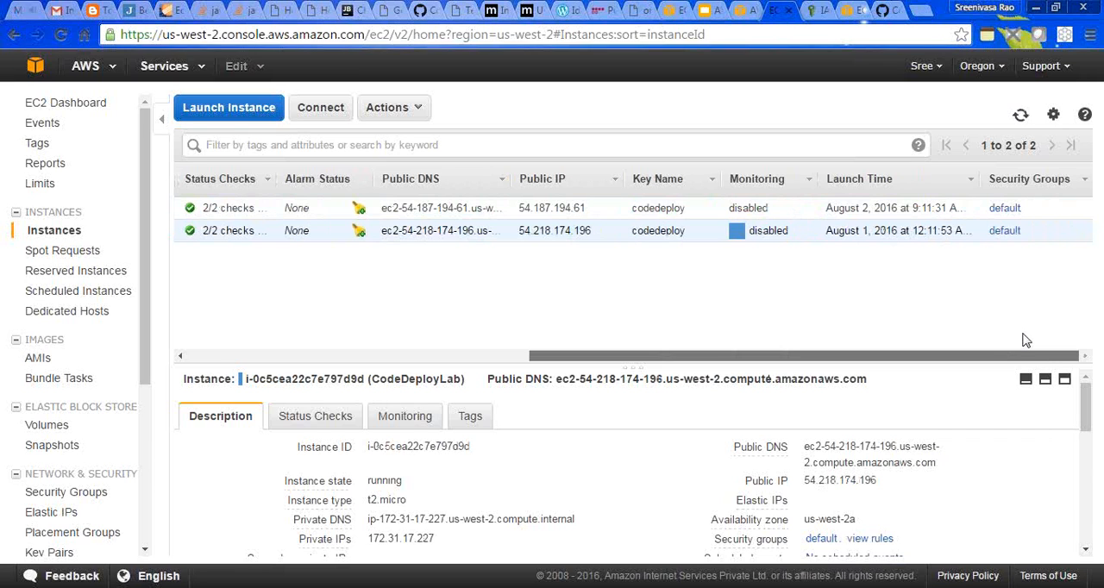
drag(975, 342, 483, 347)
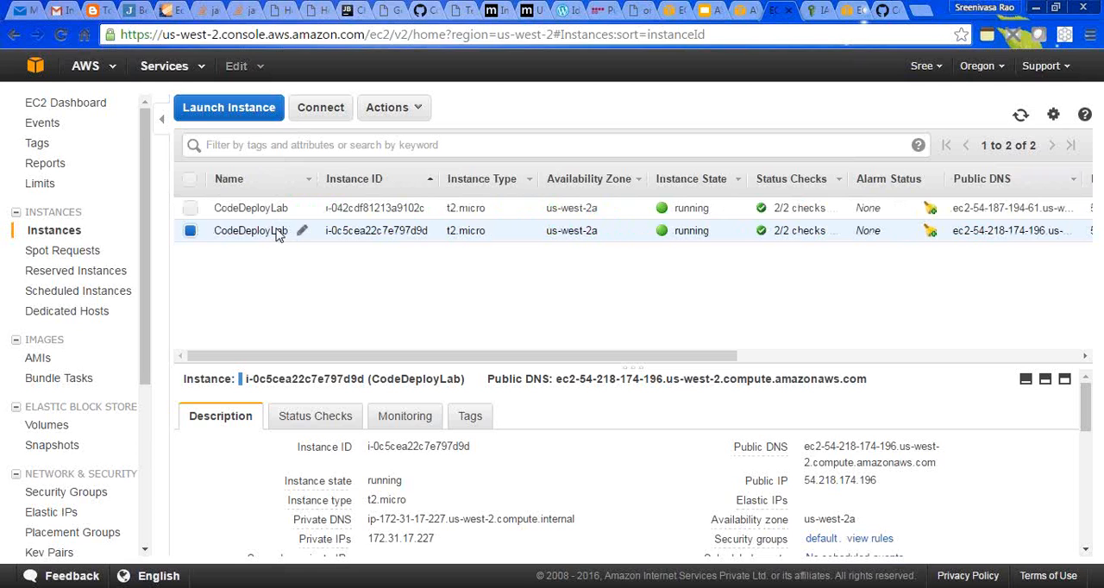
- Stop the CodeDeployLab instance i-0c5cea22c7e797d9d and confirm the stop request
right_click(277, 236)
mouse_move(419, 298)
click(450, 315)
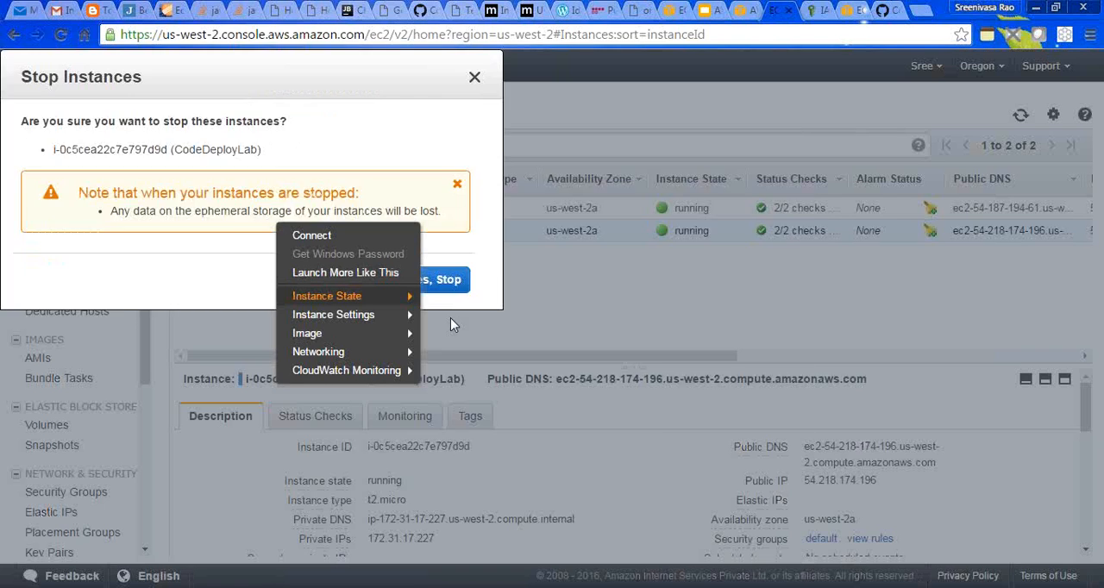
click(744, 424)
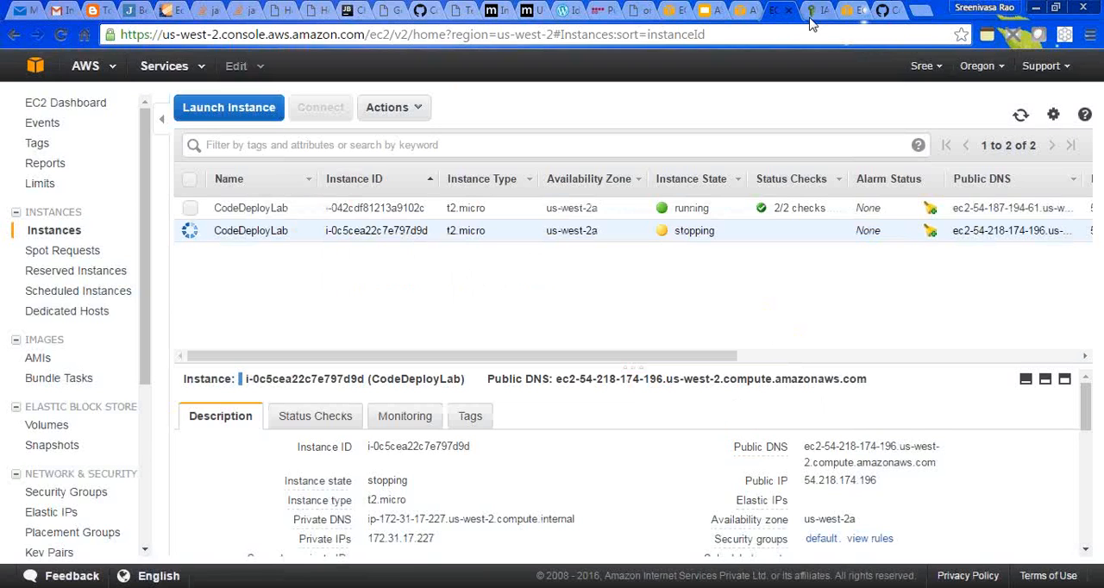
- Return to the CodeDeploy deployments list and refresh it to check the newest deployment after stopping the instance
click(742, 9)
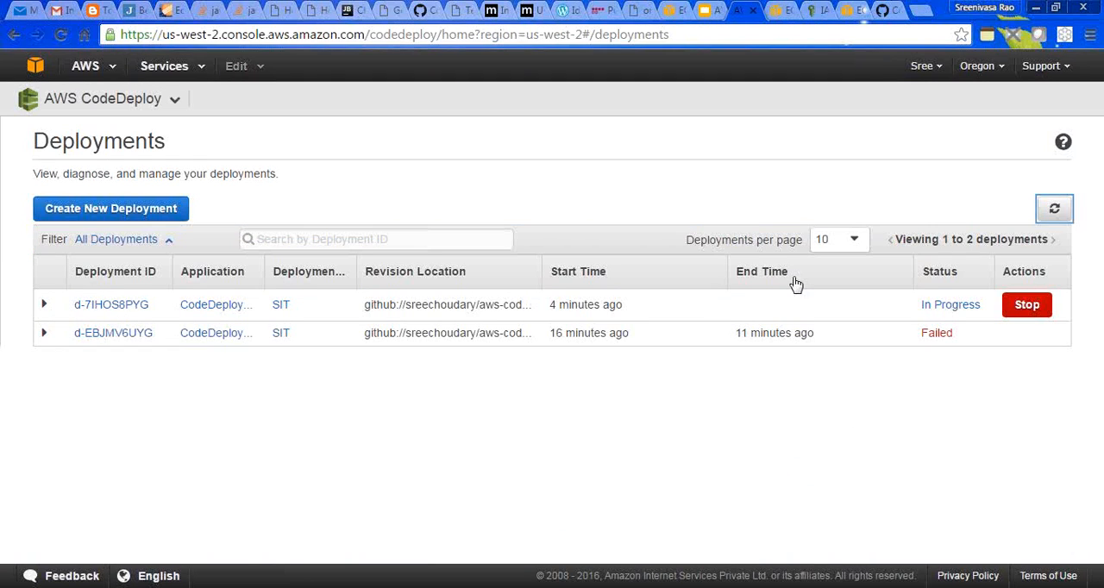
click(1059, 213)
click(1059, 214)
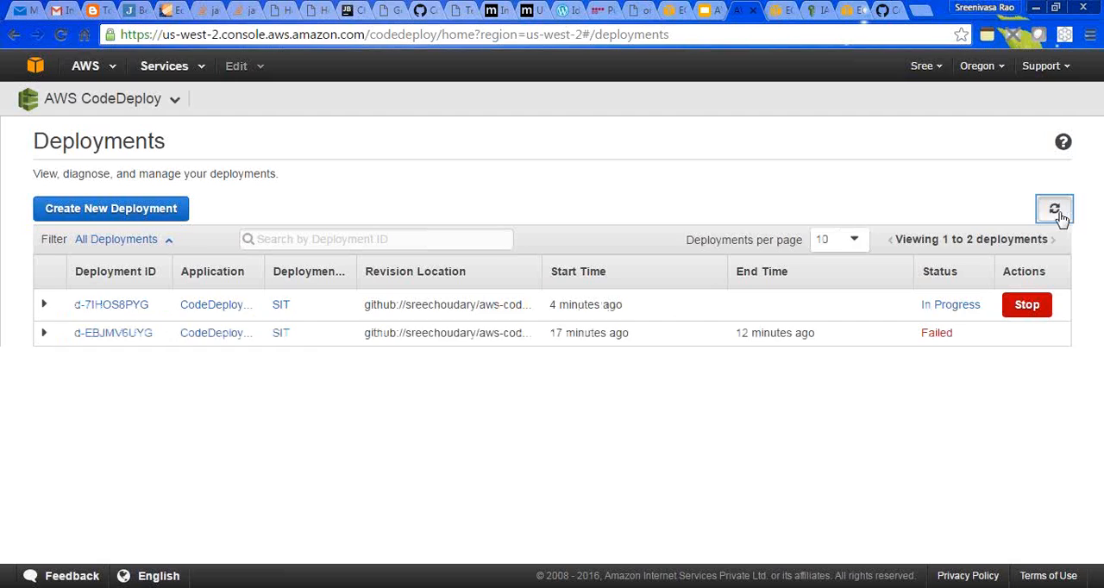
click(1058, 214)
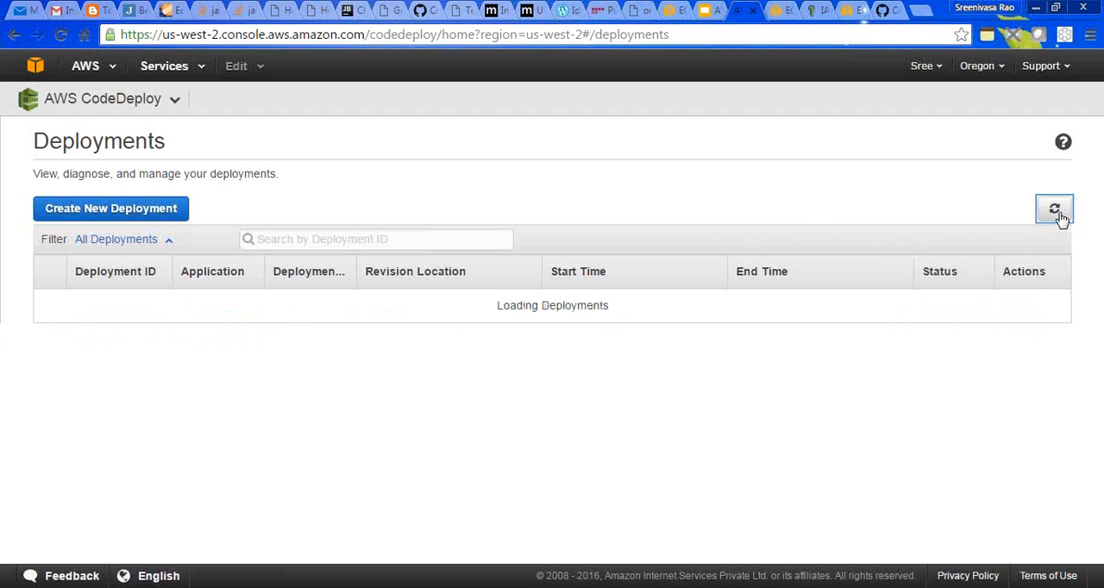
click(1059, 214)
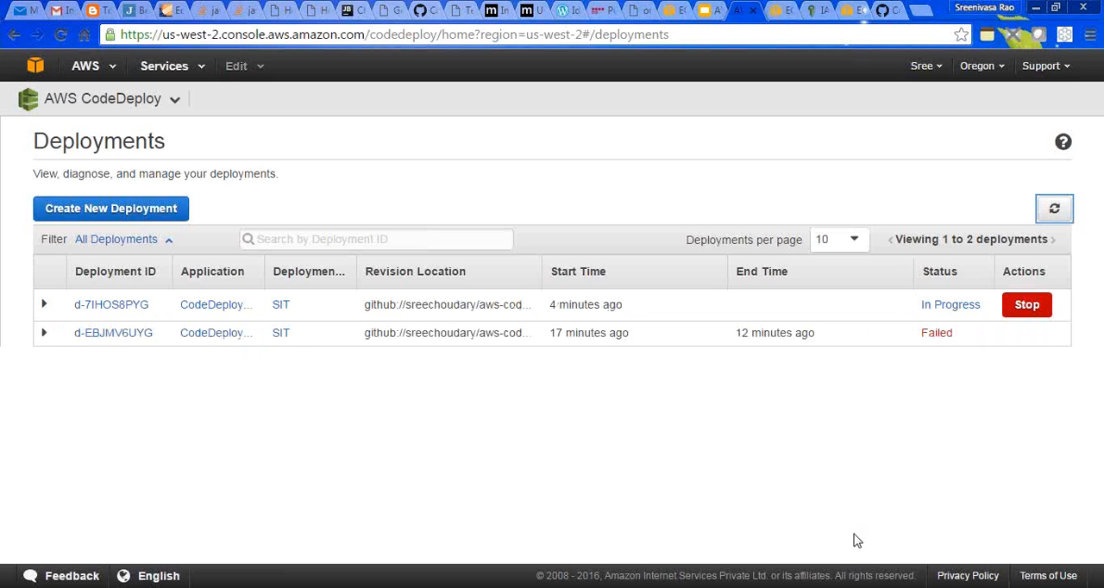
- Switch to WinSCP and open the remote directory /var/log on the EC2 instance
key(alt+Tab)
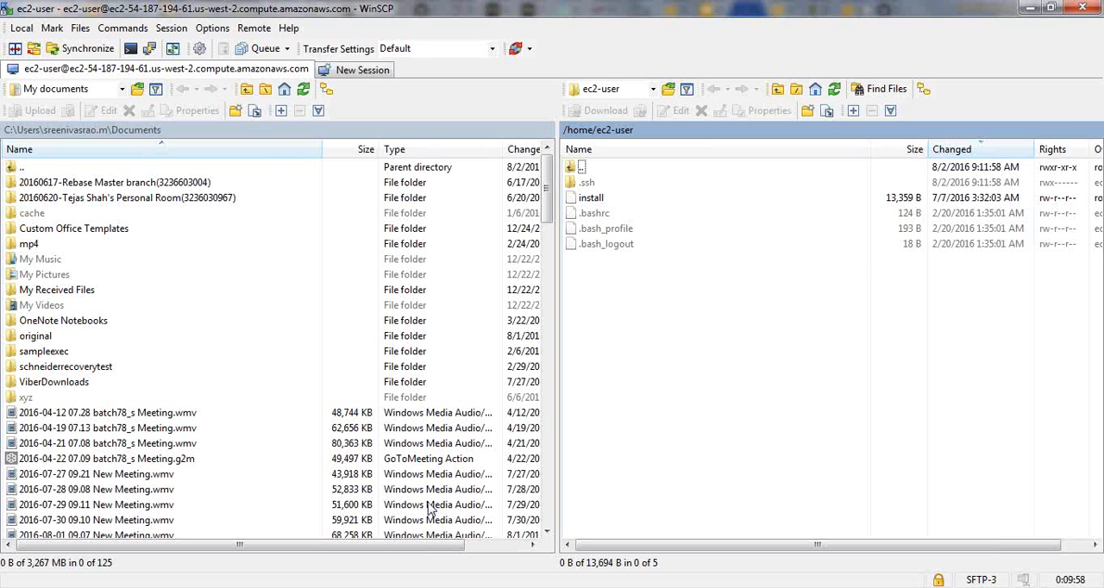
click(753, 132)
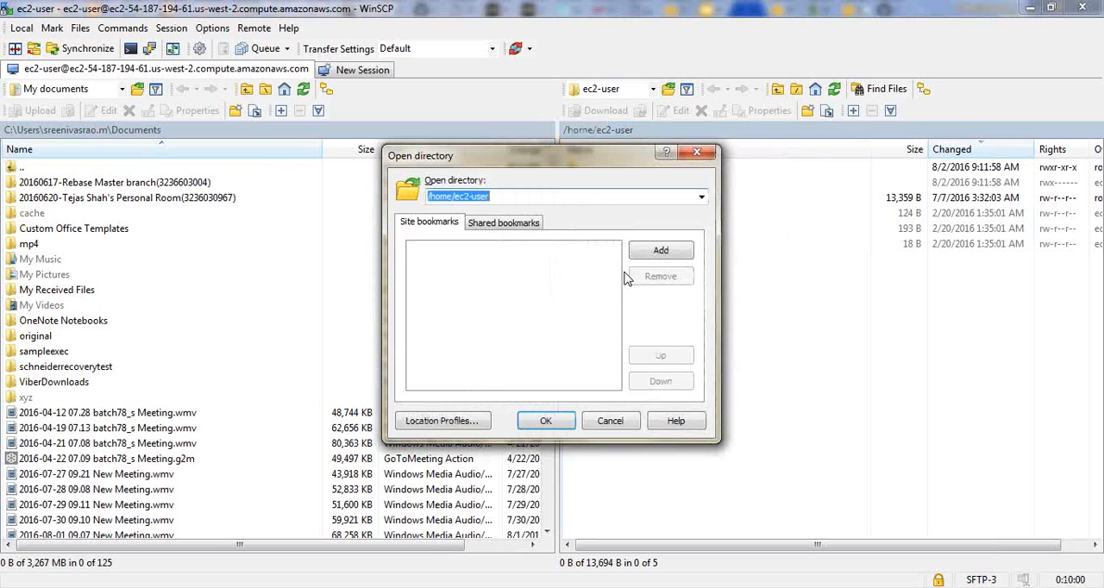
text(/var)
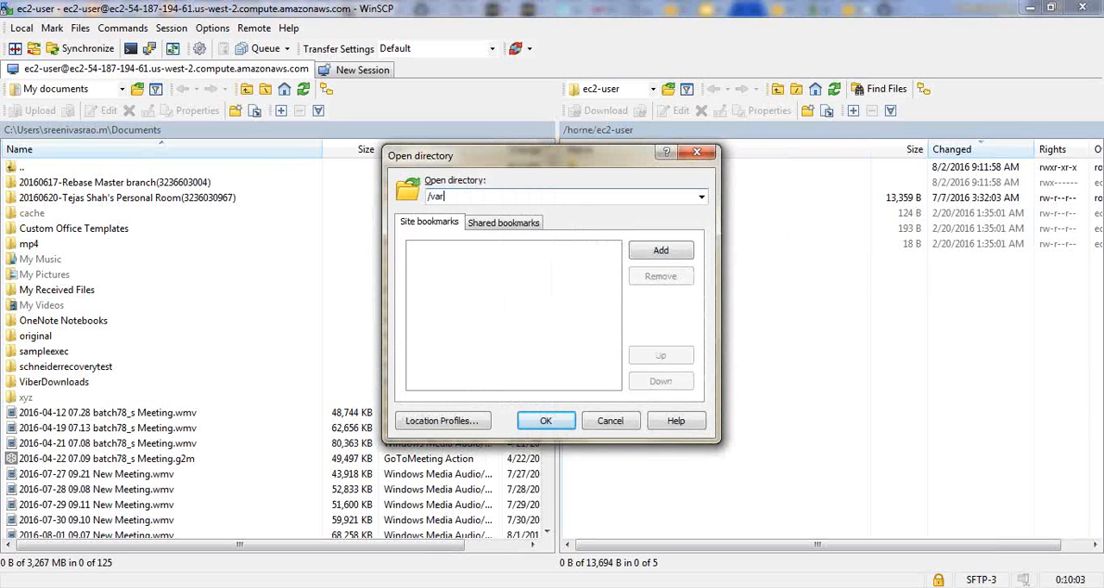
text(/log)
key(Return)
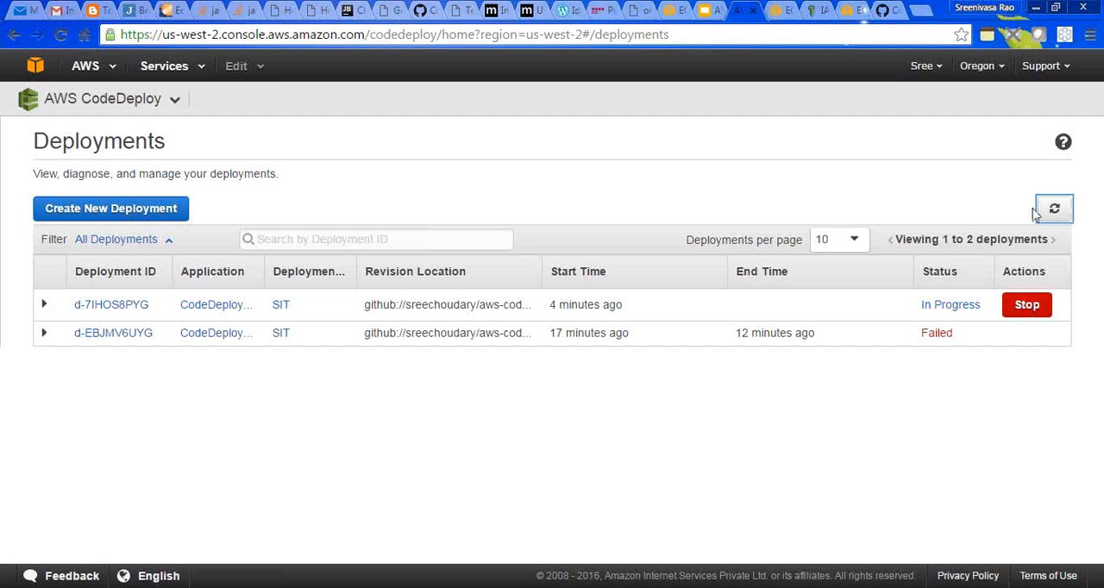
- Refresh the deployments list and expand the details of the newest deployment, d-7IHOS8PYG
click(1054, 210)
click(1055, 211)
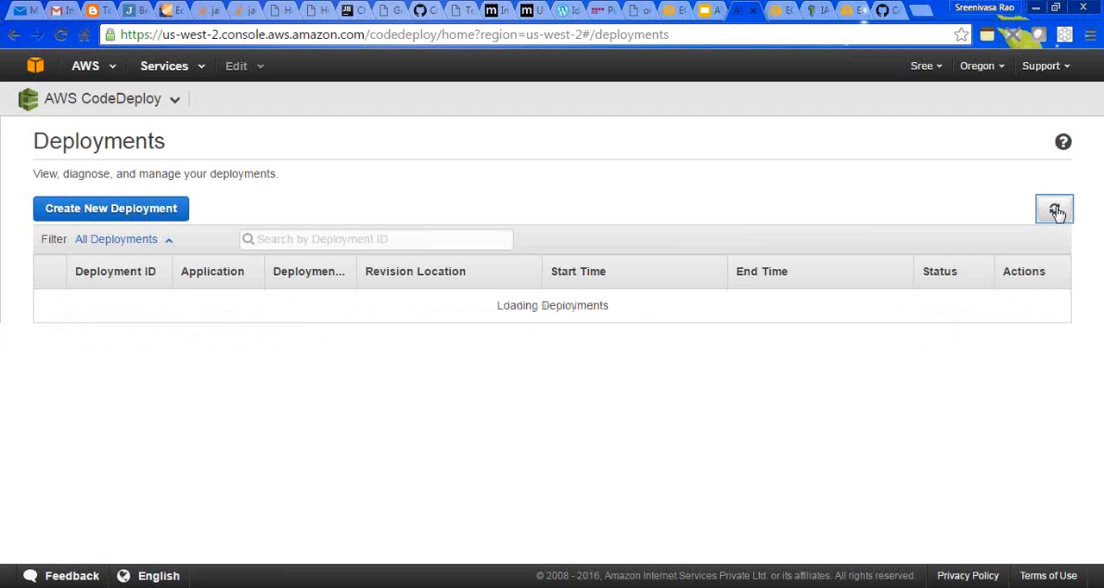
click(1056, 211)
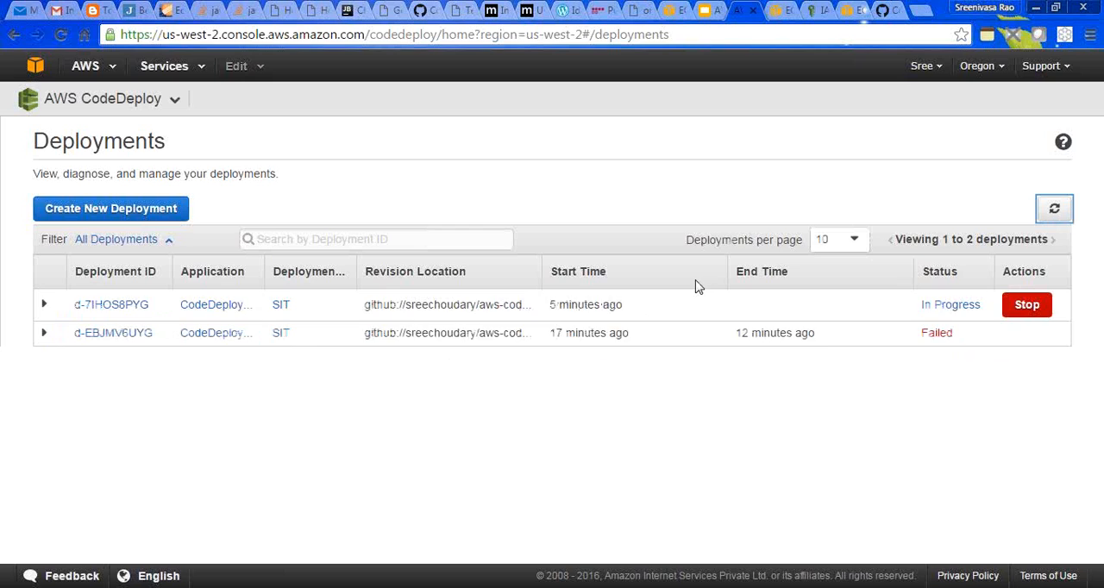
click(46, 309)
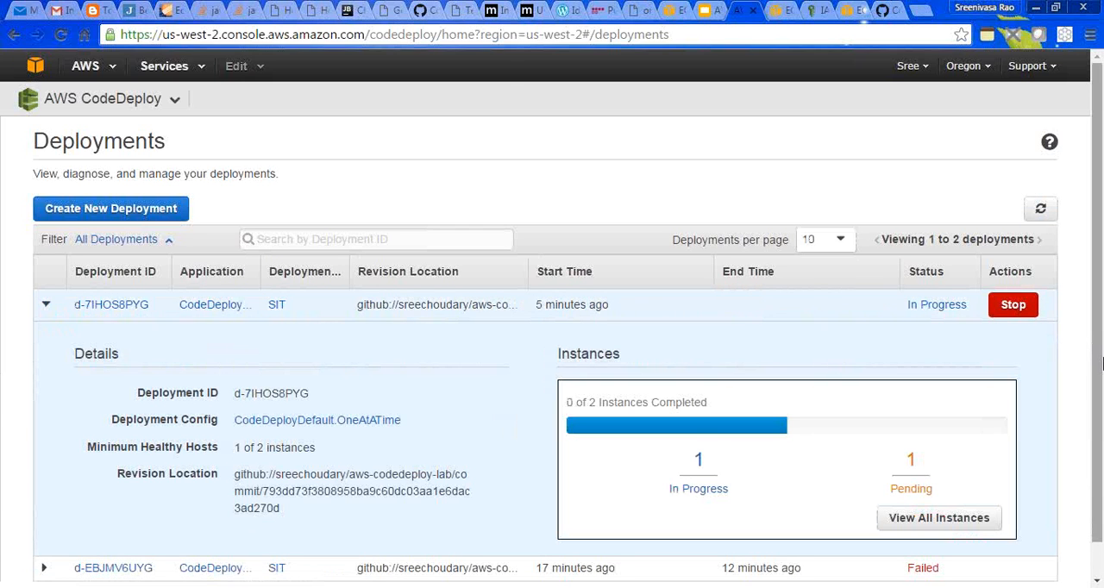
scroll(1098, 387, down, 1)
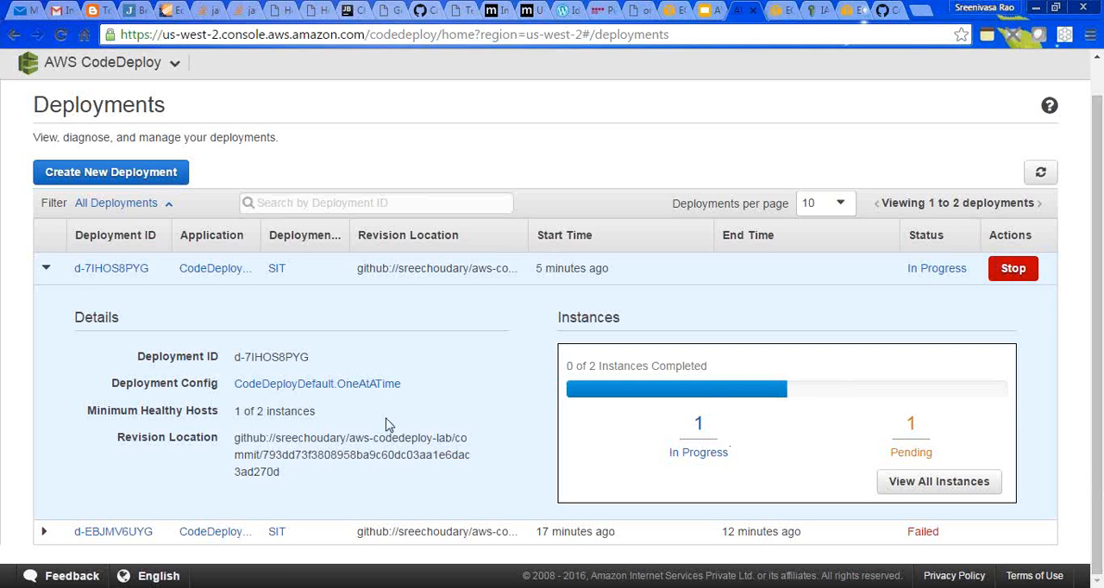
- Switch to WinSCP, dismiss the network error and minimize the program to return to the CodeDeploy console
click(373, 586)
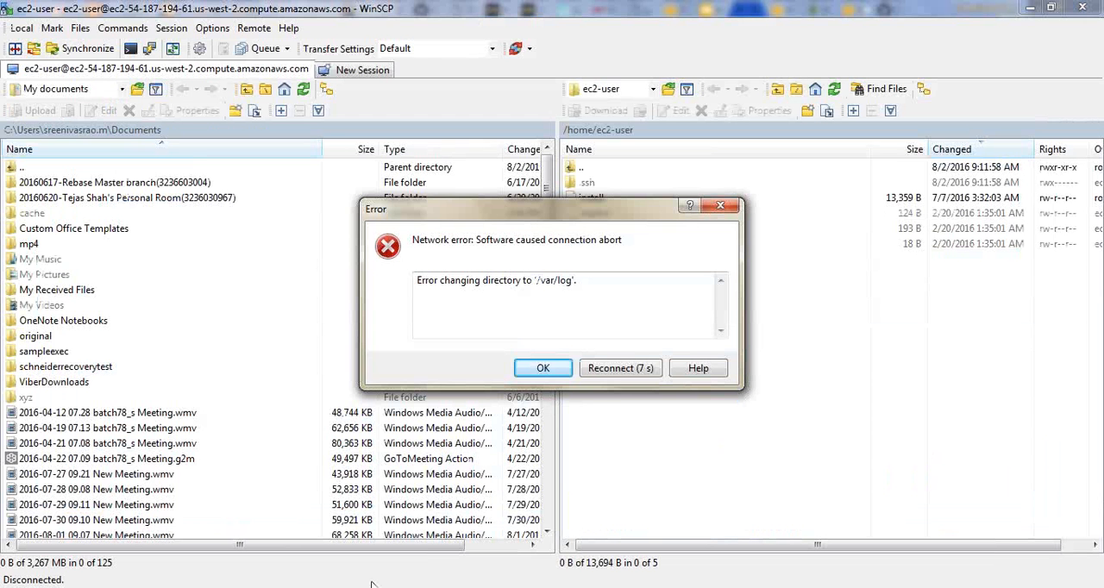
click(543, 368)
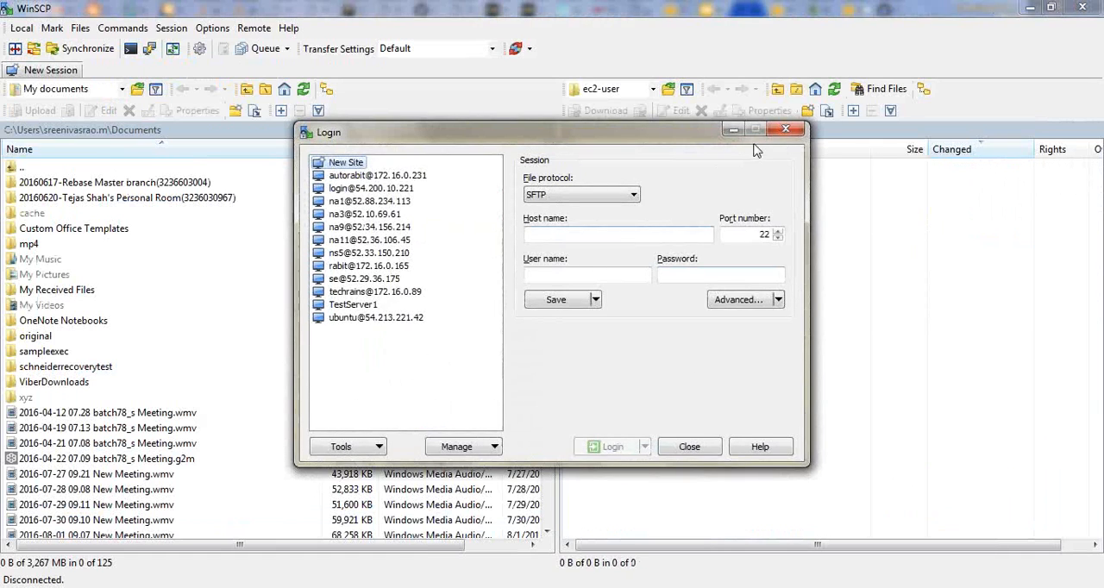
click(734, 129)
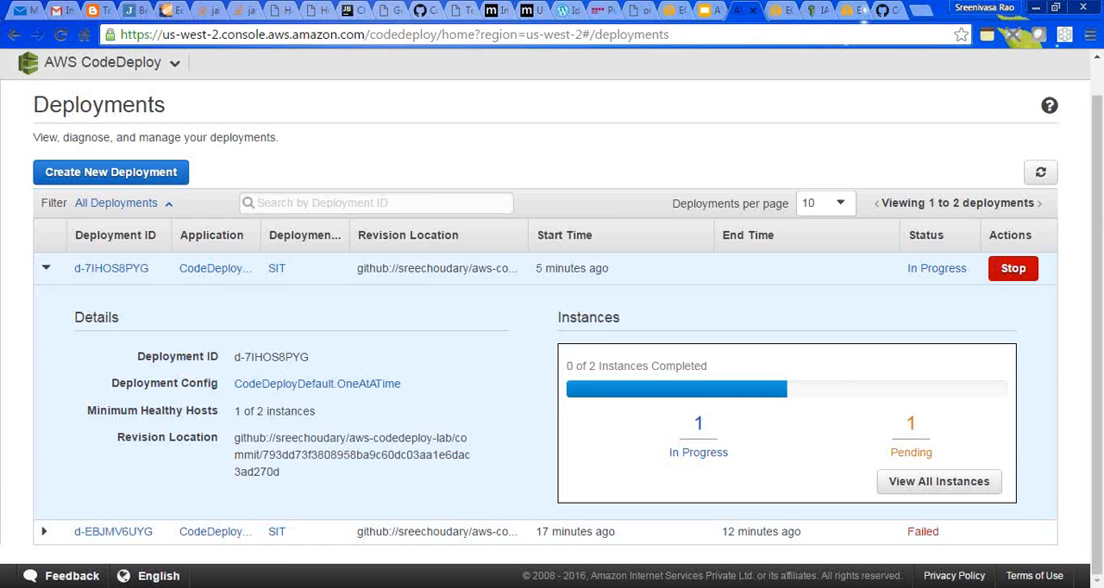
key(alt+Tab)
key(super+Down)
- Refresh the deployments list and check the state of the CodeDeployLab instances in the EC2 console
click(1039, 173)
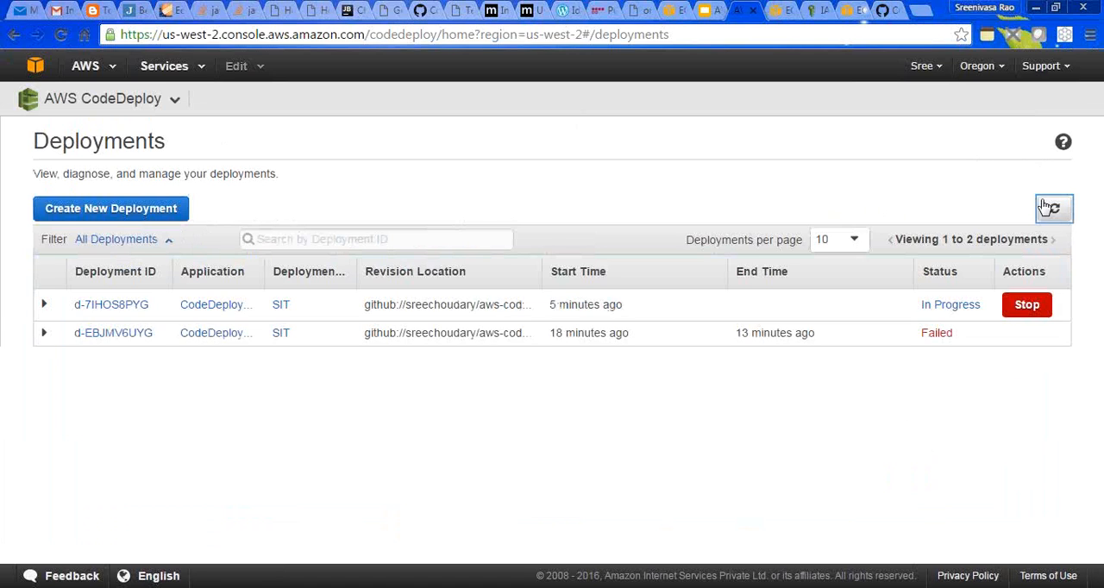
click(1052, 209)
click(780, 11)
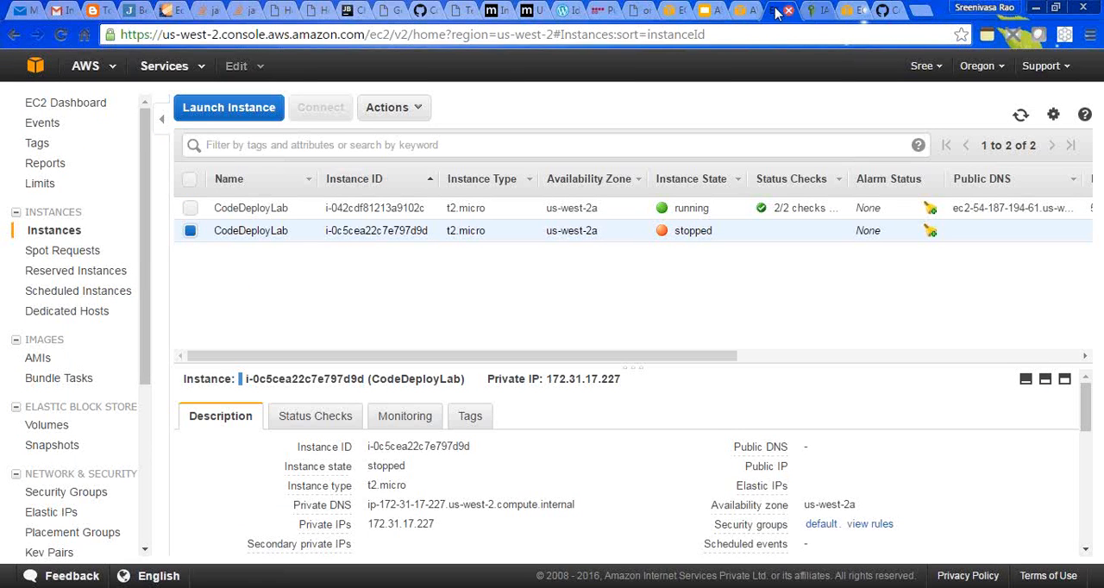
- Return to the CodeDeploy console and view the available deployment configurations
click(739, 10)
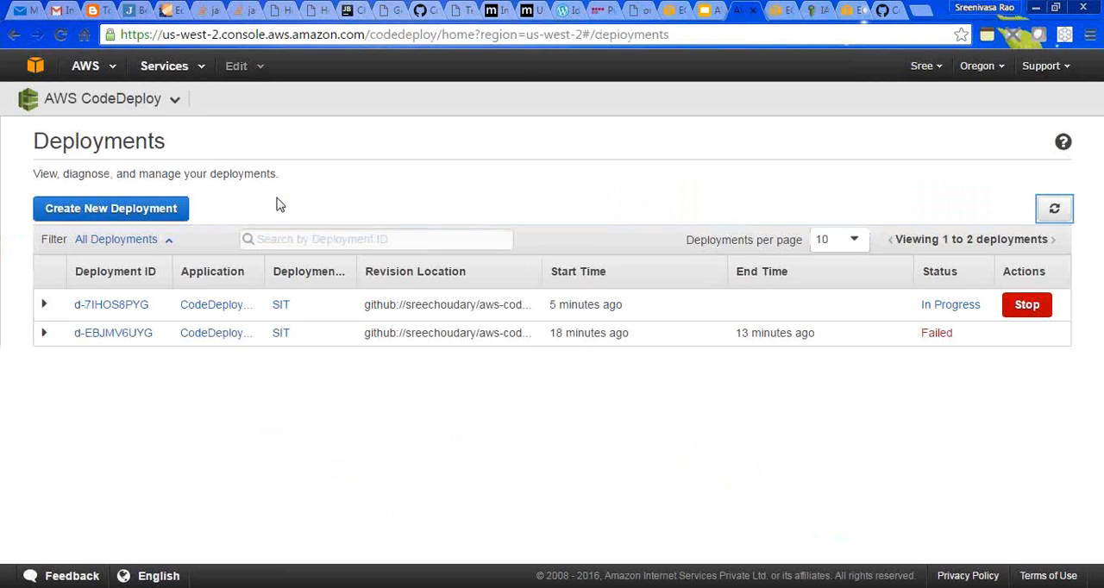
click(173, 105)
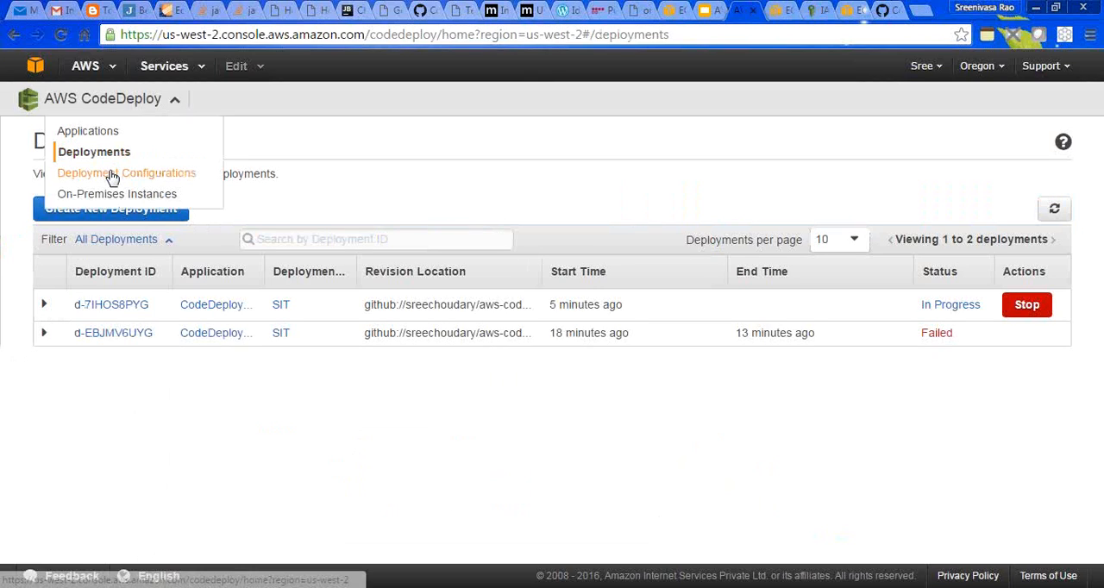
click(111, 172)
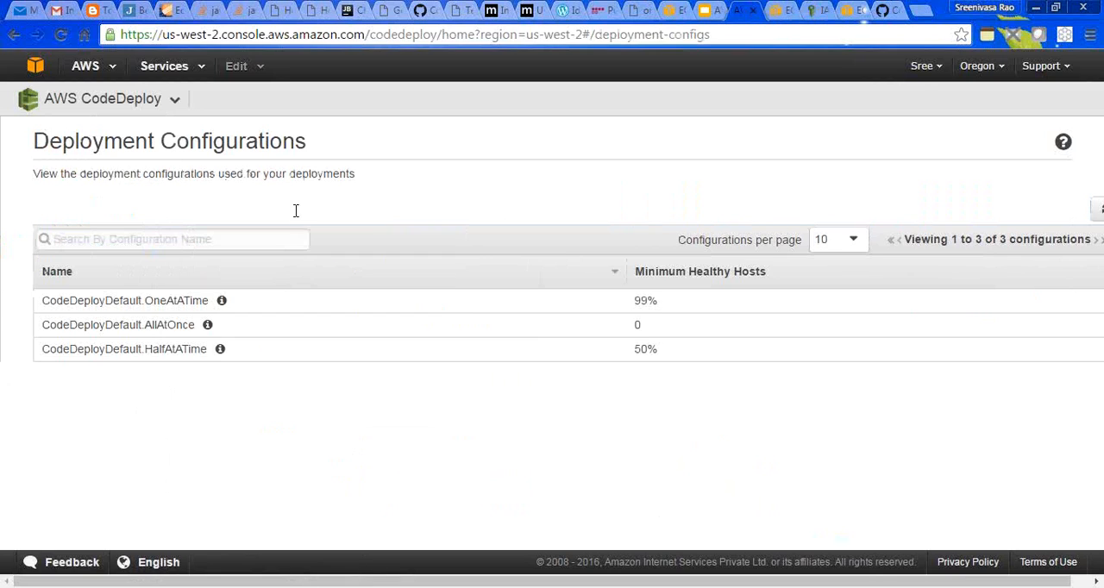
- Open the application details of CodeDeployLab from the CodeDeploy applications list
click(143, 102)
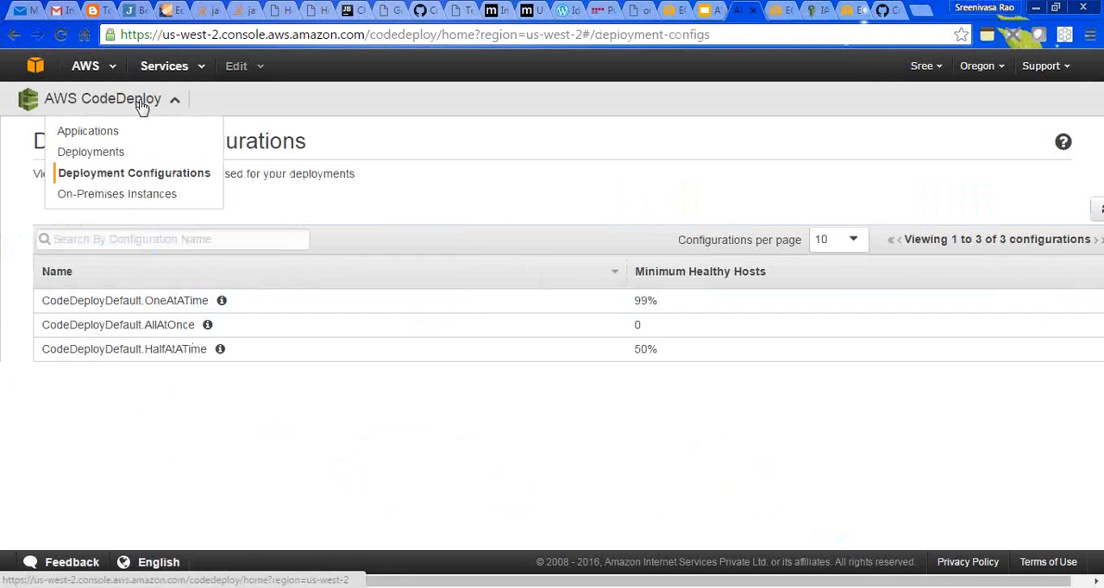
click(107, 130)
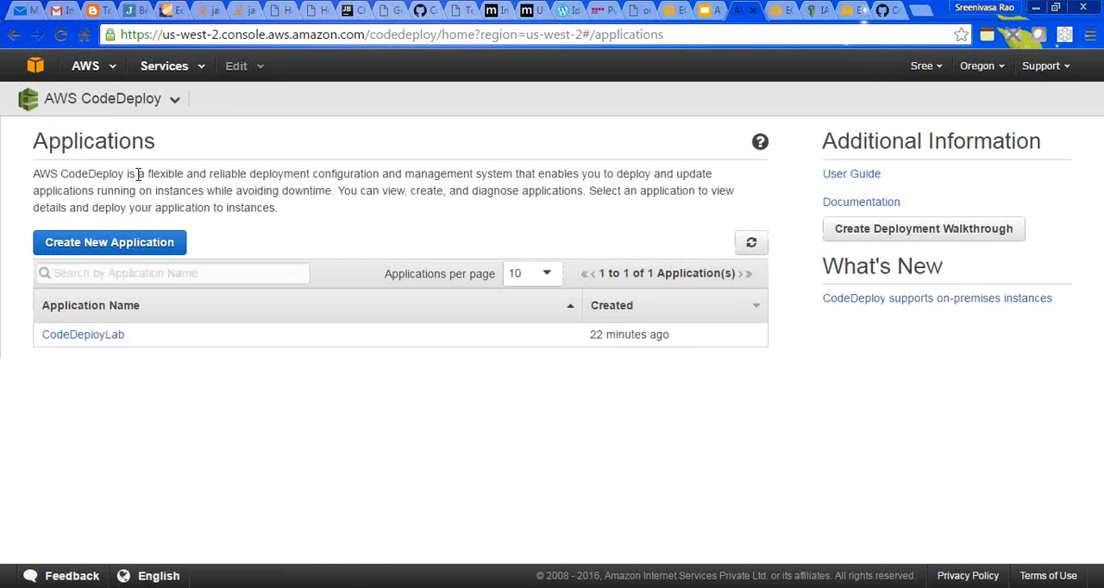
click(98, 333)
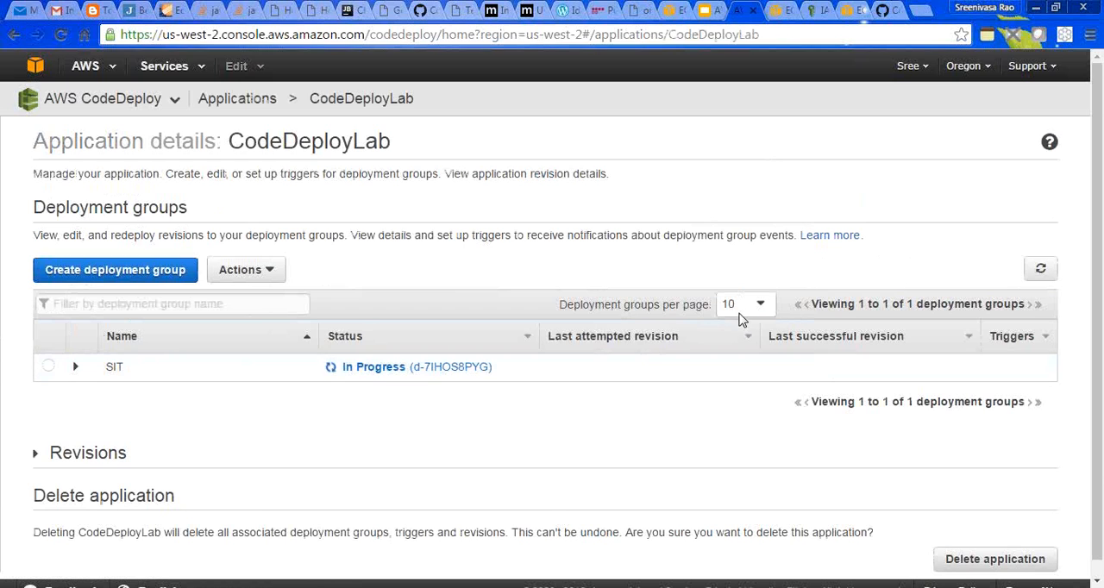
scroll(1099, 510, down, 1)
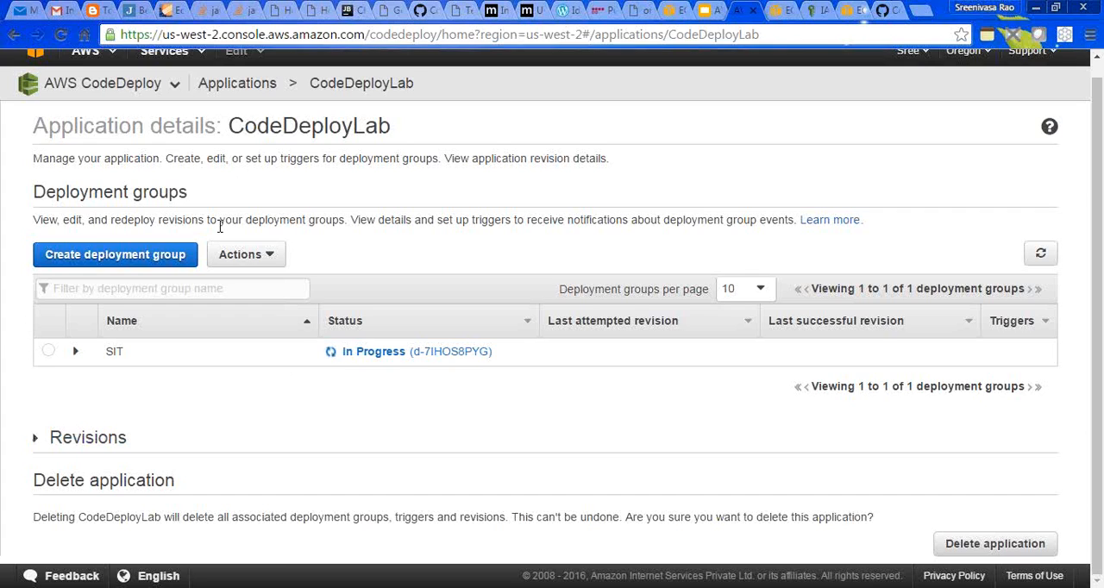
- Expand the SIT deployment group and examine its tags, service role, deployment configuration and triggers
click(264, 256)
click(263, 258)
click(115, 352)
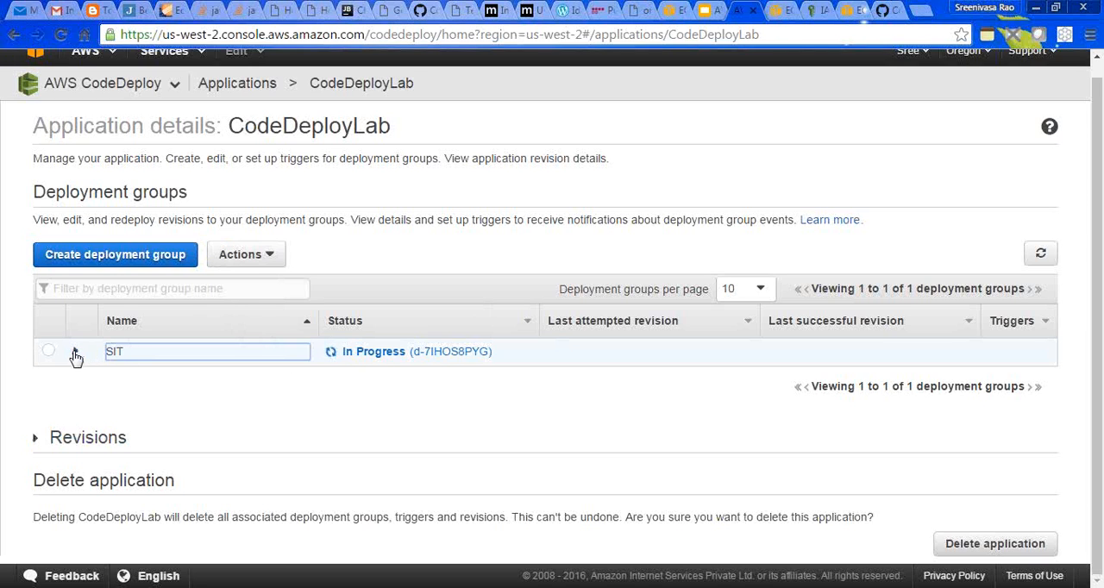
click(76, 354)
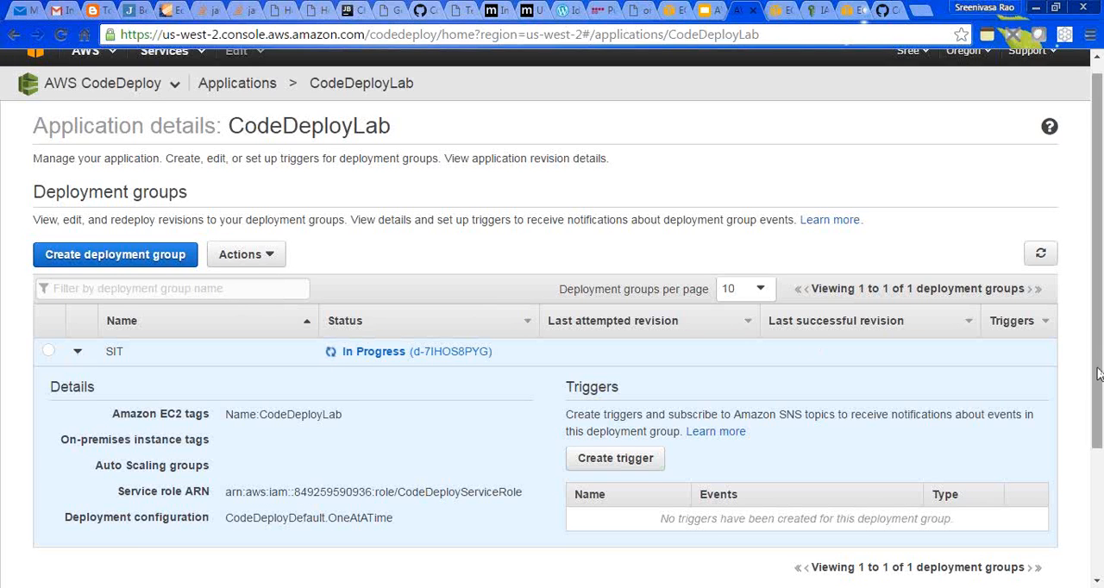
drag(1100, 372, 1076, 348)
scroll(1076, 369, down, 3)
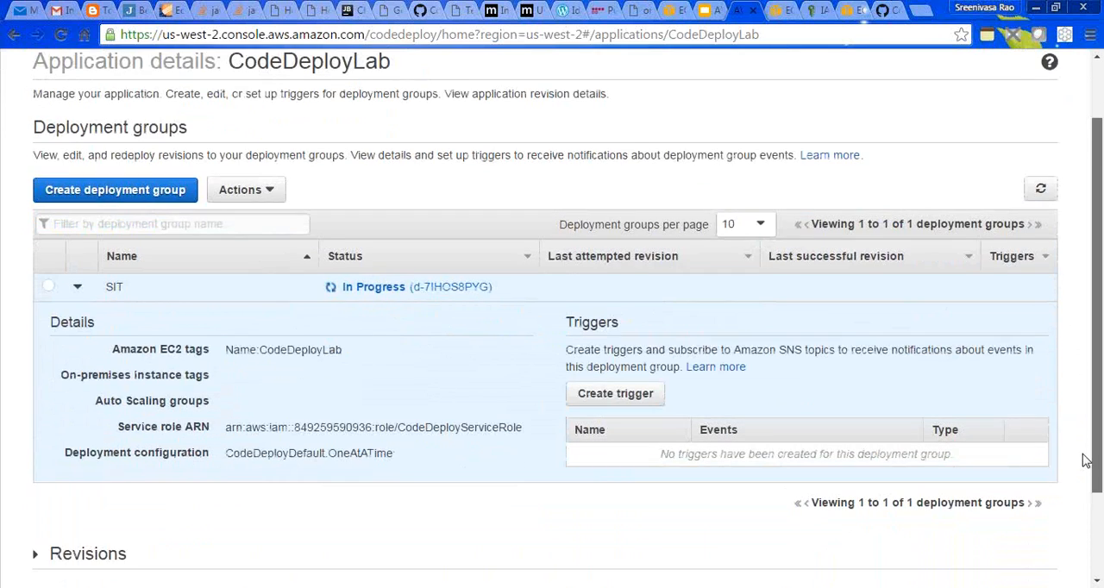
- Open the SIT deployment group for editing and check the values offered for its Amazon EC2 Name tag
click(48, 186)
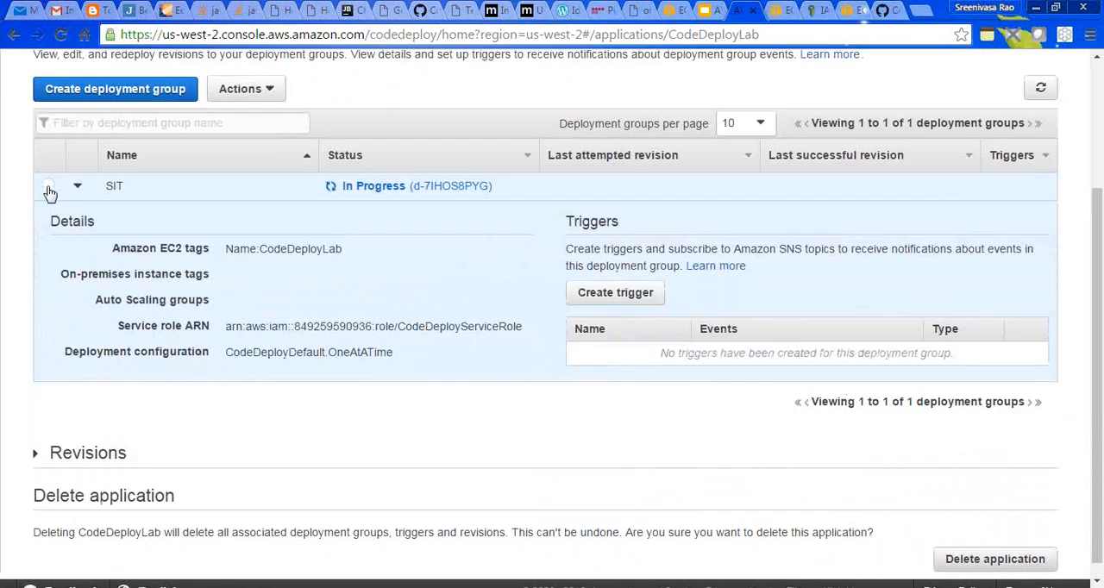
scroll(48, 192, up, 2)
click(269, 251)
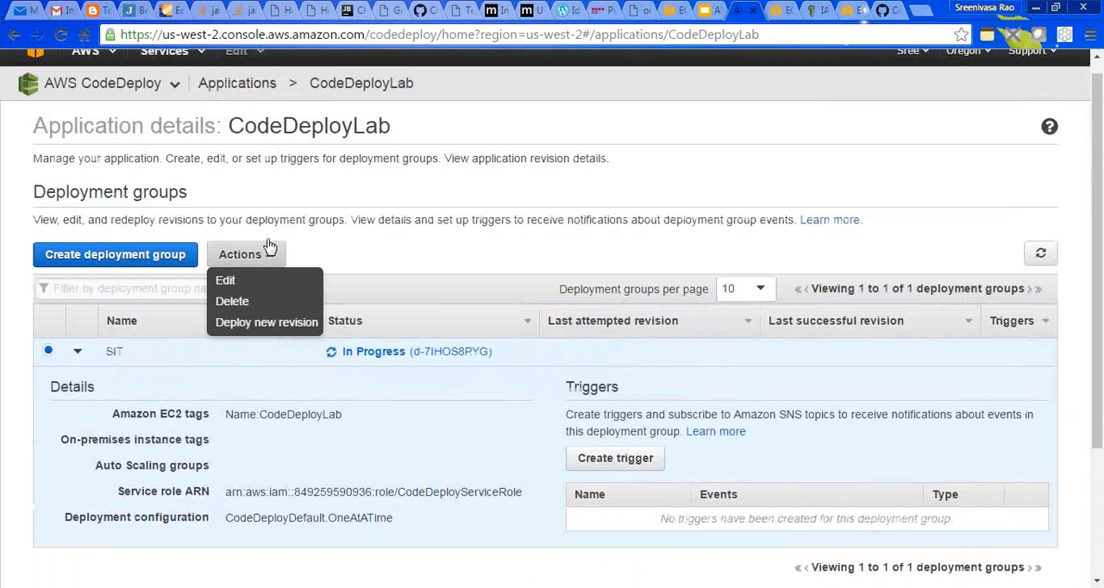
click(225, 282)
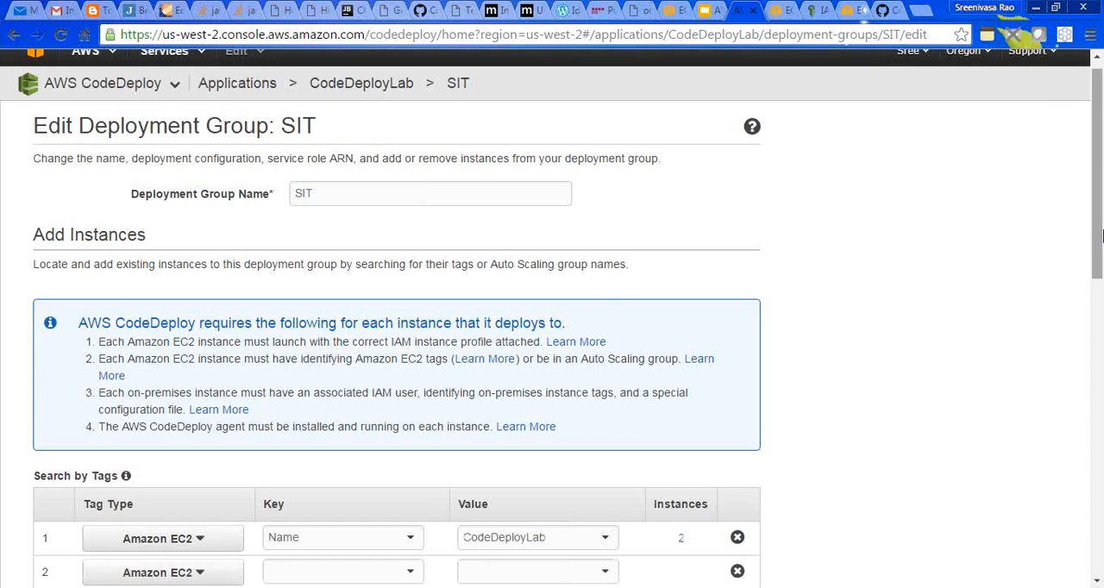
scroll(1098, 217, down, 4)
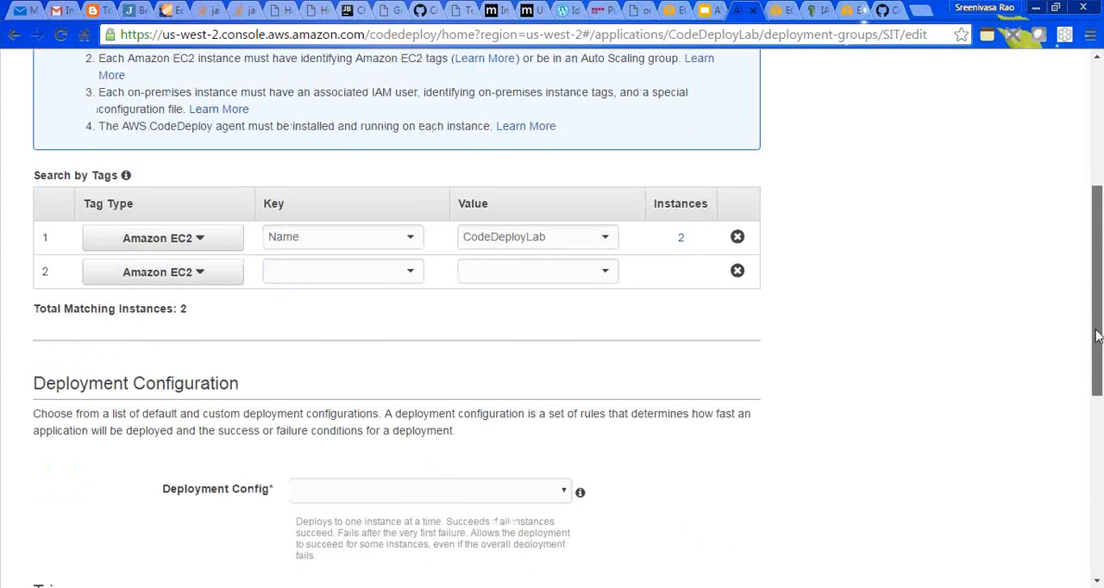
click(596, 197)
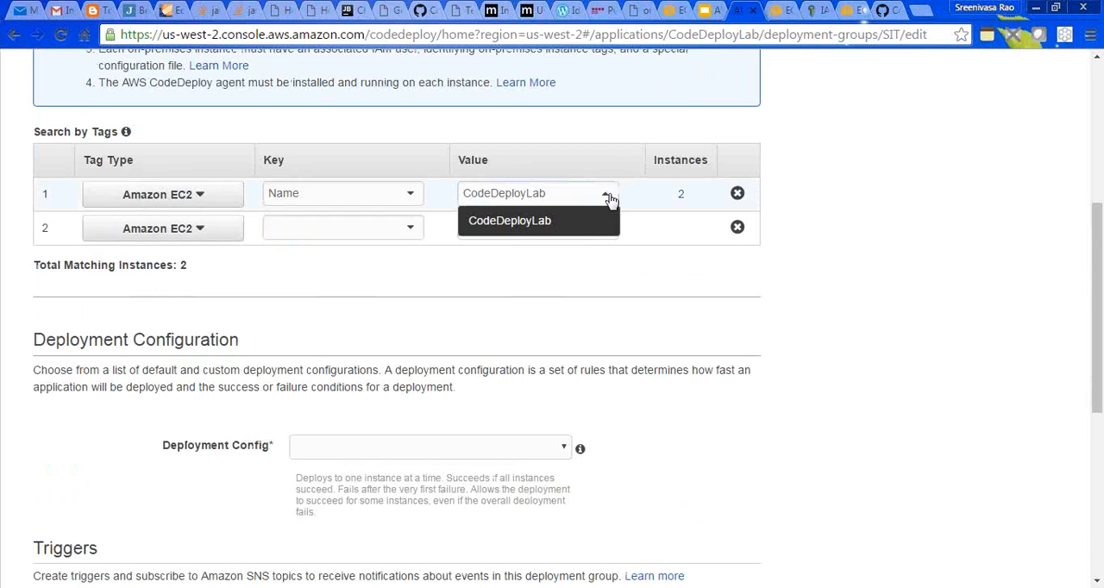
- Select CodeDeployServiceRole as the SIT deployment group's service role ARN and save the group
drag(1097, 229, 1099, 407)
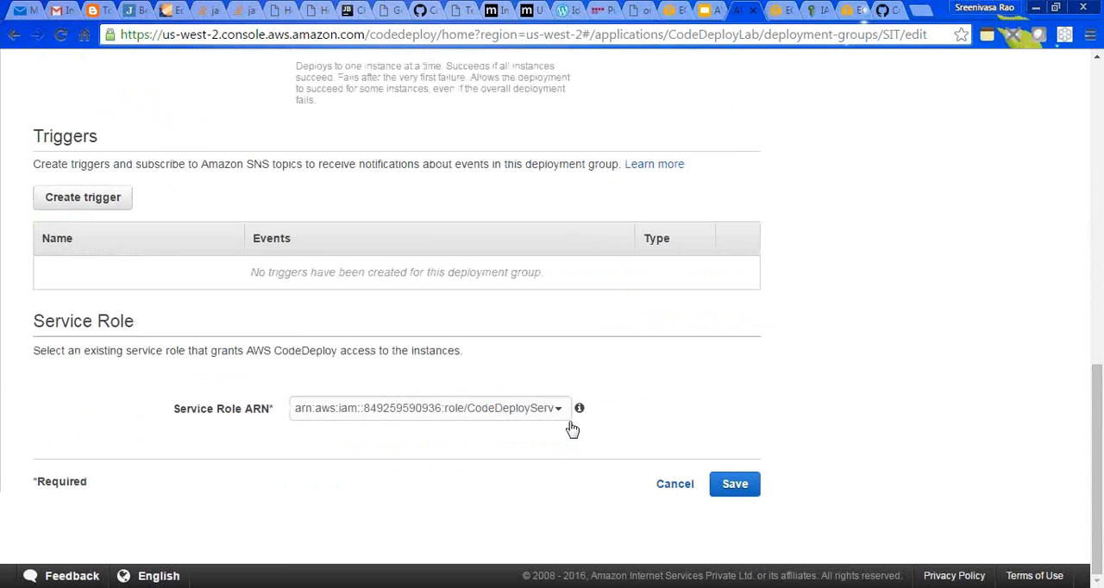
click(561, 413)
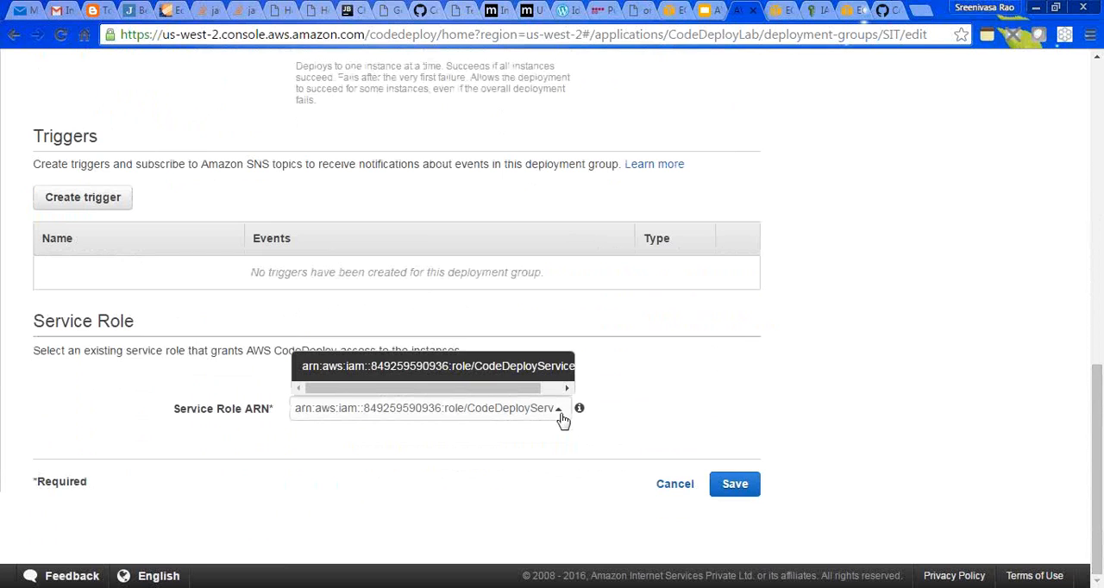
click(518, 366)
click(736, 495)
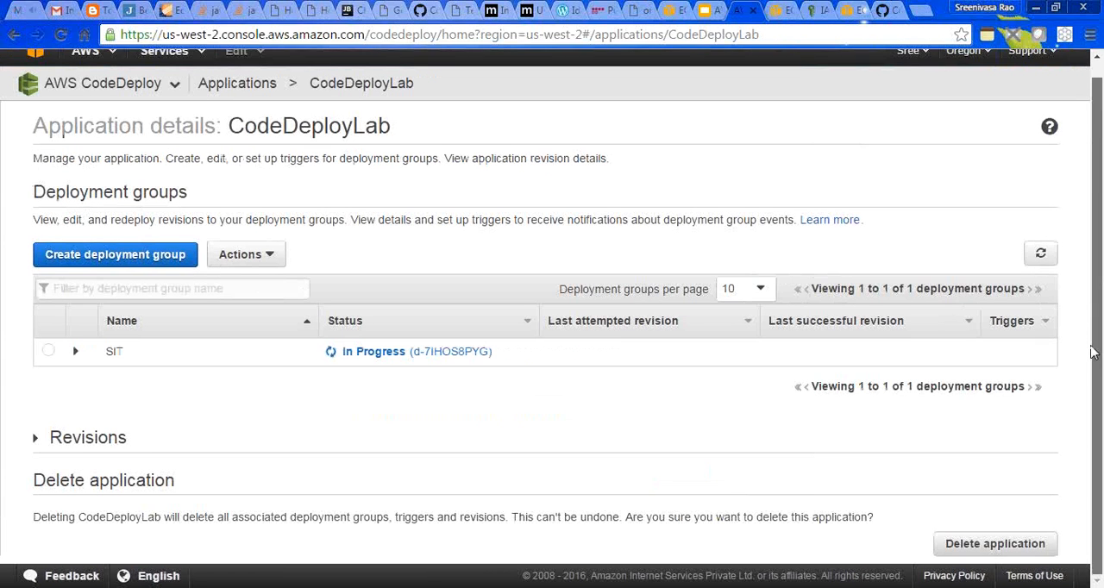
- Check CodeDeployServiceRole's trust relationships in IAM and refresh the instances list in the EC2 console
scroll(1095, 175, up, 1)
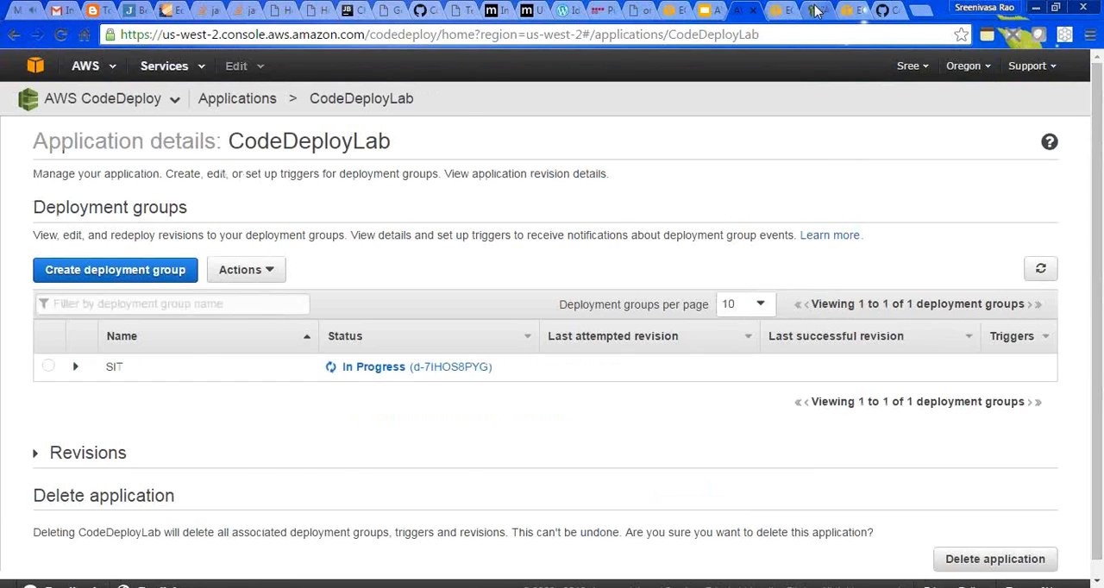
click(820, 10)
click(727, 238)
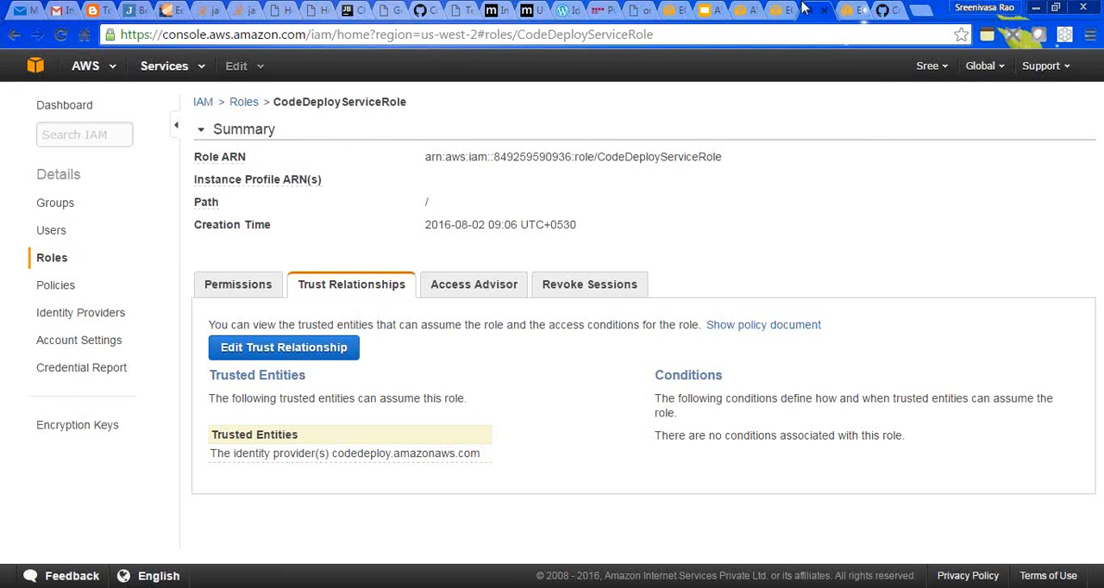
click(778, 10)
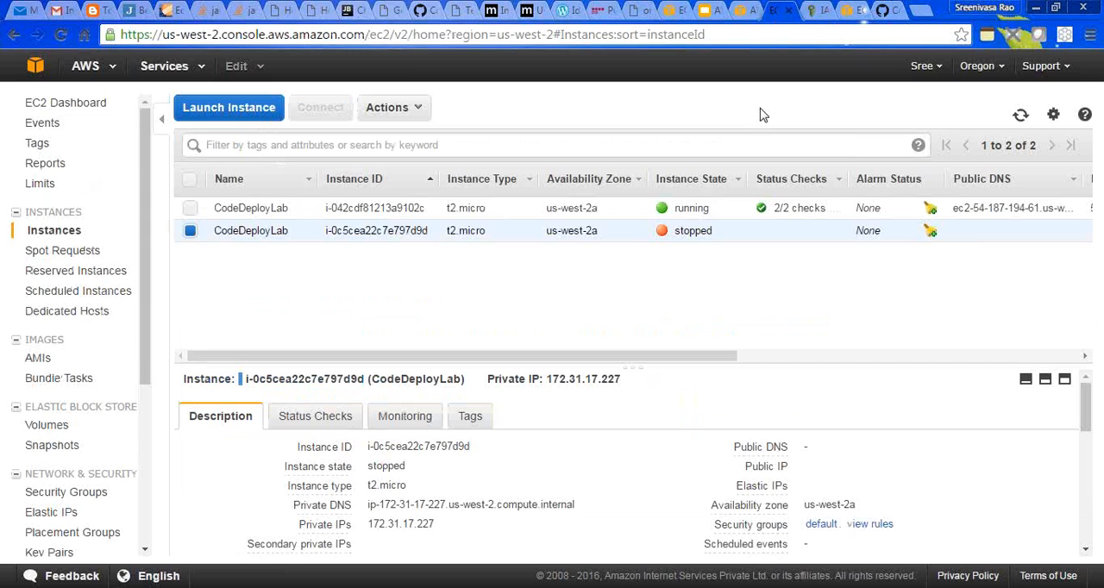
click(1020, 114)
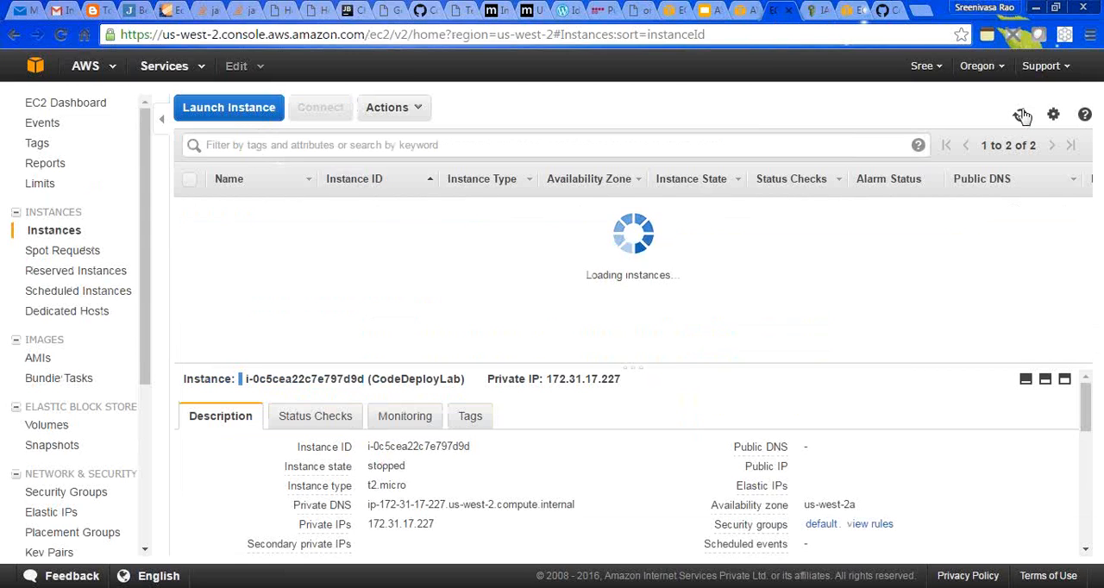
click(817, 11)
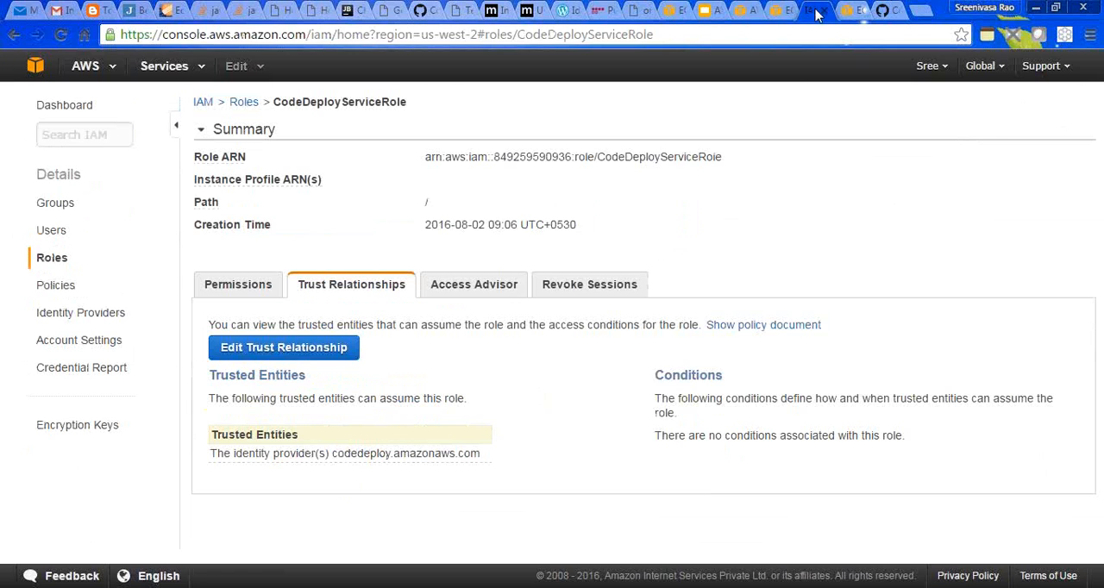
- Reopen the CodeDeployLab application in CodeDeploy and refresh its deployment groups to check SIT's deployment status
click(744, 10)
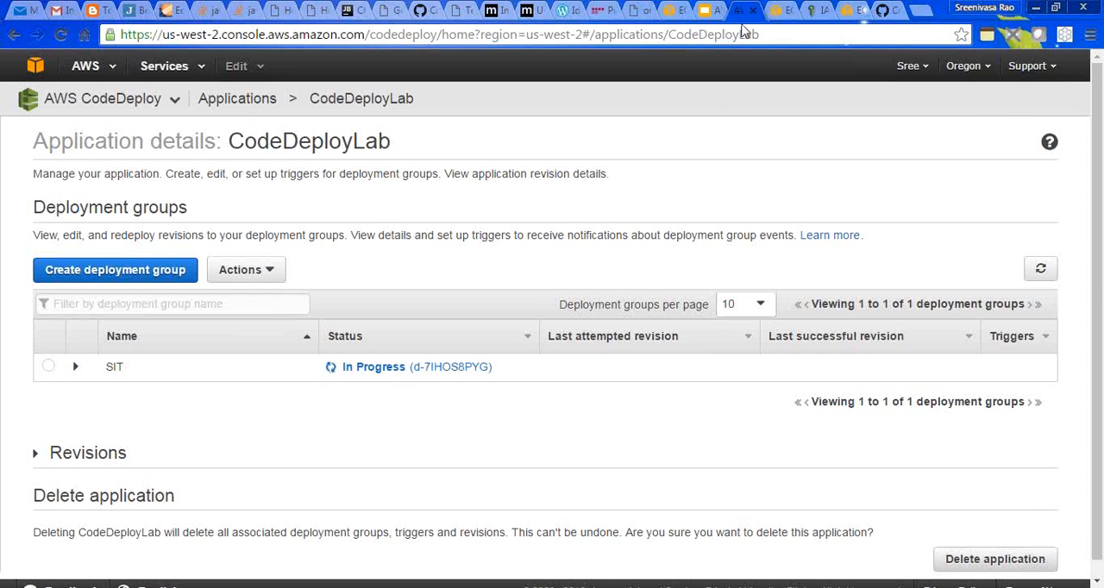
click(247, 103)
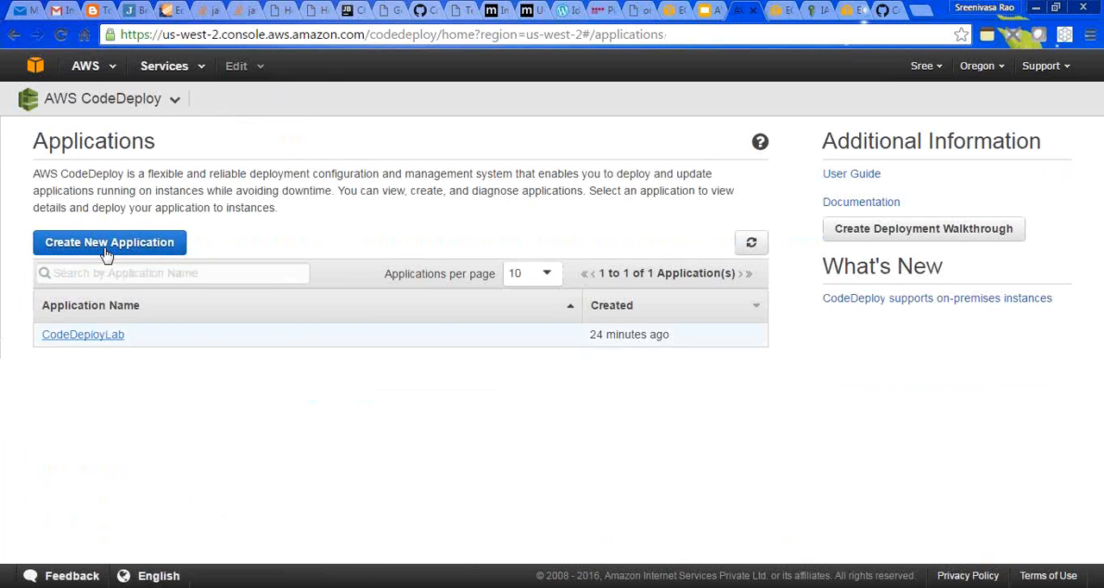
click(86, 336)
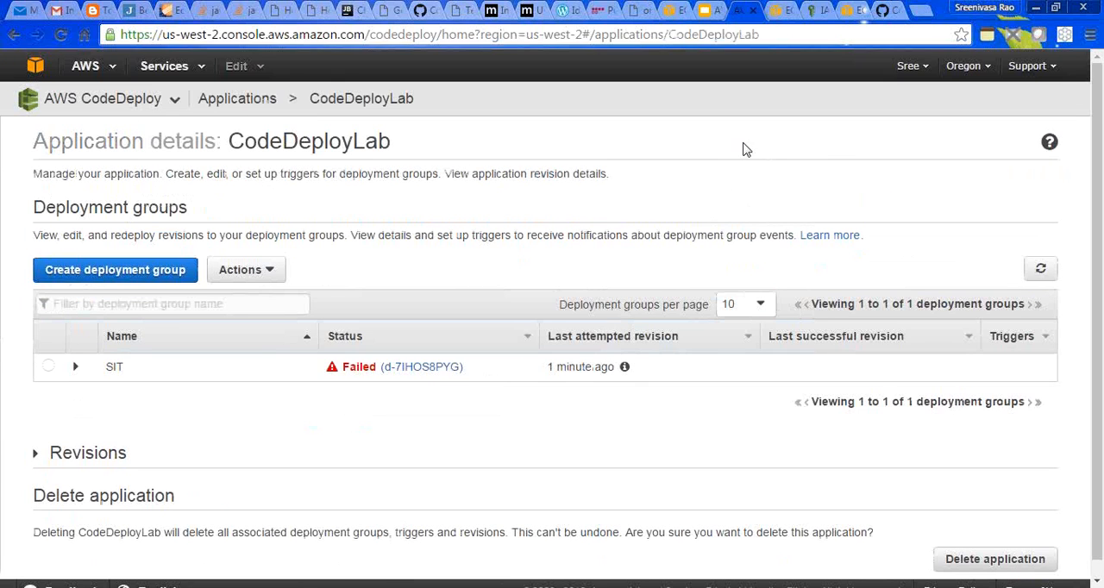
click(1039, 263)
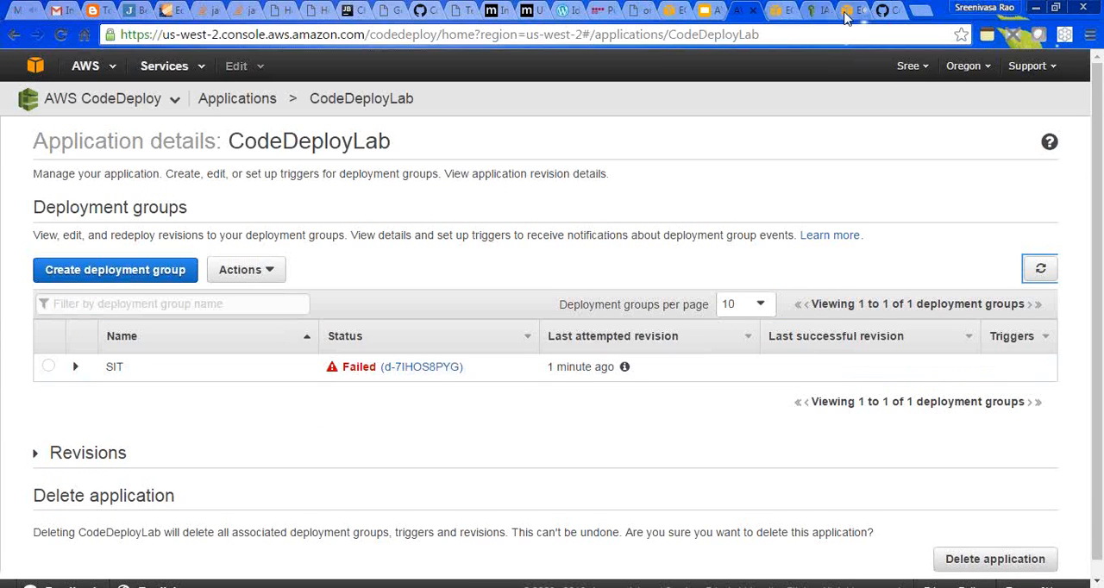
- Compare the EC2 instances lists for Oregon and N. Virginia and recheck CodeDeployServiceRole's trusted entities in IAM
click(778, 9)
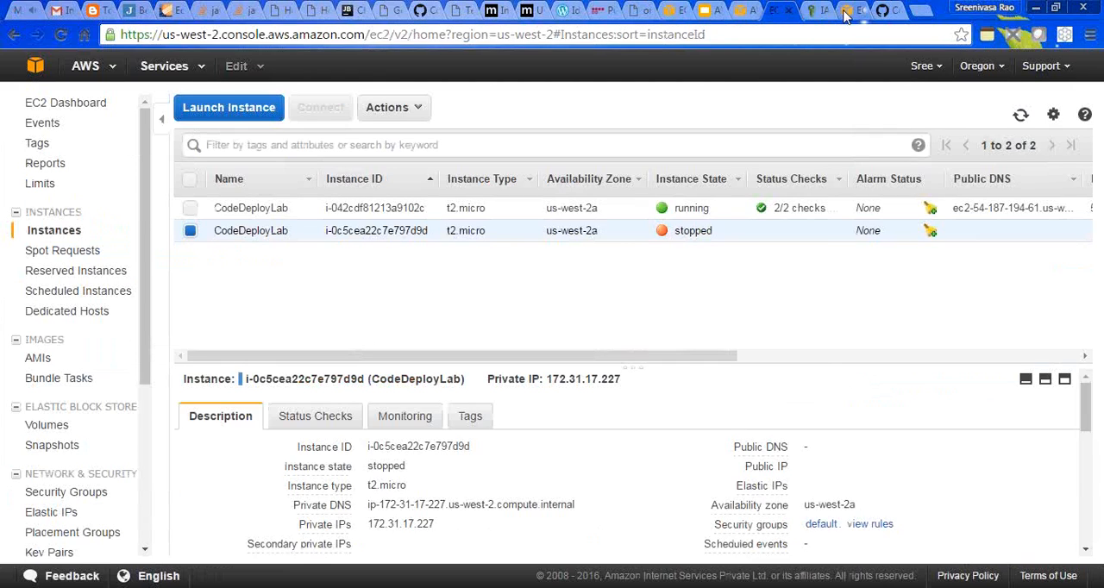
click(848, 10)
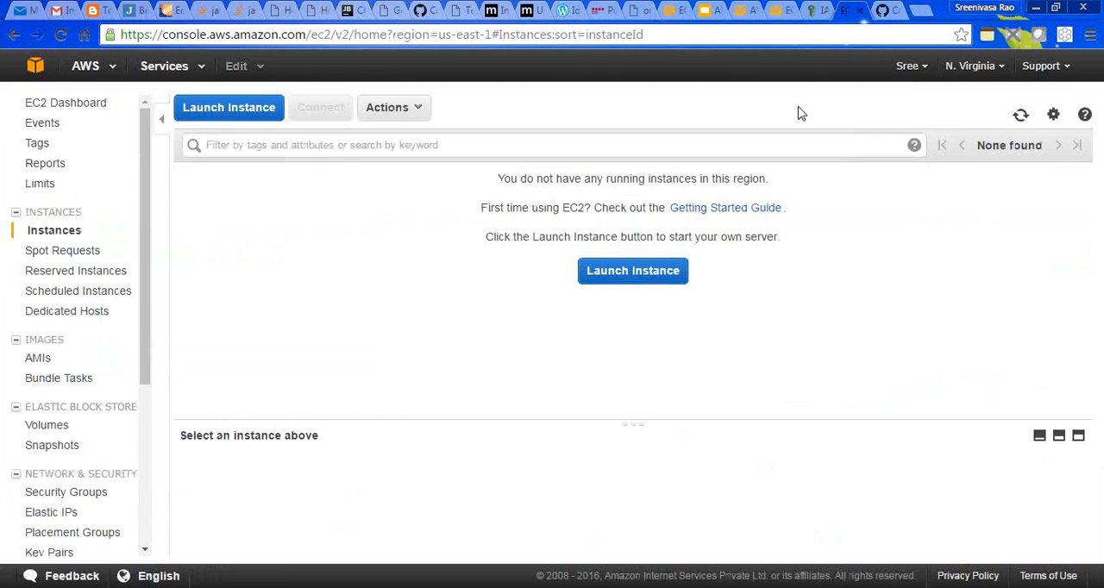
click(776, 10)
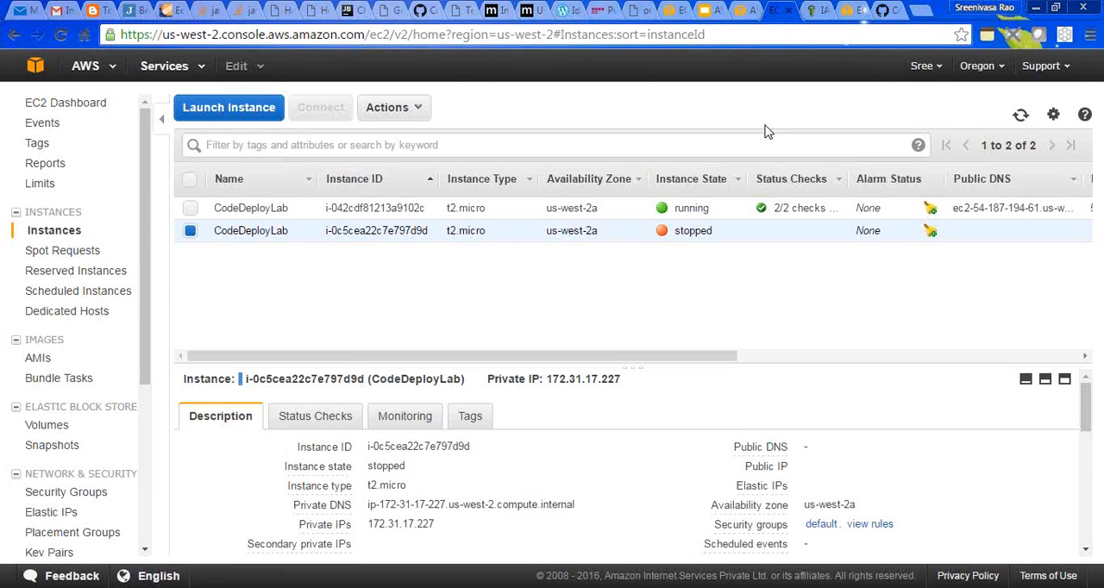
click(814, 10)
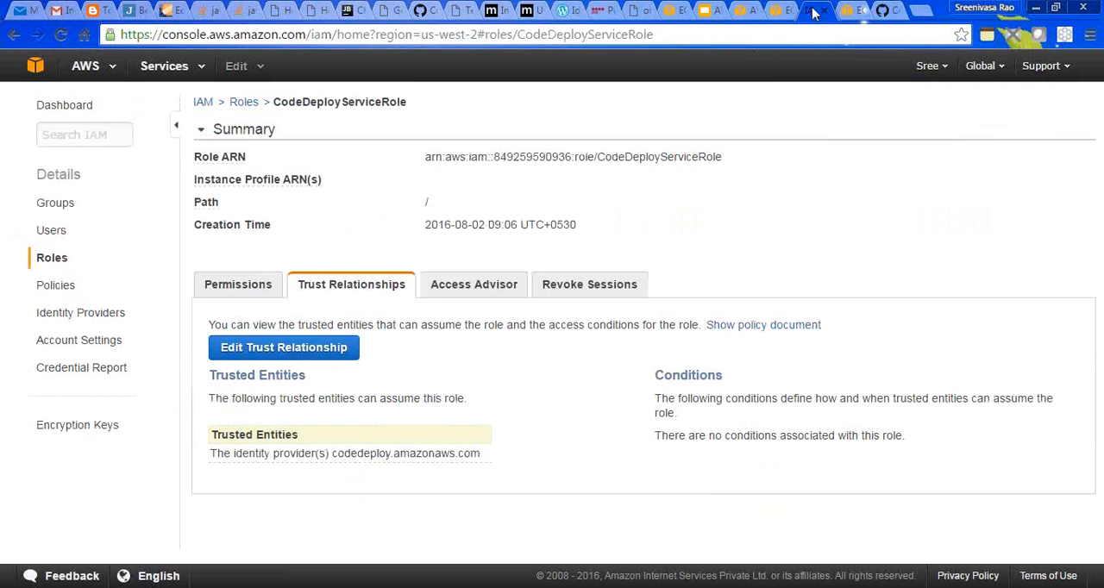
click(786, 12)
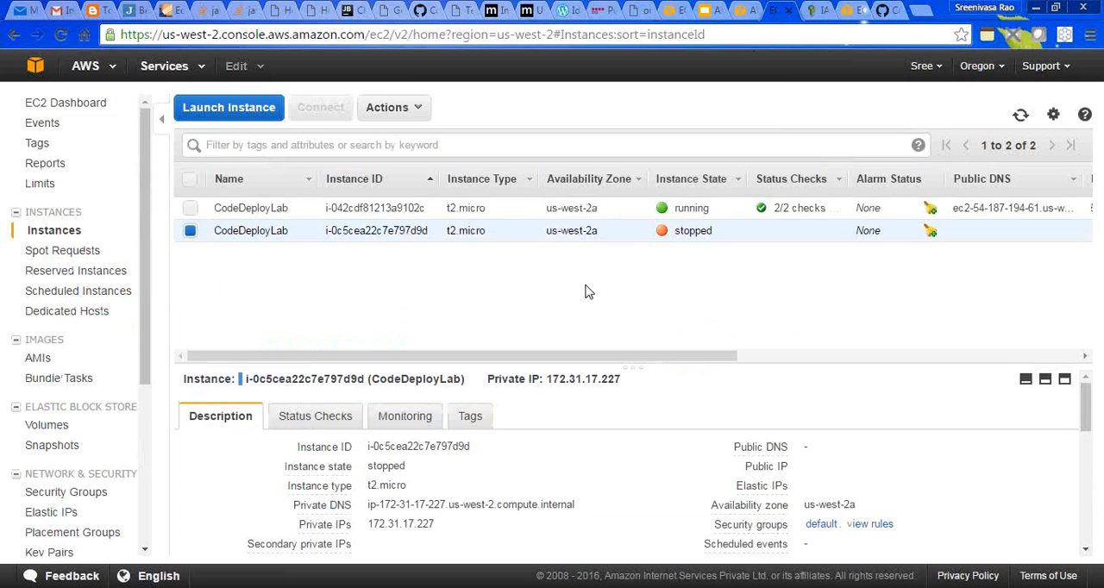
right_click(277, 236)
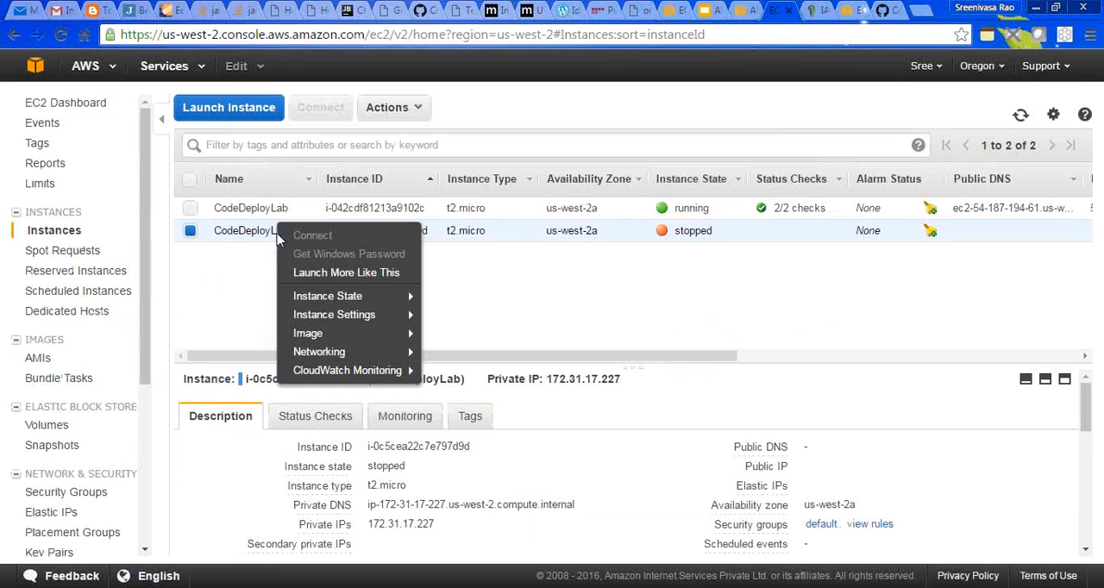
mouse_move(414, 300)
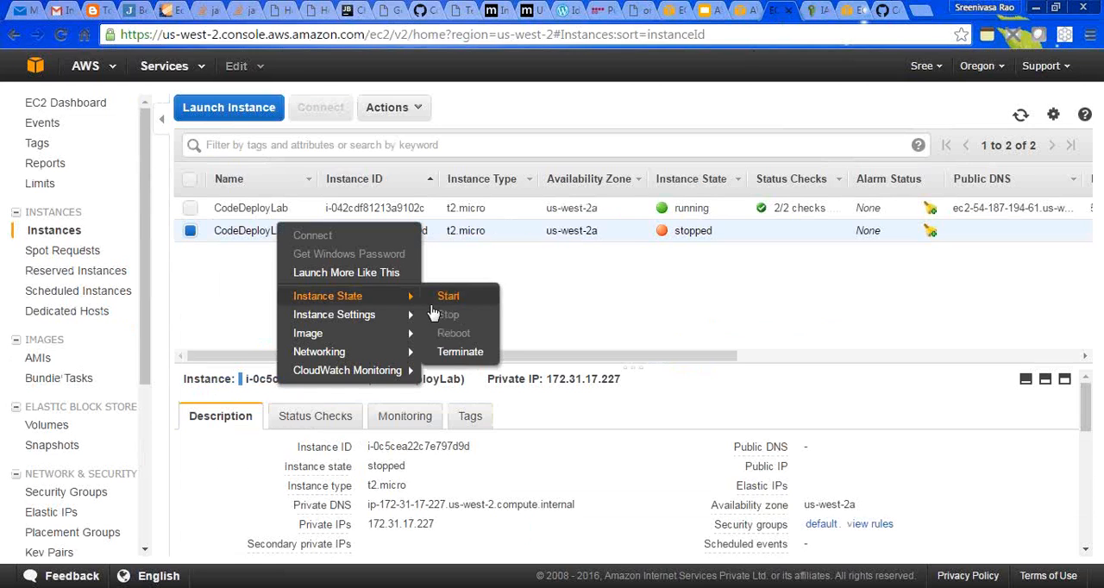
click(544, 277)
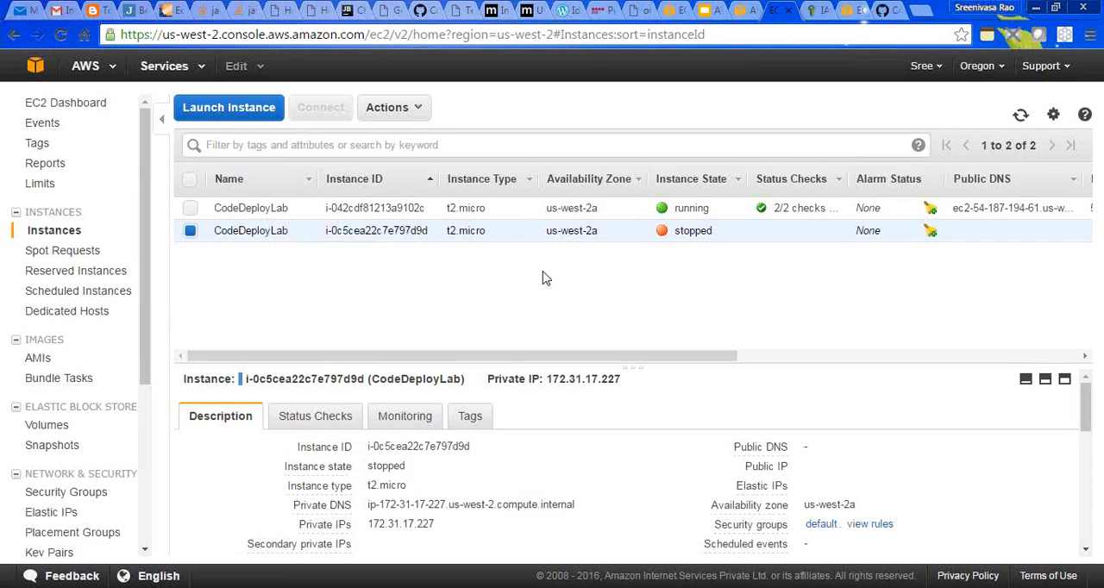
- Stop the running CodeDeployLab instance i-042cdf81213a9102c and close its disconnected PuTTY session
click(252, 207)
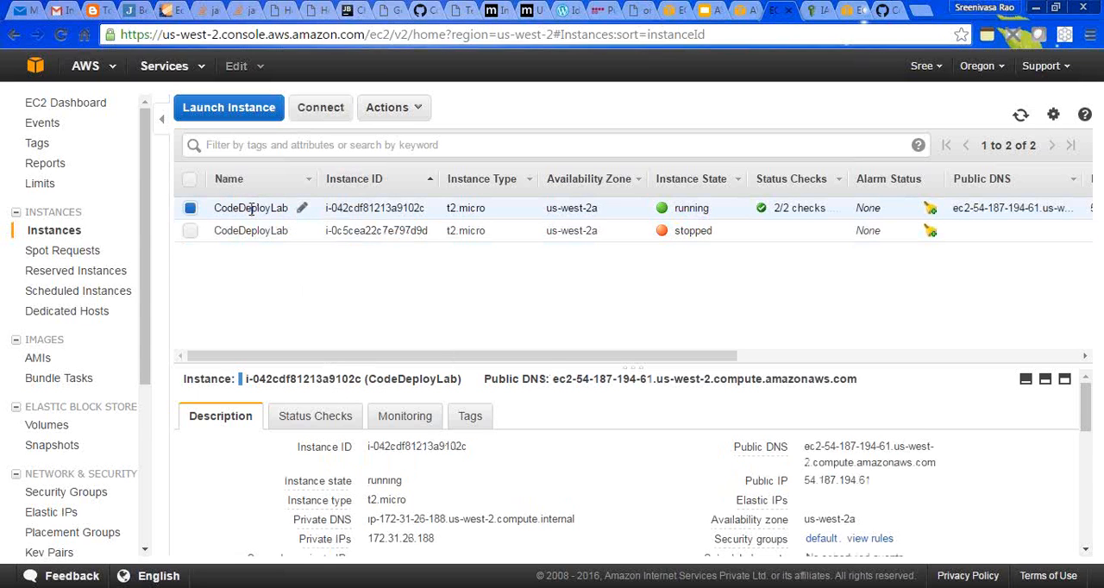
right_click(252, 209)
mouse_move(376, 278)
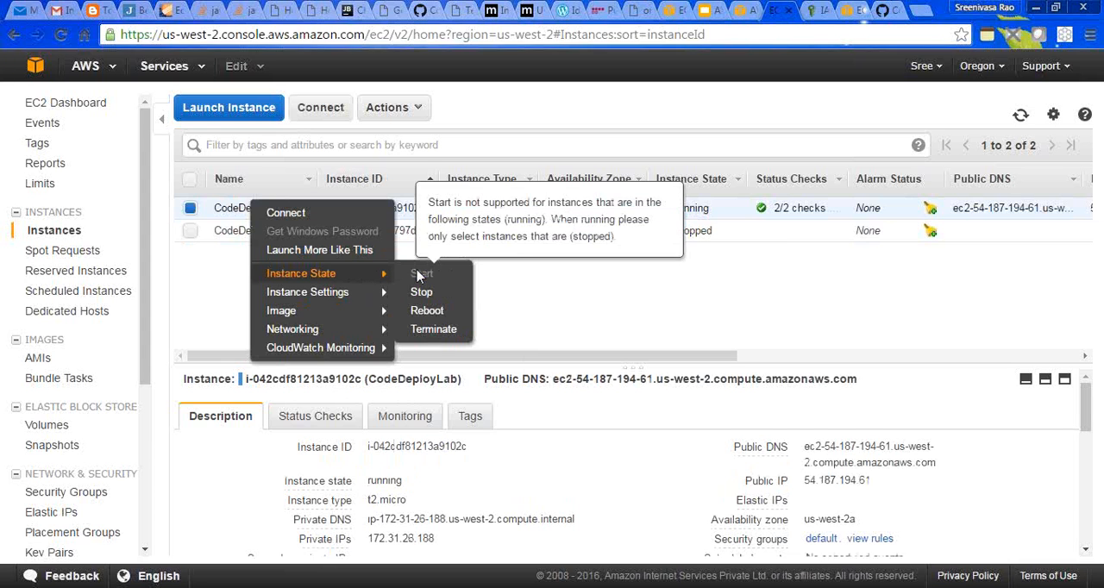
click(421, 293)
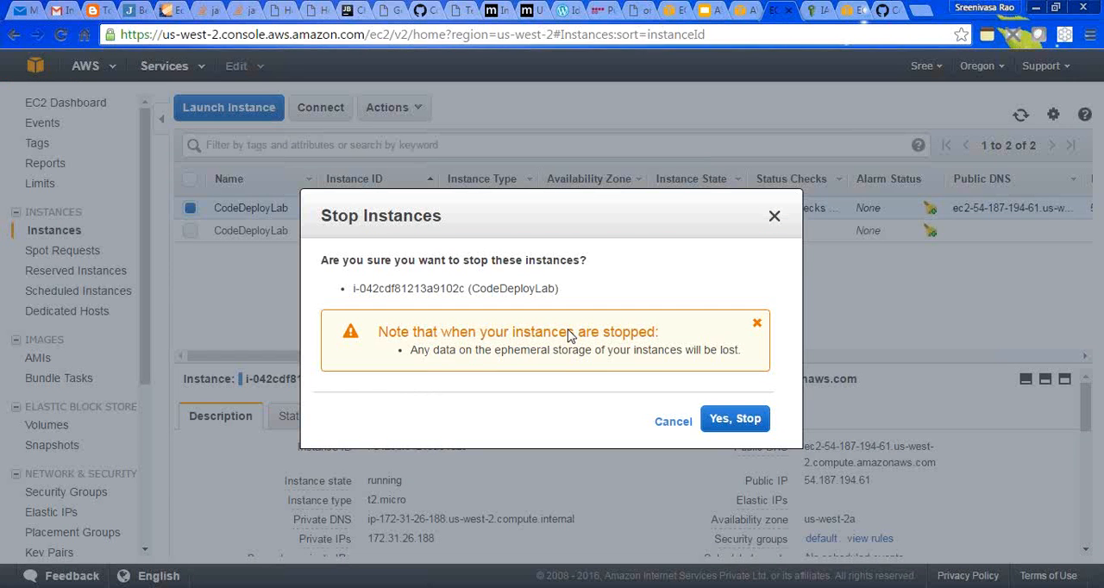
click(730, 419)
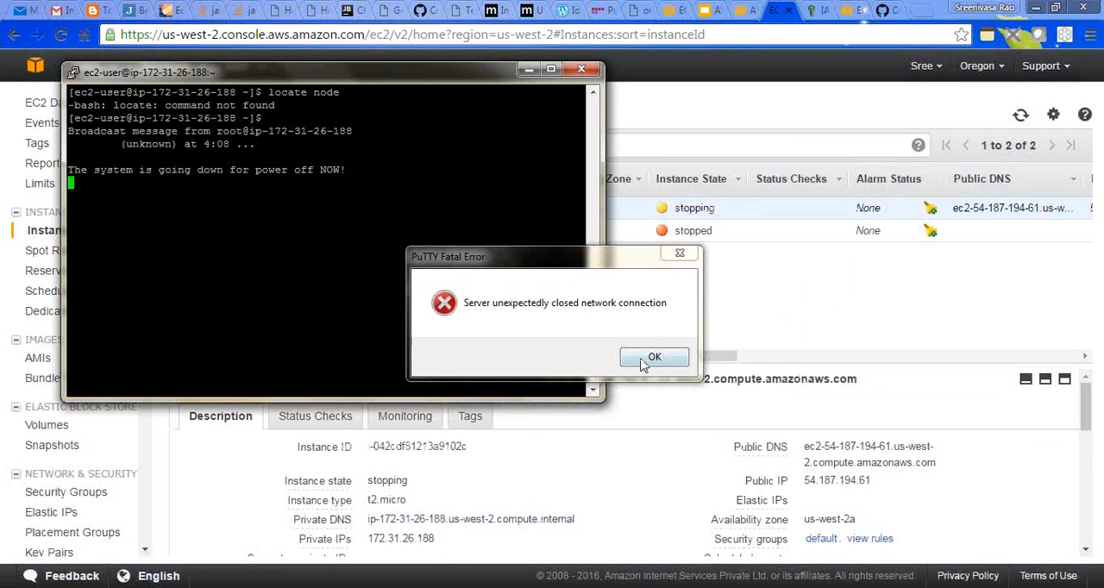
click(653, 357)
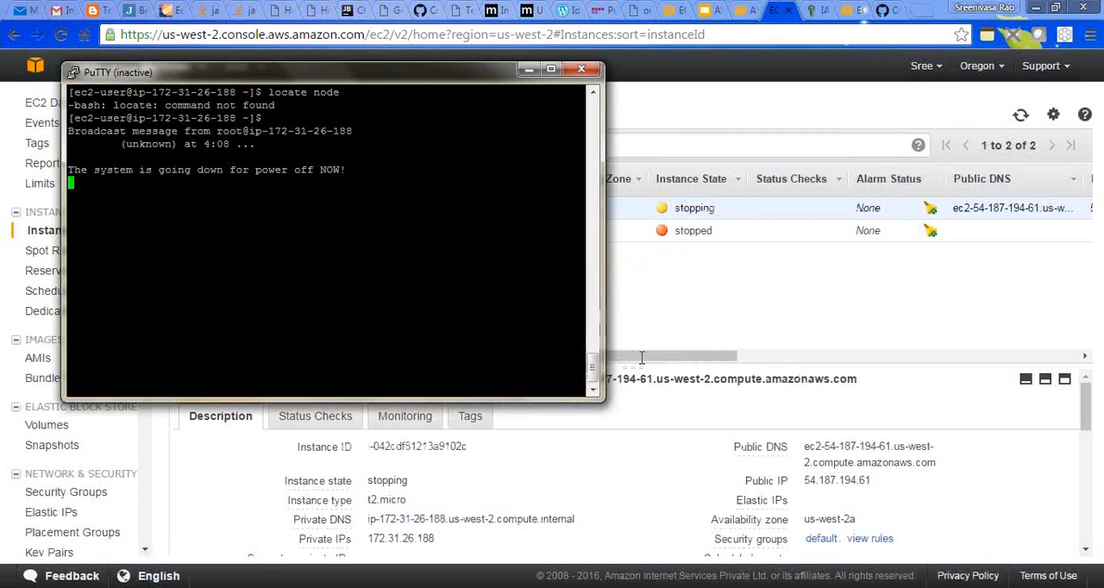
click(581, 69)
- Start the stopped CodeDeployLab instance i-0c5cea22c7e797d9d and check the states of both instances
double_click(270, 229)
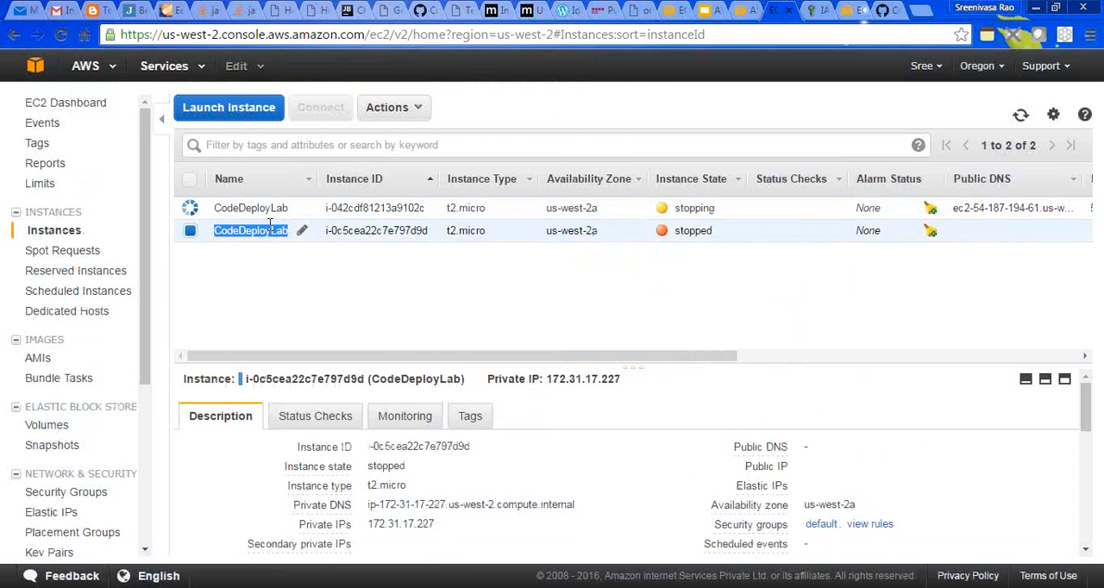
right_click(270, 230)
mouse_move(403, 300)
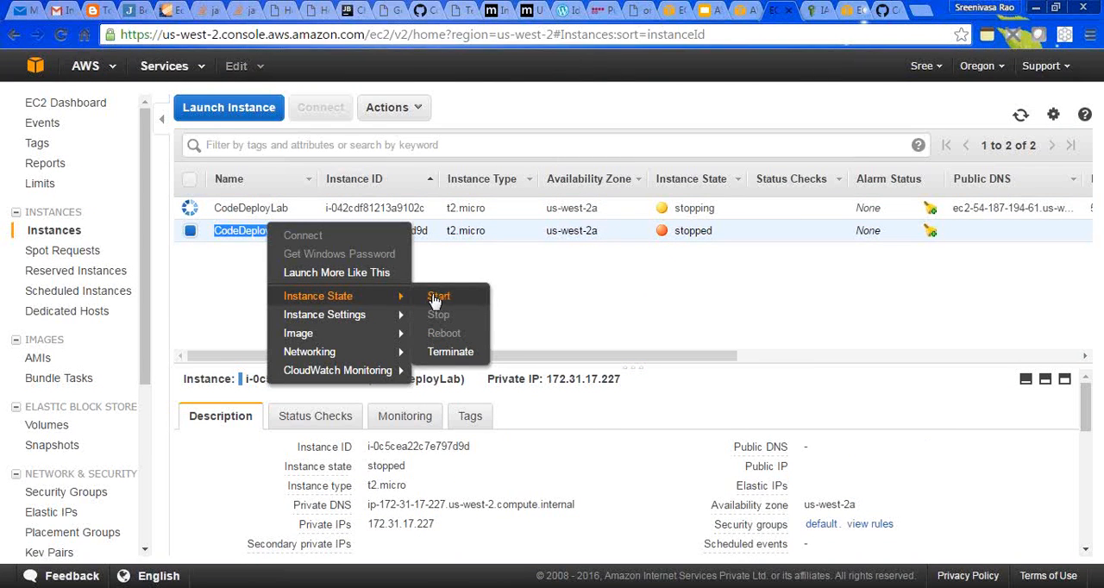
click(438, 297)
click(690, 381)
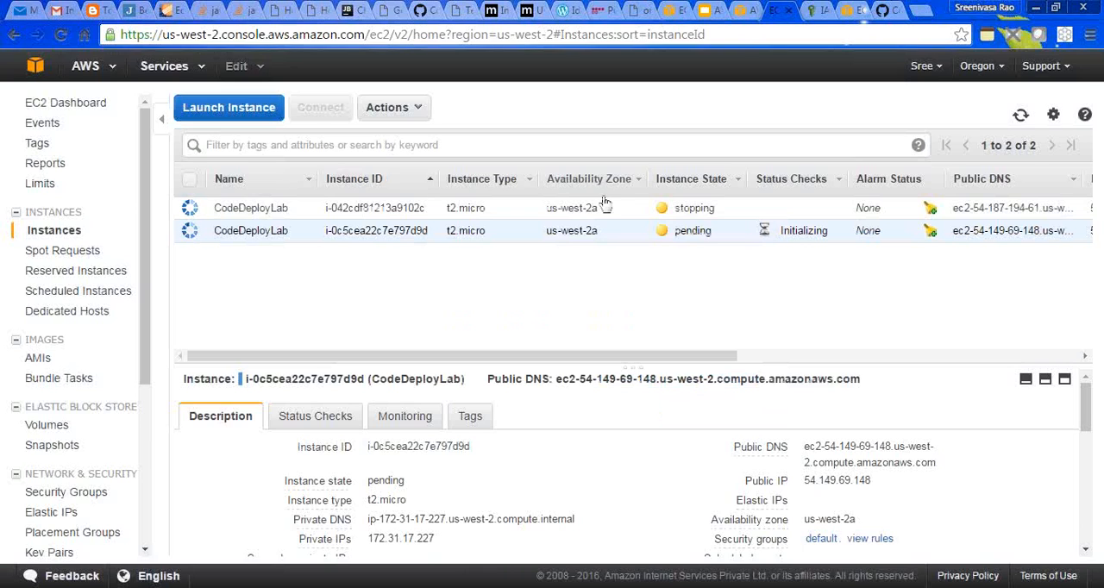
drag(593, 208, 425, 213)
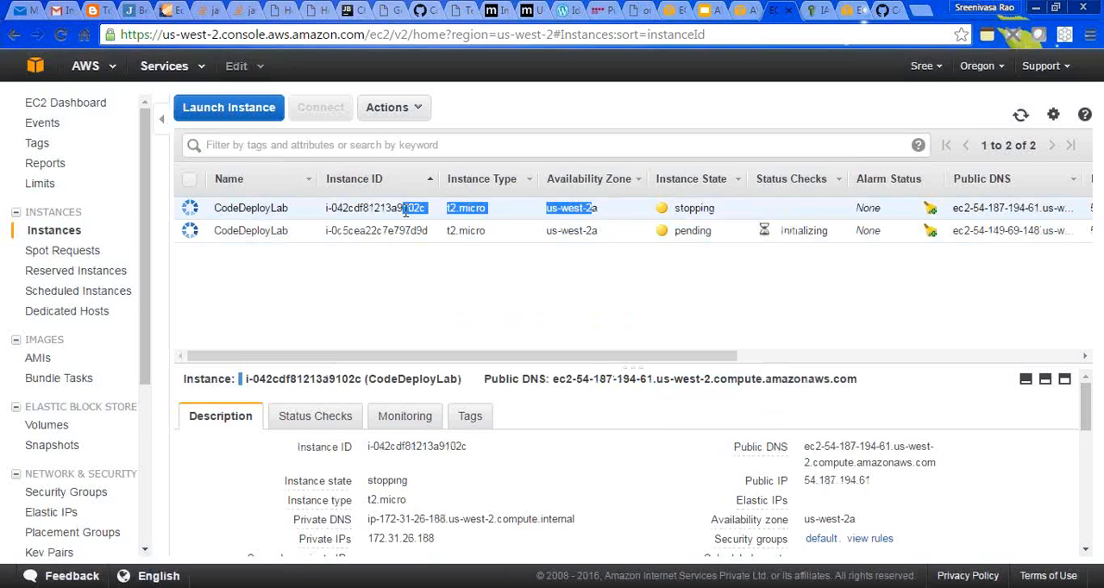
click(547, 308)
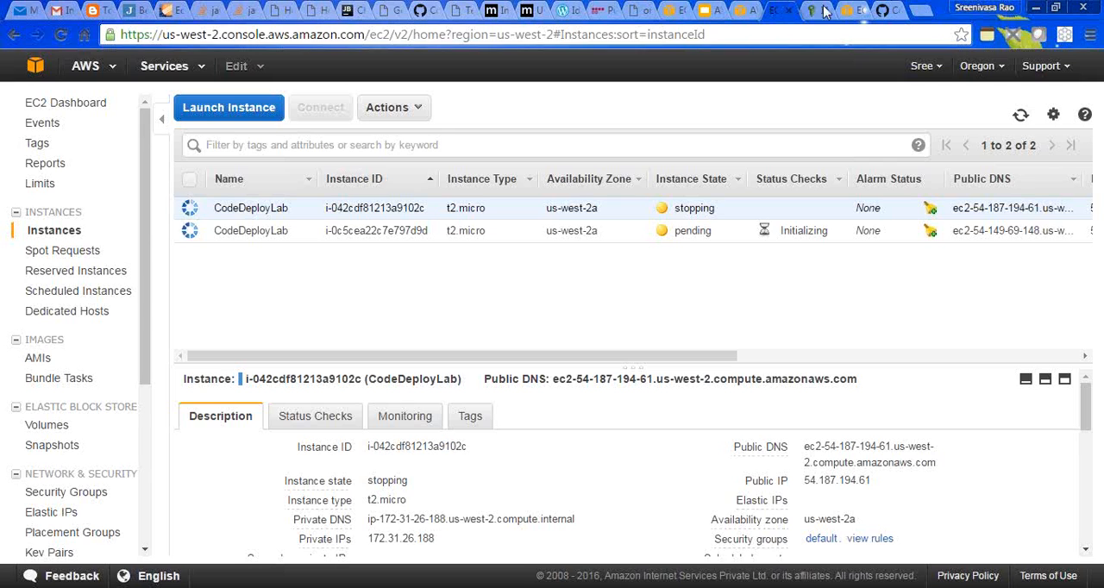
- Open SIT's last deployment, d-7IHOS8PYG, in CodeDeploy and examine its per-instance statuses
click(743, 10)
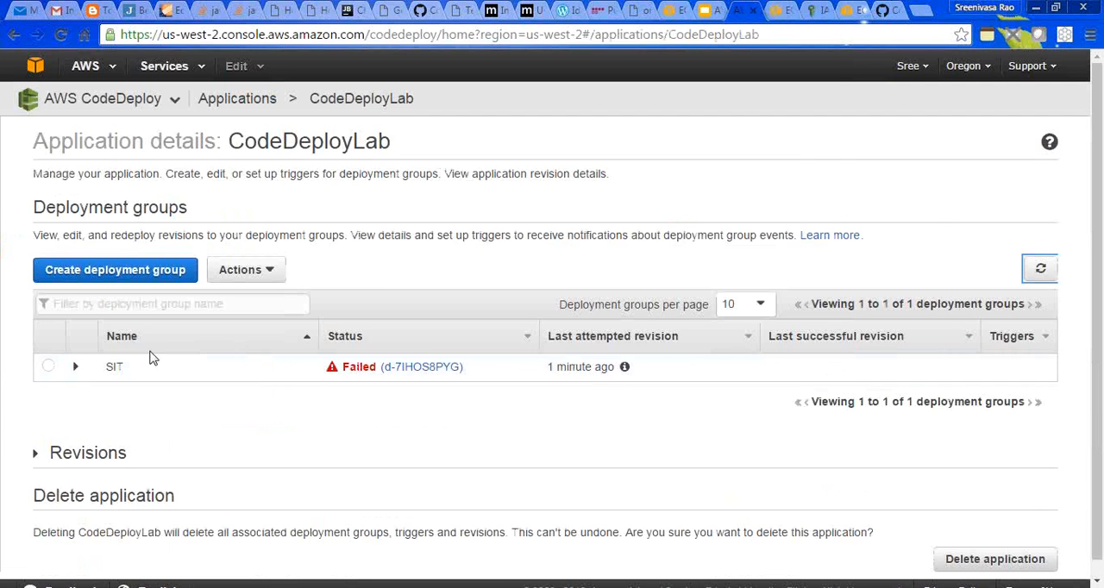
click(76, 366)
click(402, 369)
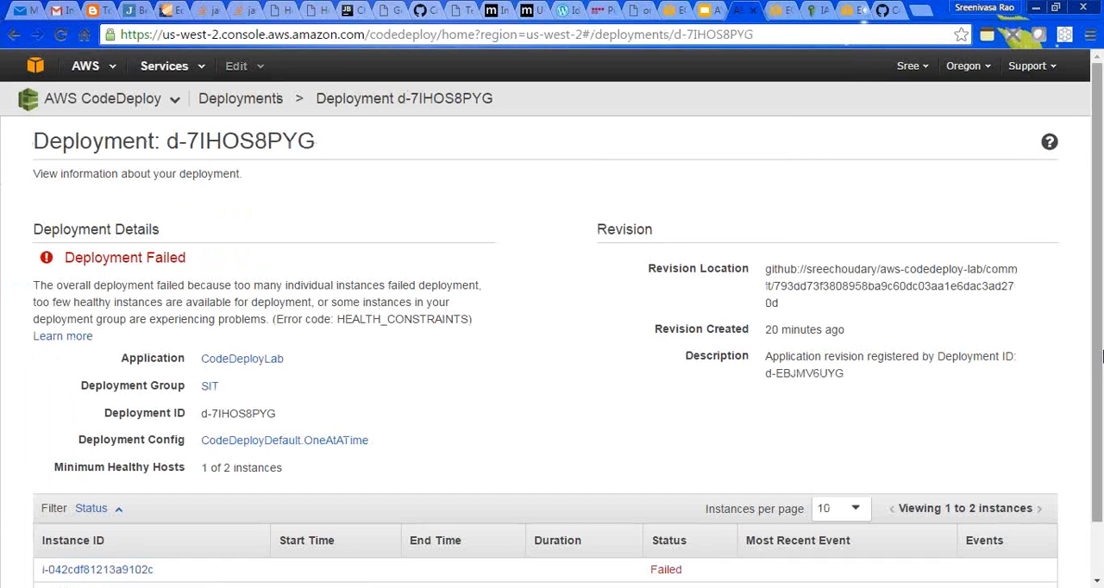
scroll(1099, 367, down, 2)
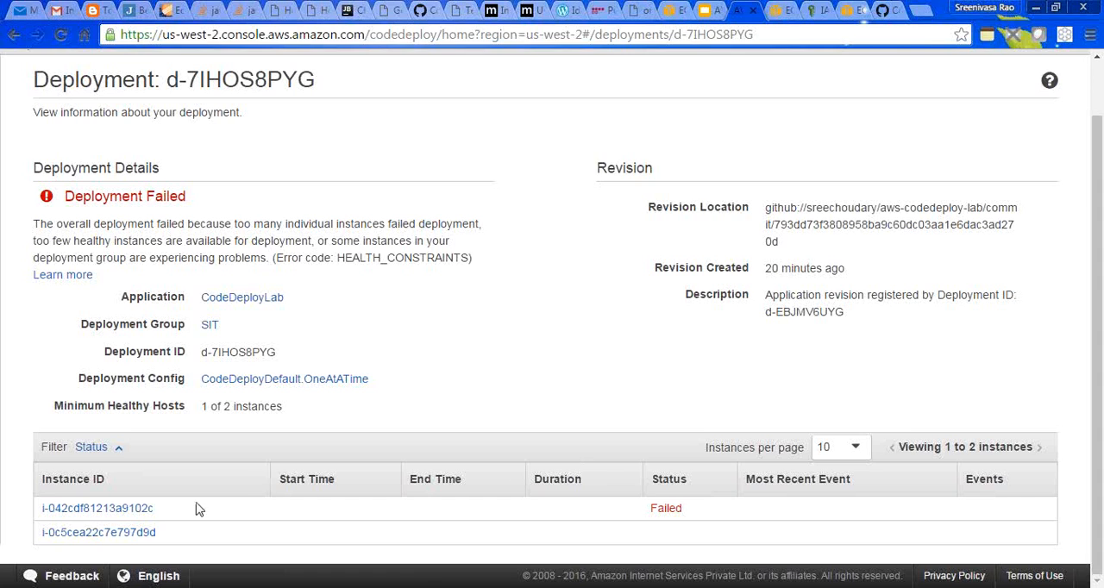
- Look up the deployment's instance i-042cdf81213a9102c in EC2 and compare its ID with the instances list
click(134, 512)
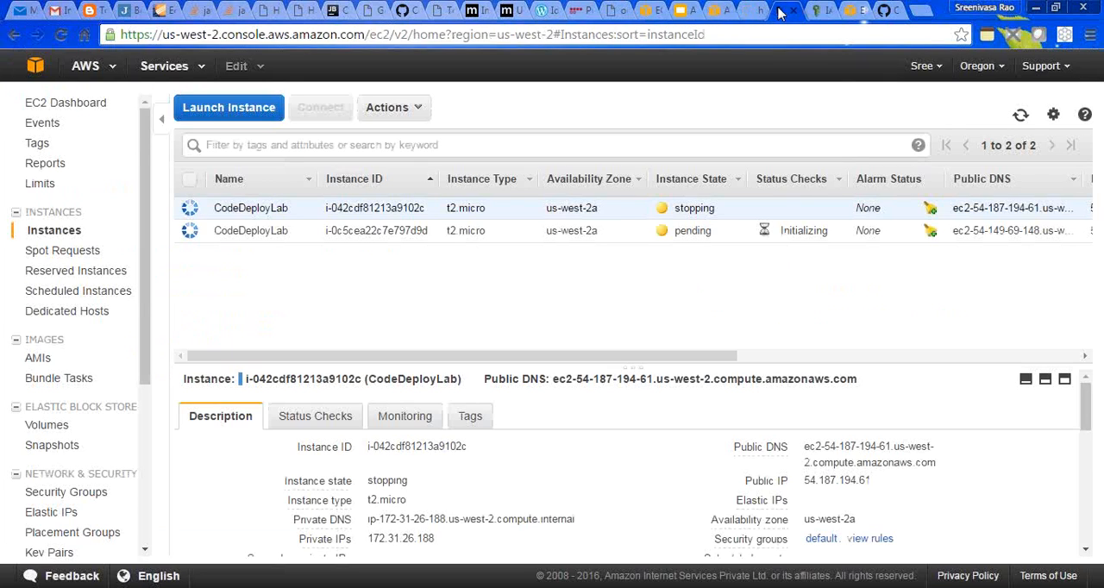
click(746, 12)
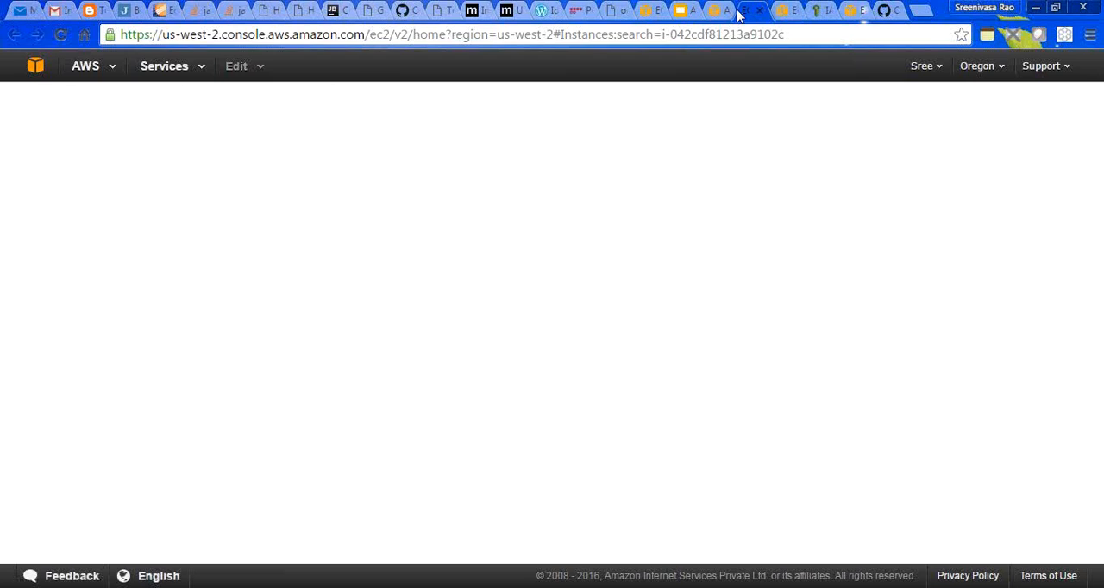
click(759, 11)
click(718, 15)
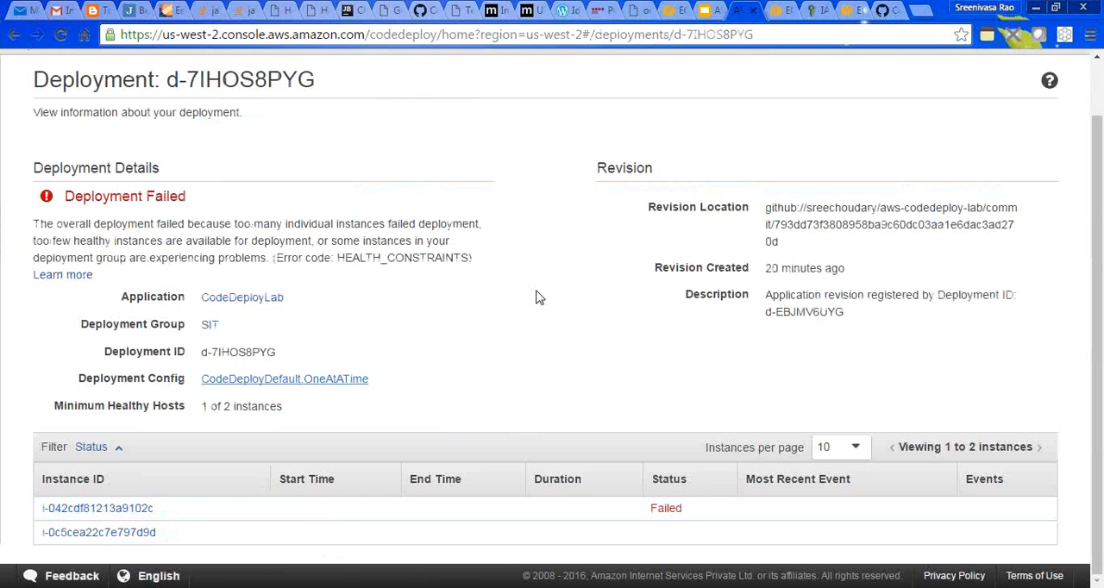
click(776, 10)
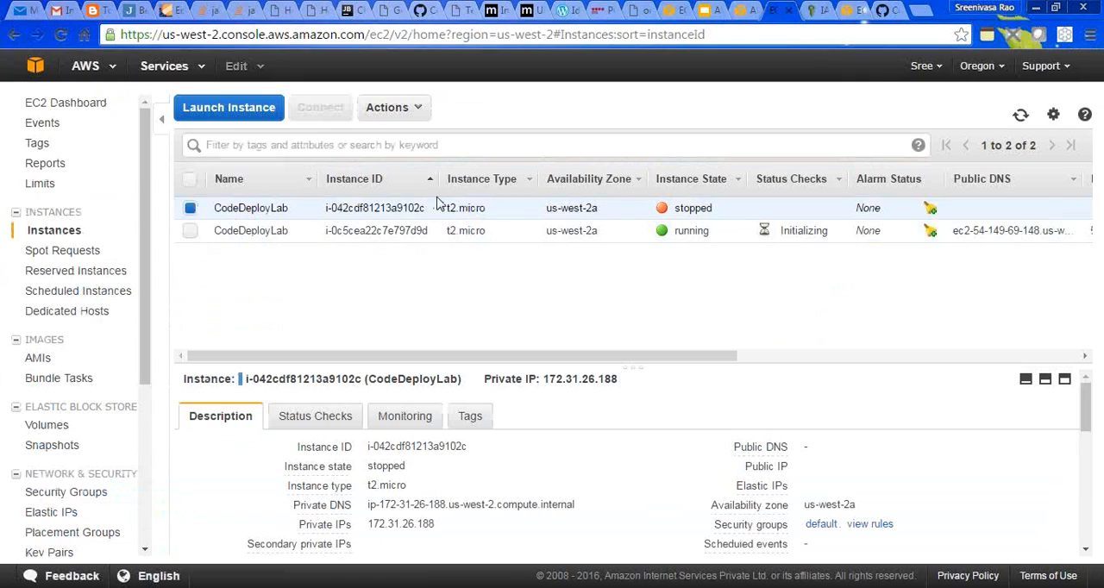
drag(430, 209, 366, 197)
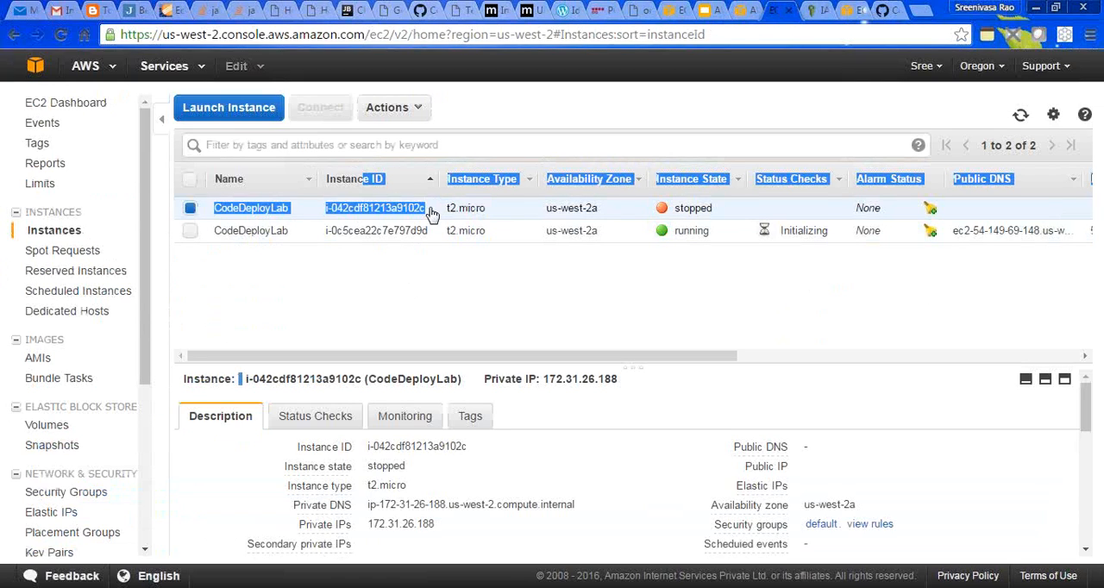
click(596, 319)
- Open the earlier deployment d-EBJMV6UYG from the deployments list and examine its per-instance statuses
click(738, 11)
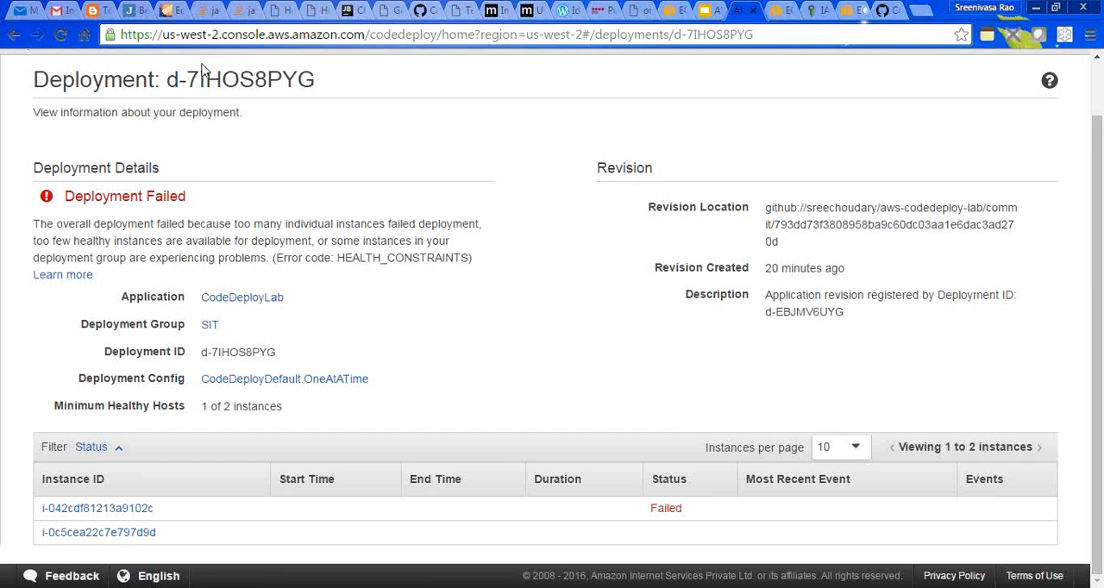
scroll(1100, 102, up, 1)
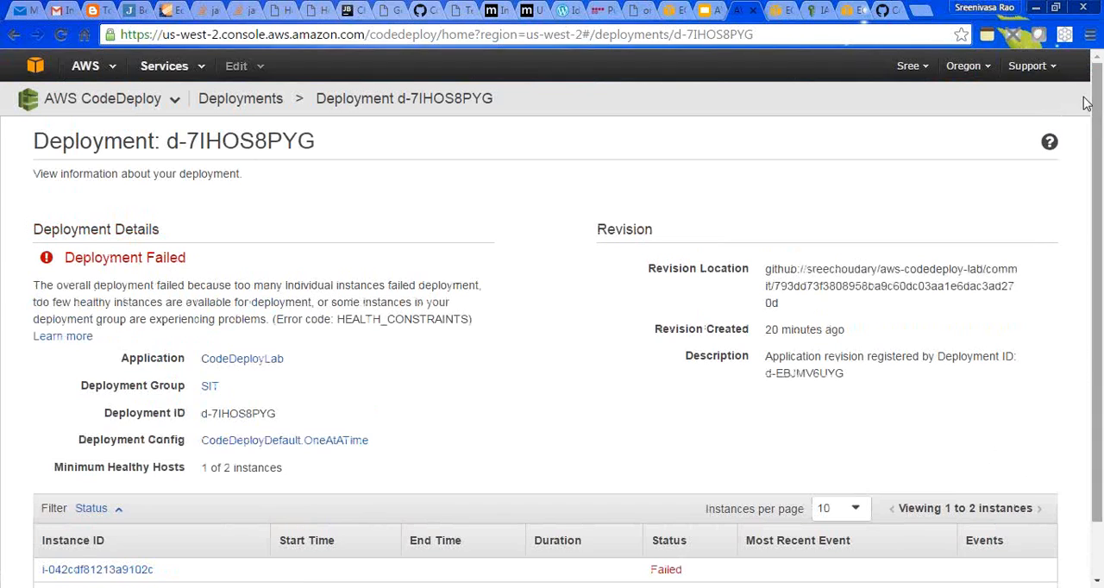
click(274, 101)
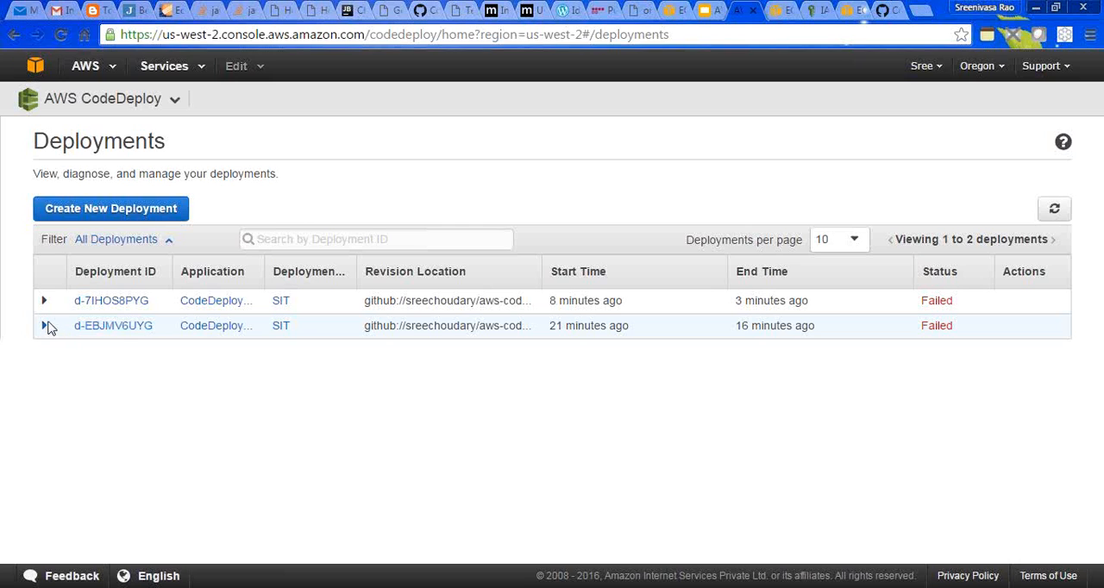
click(94, 325)
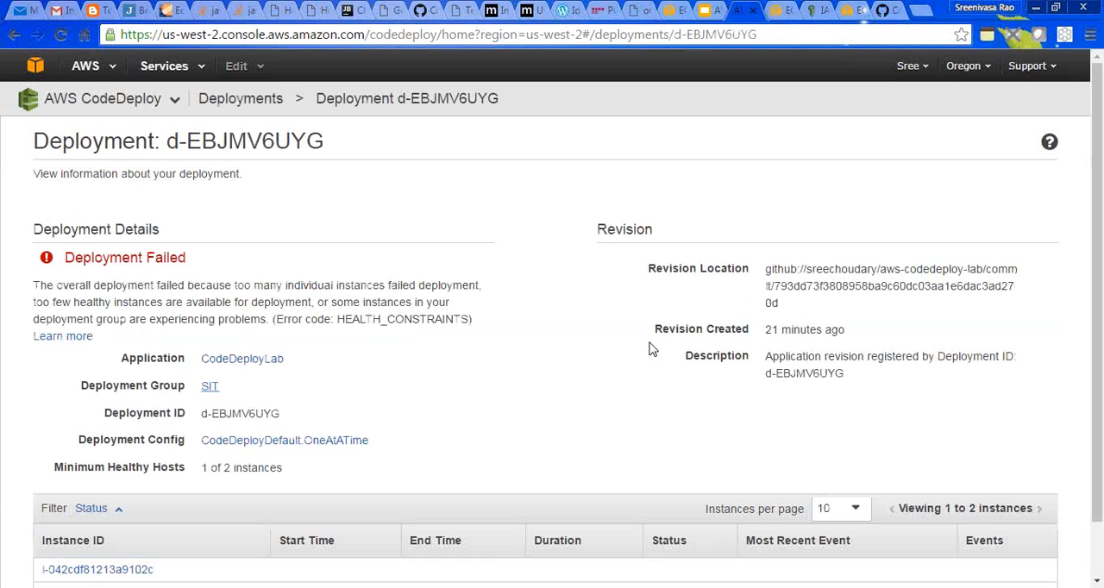
scroll(1097, 347, down, 1)
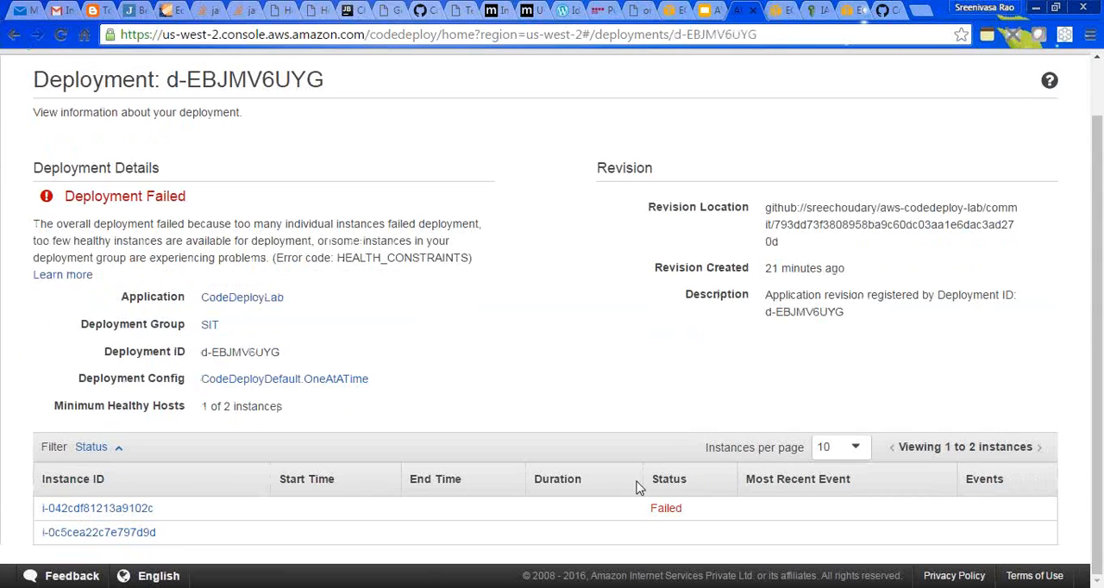
drag(162, 510, 41, 510)
click(161, 510)
- Switch to the AWS CodeDeploy And CodePipeline presentation and review CodeDeployInstanceRole on the IAM roles slide
click(704, 12)
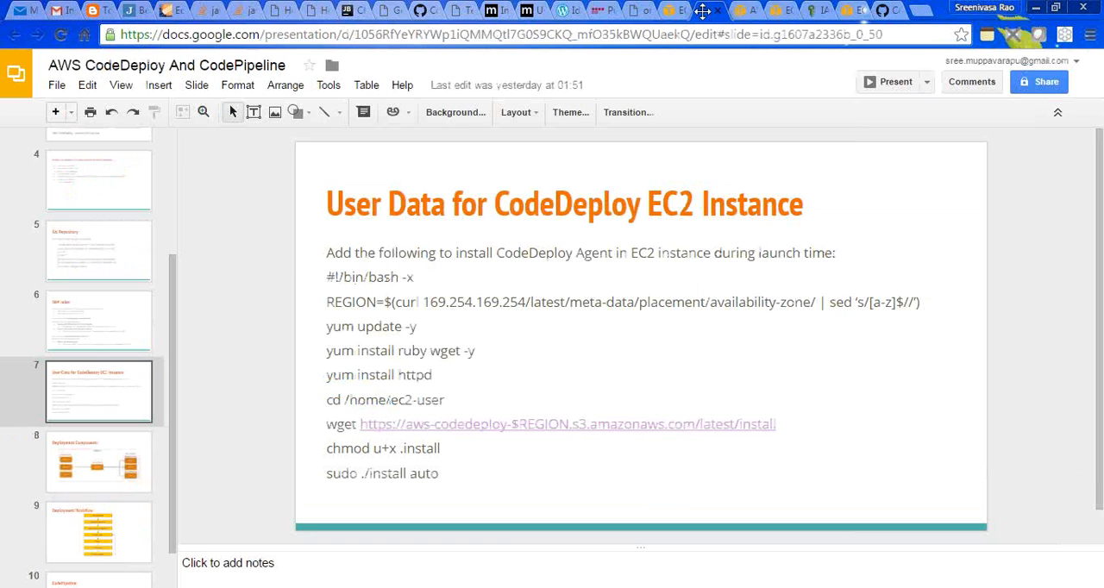
click(124, 268)
click(109, 334)
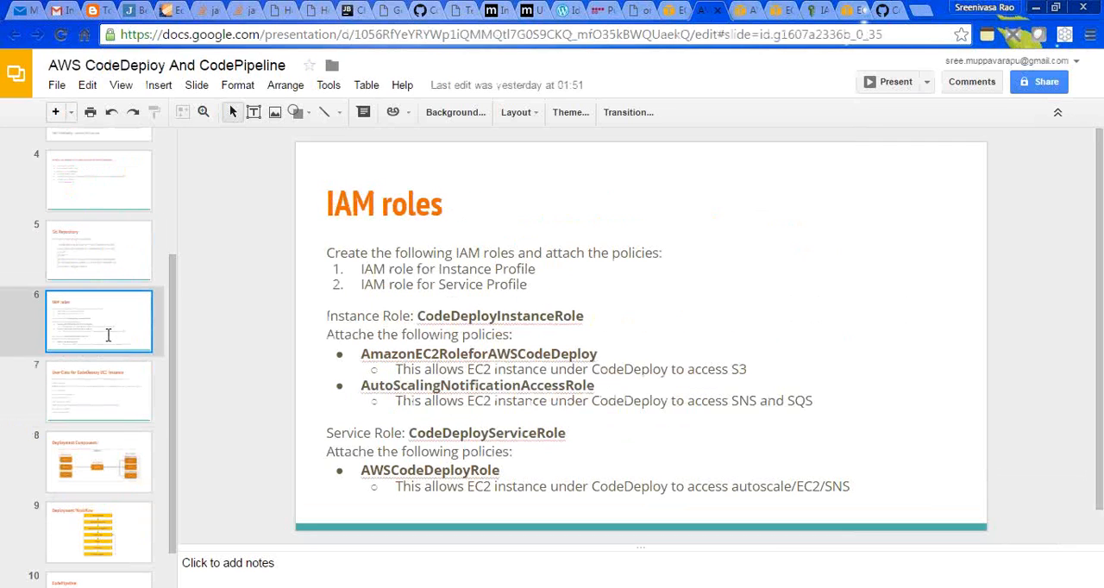
click(463, 315)
double_click(464, 316)
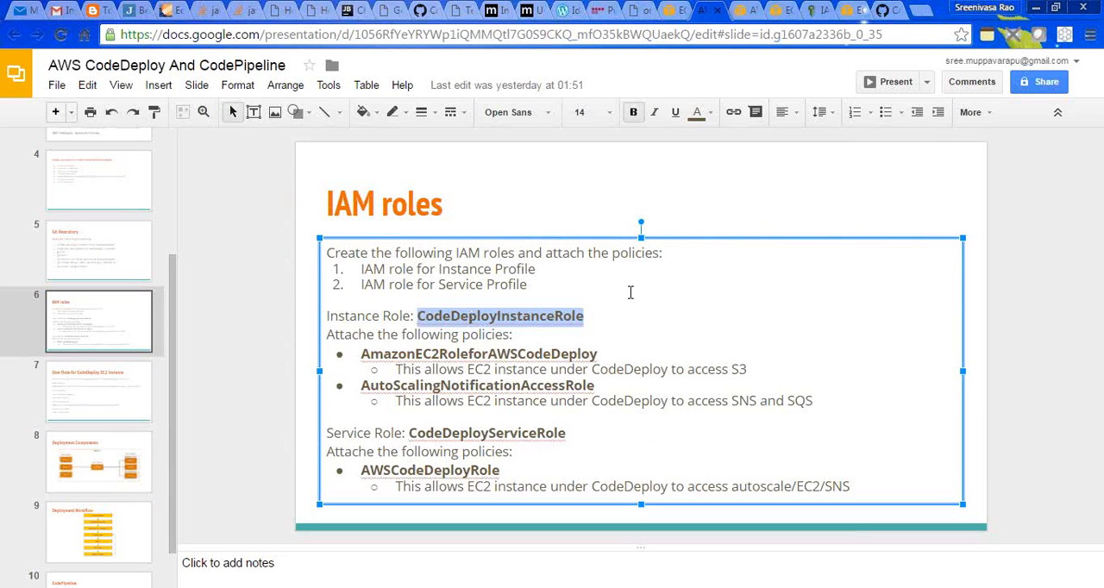
click(239, 325)
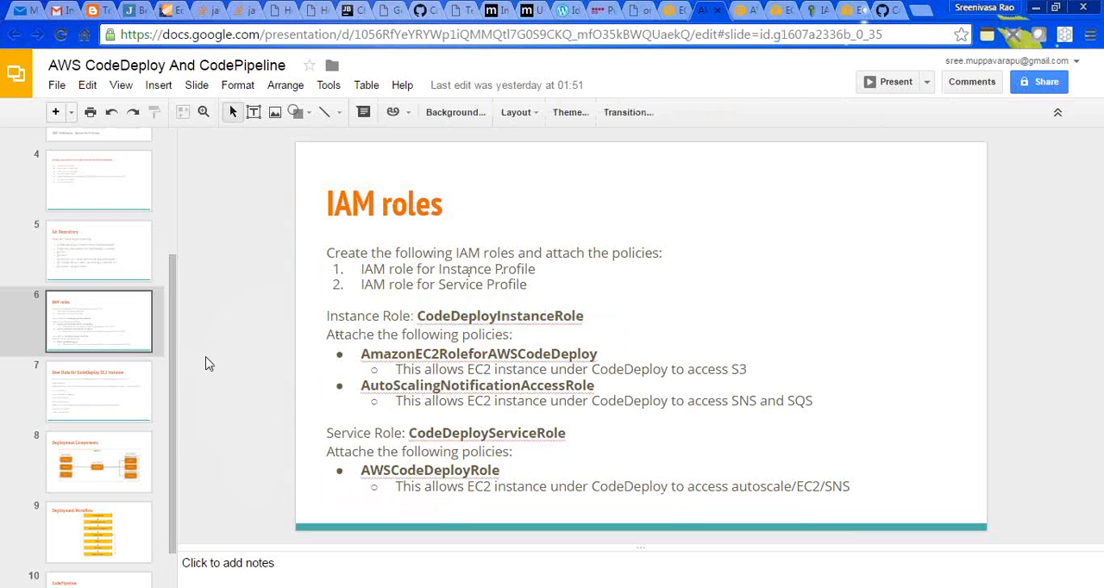
- Switch to the EC2 instances list and refresh it to check the states of the two CodeDeployLab instances
click(776, 10)
click(748, 10)
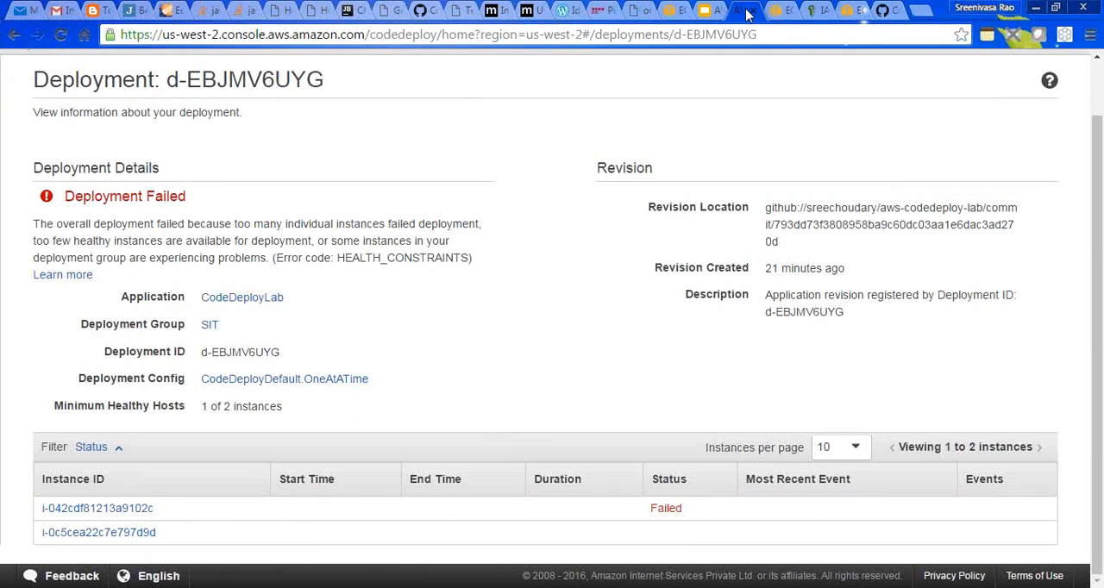
click(776, 11)
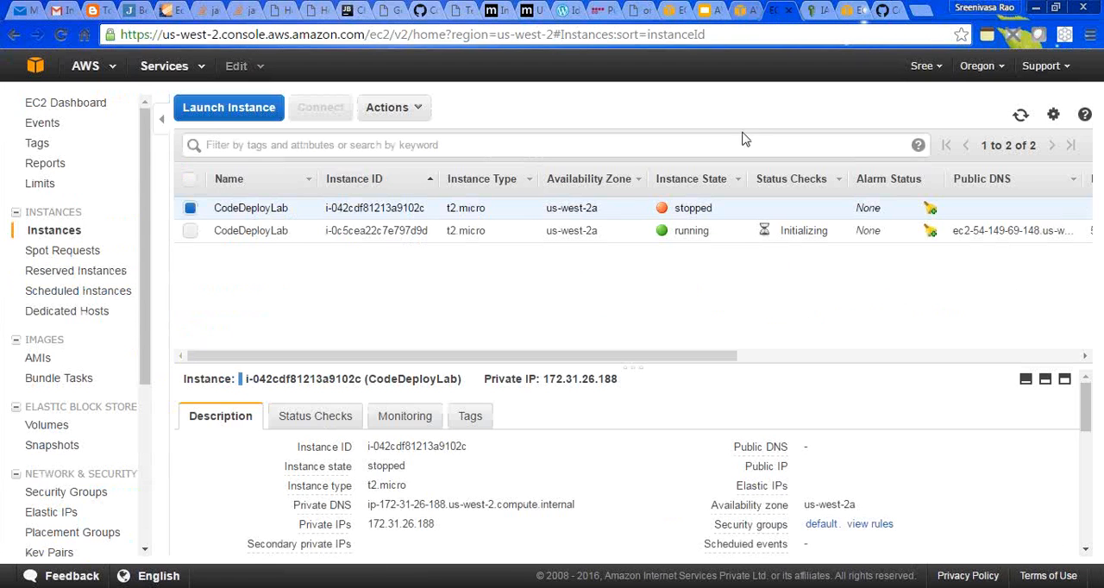
click(1020, 115)
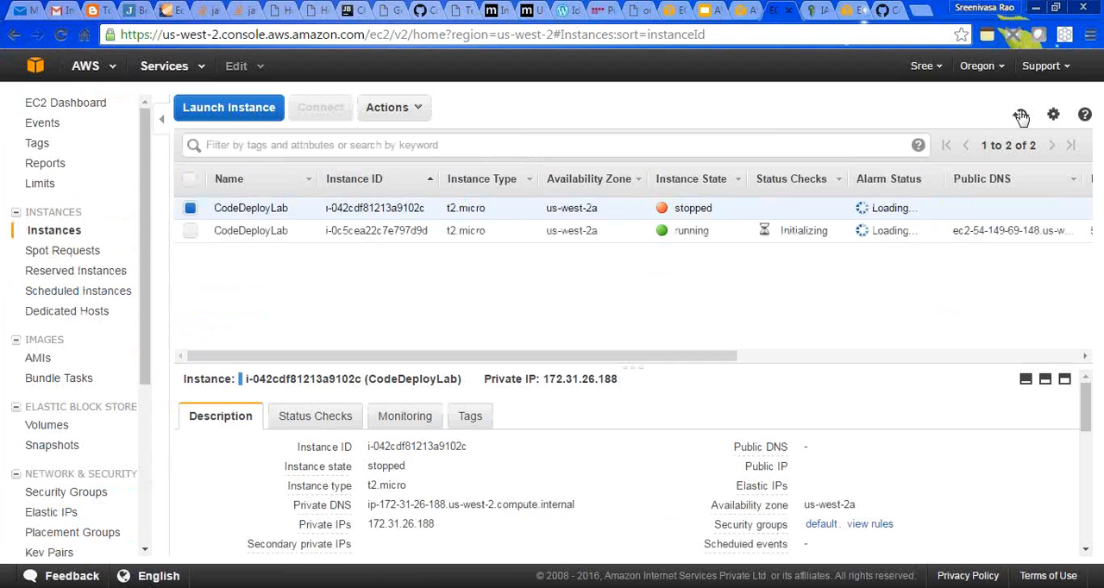
click(1020, 116)
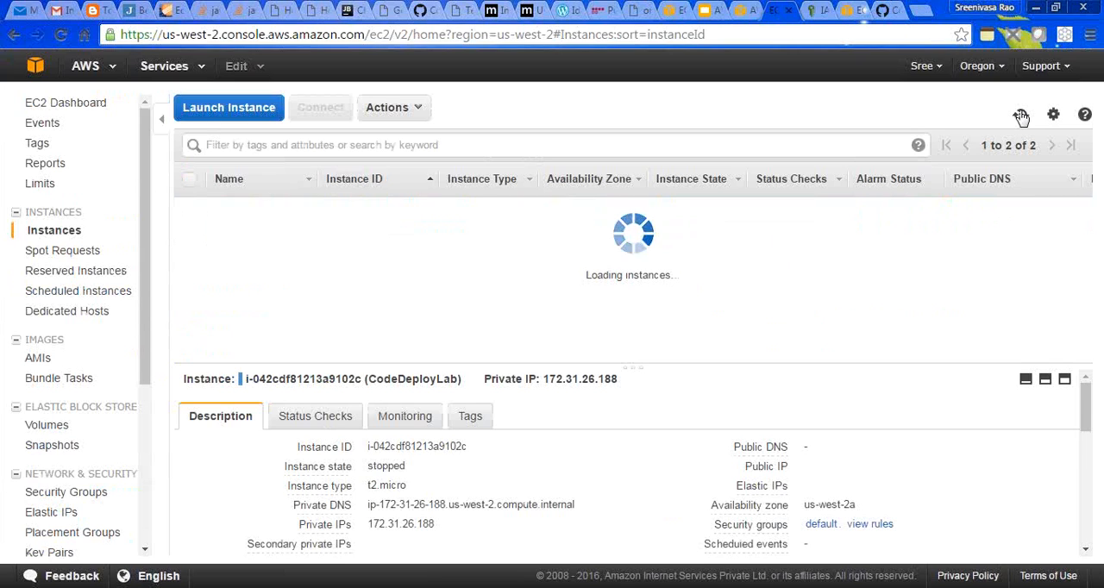
click(1020, 116)
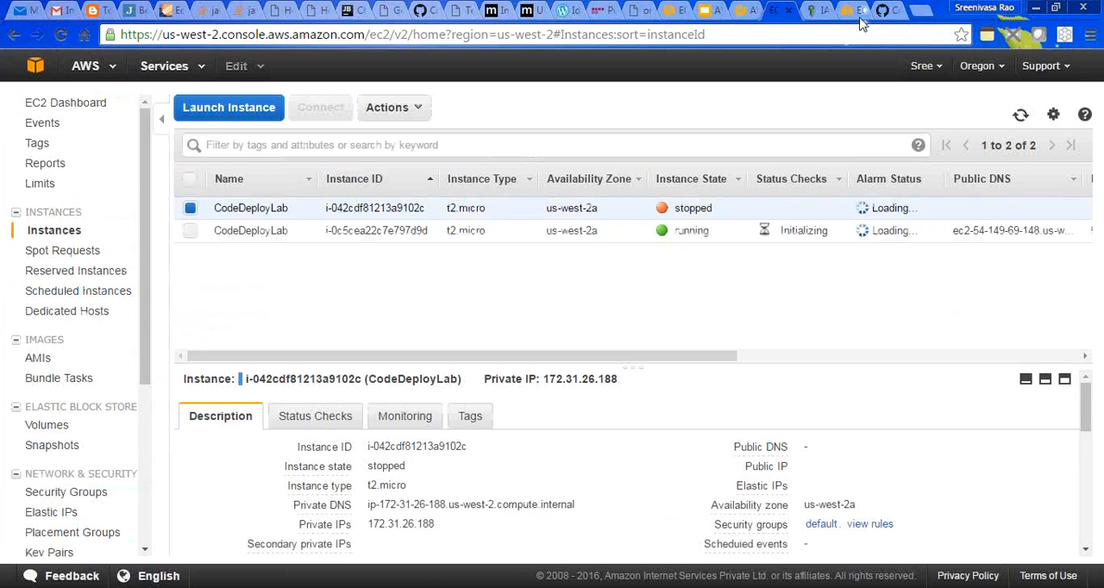
- Return to CodeDeploy and open the details of the CodeDeployLab application from the applications list
click(740, 11)
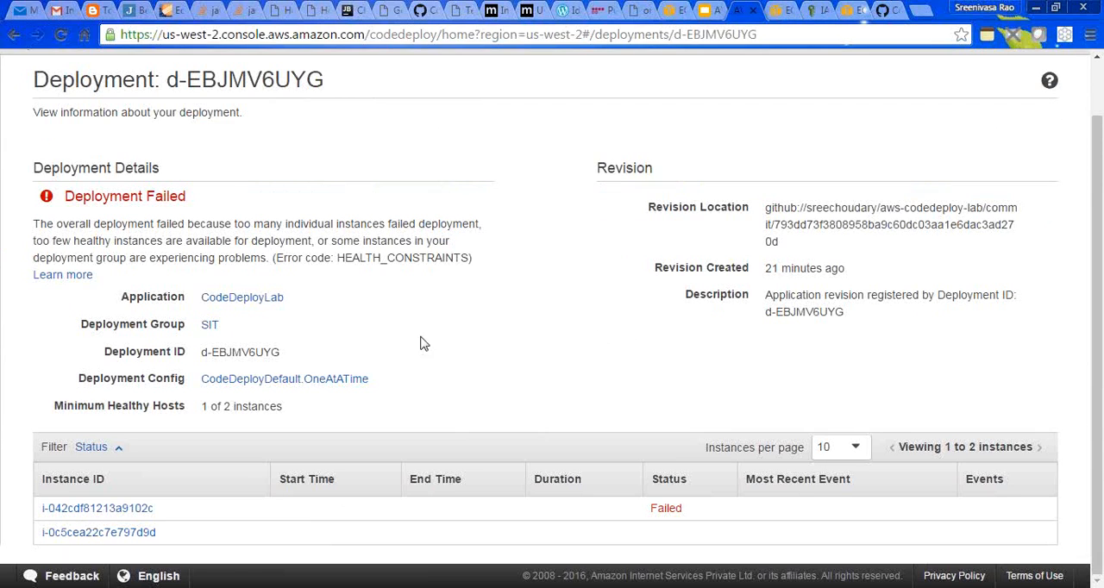
scroll(491, 196, up, 1)
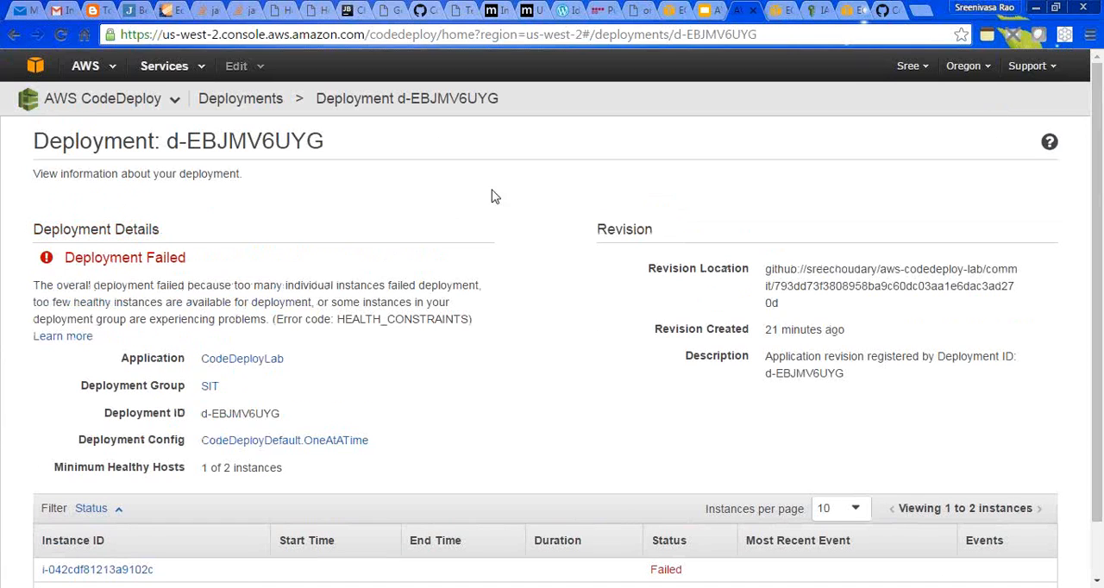
click(261, 104)
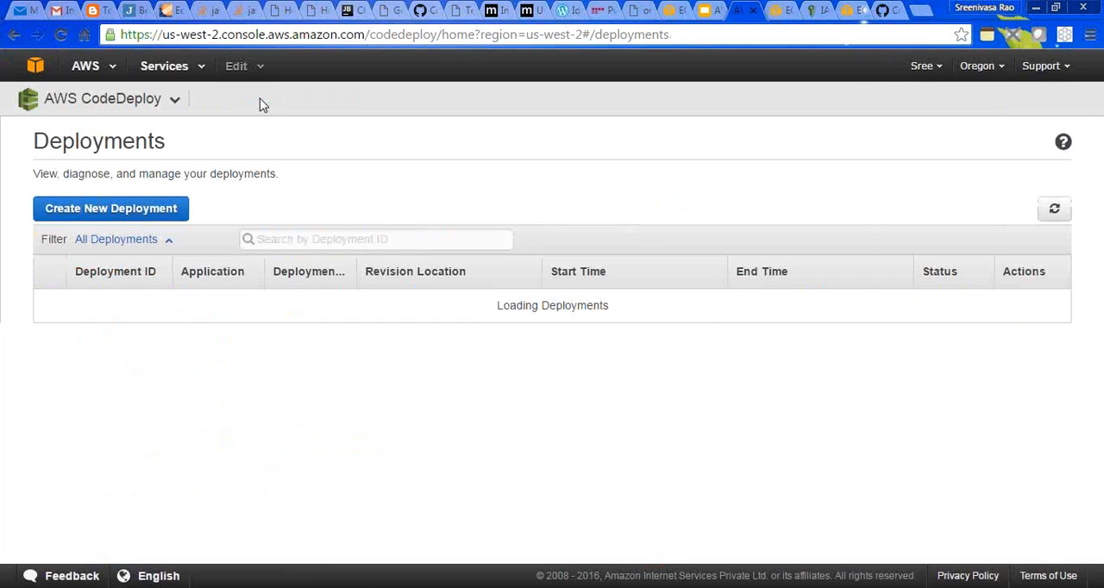
click(165, 101)
click(95, 132)
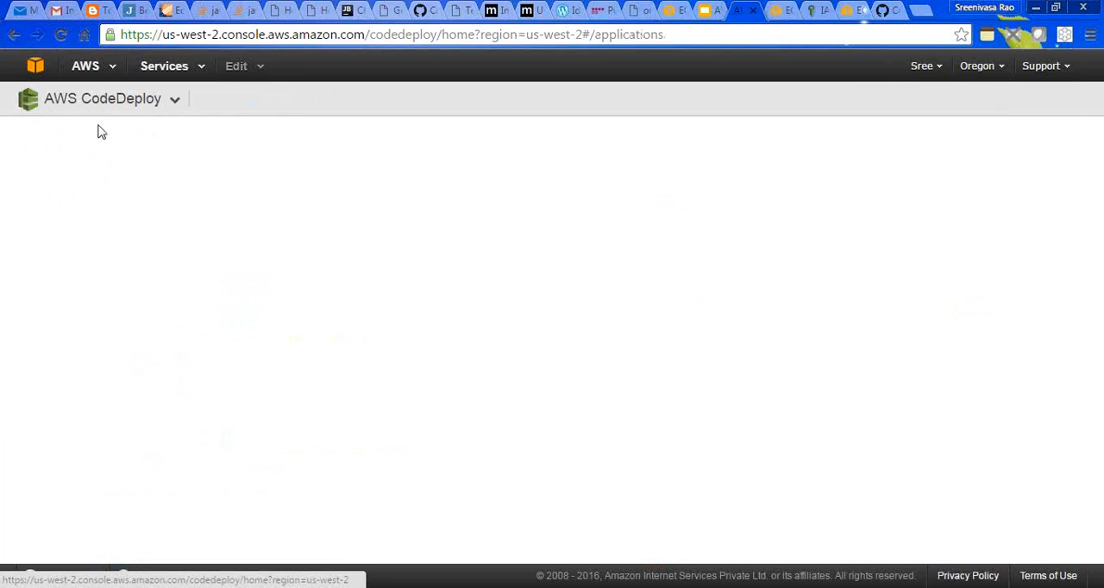
click(107, 336)
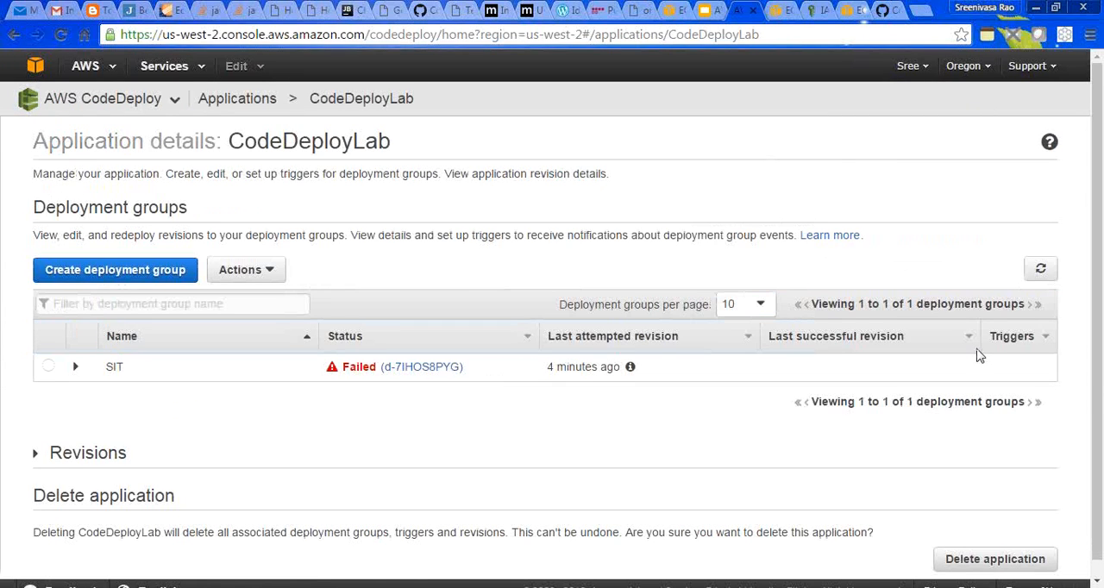
- Start deploying a new revision to the SIT group, with CodeDeployLab as application, SIT as deployment group and GitHub as revision type
drag(1098, 413, 1100, 445)
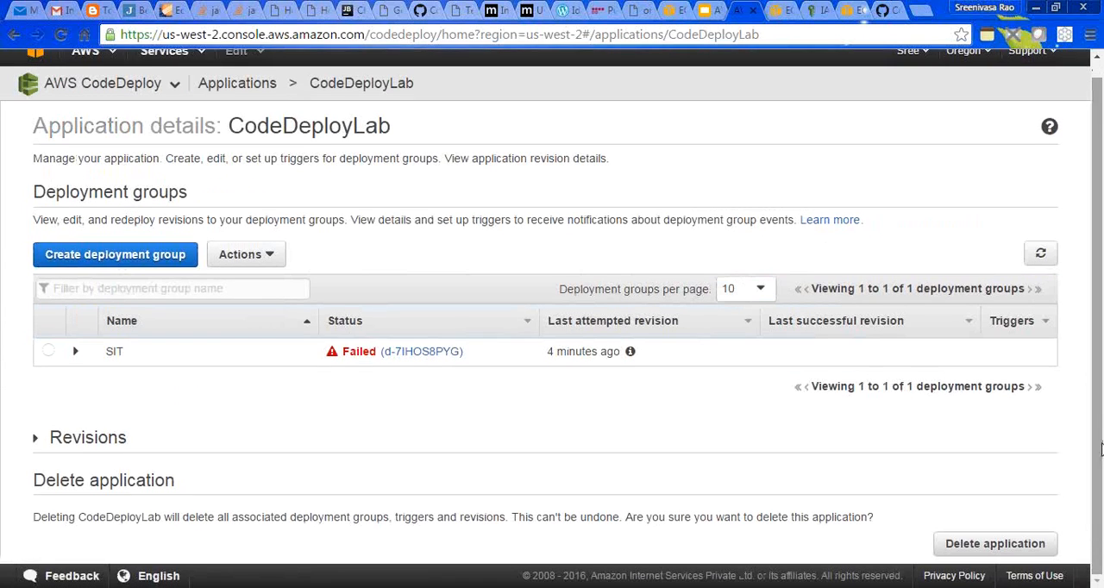
click(49, 351)
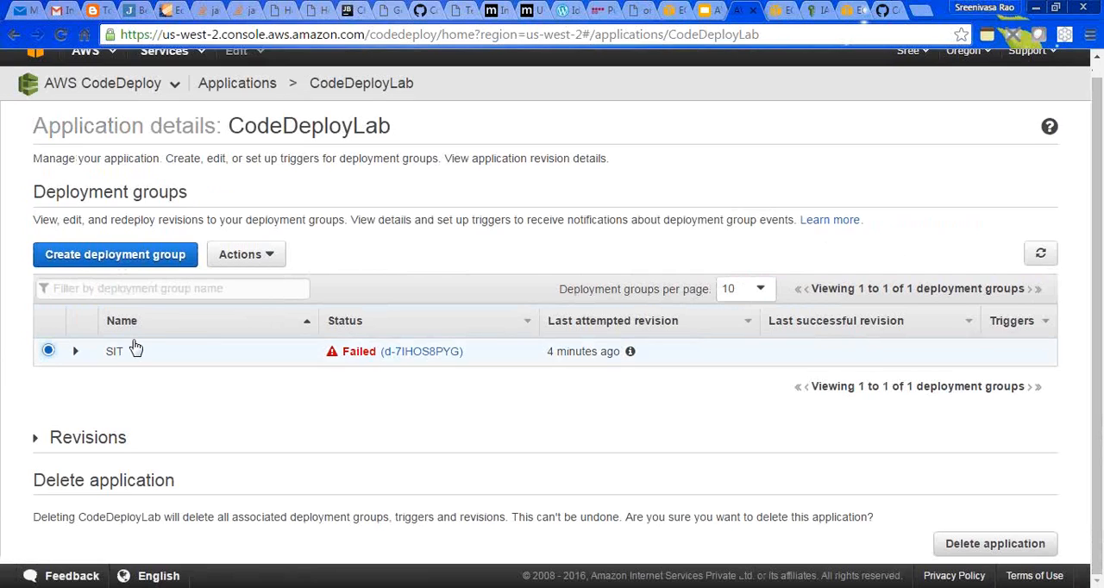
click(259, 257)
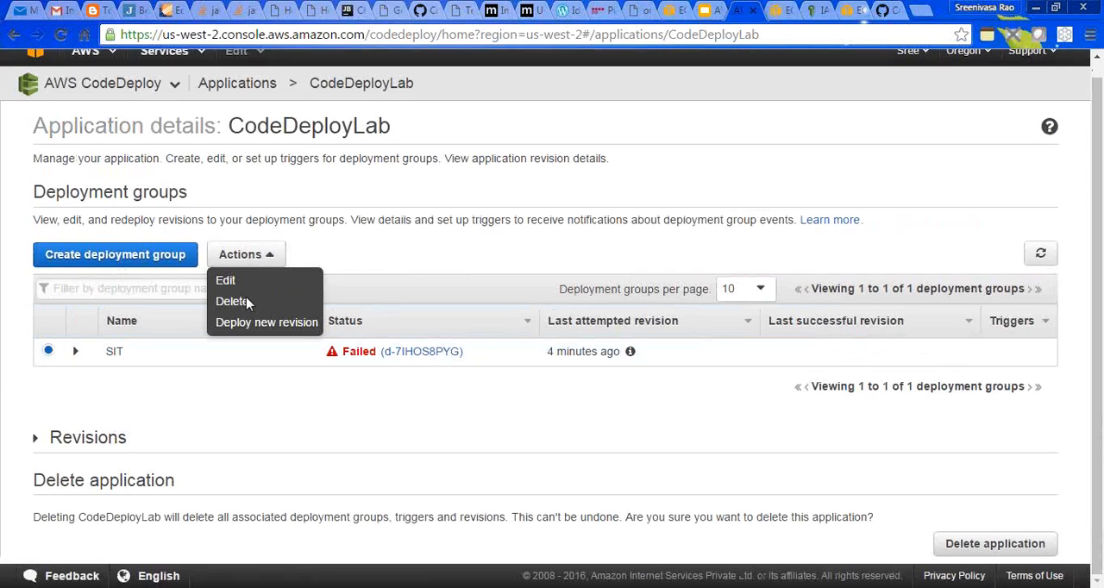
click(252, 330)
click(396, 215)
click(395, 248)
click(405, 269)
click(406, 297)
click(313, 338)
click(386, 378)
- Copy the aws-codedeploy-lab repository path, including its owner, from GitHub and enter it as the new deployment's repository name
click(888, 9)
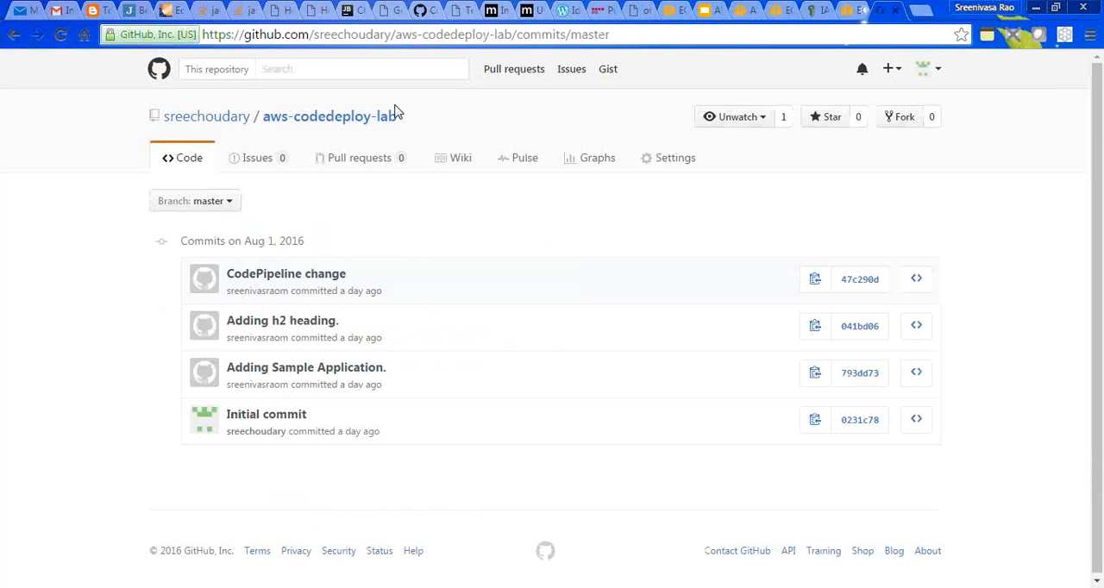
drag(408, 117, 162, 115)
click(741, 10)
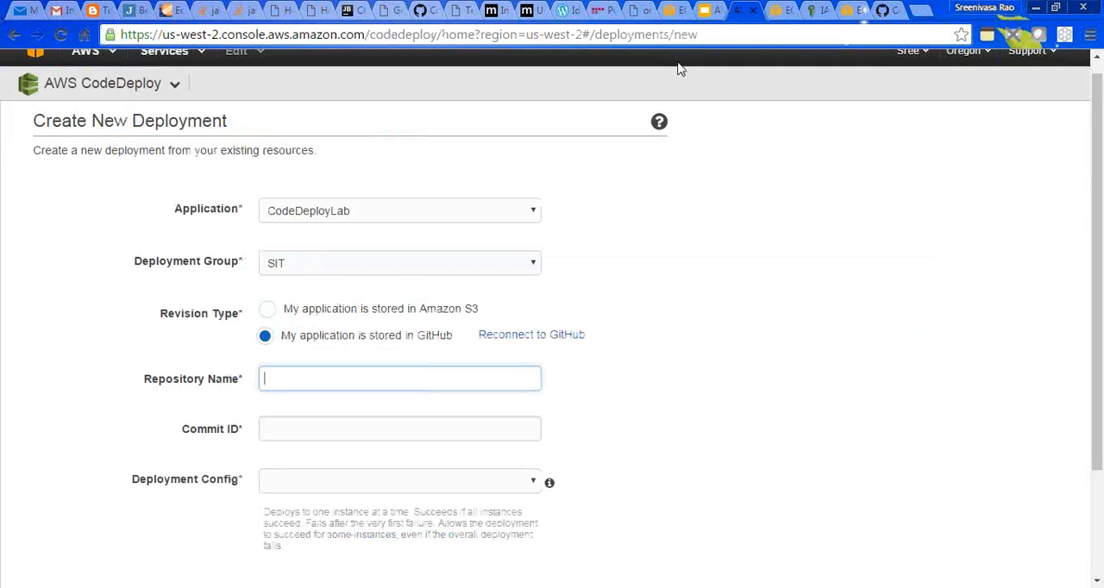
text(sreechoudary/aws-codedeploy-lab)
key(Tab)
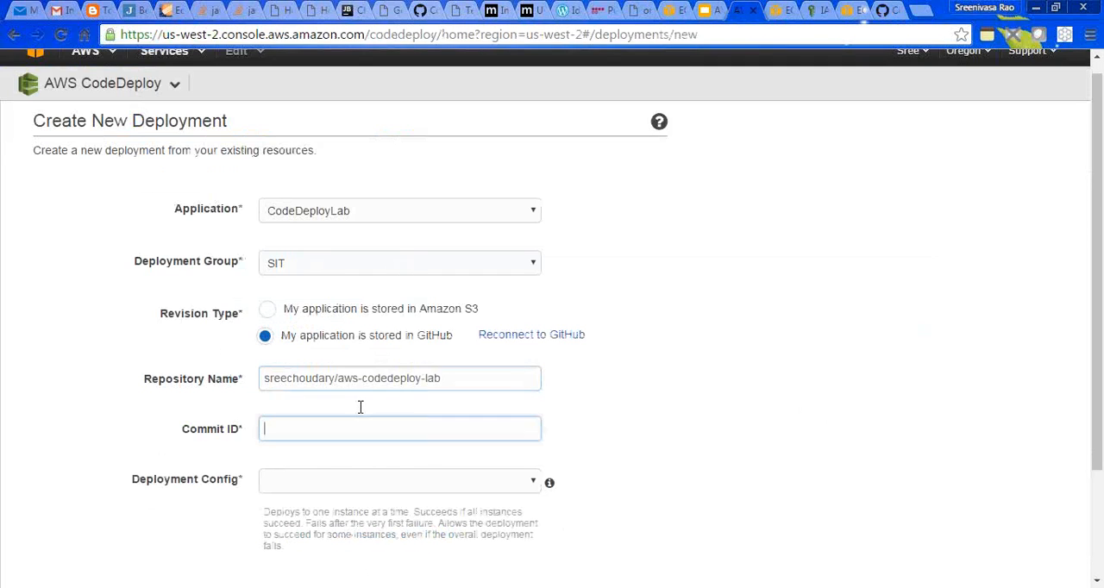
- Enter the GitHub commit ID of "Adding Sample Application." and set the deployment config to CodeDeployDefault.OneAtATime
click(892, 10)
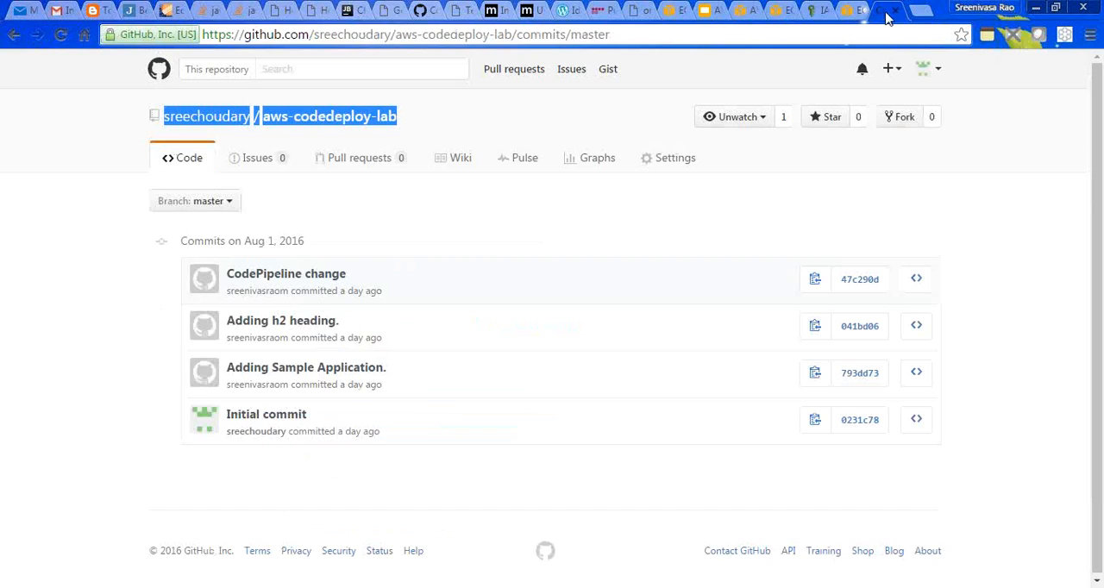
click(819, 382)
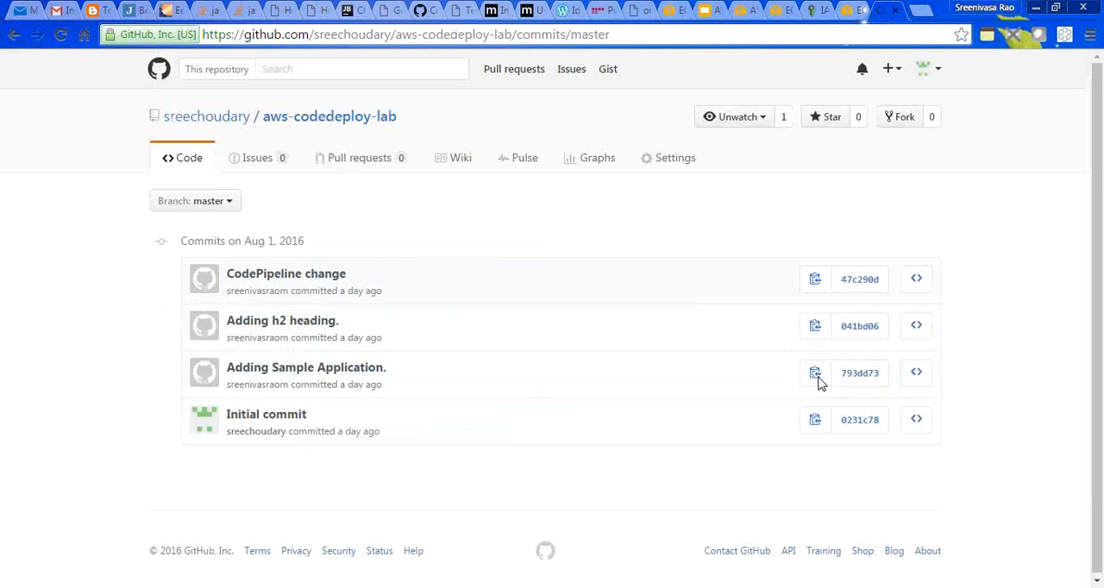
click(742, 12)
text(793dd73f3808958ba9c60dc03aa1e6dac3ad270d)
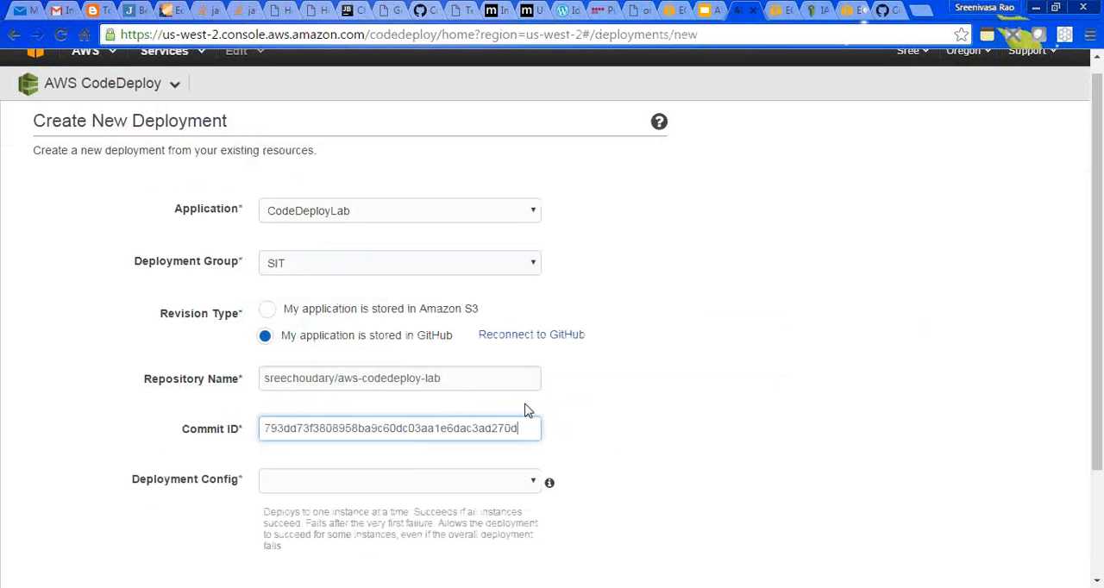
click(413, 484)
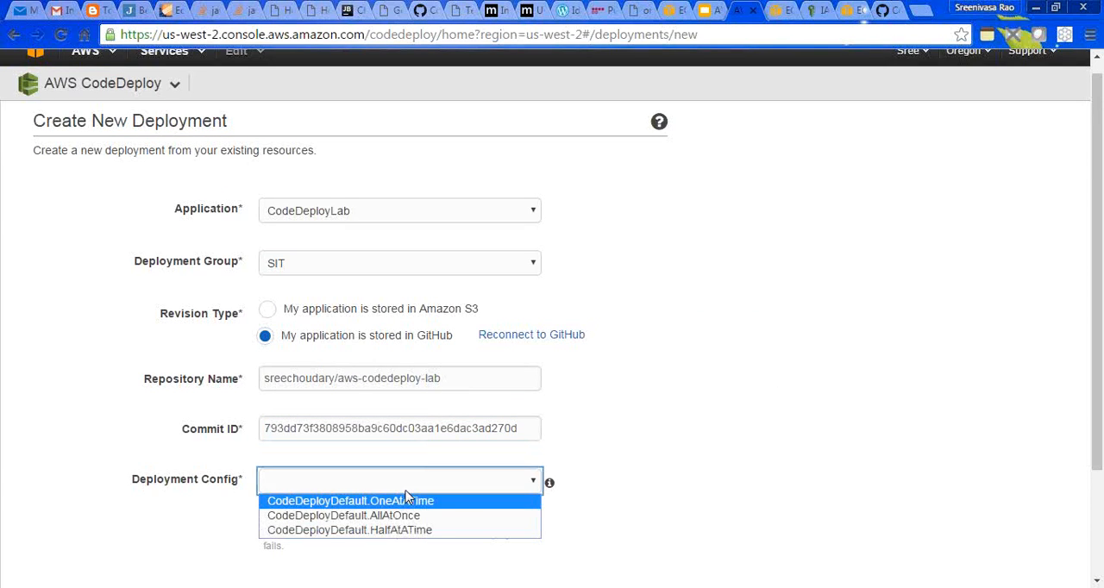
click(409, 498)
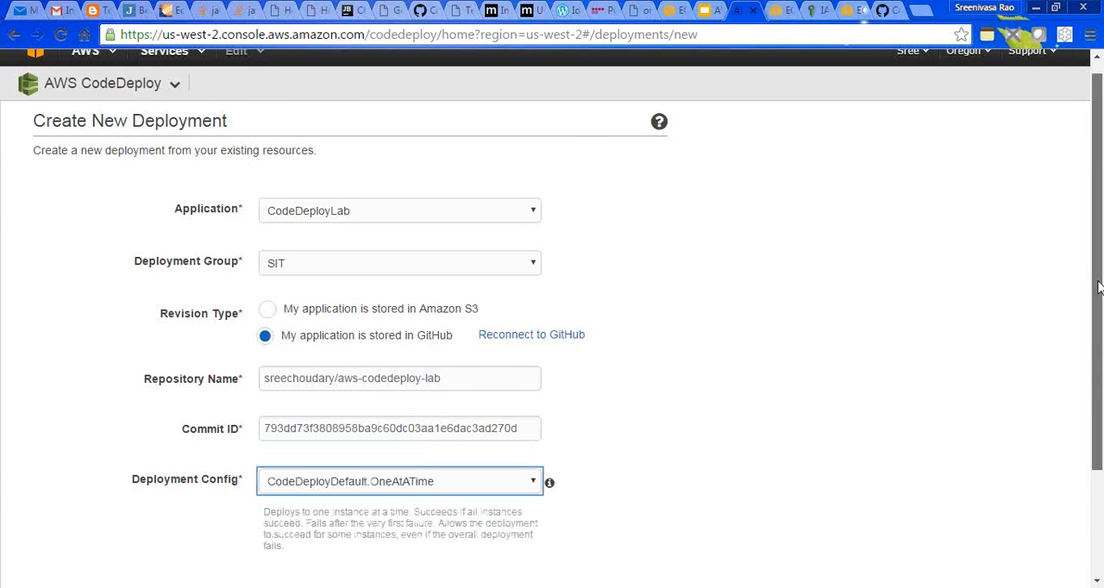
scroll(852, 385, down, 2)
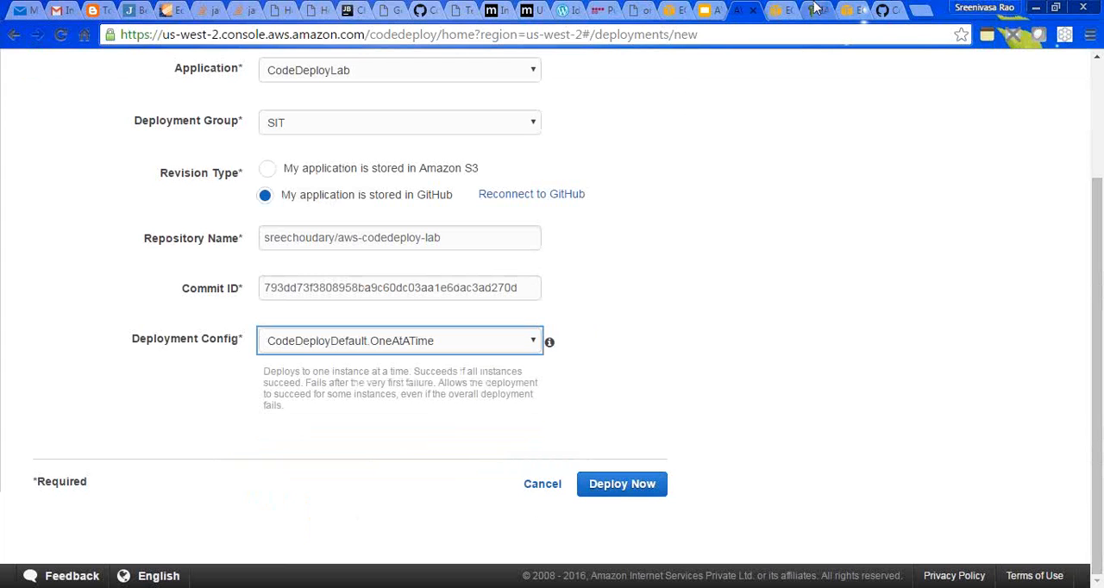
- Recheck the instances' status in EC2, and launch the prepared SIT deployment in CodeDeploy
click(780, 10)
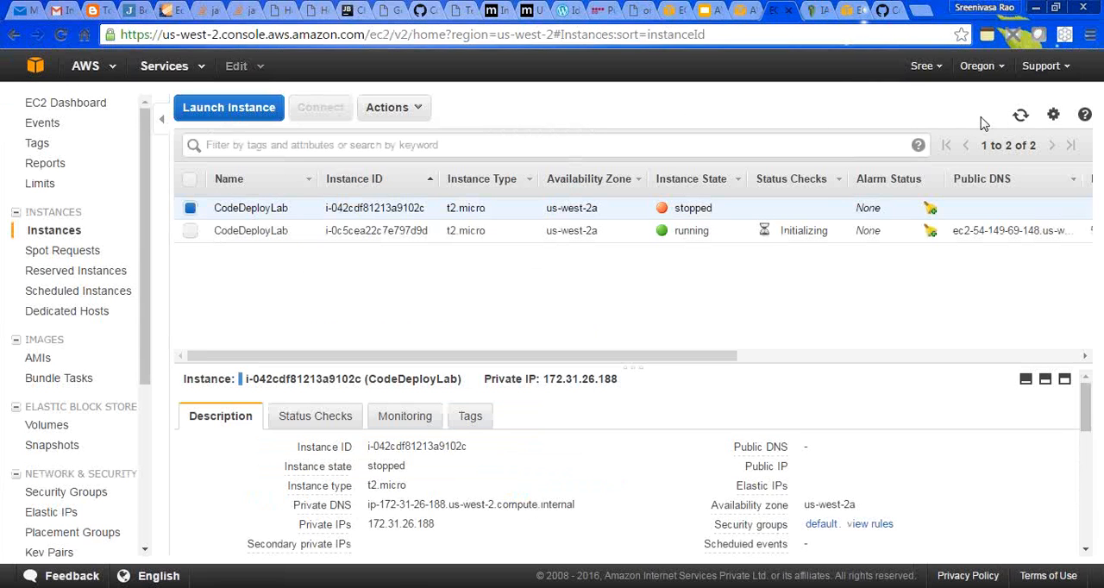
click(1020, 116)
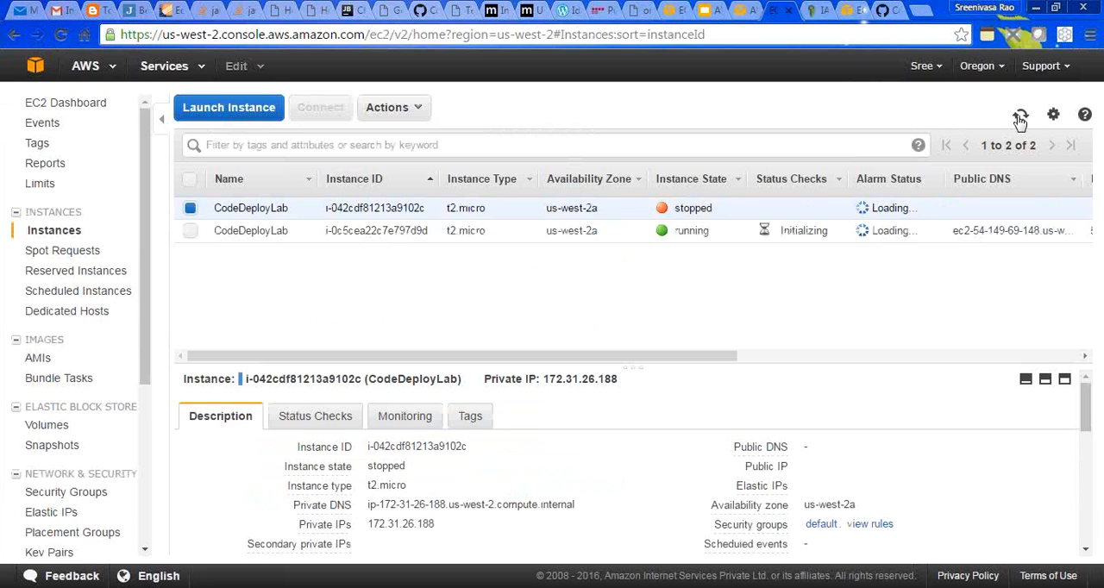
click(1020, 116)
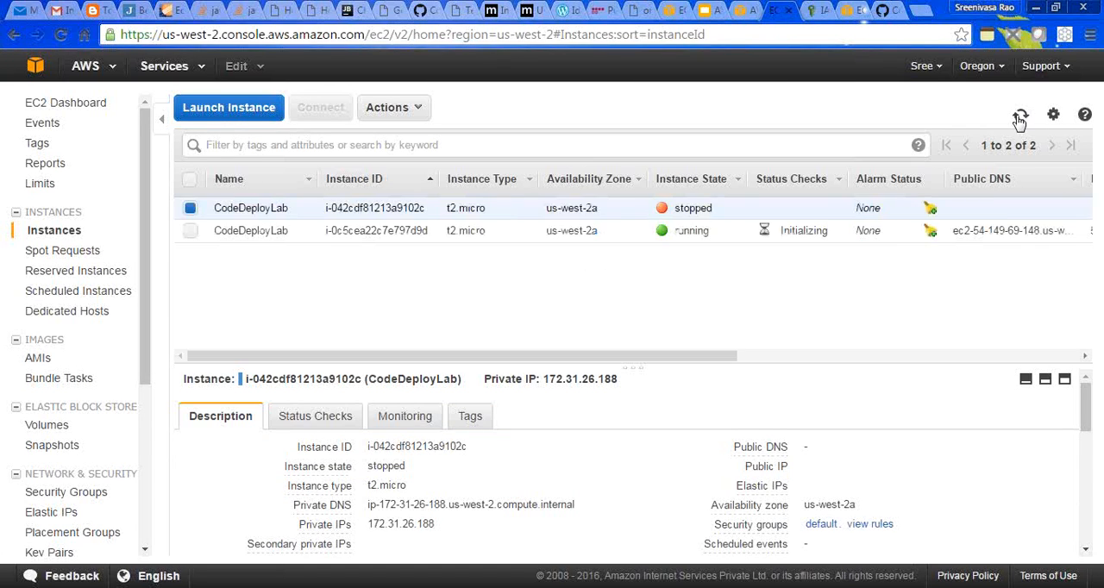
click(1020, 117)
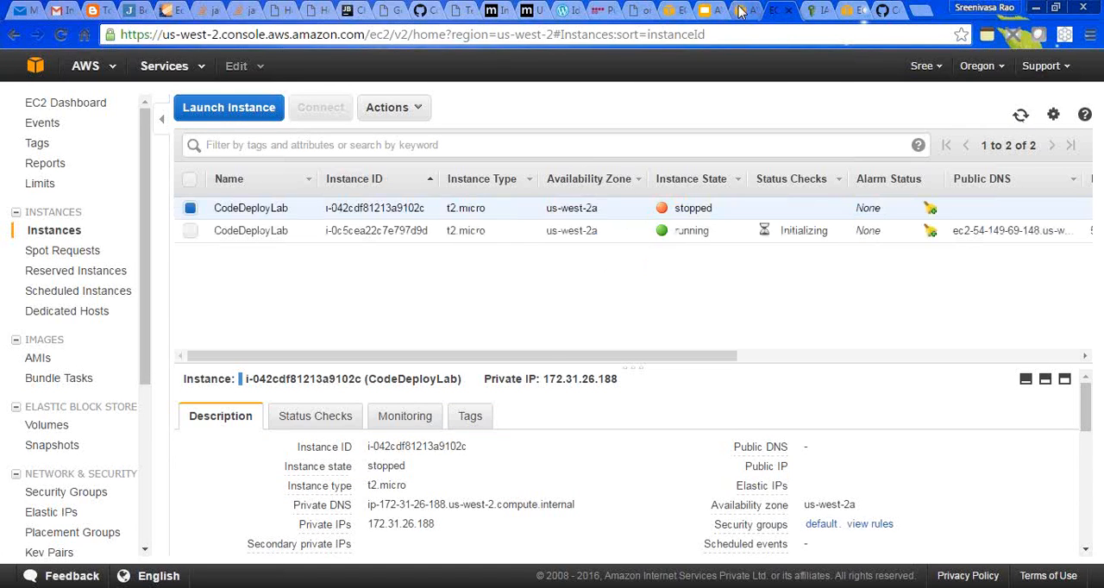
click(733, 10)
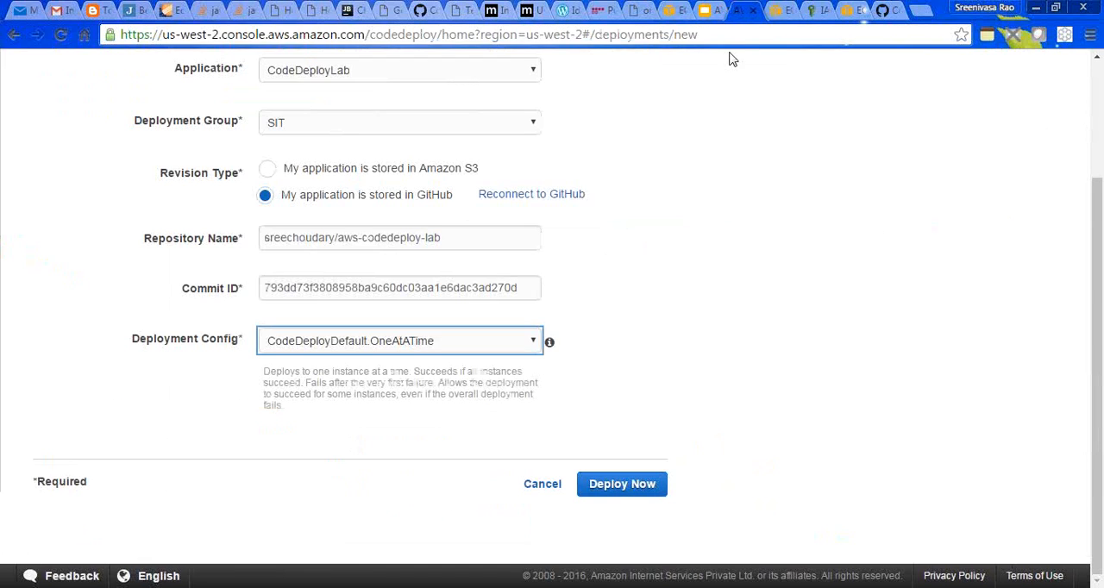
click(623, 484)
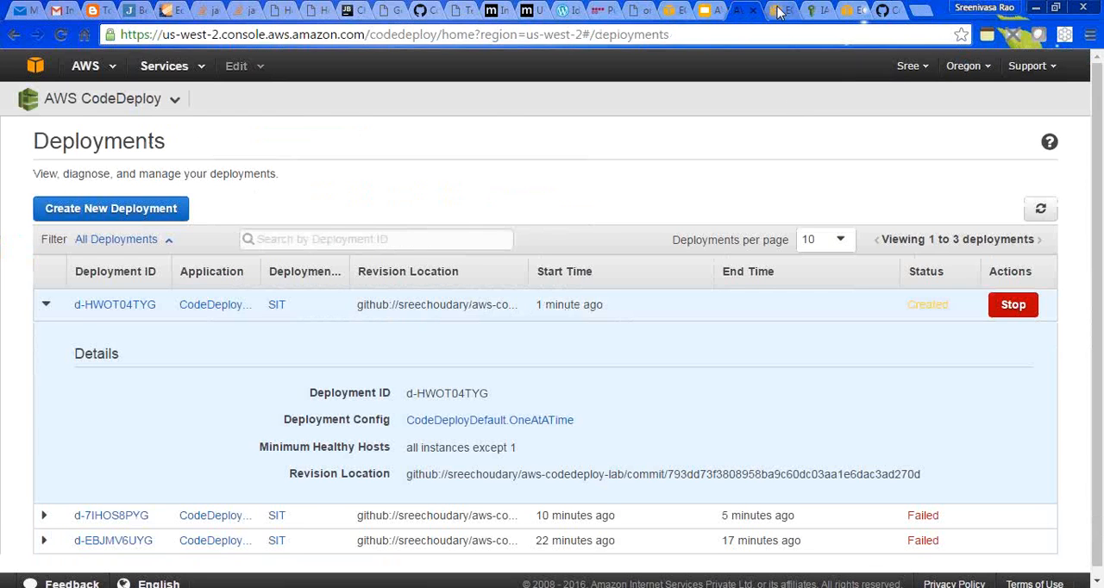
- Copy the public DNS of the running instance i-0c5cea22c7e797d9d in EC2 and load that address in a new browser tab
click(778, 11)
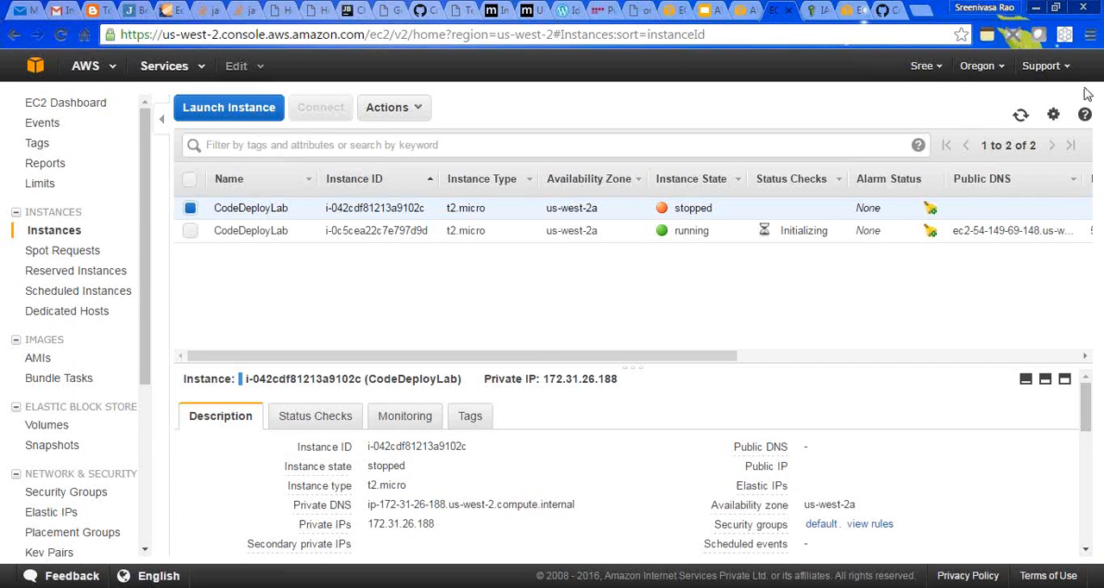
click(737, 237)
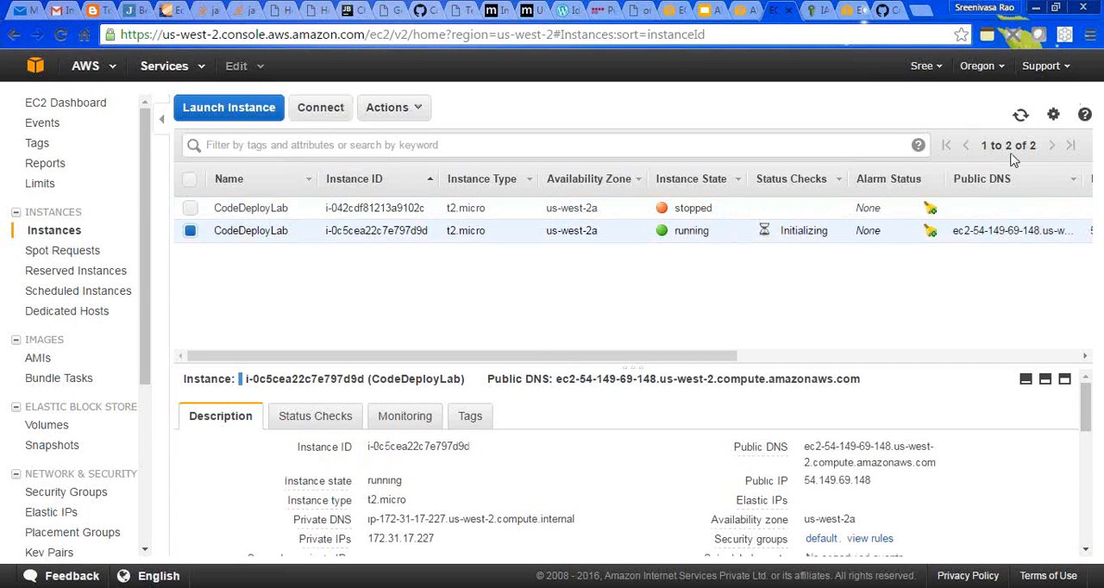
click(1020, 115)
drag(938, 470, 810, 441)
key(ctrl+c)
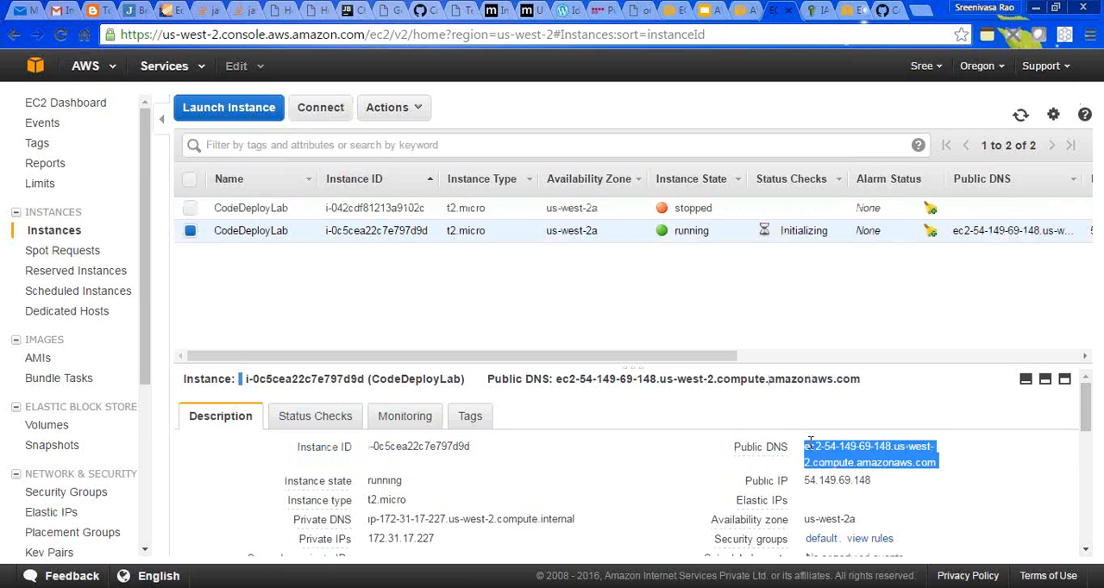
click(919, 10)
key(ctrl+v)
key(Return)
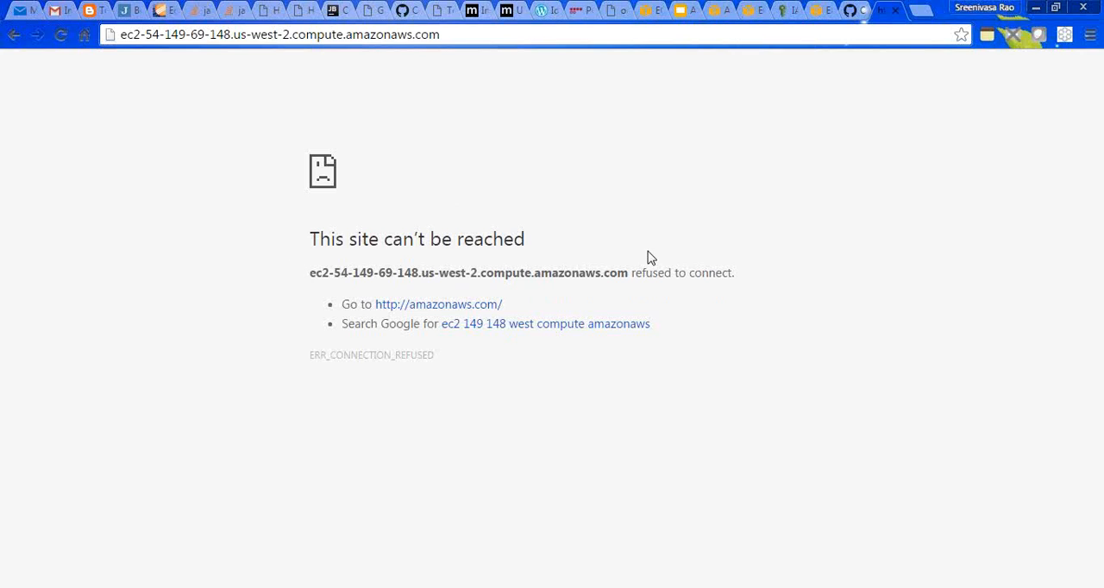
- Return to the CodeDeploy deployments list and refresh it to check the new SIT deployment's status
click(749, 10)
click(717, 9)
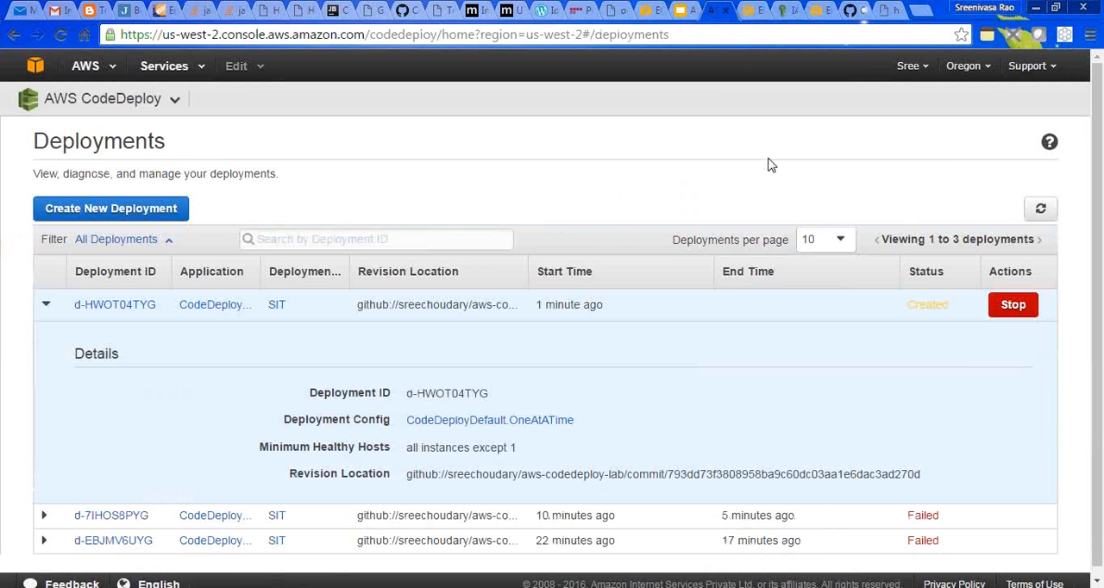
click(1041, 209)
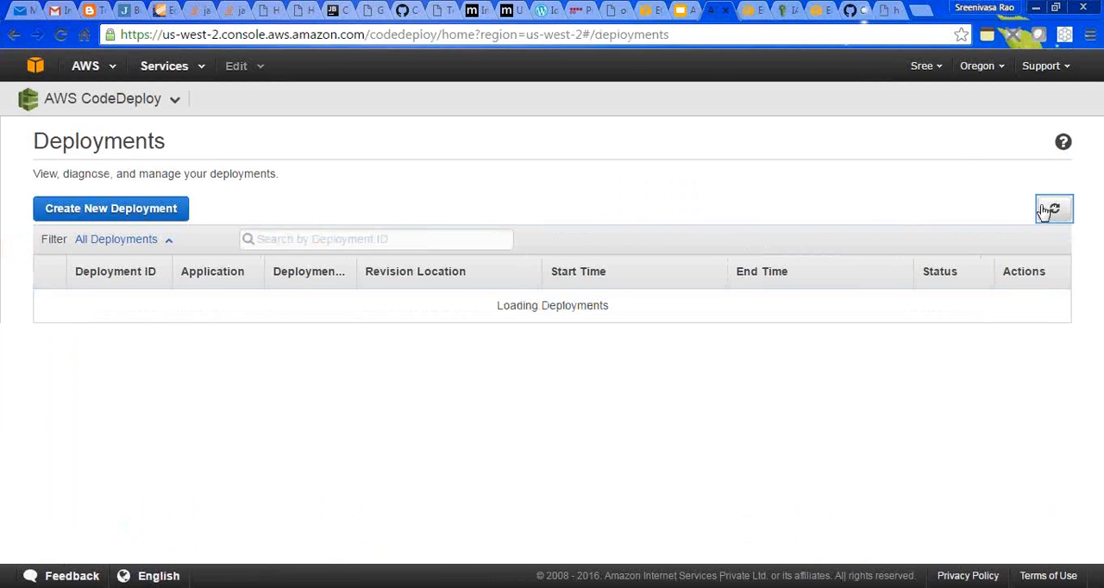
click(1042, 211)
click(1043, 212)
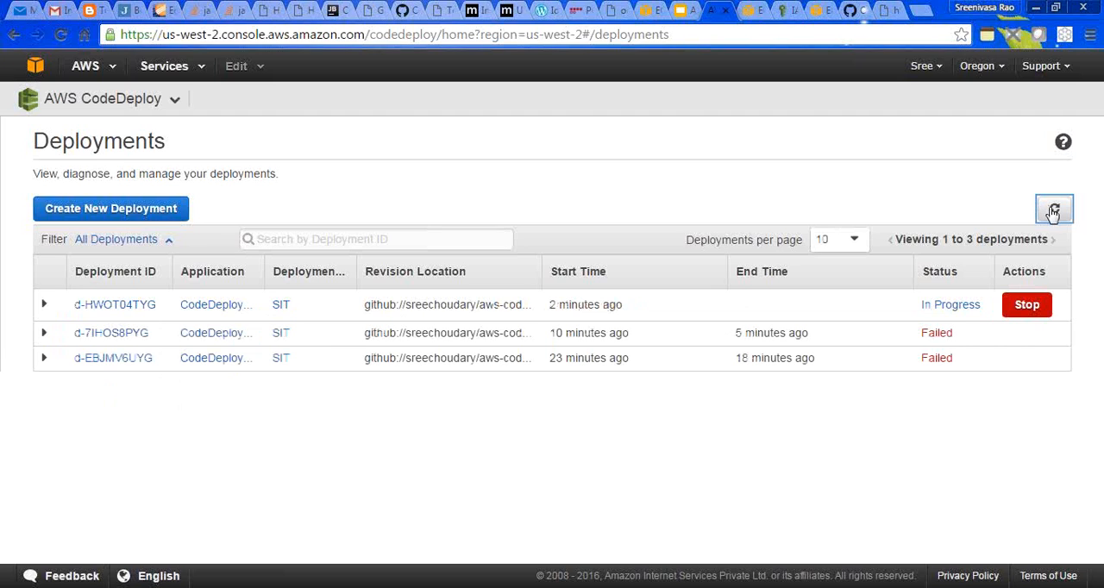
- Refresh the CodeDeploy deployments list, and refresh the EC2 instances list to recheck the running instance's status checks
click(1052, 212)
click(1052, 212)
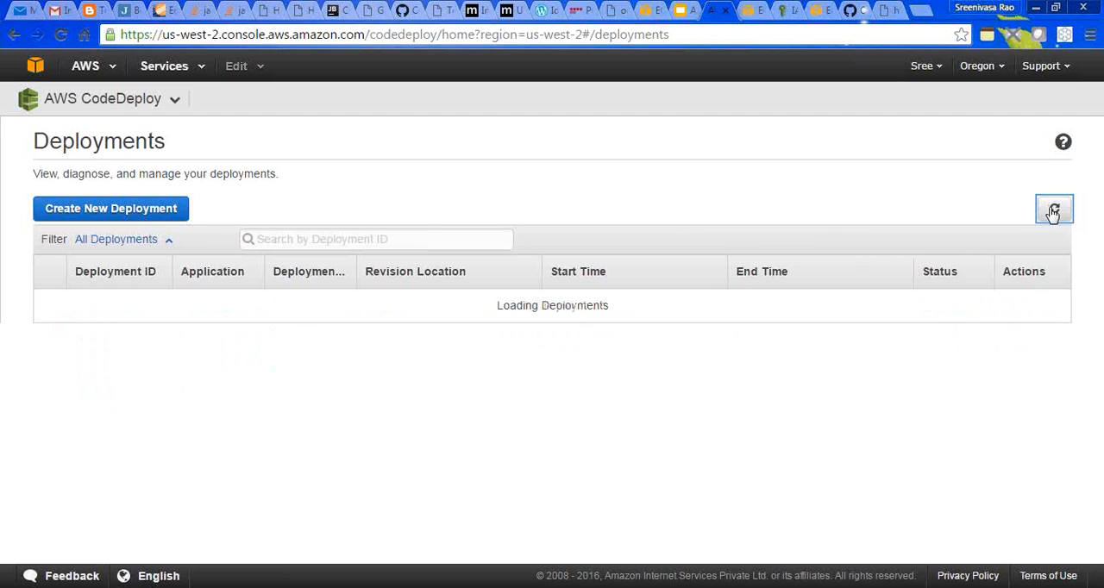
click(749, 11)
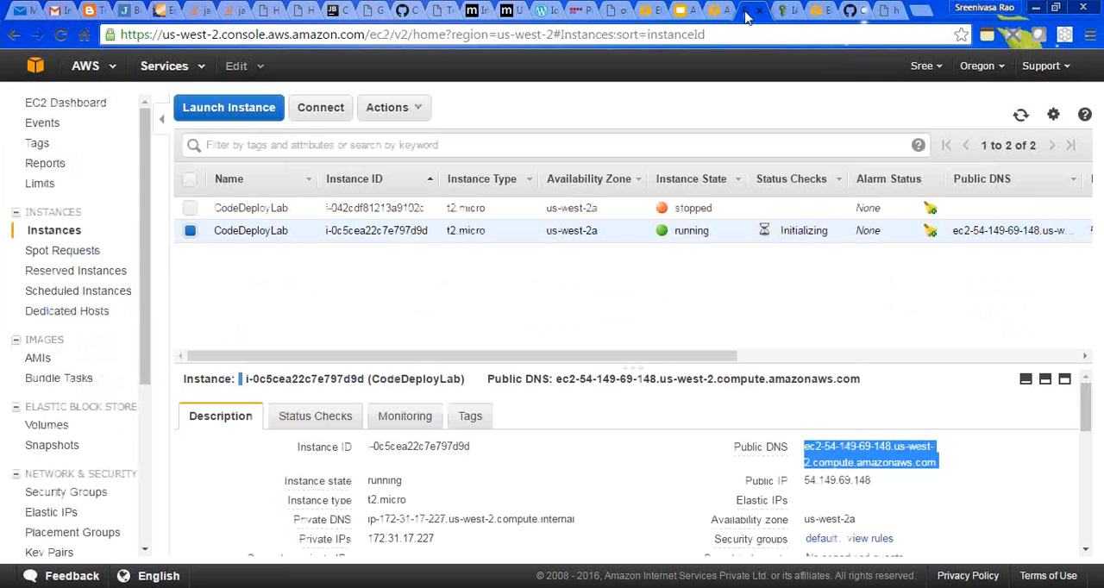
click(1019, 117)
click(1018, 117)
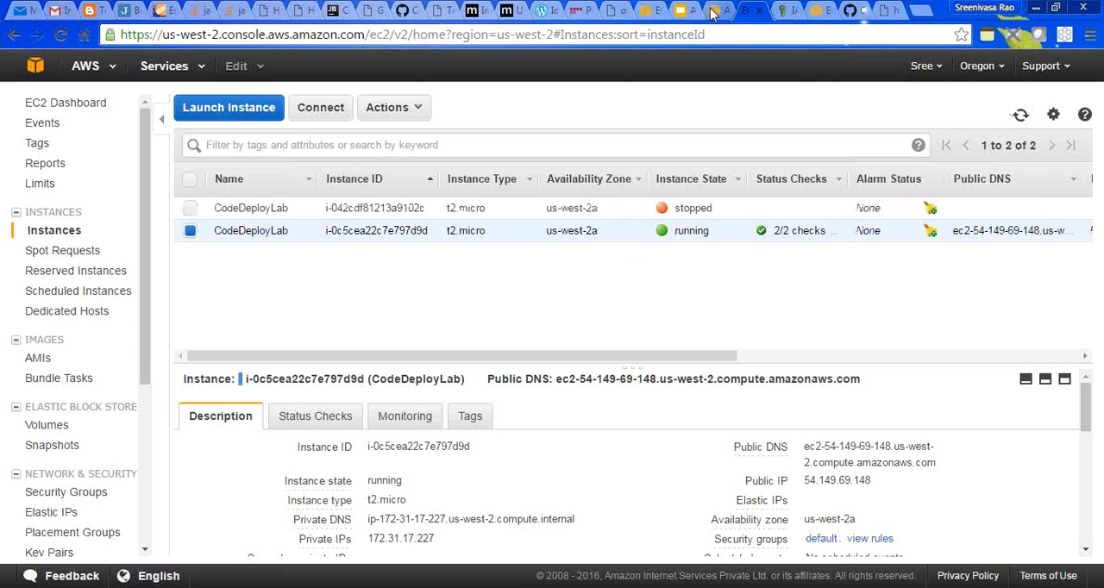
- Open the details of deployment d-HWOT04TYG in CodeDeploy and check the status of its individual instances
click(715, 12)
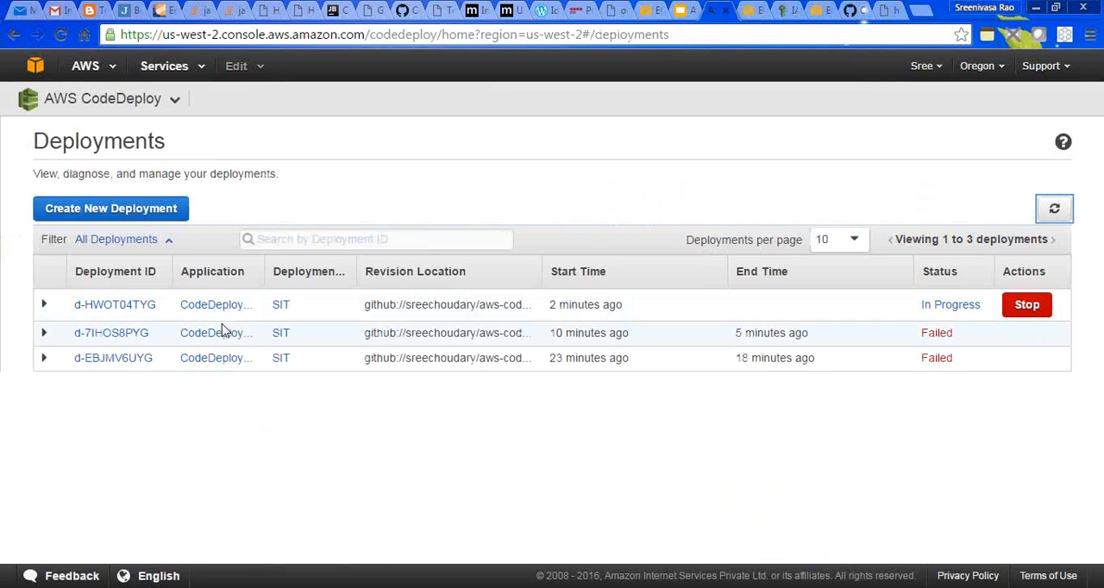
click(115, 306)
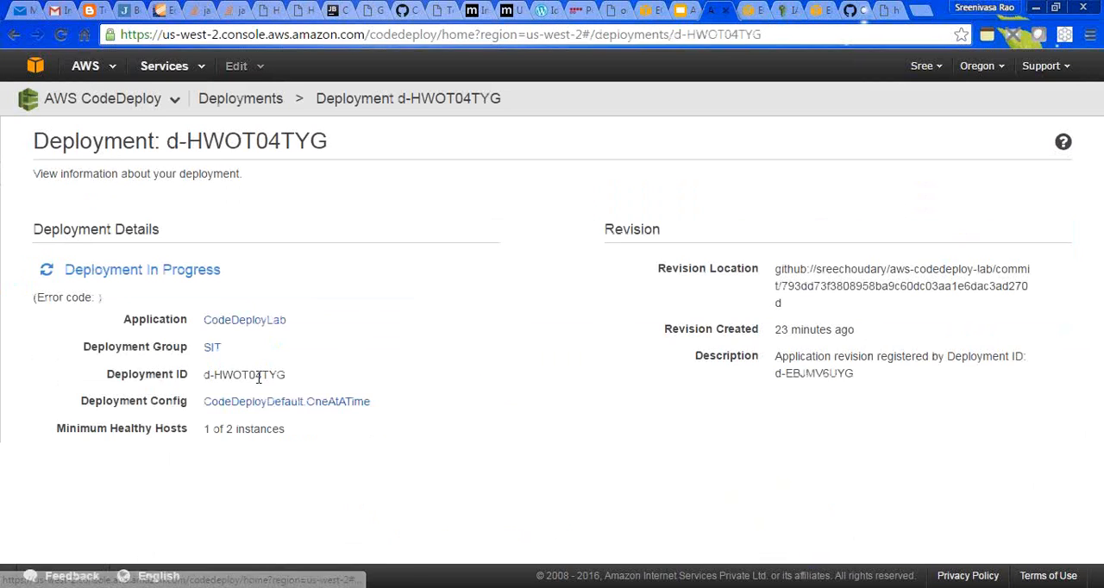
scroll(1097, 388, down, 1)
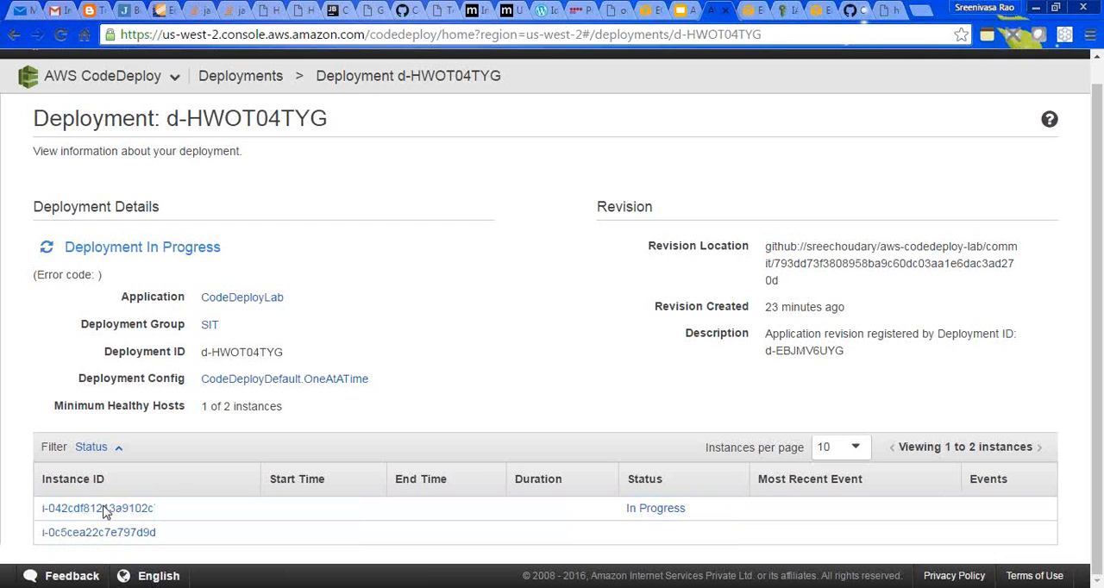
- Terminate the stopped CodeDeployLab instance i-042cdf81213a9102c in EC2 and refresh the instances list
click(750, 10)
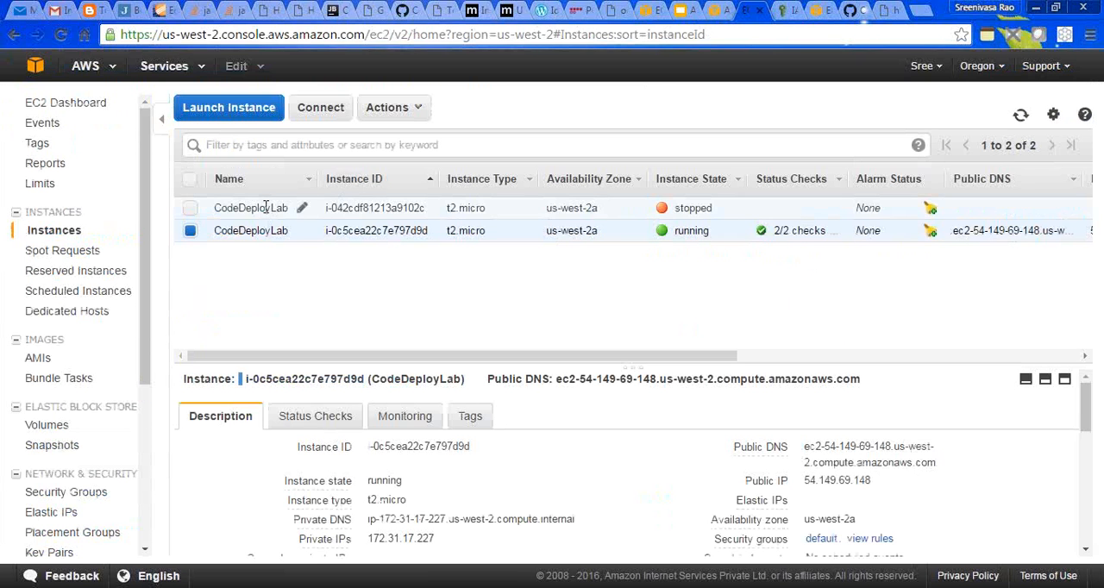
click(190, 209)
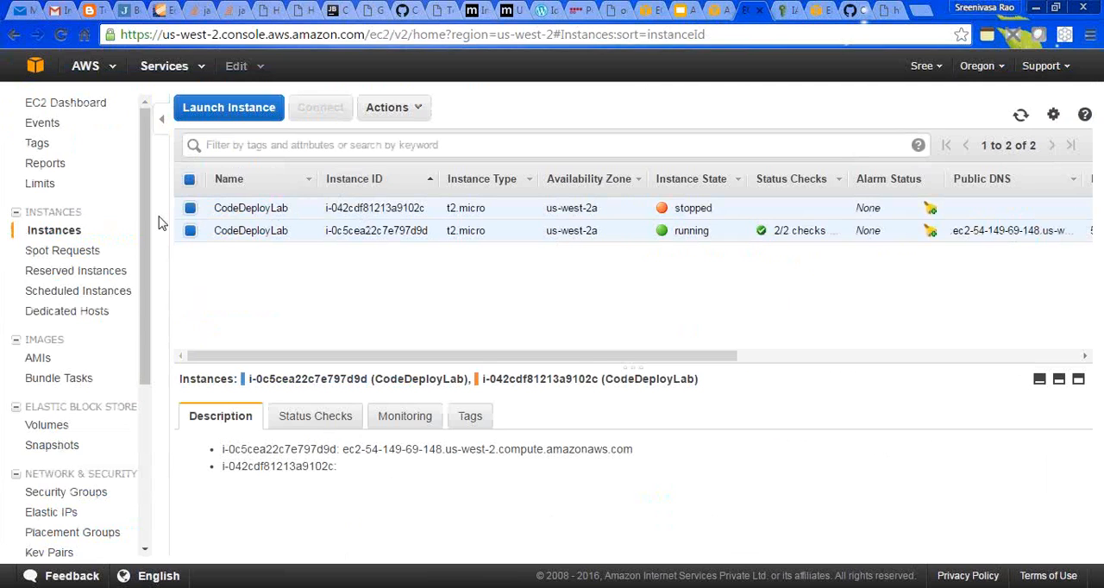
click(191, 232)
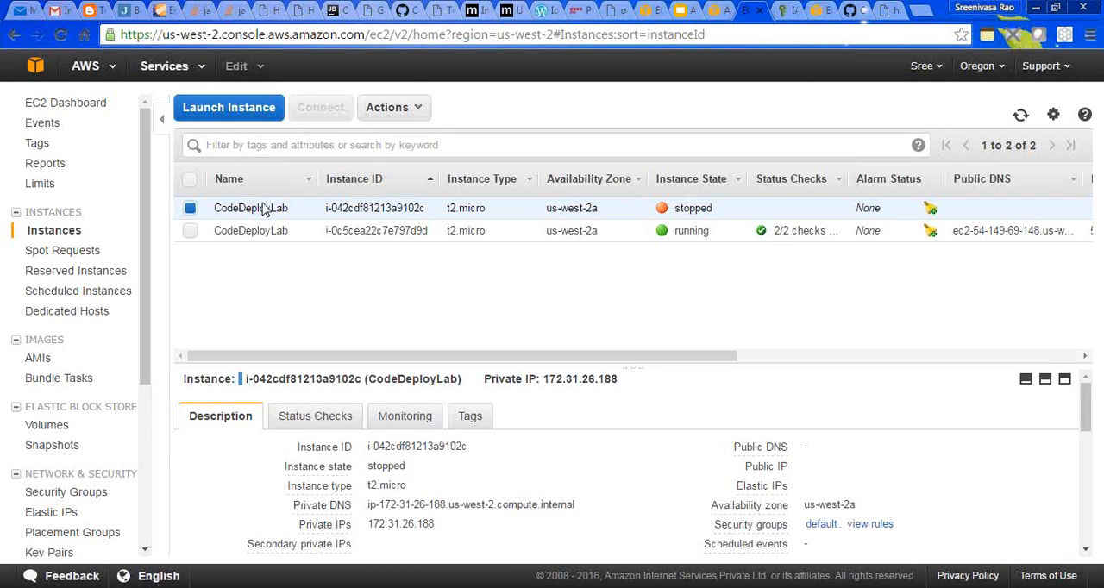
right_click(377, 208)
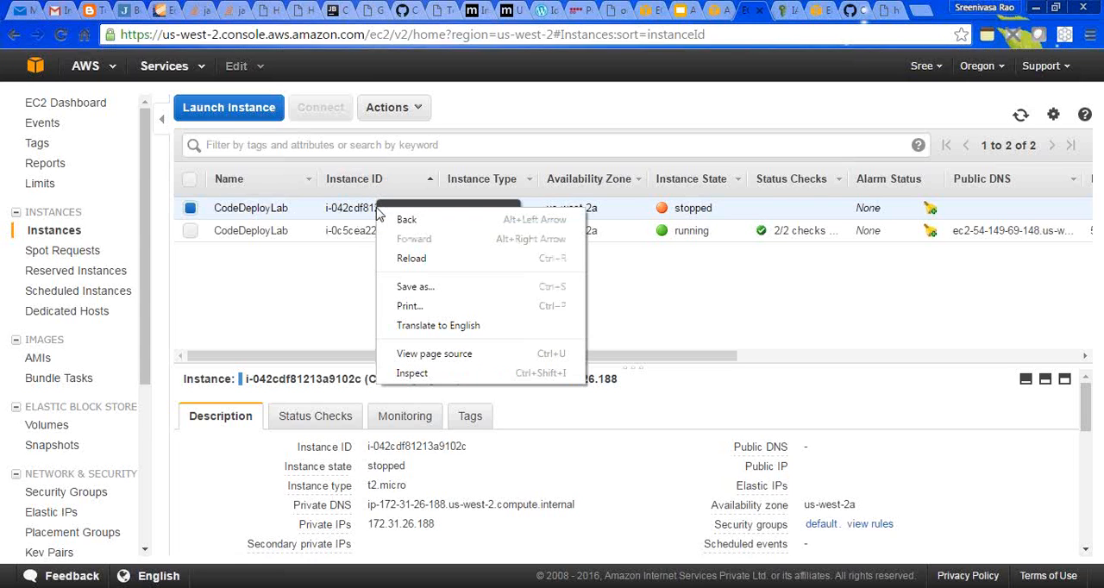
click(337, 215)
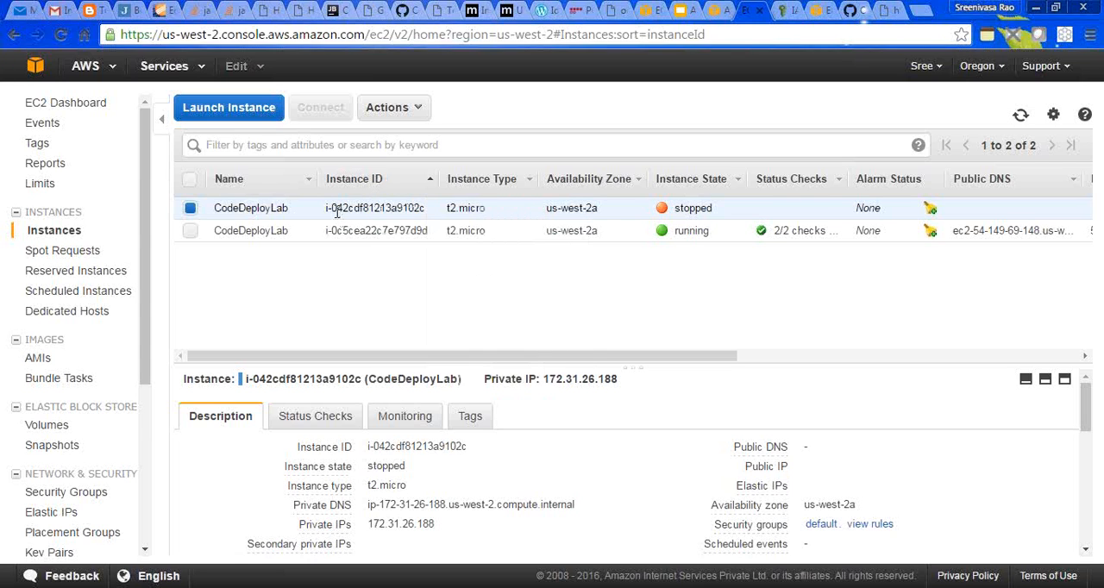
right_click(337, 215)
mouse_move(441, 276)
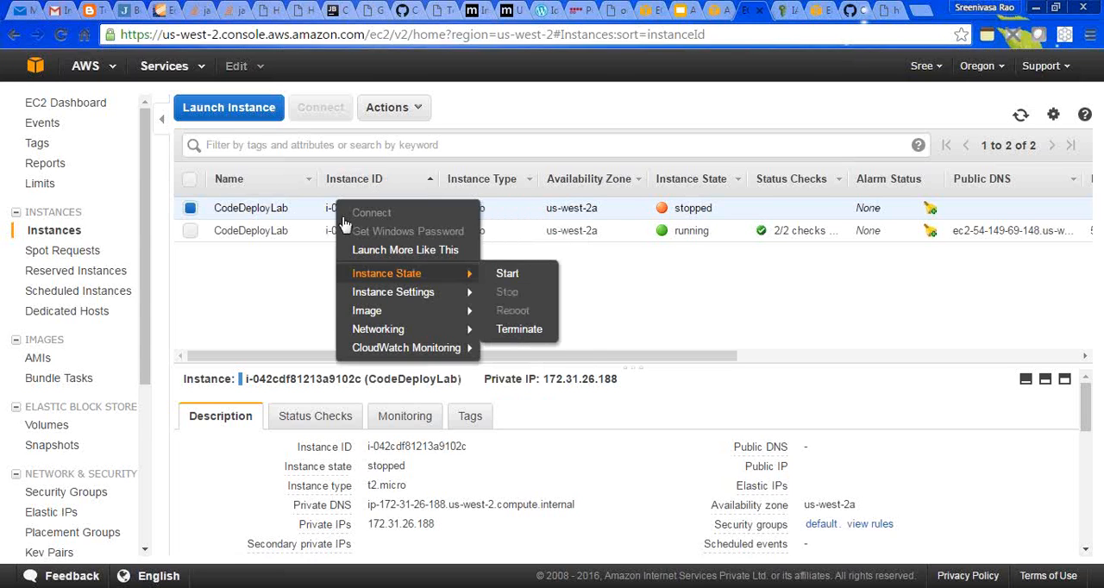
click(510, 335)
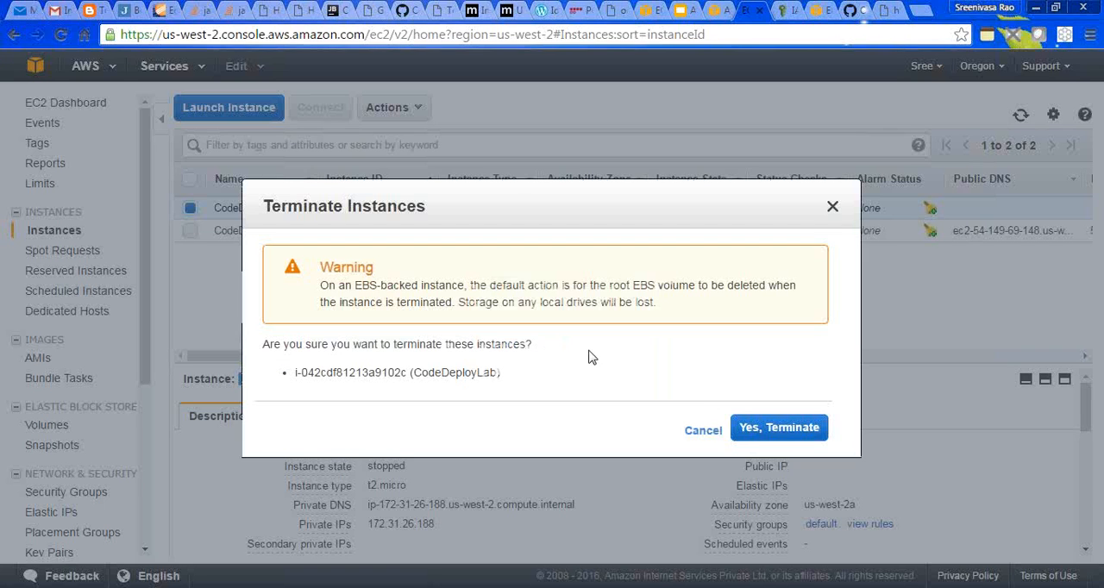
click(750, 430)
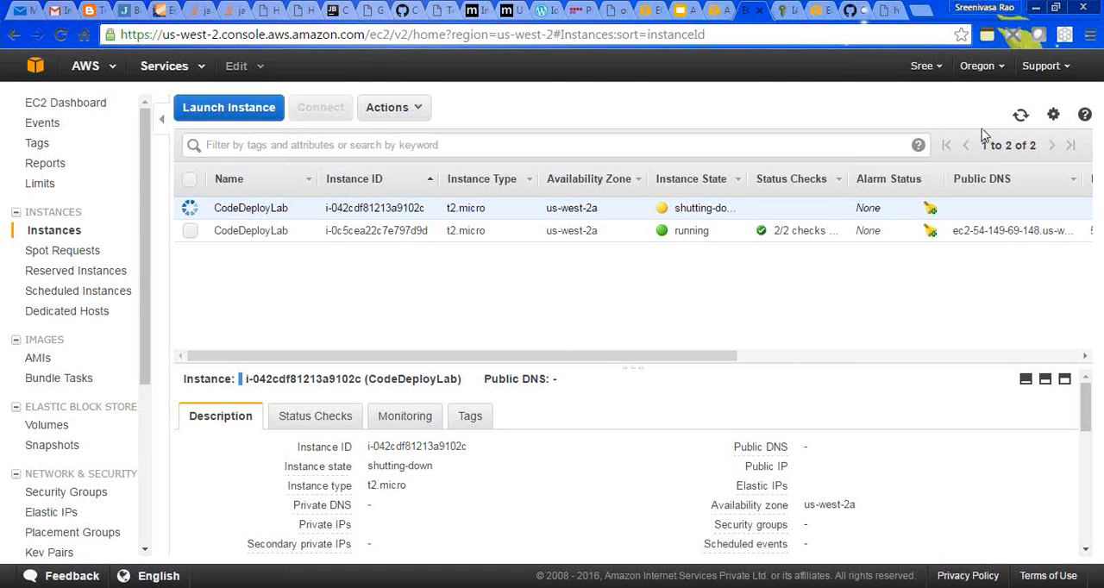
click(1020, 116)
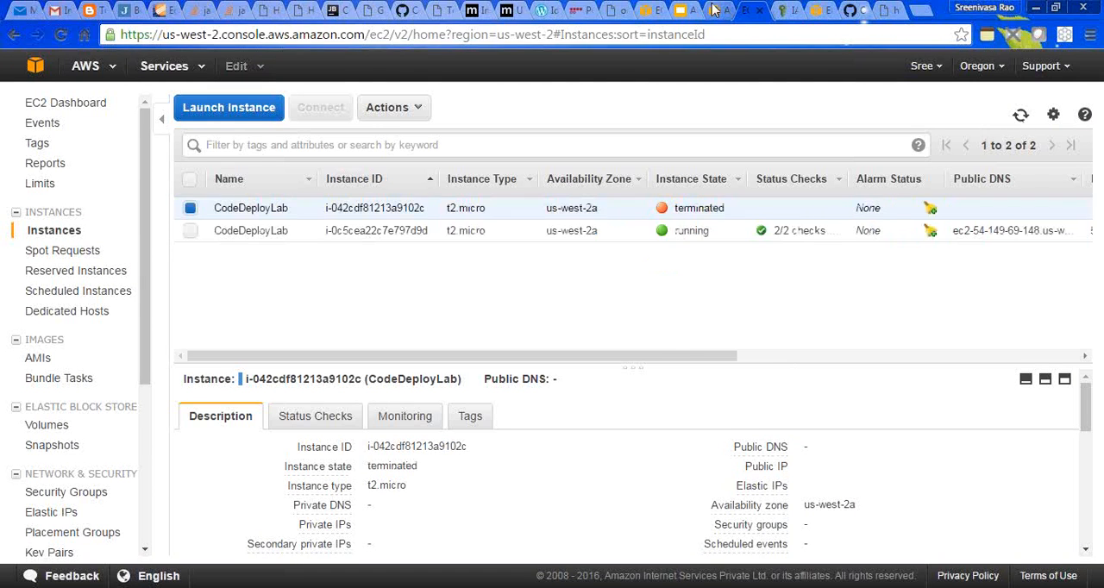
- Return to the CodeDeploy deployments list and stop deployment d-HWOT04TYG
click(714, 11)
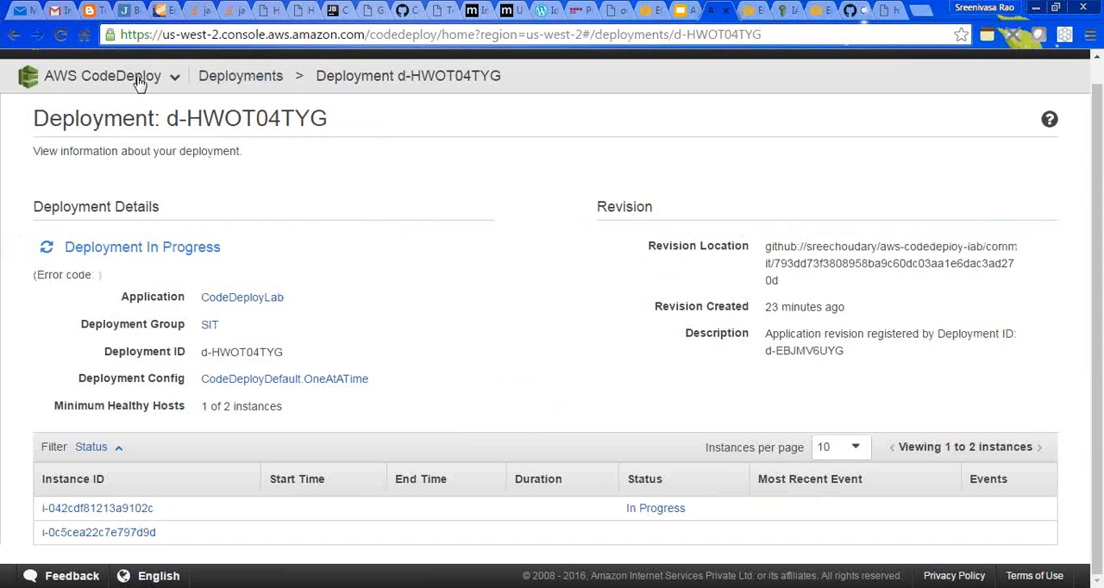
click(240, 78)
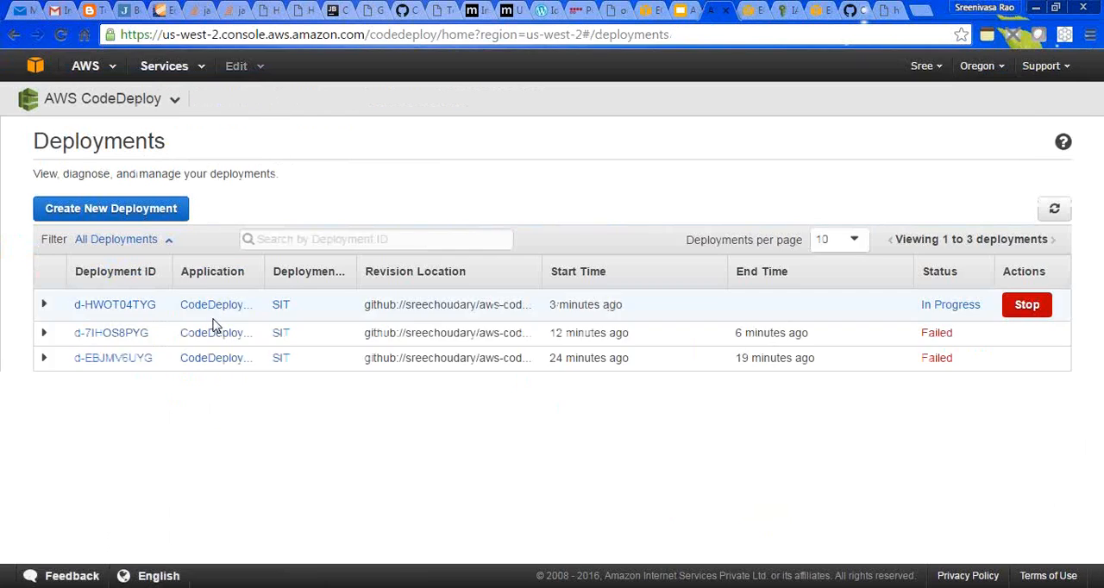
click(1024, 305)
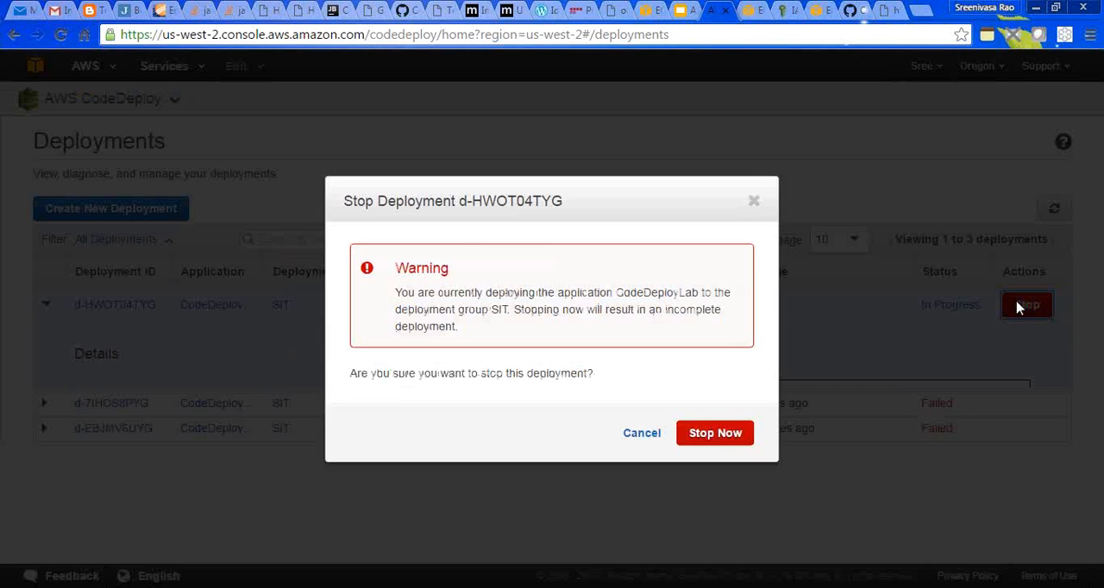
click(705, 435)
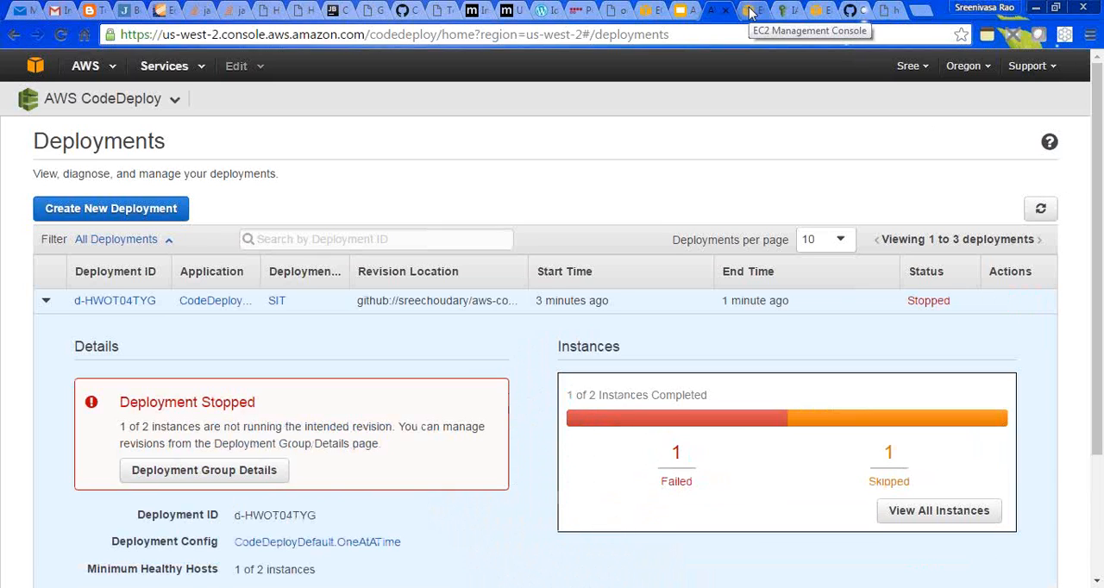
- Open the CodeDeployLab application and start deploying a new revision for its SIT deployment group
click(174, 101)
click(87, 131)
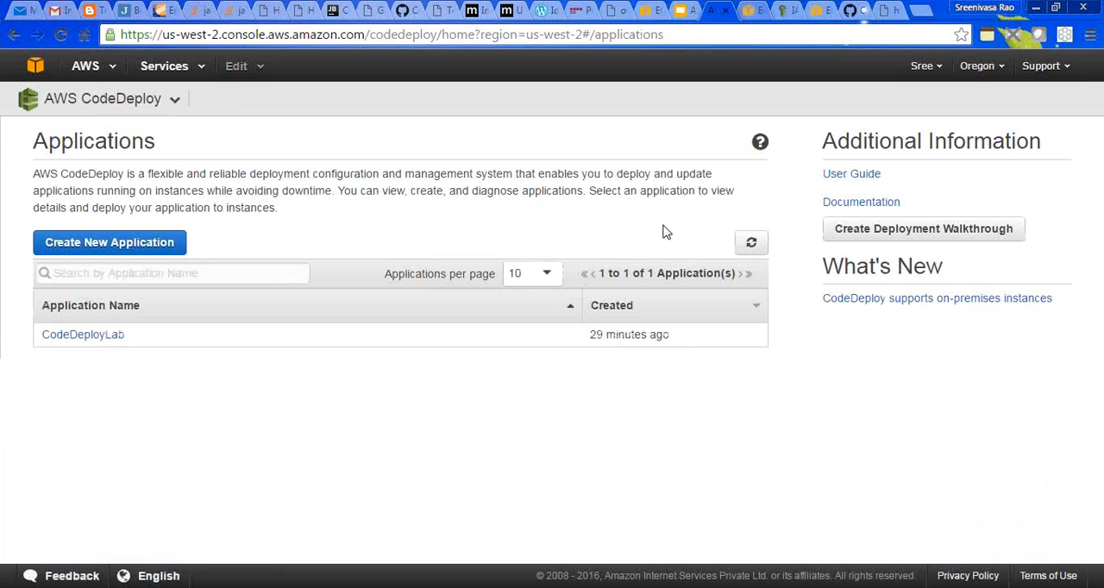
click(101, 340)
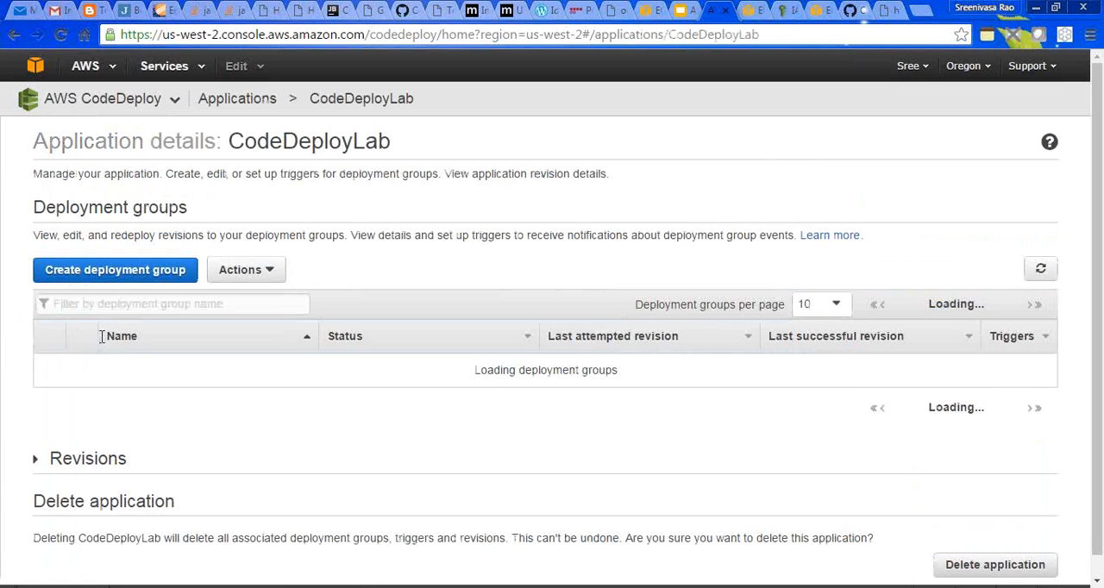
click(264, 273)
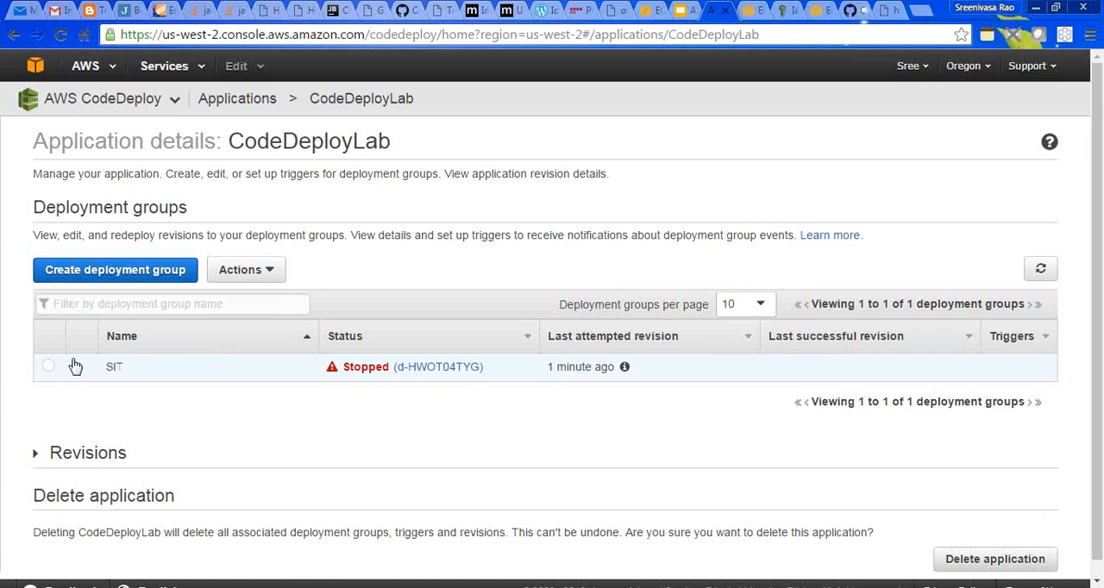
click(48, 367)
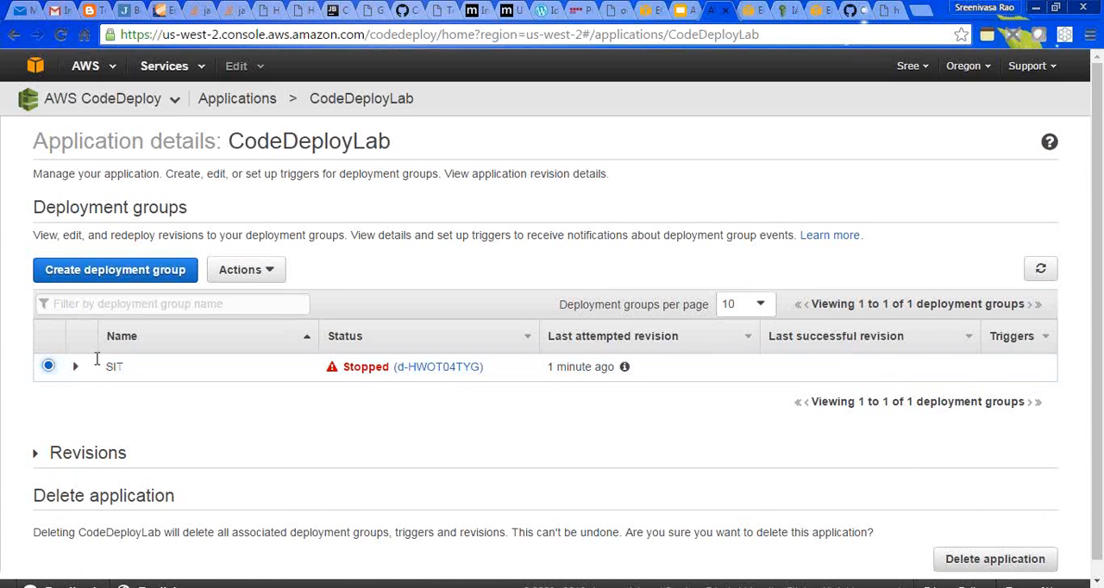
click(264, 272)
click(260, 341)
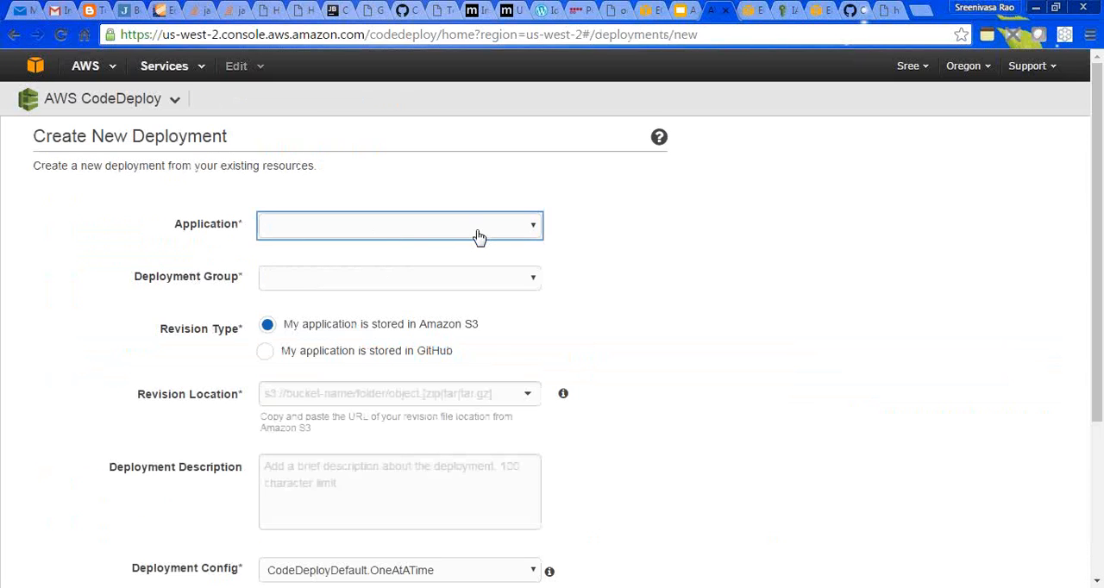
- Set the new deployment's application to CodeDeployLab, its deployment group to SIT and its revision type to GitHub
click(531, 229)
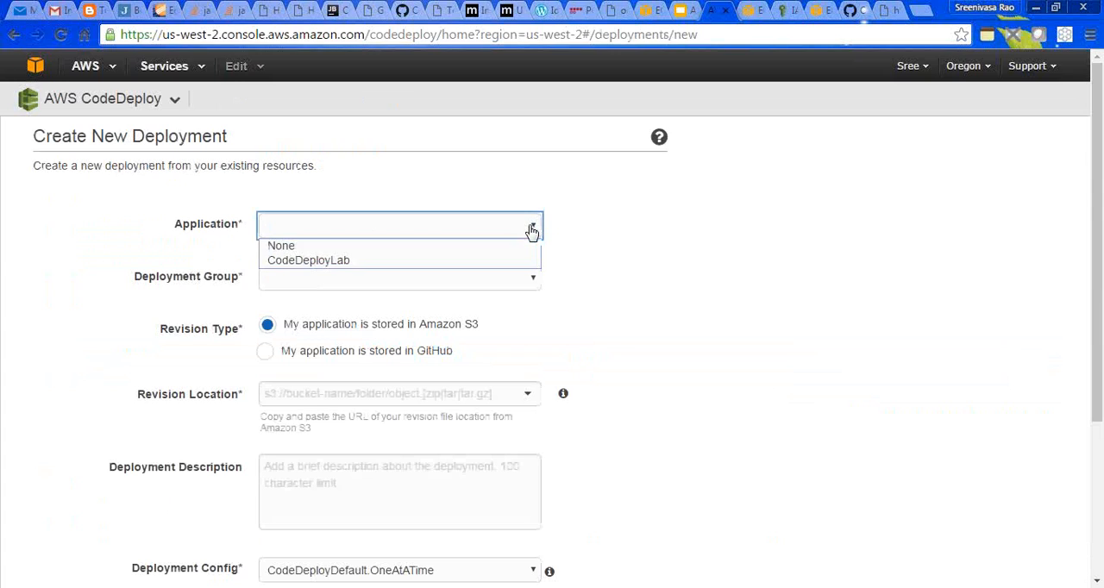
click(497, 264)
click(465, 284)
click(275, 312)
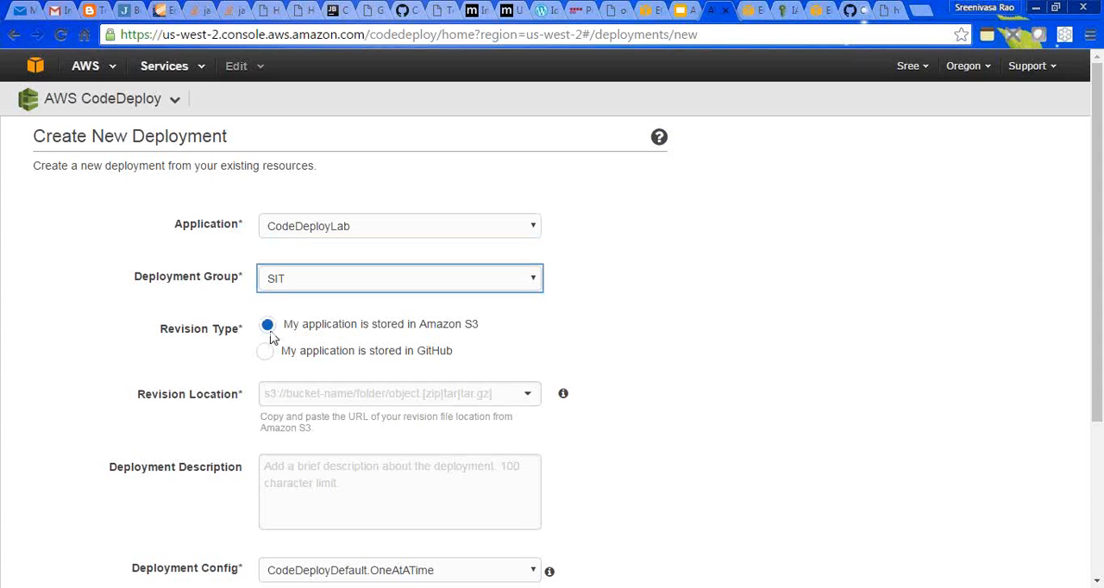
click(266, 354)
- Copy the full aws-codedeploy-lab repository name, including its owner, from GitHub into the new deployment's repository name
click(337, 396)
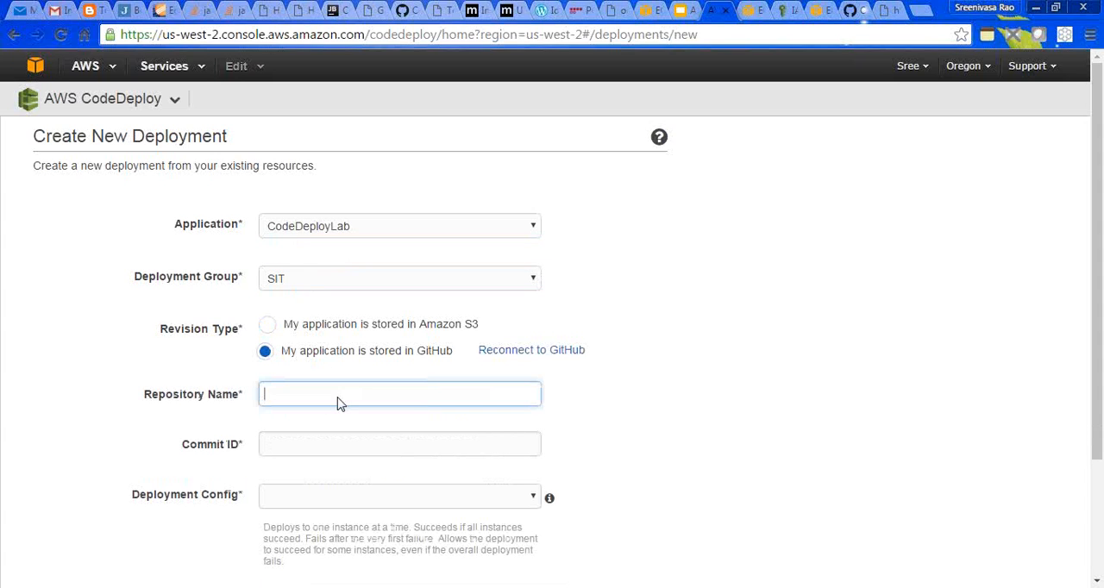
click(851, 13)
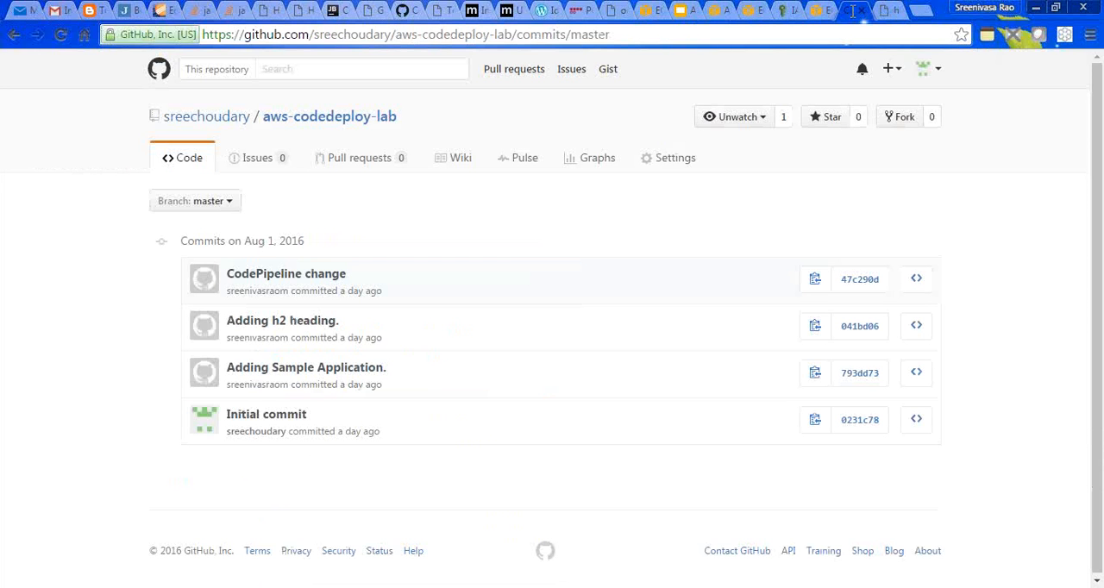
drag(406, 115, 170, 103)
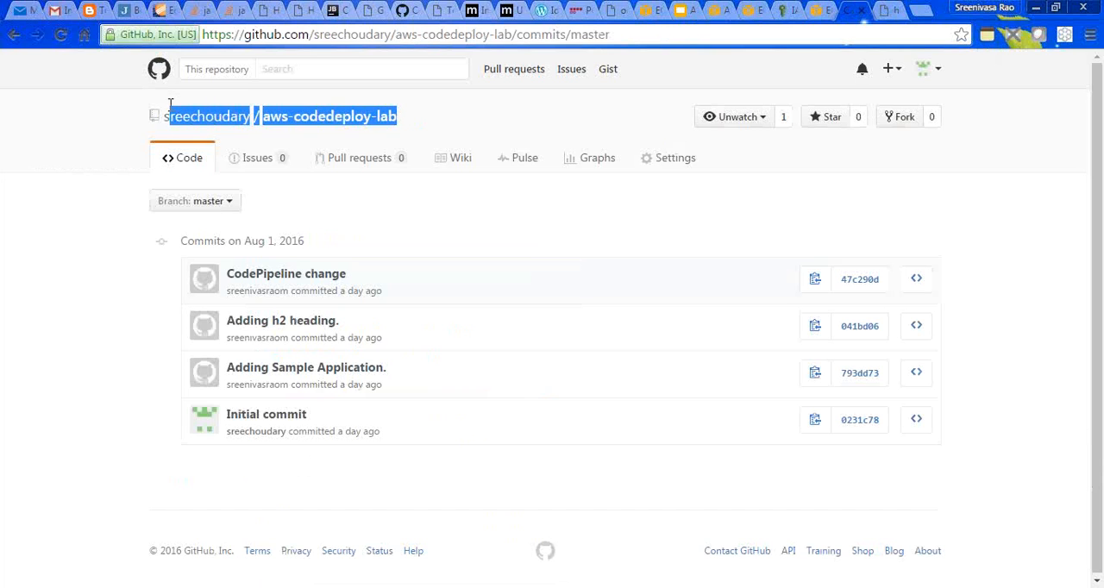
click(748, 10)
click(718, 10)
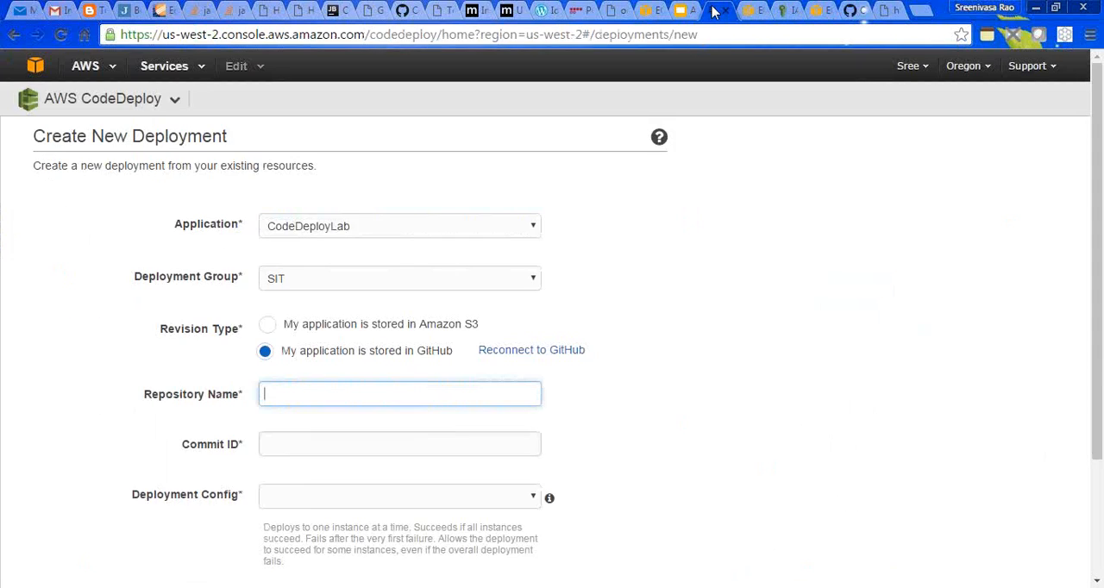
text(sreechoudary/aws-codedeploy-lab)
- Copy the full SHA of GitHub commit 793dd73 into the commit ID and choose the CodeDeployDefault.OneAtATime deployment config
click(327, 448)
click(888, 12)
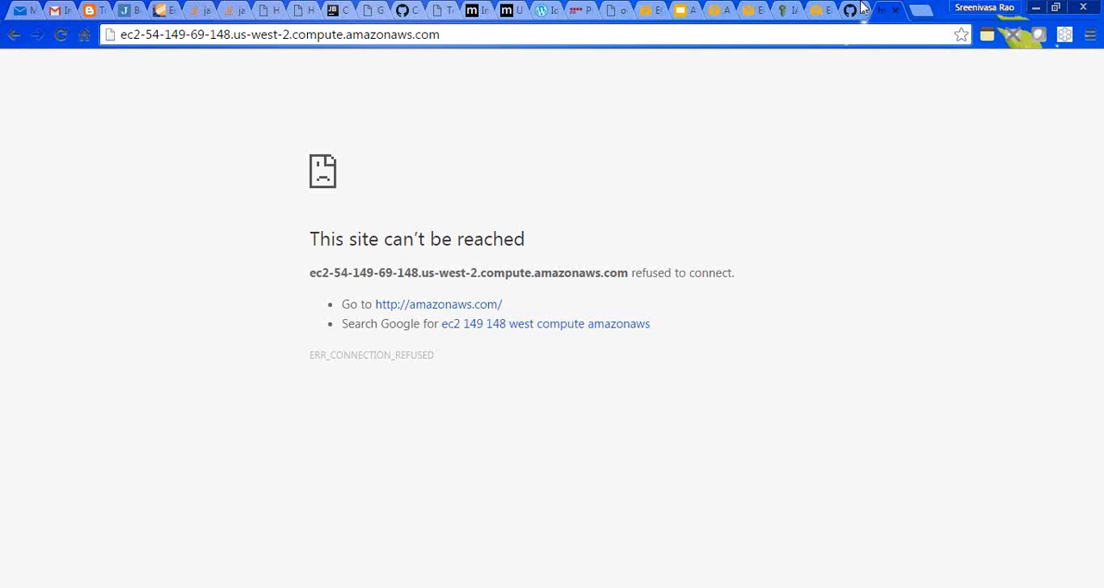
click(851, 13)
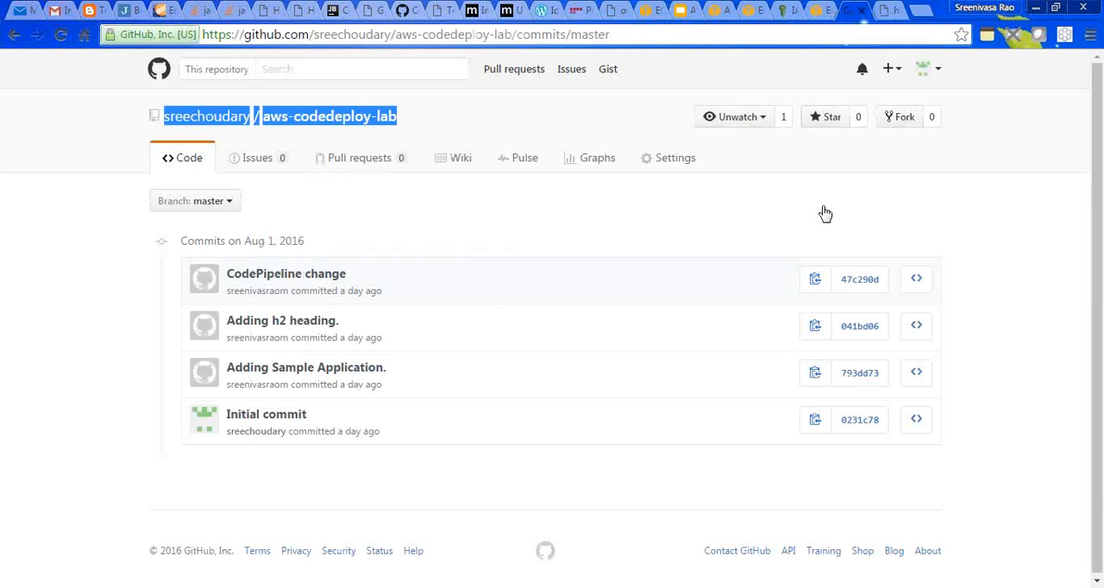
click(816, 376)
click(698, 11)
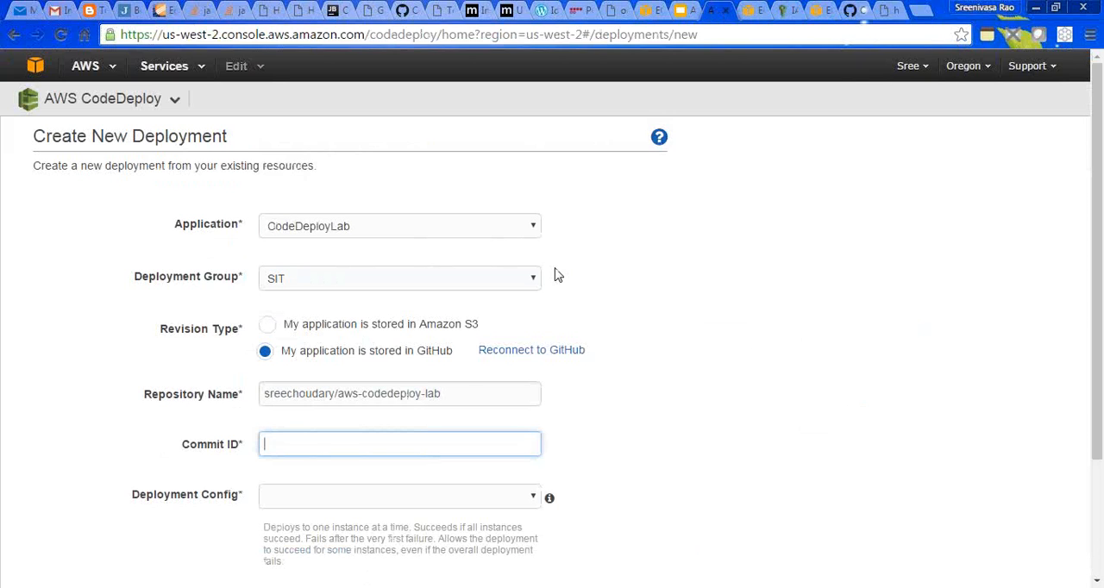
key(ctrl+v)
click(354, 500)
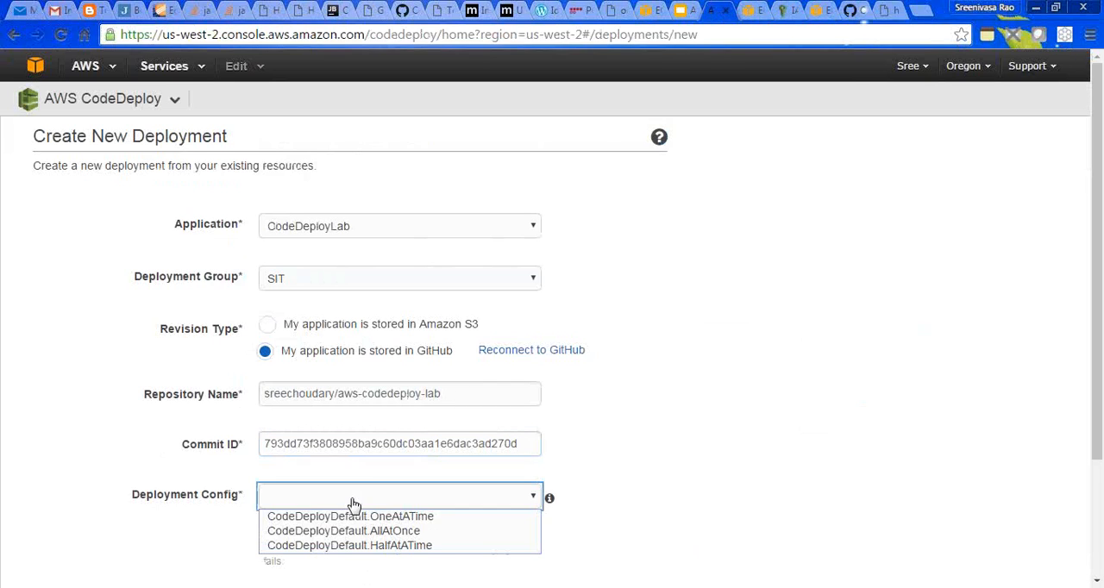
click(356, 517)
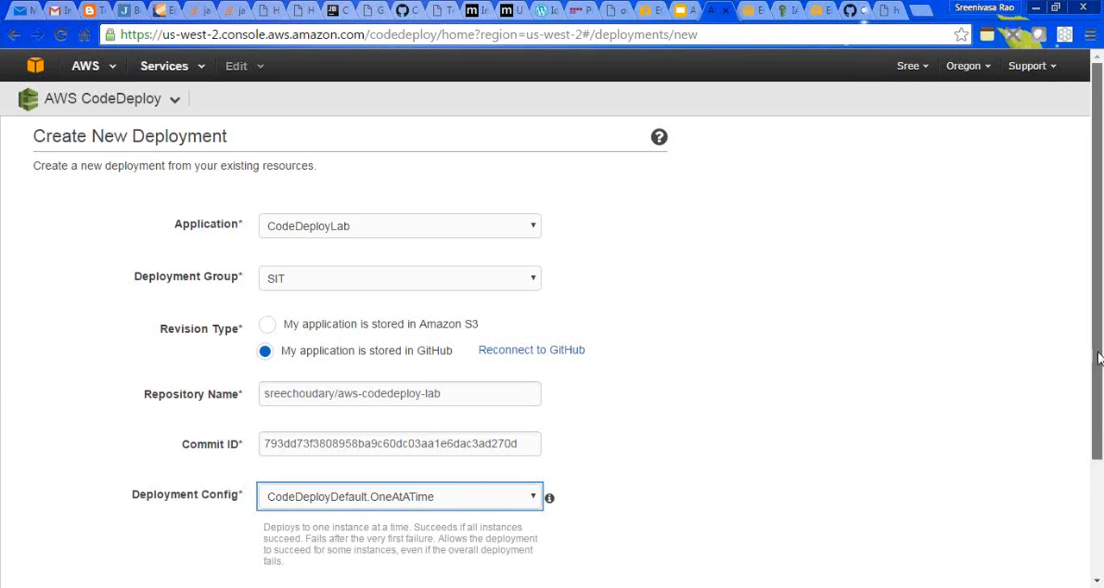
- Launch the configured deployment and refresh the deployments list to update its status
scroll(1098, 358, down, 3)
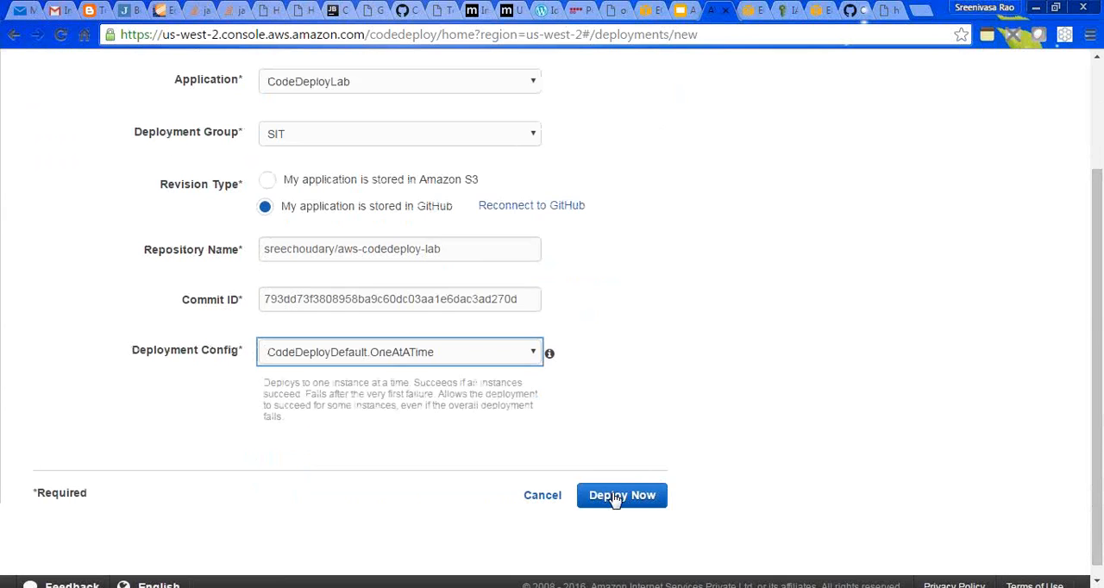
click(614, 499)
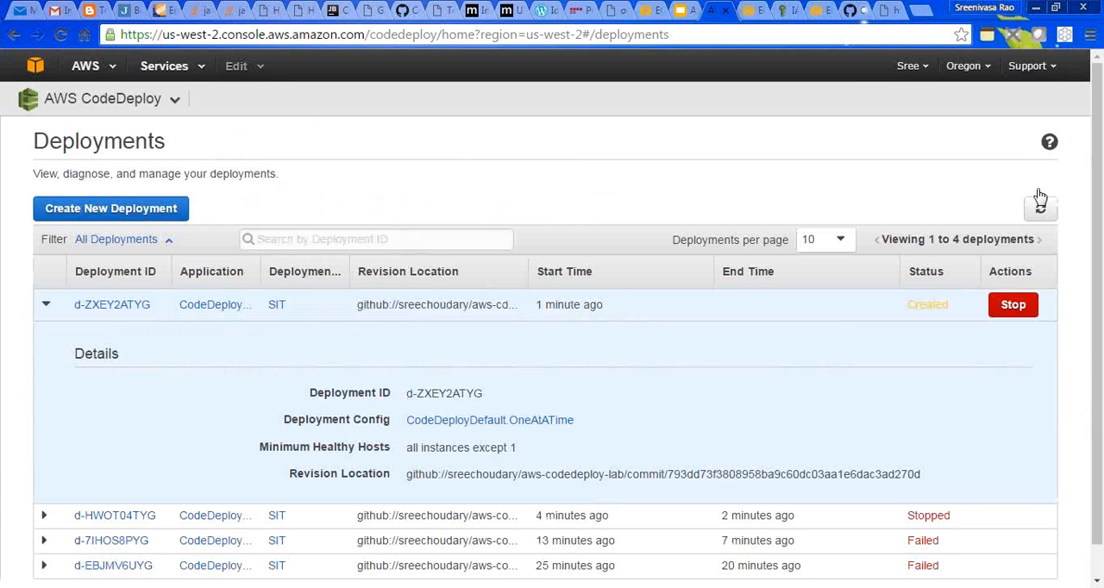
click(1041, 206)
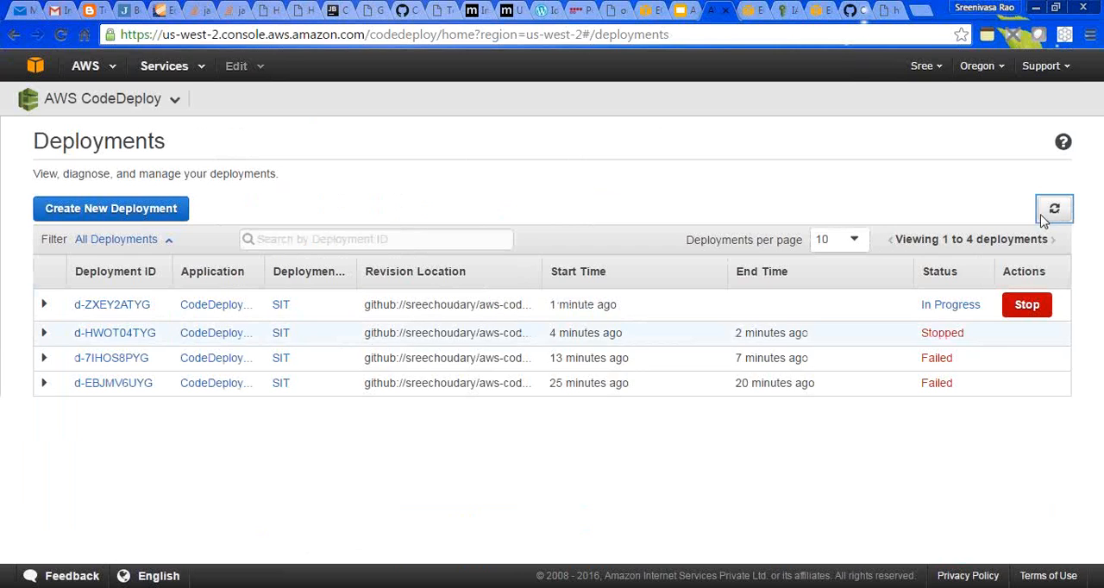
- Open the newest deployment's details and check its target instance against the refreshed EC2 instances list, then return to the deployment
click(126, 306)
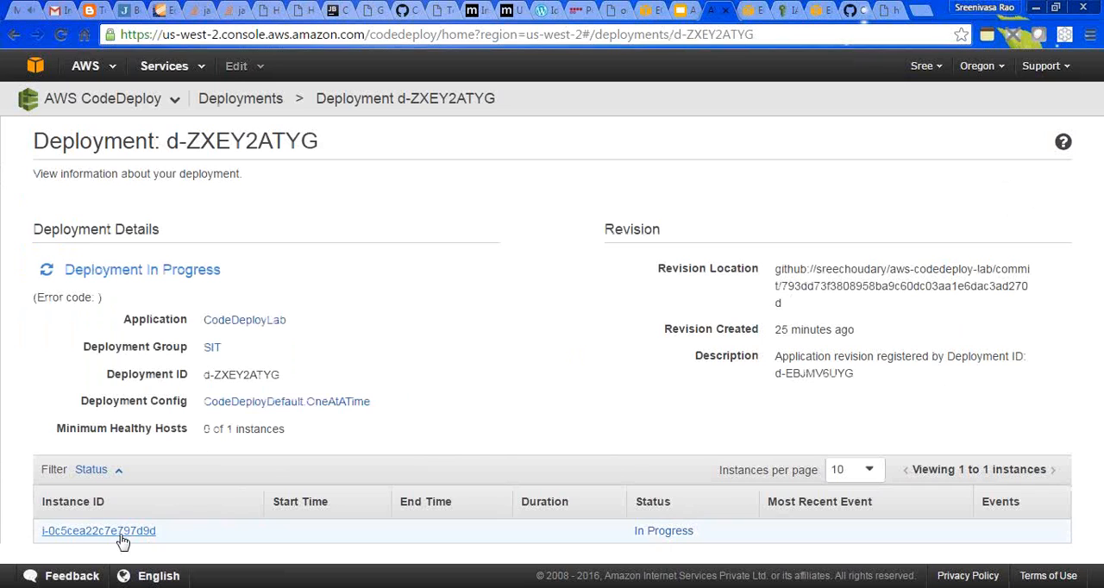
click(748, 10)
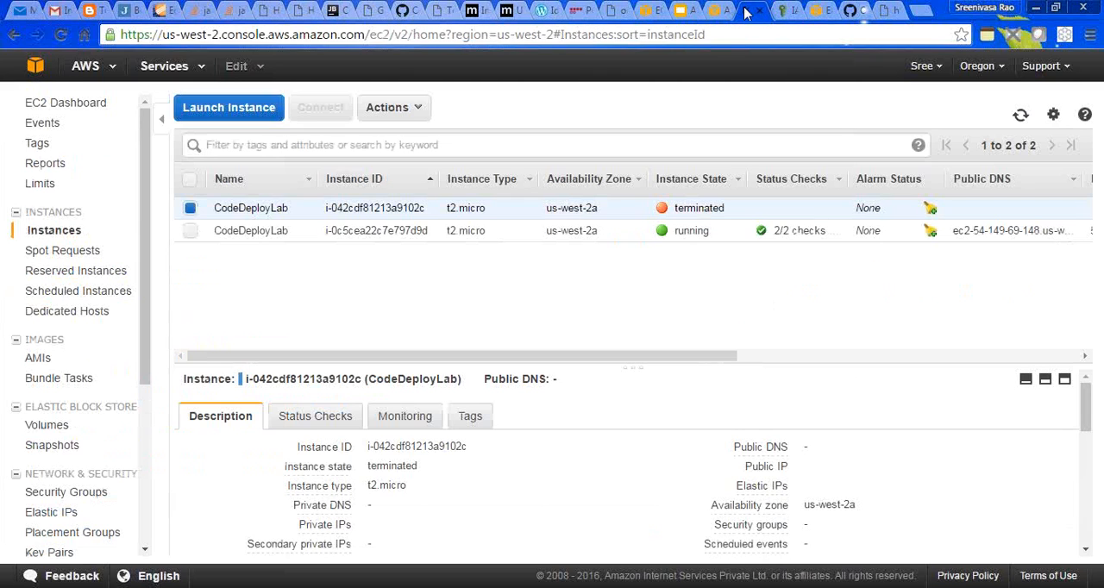
click(1020, 117)
click(1020, 116)
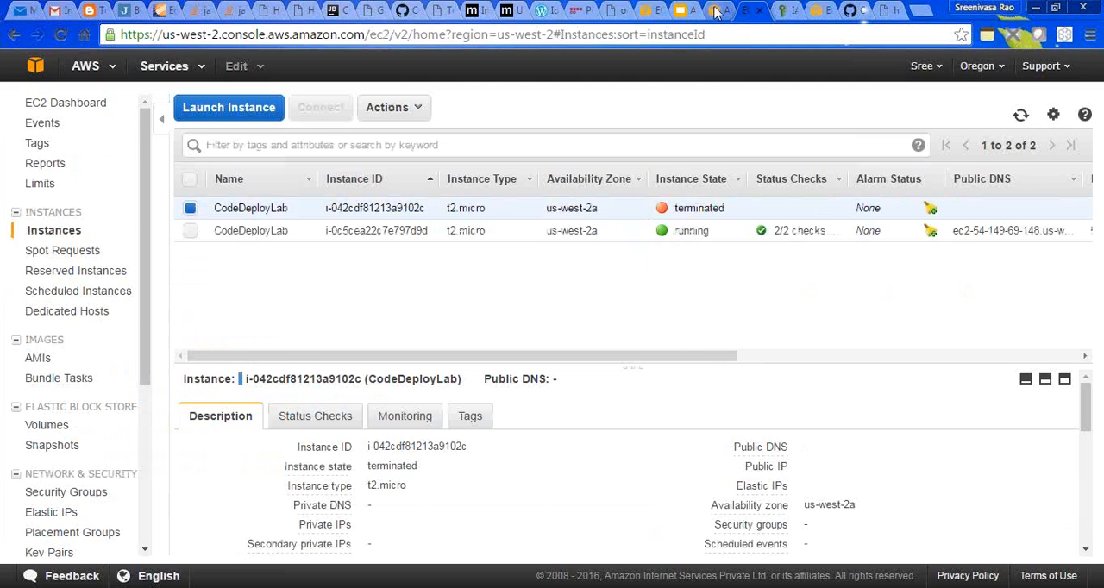
click(715, 10)
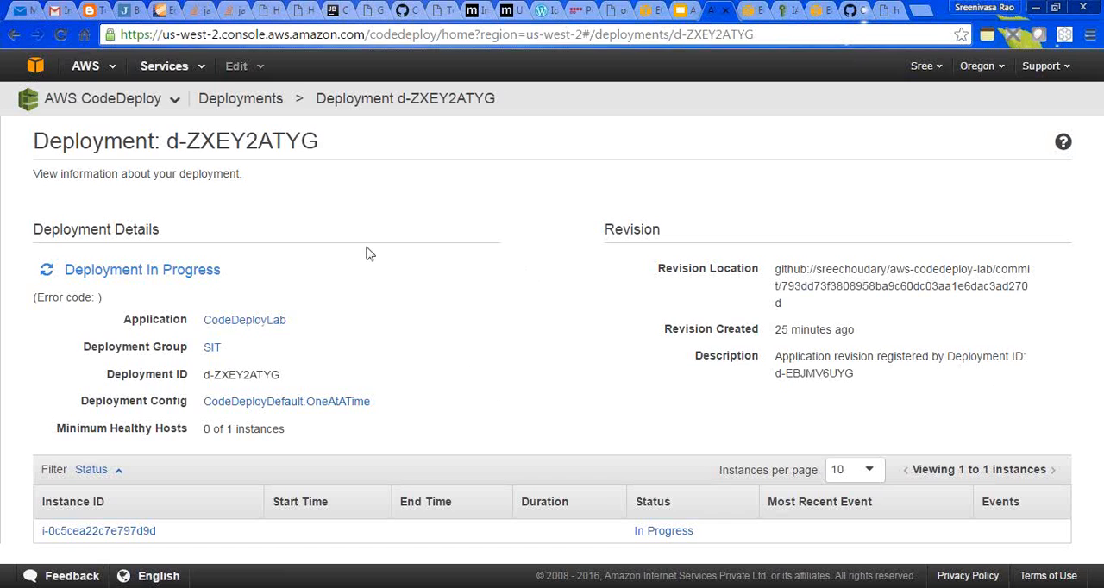
- Refresh the deployments list to check the newest deployment's status, and reopen that deployment's details
click(268, 100)
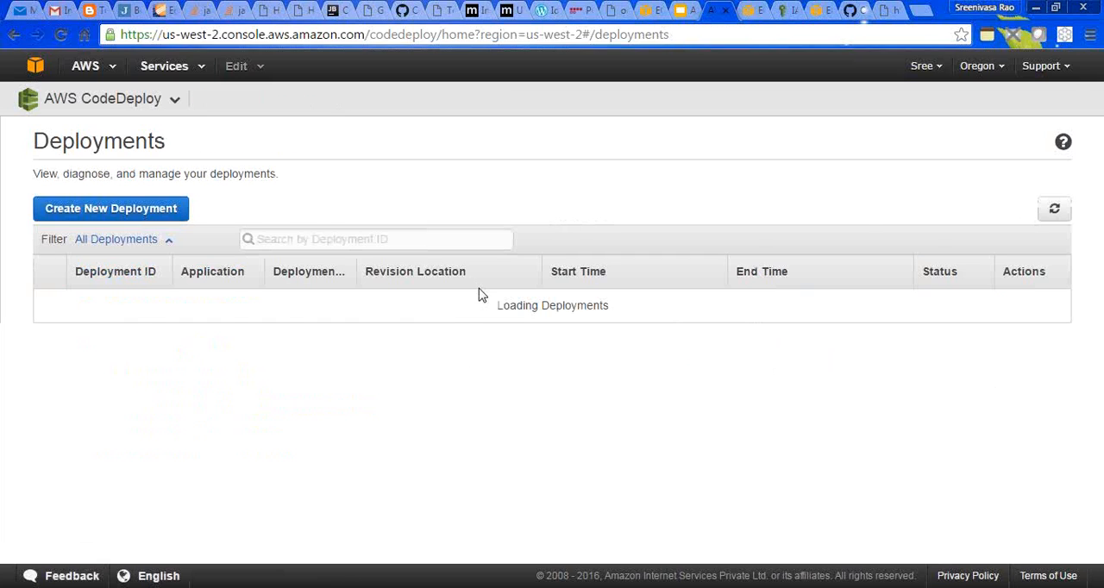
click(1054, 210)
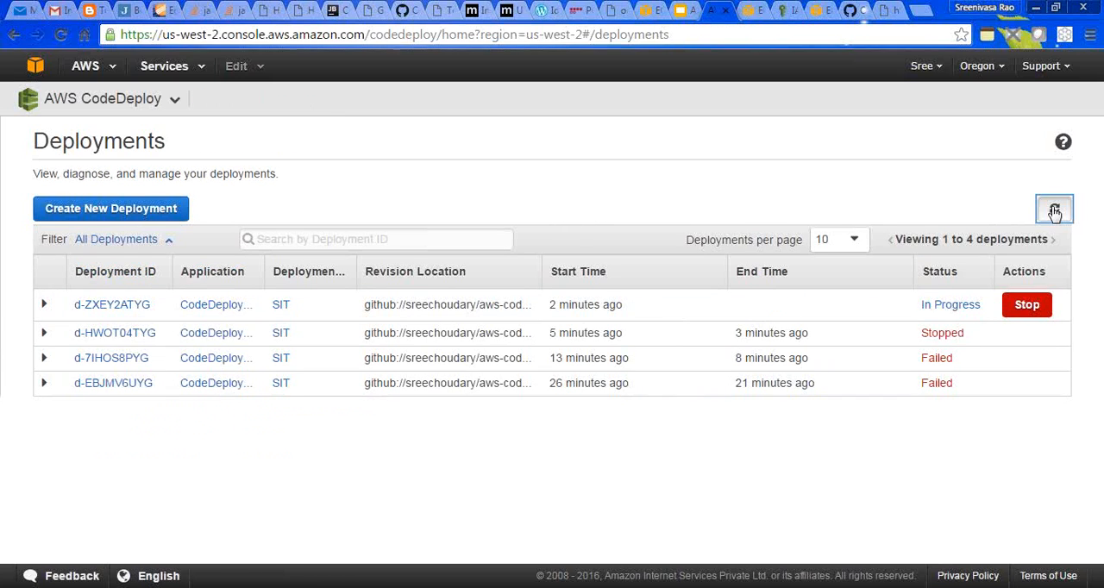
click(1054, 211)
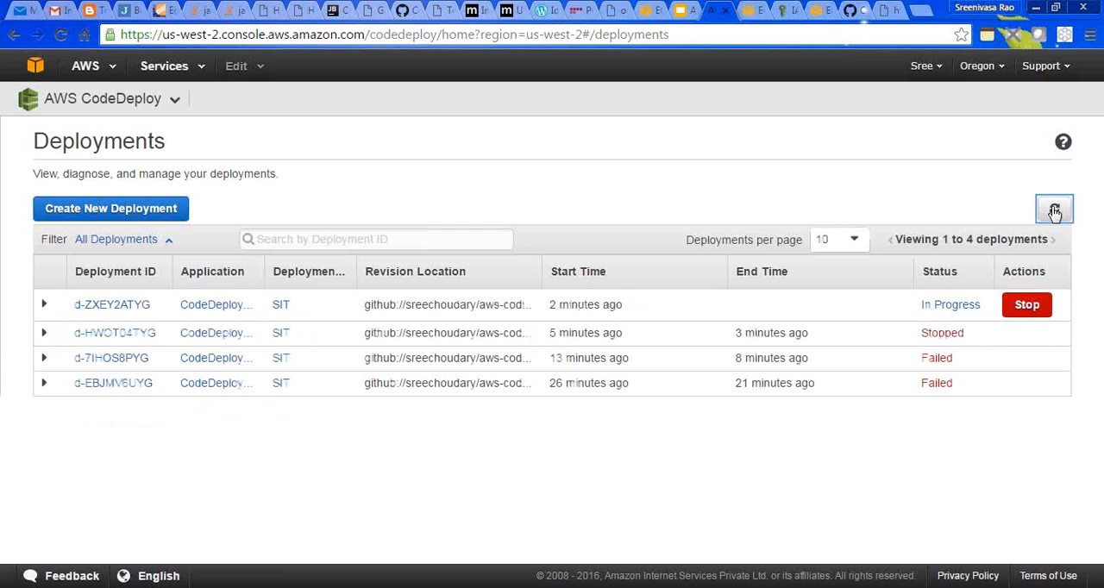
click(1054, 212)
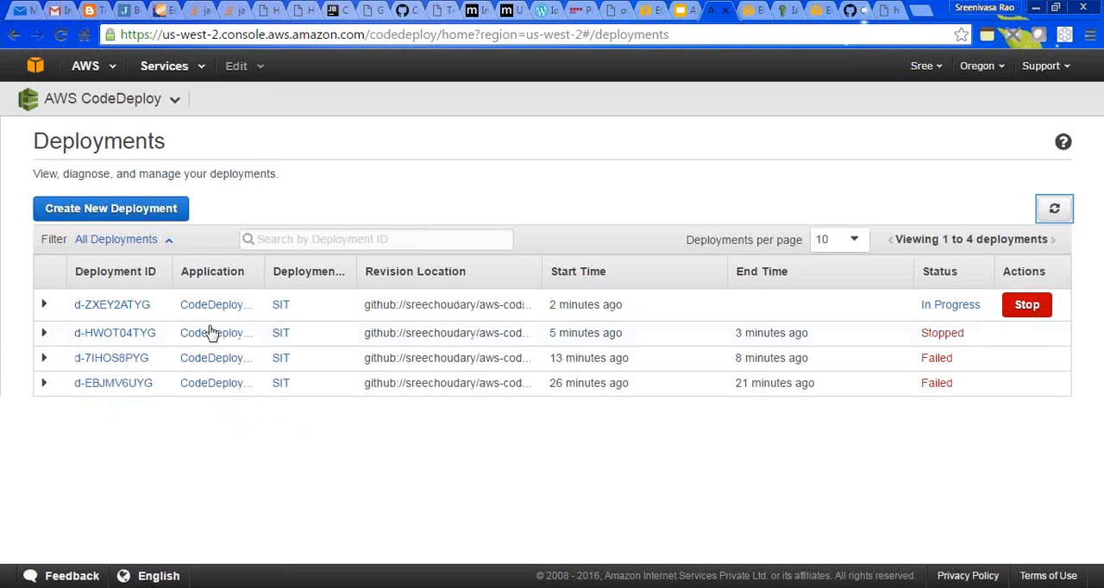
click(109, 306)
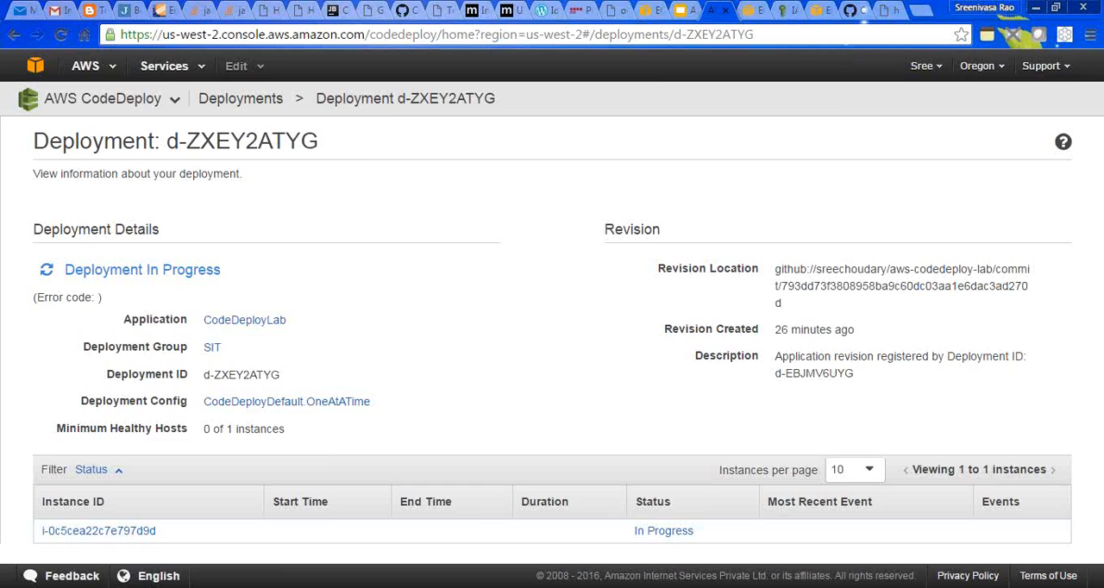
- Switch to WinSCP and bring up a fresh login window for a new site
click(129, 587)
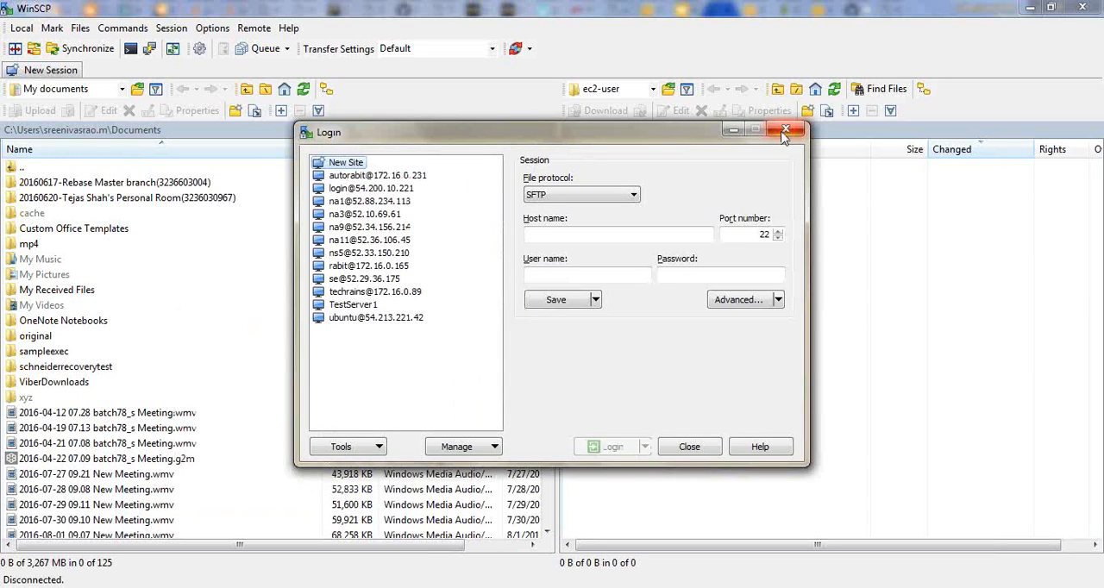
click(784, 132)
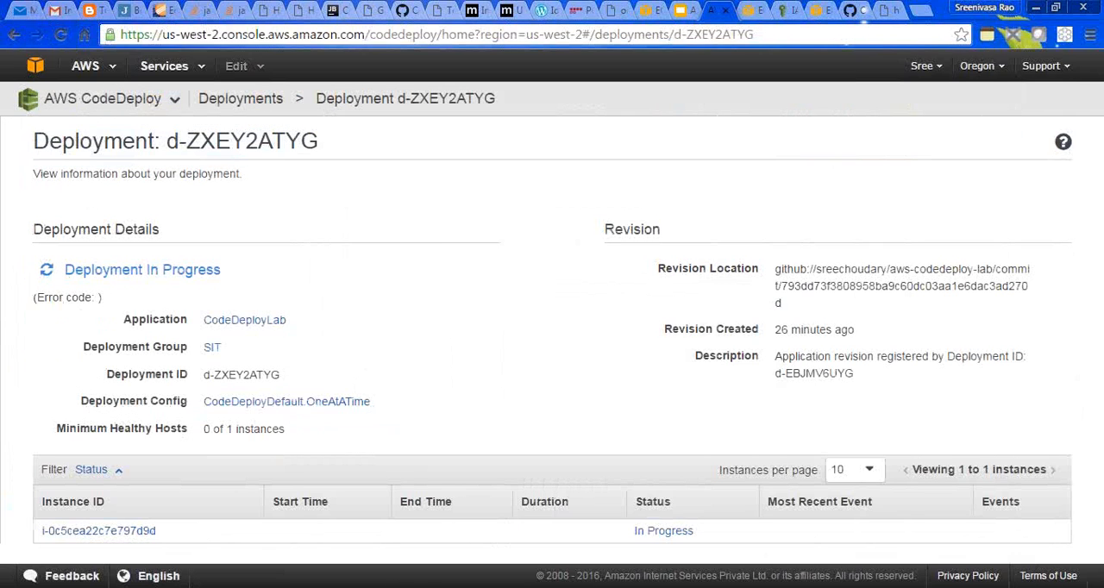
click(431, 587)
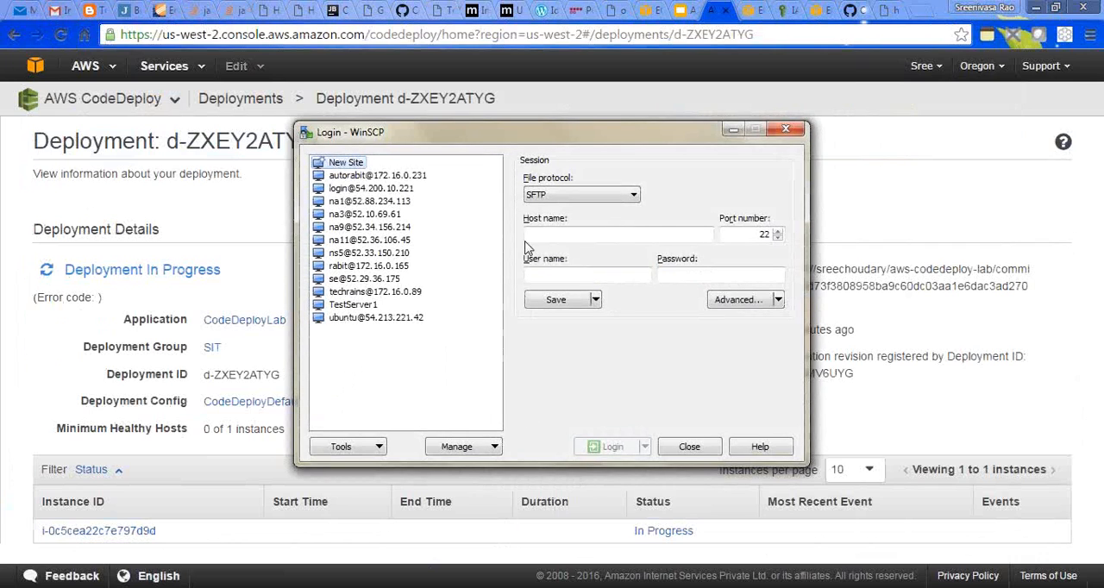
- Copy the running CodeDeployLab instance's public IP from EC2 into WinSCP's host name and enter ec2-user as the user name
click(754, 12)
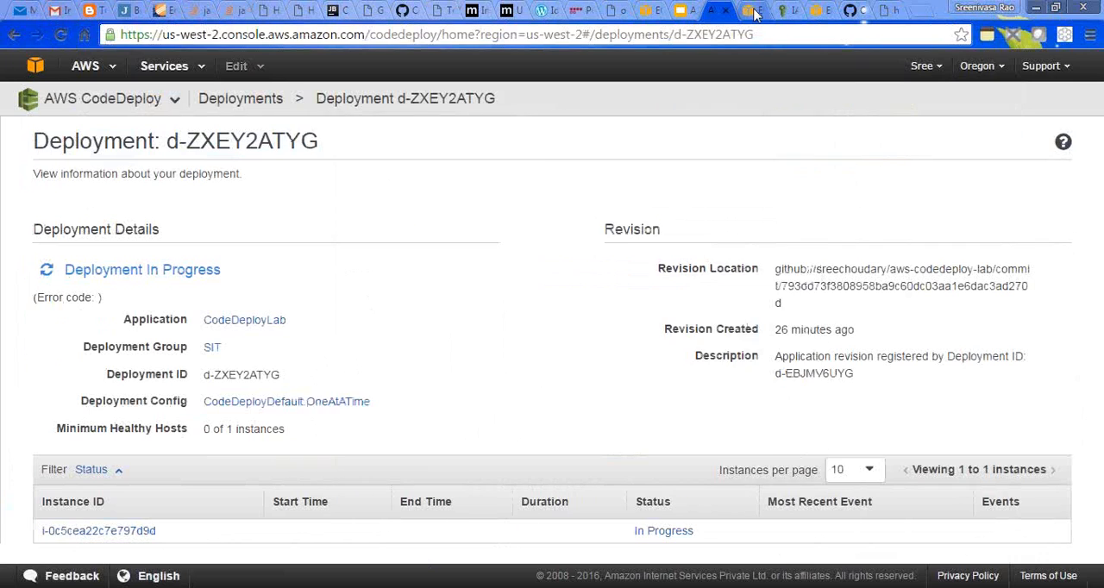
click(753, 11)
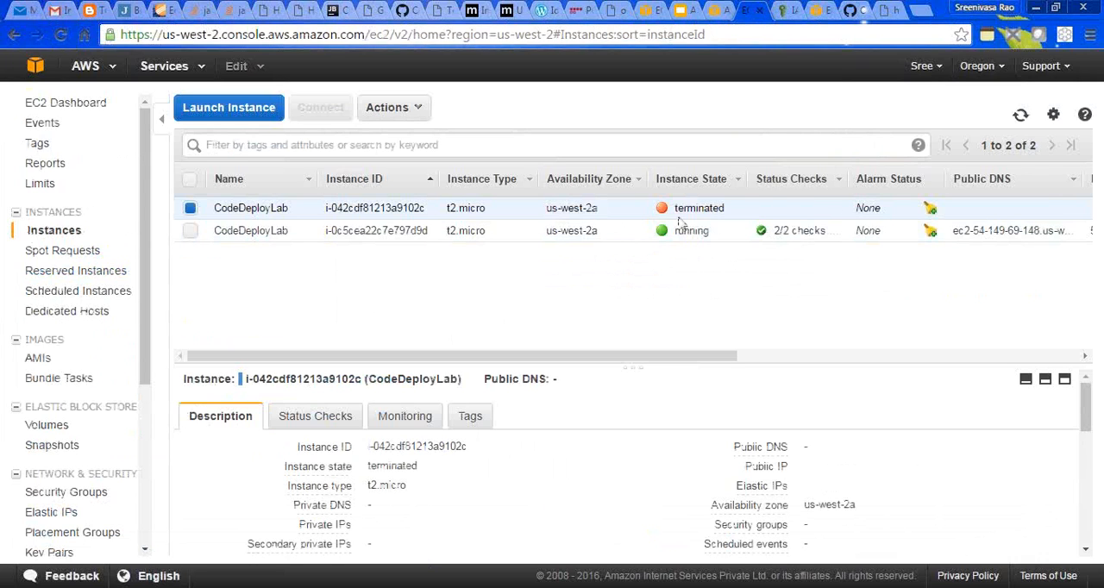
click(609, 231)
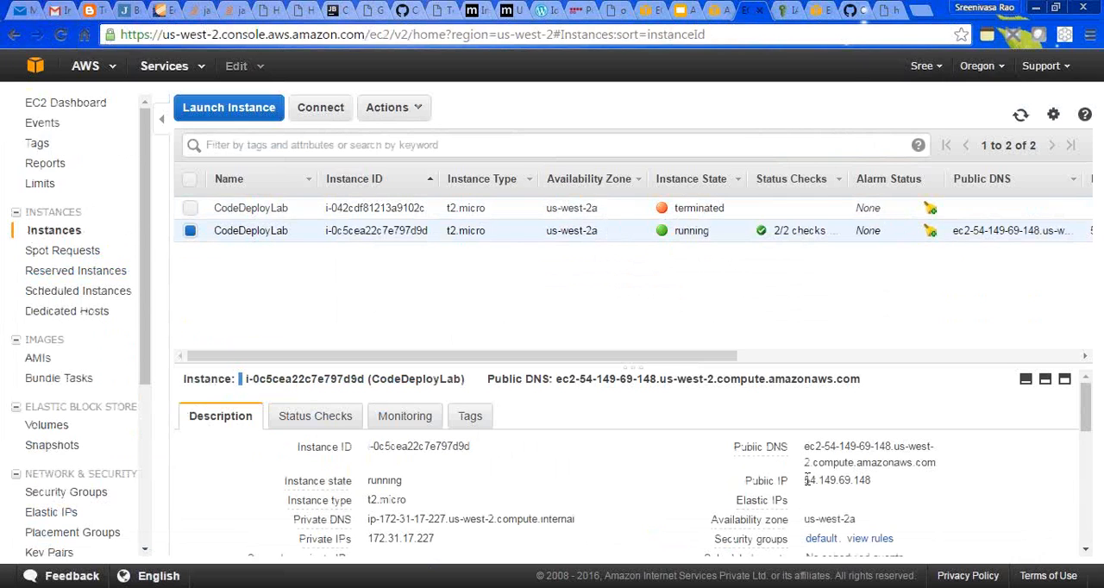
drag(805, 481, 885, 481)
key(ctrl+c)
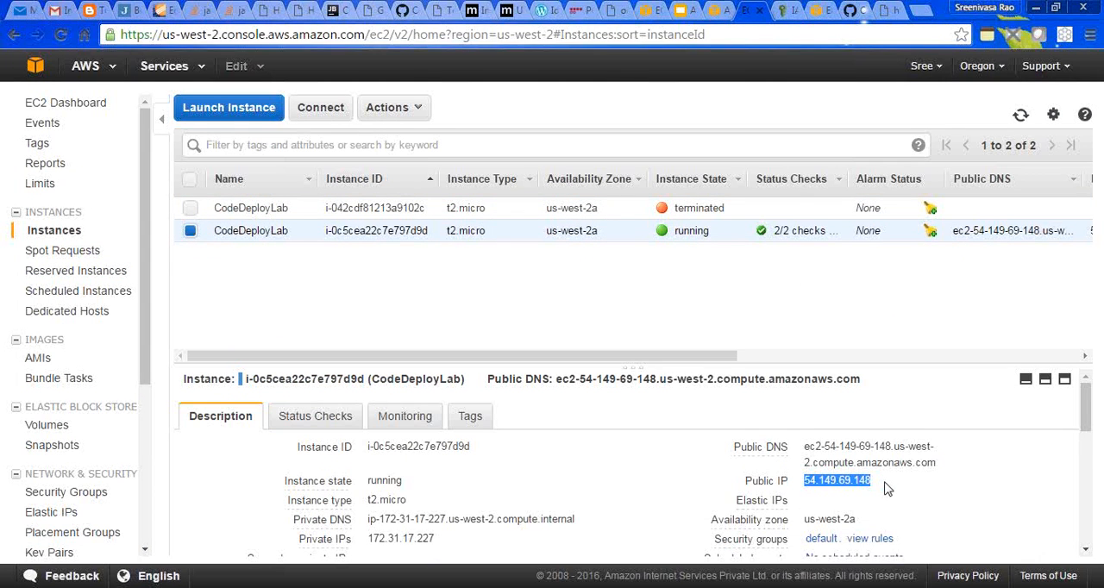
key(alt+Tab)
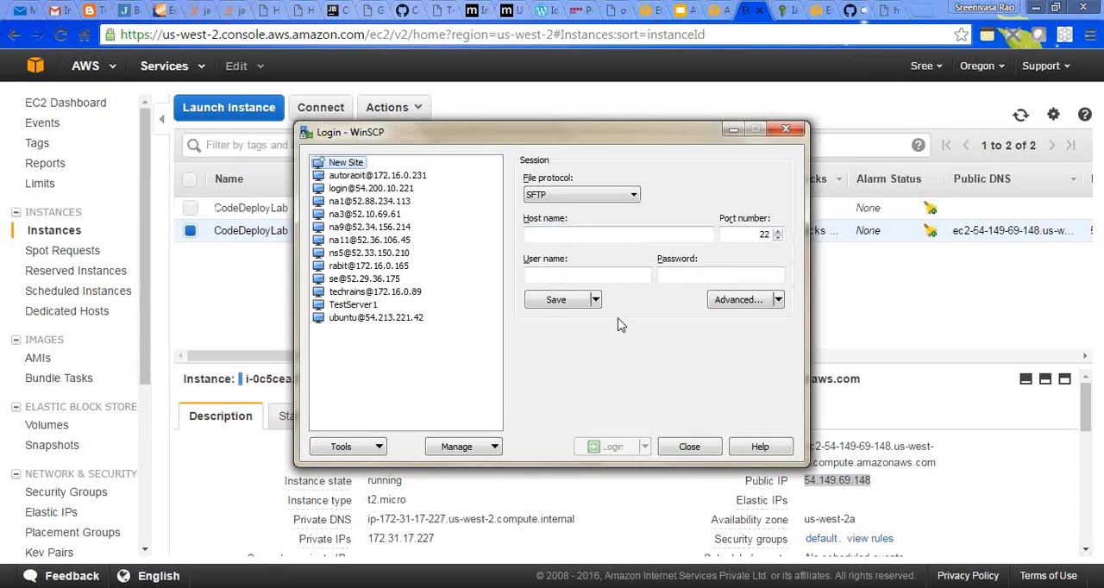
click(584, 234)
key(ctrl+v)
click(567, 275)
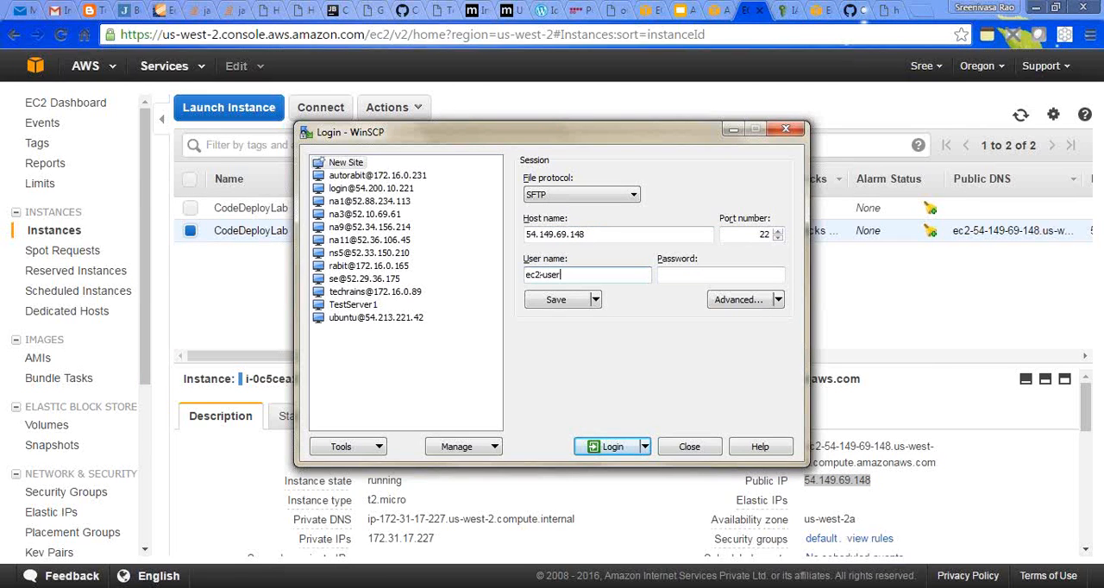
- Set codedeploy.ppk from Downloads as the private key file in the session's SSH authentication settings
click(722, 302)
click(388, 274)
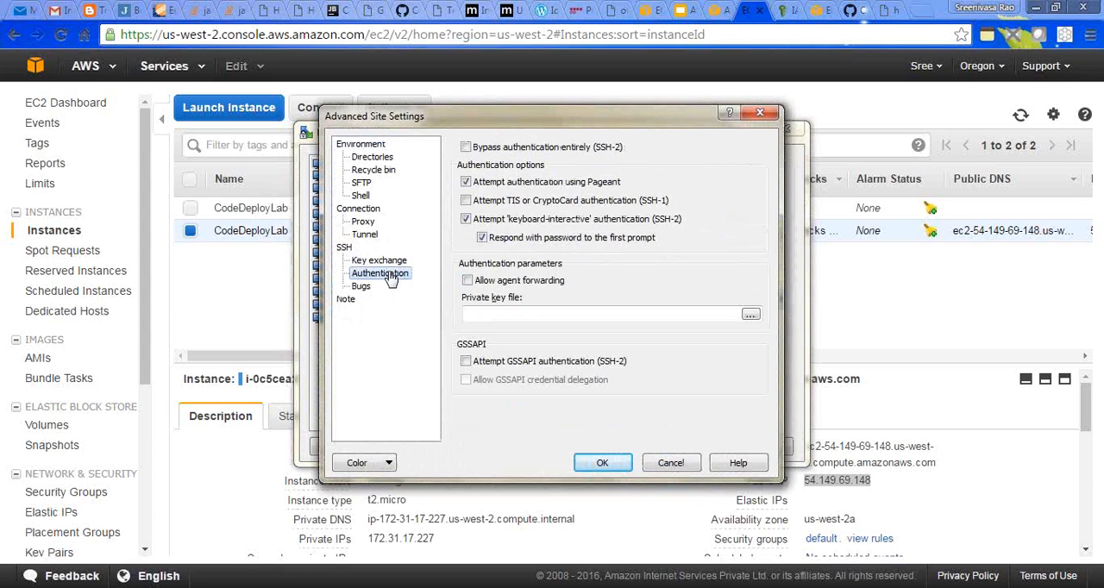
click(749, 314)
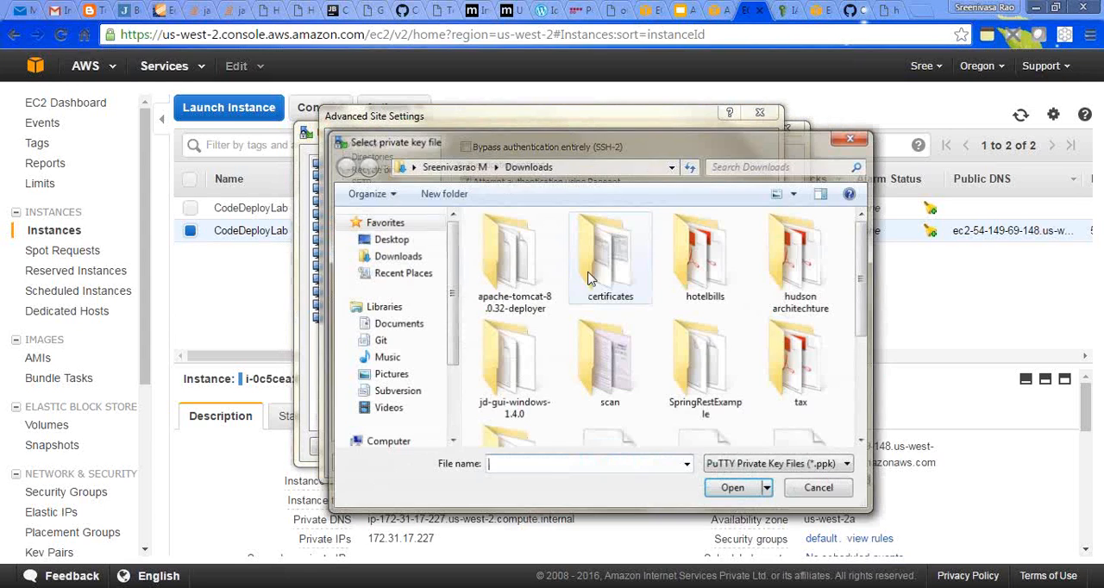
scroll(830, 410, down, 5)
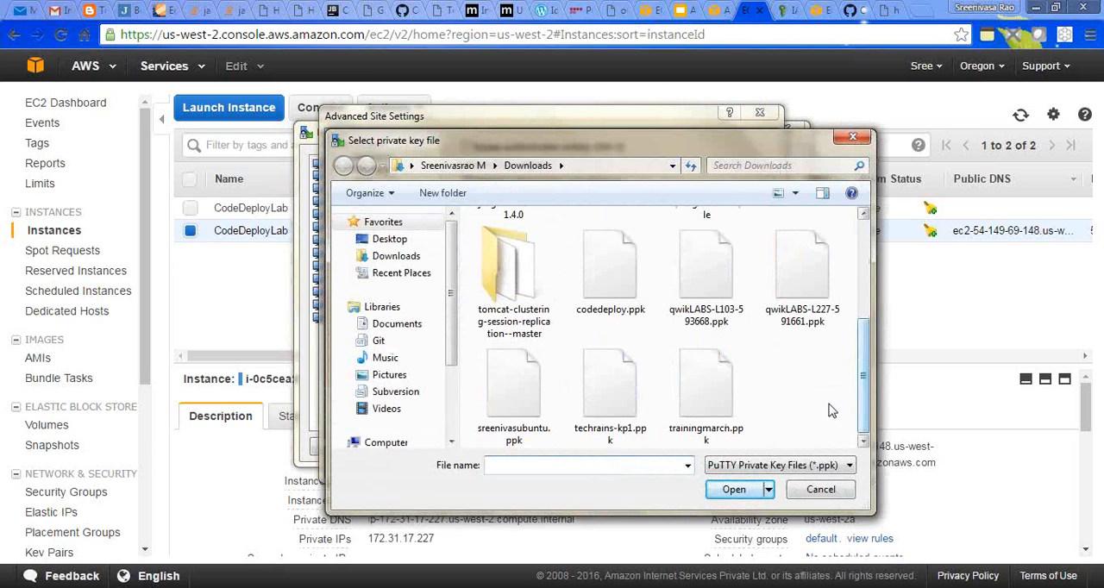
click(611, 269)
click(732, 489)
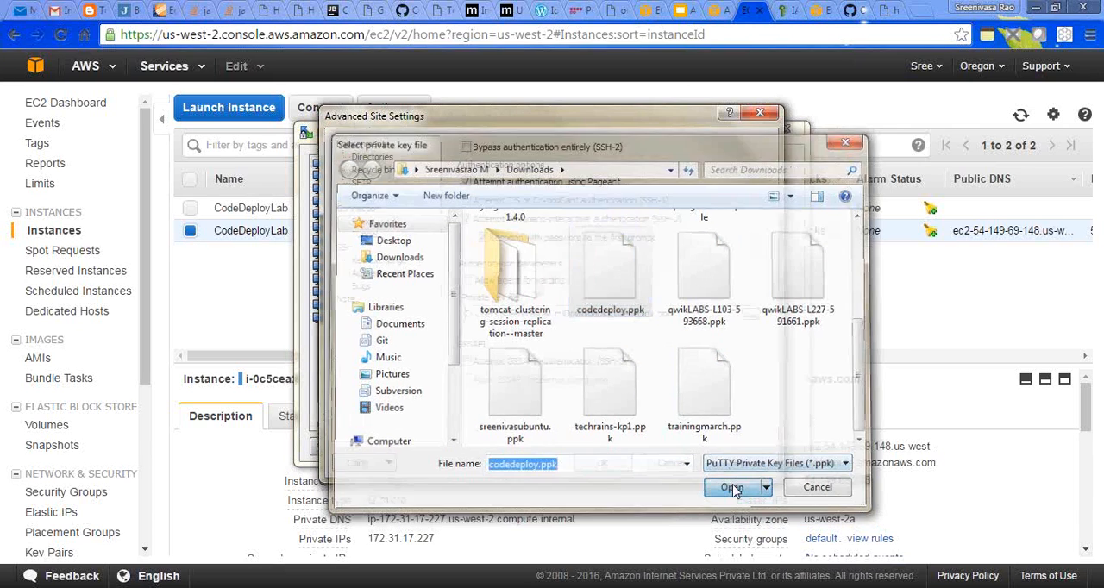
click(614, 463)
- Log in to the instance, accept the server's host key, and refresh the remote home directory
click(613, 449)
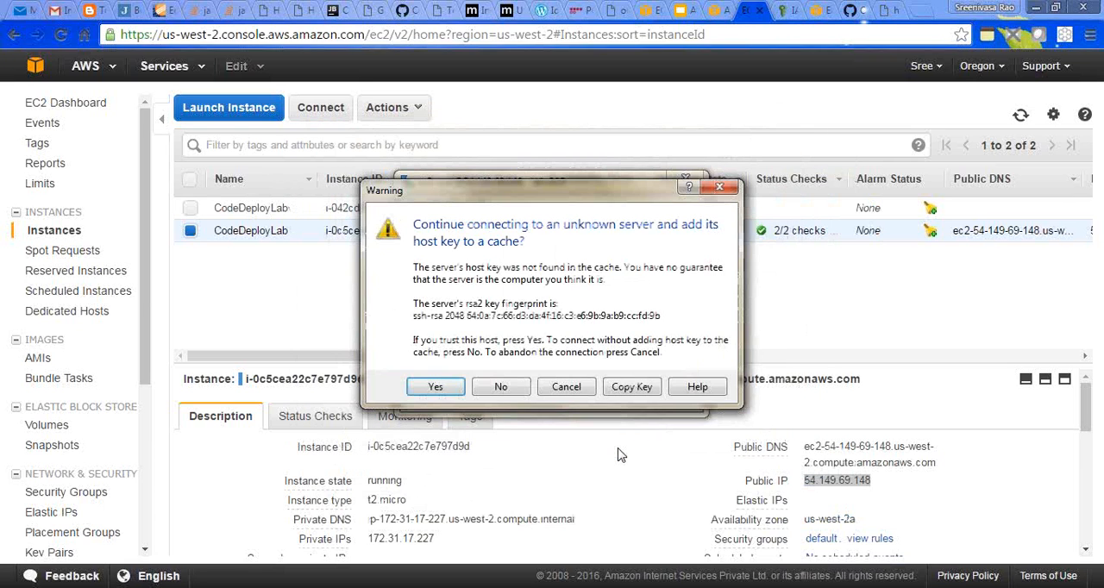
click(434, 388)
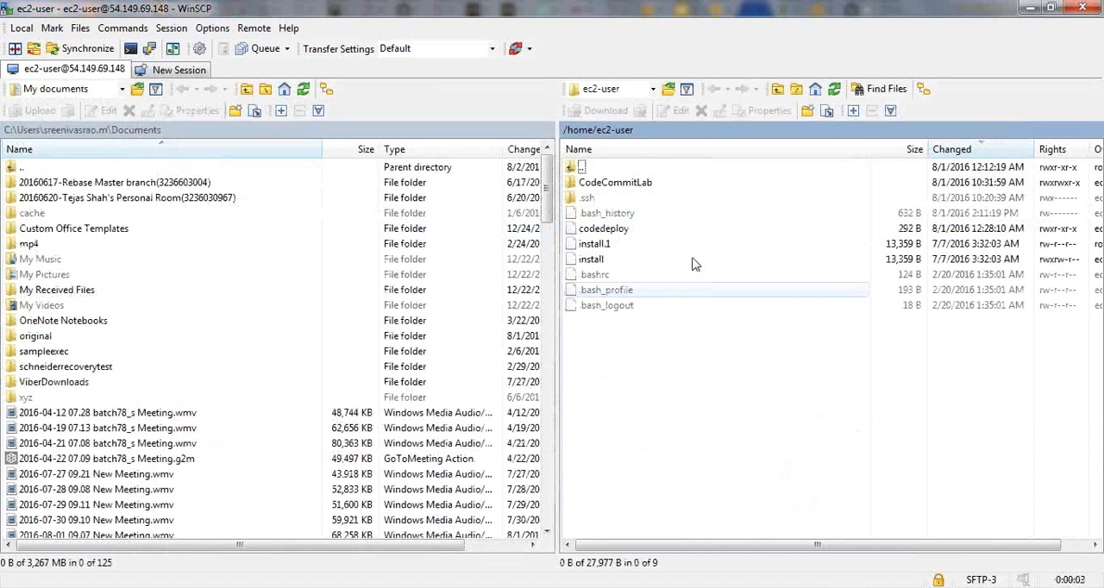
click(840, 92)
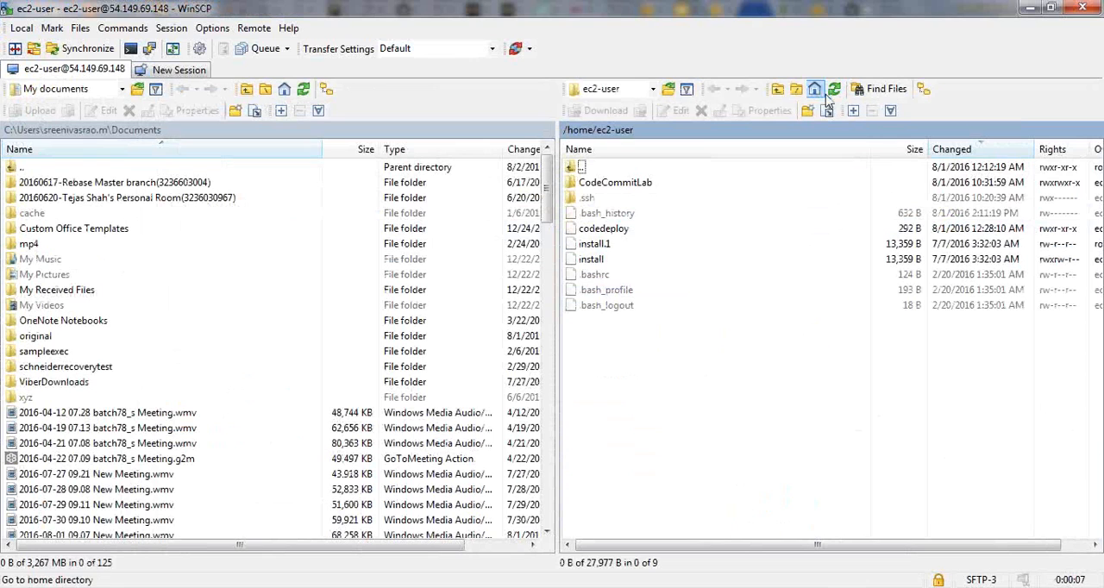
- Switch back to the AWS console and refresh the CodeDeploy deployments list and the EC2 instances list to check their status
key(alt+Tab)
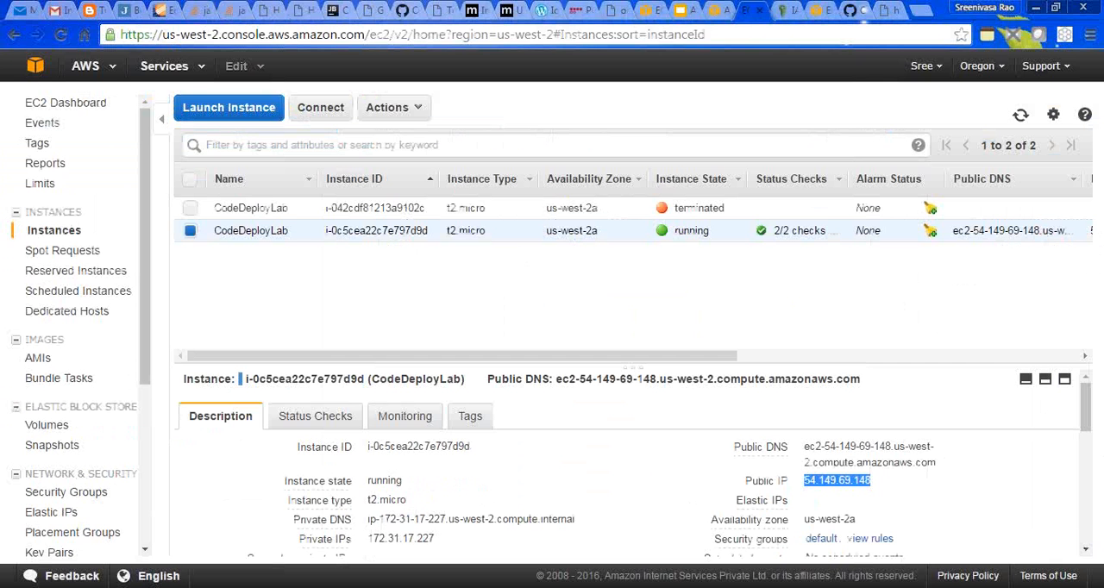
click(712, 11)
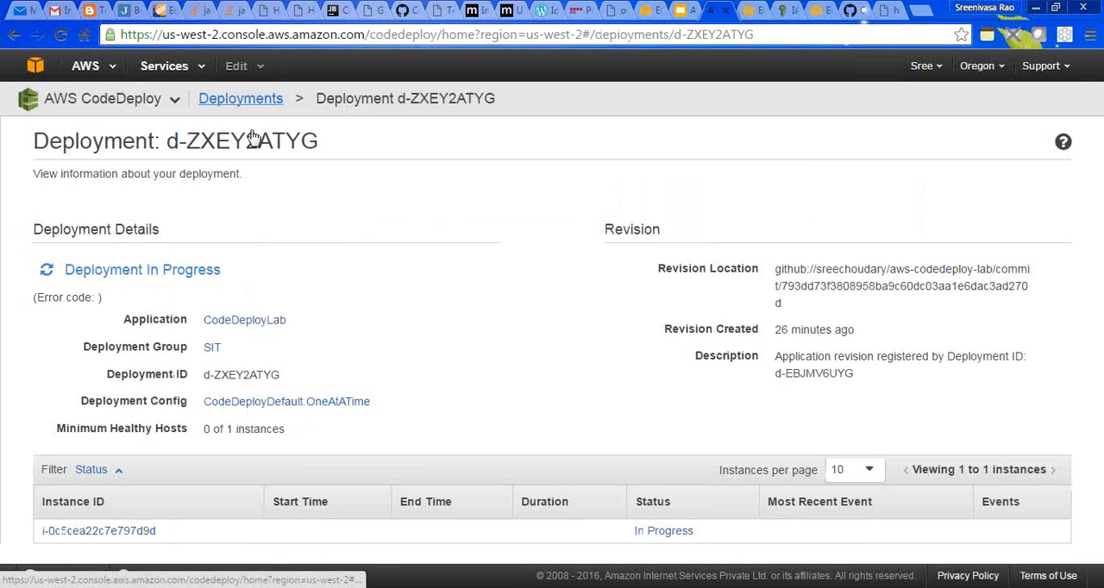
click(240, 99)
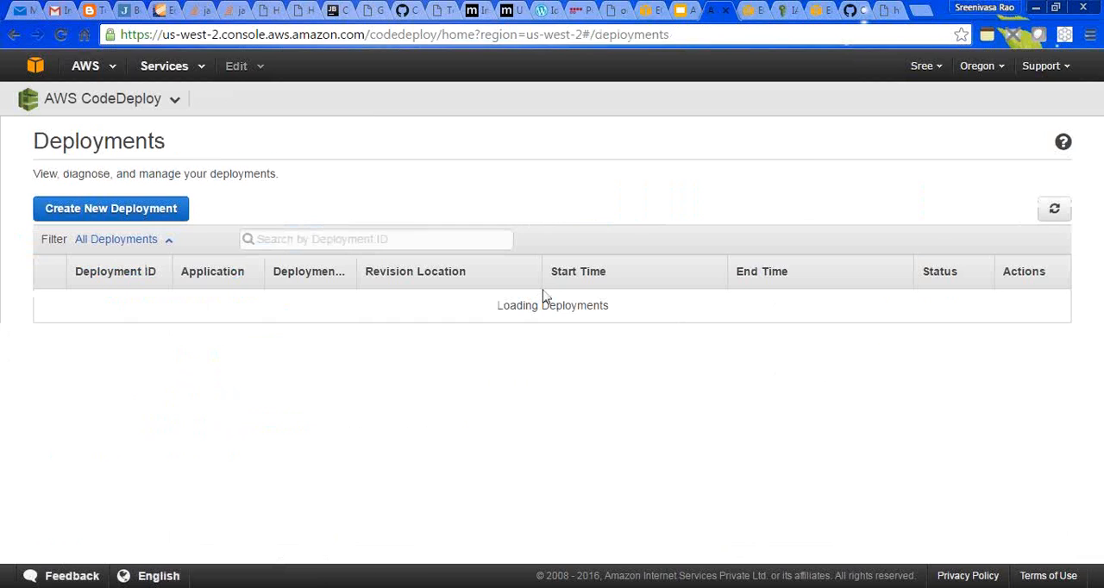
click(1056, 212)
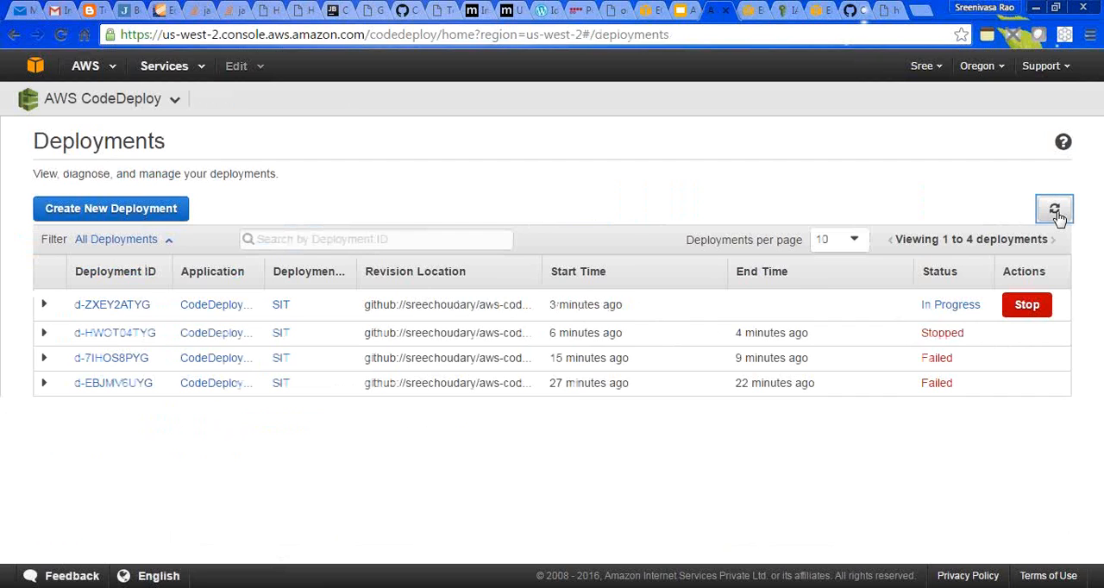
click(1055, 212)
click(1055, 213)
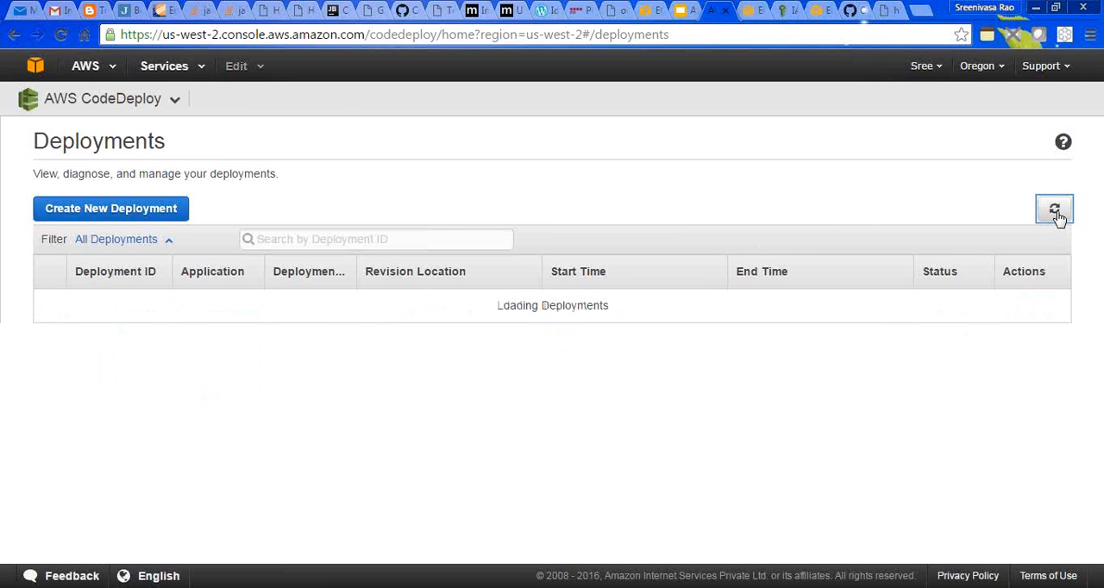
click(755, 11)
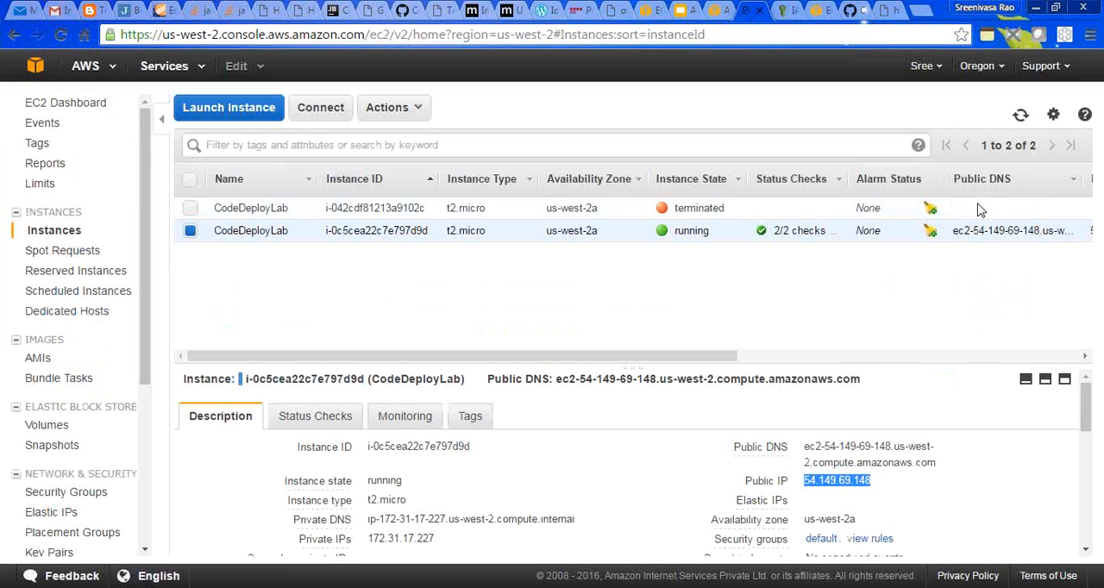
click(1021, 115)
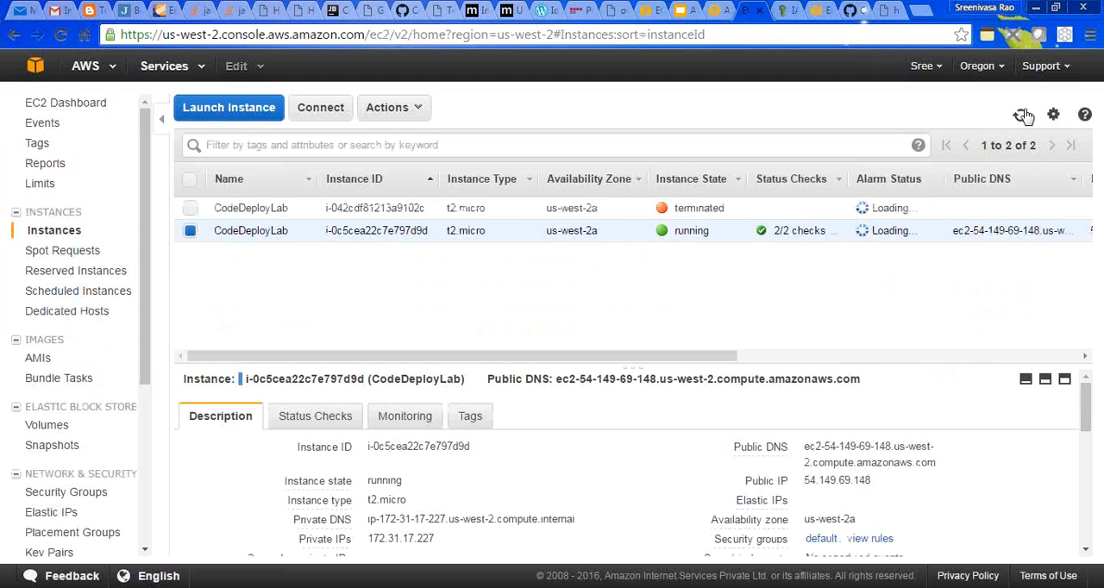
- Review the newest deployment's details and revision description, and open its target instance in EC2
click(712, 10)
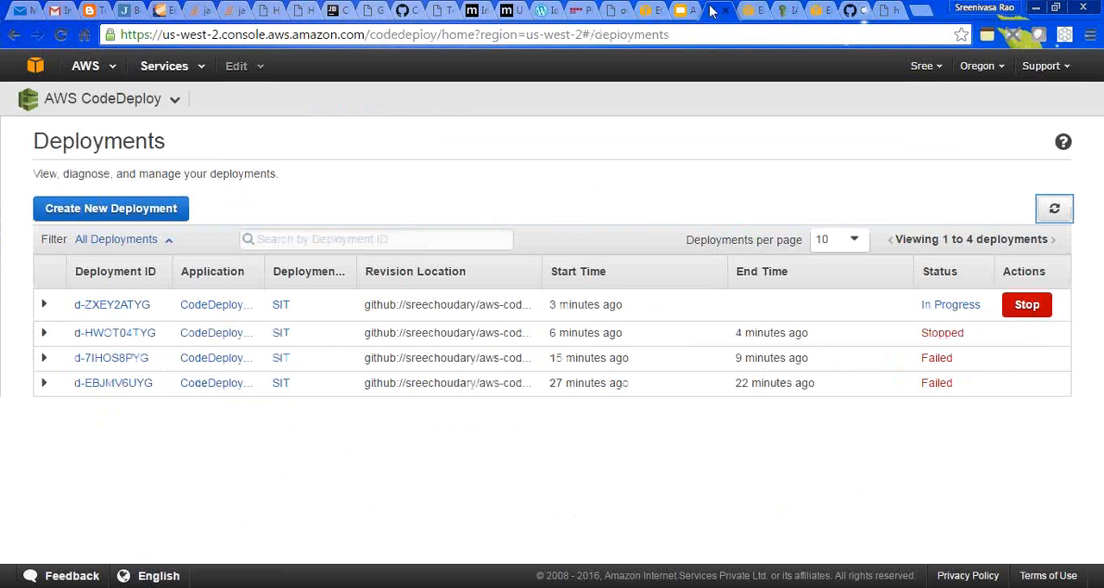
click(150, 301)
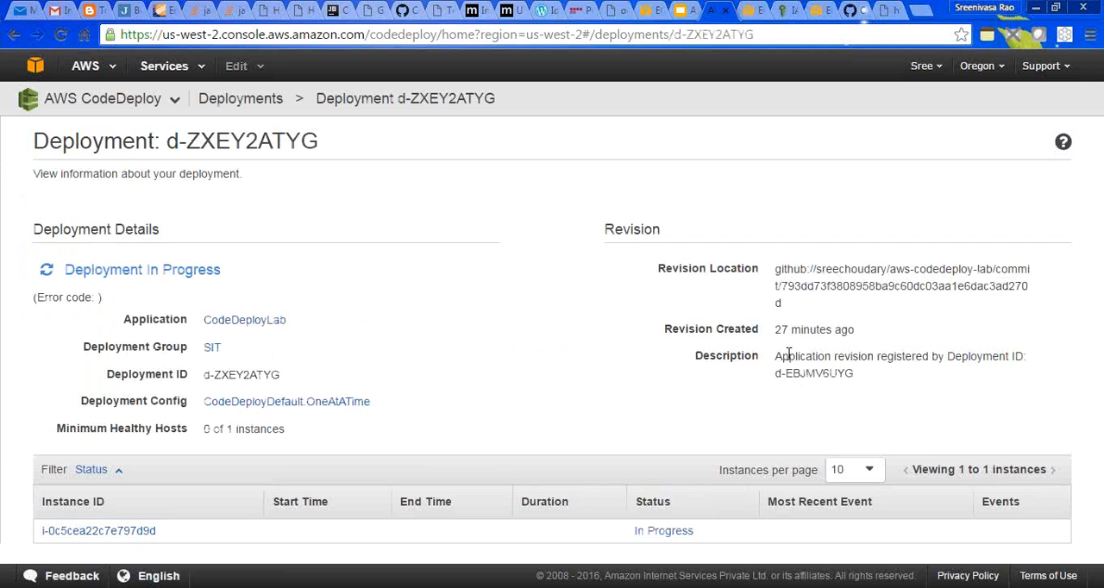
drag(788, 354, 901, 366)
click(898, 383)
click(85, 531)
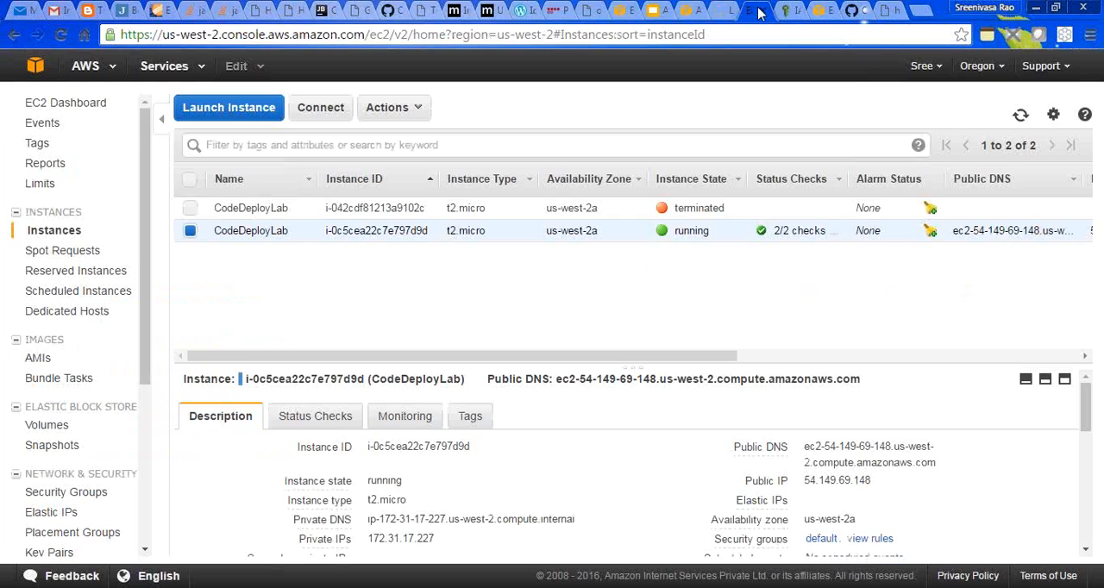
click(761, 11)
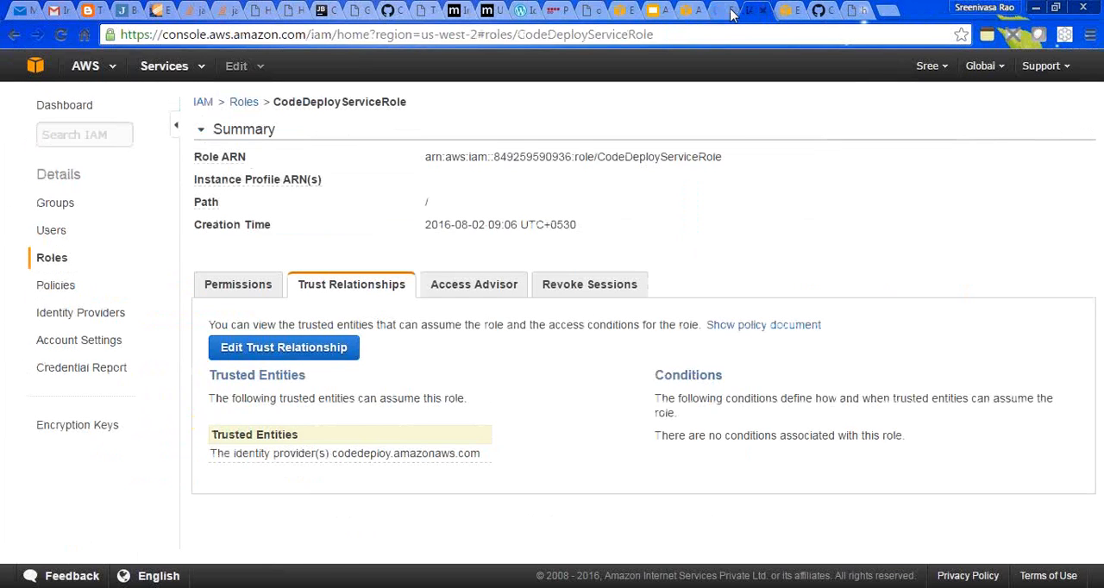
click(721, 10)
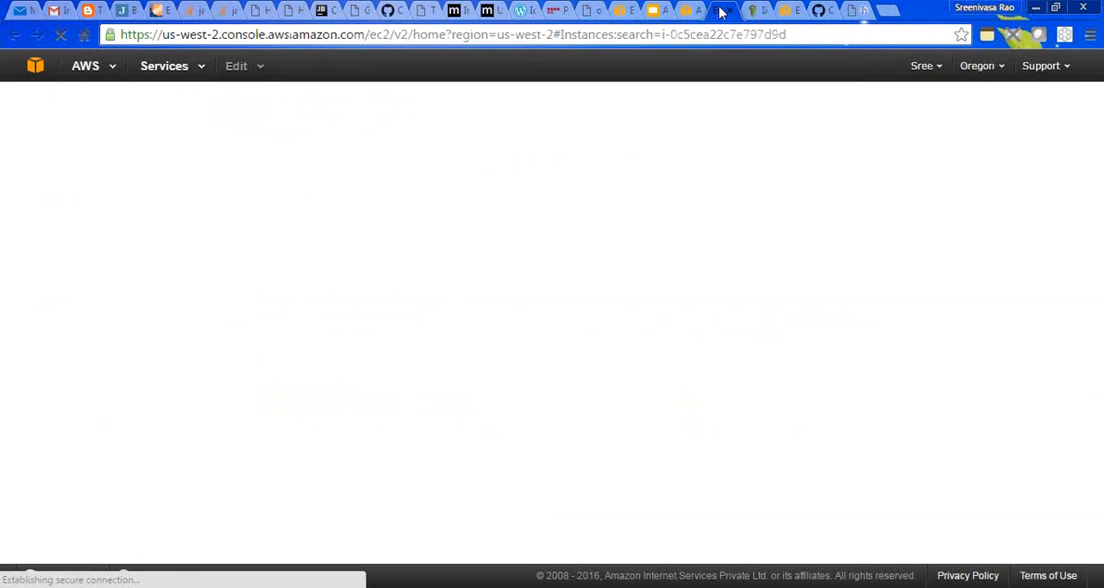
- Inspect the service principal in CodeDeployServiceRole's trust policy in IAM, and leave the policy editor without updating it
click(753, 10)
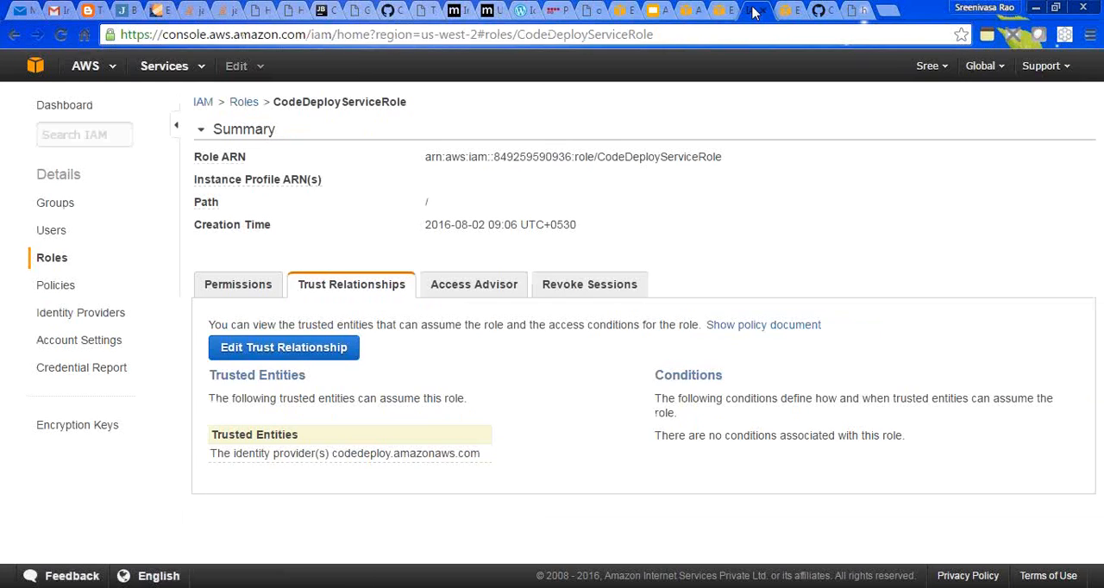
click(315, 348)
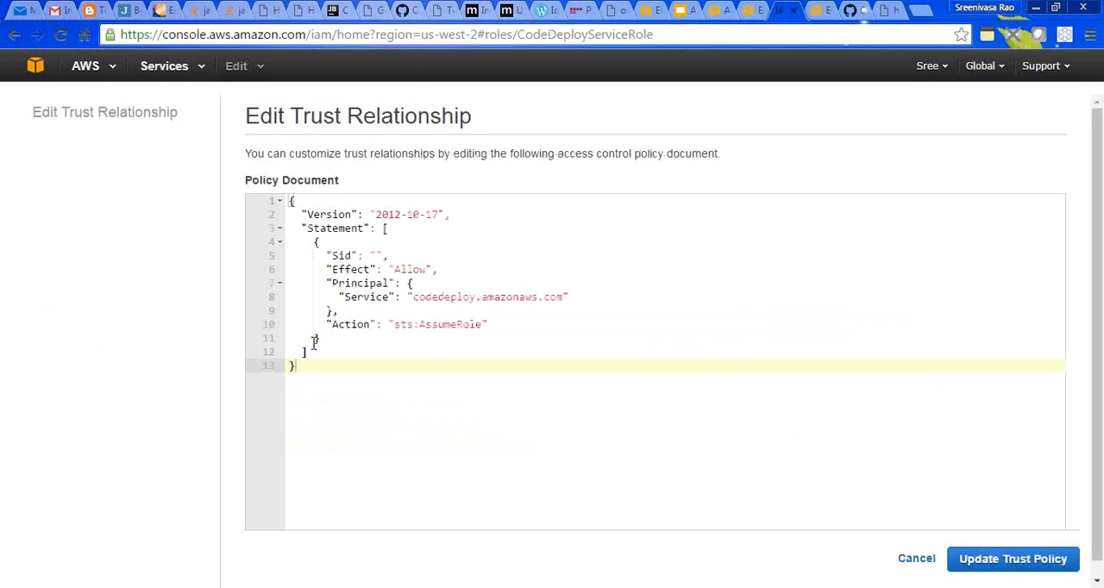
double_click(442, 297)
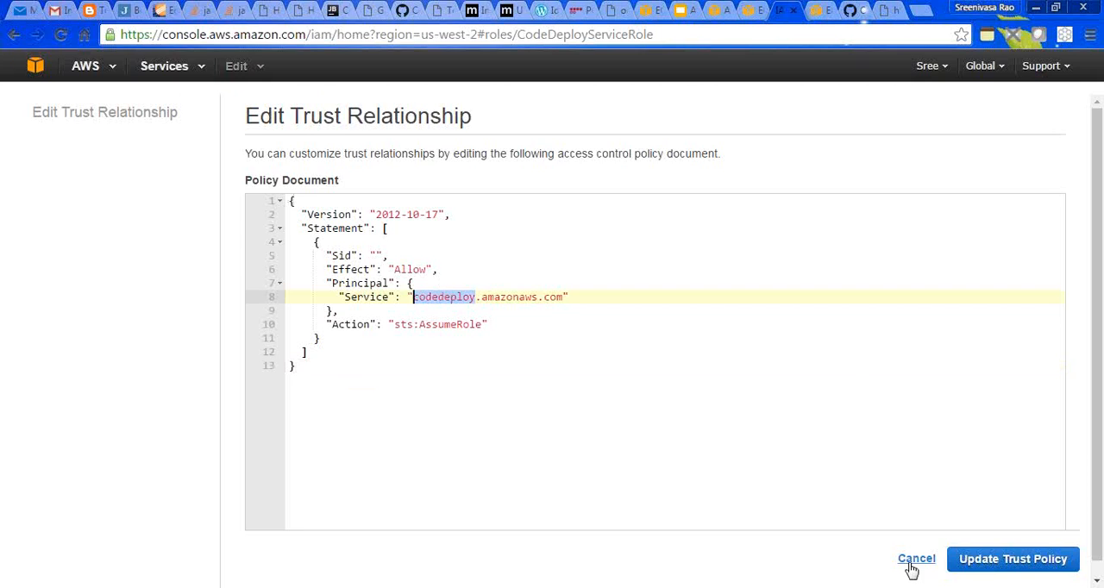
click(913, 559)
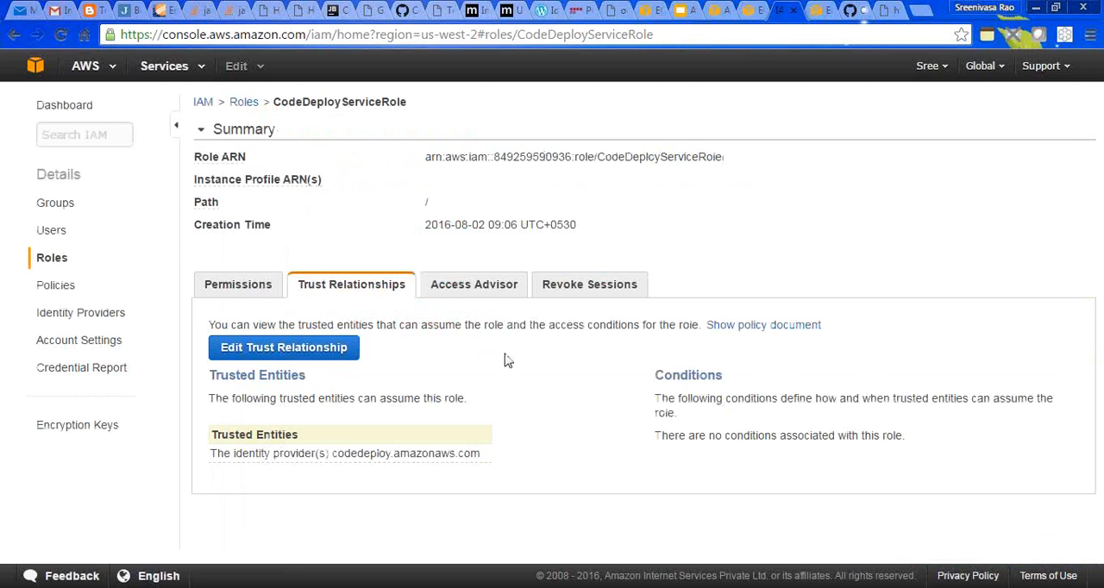
- Refresh the CodeDeployLab instance in EC2 and the CodeDeploy deployments list to check their current status
click(746, 9)
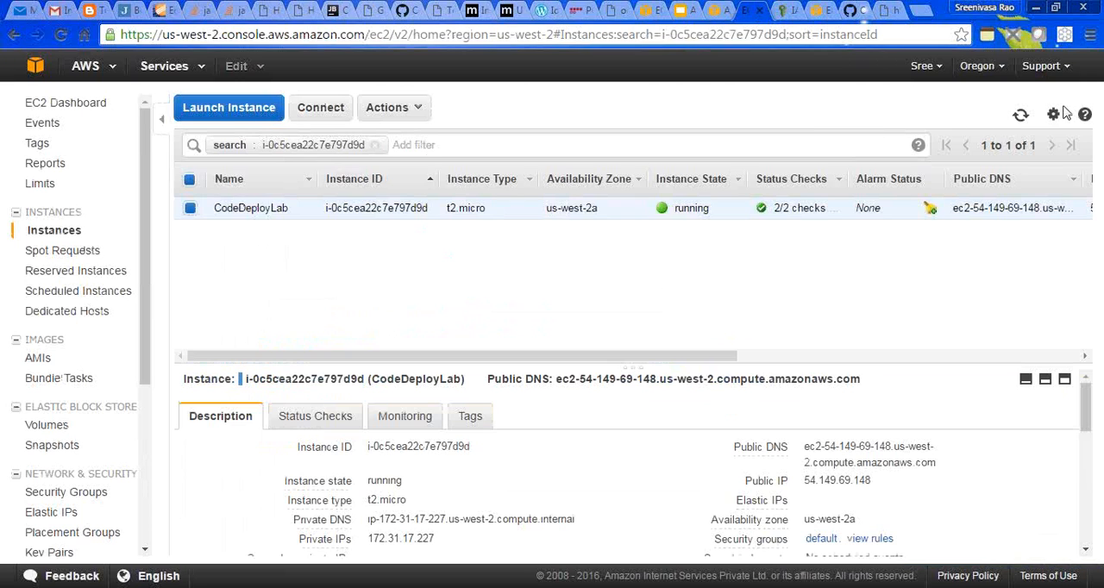
click(1020, 116)
click(1020, 117)
click(718, 10)
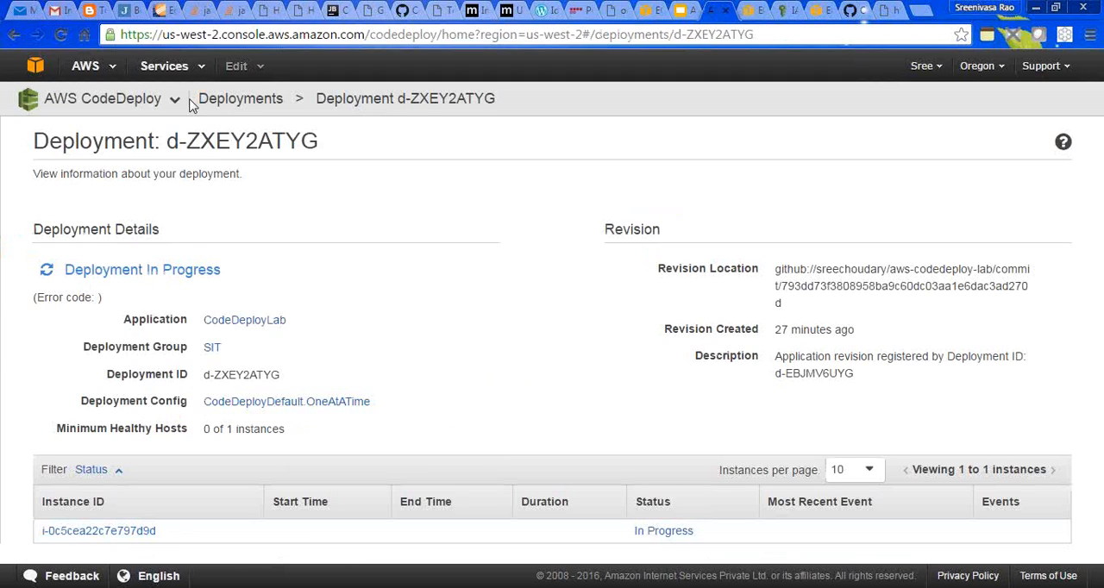
click(245, 102)
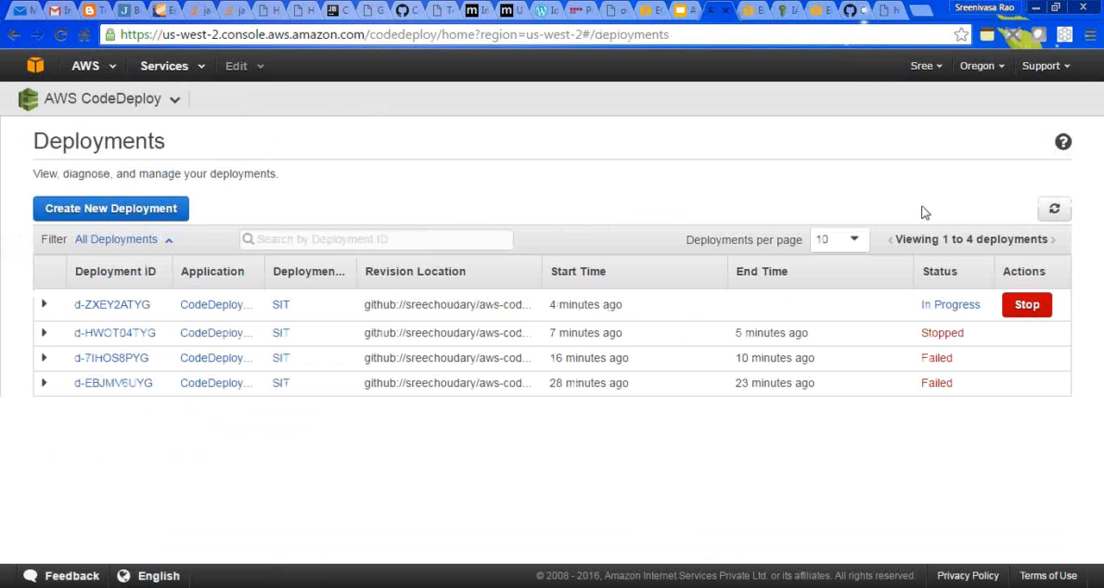
click(1053, 209)
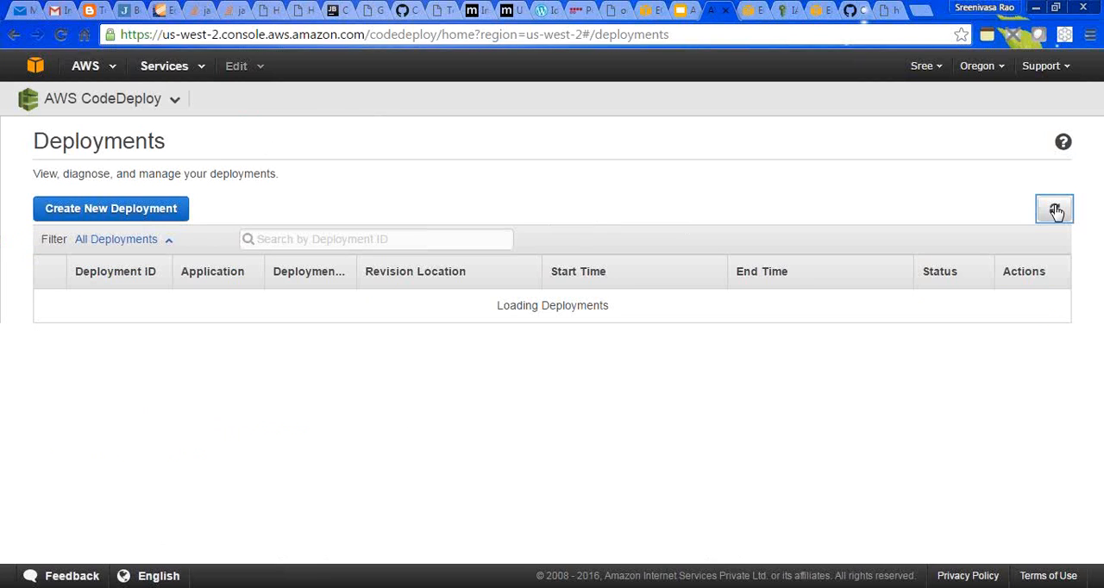
click(780, 9)
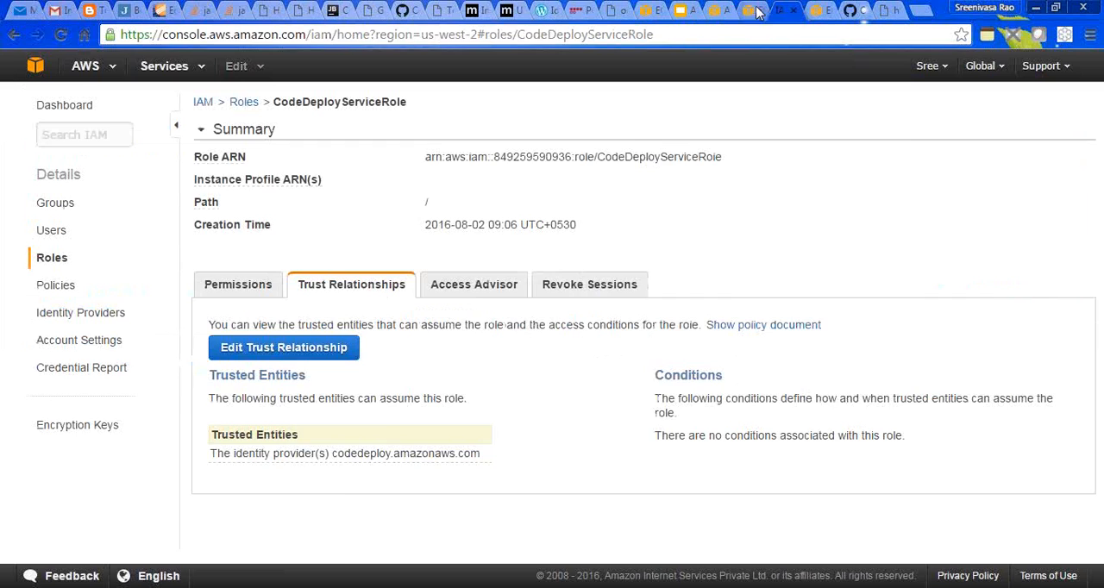
- Start launching a new EC2 instance from the first quick-start AMI with type t2.micro, and continue to the instance details
click(749, 10)
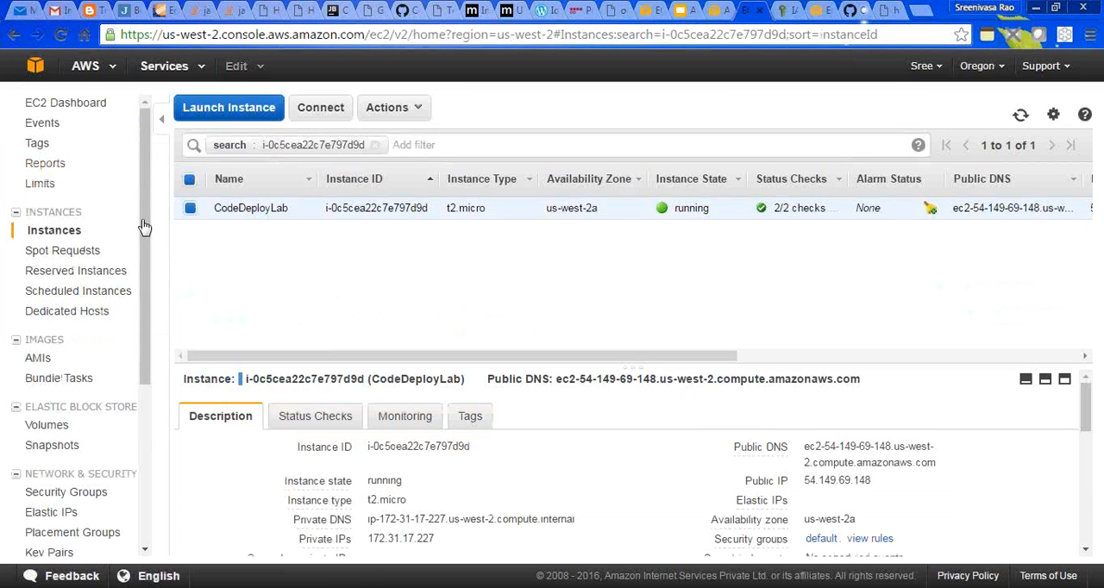
click(259, 115)
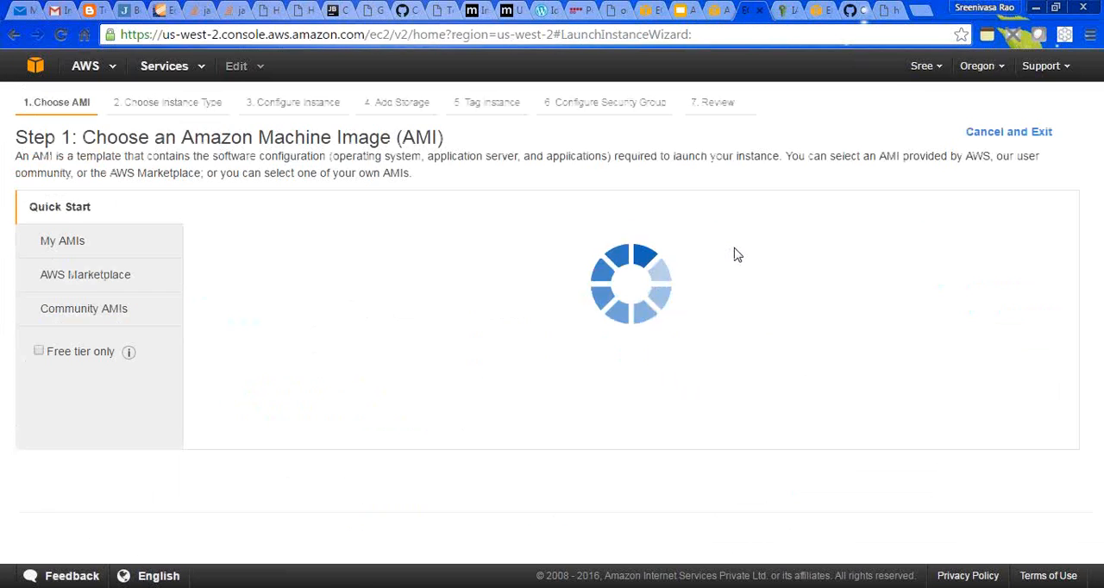
click(1021, 246)
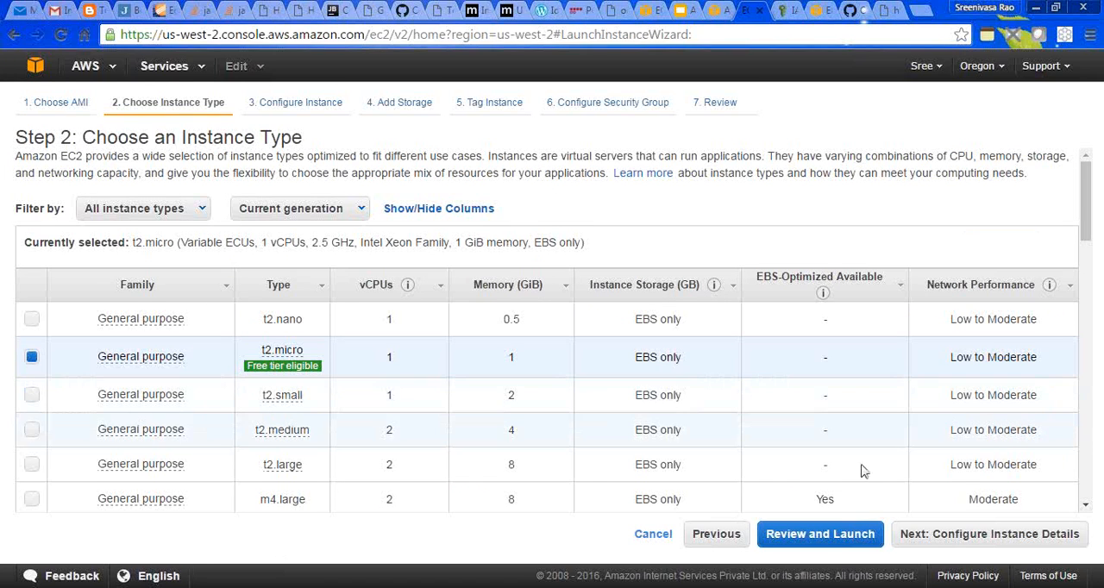
click(958, 530)
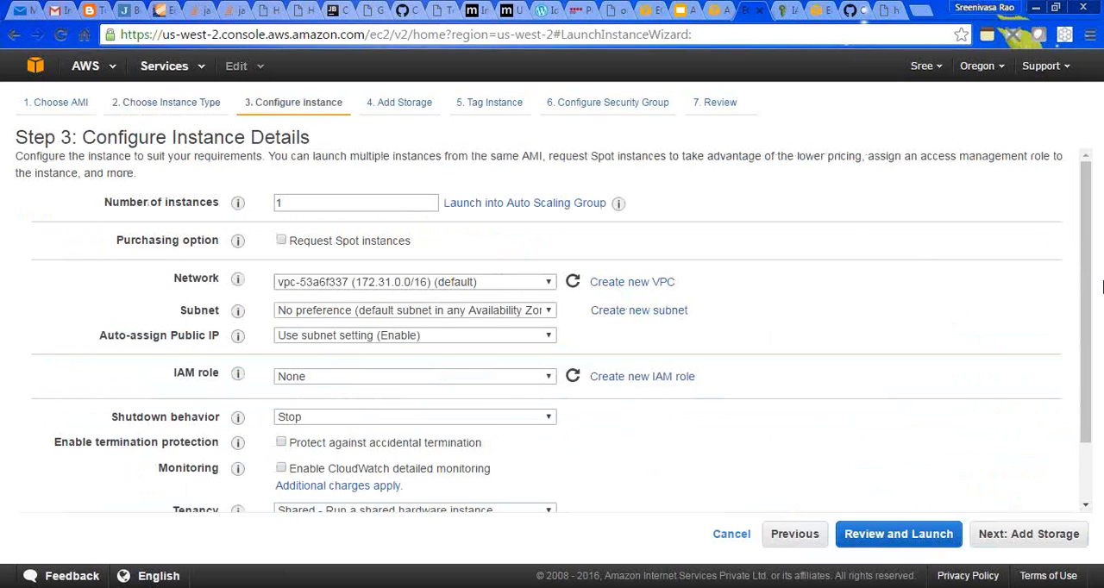
- Set the new instance's IAM role to CodeDeployInstanceRole and choose to supply the user data as a file
scroll(1088, 308, down, 2)
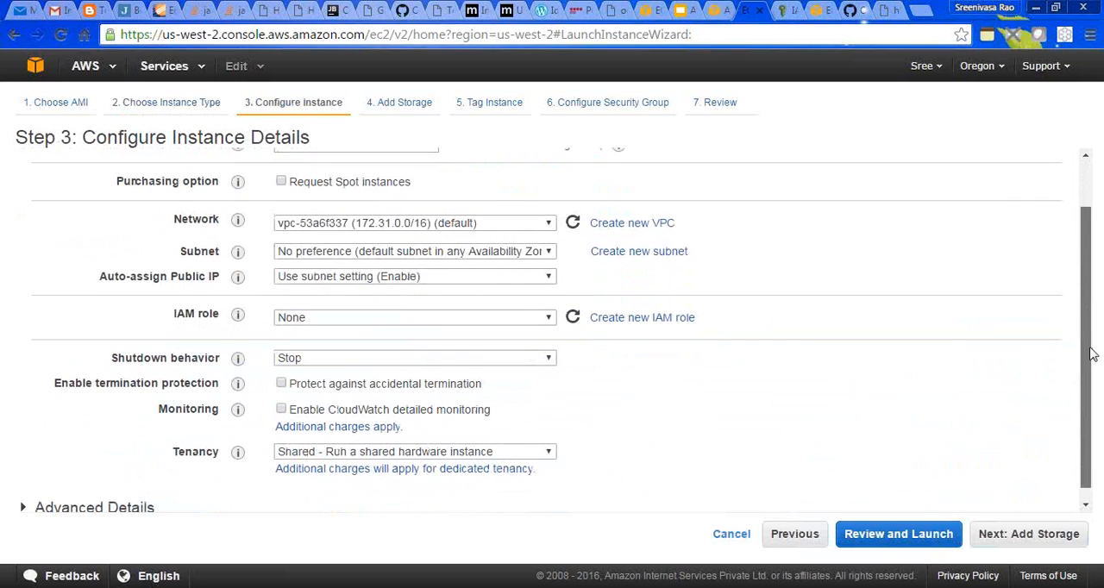
click(548, 305)
click(501, 334)
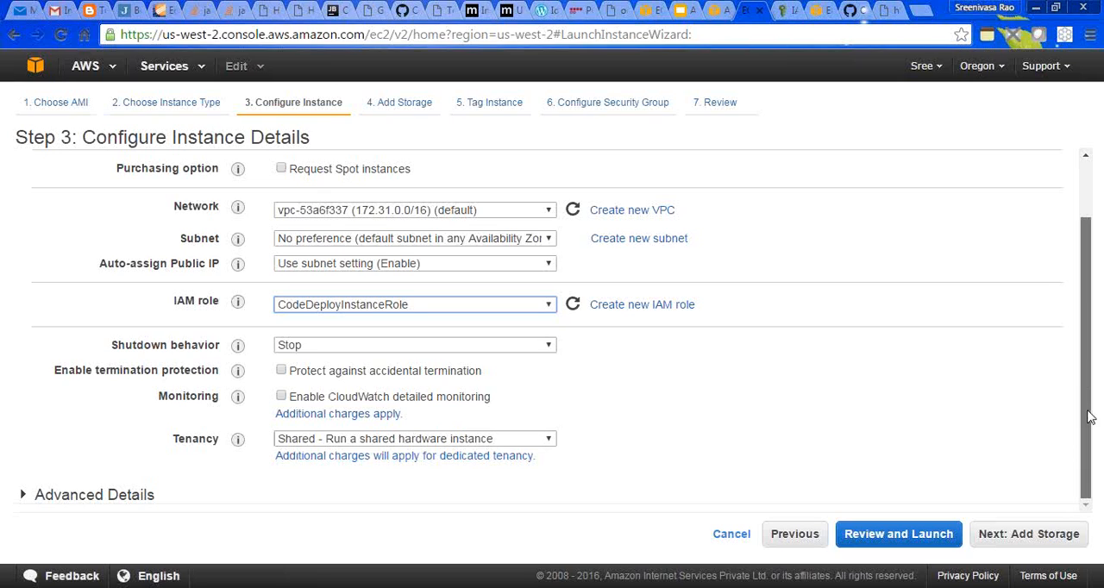
click(74, 496)
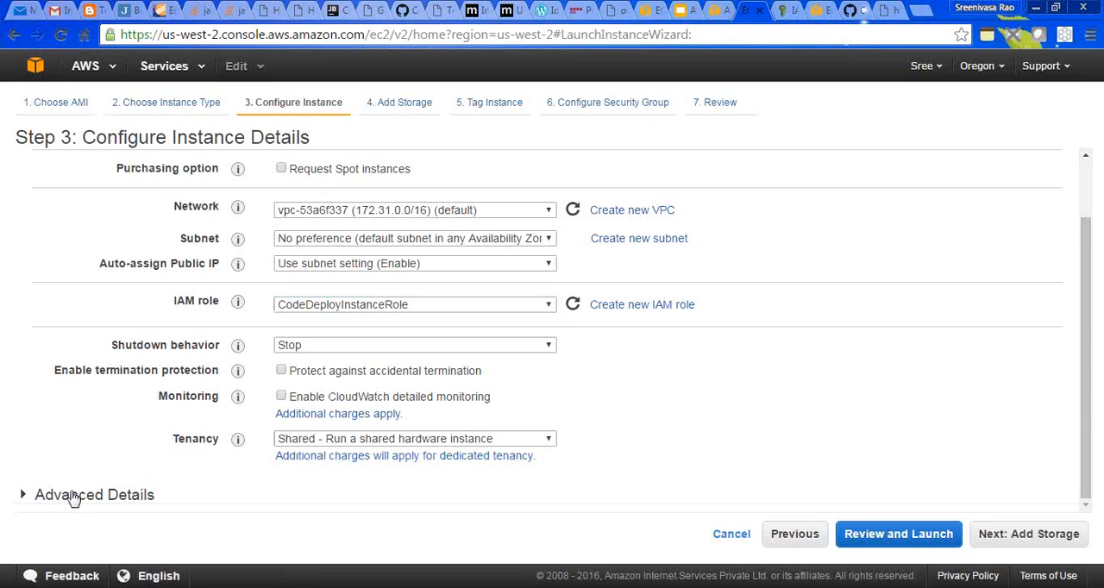
drag(1086, 345, 1087, 437)
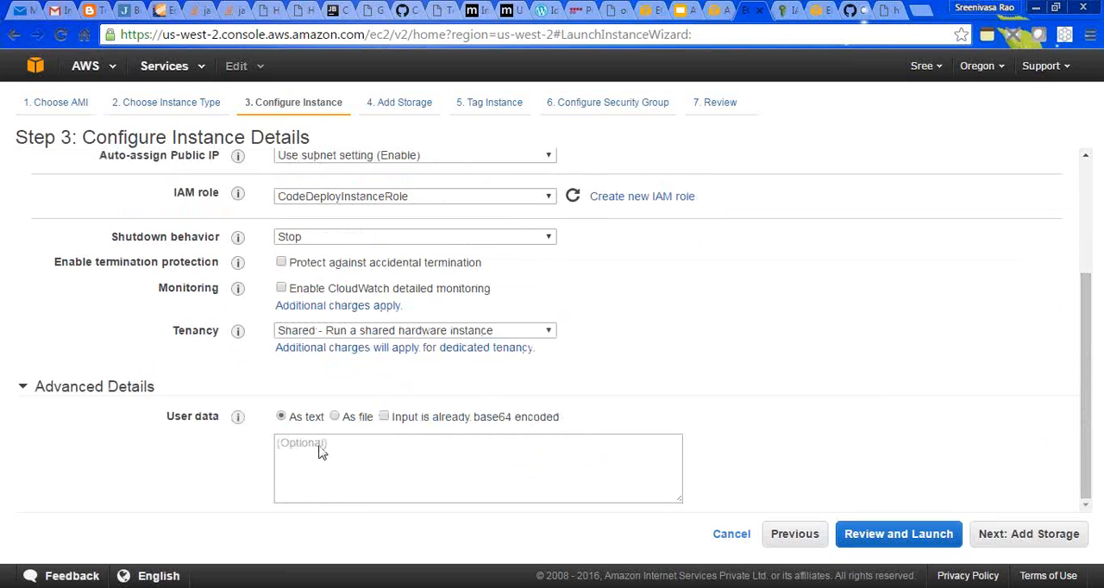
click(335, 417)
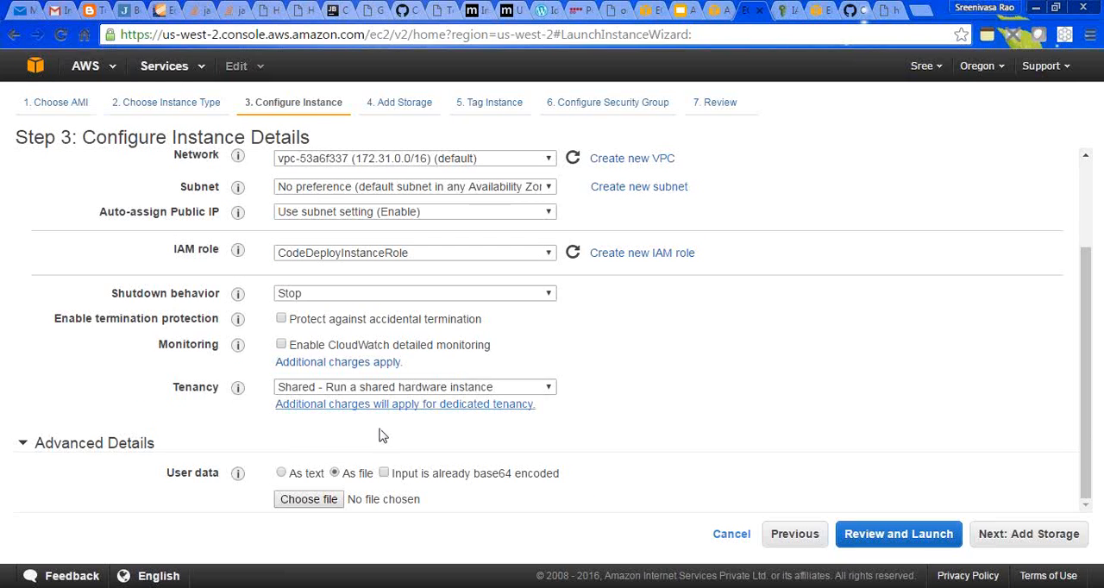
- Create a blank document in Notepad++, and switch to WinSCP to open the remote codedeploy script in /home/ec2-user for editing
key(alt+Tab)
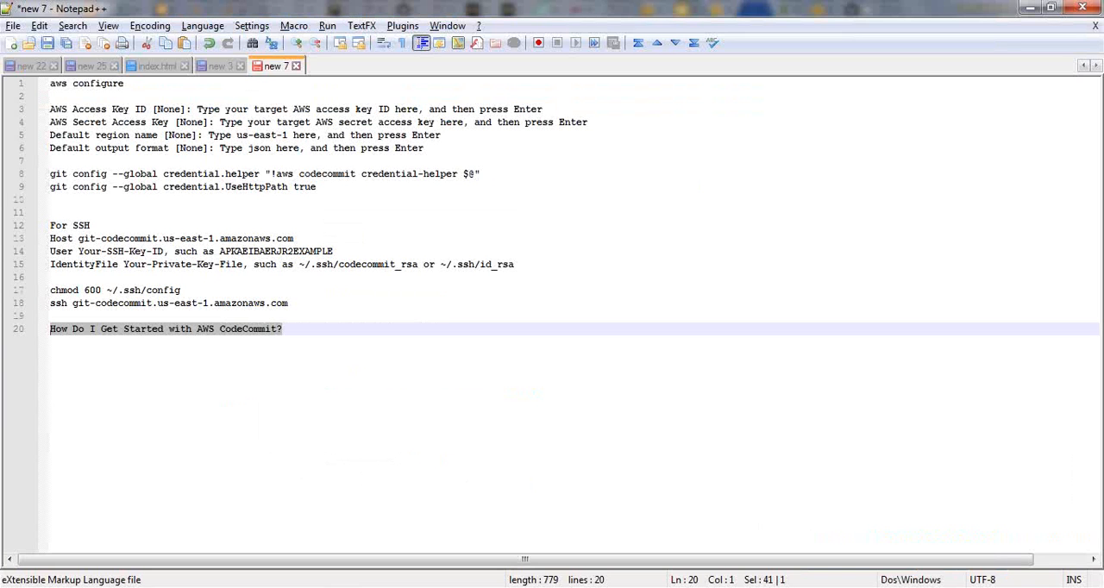
click(12, 43)
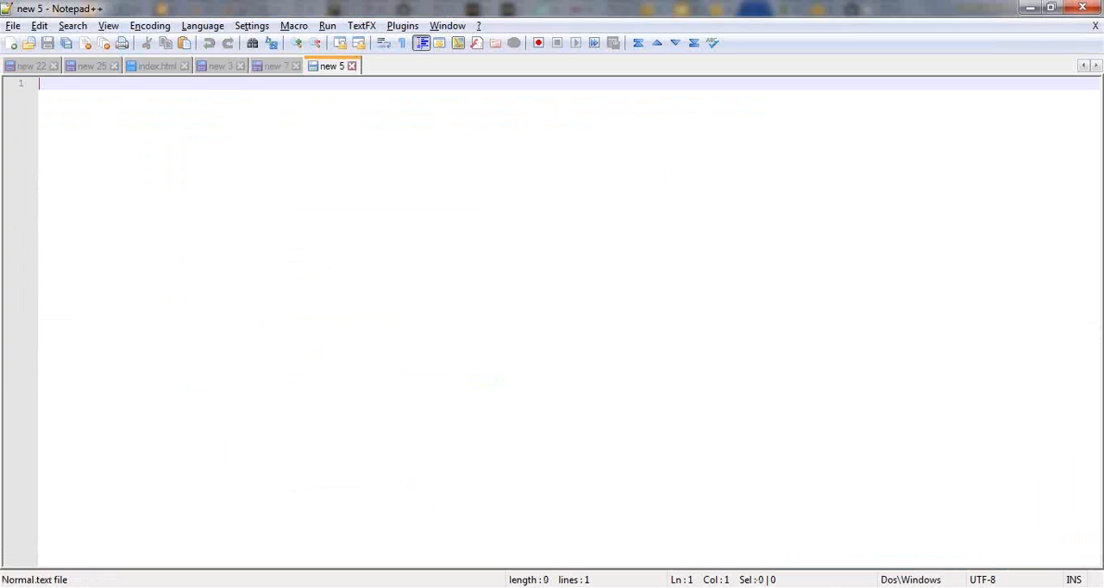
key(alt+Tab)
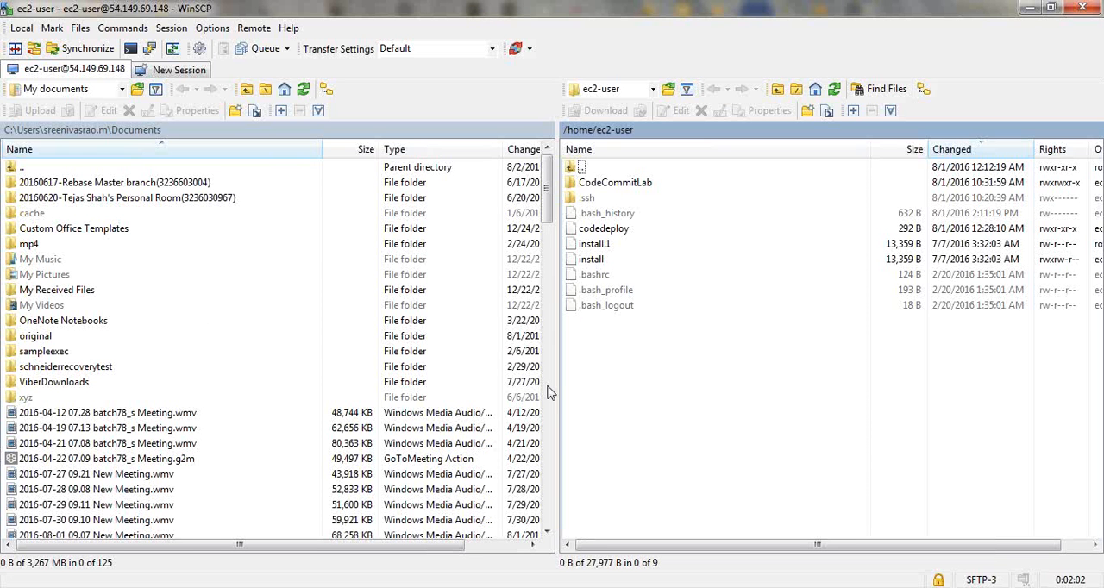
click(617, 234)
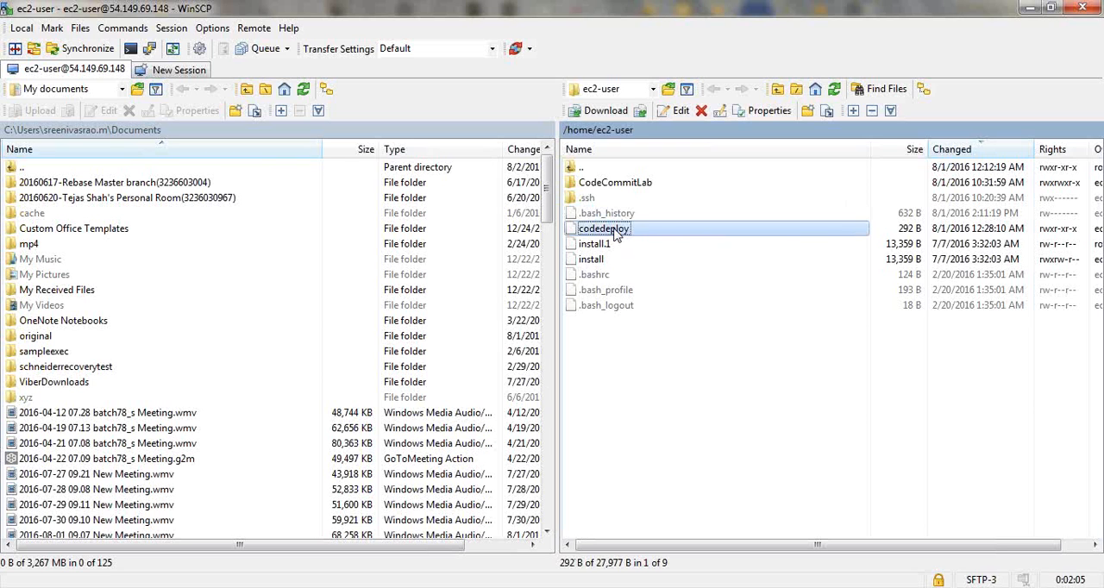
right_click(616, 235)
click(641, 257)
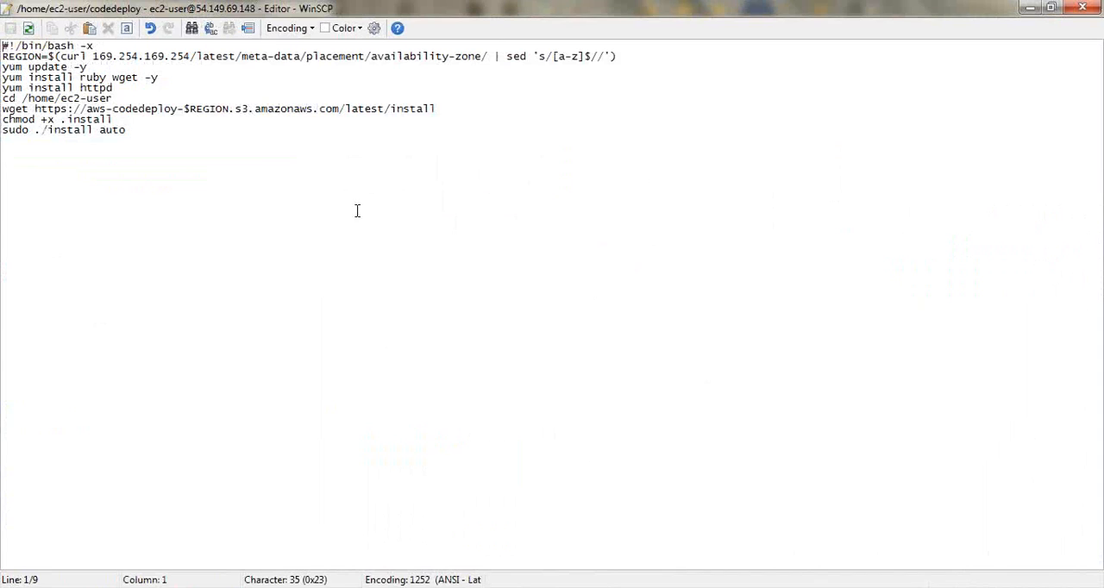
- Change the script's chmod line to "sudo chmod u+x .install", save it, and close the editor while keeping the WinSCP session connected
click(31, 131)
drag(24, 130, 4, 135)
click(29, 129)
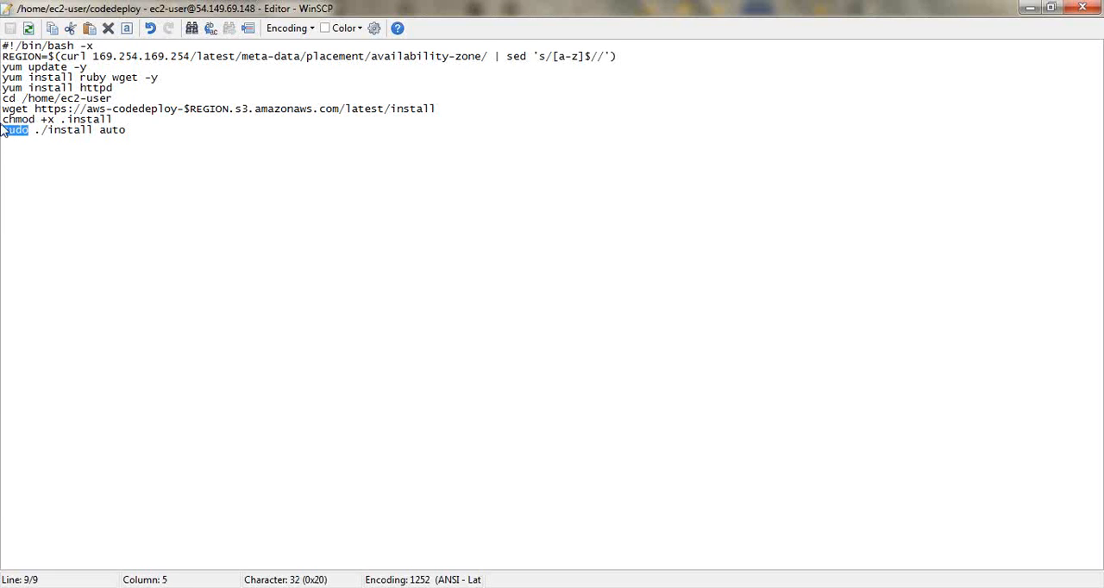
key(ctrl+c)
click(4, 120)
key(ctrl+v)
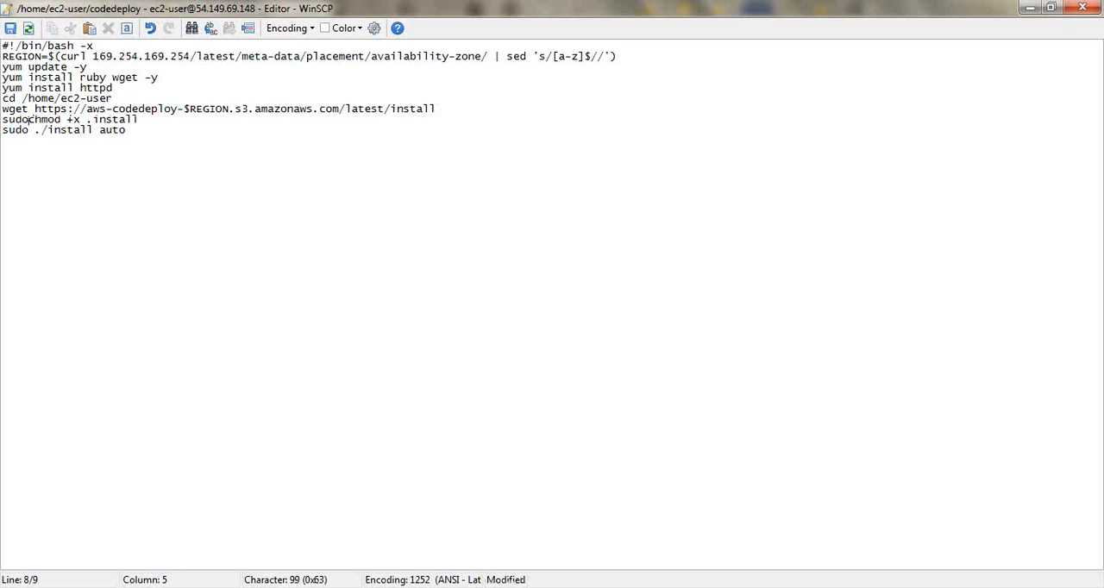
click(74, 121)
text(u)
key(ctrl+s)
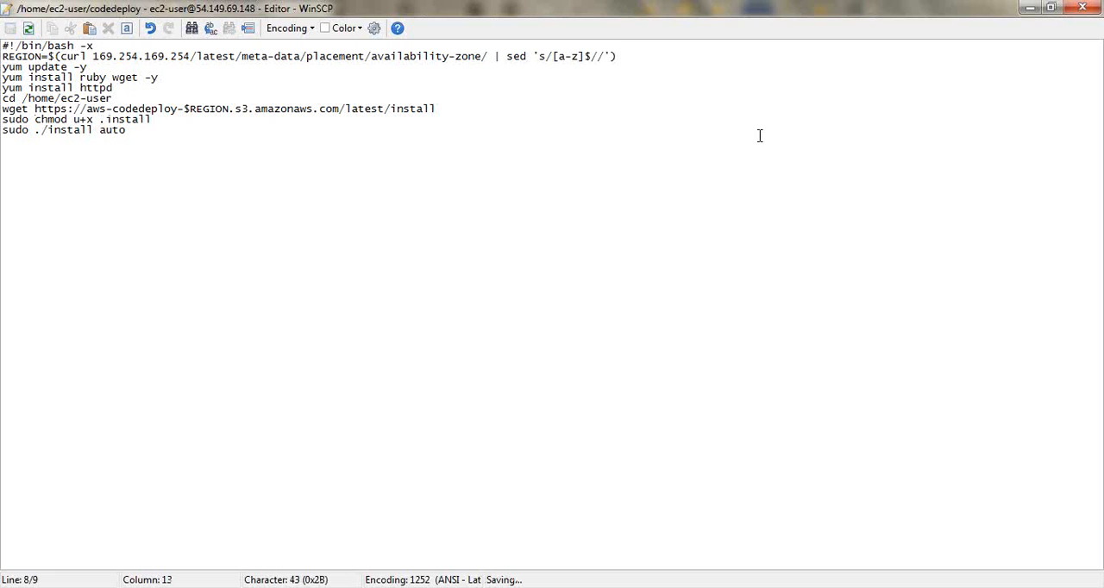
click(1082, 8)
click(1082, 8)
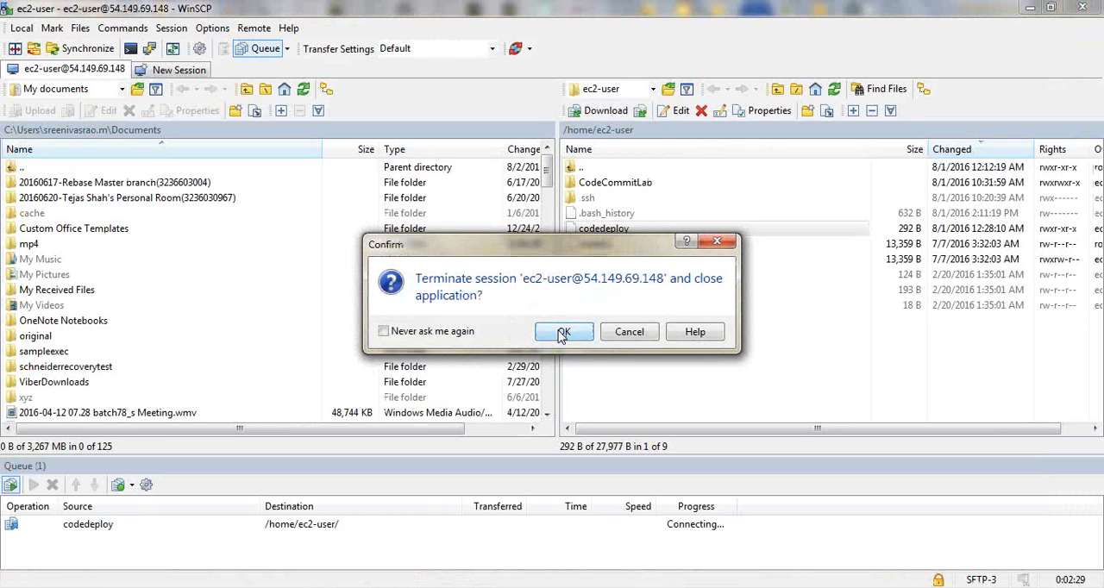
click(638, 331)
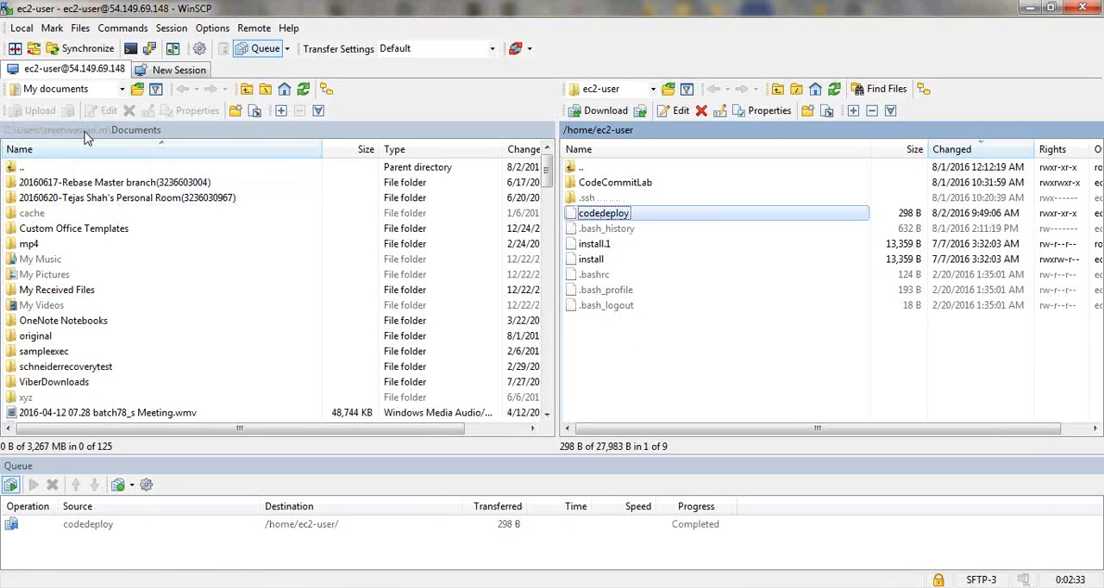
- Set the local folder to Desktop and download the remote codedeploy script into it
click(123, 89)
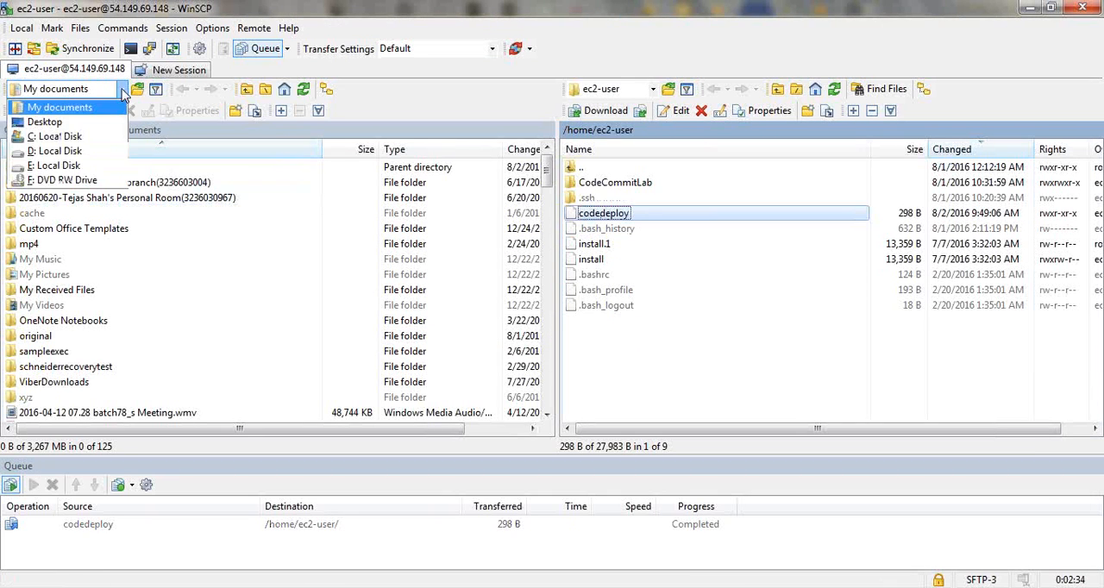
click(73, 122)
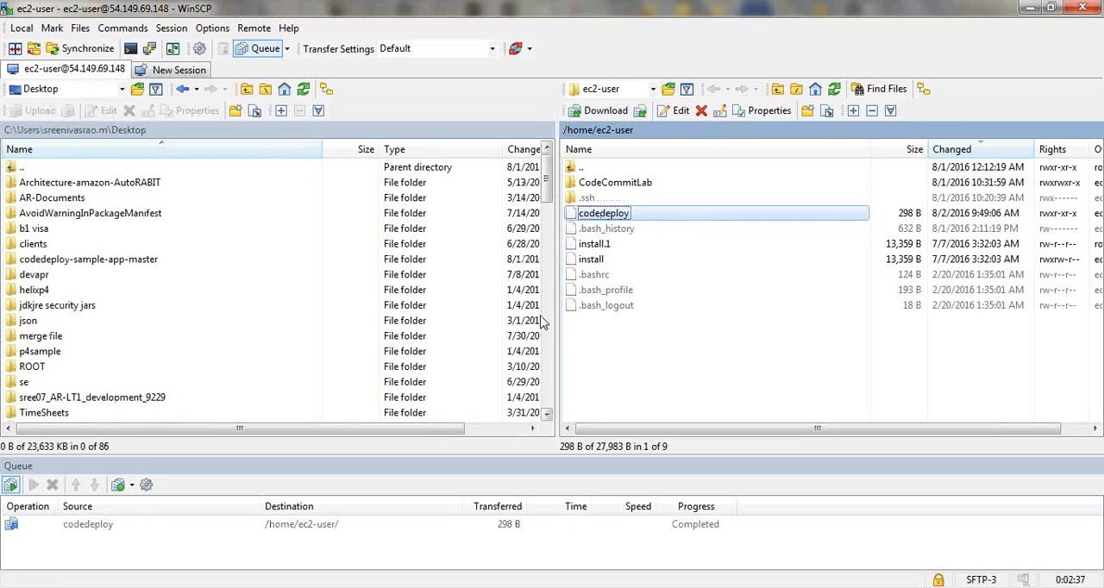
scroll(543, 321, down, 15)
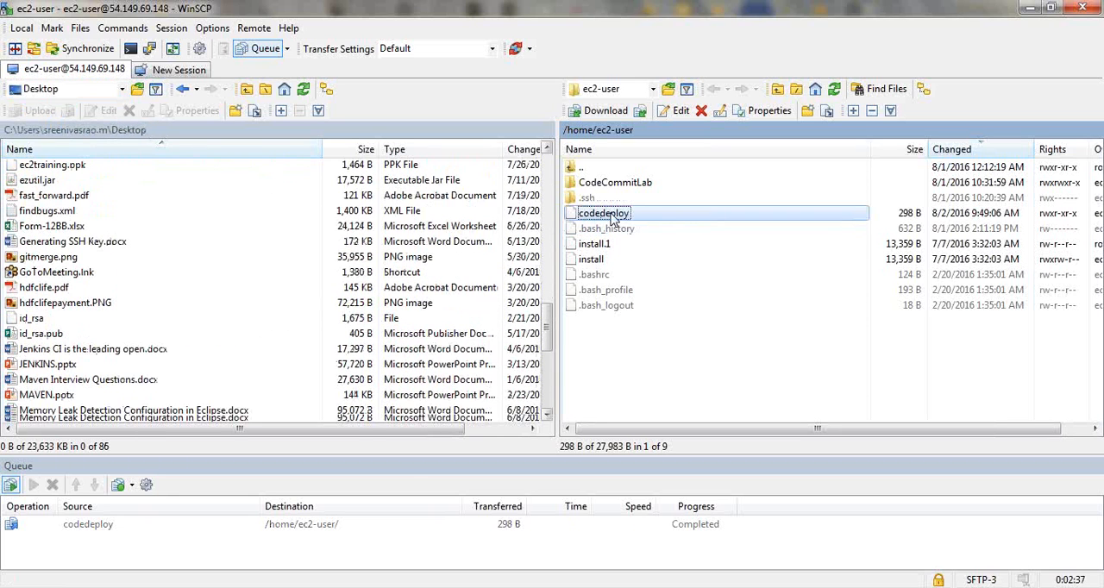
scroll(198, 355, down, 3)
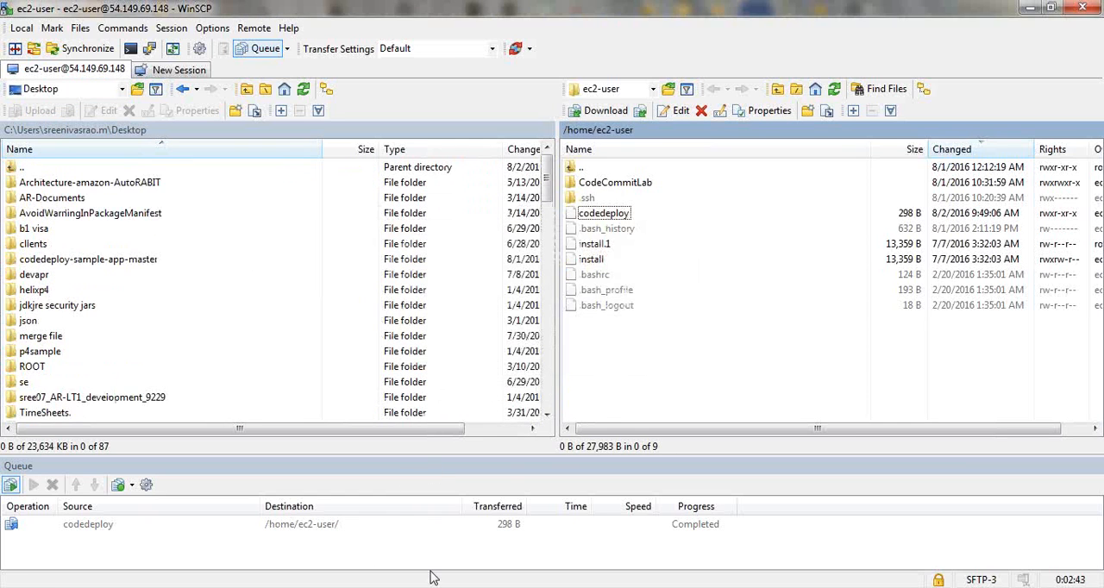
- Switch back to the EC2 launch wizard in Chrome and choose the codedeploy file from the Desktop as the user data
click(517, 587)
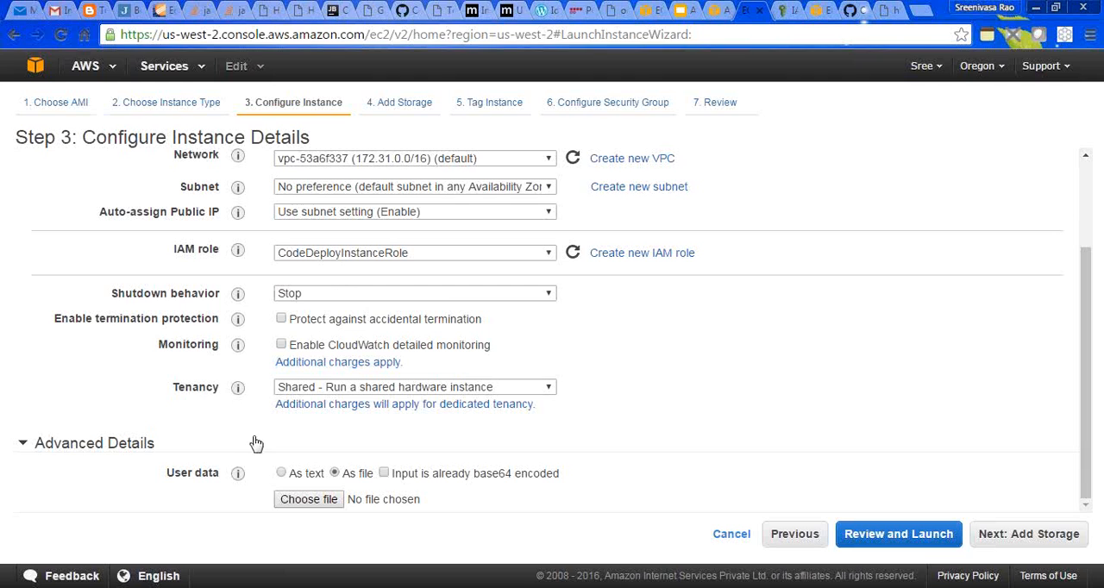
click(324, 499)
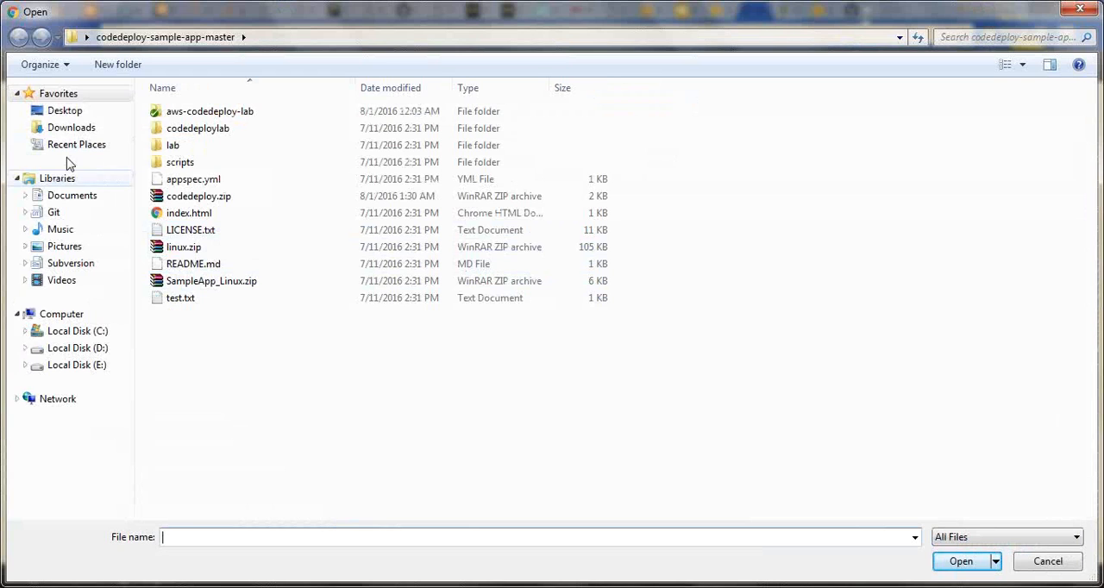
click(64, 110)
click(244, 299)
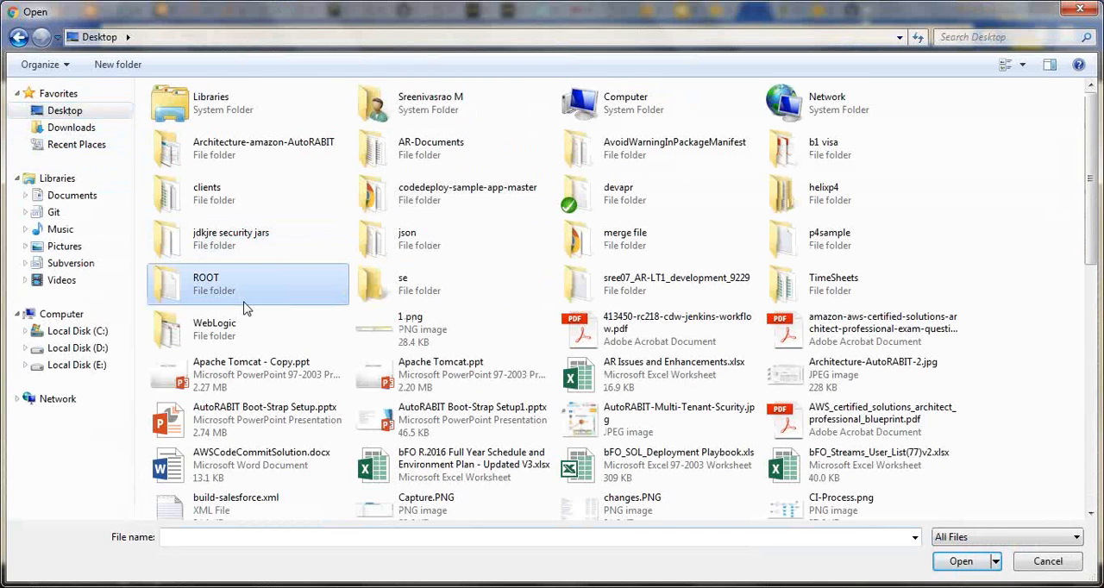
text(codedeploy)
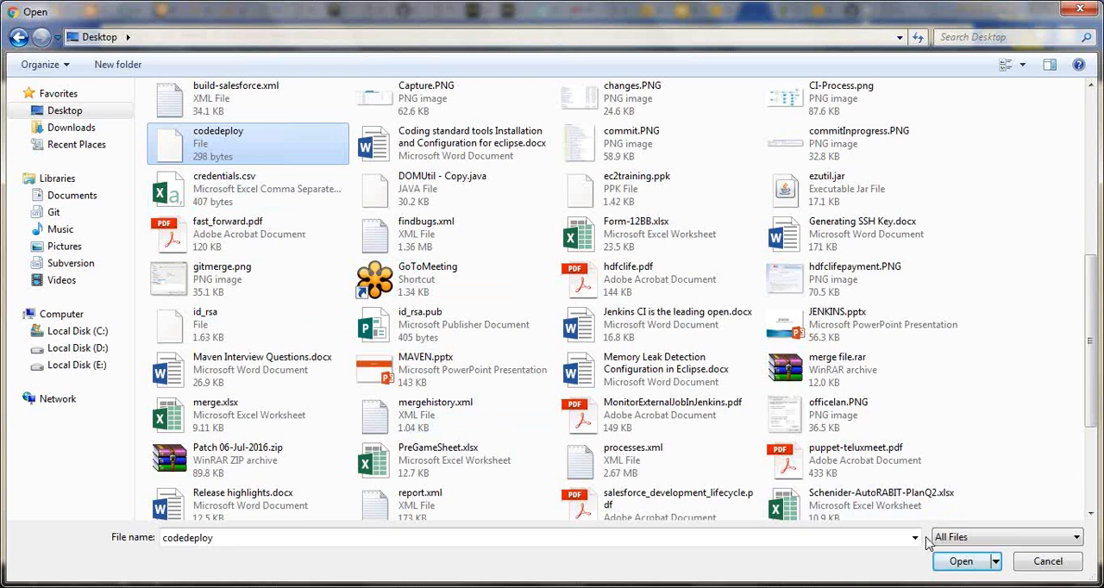
click(956, 561)
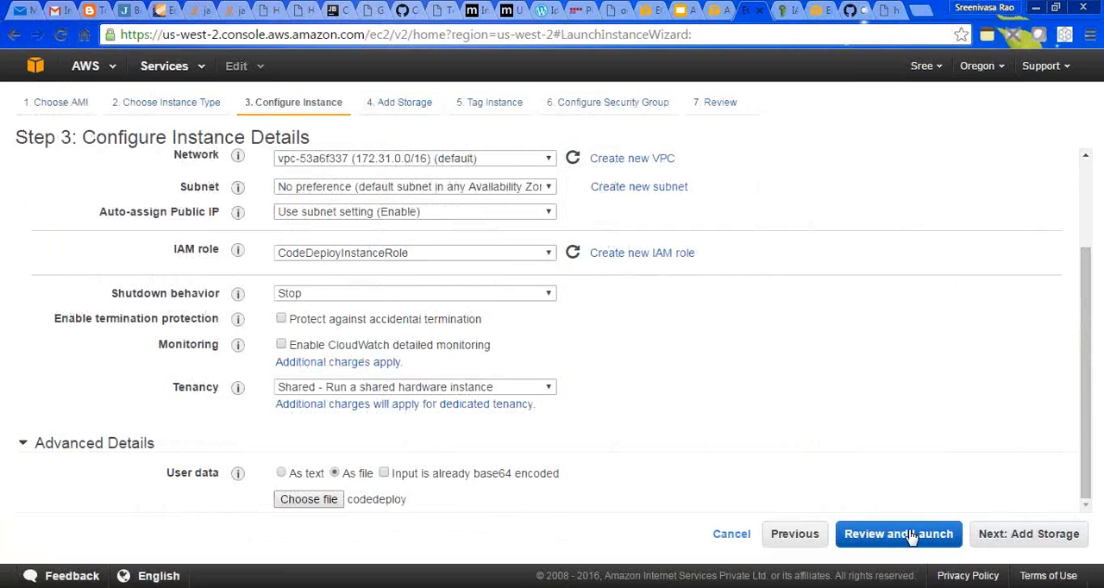
- Keep the default storage settings and set the new instance's Name tag to CodeDeployTest
click(1021, 537)
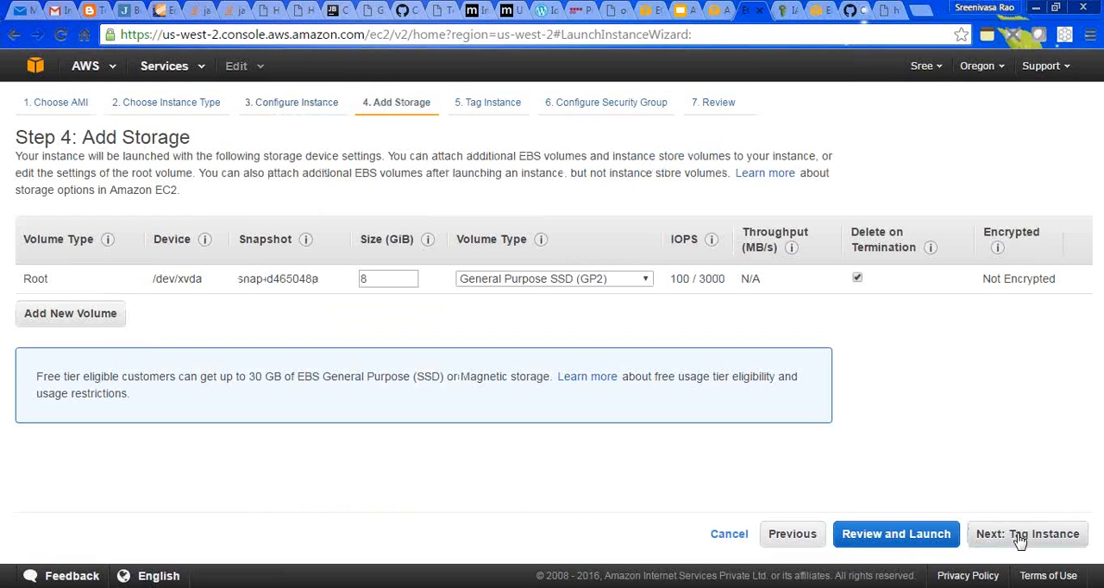
click(1021, 536)
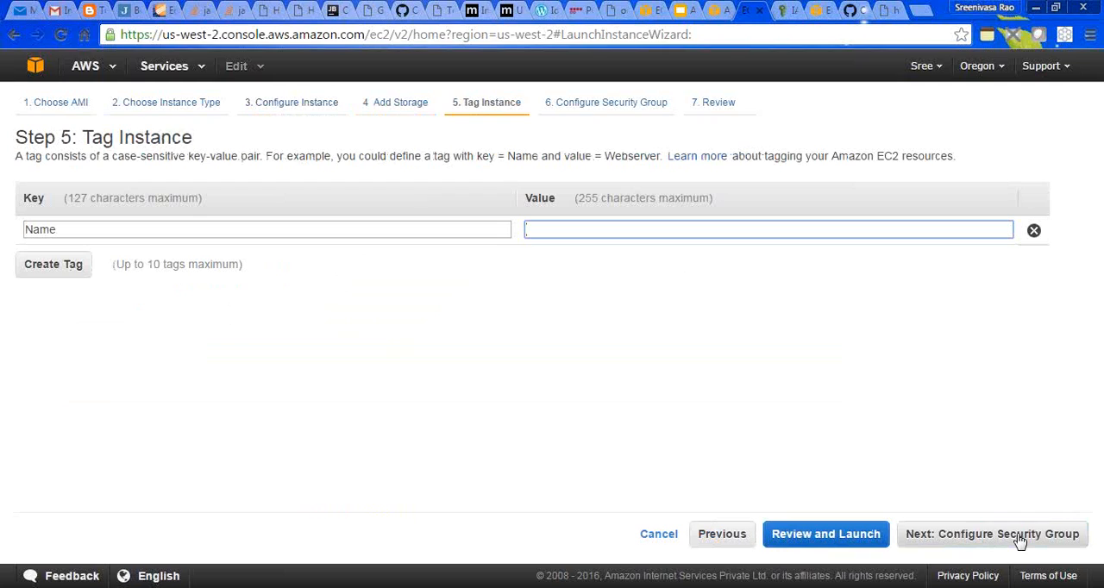
text(CodeDepl)
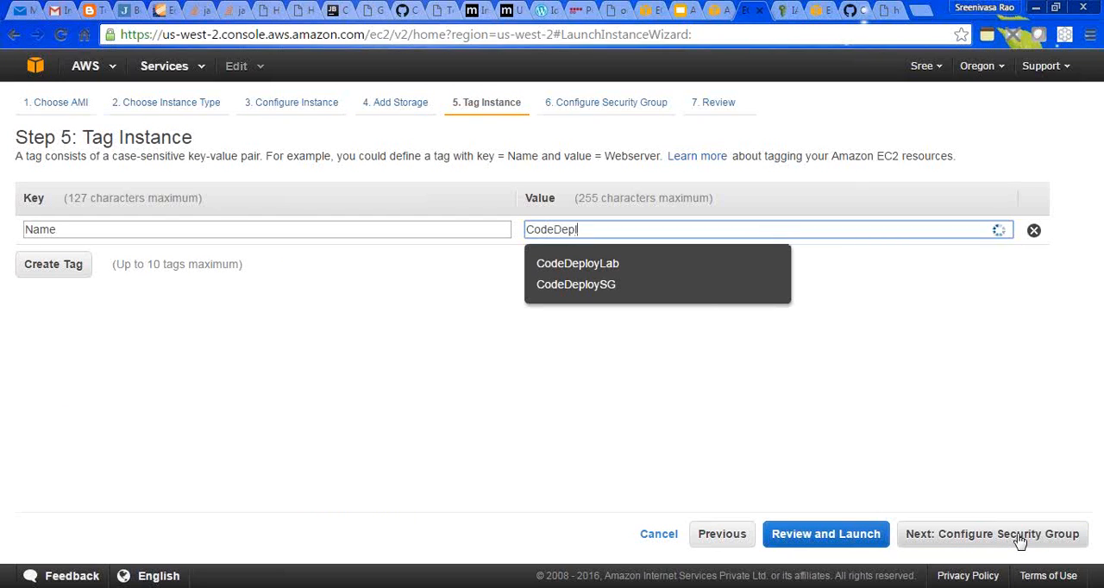
text(oyTest)
click(918, 383)
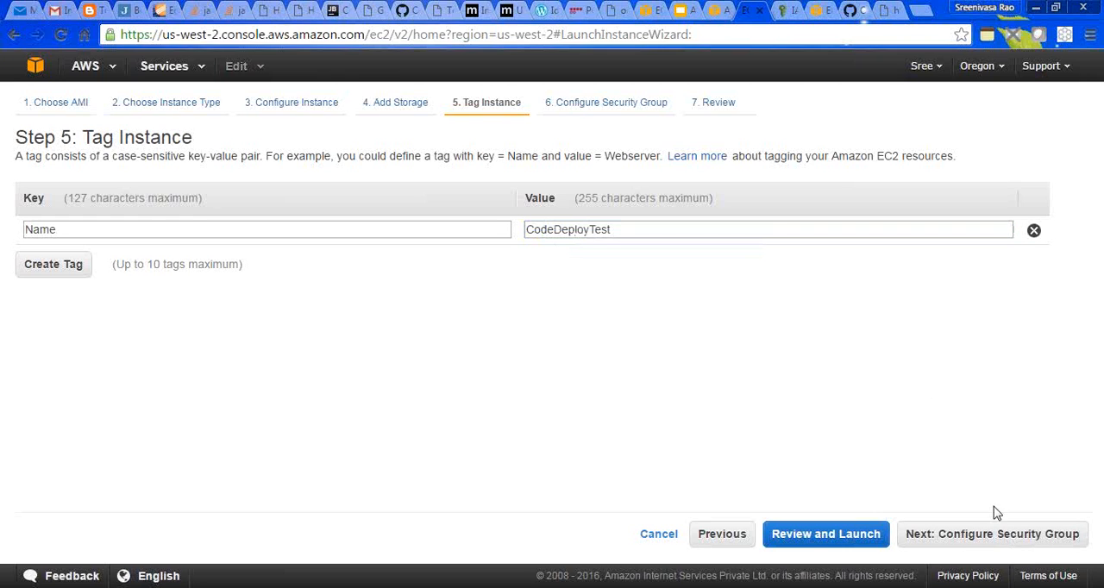
- Assign the existing default VPC security group to the instance and proceed to the launch review
click(966, 538)
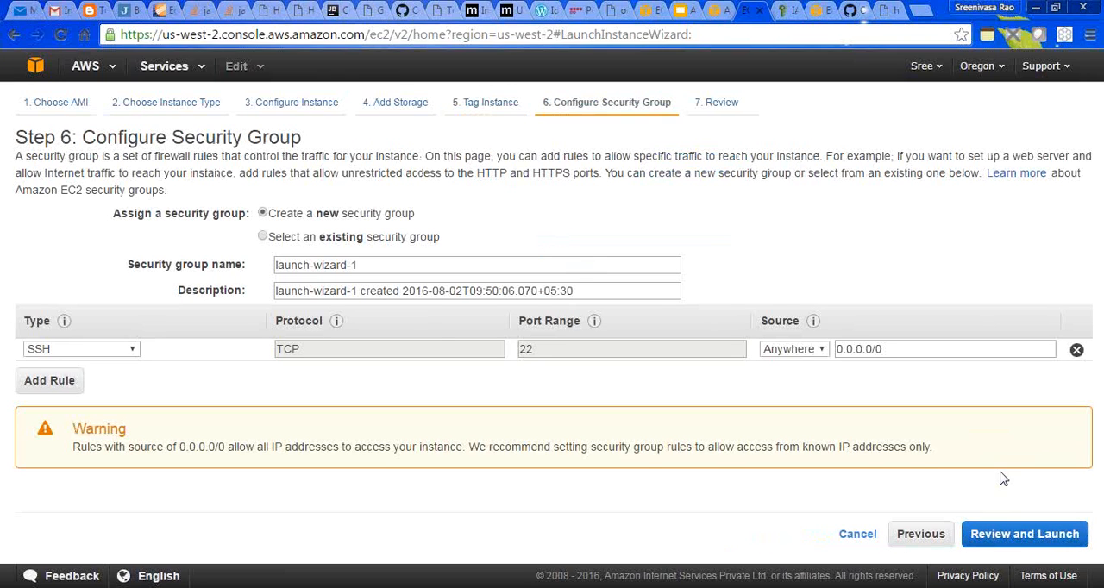
click(263, 237)
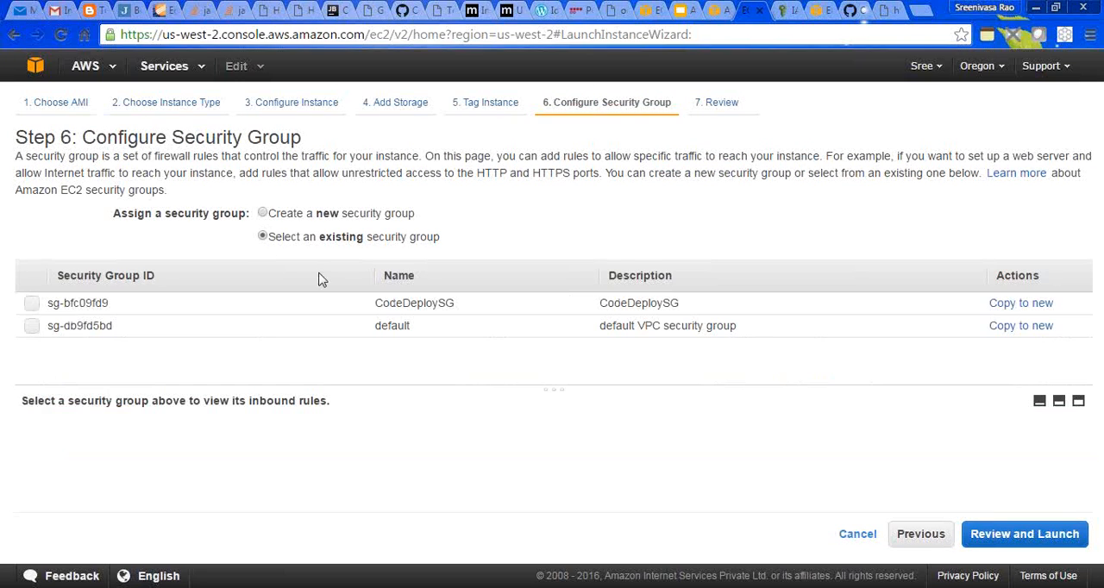
click(34, 330)
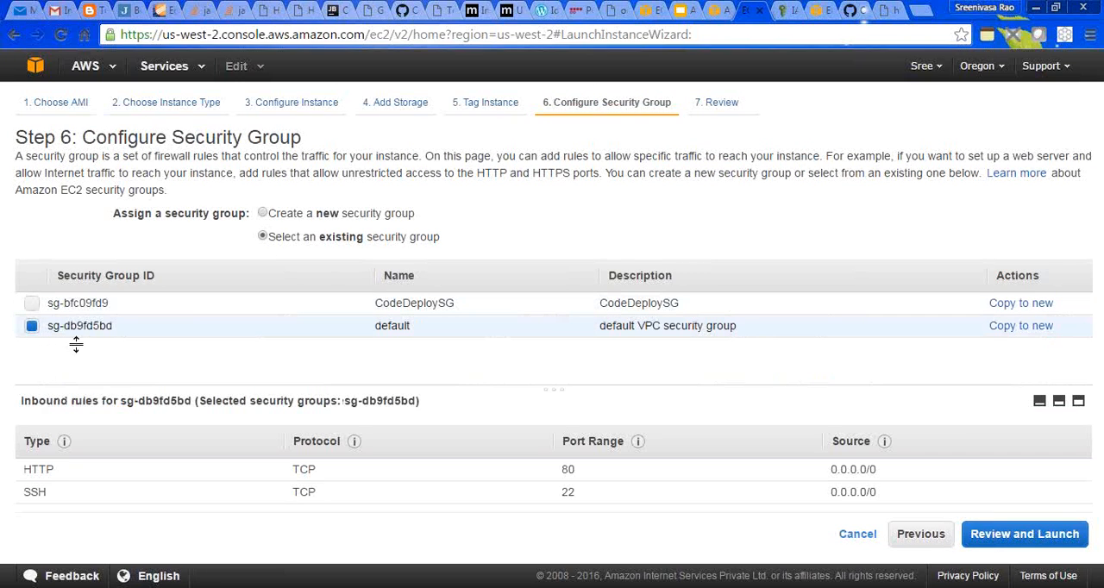
click(969, 522)
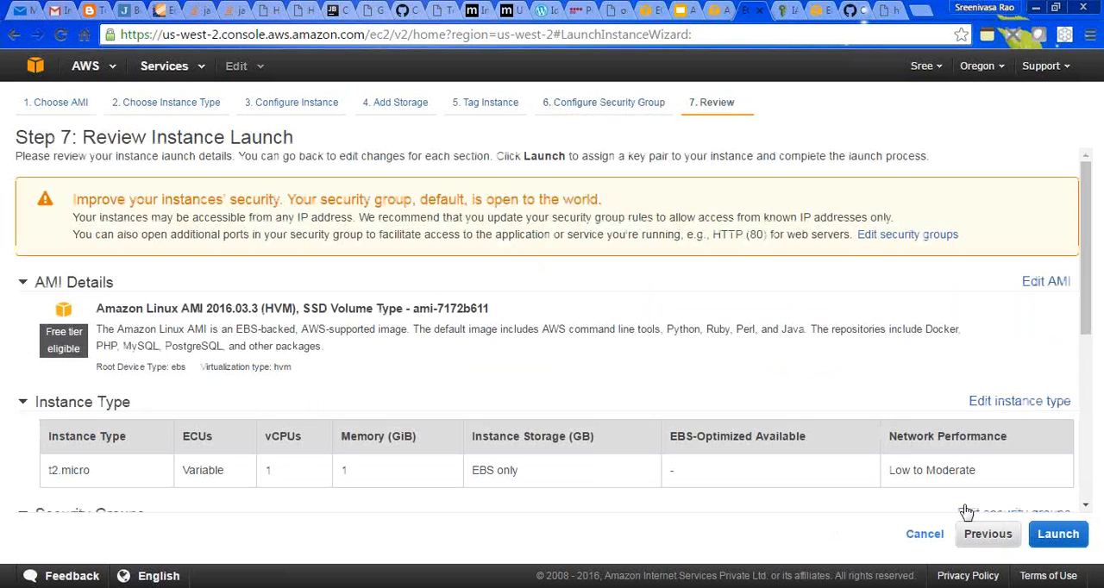
- Launch the instance with the existing codedeploy key pair, acknowledging access to its private key file
scroll(1088, 411, down, 5)
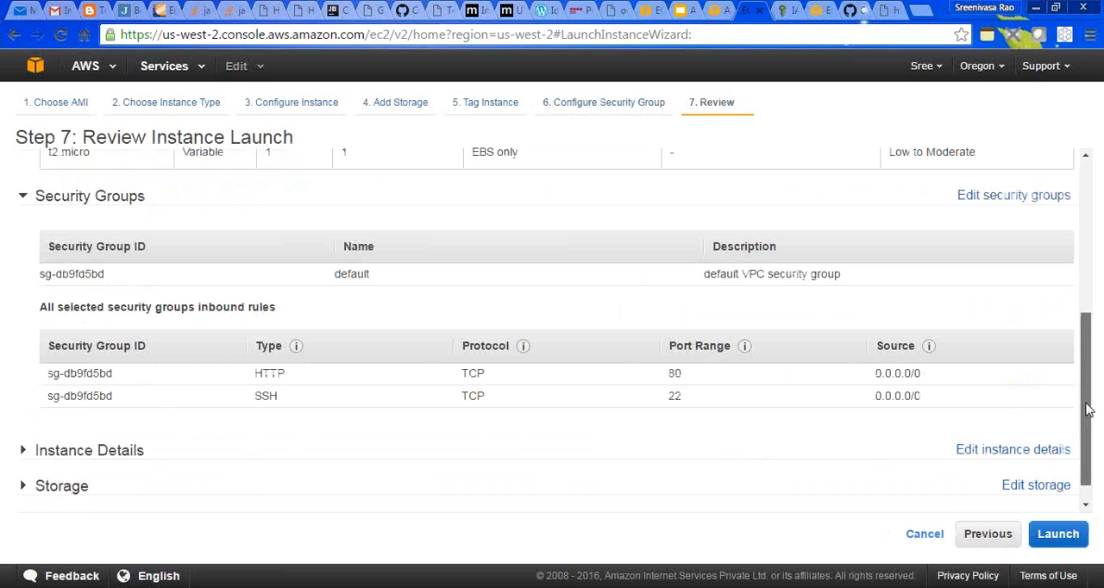
click(1058, 534)
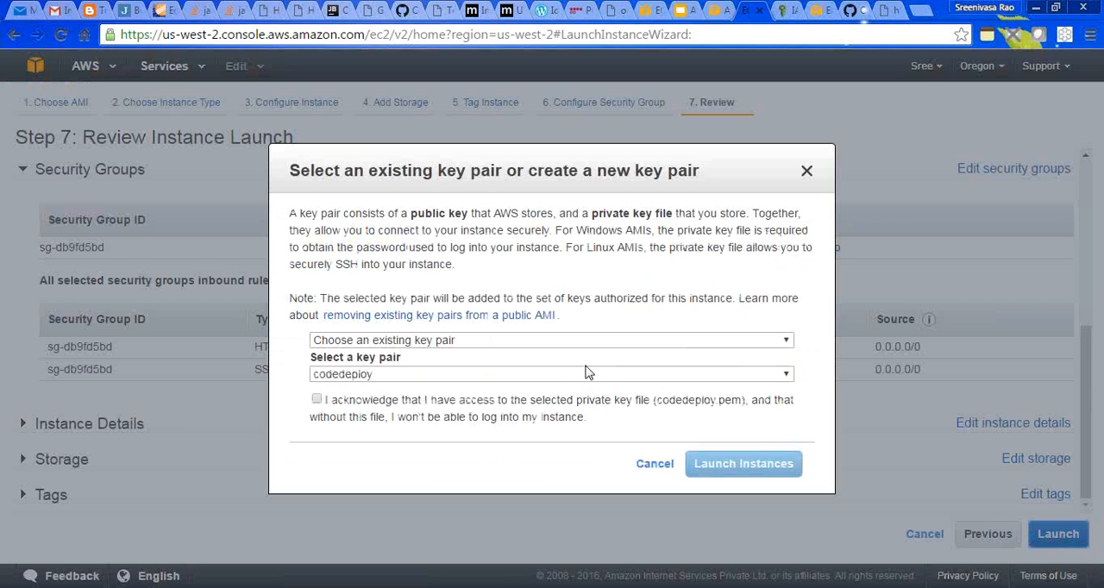
click(317, 400)
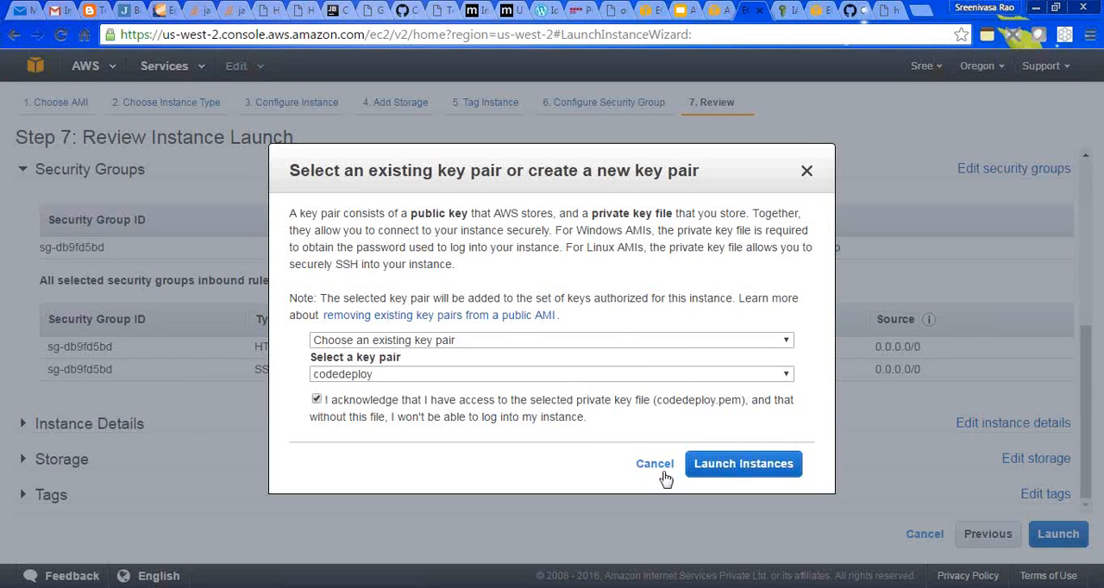
click(719, 463)
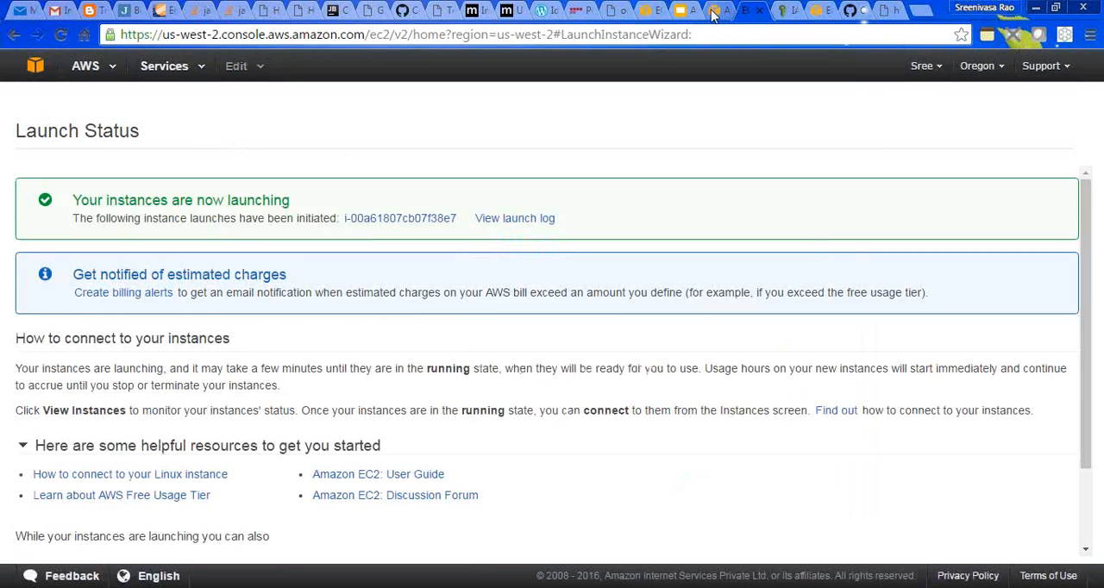
- Refresh the CodeDeploy deployments list and open the details of the most recent deployment, d-ZXEY2ATYG
click(712, 12)
click(1054, 210)
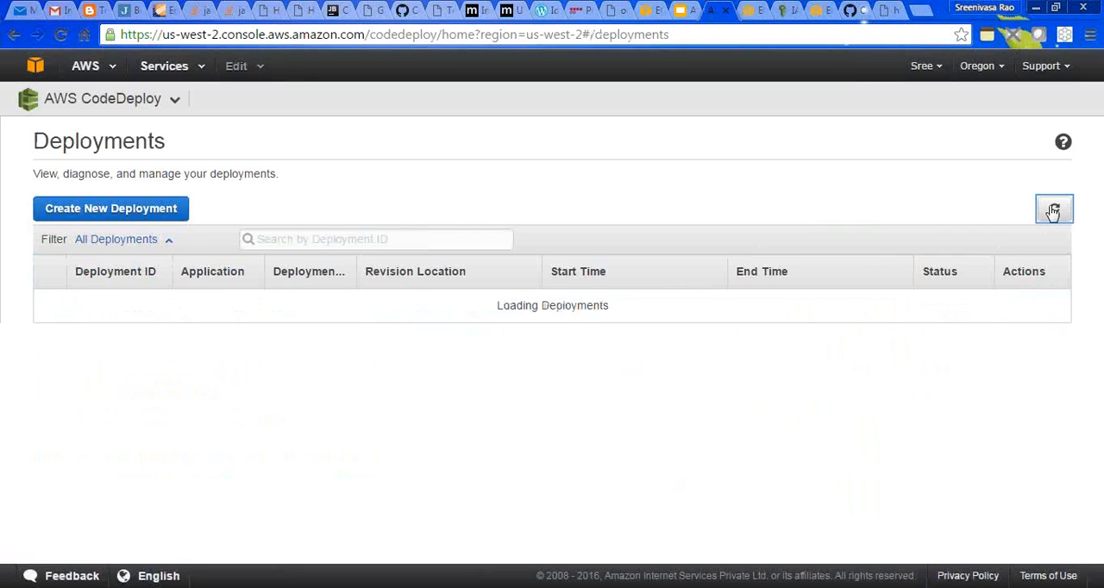
click(1054, 211)
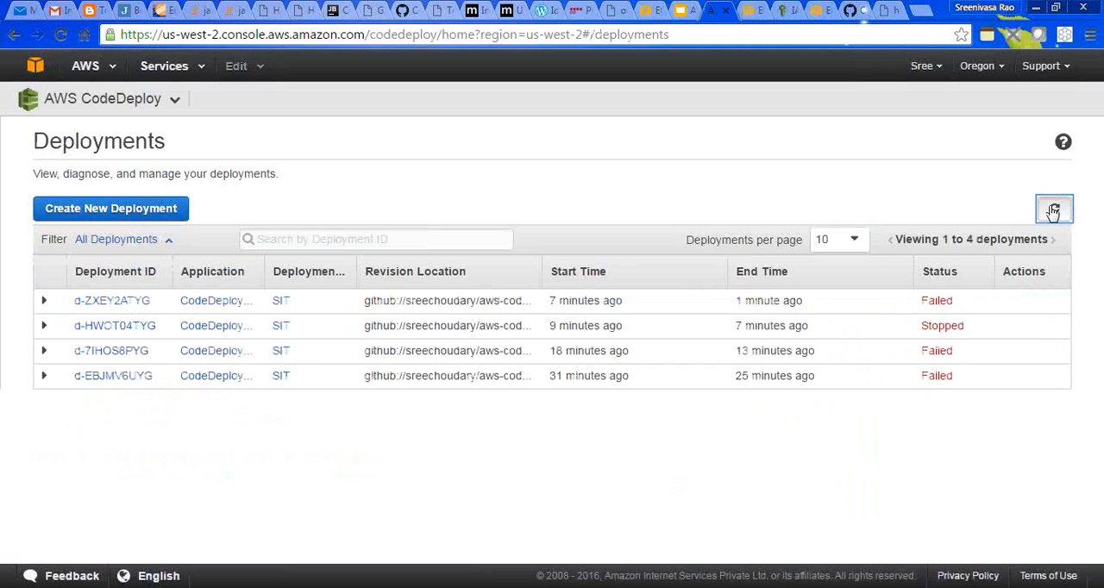
click(115, 301)
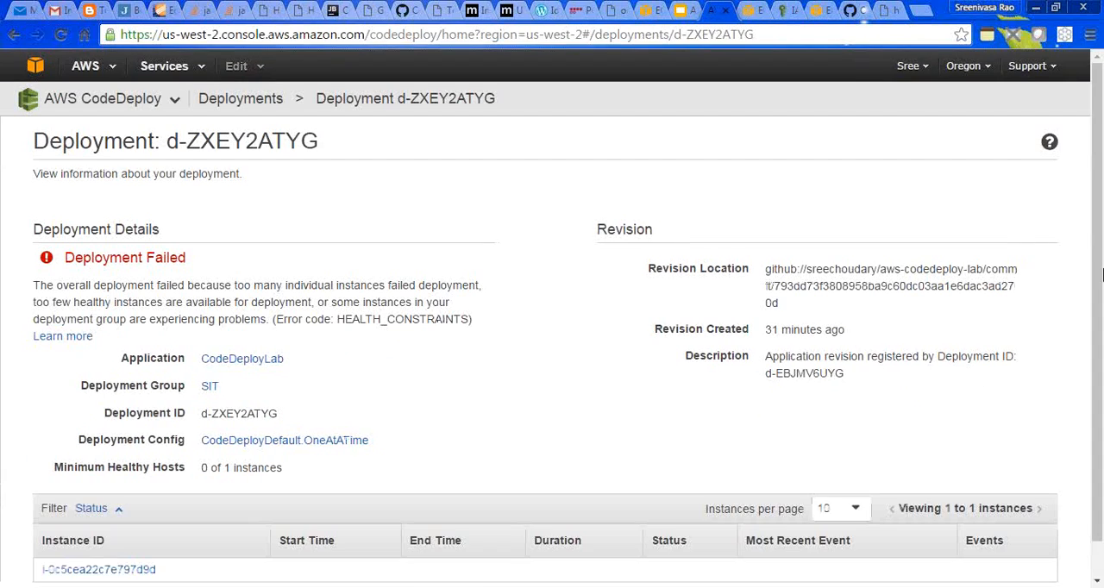
- Examine the deployment's failure explanation and its instance status for the cause of the error
drag(1097, 252, 1093, 360)
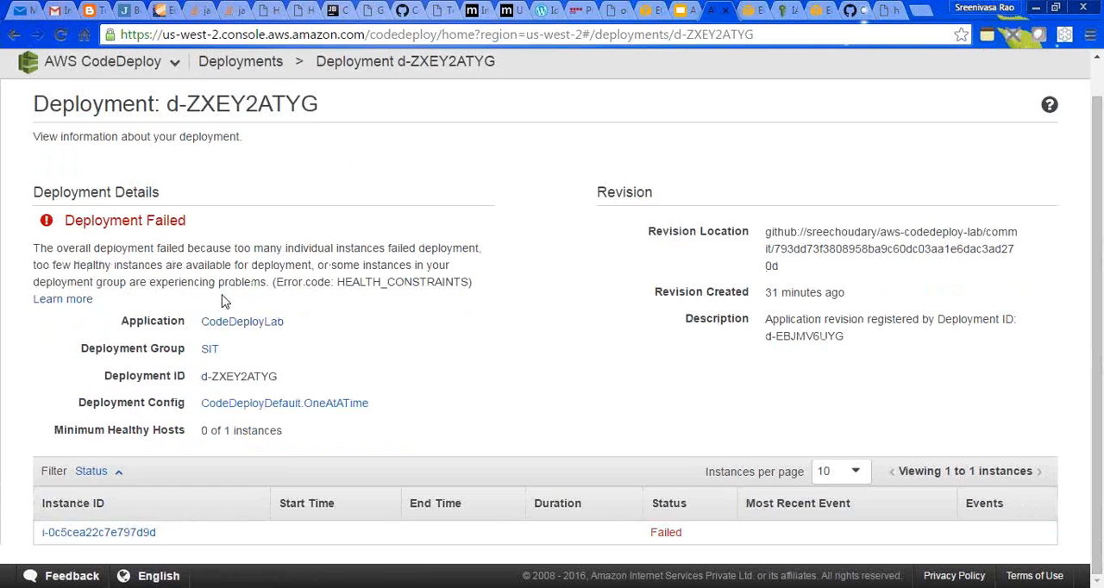
drag(37, 249, 214, 241)
double_click(247, 249)
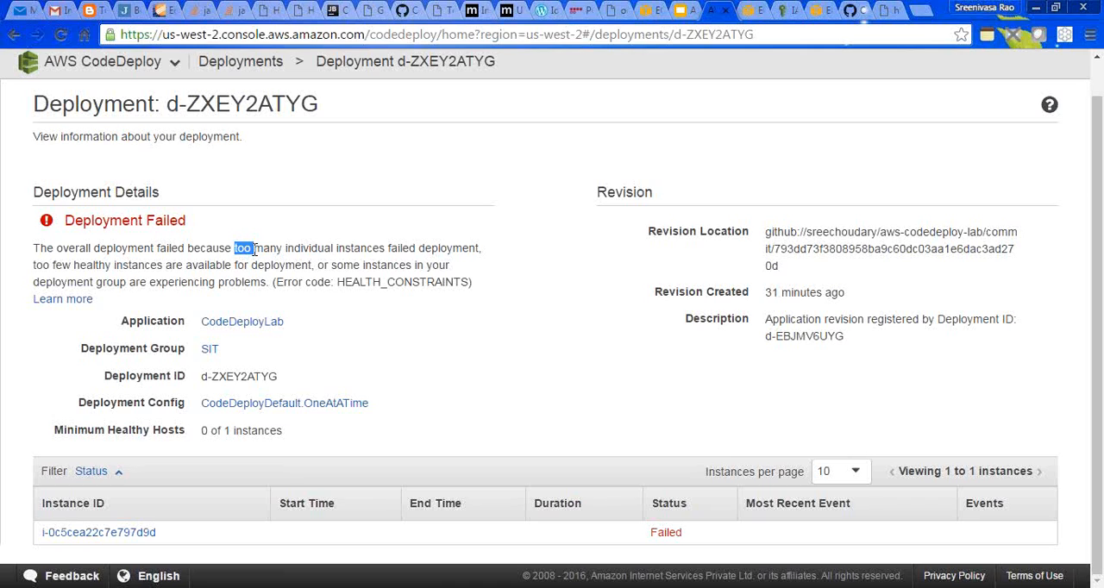
double_click(356, 249)
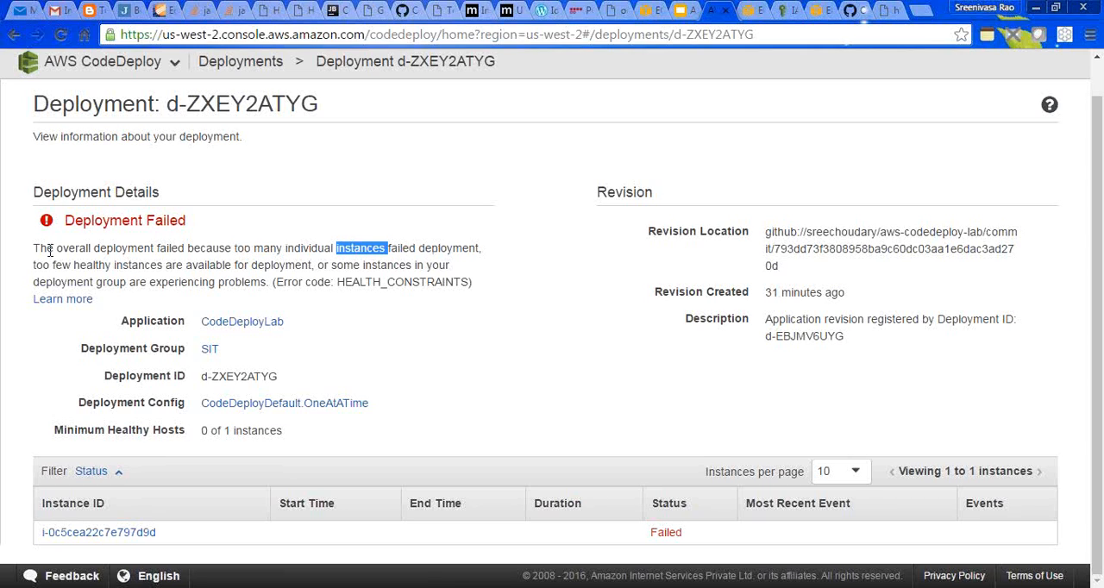
mouse_move(35, 265)
mouse_down()
mouse_move(414, 266)
mouse_move(177, 288)
mouse_move(207, 291)
mouse_up()
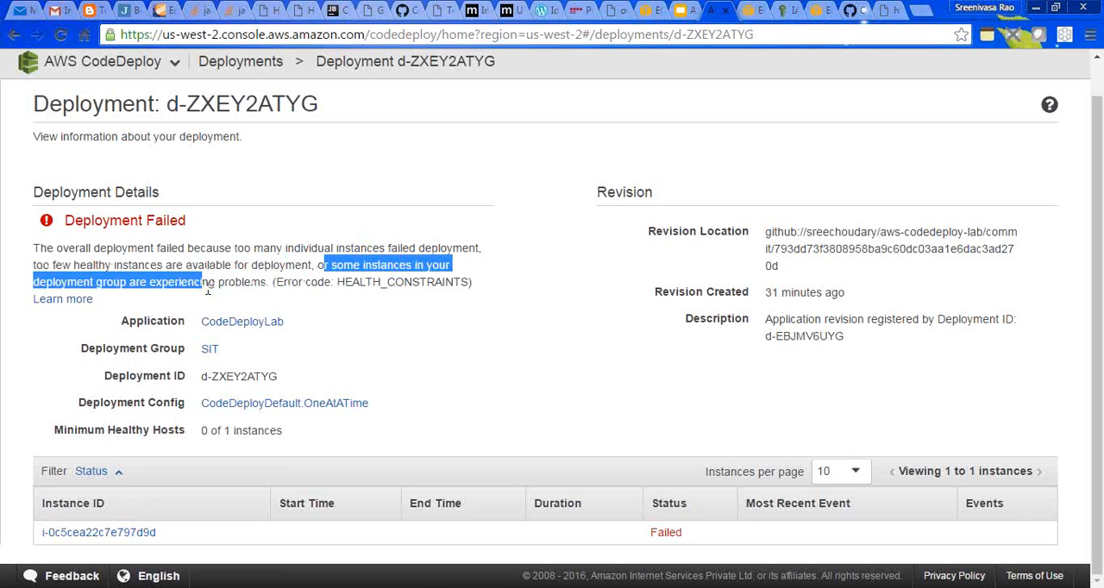
double_click(256, 285)
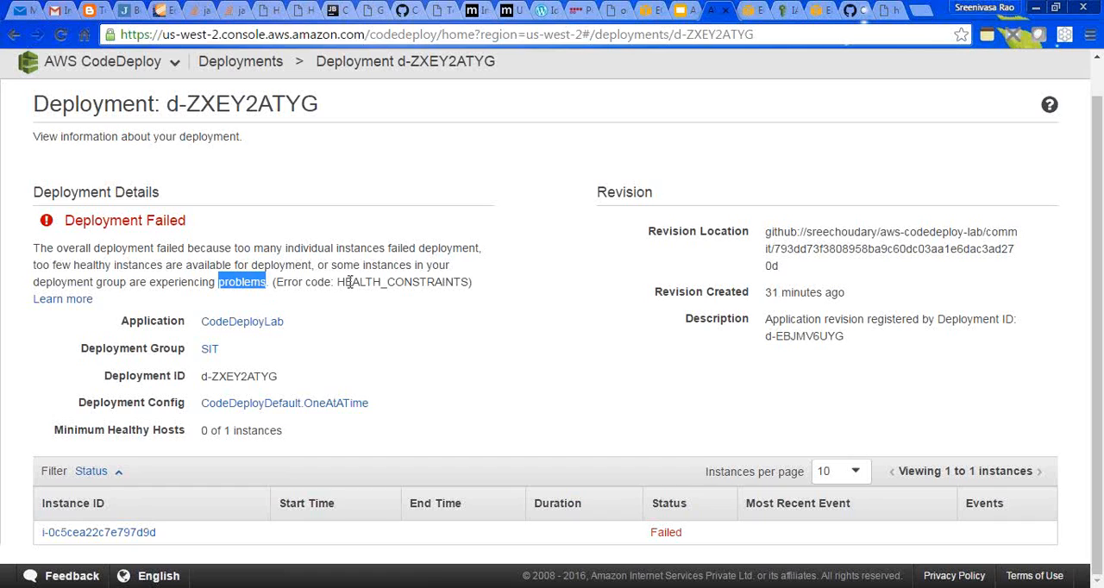
double_click(240, 266)
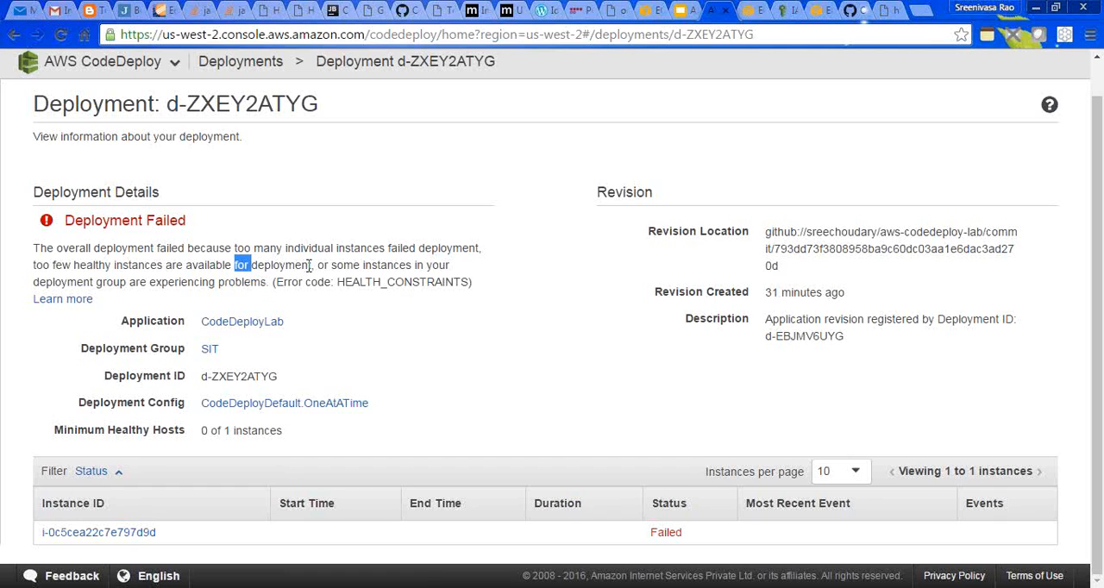
drag(335, 254, 335, 258)
click(1097, 68)
drag(1096, 67, 1103, 152)
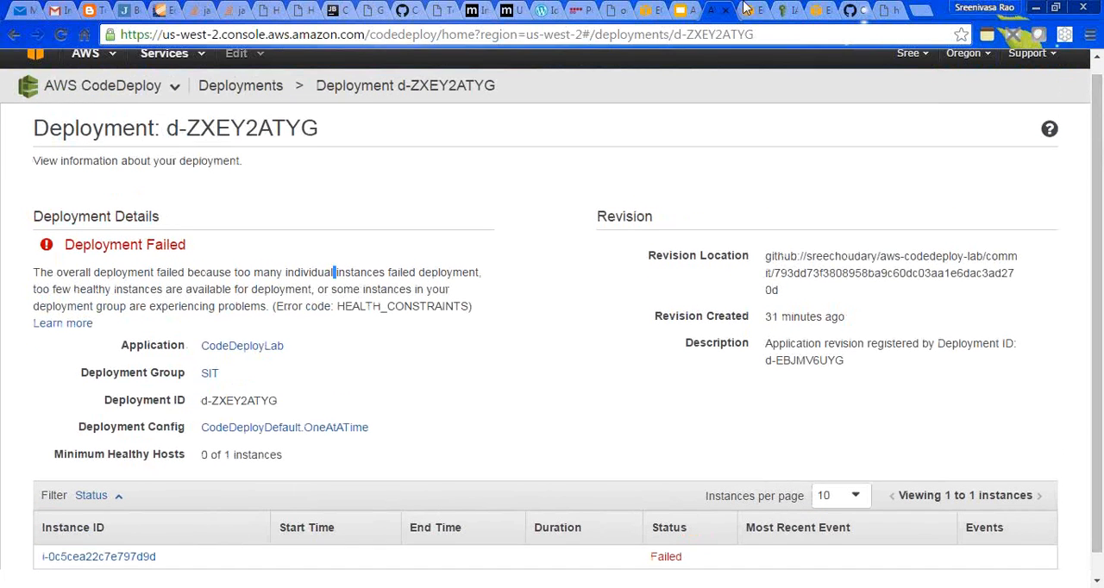
- Return to the EC2 launch status, view the instances list, and look through the selected CodeDeployLab instance's description
click(748, 9)
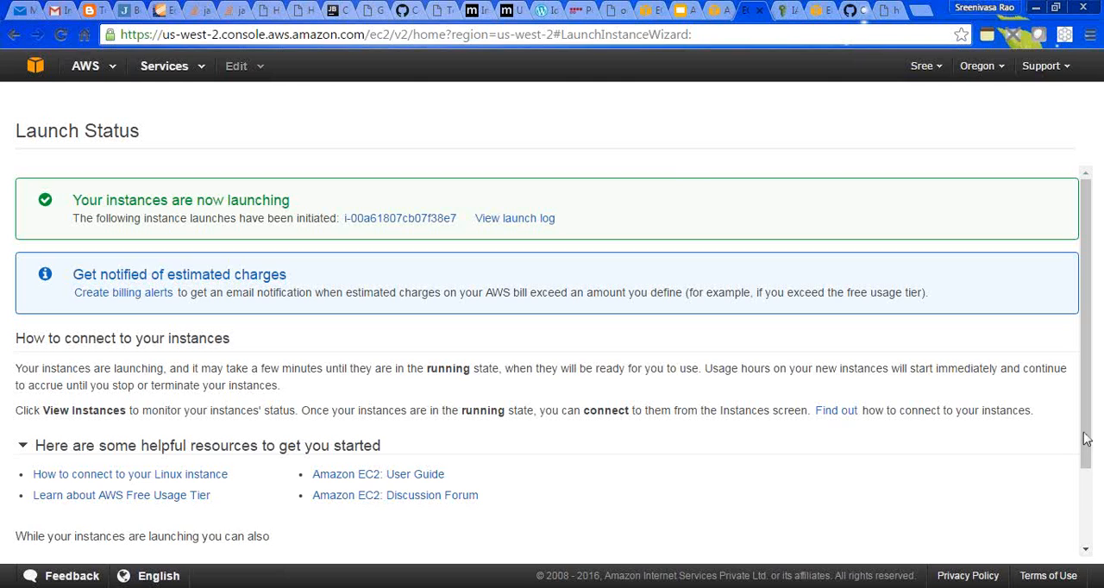
scroll(1091, 504, down, 3)
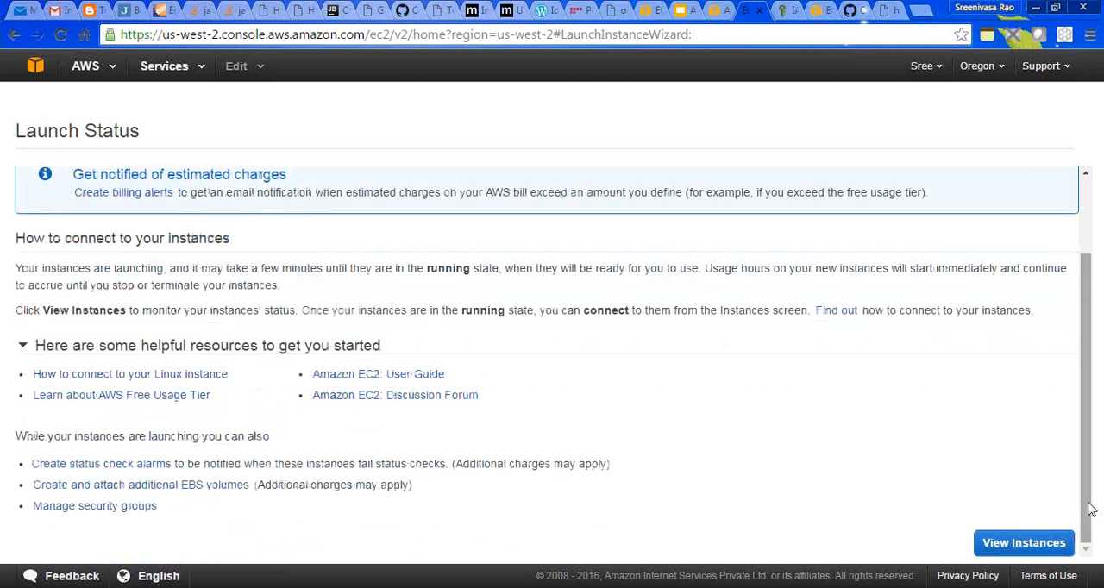
click(1039, 539)
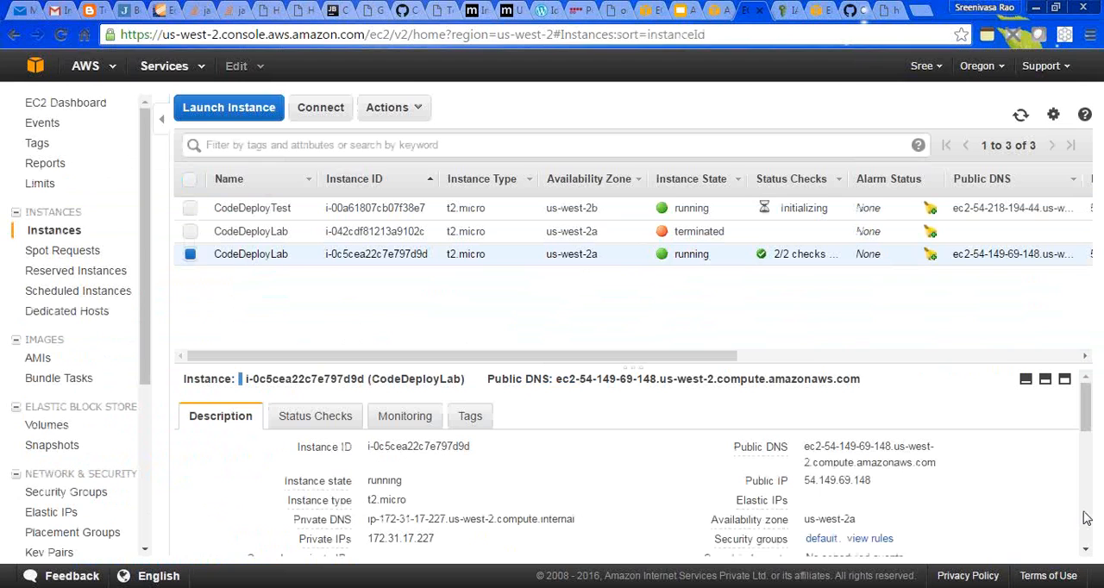
scroll(1089, 523, down, 10)
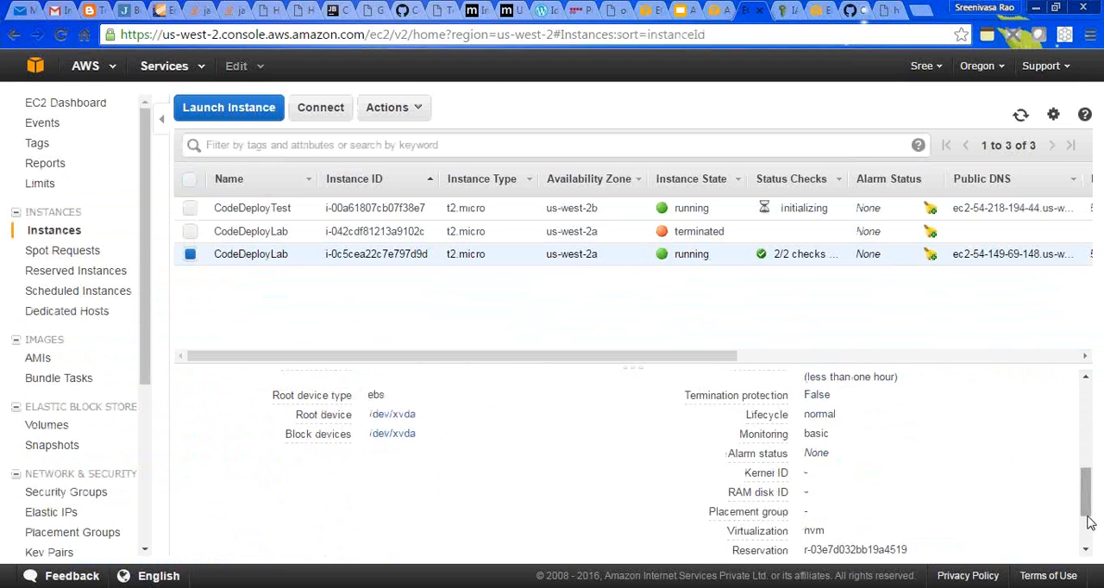
scroll(1089, 534, up, 10)
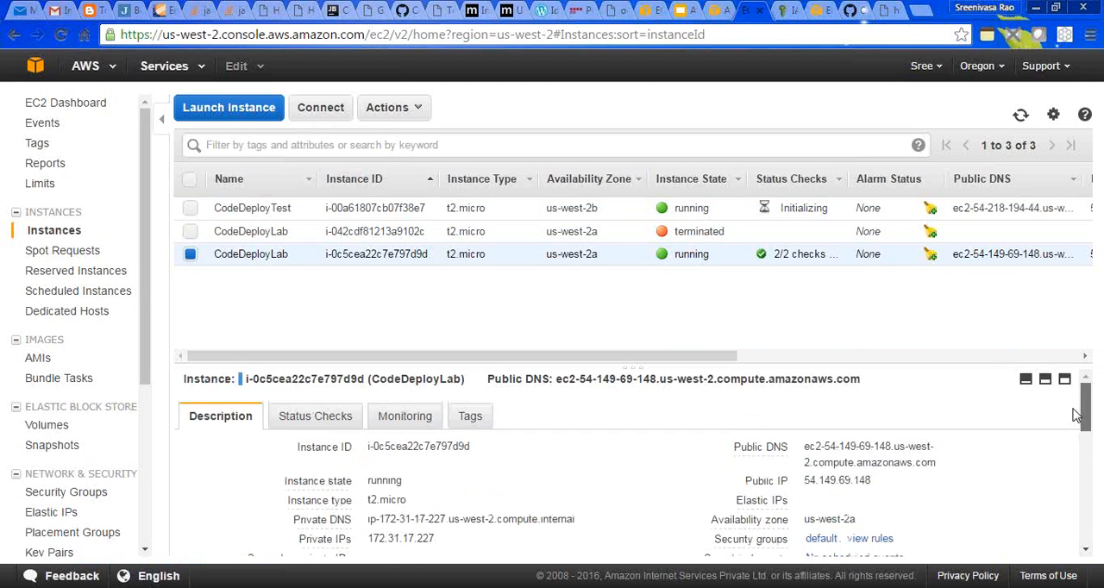
- Switch back to CodeDeploy and open the CodeDeployLab application's details from the applications list
click(714, 10)
click(241, 90)
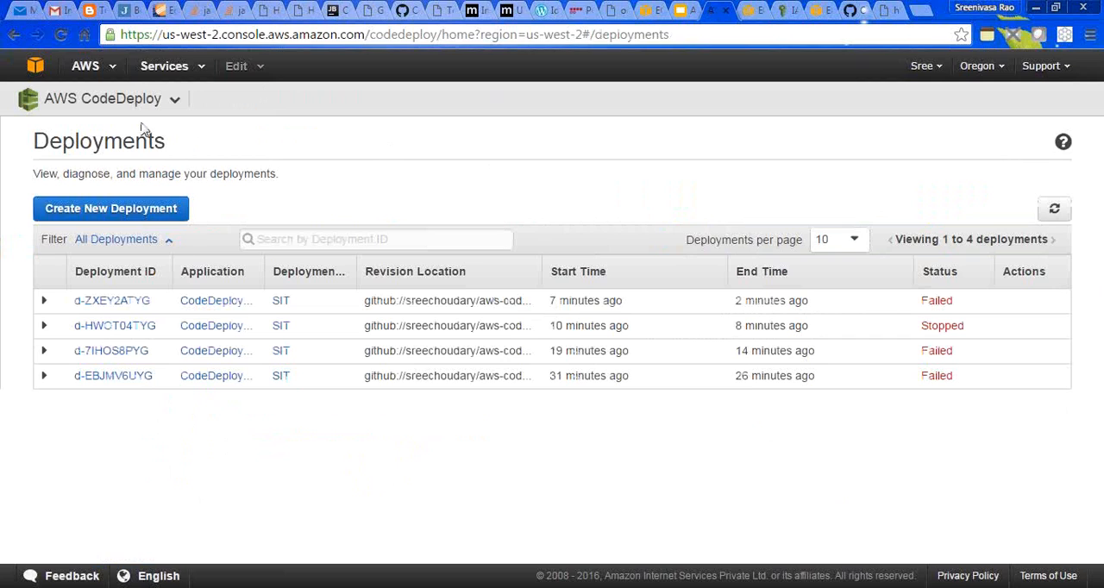
click(166, 100)
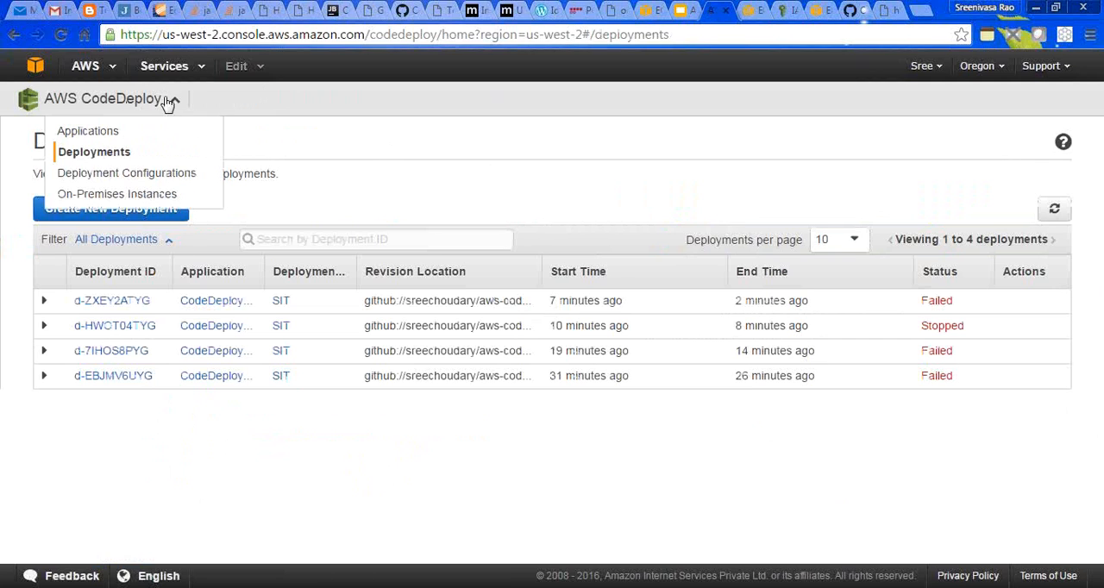
click(86, 131)
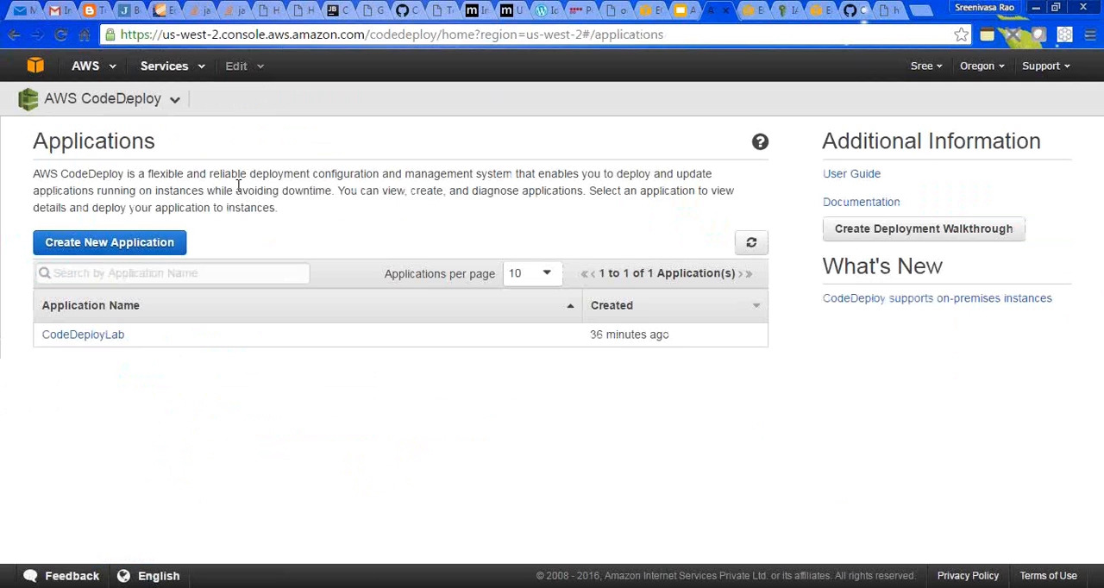
click(89, 336)
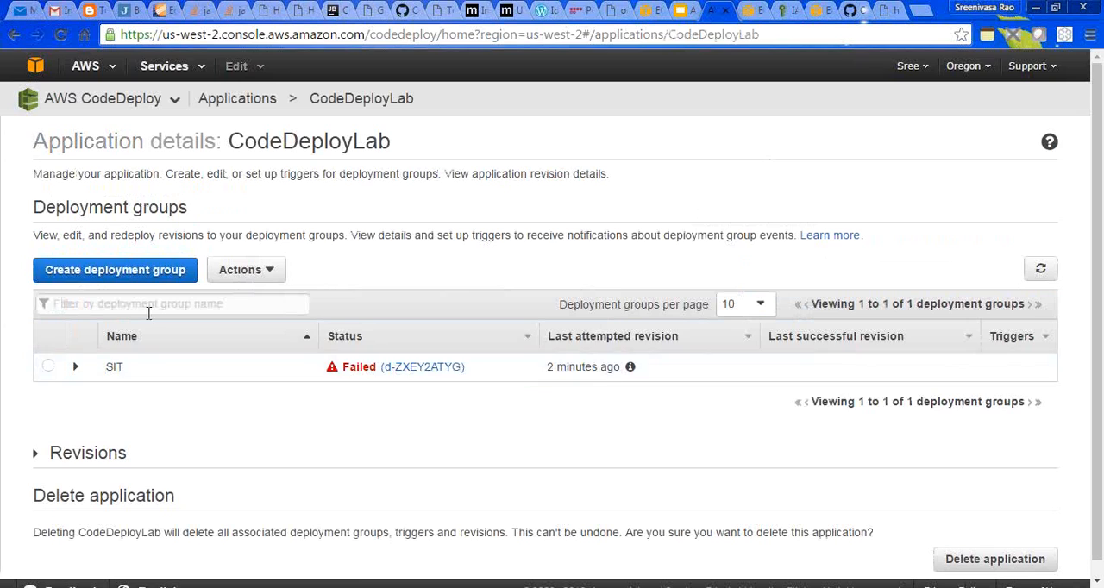
- Edit the SIT deployment group and change its Amazon EC2 Name tag value to CodeDeployTest
click(48, 366)
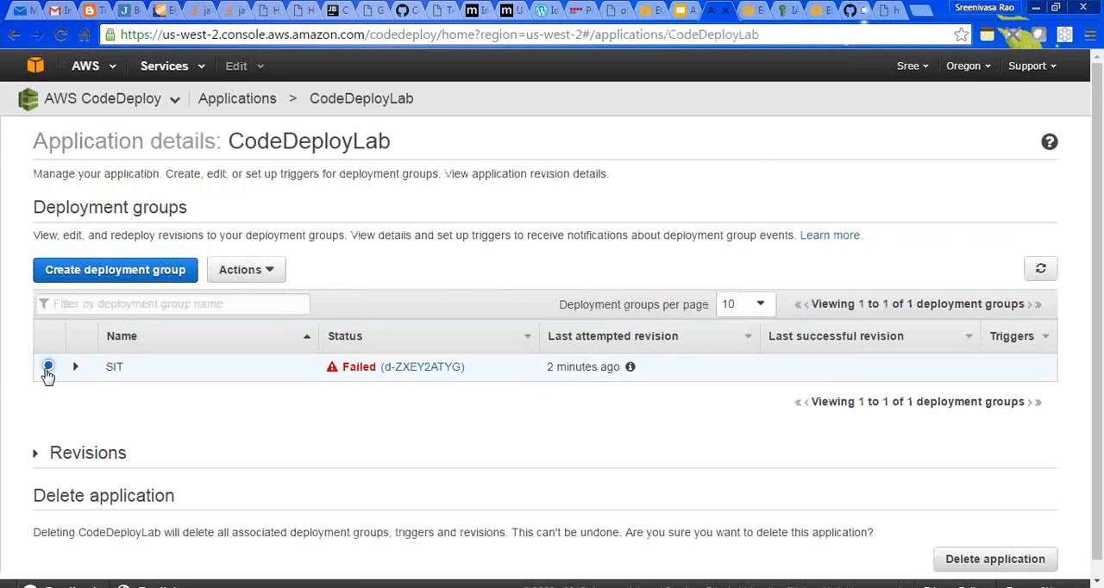
click(267, 274)
click(232, 302)
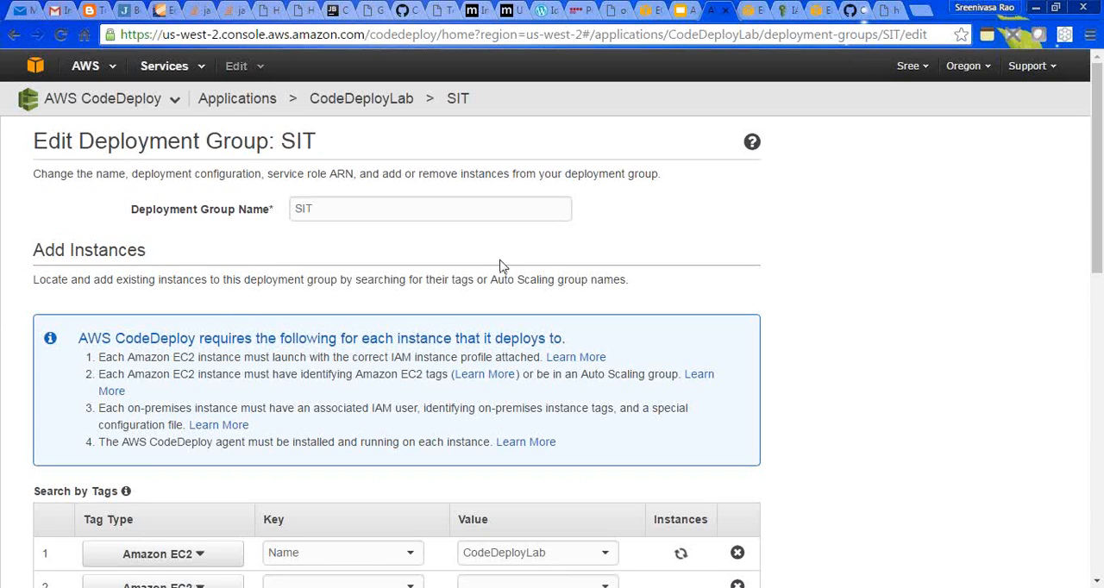
drag(1095, 200, 1098, 333)
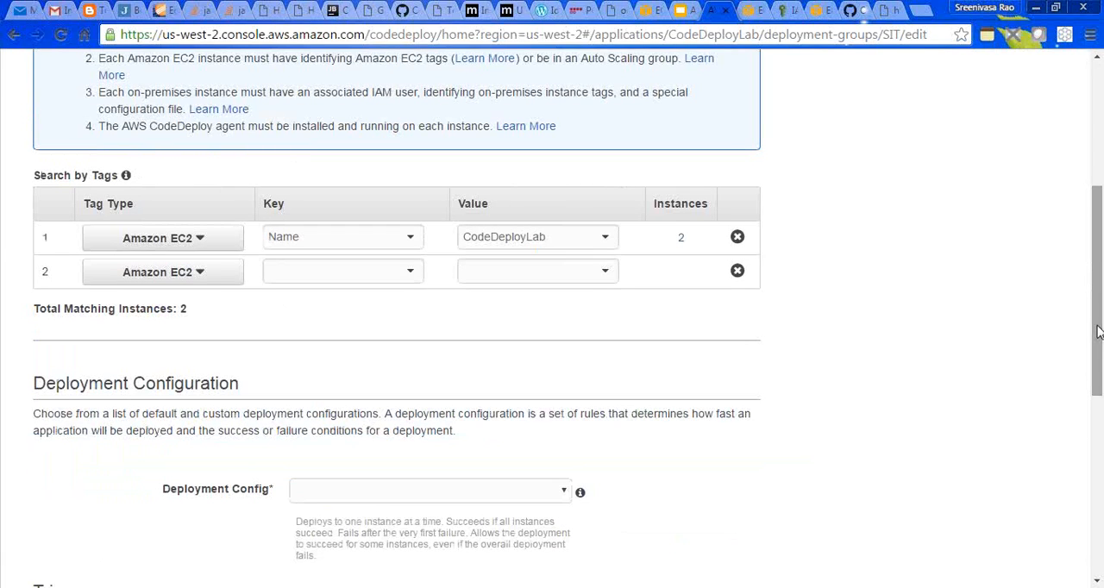
click(583, 239)
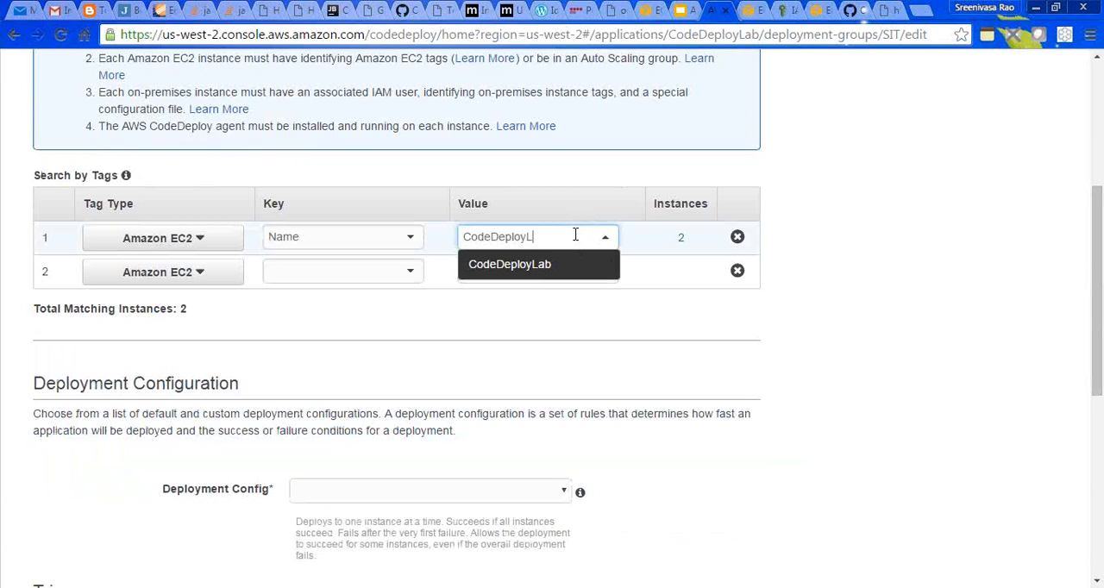
key(BackSpace)
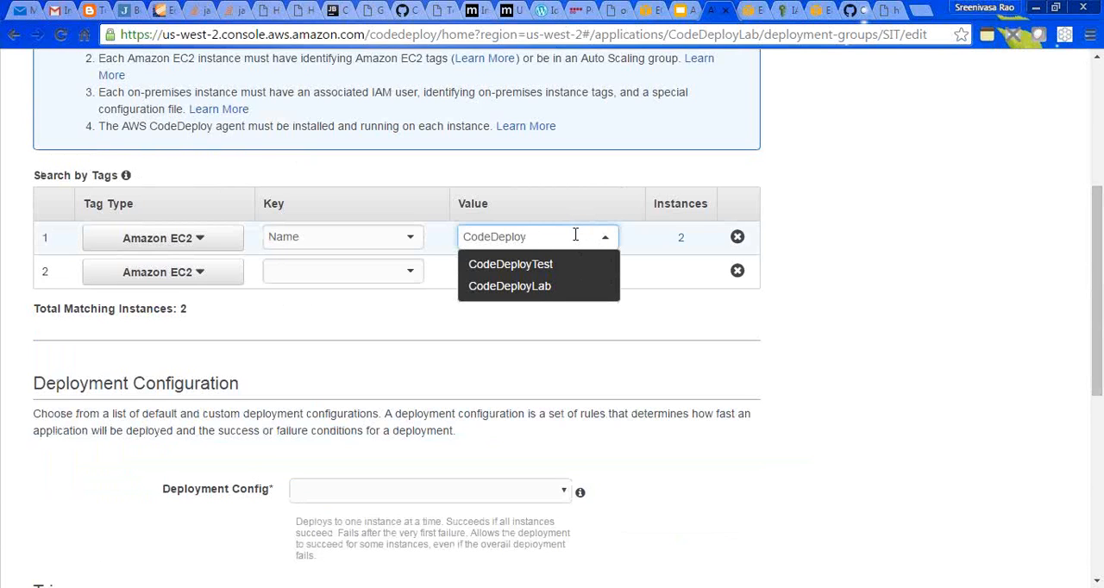
click(521, 263)
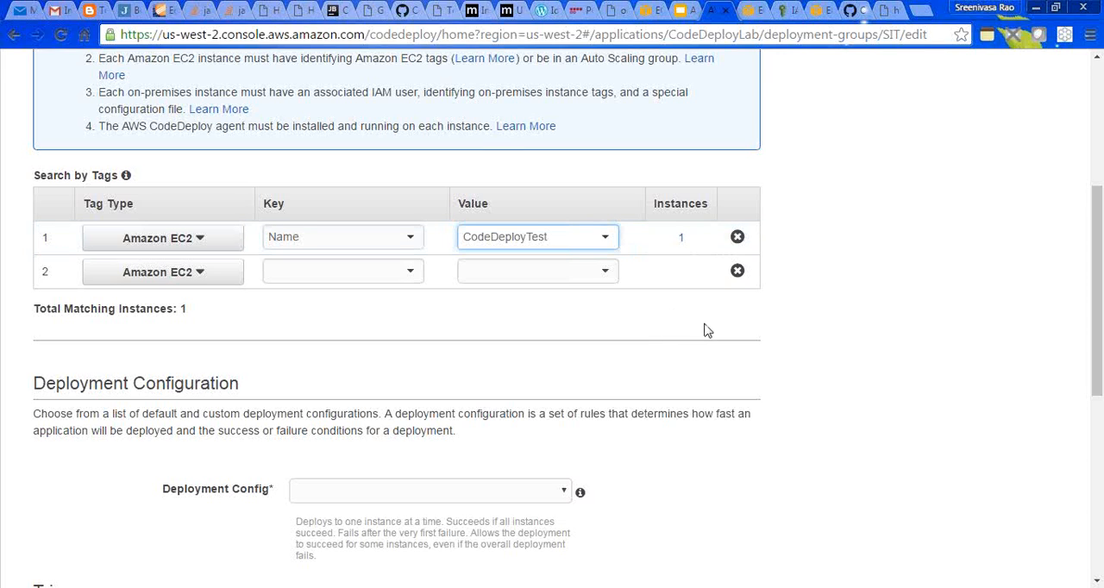
- Set the deployment config to CodeDeployDefault.OneAtATime, reselect the CodeDeploy service role ARN, and save the SIT deployment group
drag(1097, 271, 1097, 414)
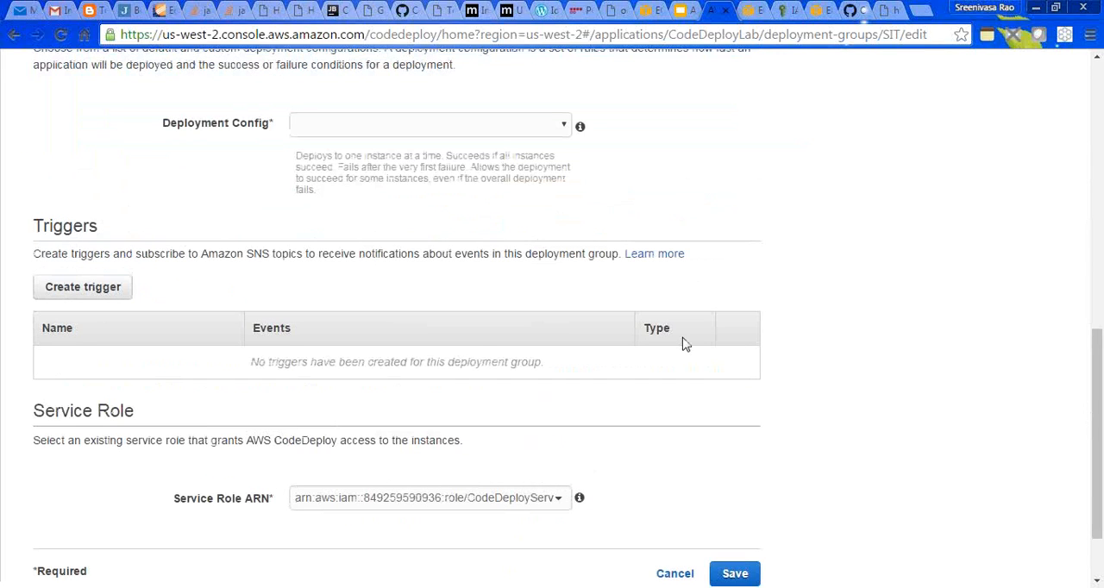
click(550, 126)
click(537, 148)
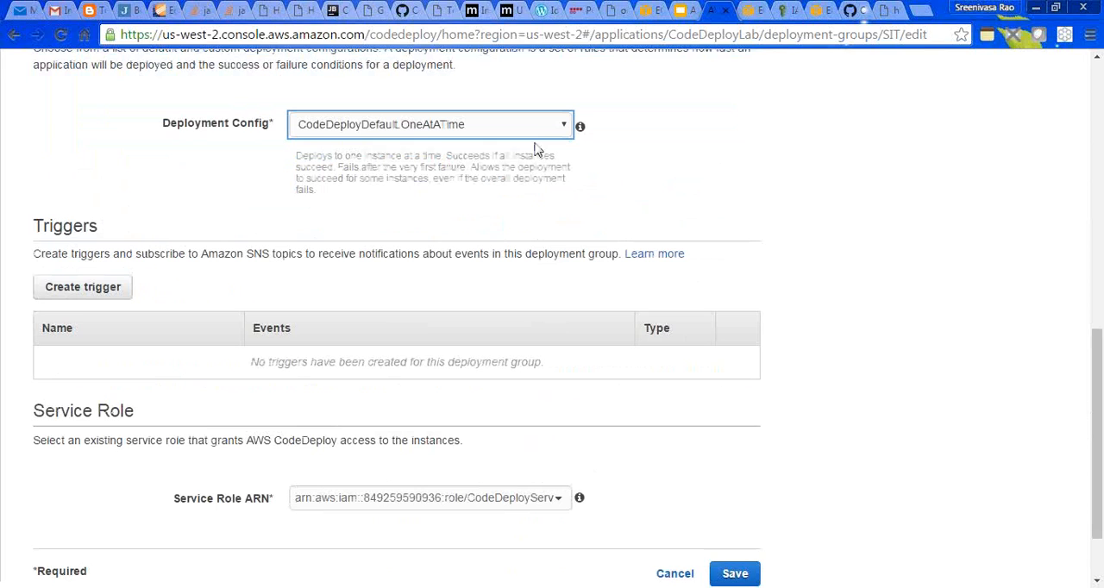
scroll(1097, 362, down, 2)
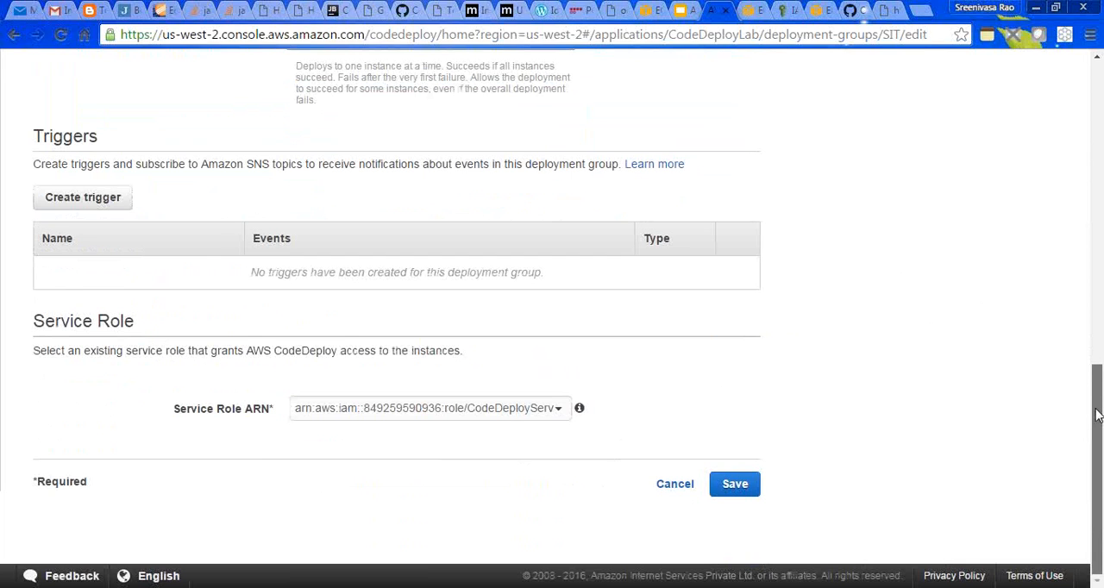
click(552, 411)
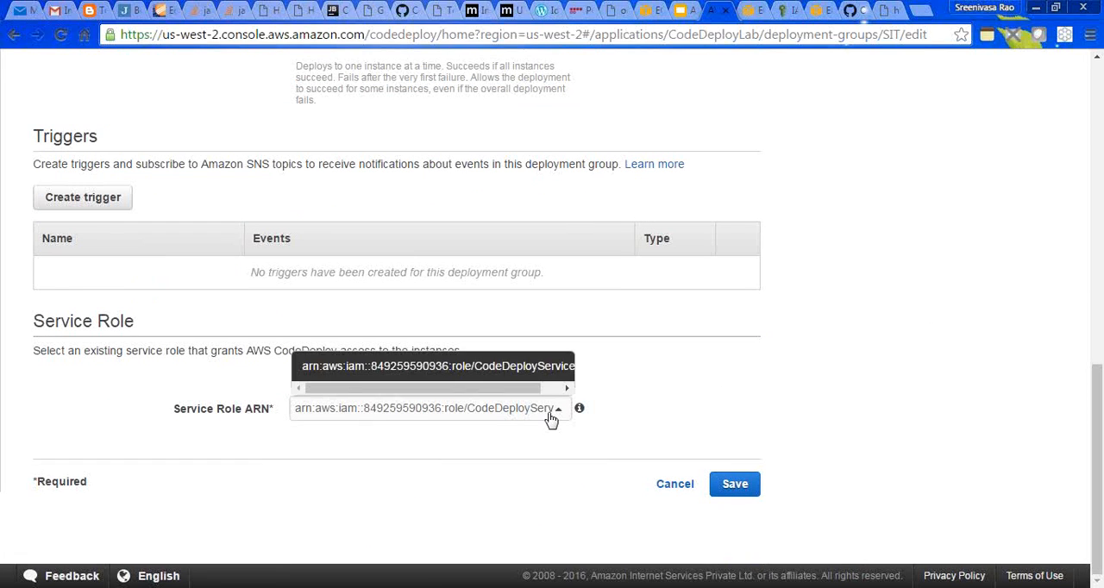
click(540, 371)
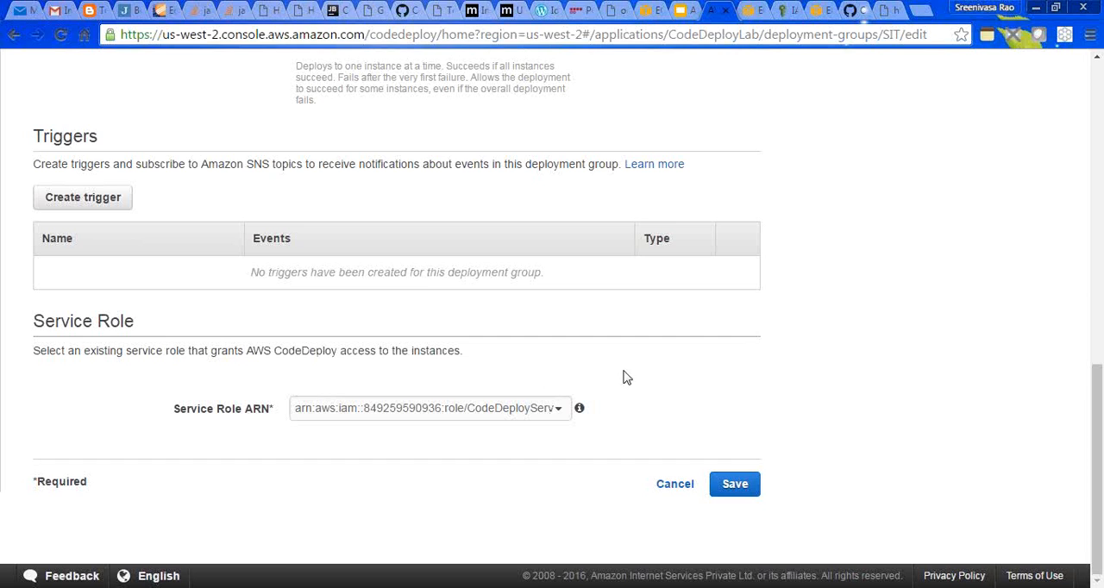
click(735, 488)
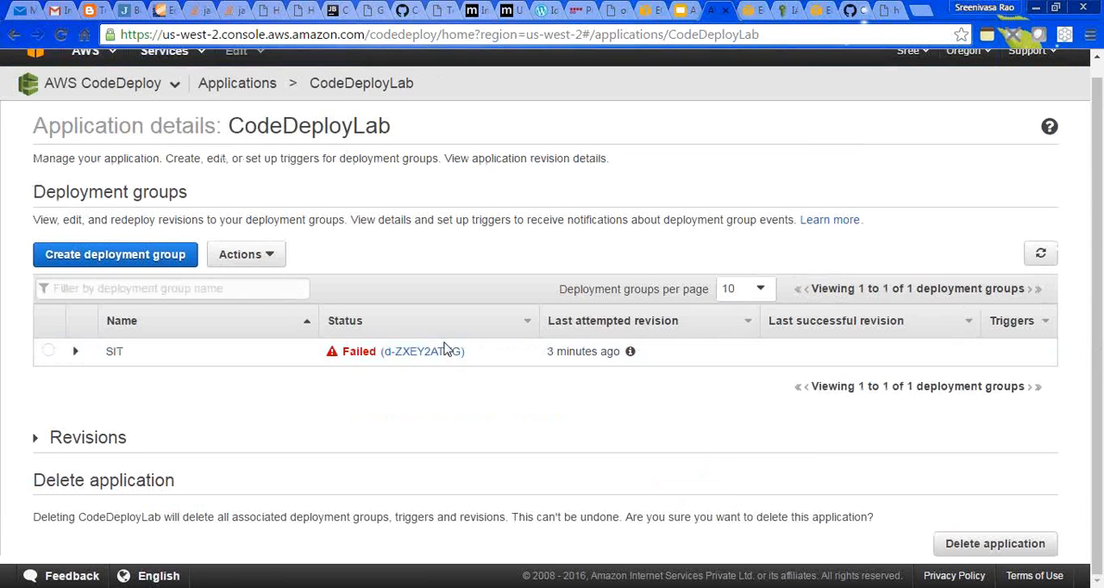
- Start deploying a new revision to the SIT deployment group
click(49, 352)
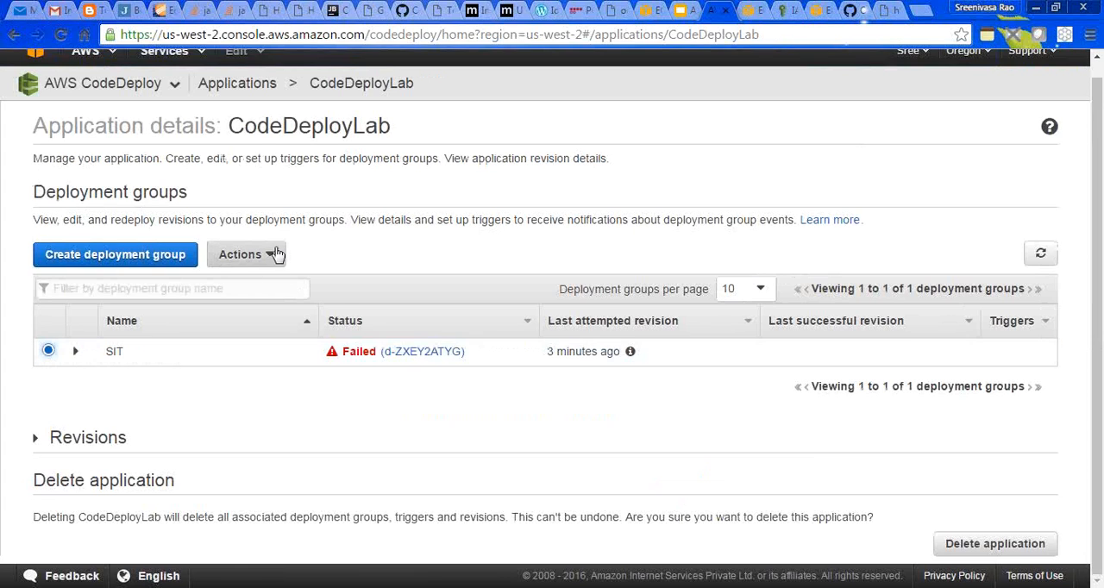
click(246, 257)
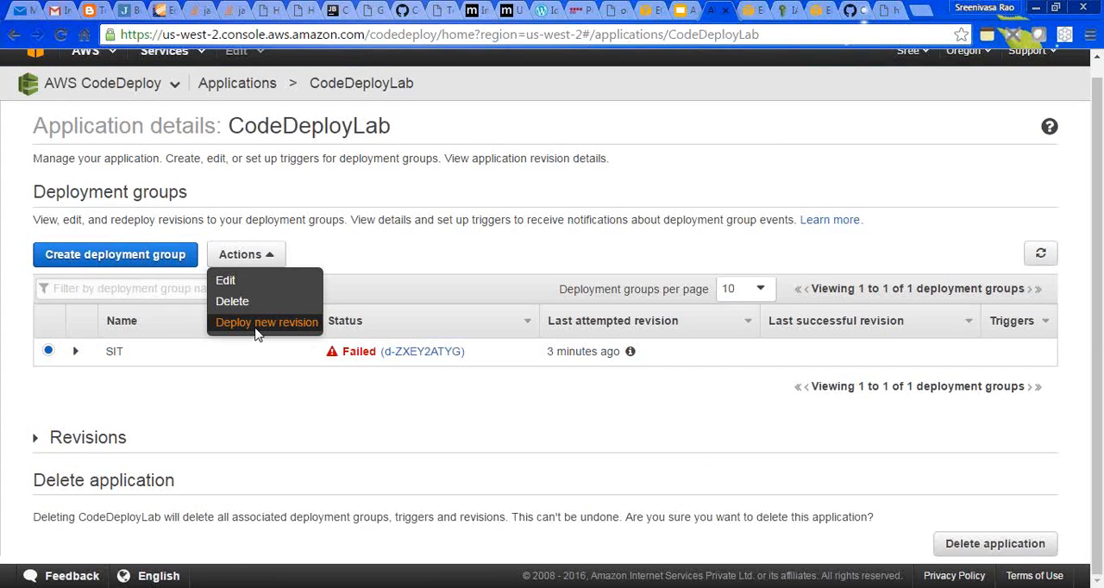
click(259, 322)
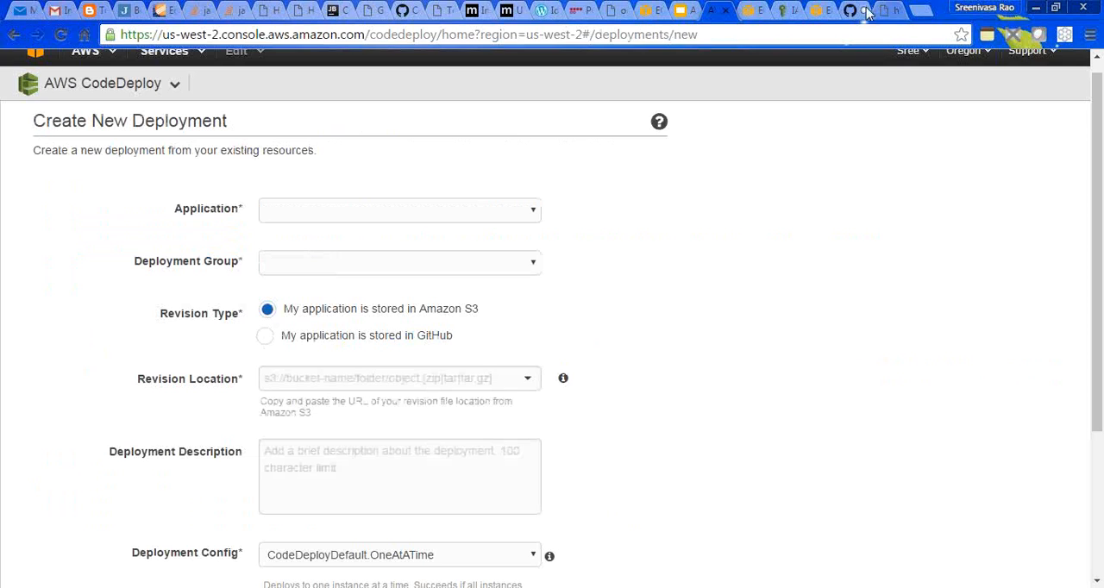
- Switch to the EC2 instances list, refresh it, and terminate the running CodeDeployLab instance
click(750, 12)
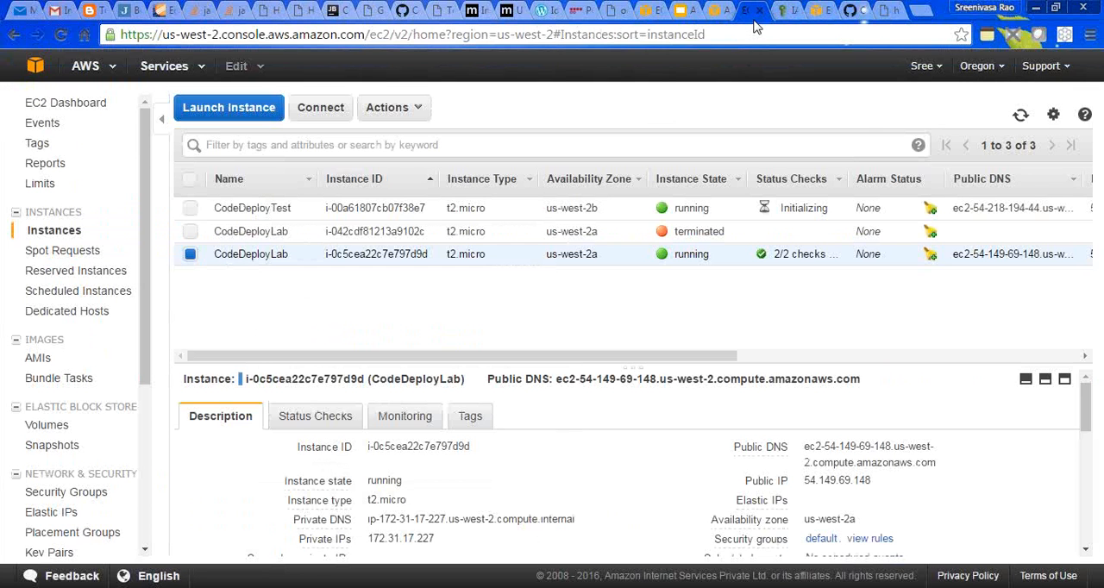
click(1020, 116)
right_click(484, 253)
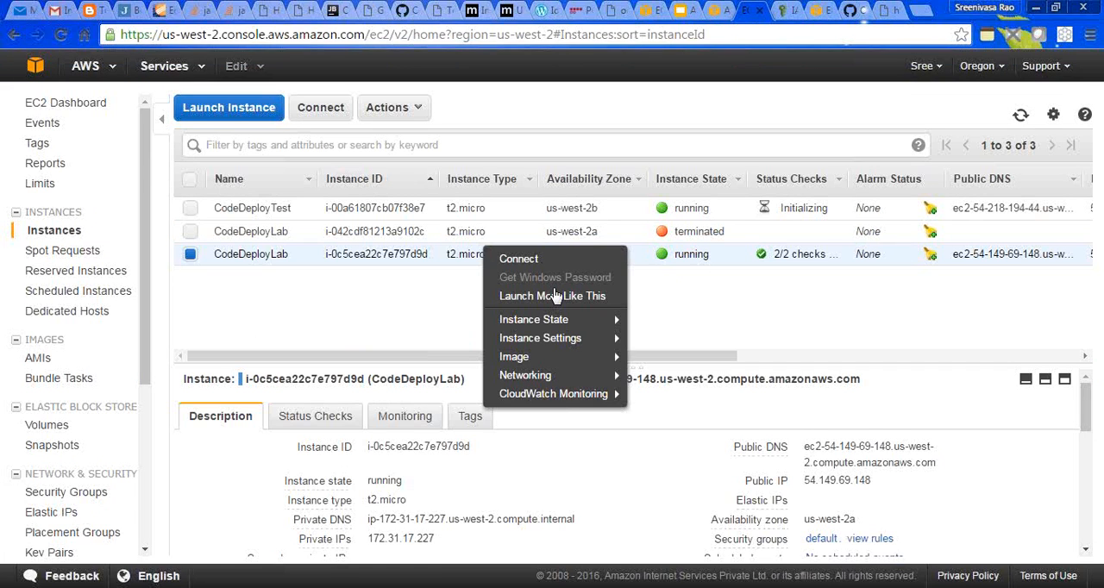
mouse_move(615, 320)
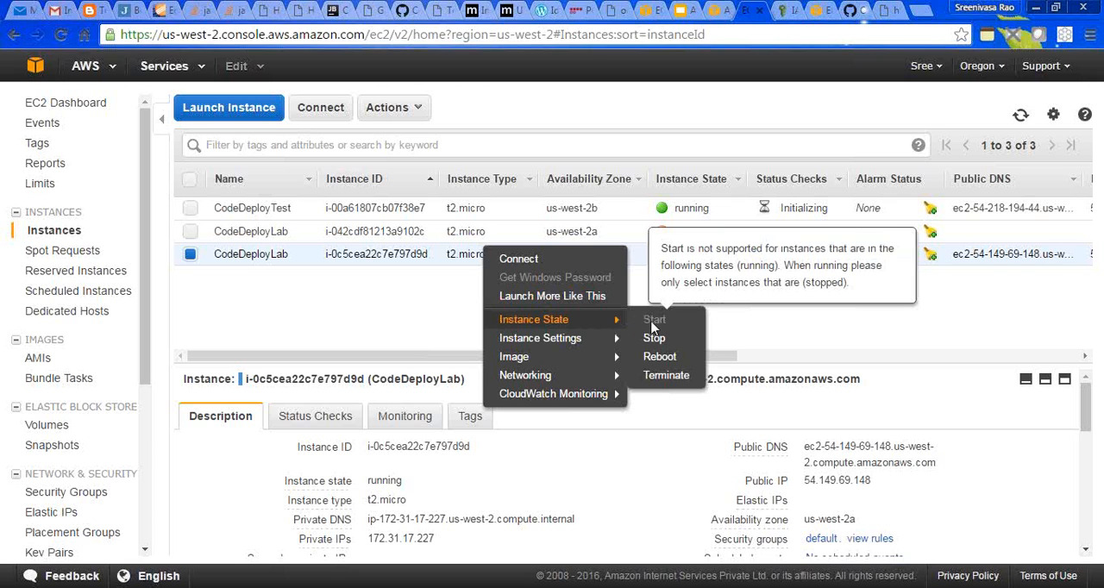
click(671, 377)
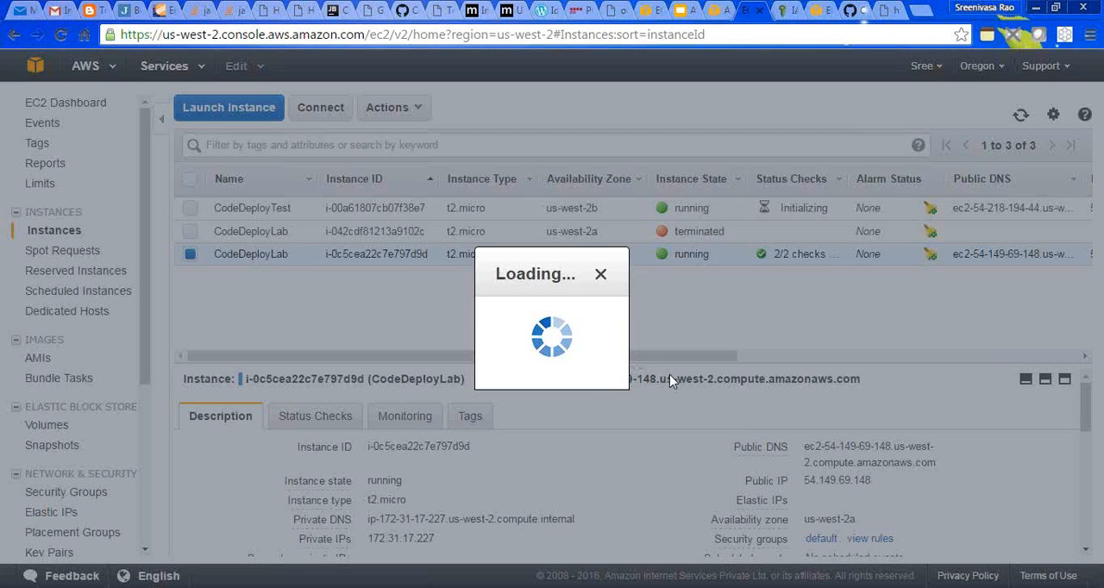
click(766, 428)
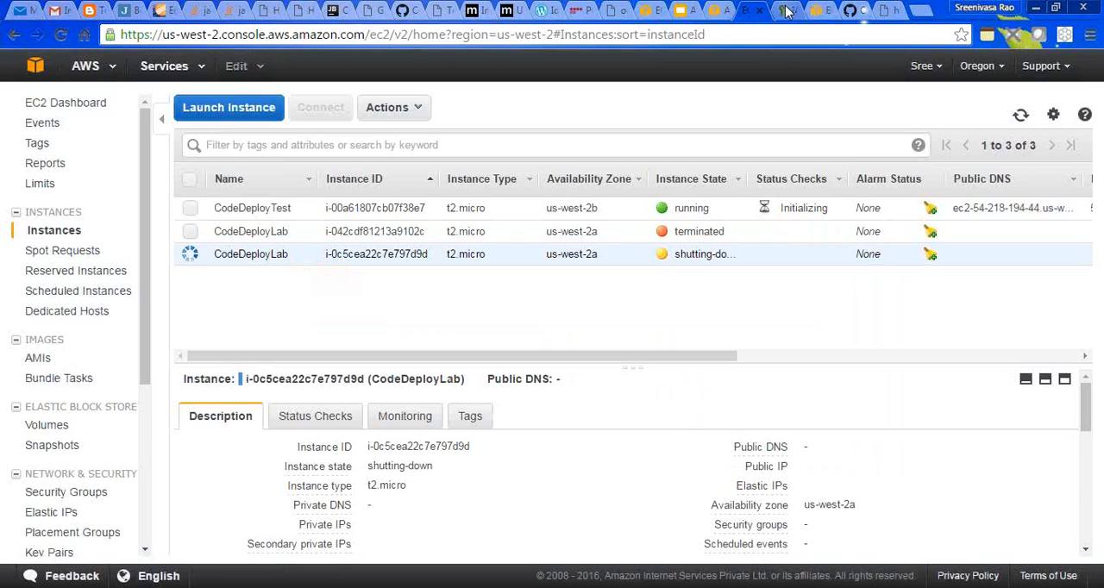
- Switch to the GitHub commits page and copy the full owner/repository name of aws-codedeploy-lab
click(852, 10)
drag(334, 117, 296, 94)
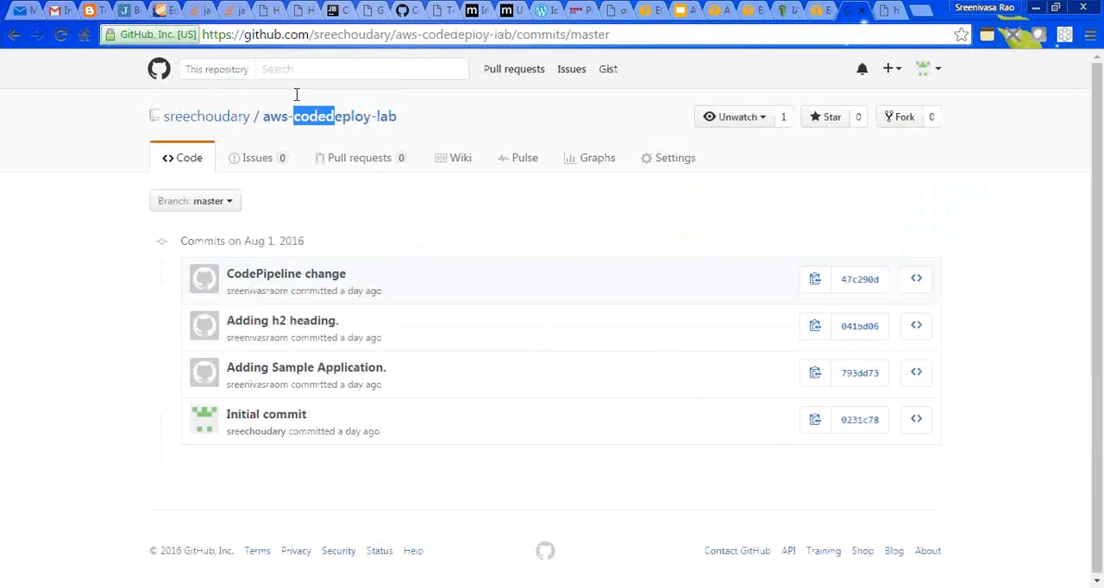
drag(411, 115, 168, 119)
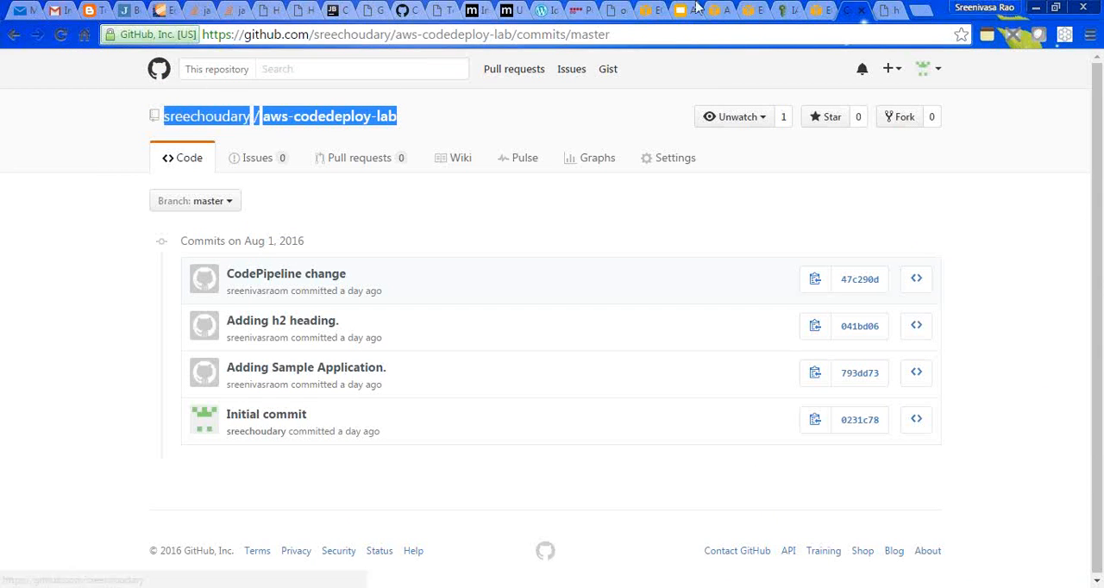
- Return to the new CodeDeploy deployment form and choose the CodeDeployLab application with the SIT deployment group
click(717, 11)
click(435, 221)
click(434, 247)
click(433, 259)
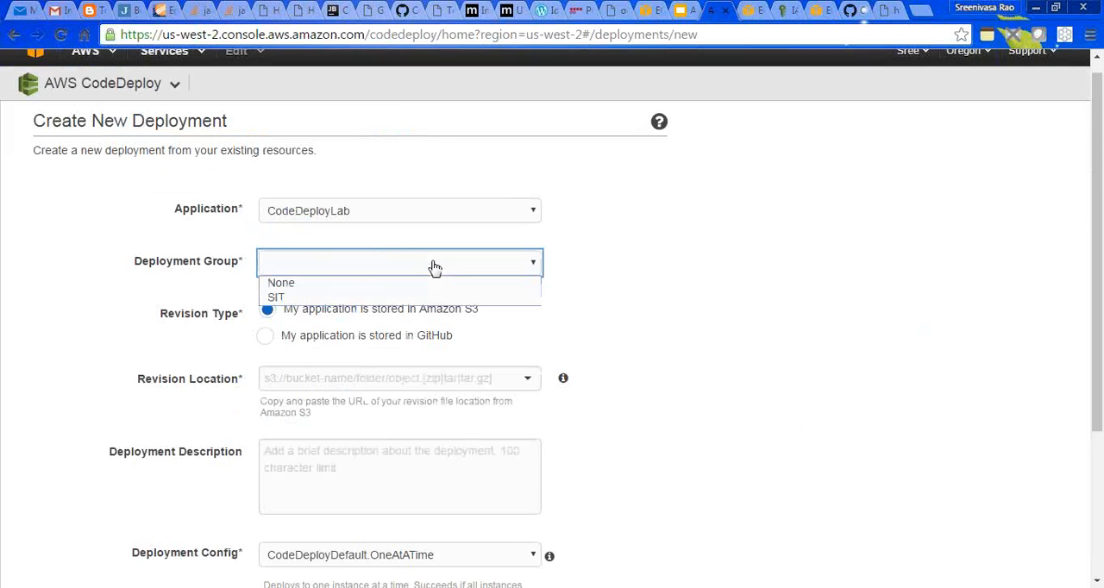
click(427, 300)
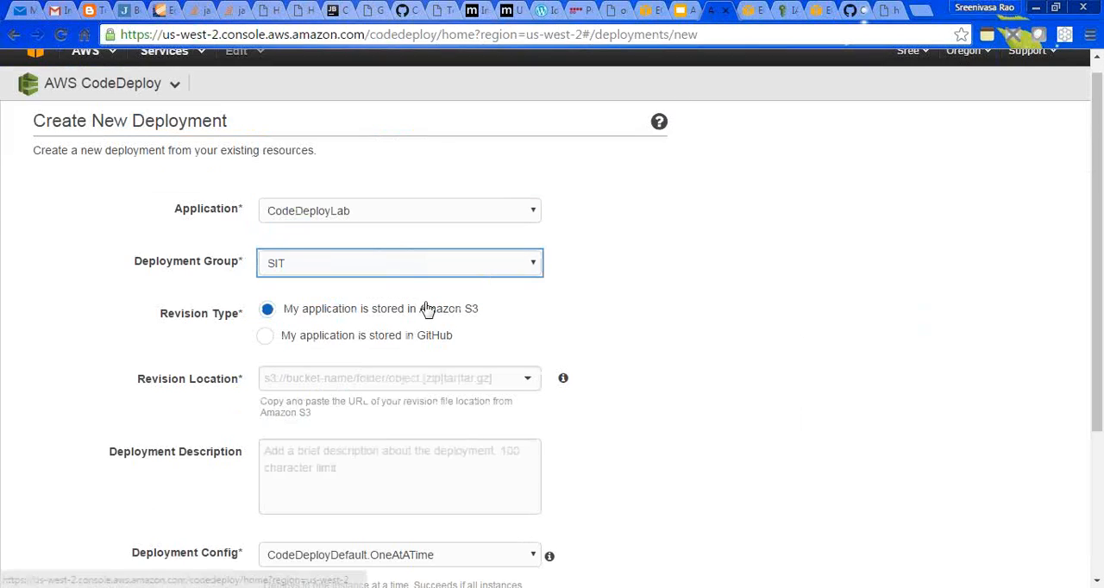
- Set the revision type to GitHub and paste the copied aws-codedeploy-lab owner/repository name as the repository
click(268, 338)
click(392, 373)
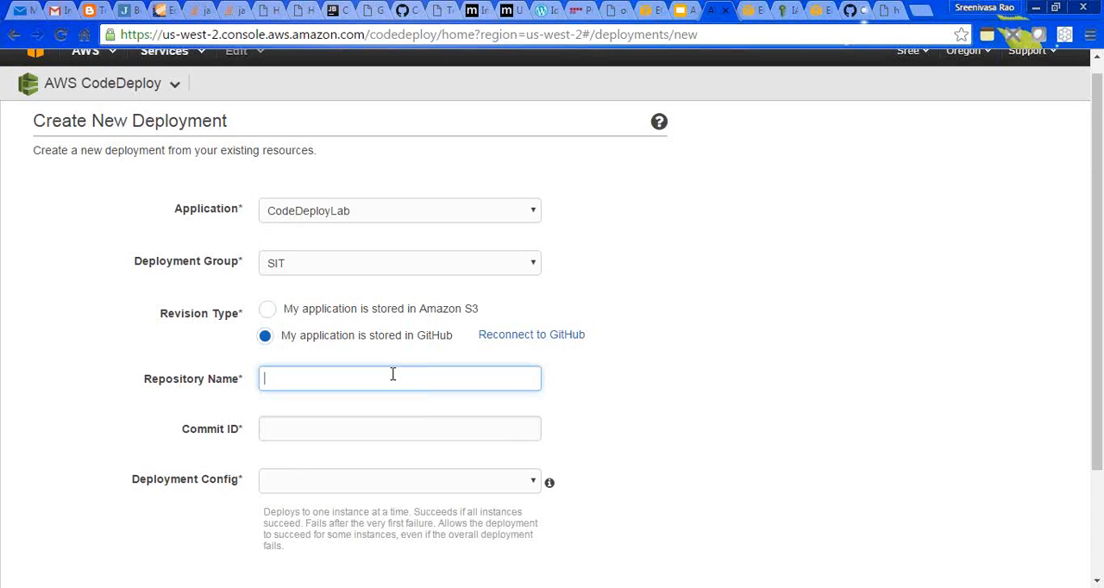
text(sreechoudary/aws-codedeploy-lab)
- Copy the full SHA of the "Adding Sample Application." commit from GitHub and paste it as the deployment's commit ID
click(343, 434)
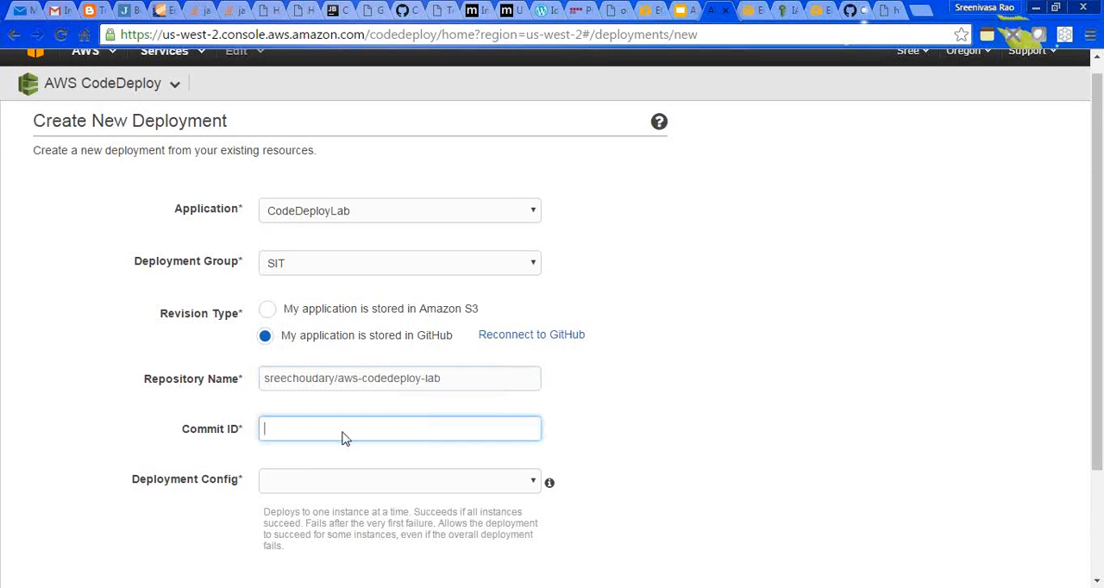
click(866, 9)
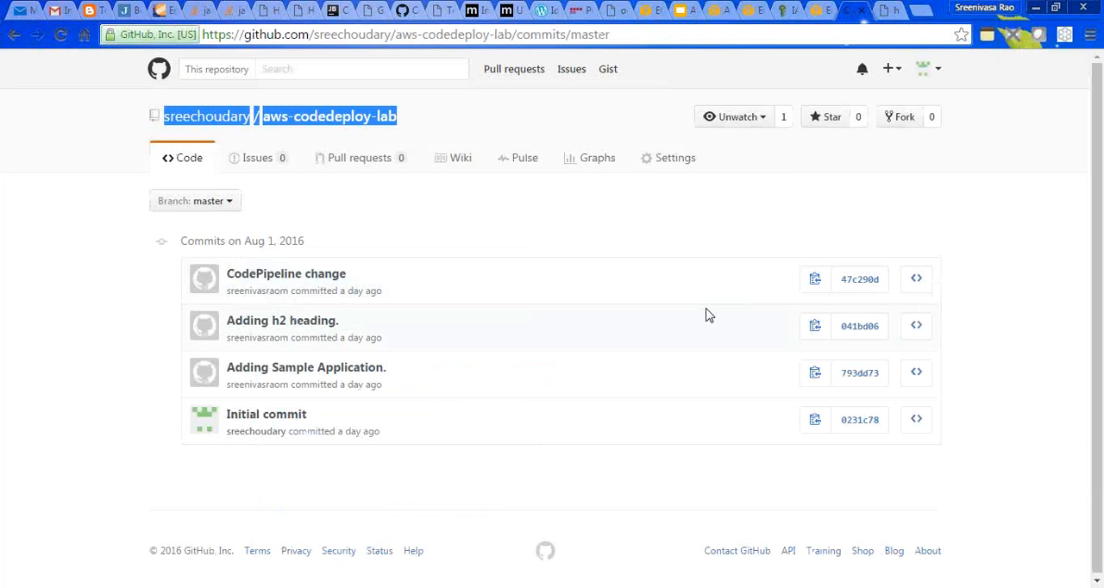
click(815, 375)
click(700, 9)
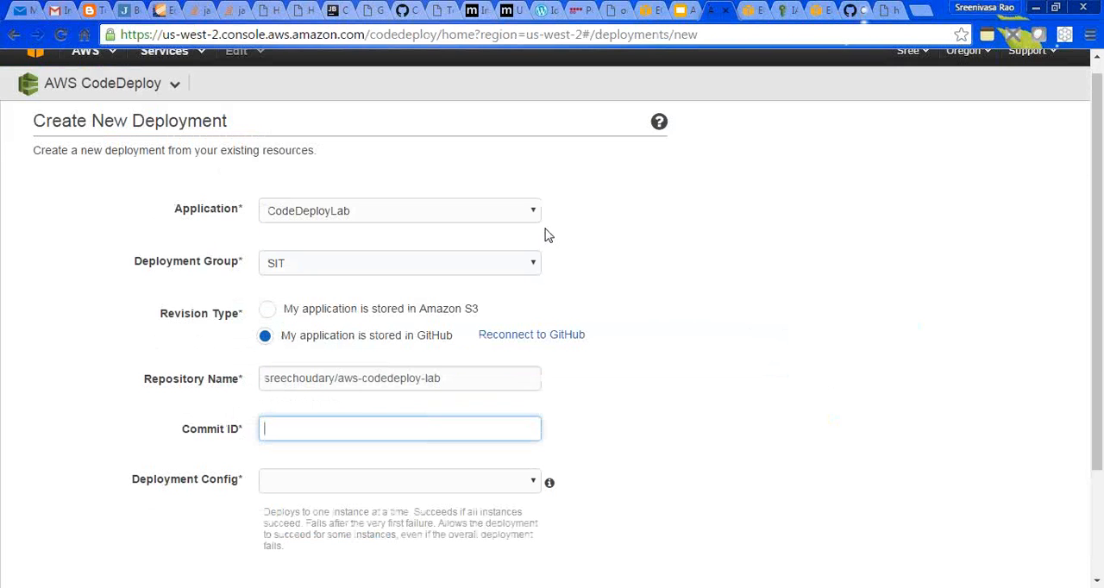
key(ctrl+v)
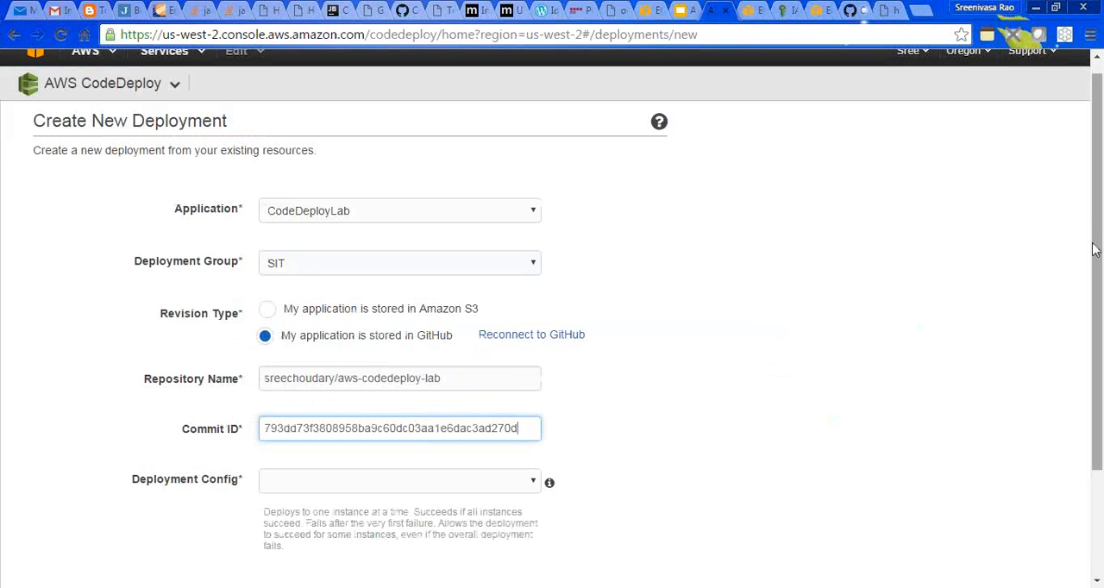
- Set the deployment config to CodeDeployDefault.OneAtATime and launch the deployment
scroll(1094, 250, down, 2)
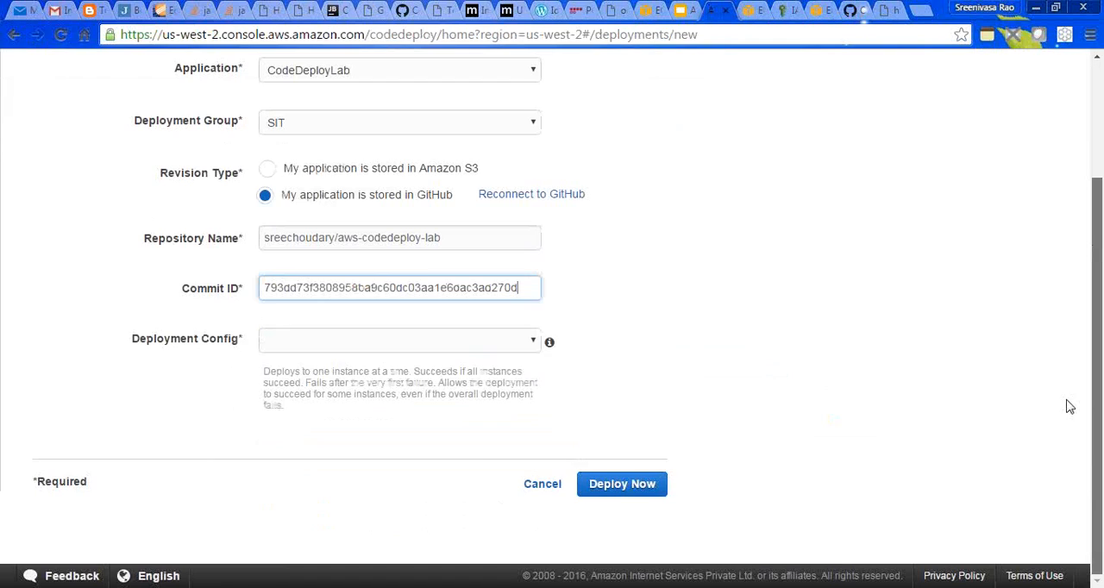
click(531, 340)
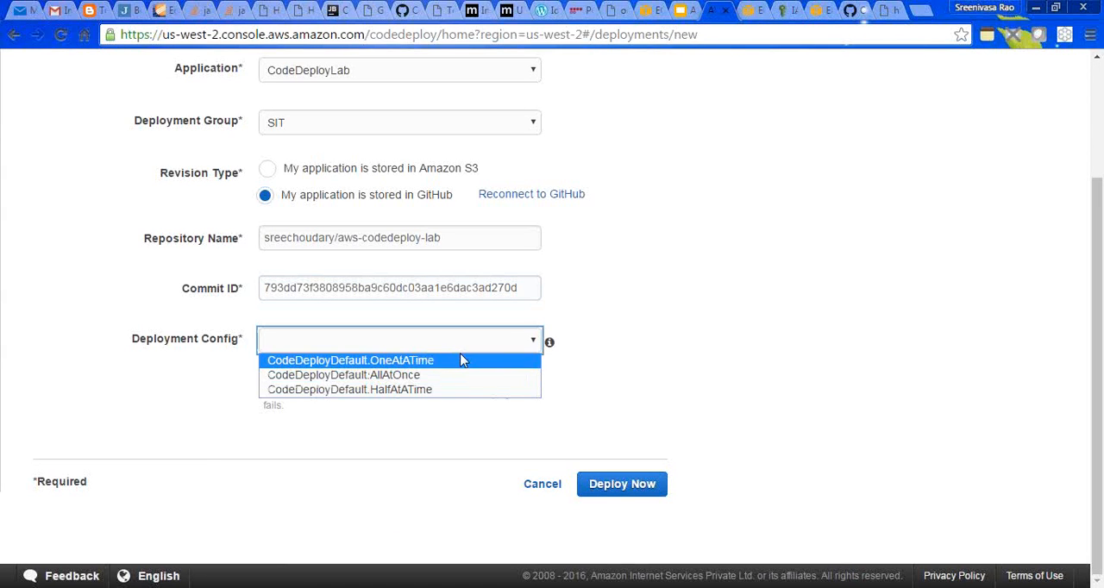
click(493, 367)
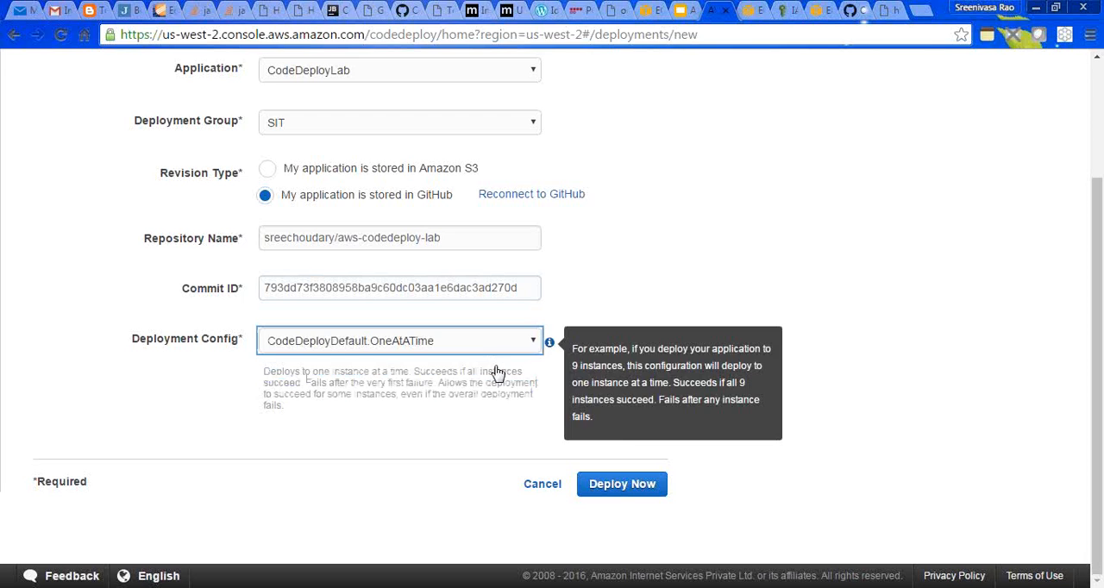
click(615, 486)
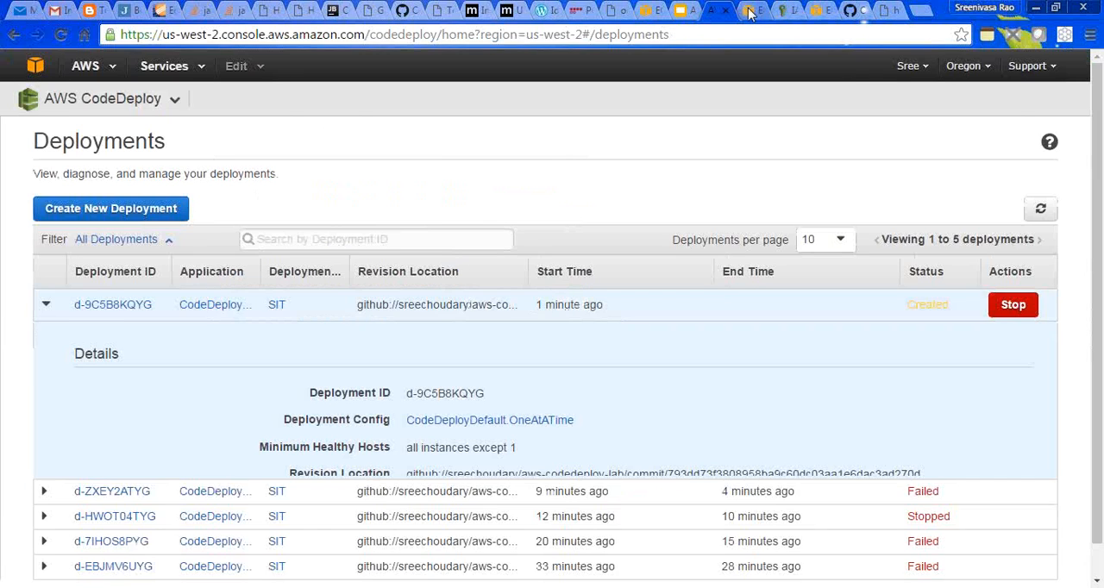
- Switch to the EC2 instances list and refresh it repeatedly to check the instances' states and status checks
click(748, 10)
click(1020, 116)
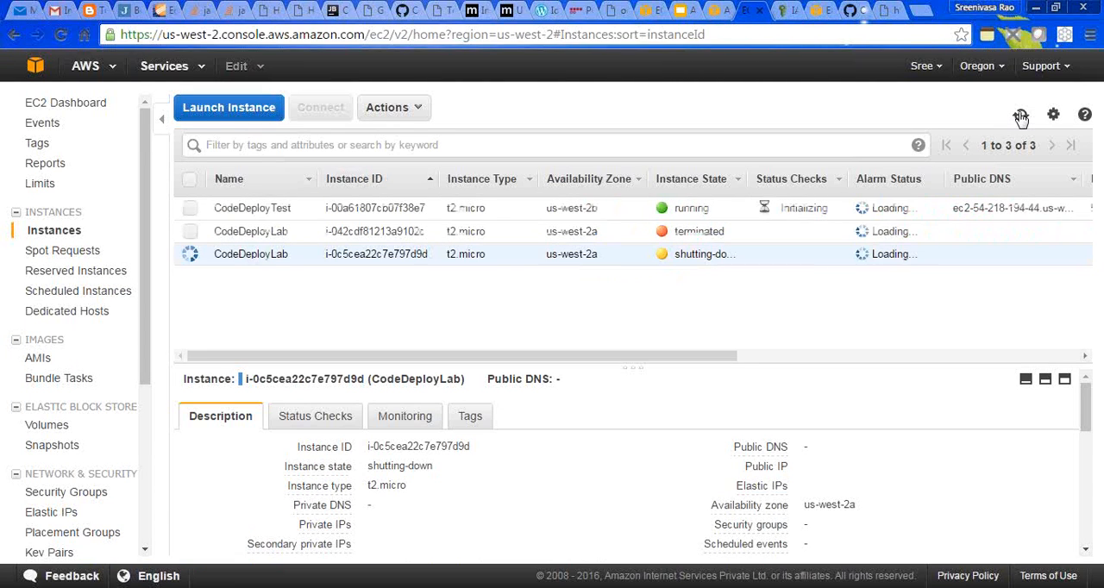
click(1020, 115)
click(1020, 115)
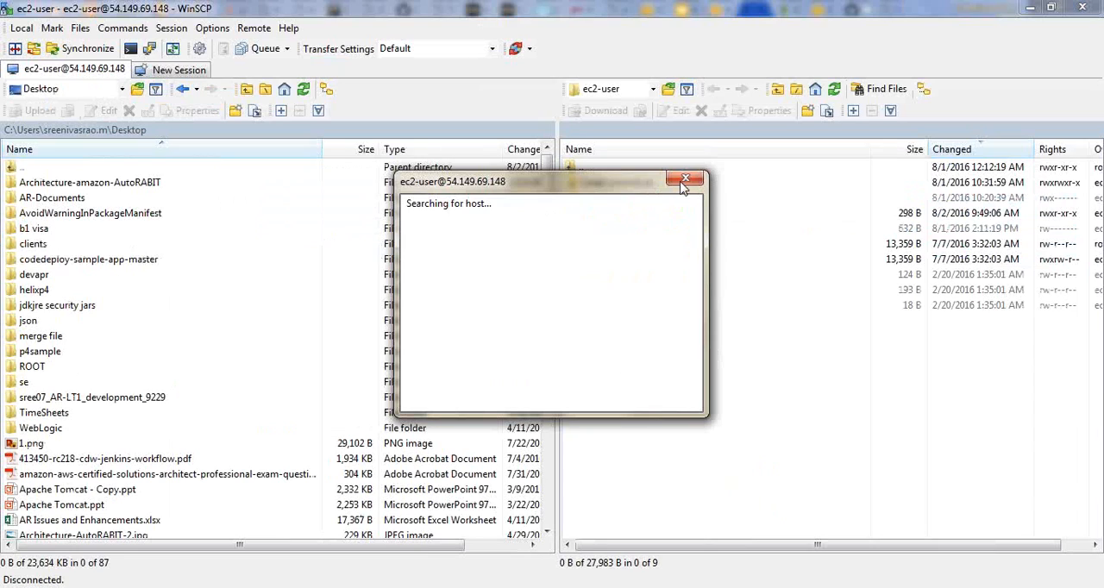
- Copy the public DNS of the CodeDeployTest instance and switch to WinSCP
click(683, 181)
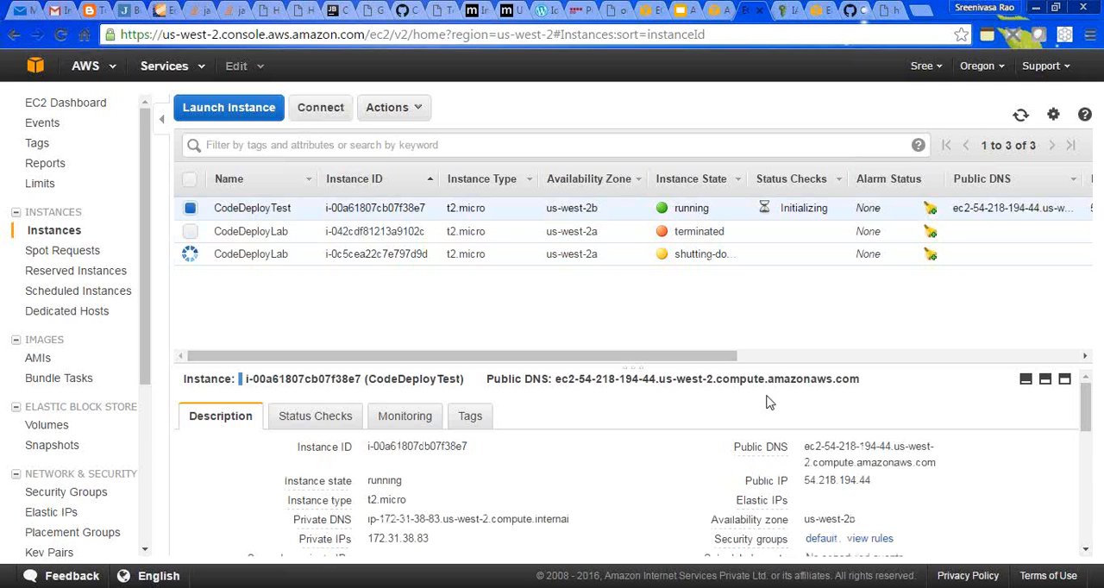
drag(807, 451, 932, 464)
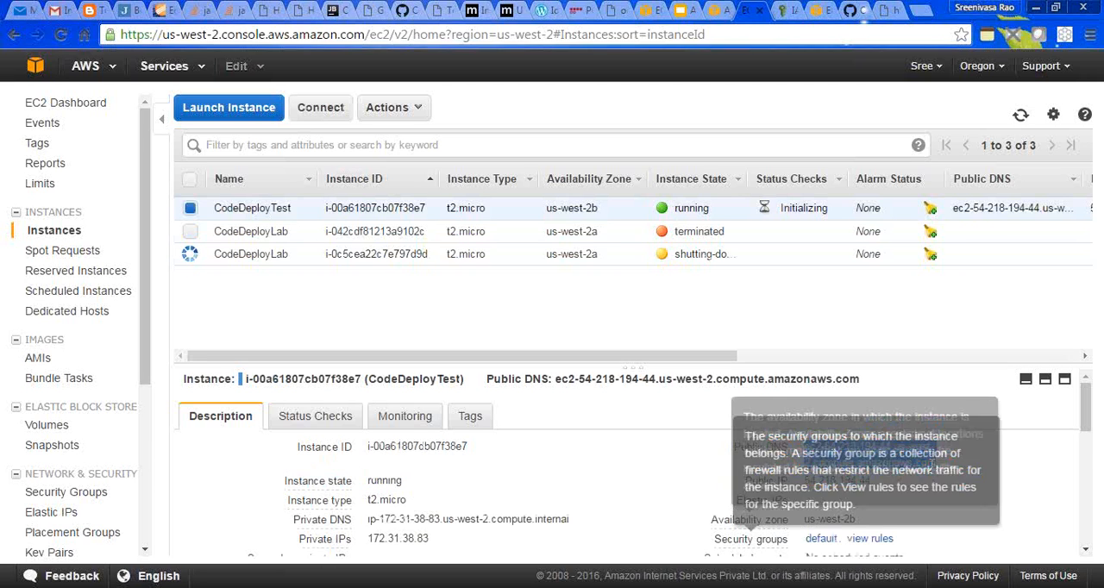
click(580, 587)
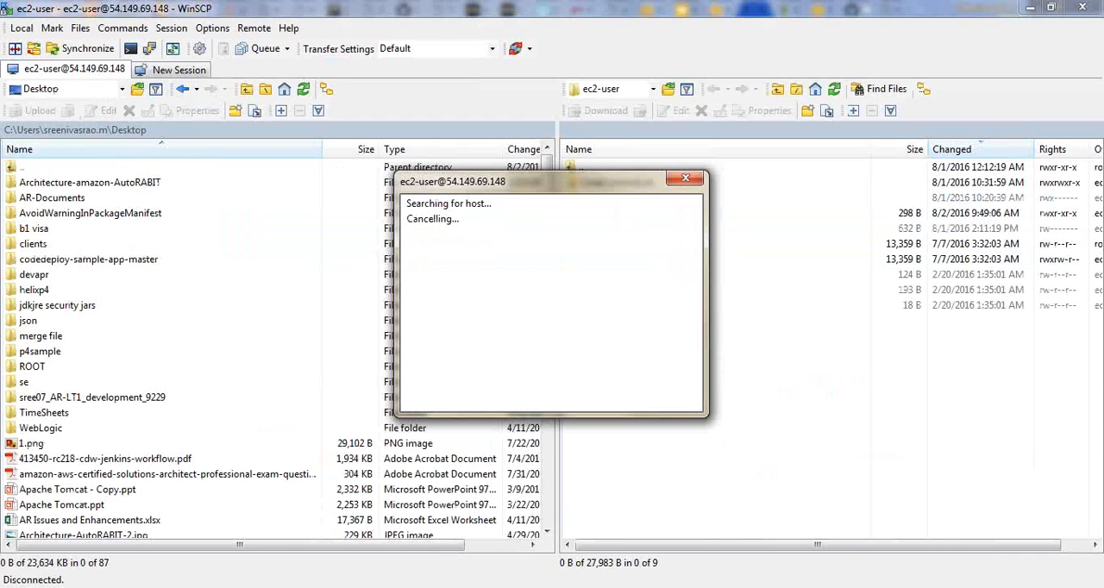
- Switch back to the CodeDeploy deployments list, refresh it, and open the newest SIT deployment to review its progress and minimum healthy hosts
key(alt+Tab)
click(716, 11)
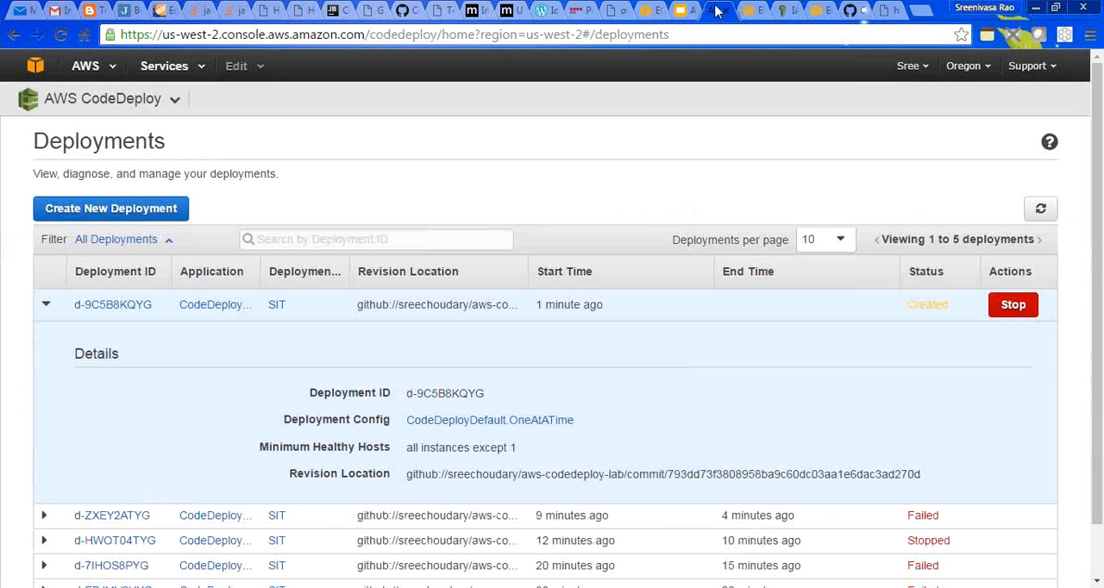
click(1040, 210)
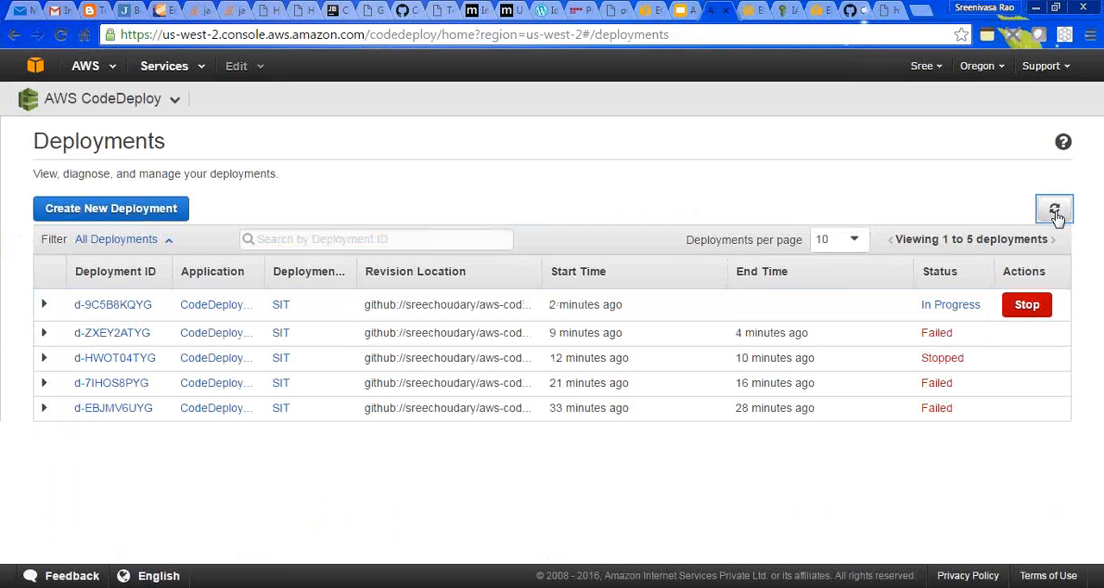
click(1055, 214)
click(1054, 214)
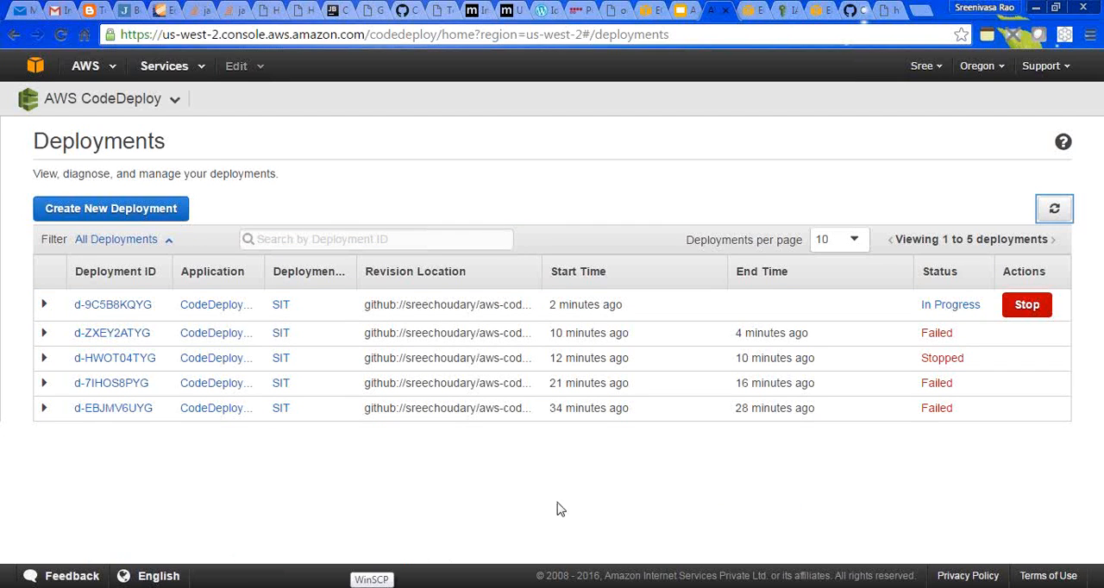
click(95, 304)
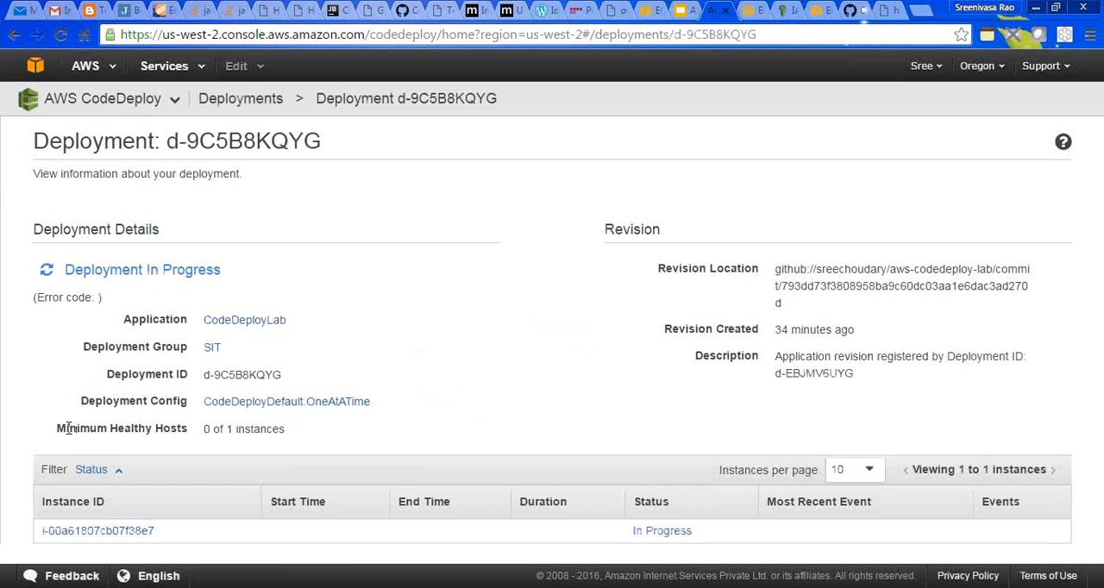
drag(68, 428, 154, 427)
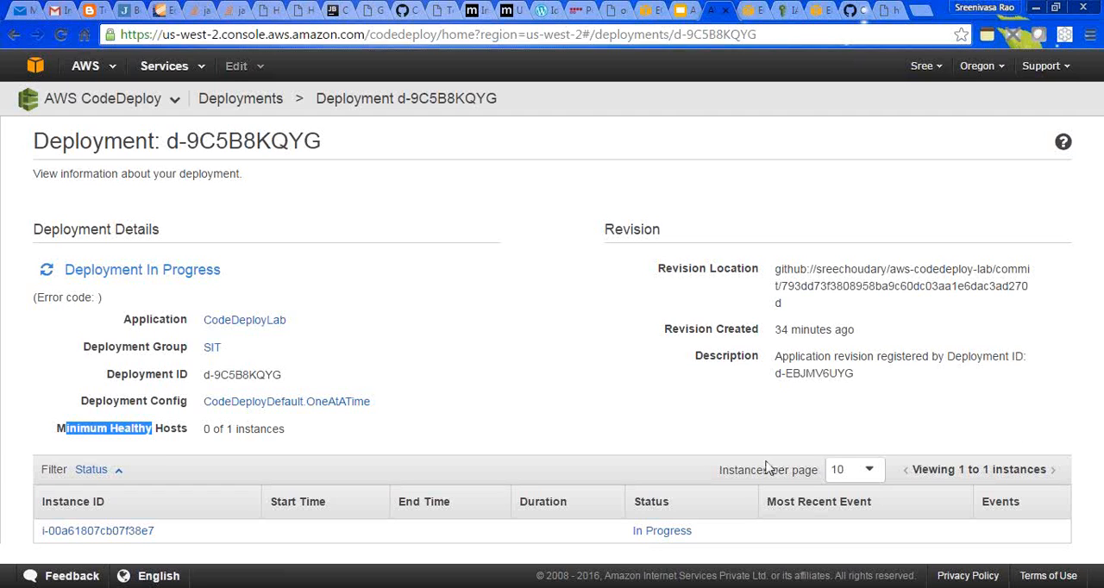
- Refresh the EC2 instances list repeatedly to check the CodeDeployTest instance's status checks
key(ctrl+Tab)
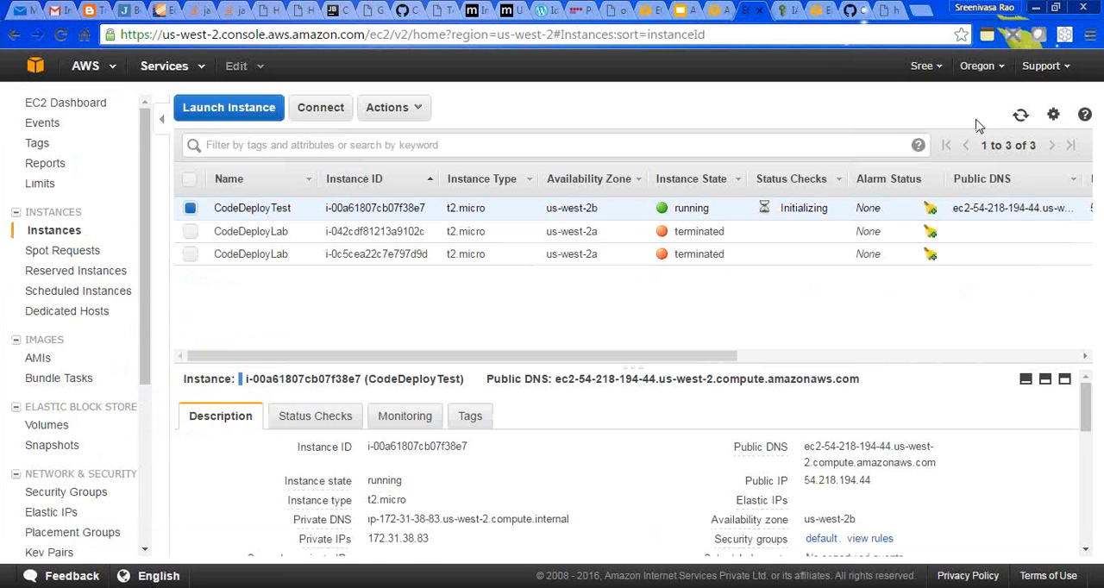
click(1009, 121)
click(1009, 121)
click(1007, 121)
click(1007, 122)
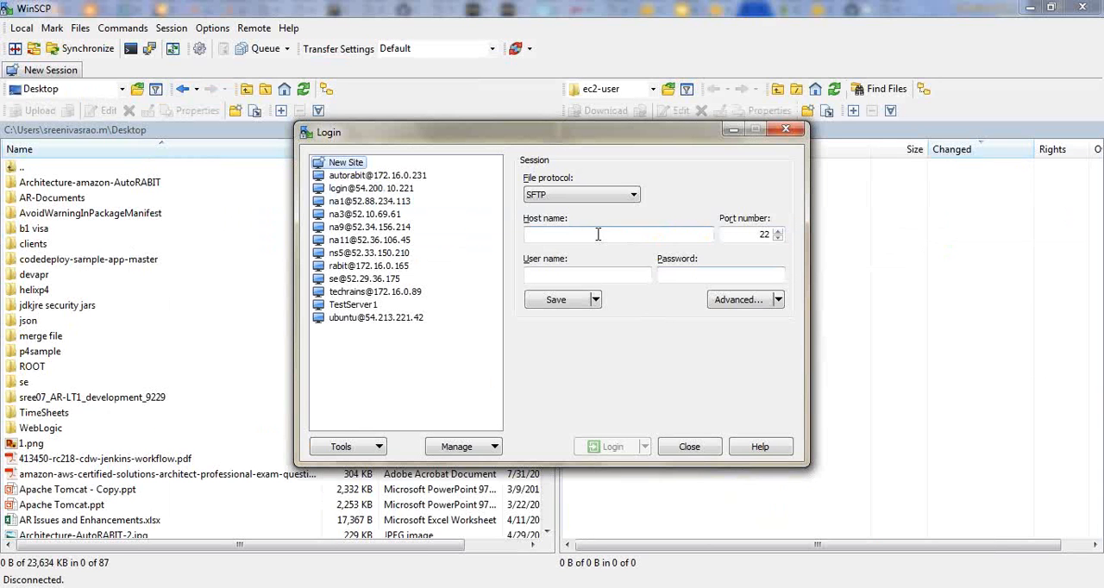
- Set the new WinSCP session's host name to the copied CodeDeployTest public DNS and its user name to ec2-user
click(597, 234)
key(ctrl+v)
click(581, 274)
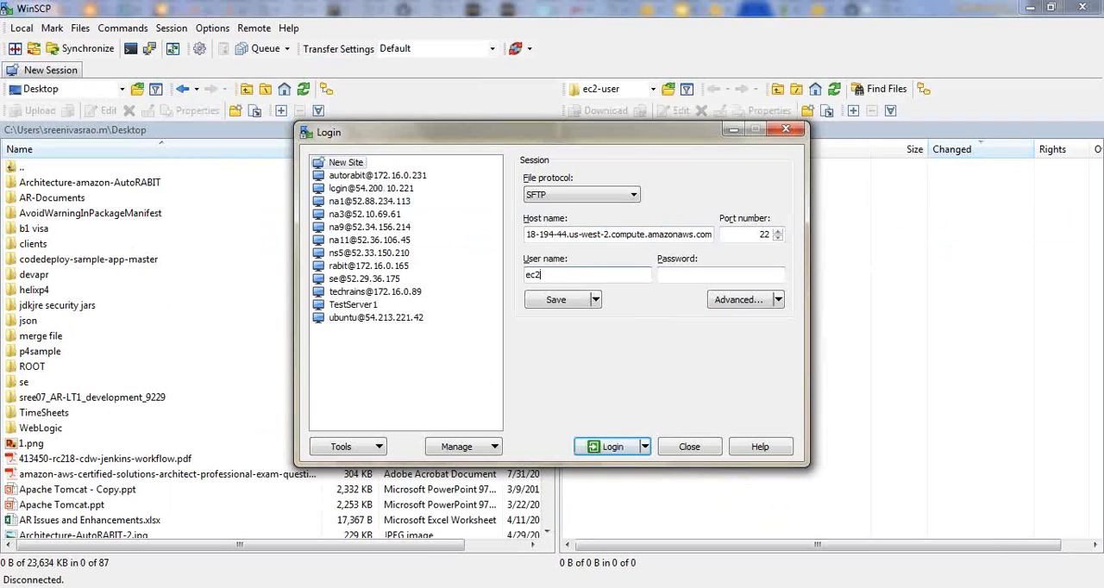
key(Tab)
- Use codedeploy.ppk from Downloads as the session's SSH private key file and log in, accepting the server's host key
click(740, 299)
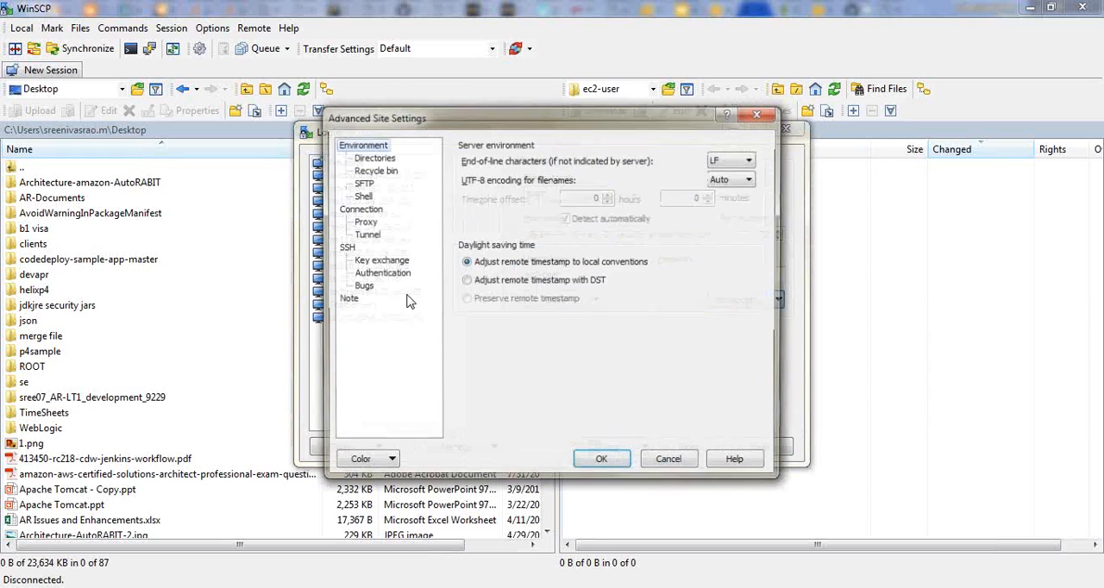
click(384, 274)
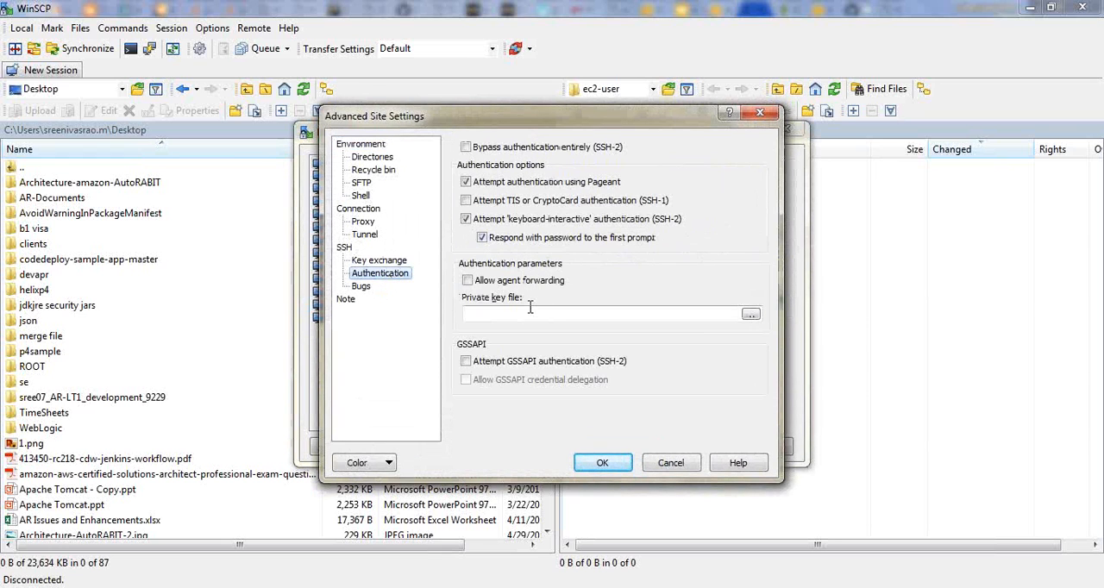
click(749, 315)
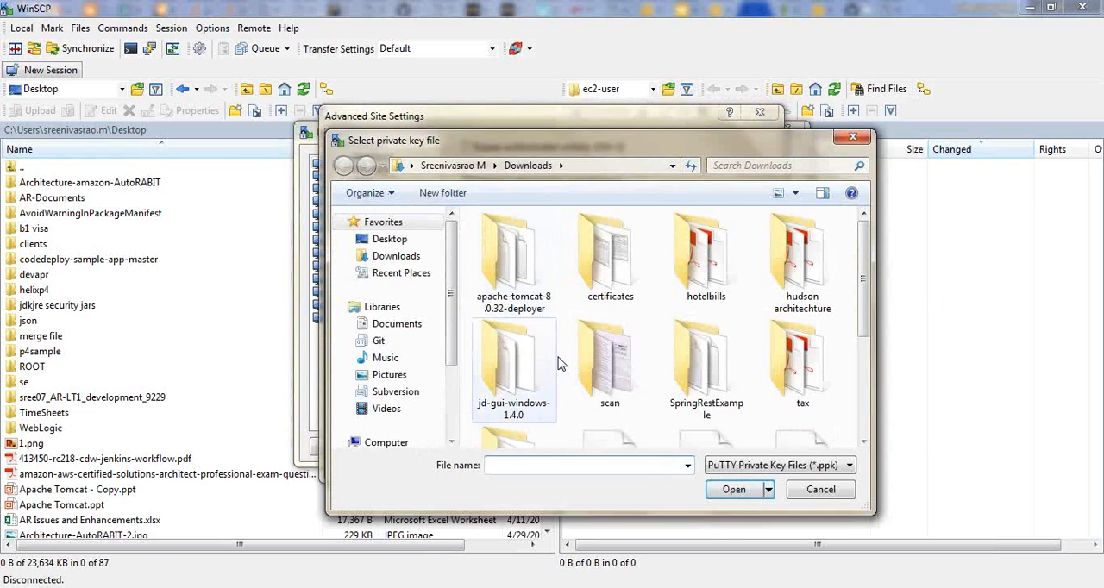
scroll(610, 263, down, 2)
click(611, 267)
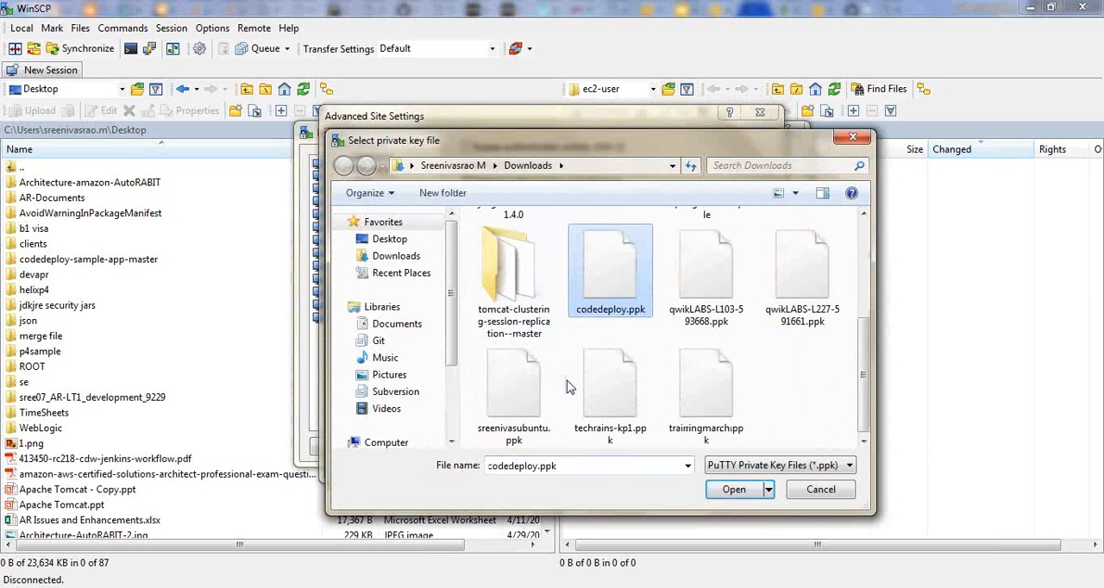
click(728, 490)
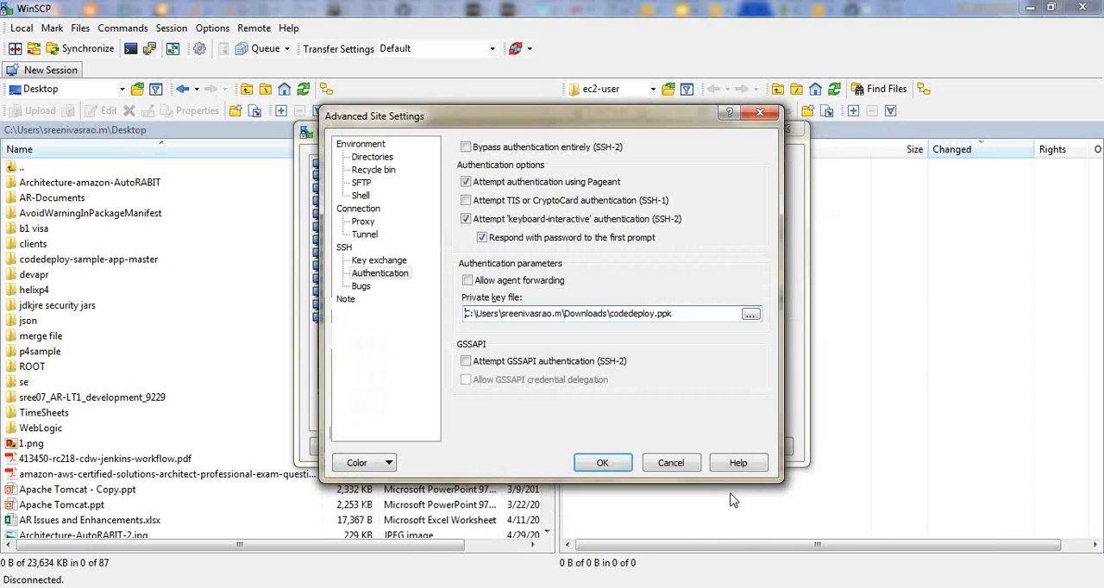
click(603, 463)
click(611, 447)
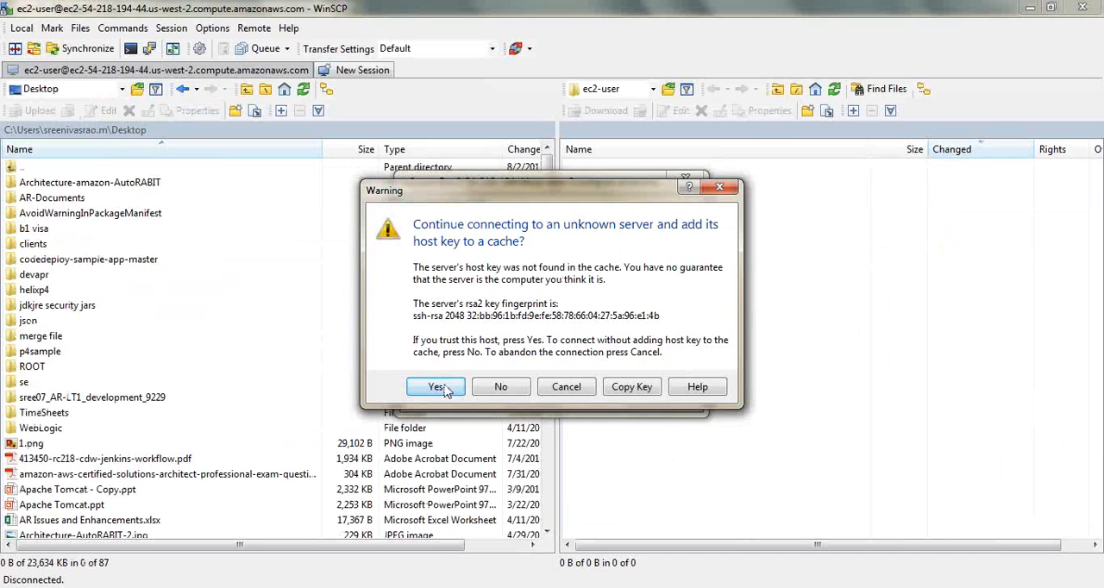
click(439, 388)
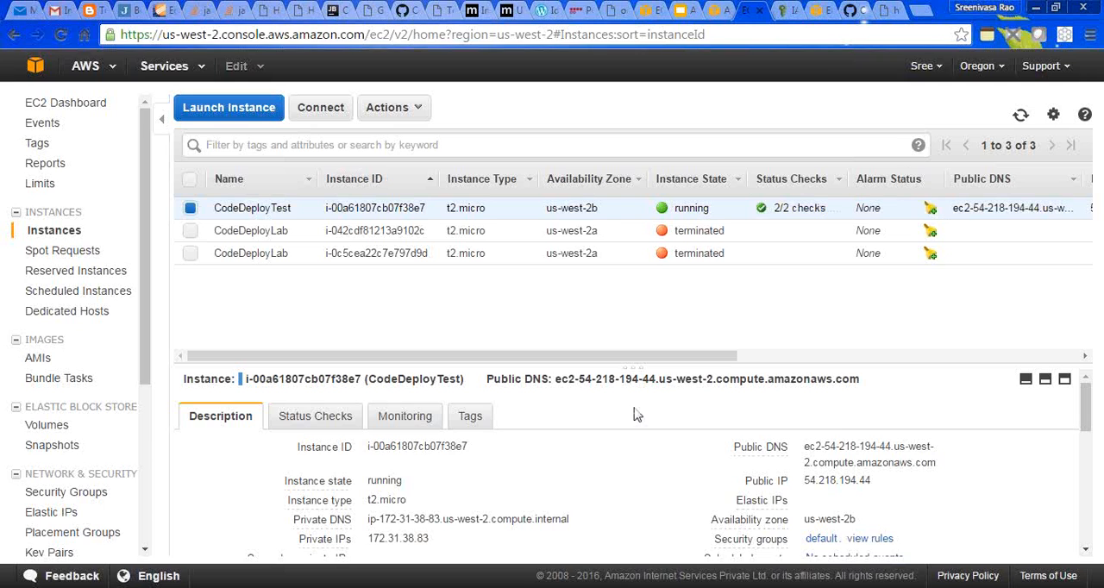
- Refresh the EC2 instances and CodeDeploy deployments lists and reopen the newest SIT deployment to check its progress
click(1021, 114)
click(1021, 115)
click(715, 12)
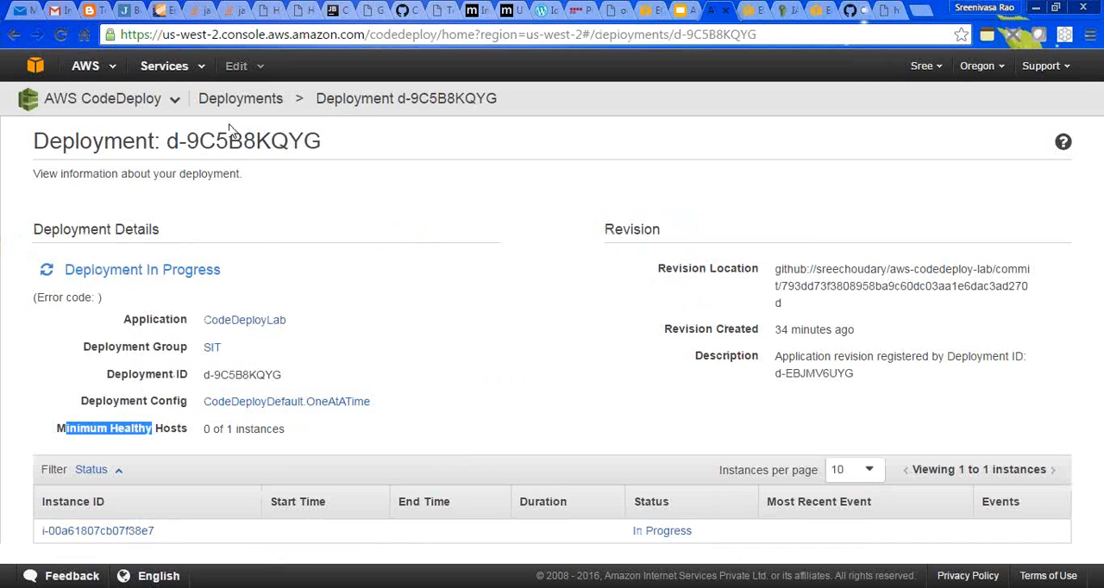
click(250, 104)
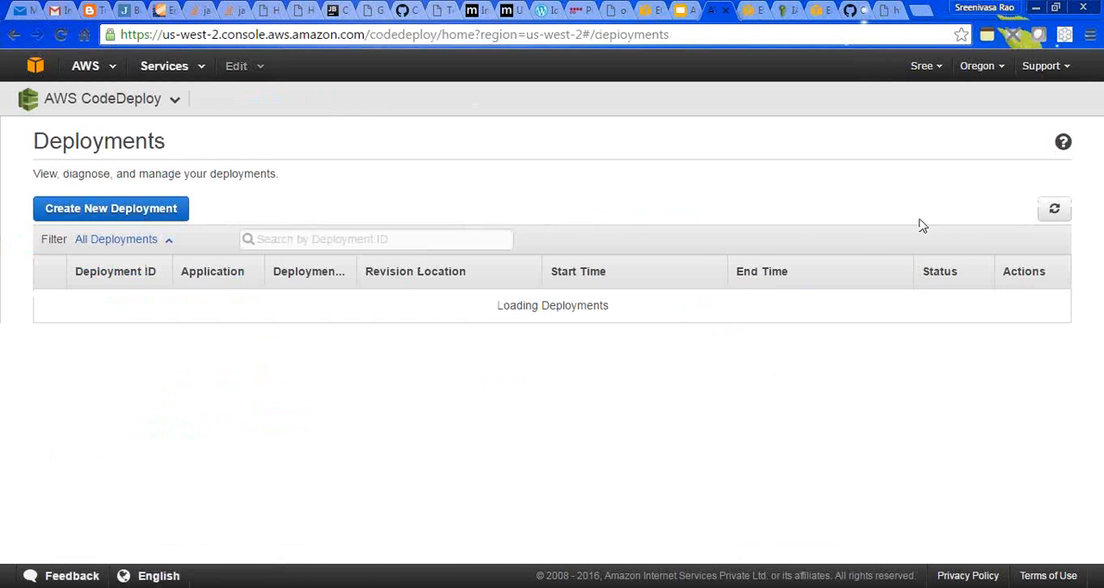
click(1053, 211)
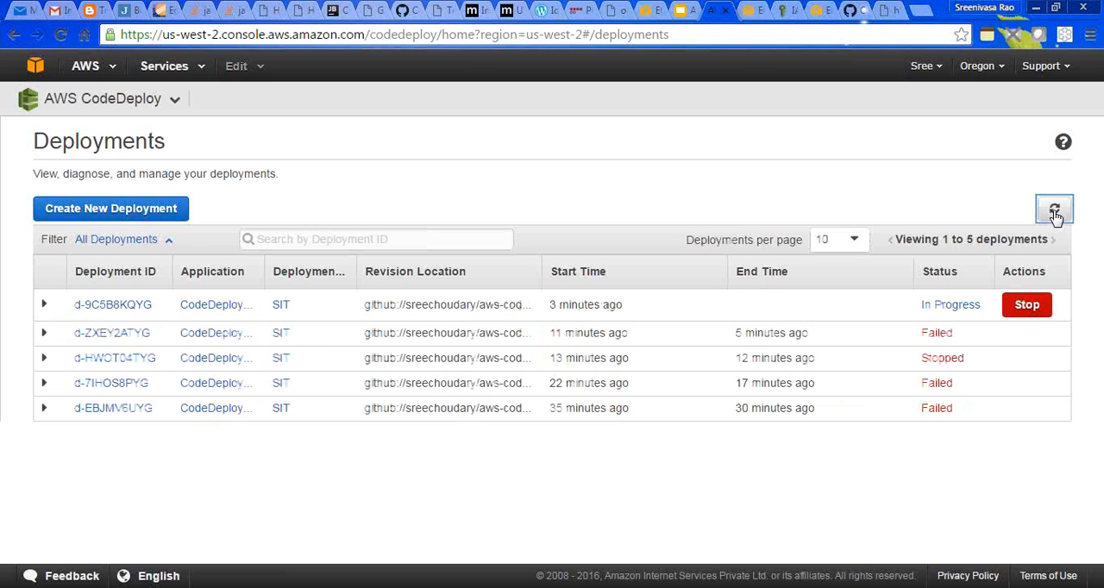
click(1053, 210)
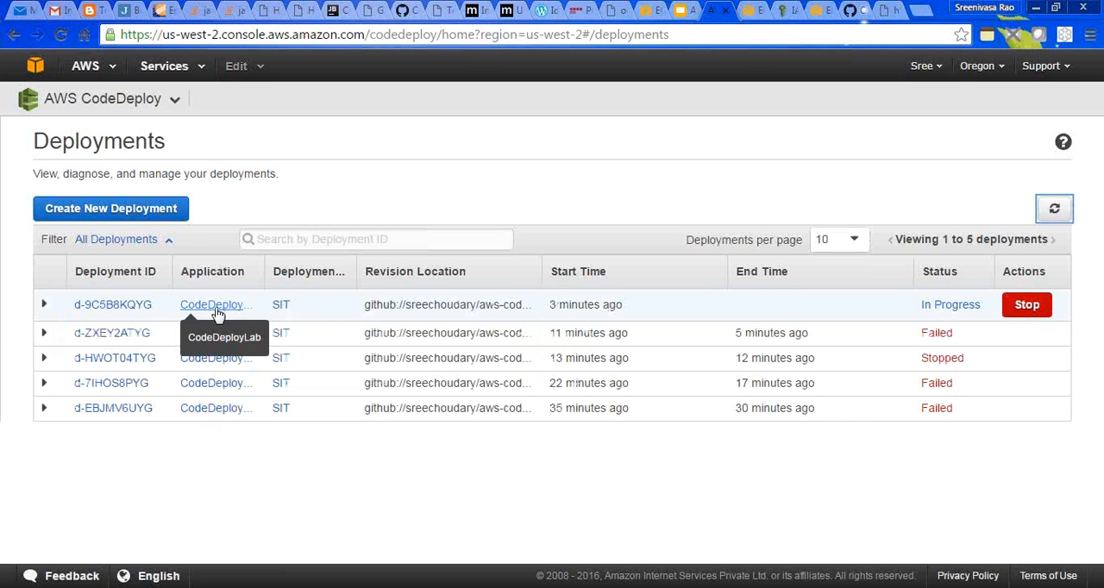
click(119, 306)
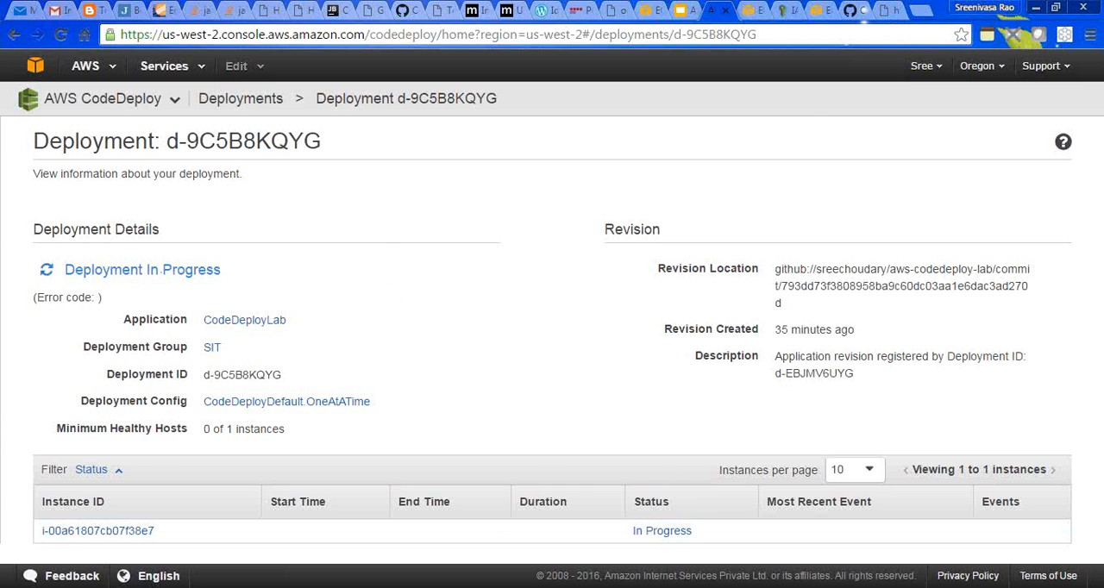
- Switch to WinSCP and refresh the remote /home/ec2-user directory to look for deployed files
click(372, 586)
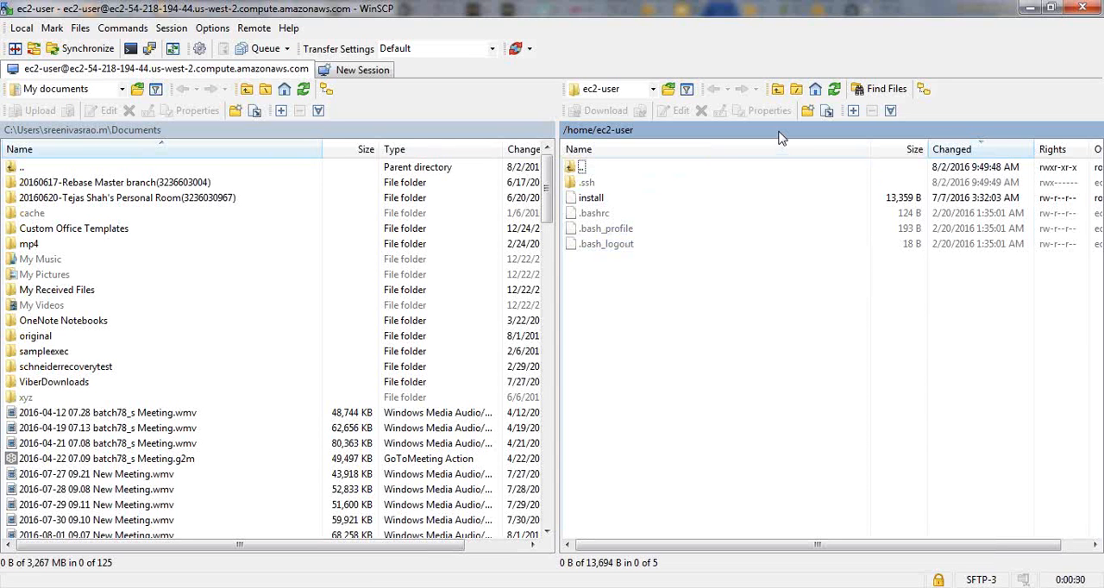
click(837, 83)
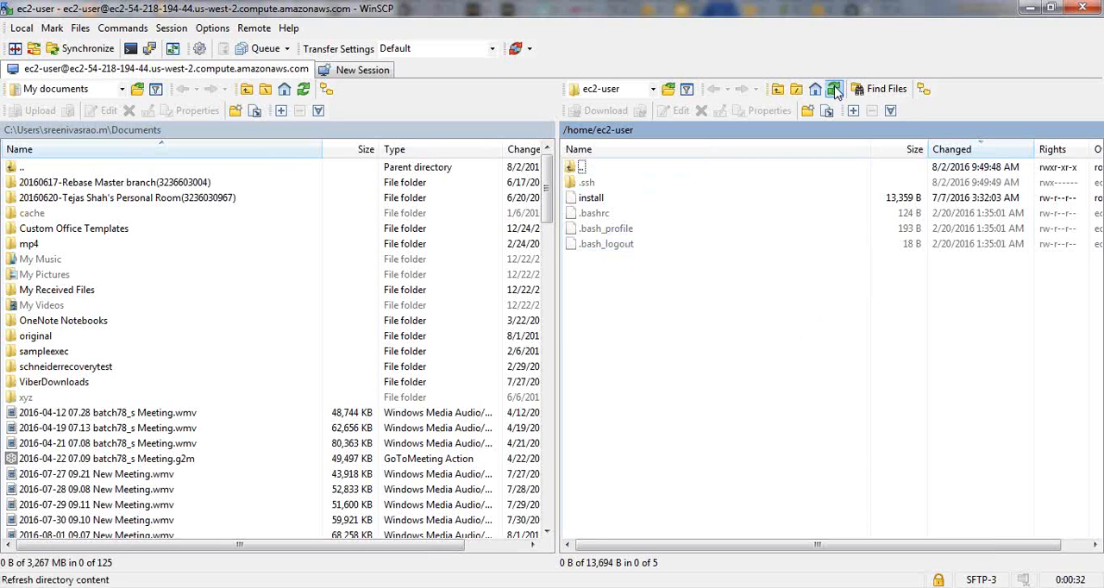
click(594, 200)
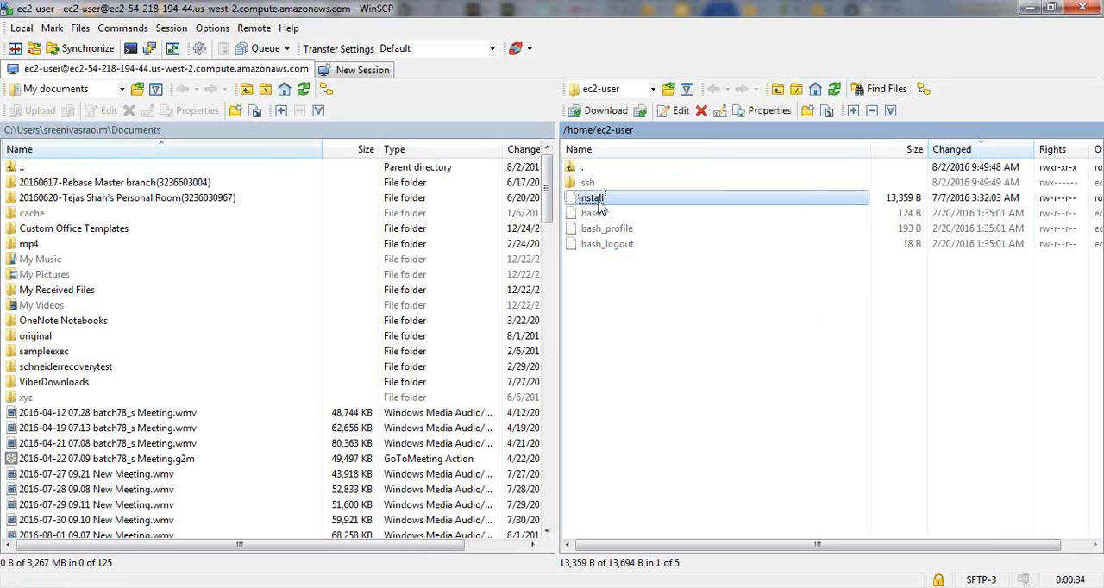
click(836, 90)
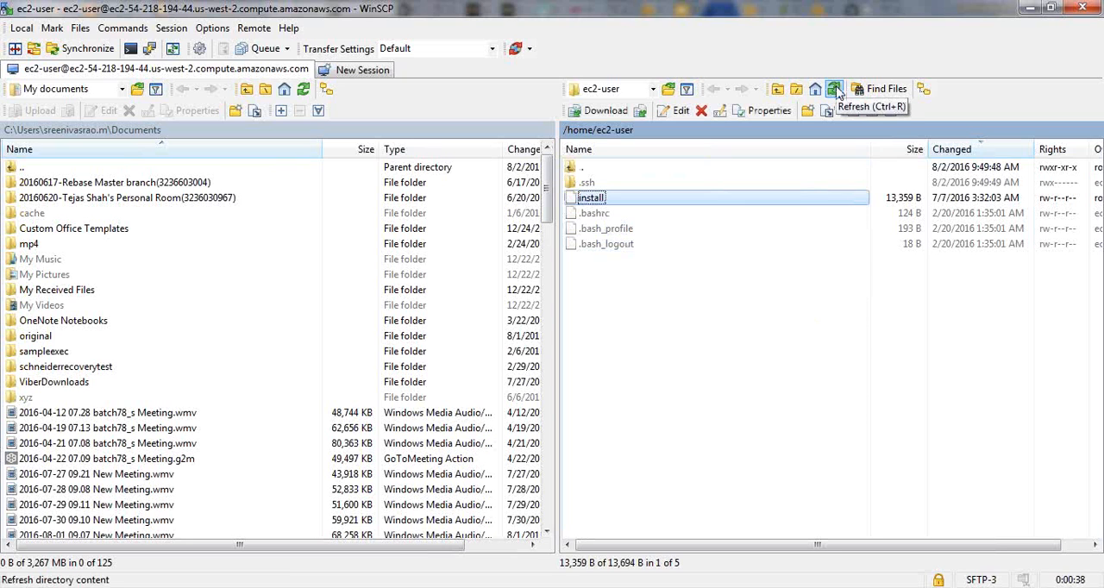
- Return to the CodeDeploy deployments list and refresh it repeatedly to monitor the newest deployment's status
click(380, 587)
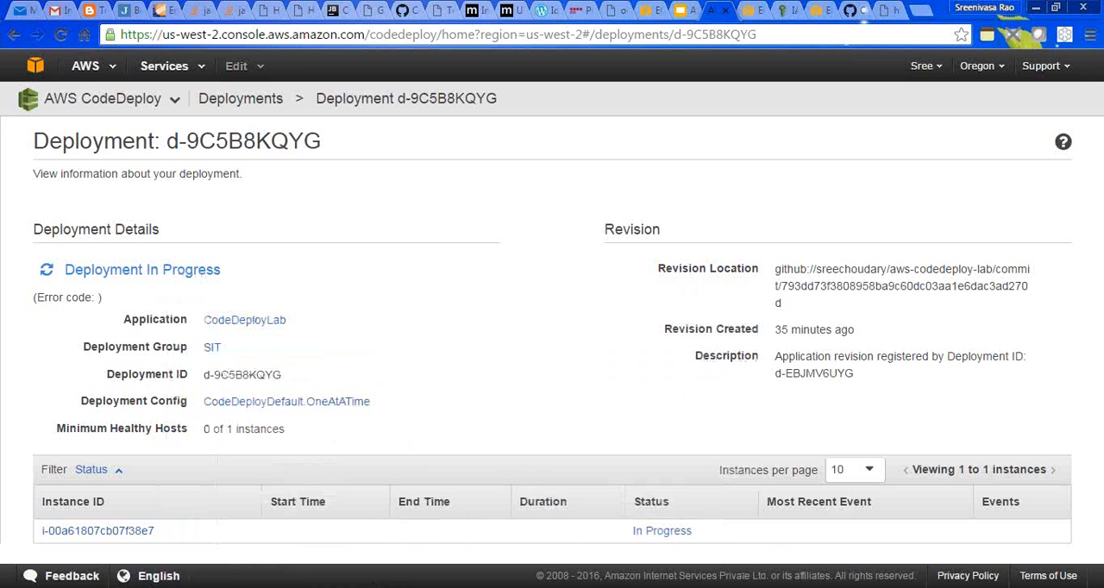
click(278, 101)
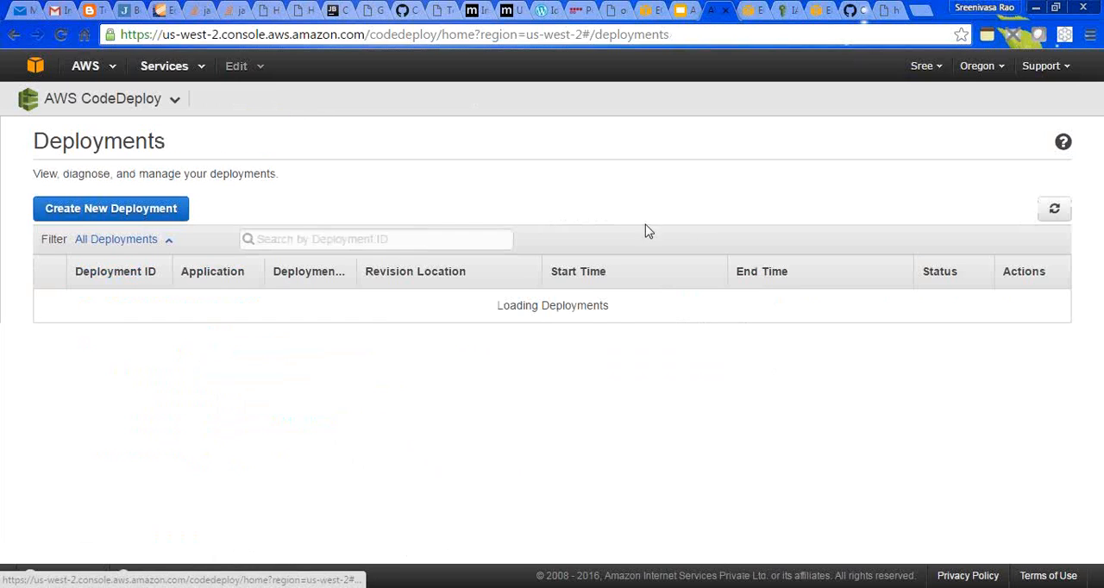
click(1052, 213)
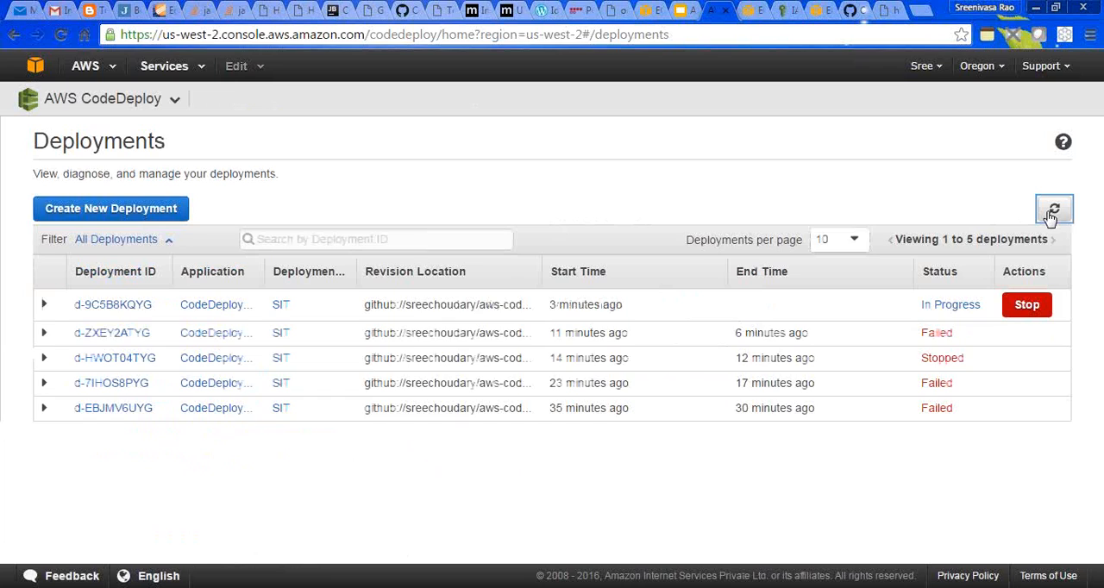
click(1051, 213)
click(1051, 213)
click(1051, 213)
click(1051, 213)
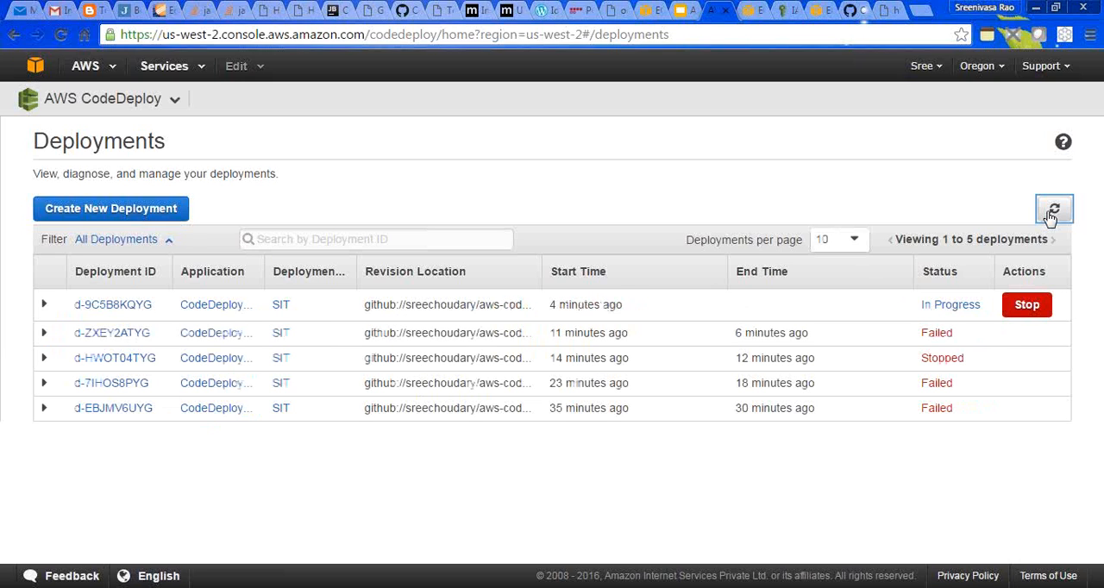
- Recheck the instance states in EC2 and reopen the newest SIT deployment's details in CodeDeploy
click(749, 10)
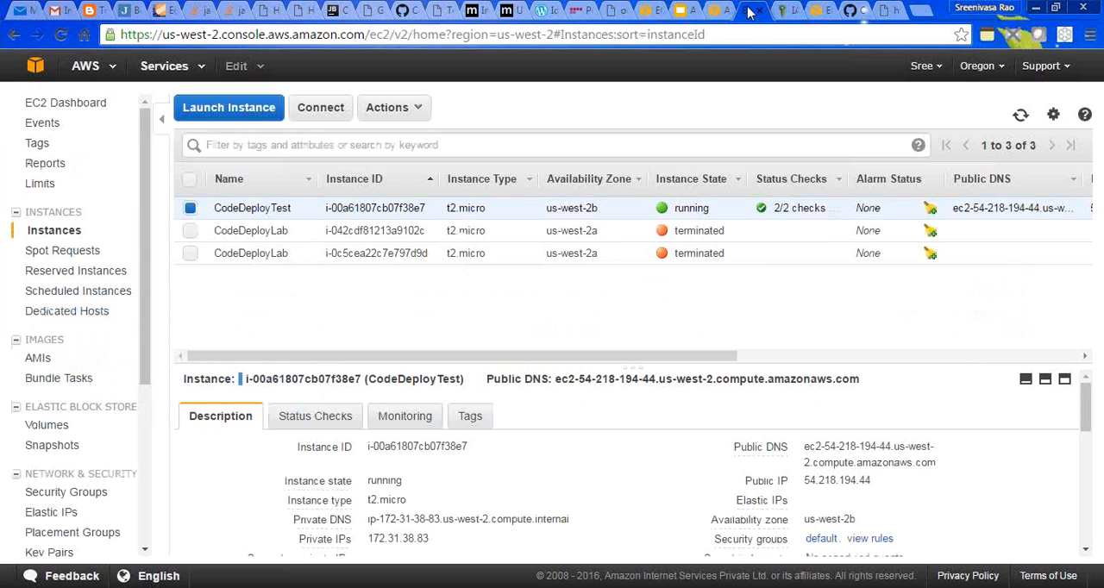
click(1021, 115)
click(709, 12)
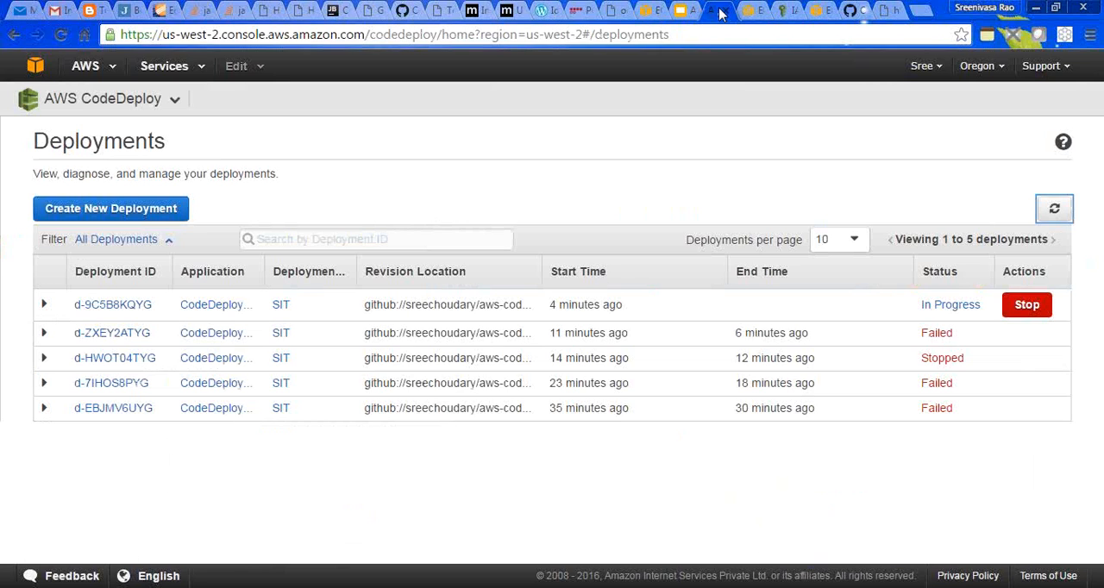
click(125, 308)
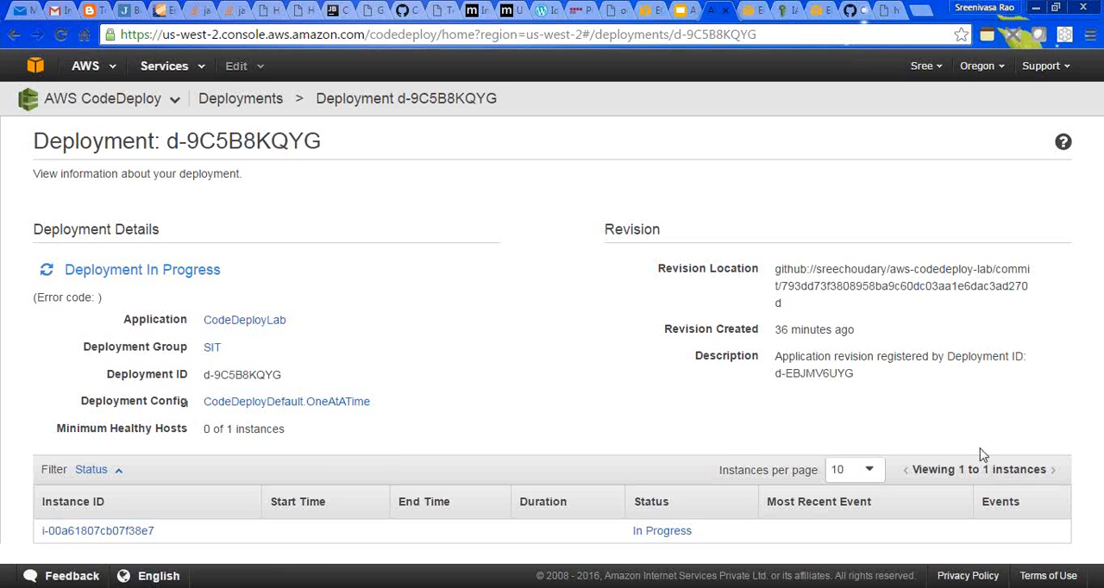
- Open the target instance from the deployment details and examine its description and status checks
click(128, 531)
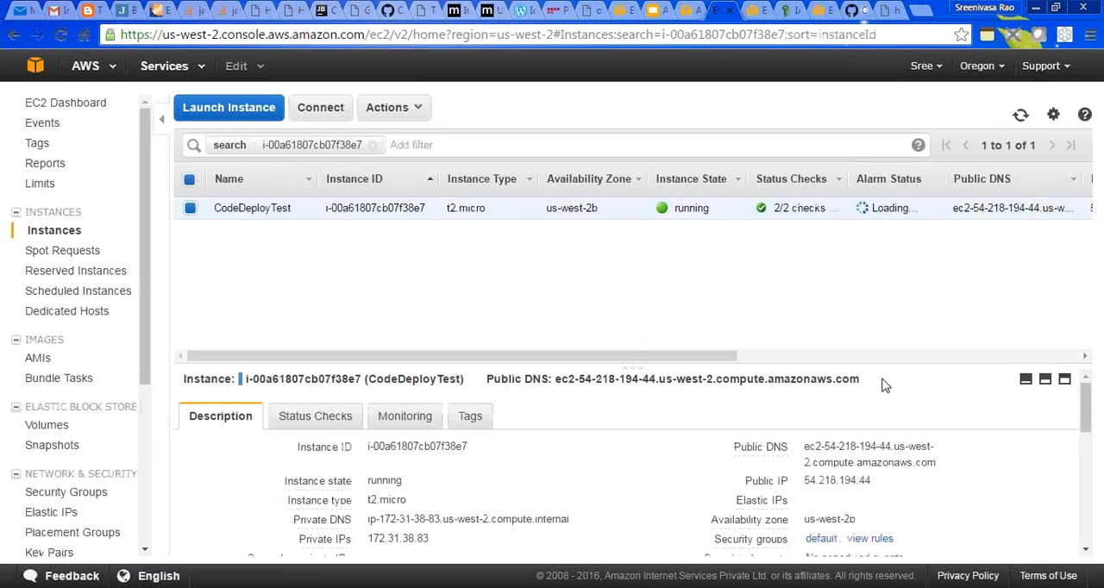
drag(1084, 391, 1085, 545)
drag(1085, 488, 1085, 383)
click(279, 418)
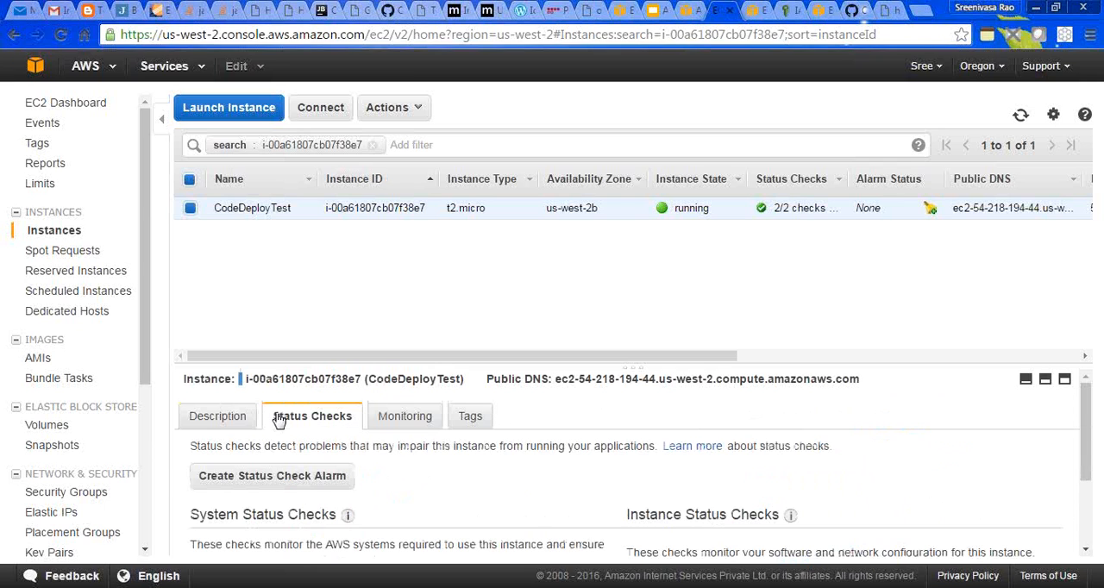
- Examine the CodeDeployTest instance's system and instance status checks and its CloudWatch monitoring graphs
drag(1088, 437, 1088, 493)
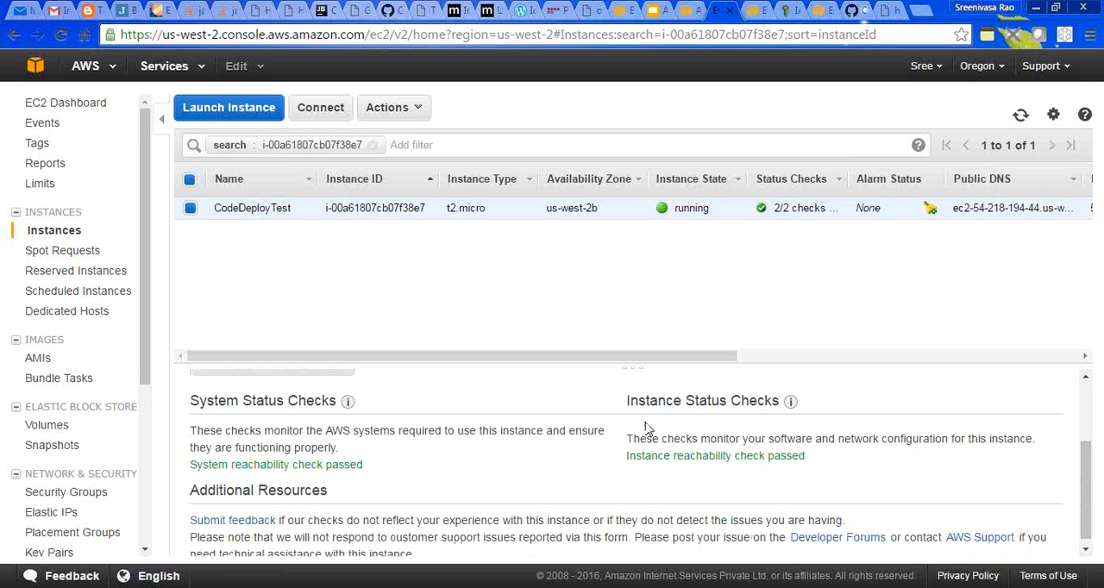
drag(631, 439, 837, 451)
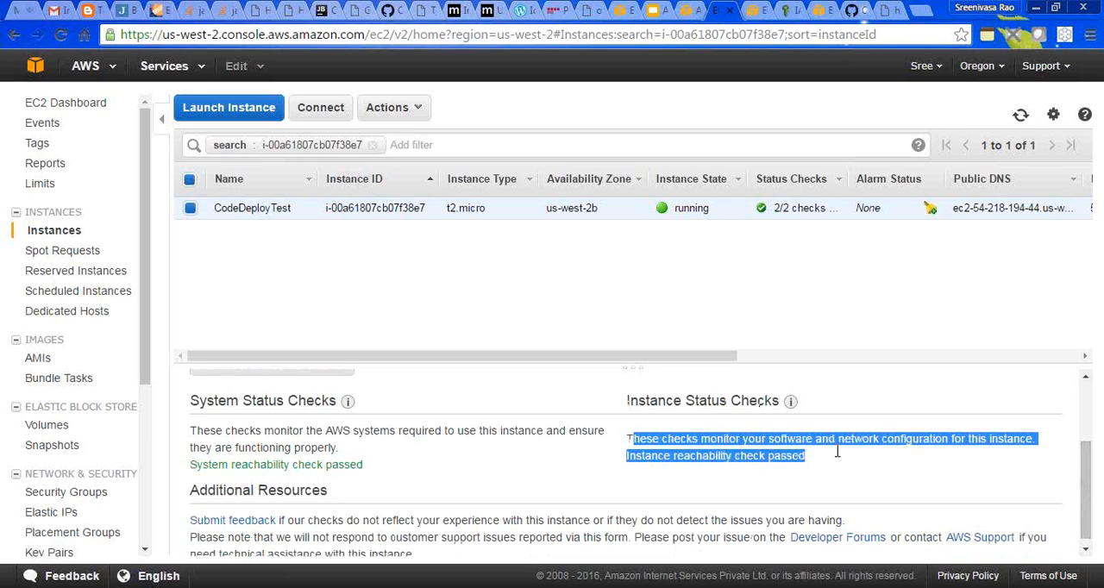
click(837, 485)
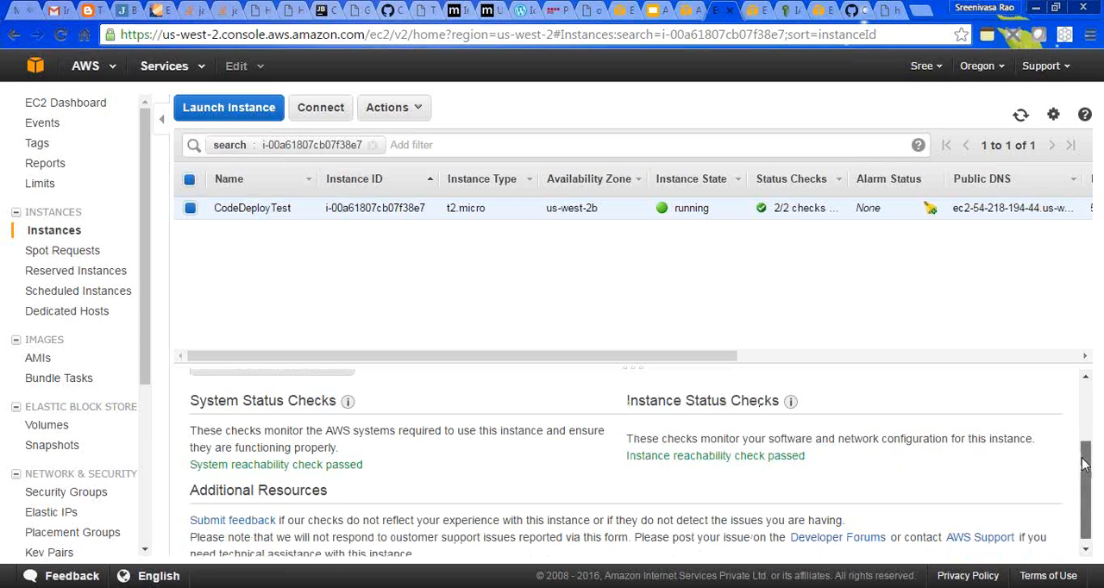
scroll(1085, 464, up, 3)
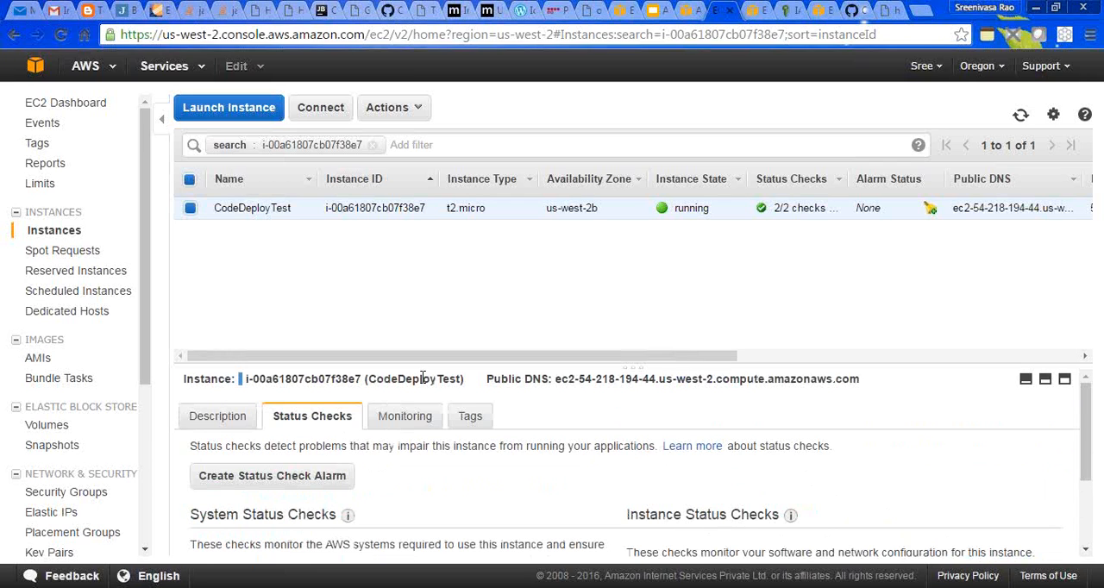
click(417, 418)
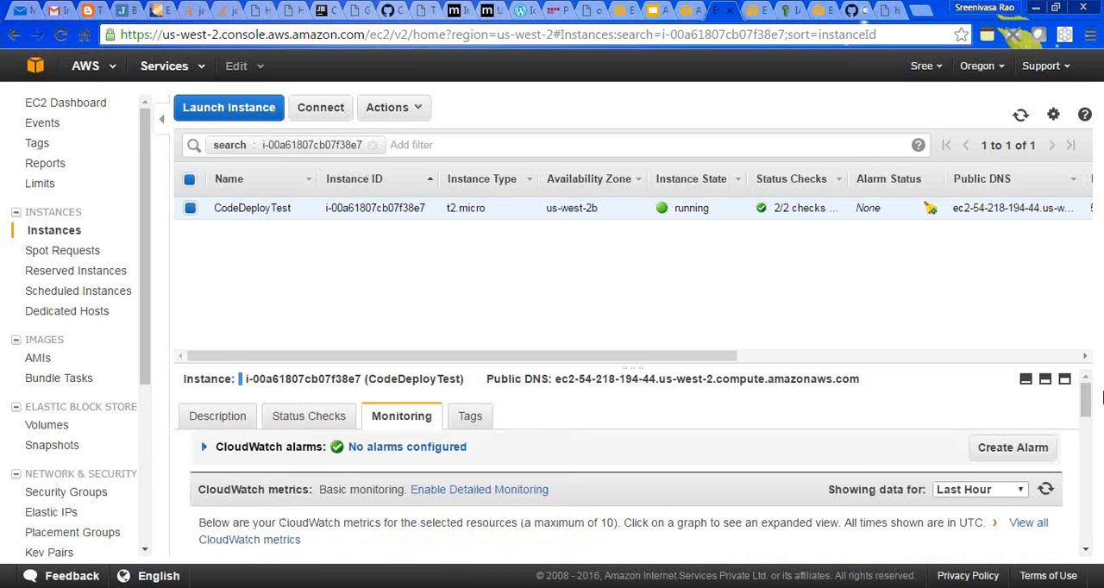
drag(1085, 404, 1100, 552)
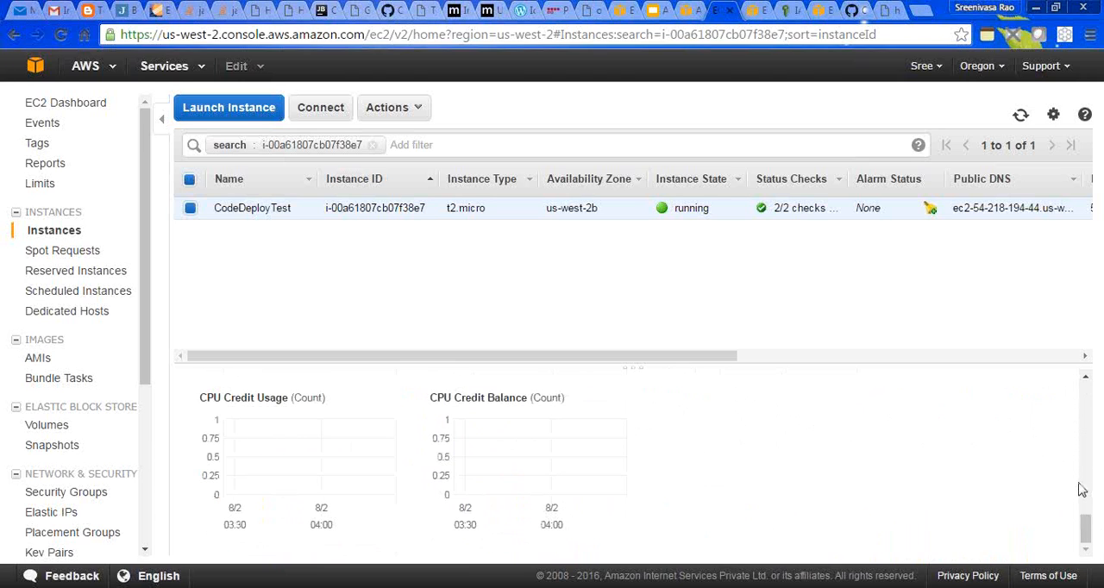
drag(1084, 485, 1082, 381)
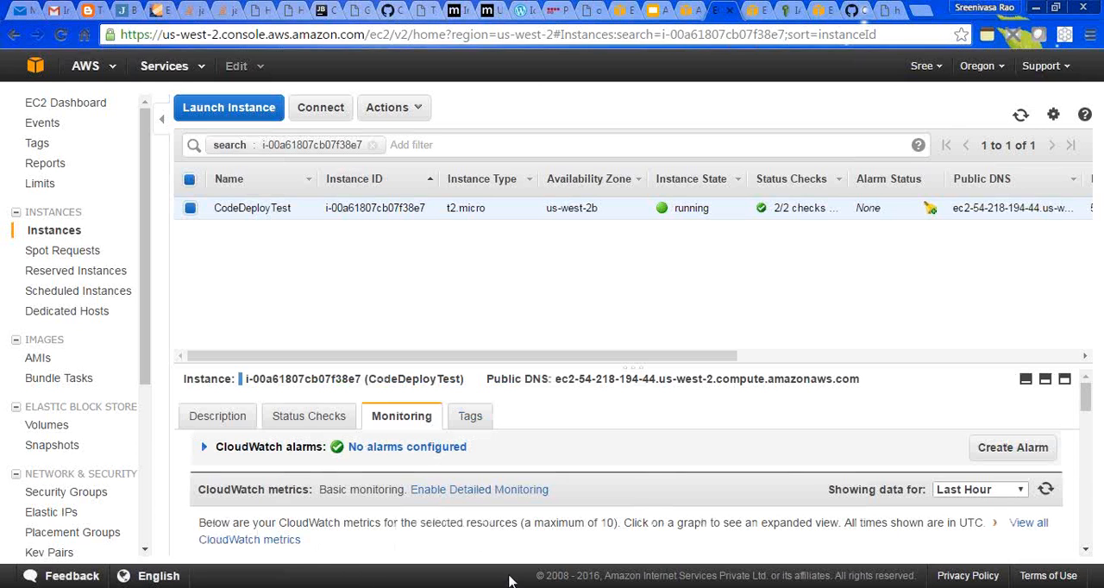
- Switch to WinSCP, open a PuTTY session to the CodeDeployTest instance and accept the server's host key into the cache
key(alt+Tab)
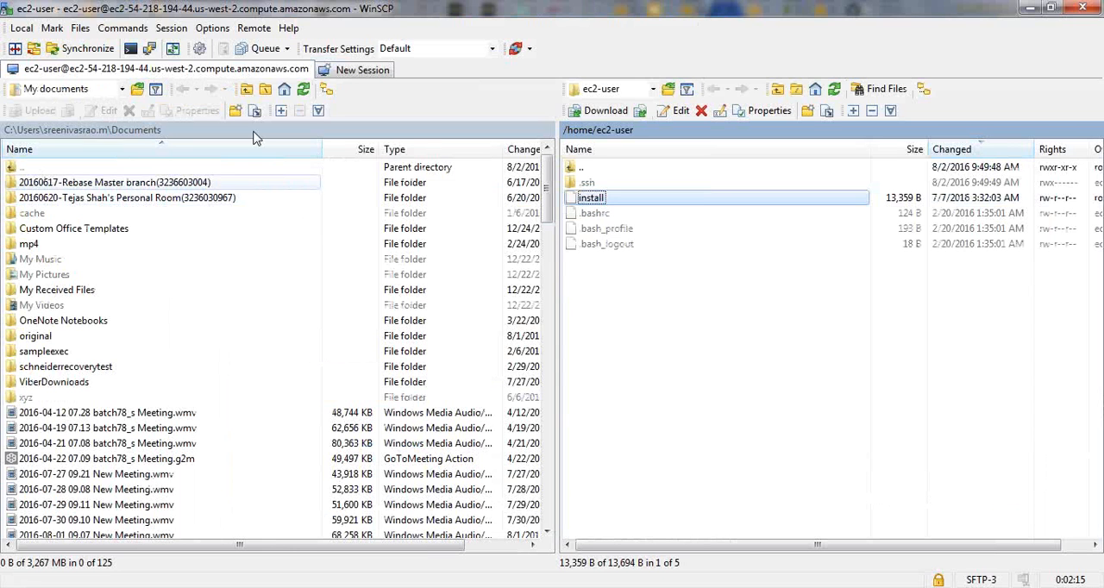
click(149, 50)
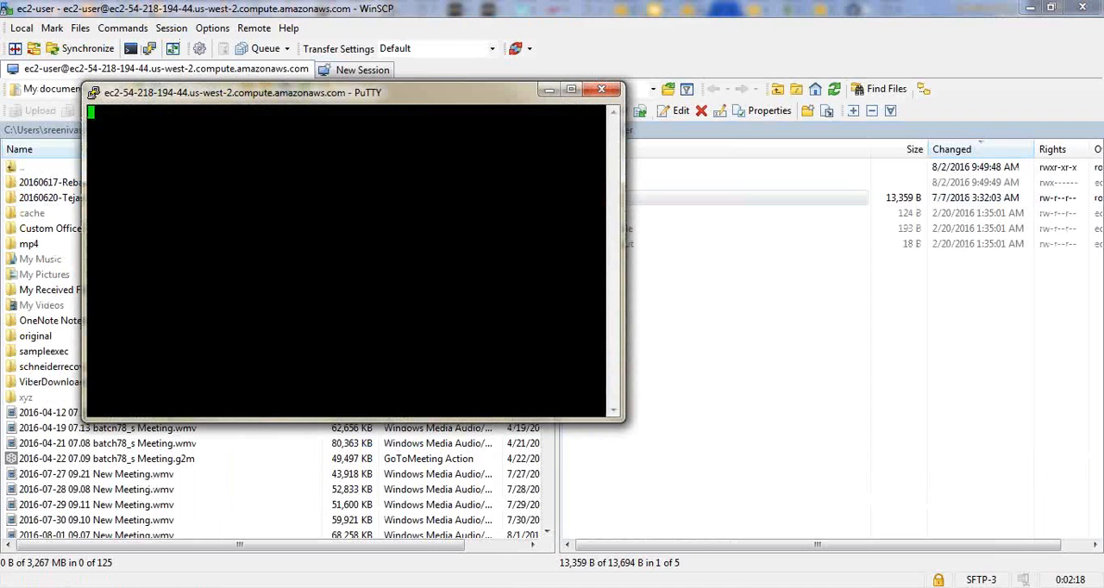
key(alt+Tab)
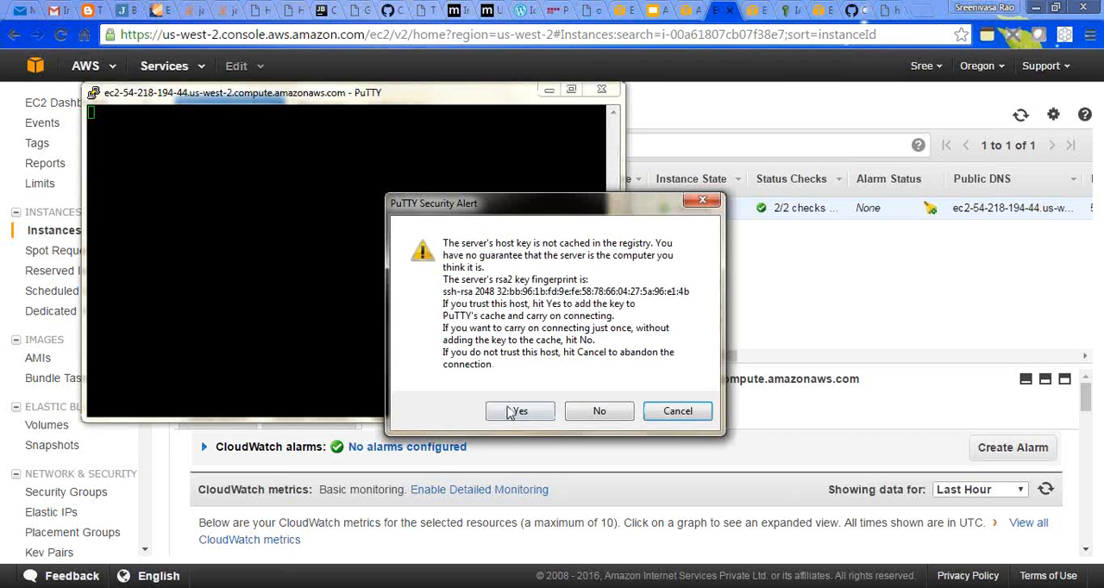
click(508, 410)
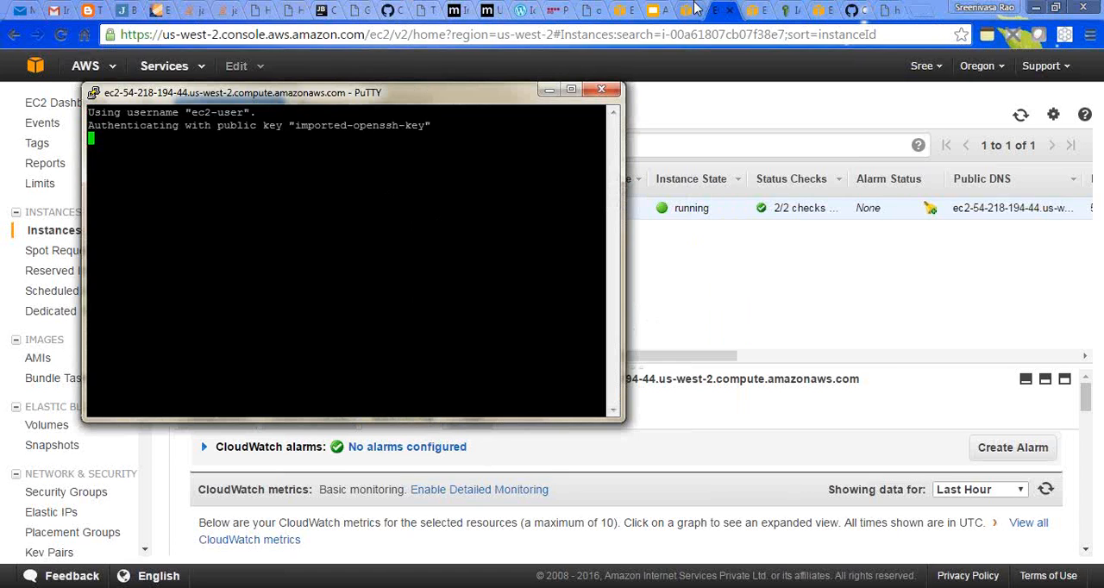
- Return to the browser and close the extra EC2 page for the target instance, leaving the newest deployment's details open
click(687, 13)
click(687, 12)
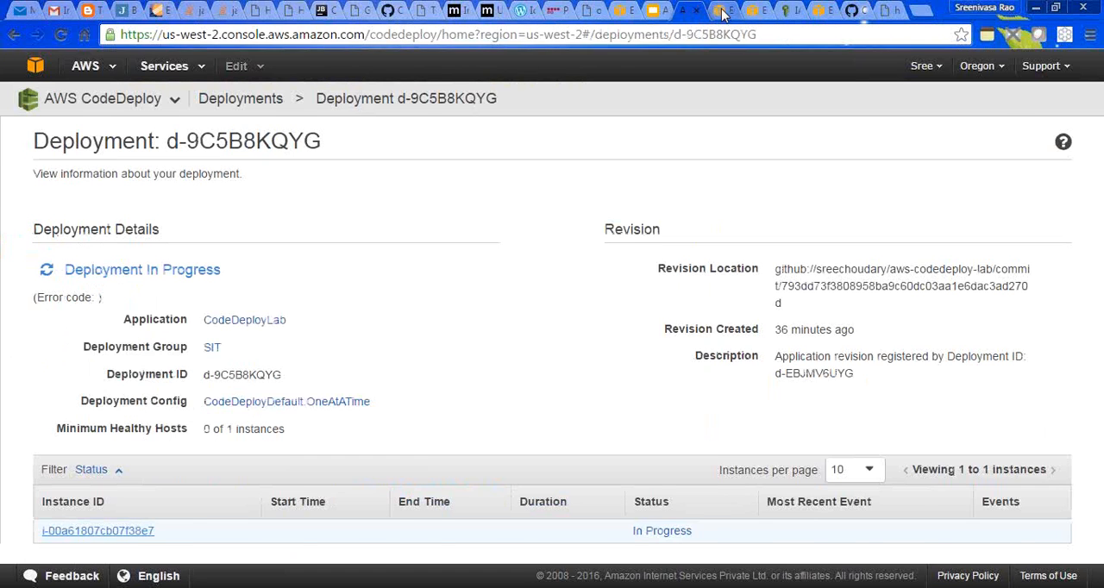
click(723, 12)
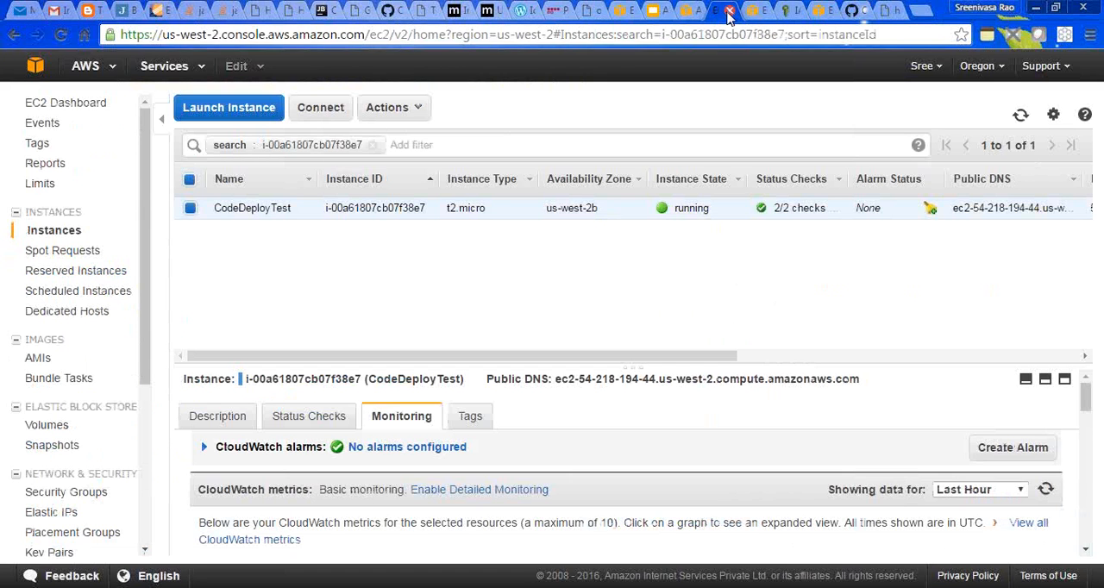
click(729, 12)
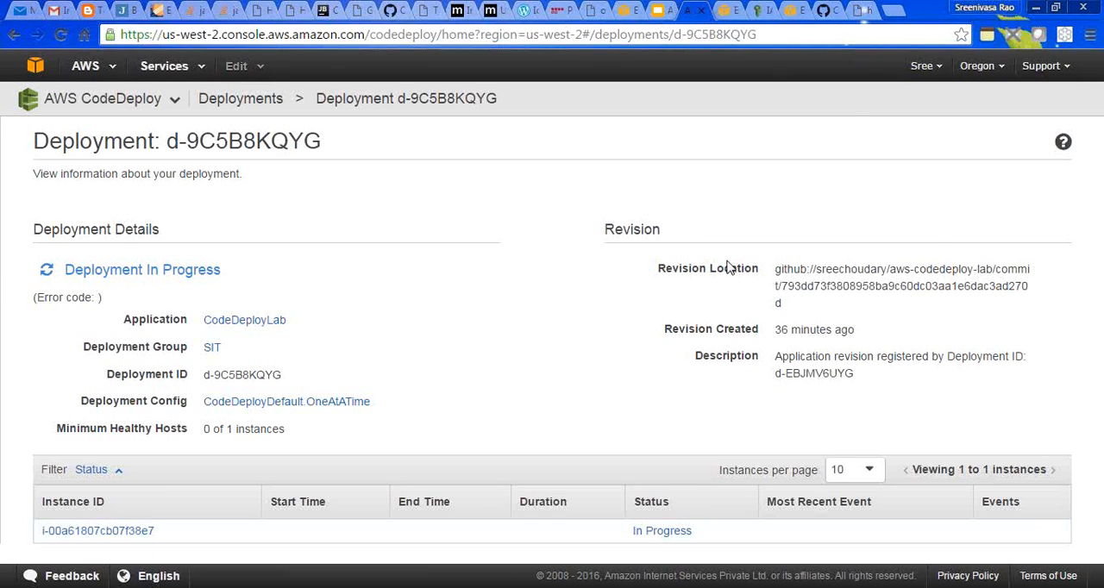
- Refresh the CodeDeploy deployments list and recheck the newest SIT deployment's details to monitor its progress
click(246, 101)
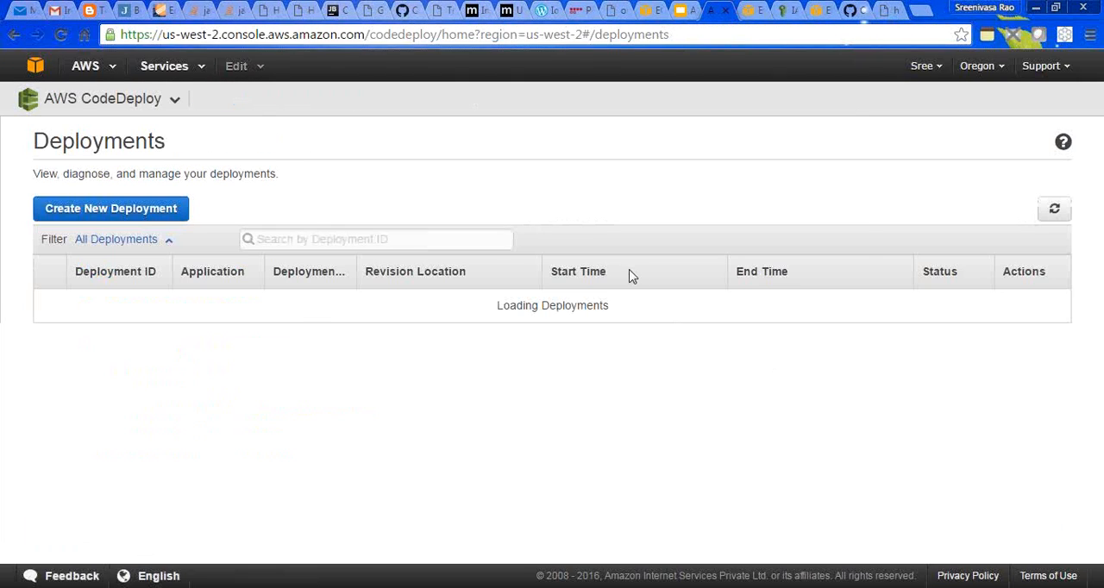
click(1054, 211)
click(1054, 212)
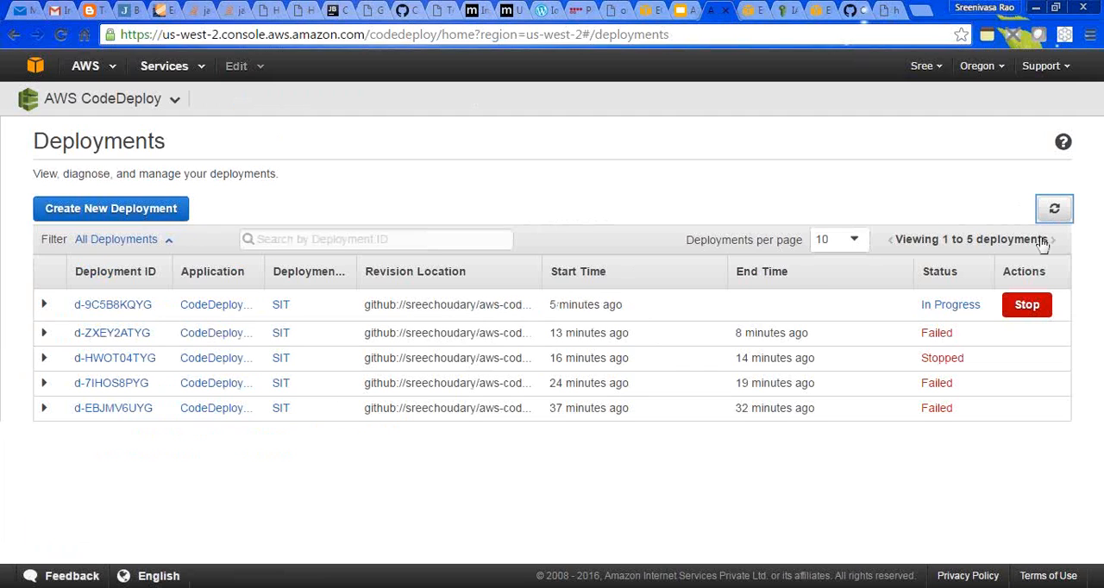
click(1054, 212)
click(105, 307)
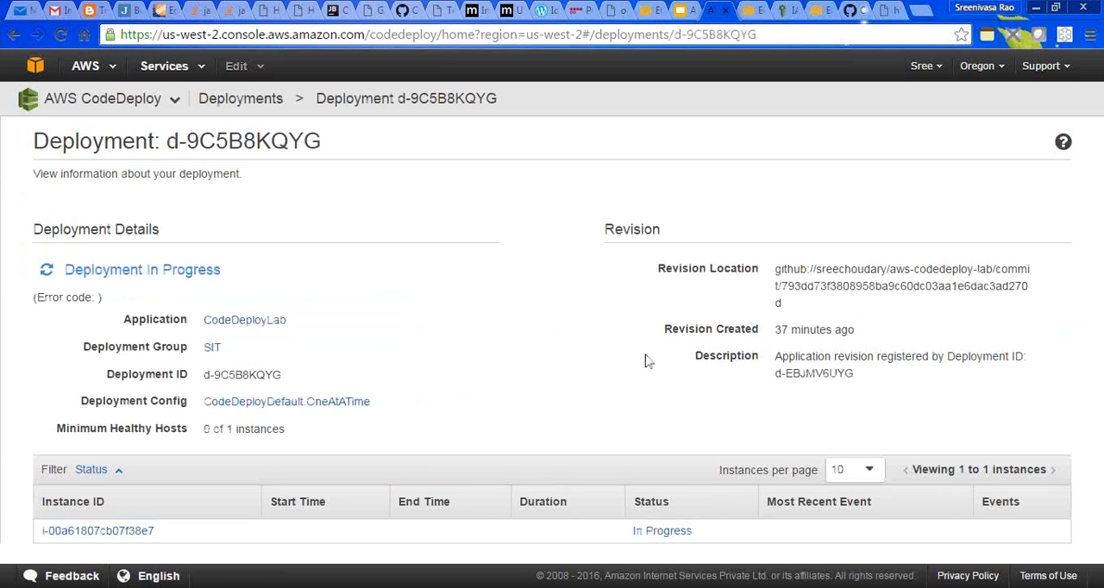
click(266, 98)
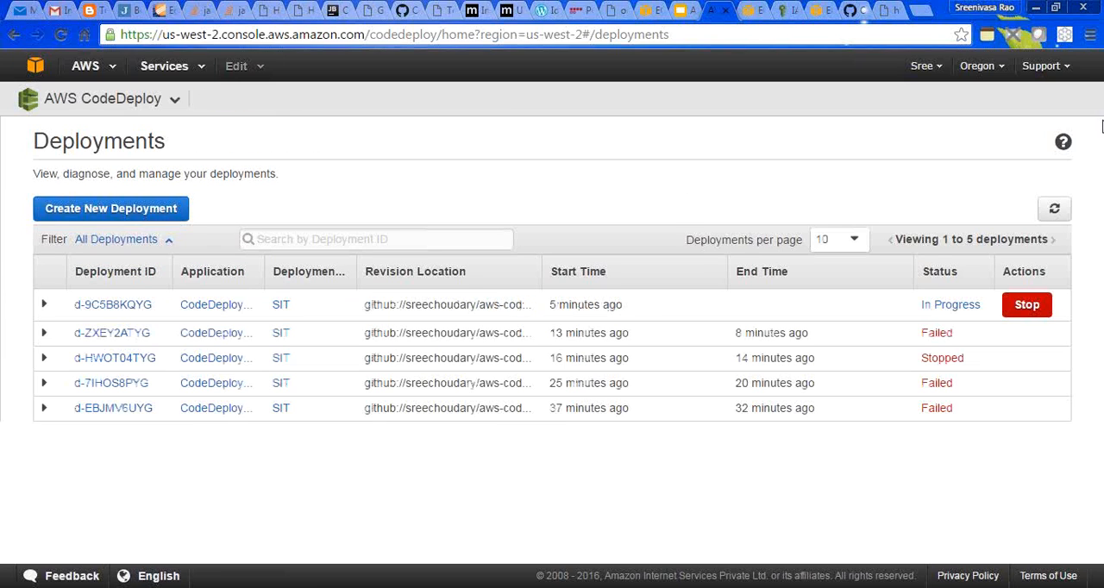
click(1054, 209)
- Switch to the PuTTY terminal, clear it and check the web server with "service httpd status"
key(alt+Tab)
text(clear)
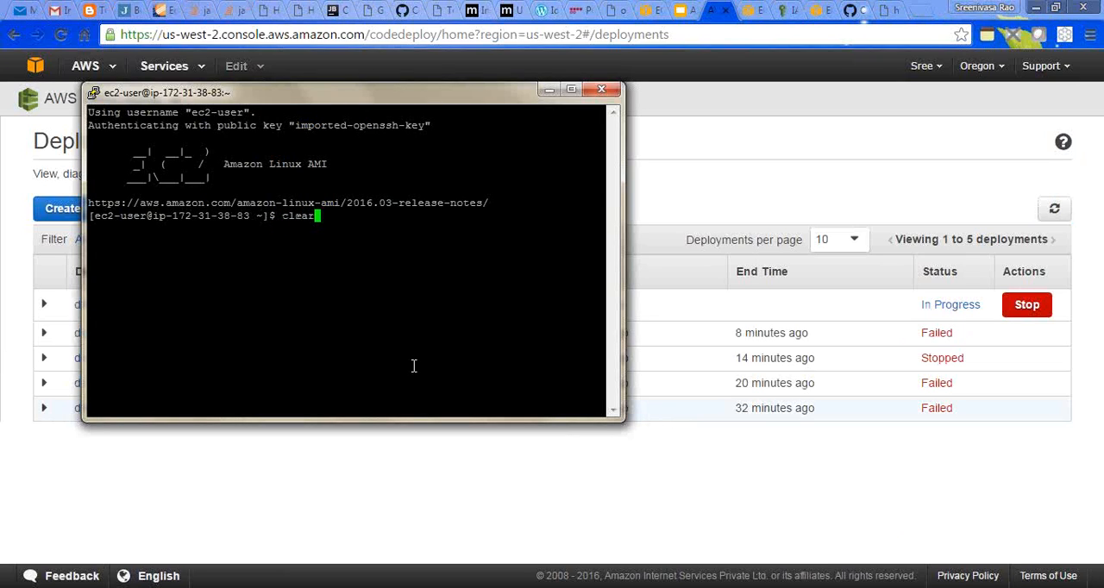
key(Return)
text(service s)
key(BackSpace)
text(h)
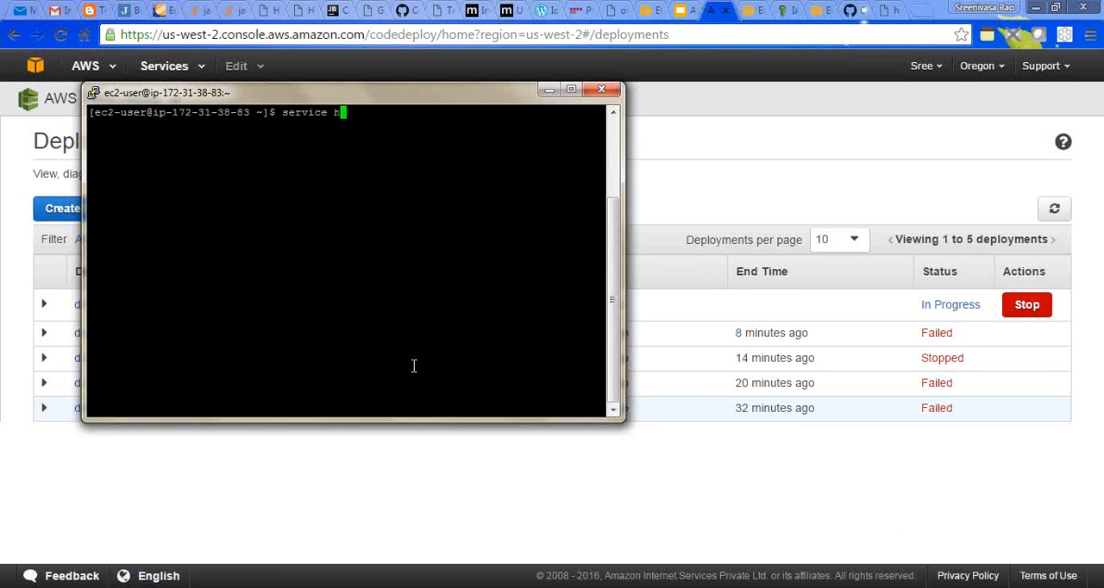
text(ttpd status)
key(Return)
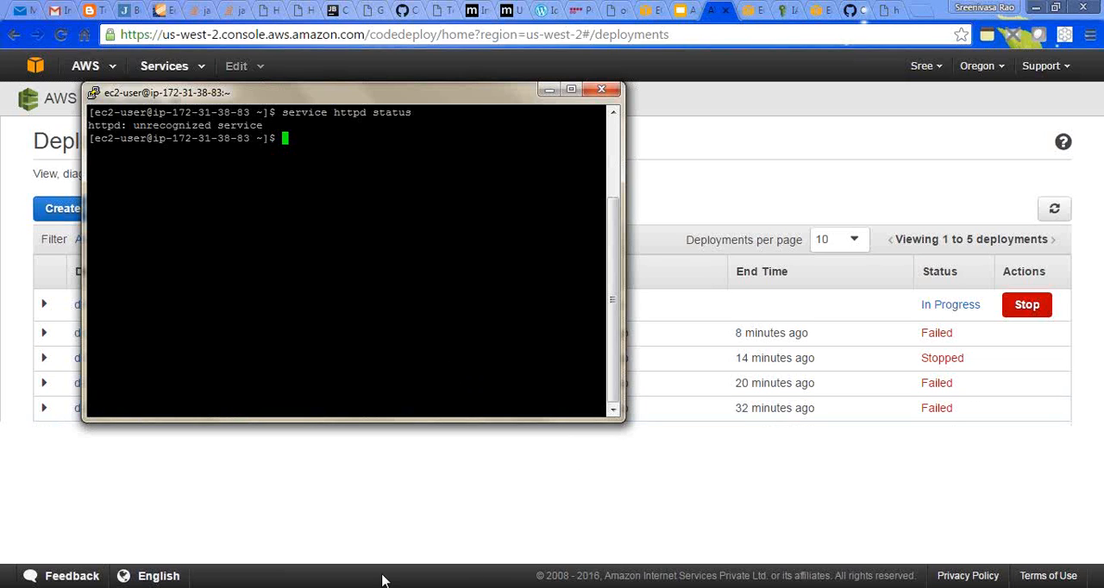
- Switch to WinSCP and upload the codedeploy script from the local Desktop to the remote /home/ec2-user directory
key(alt+Tab)
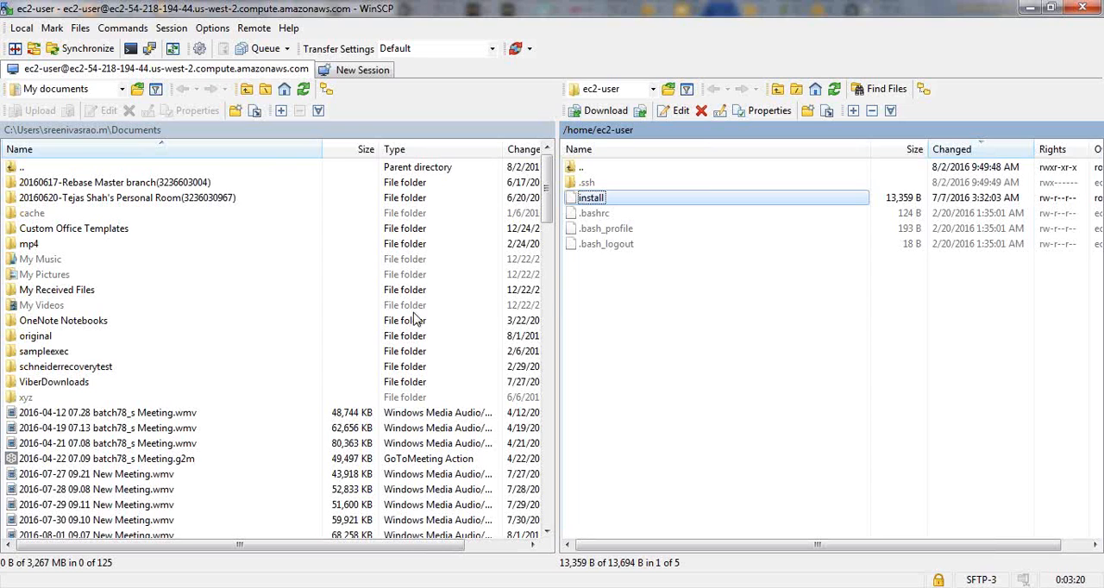
click(122, 89)
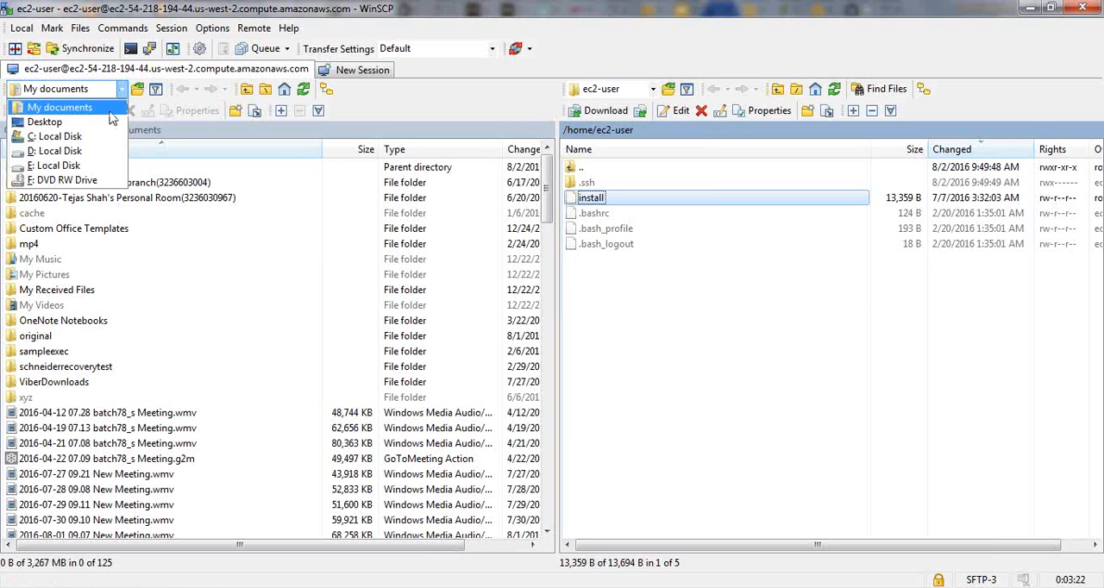
click(51, 122)
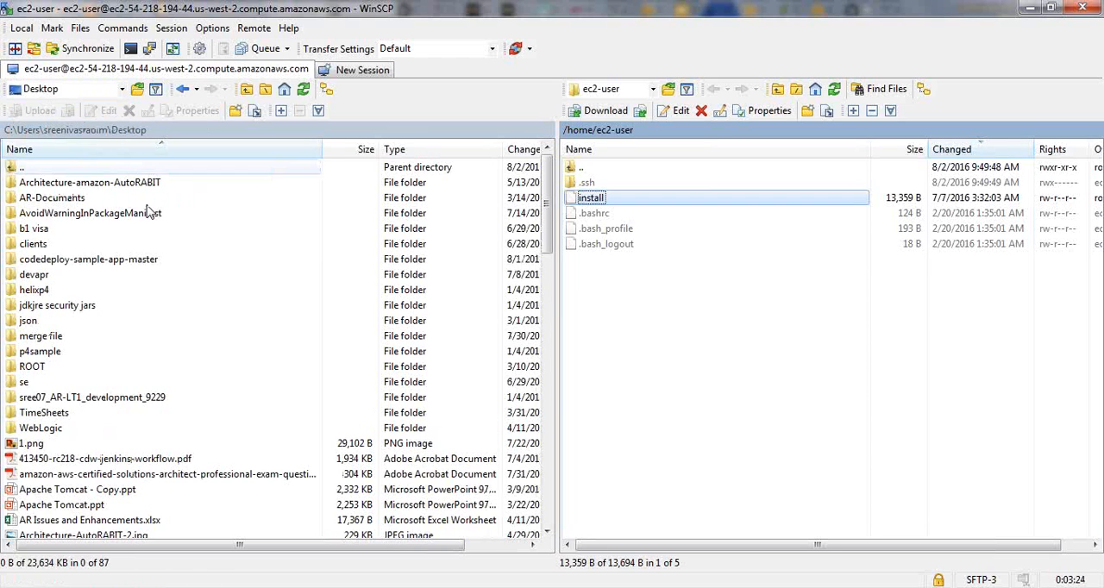
click(84, 480)
text(co)
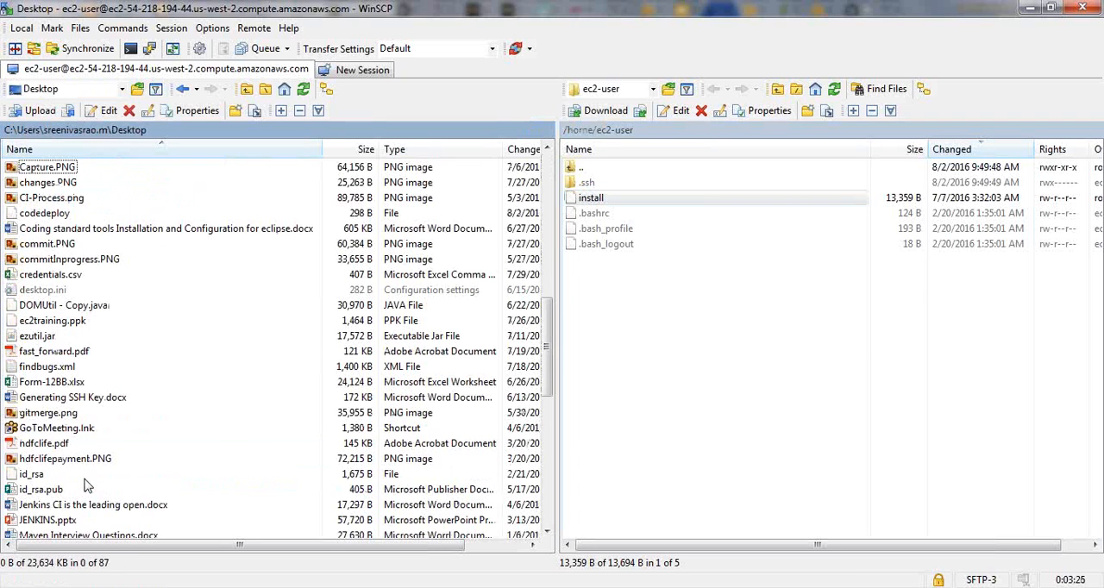
click(52, 213)
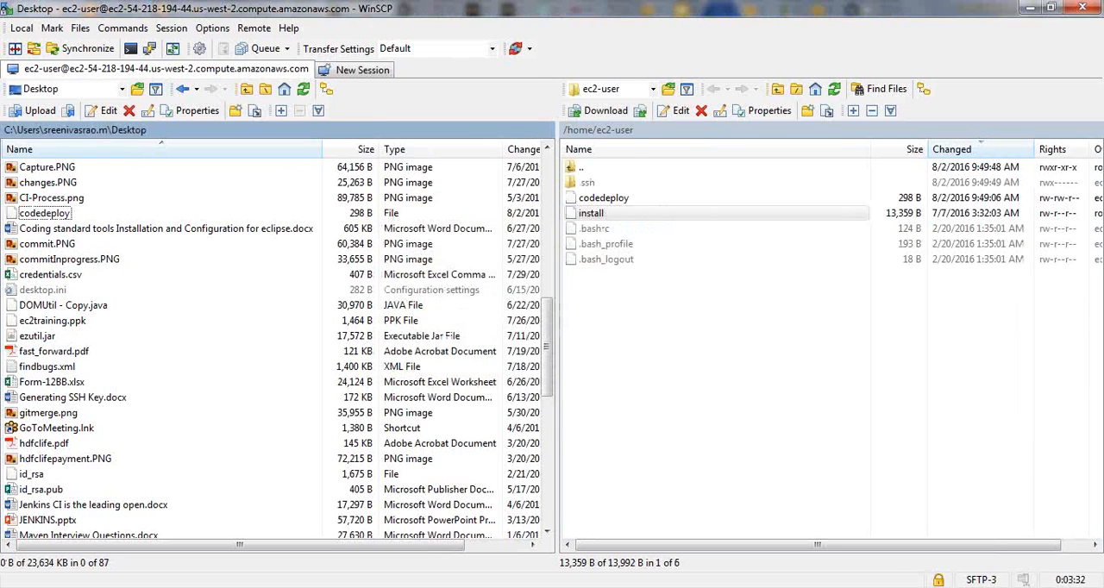
- Switch to the PuTTY terminal and make the script executable with "sudo chmod u+x codedeploy"
key(alt+Tab)
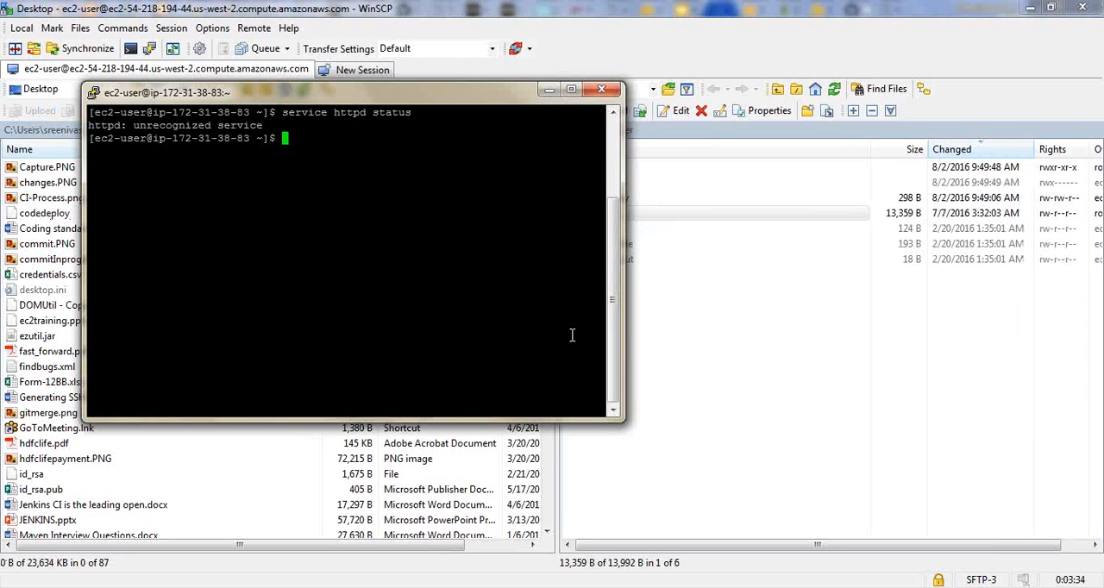
text(sudo chmod u)
key(BackSpace)
text(+x code)
key(Tab)
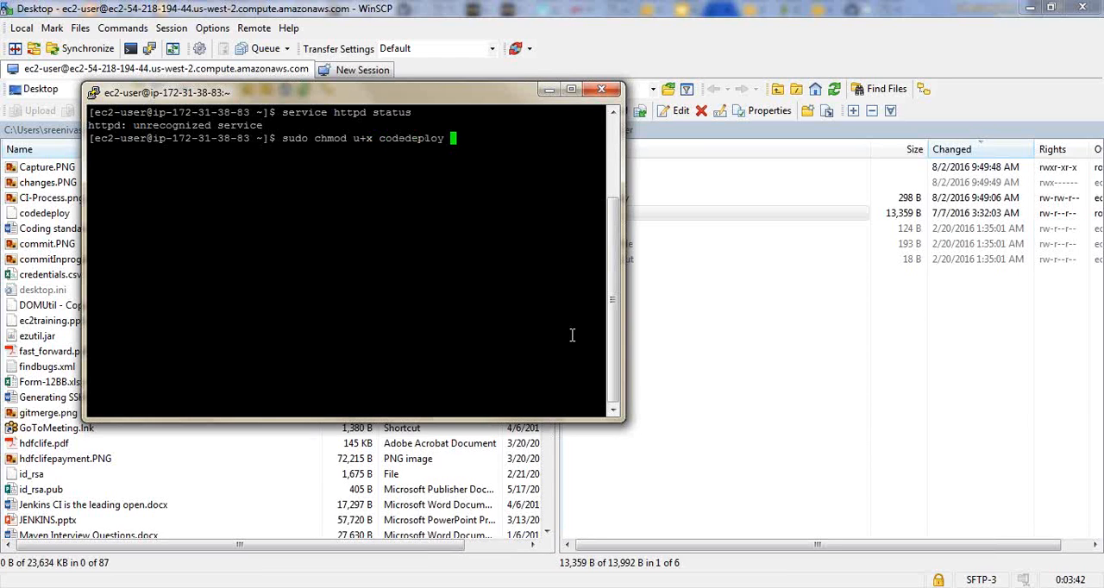
key(Return)
- Run the script with "sudo ./codedeploy" and approve the httpd package installation with y
text(./)
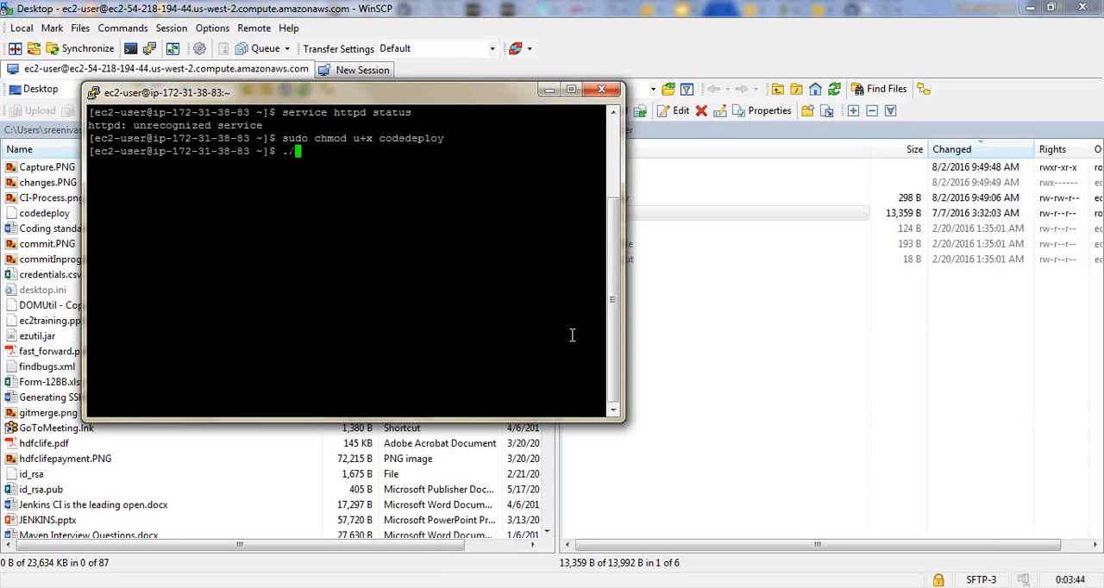
text(code)
key(Tab)
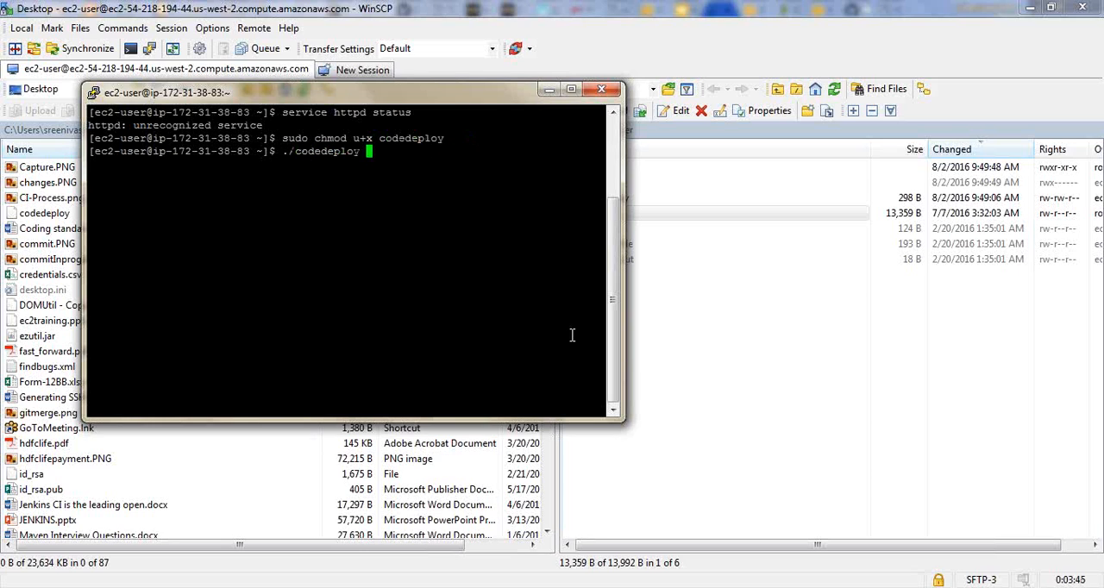
key(Home)
text(sudo)
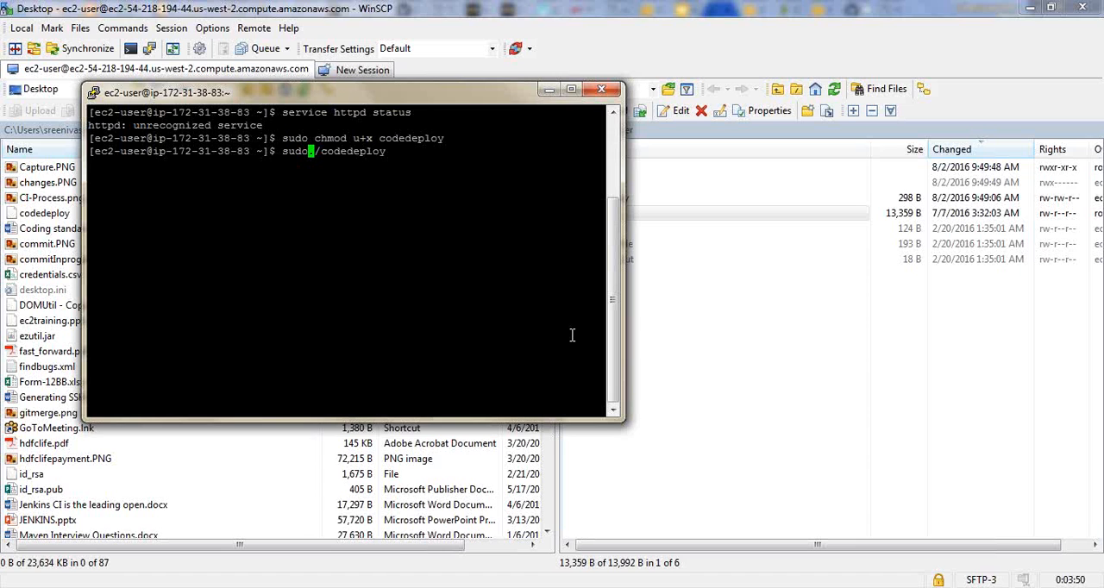
key(Return)
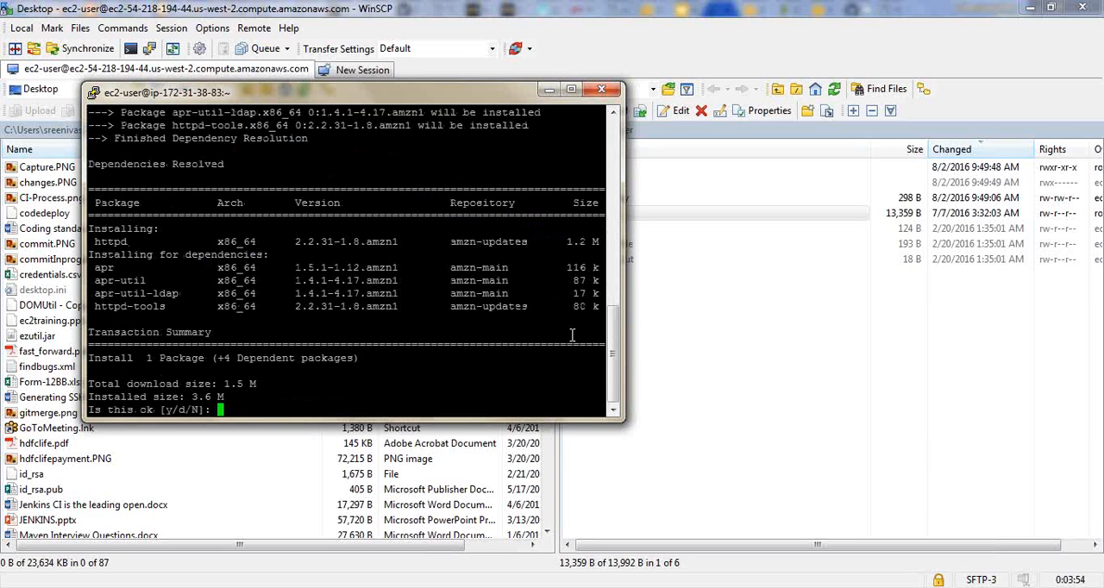
text(y)
key(Return)
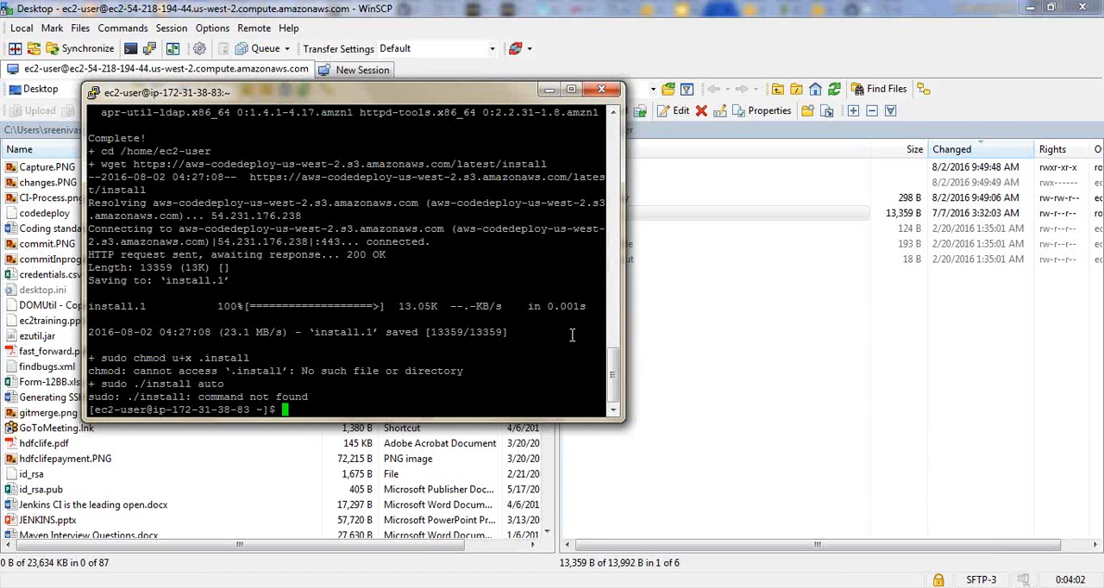
- Make the CodeDeploy agent installer executable with "sudo chmod u+x install"
text(chmod)
key(Home)
text(sudo)
key(End)
text(u+x )
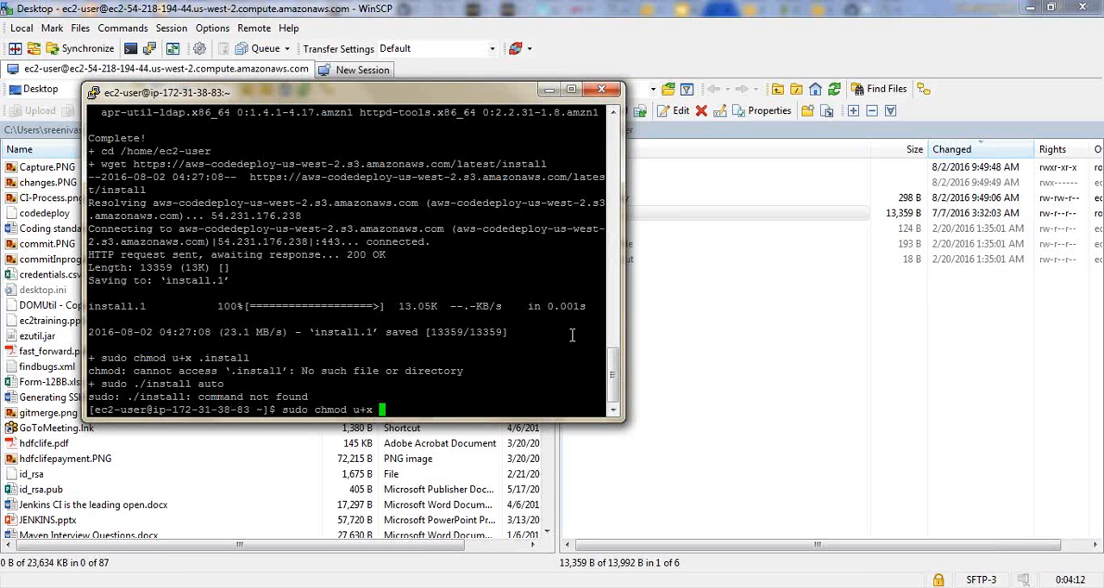
text(install)
key(Return)
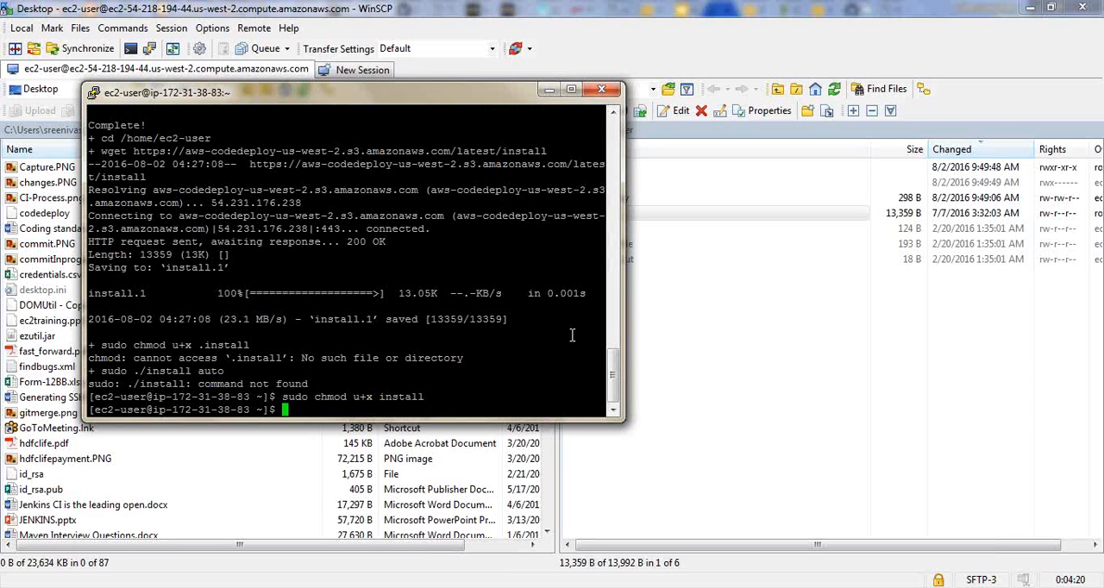
- Install the CodeDeploy agent on the instance by running "sudo ./install auto"
text(sudo ./install auto)
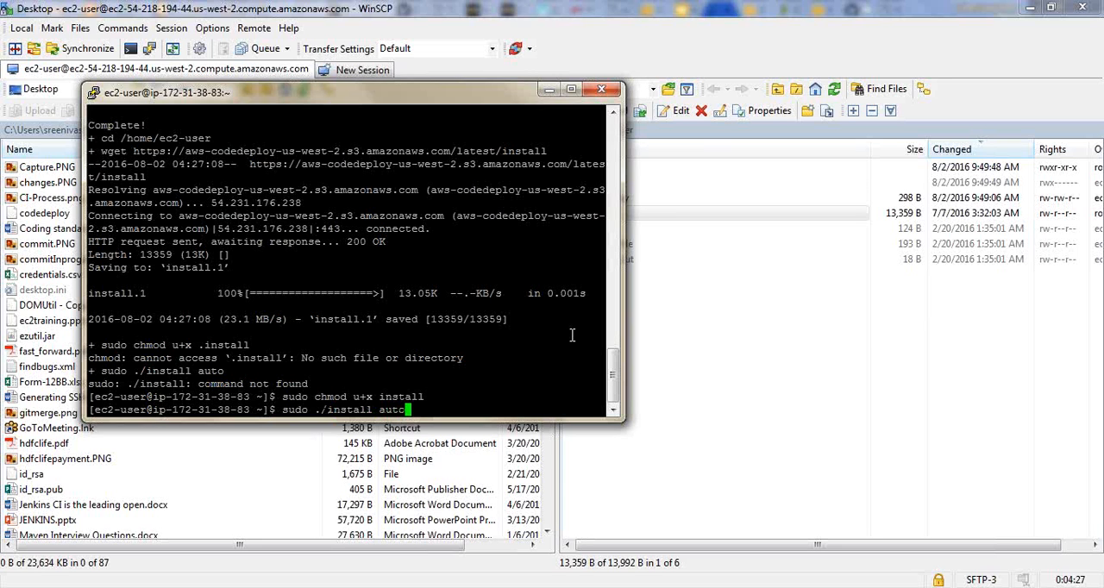
key(Return)
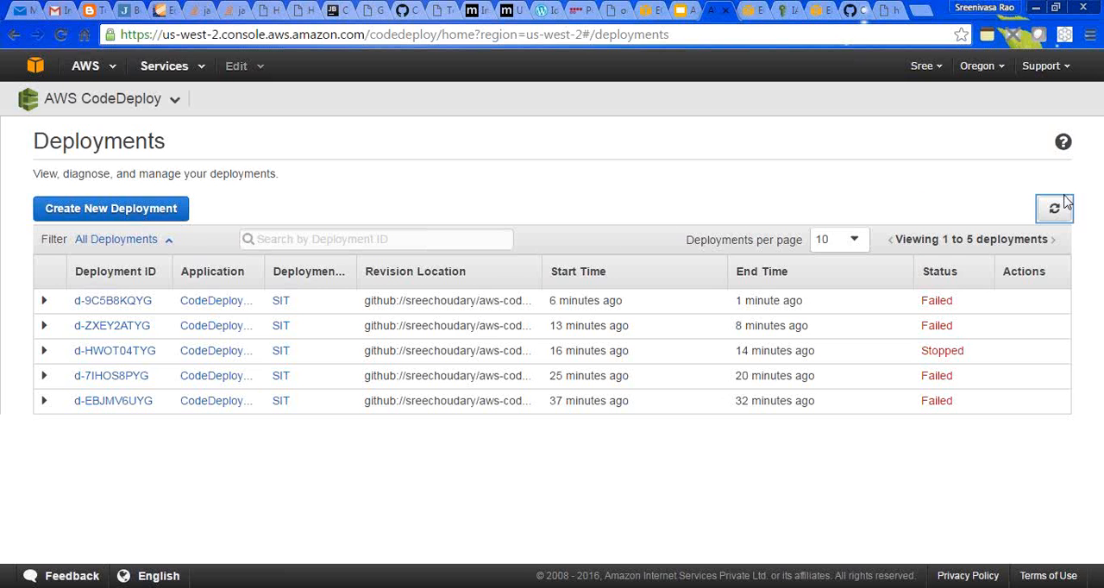
- Switch to the AWS CodeDeploy console in the browser, refresh the deployments list and read the failure details of deployment d-9C5B8KQYG
click(1058, 211)
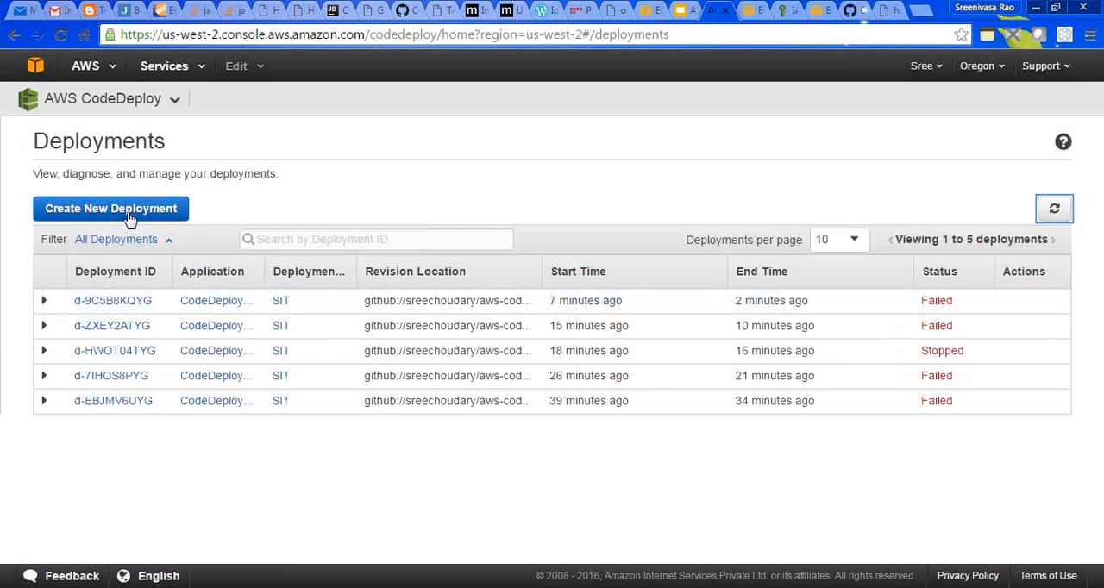
click(86, 299)
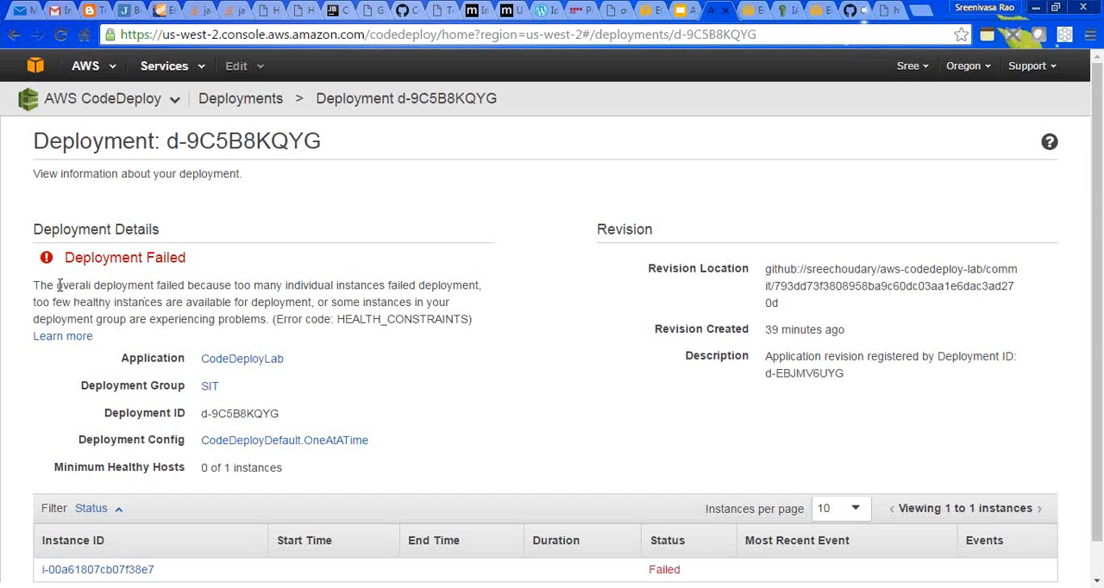
drag(37, 285, 88, 287)
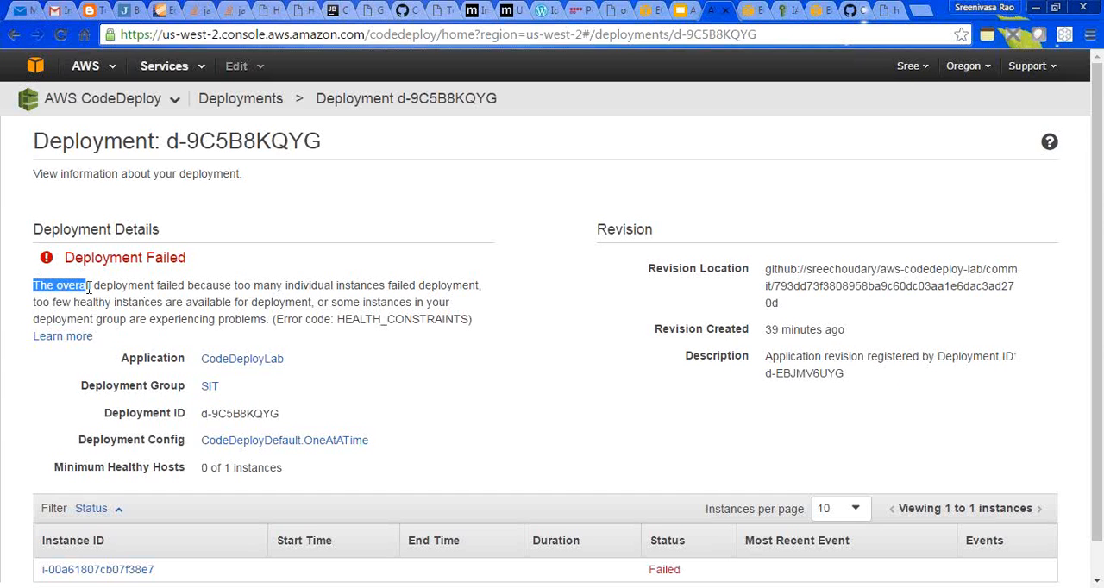
- Open the CodeDeployLab application and start a new deployment from its SIT deployment group
click(173, 113)
click(103, 138)
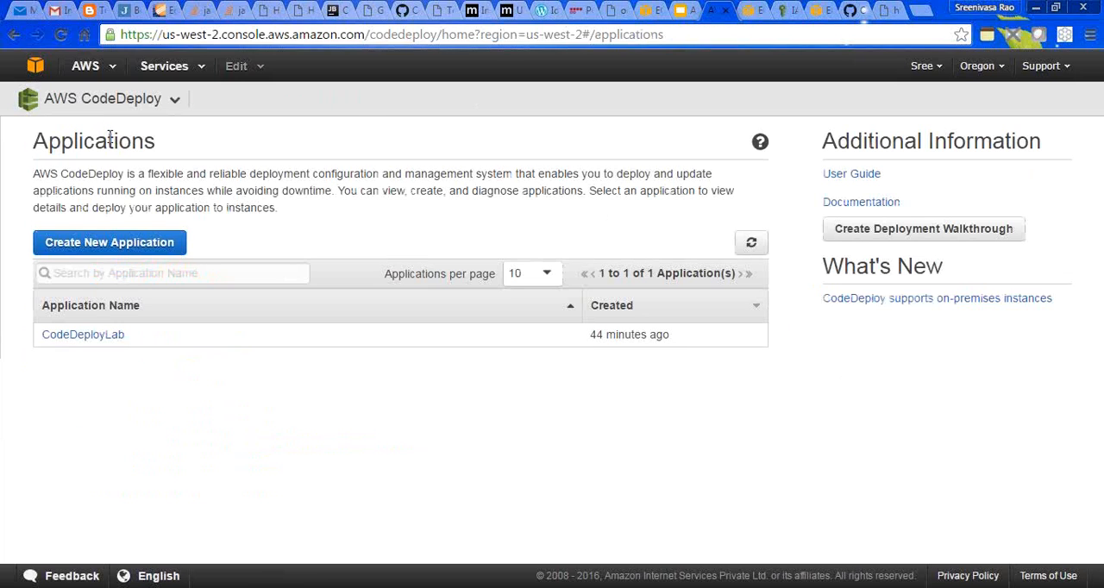
click(101, 336)
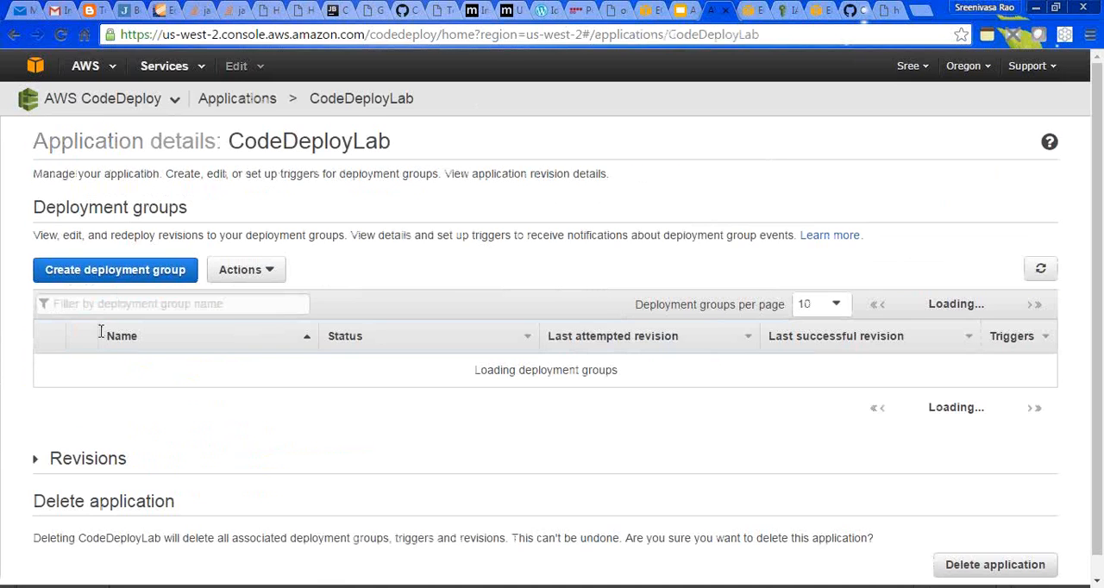
click(258, 270)
click(50, 365)
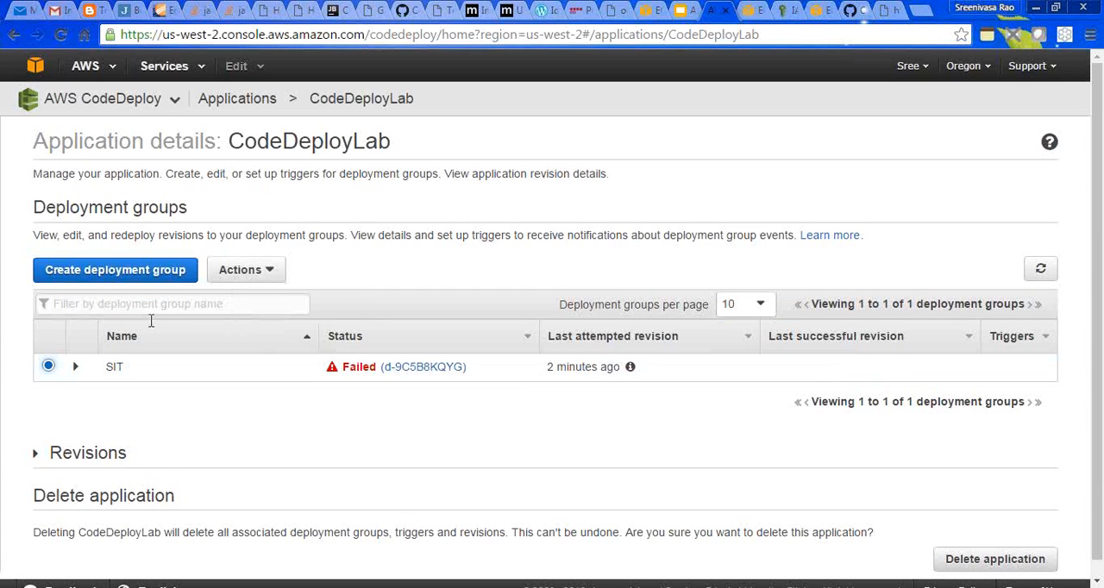
click(258, 270)
click(254, 338)
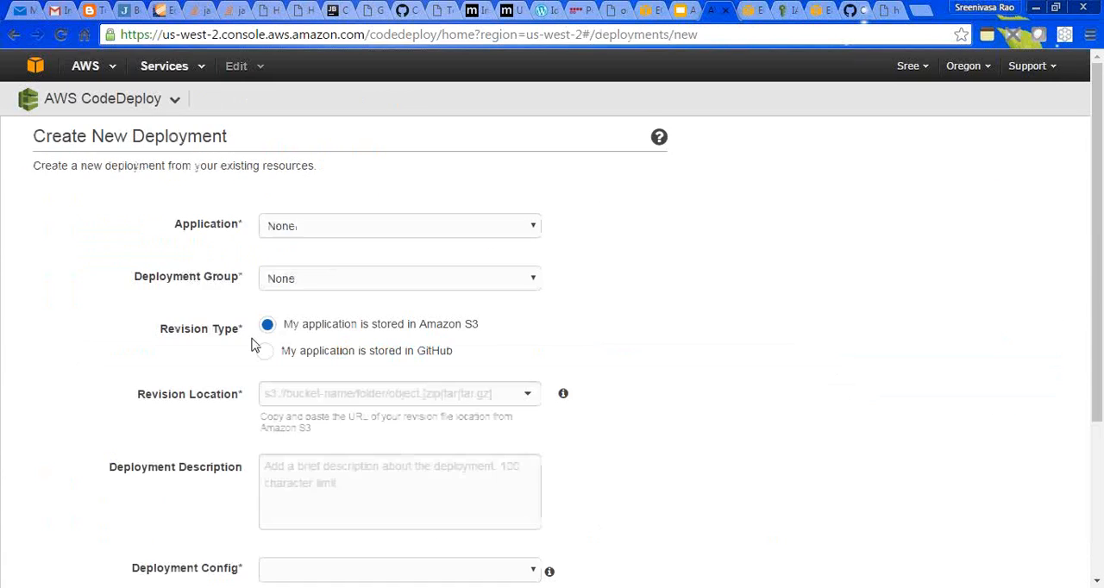
- Set the new deployment's application to CodeDeployLab, its deployment group to SIT and its revision type to GitHub
click(390, 226)
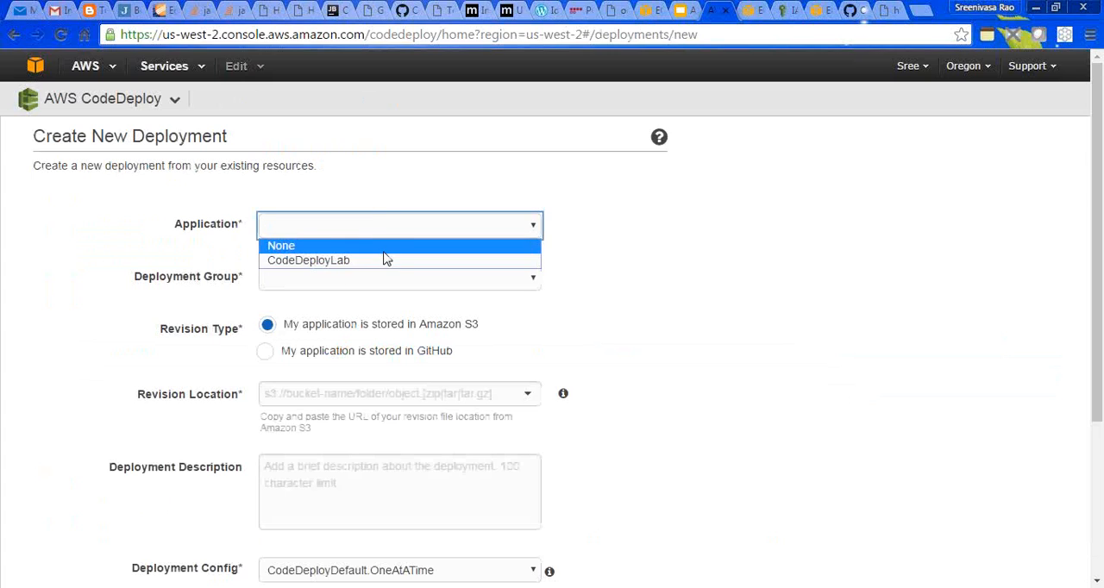
click(384, 260)
click(385, 285)
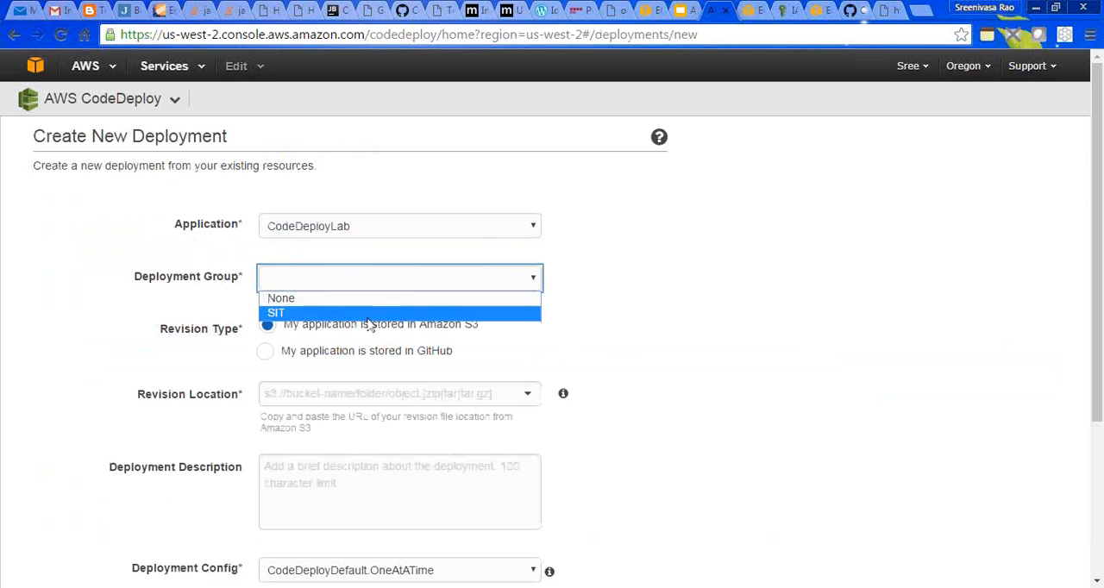
click(382, 313)
click(265, 353)
- Fill in the repository name with the owner and aws-codedeploy-lab path copied from the GitHub repository page
click(337, 396)
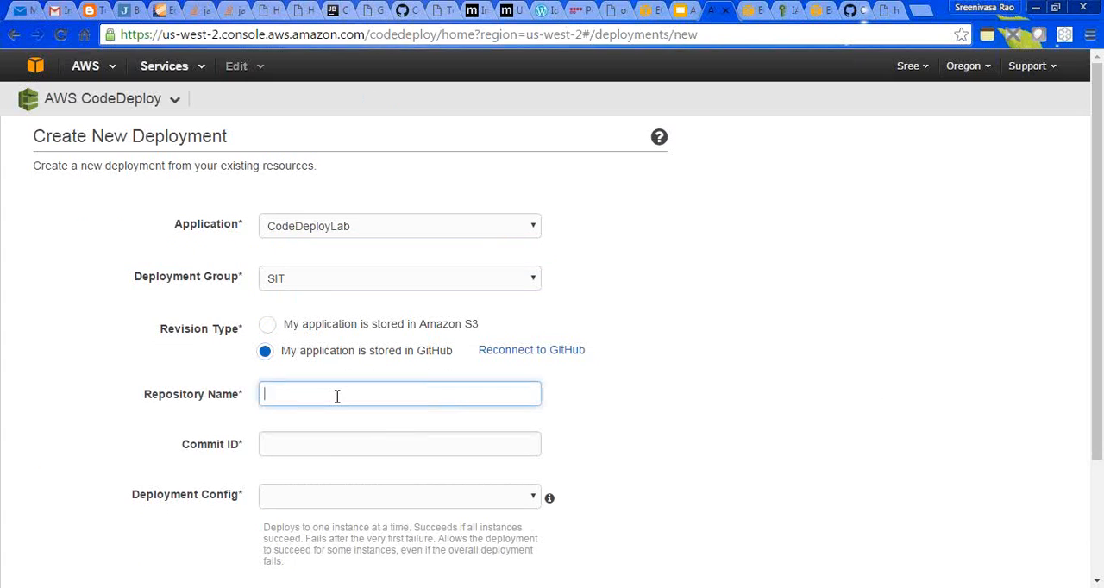
click(855, 10)
drag(410, 127, 169, 128)
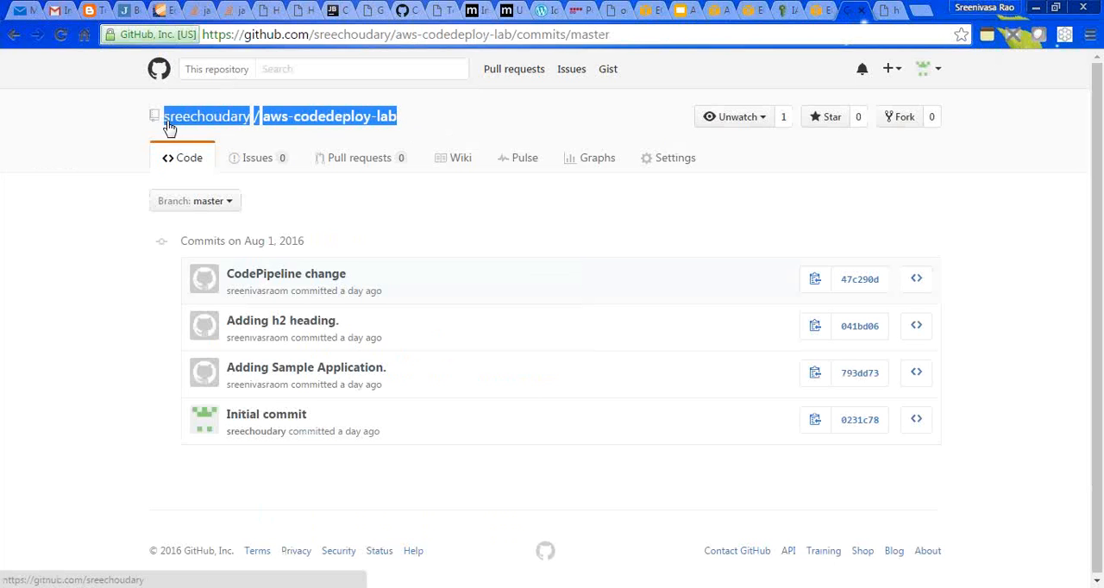
click(750, 10)
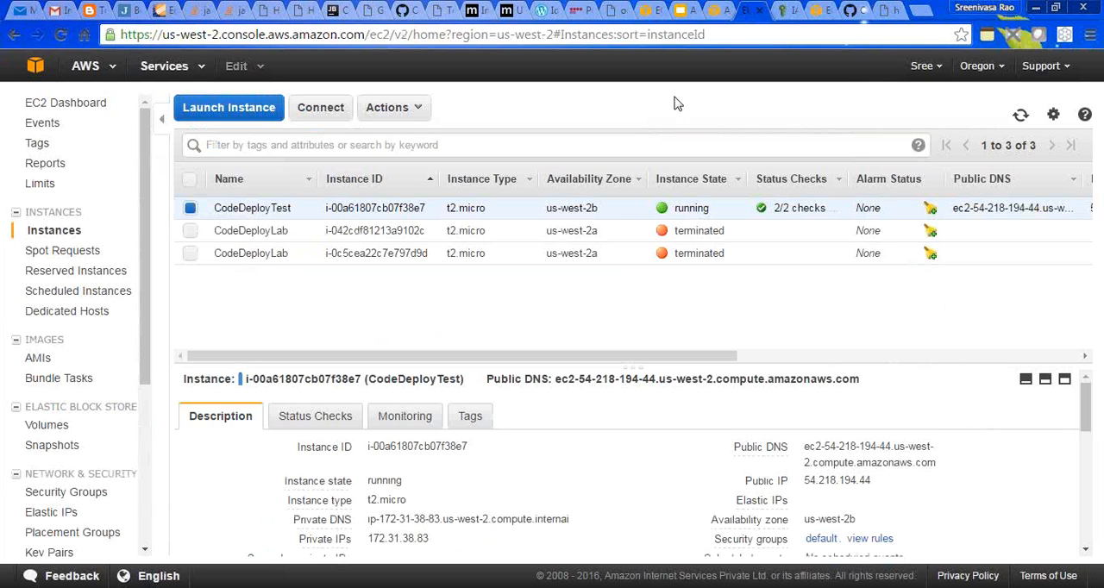
click(713, 10)
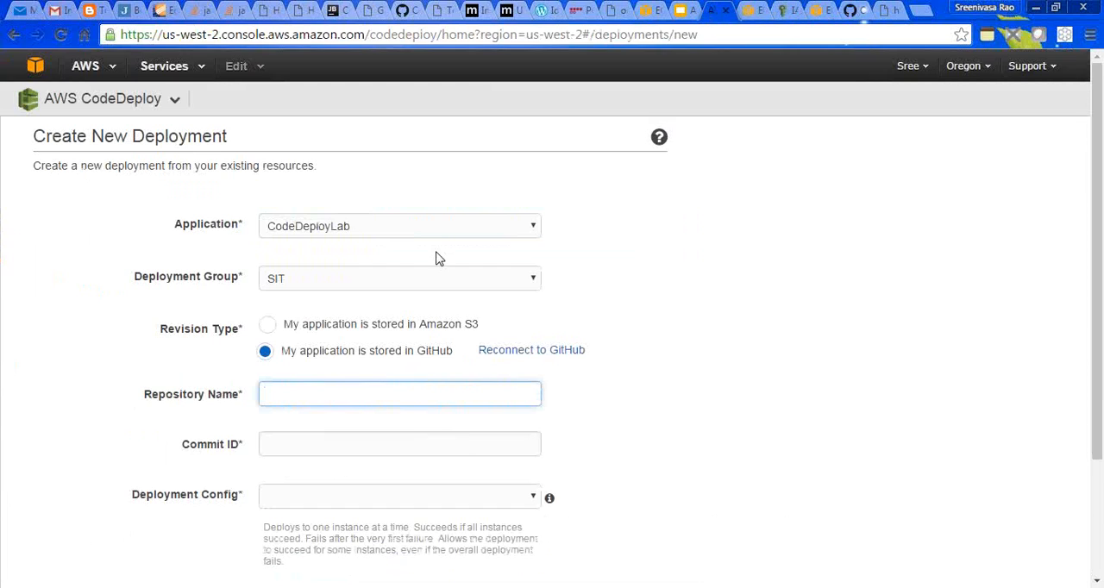
text(sreechoudary/aws-codedeploy-lab)
- Fill in the commit ID with the full SHA of the "Adding Sample Application." commit copied from GitHub
click(375, 445)
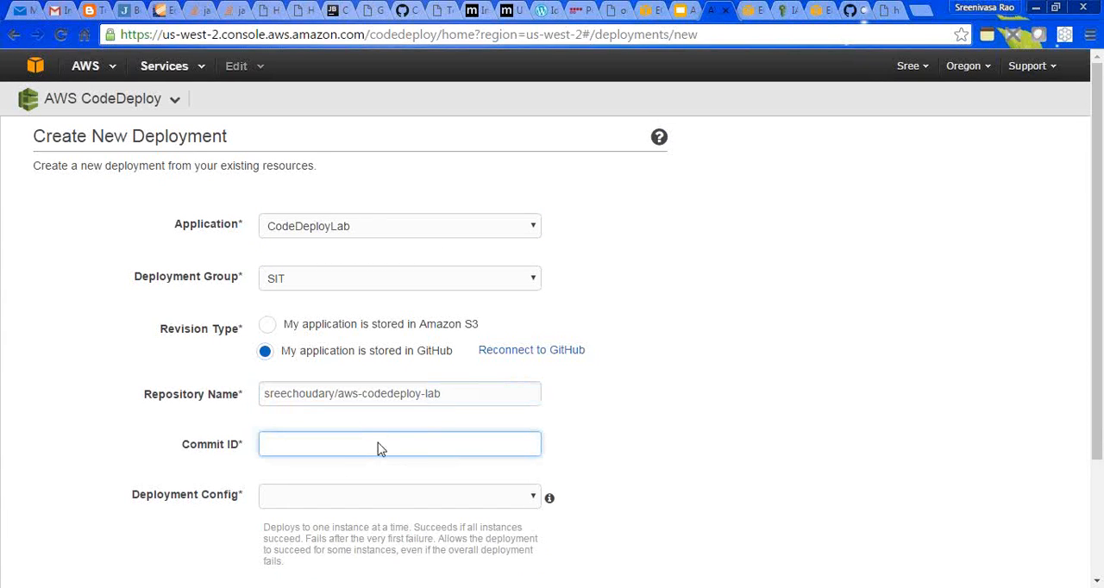
click(858, 10)
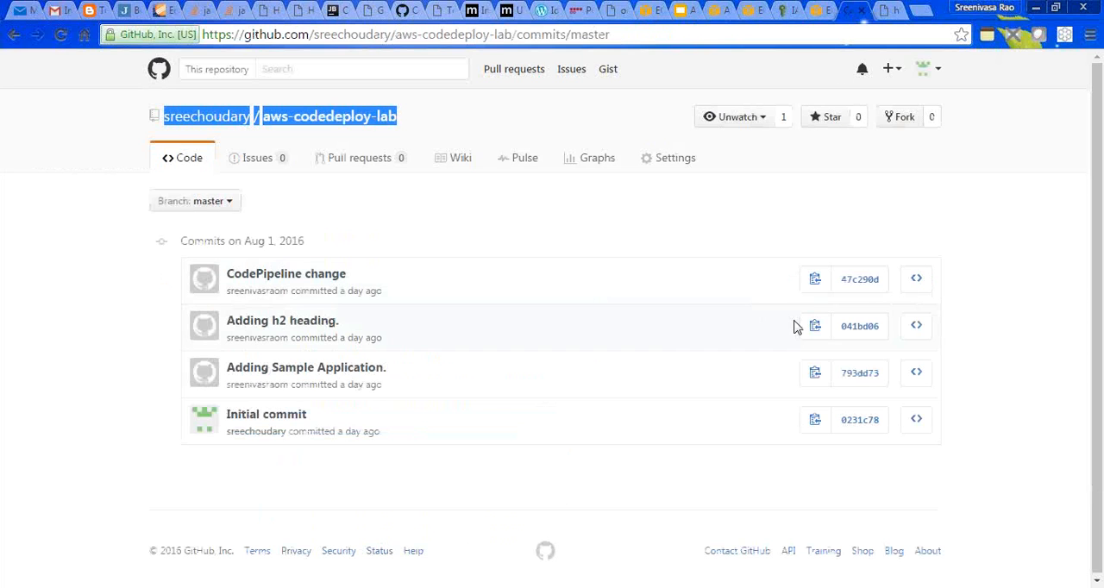
click(812, 375)
click(714, 11)
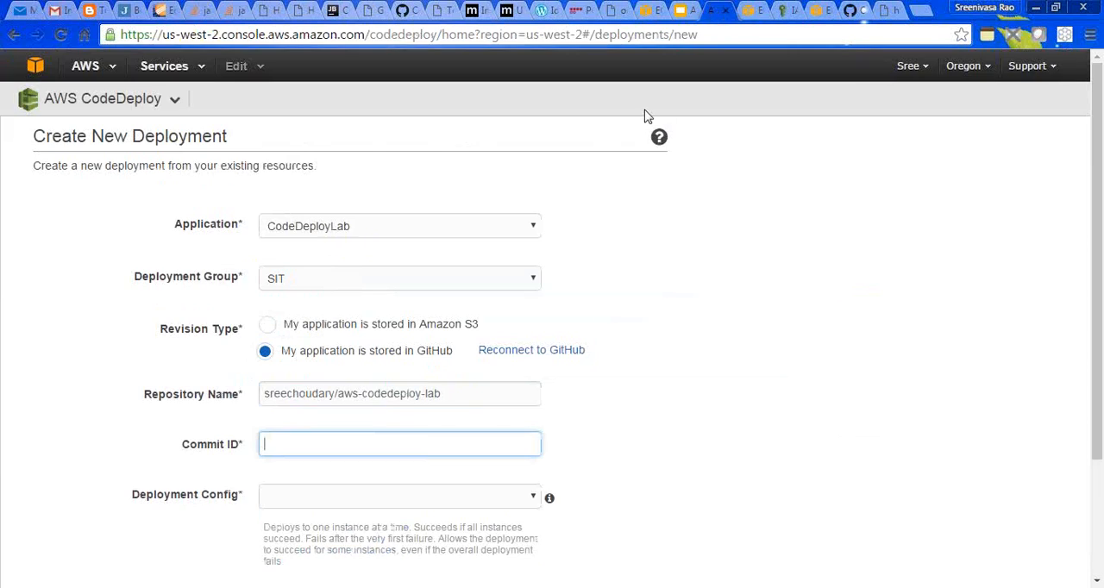
key(ctrl+v)
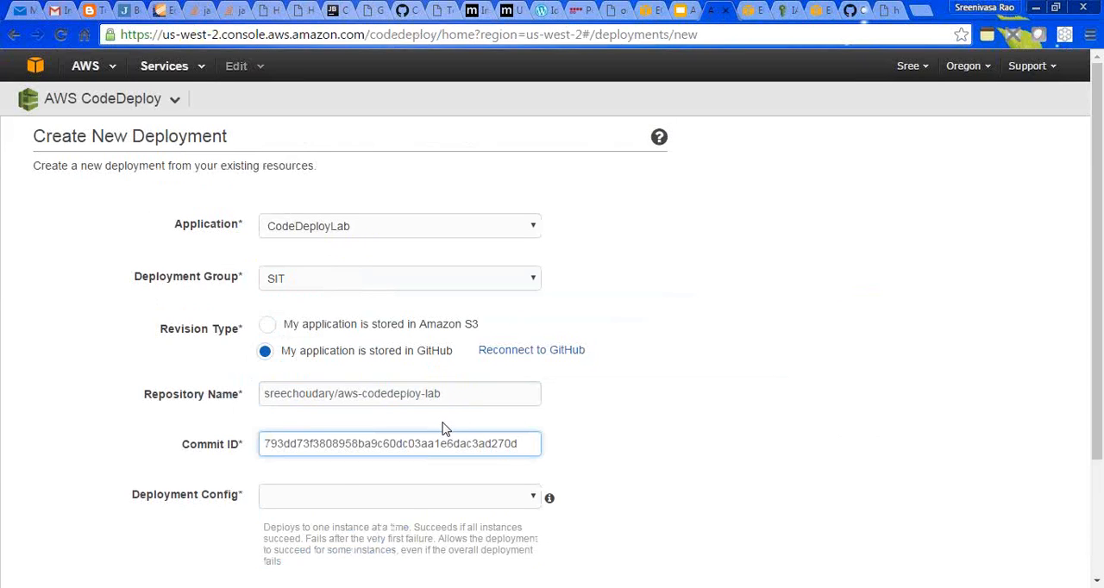
- Choose the CodeDeployDefault.OneAtATime deployment config and launch the deployment
click(406, 503)
click(405, 514)
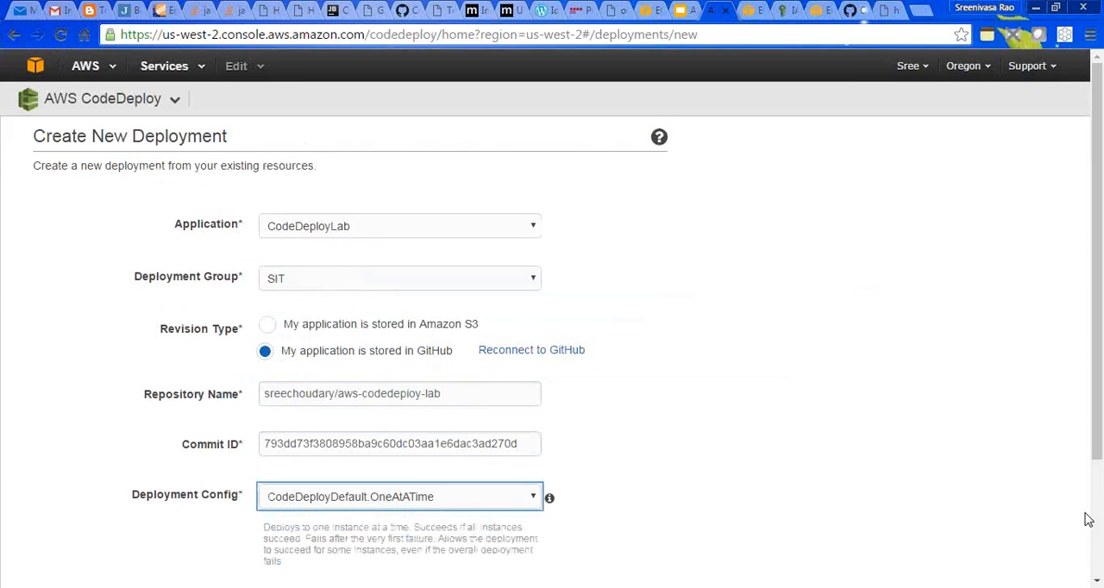
scroll(1088, 520, down, 3)
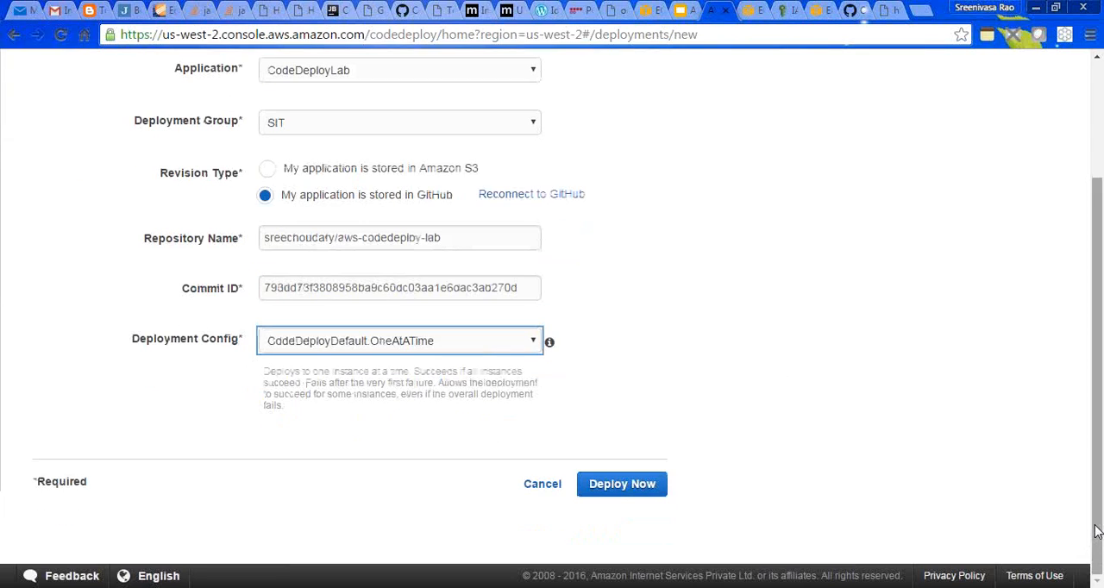
click(629, 489)
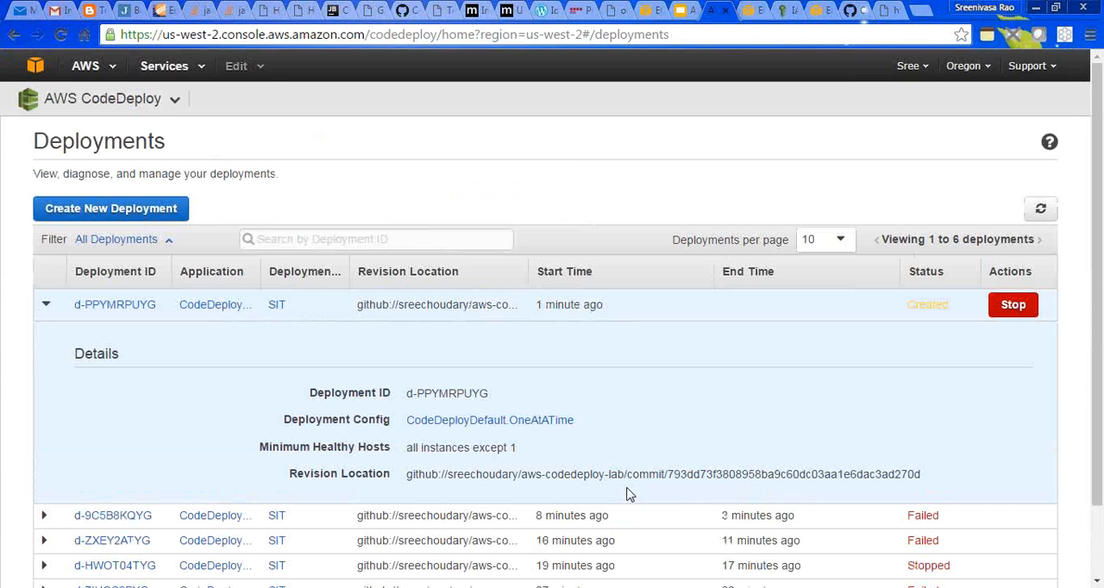
- Check the new deployment's progress in its details and instance events, and review its status in the refreshed deployments list
click(1037, 216)
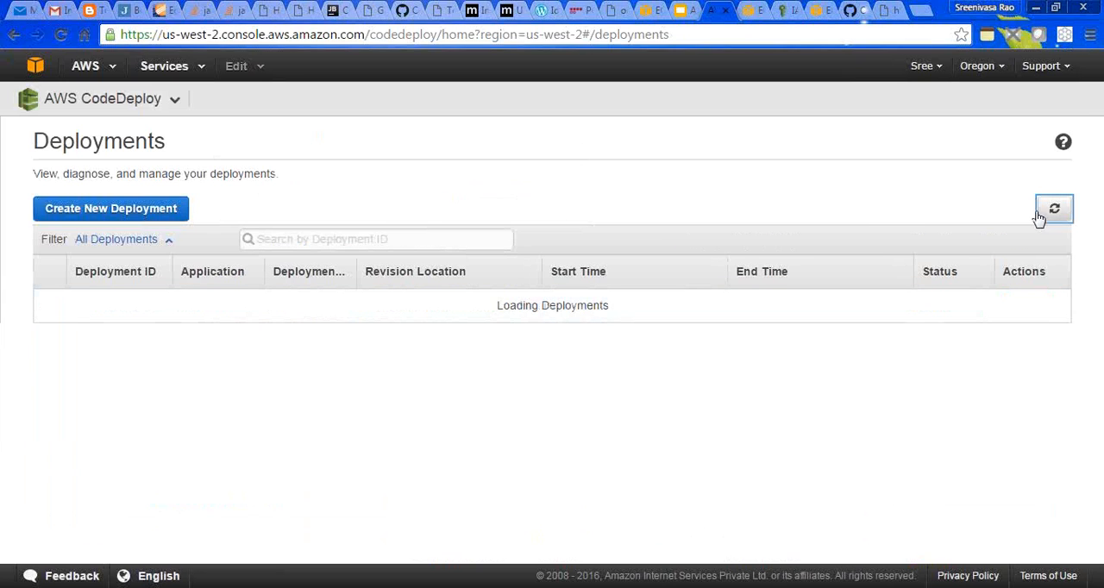
click(1054, 214)
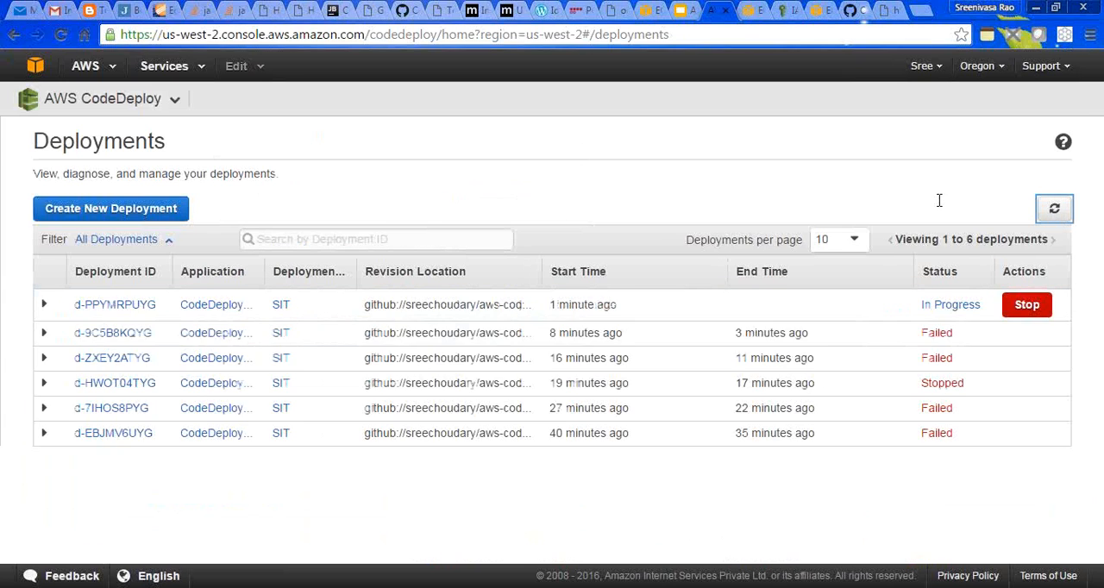
click(101, 306)
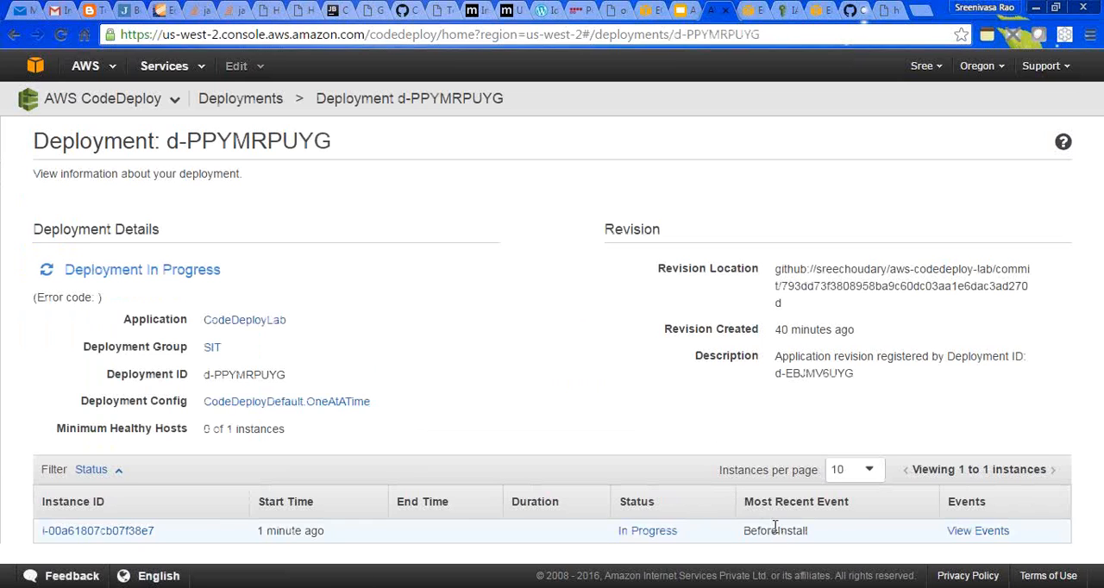
click(969, 529)
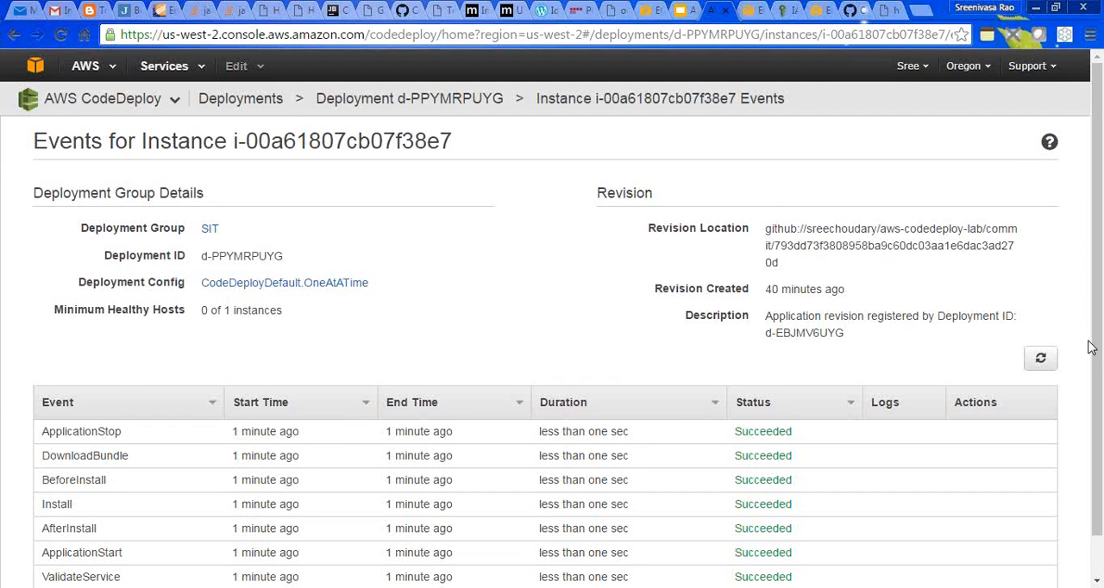
scroll(1078, 354, down, 1)
click(1041, 315)
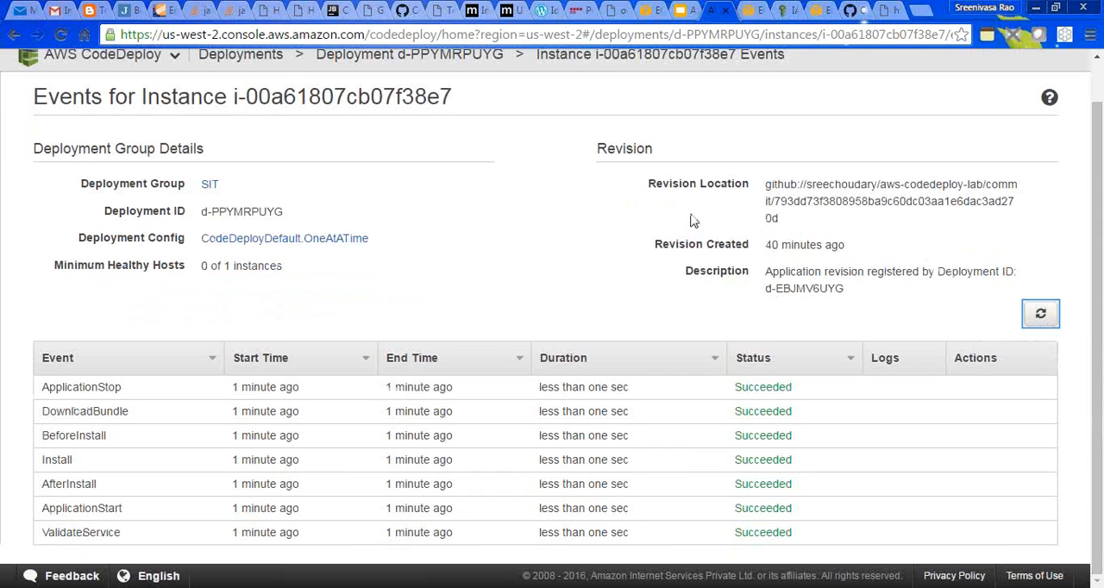
click(241, 54)
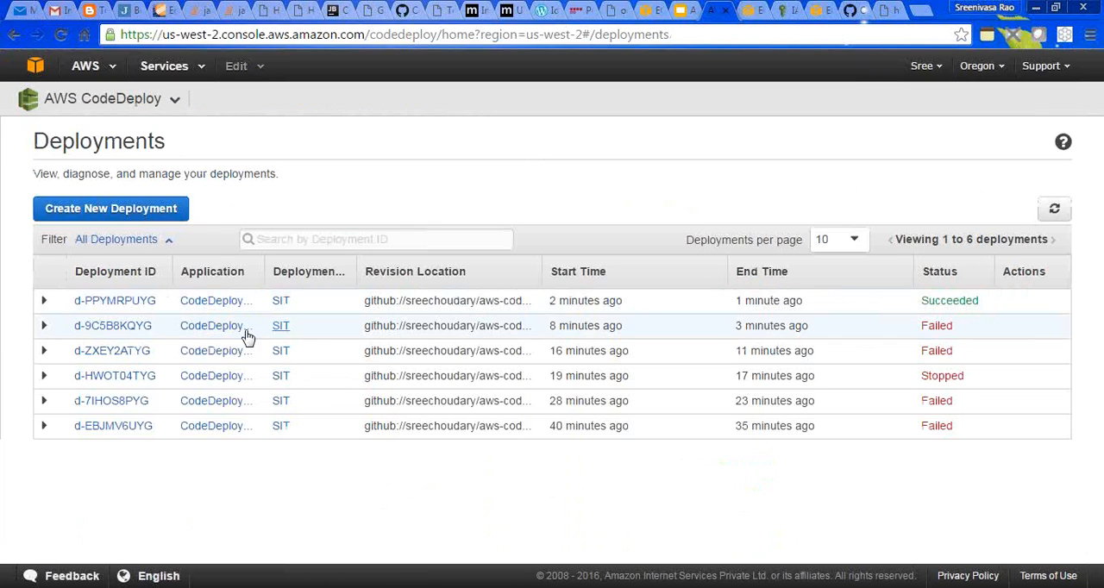
click(1052, 208)
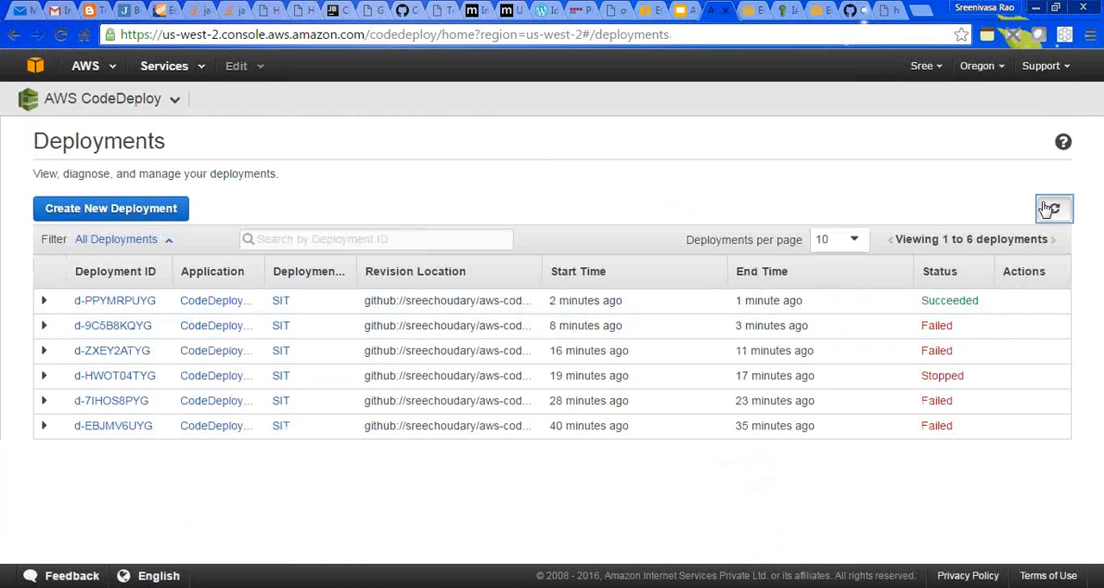
- Copy the CodeDeployTest instance's public IP from the EC2 console and open 54.218.194.44 in a new browser tab
click(753, 12)
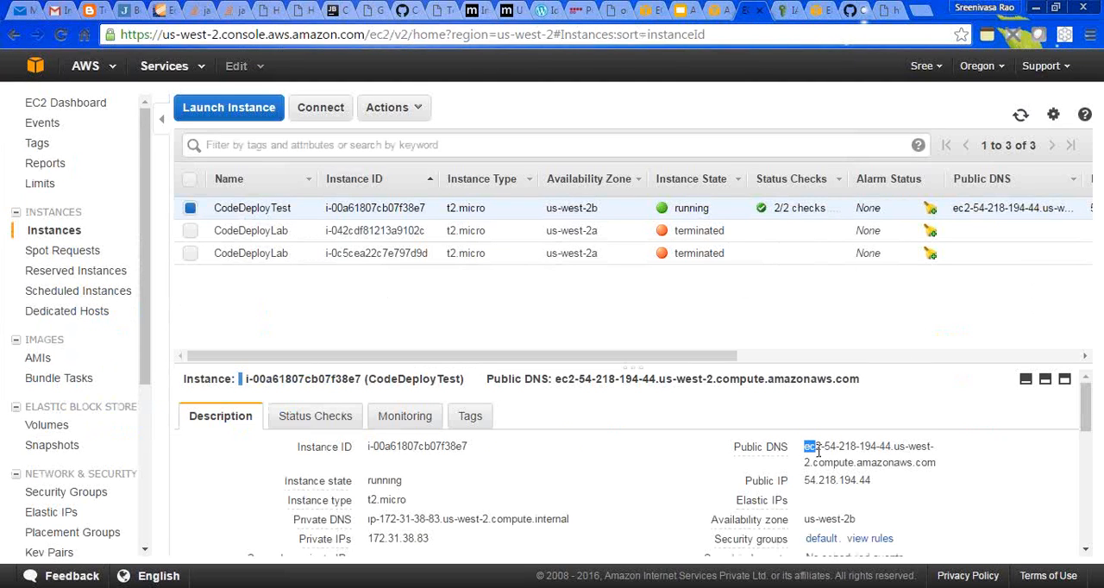
drag(805, 481, 881, 484)
click(921, 10)
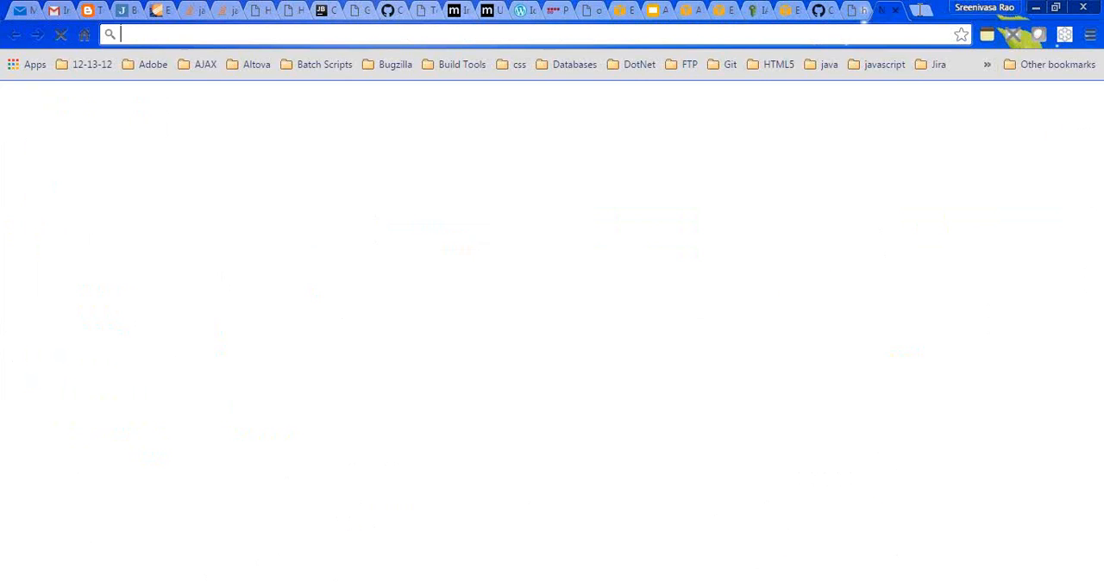
key(ctrl+v)
key(Return)
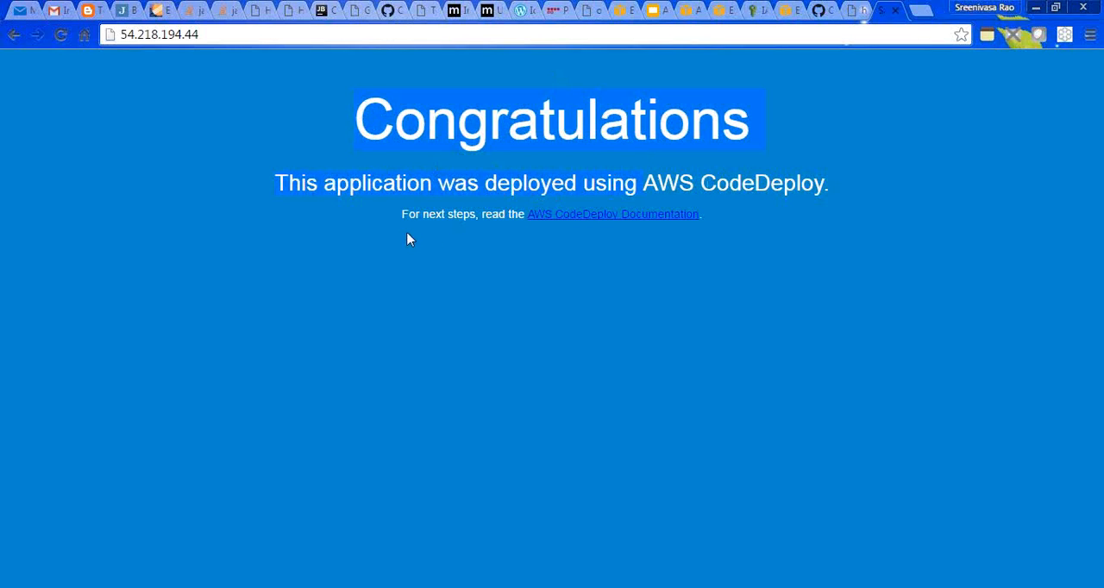
- Close the browser tab with the IAM CodeDeployServiceRole page and open the applications list in CodeDeploy
click(751, 10)
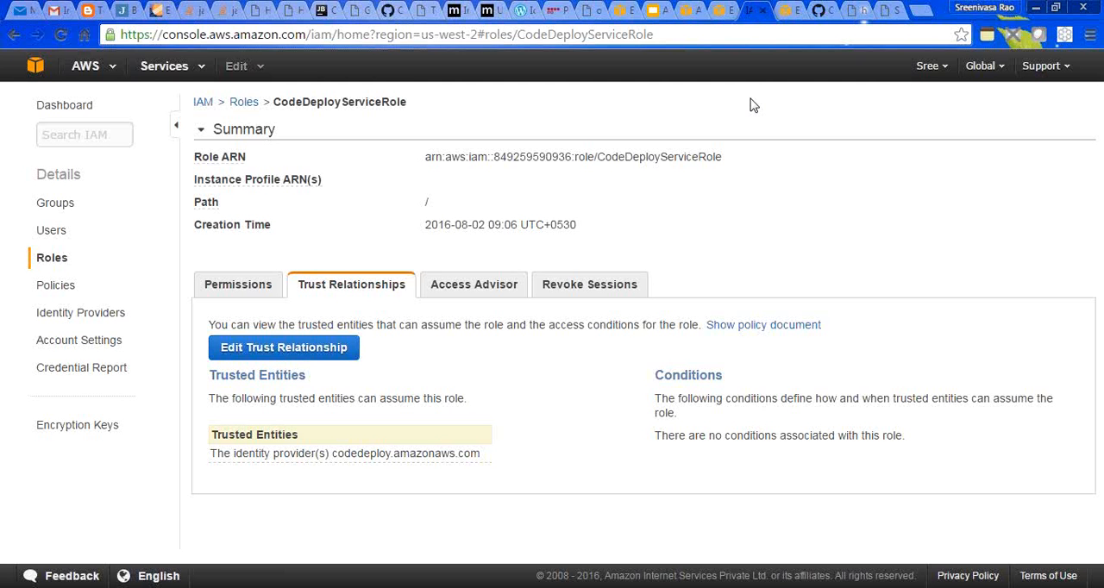
click(724, 11)
click(757, 12)
click(762, 11)
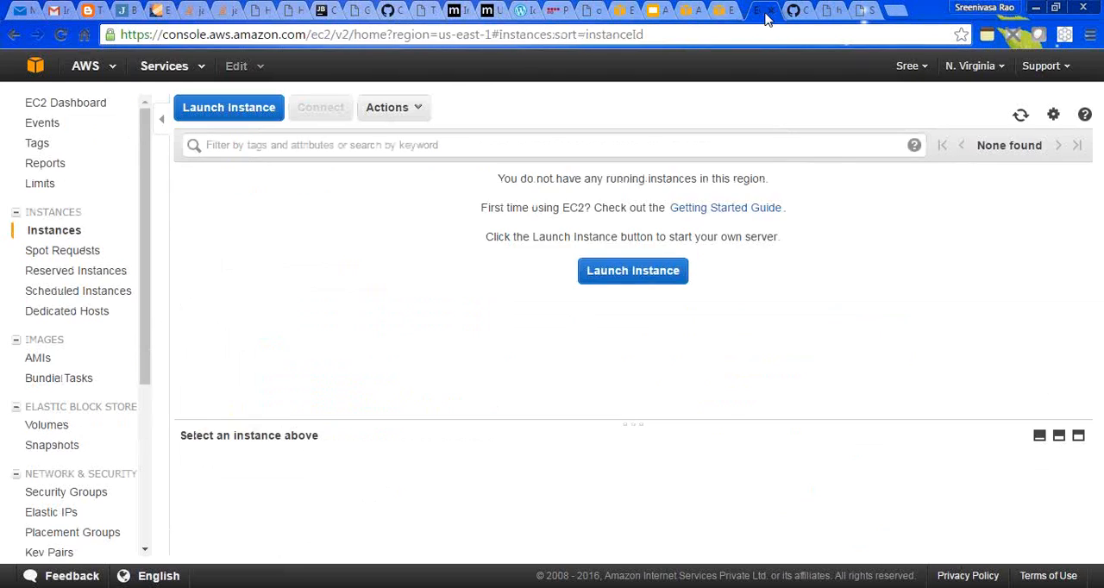
click(684, 11)
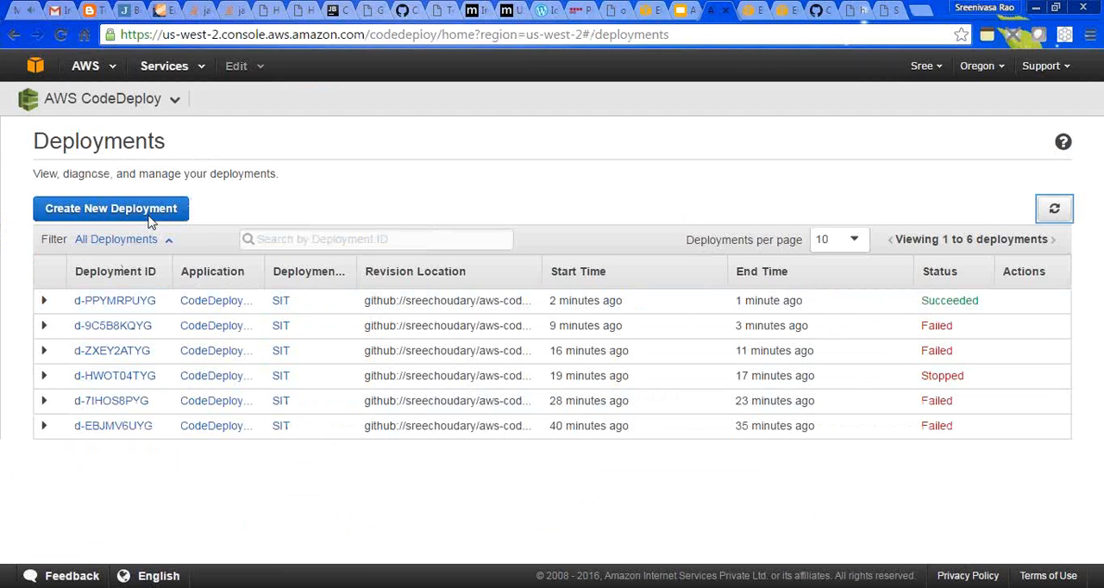
click(168, 105)
click(116, 134)
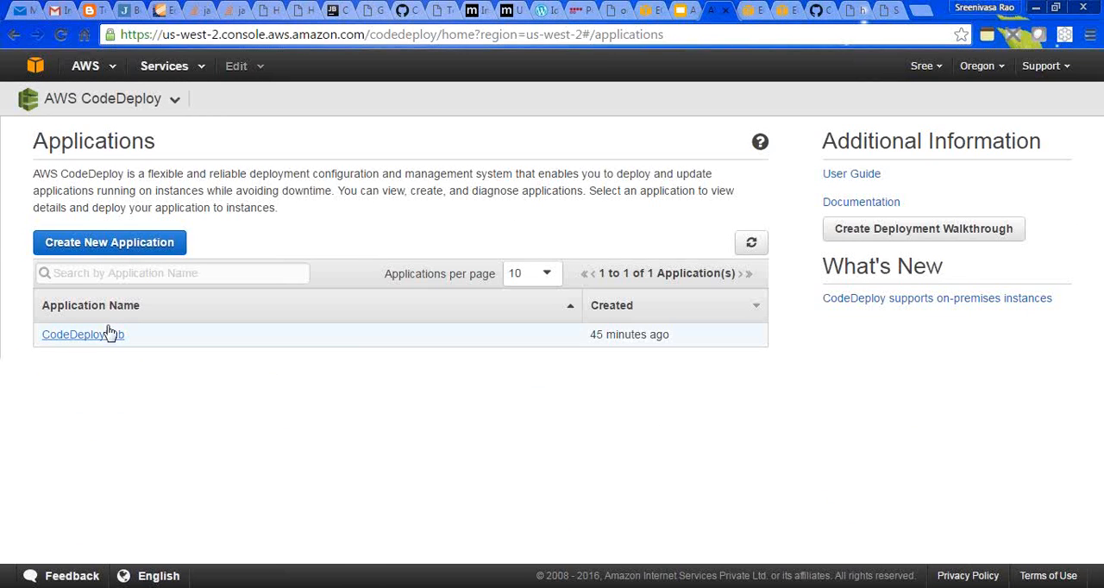
- Look over the deployed application page at 54.218.194.44 and return to the CodeDeploy applications list
click(884, 9)
drag(808, 287, 352, 143)
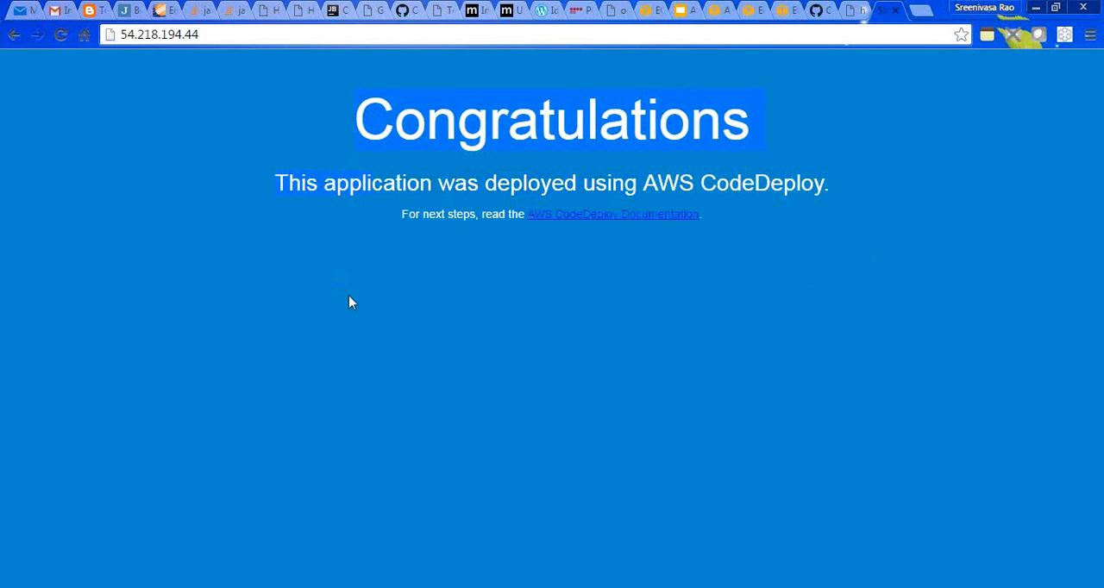
click(720, 10)
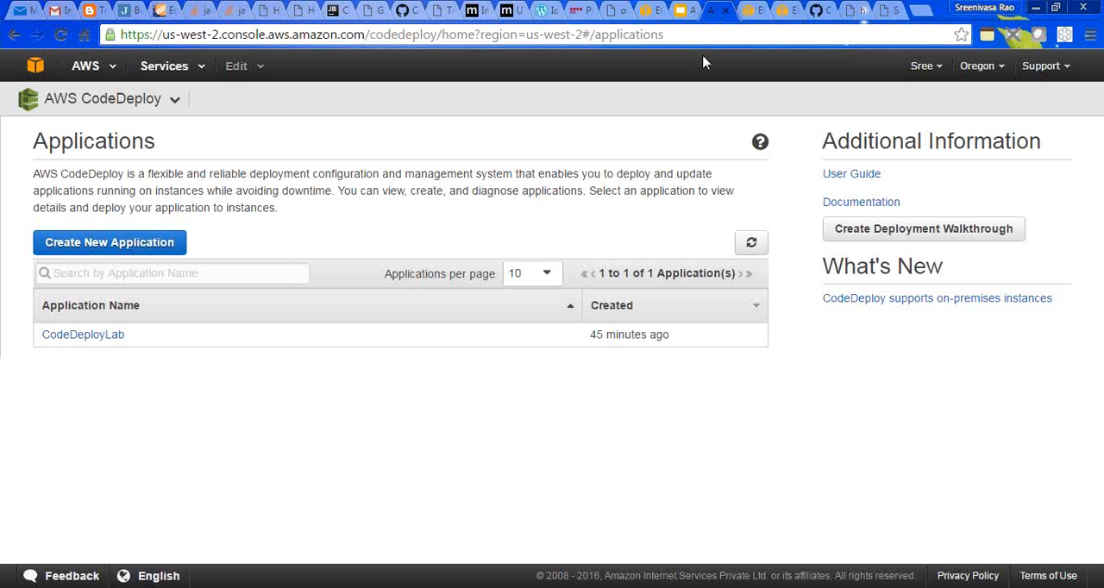
- Open the CodeDeployLab application and start a new deployment from its SIT deployment group
click(78, 336)
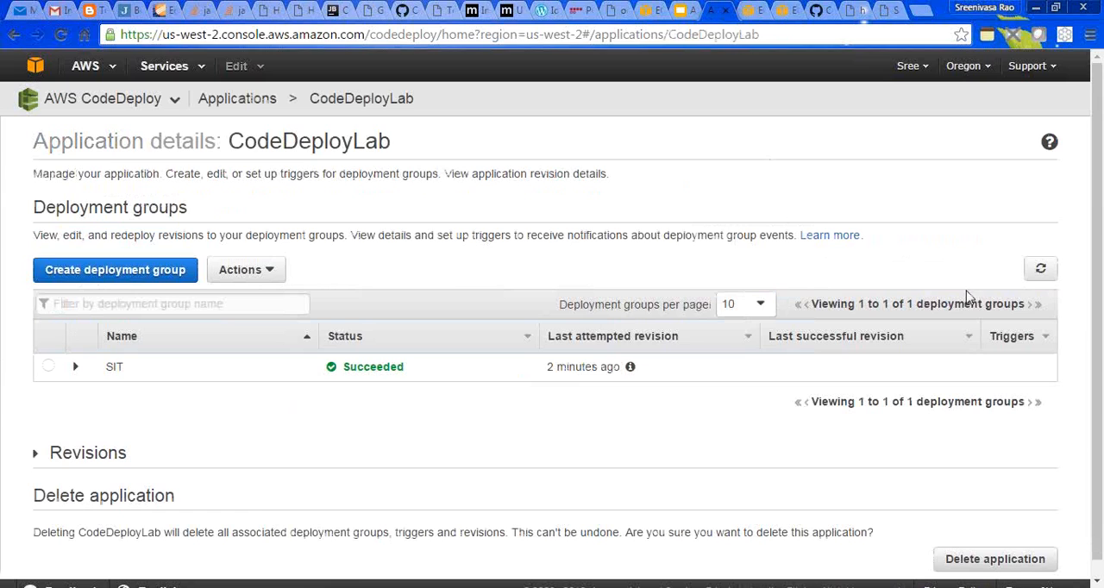
scroll(1096, 403, down, 1)
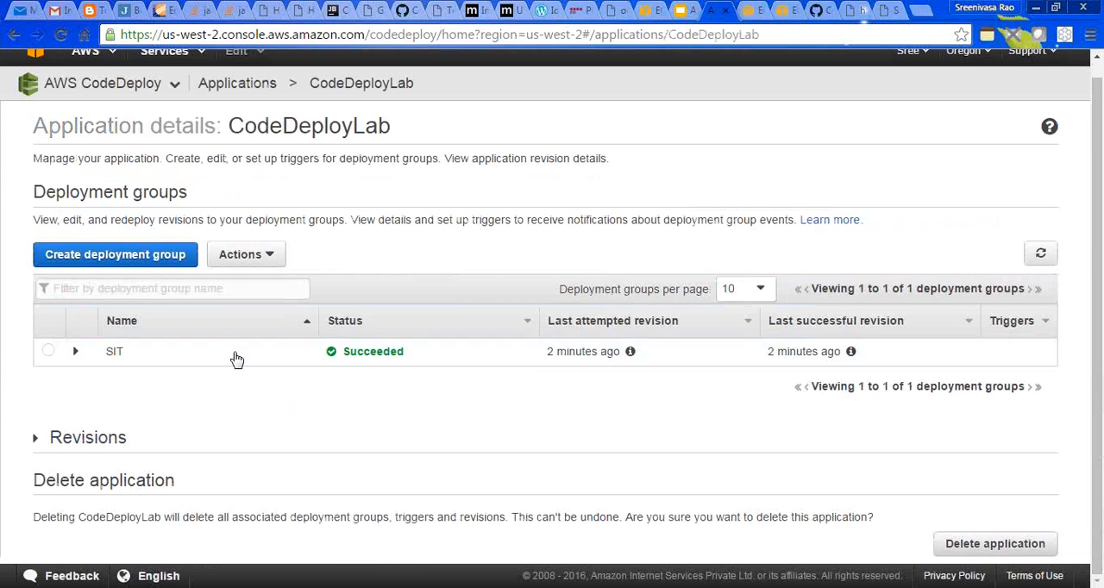
click(50, 351)
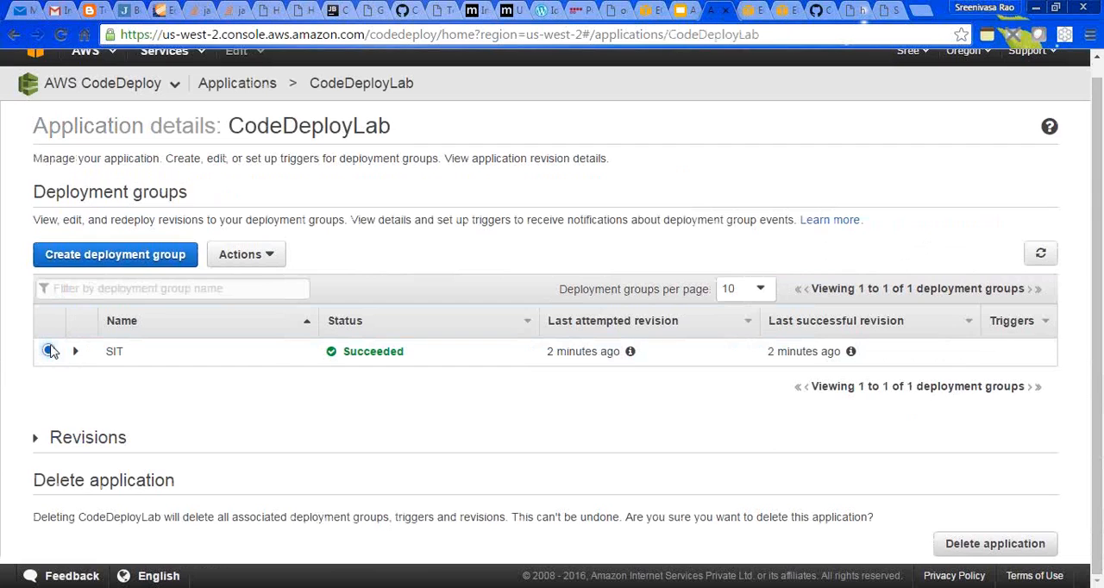
click(264, 257)
click(258, 322)
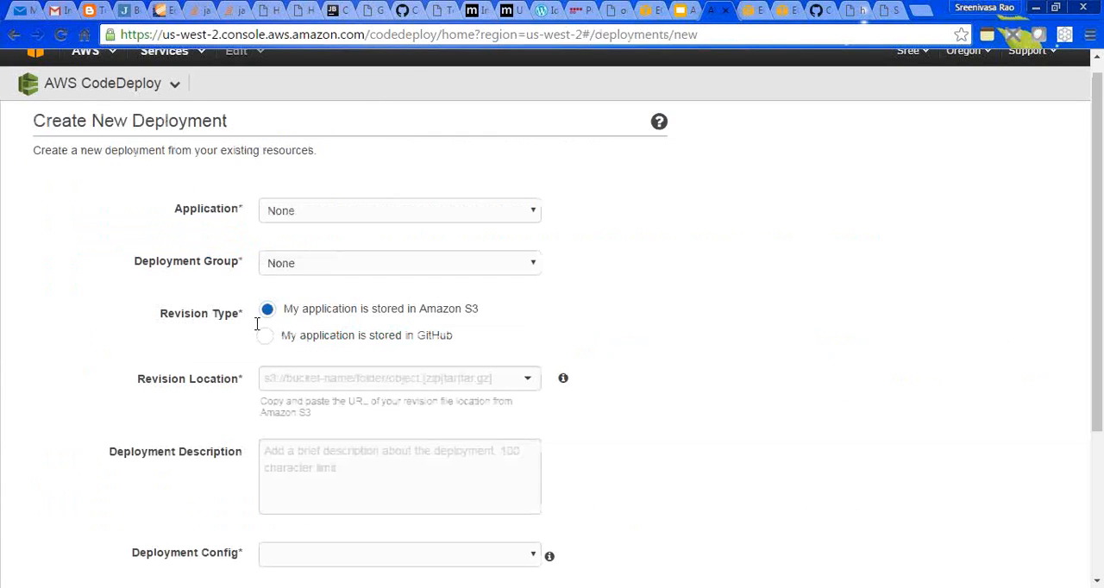
- Set the deployment's application to CodeDeployLab, its group to SIT and its revision type to GitHub
click(390, 211)
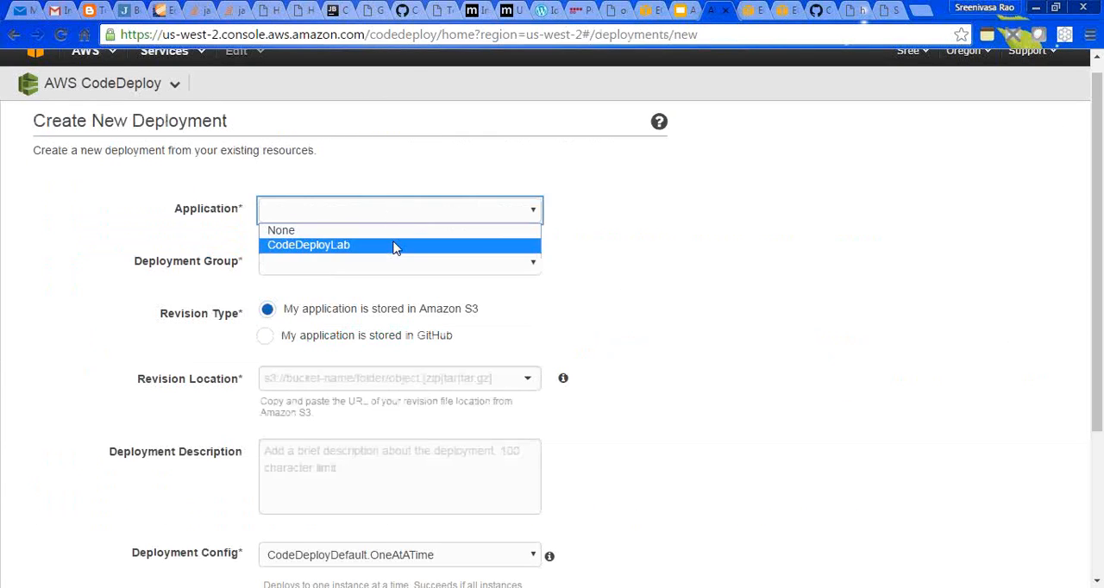
click(395, 248)
click(362, 269)
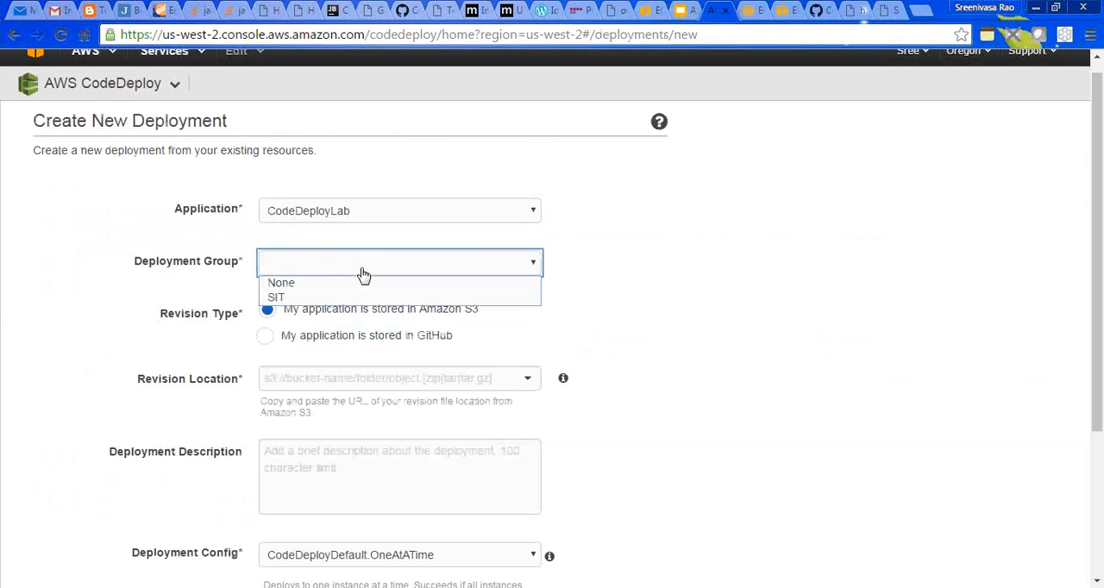
click(360, 298)
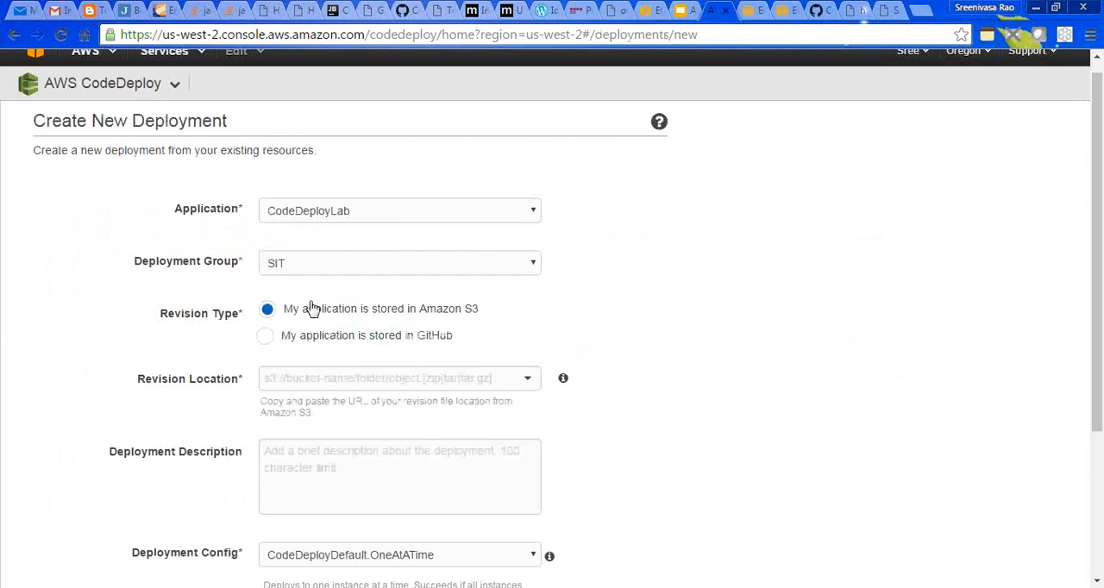
click(300, 342)
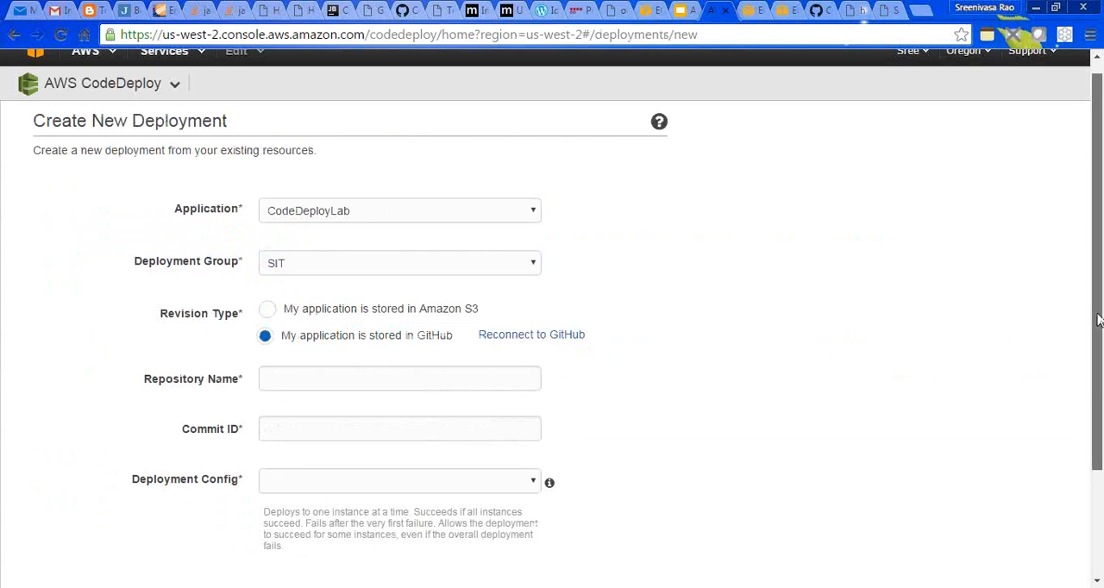
- Fill in the repository name with the aws-codedeploy-lab owner and repository path copied from its GitHub commits page
scroll(1097, 319, down, 2)
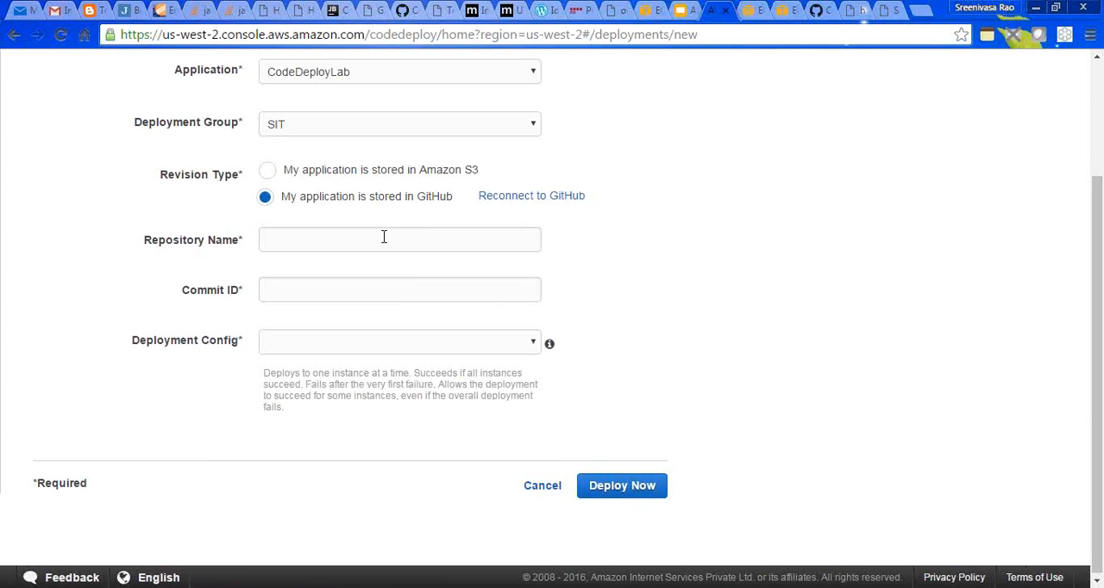
click(812, 12)
drag(402, 120, 166, 119)
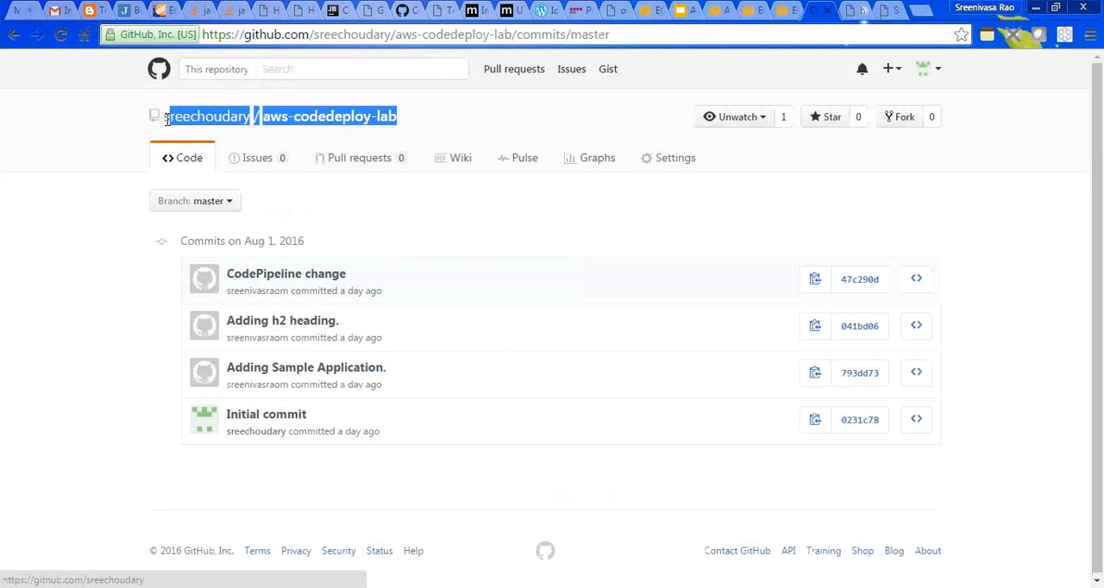
click(712, 12)
text(sreechoudary/aws-codedeploy-lab)
- Fill in the commit ID with the full SHA of the "Adding h2 heading." commit copied from GitHub
click(350, 289)
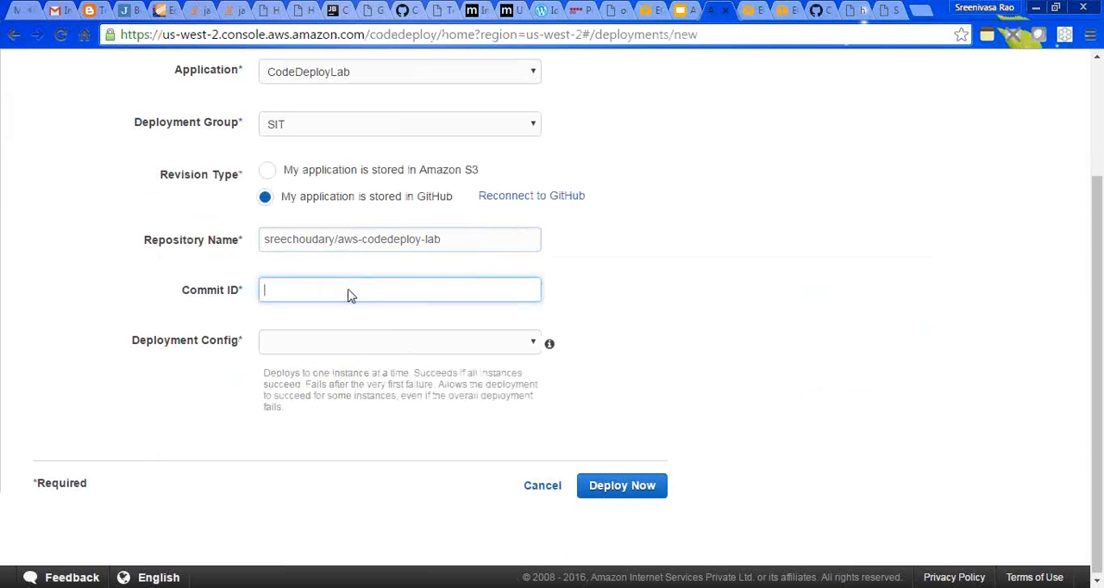
click(826, 10)
click(814, 373)
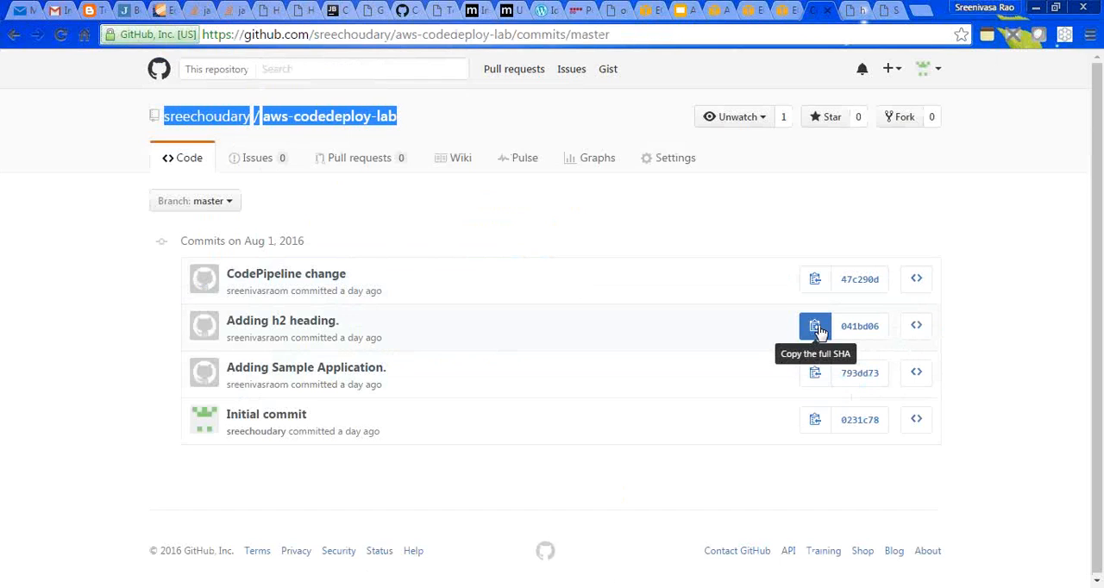
click(818, 331)
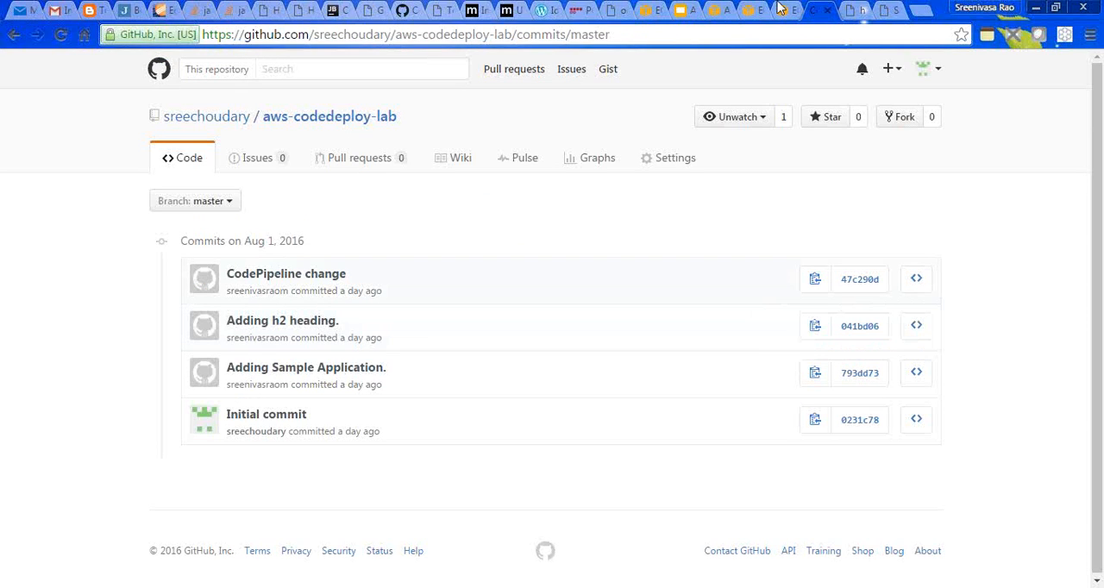
click(712, 10)
key(ctrl+v)
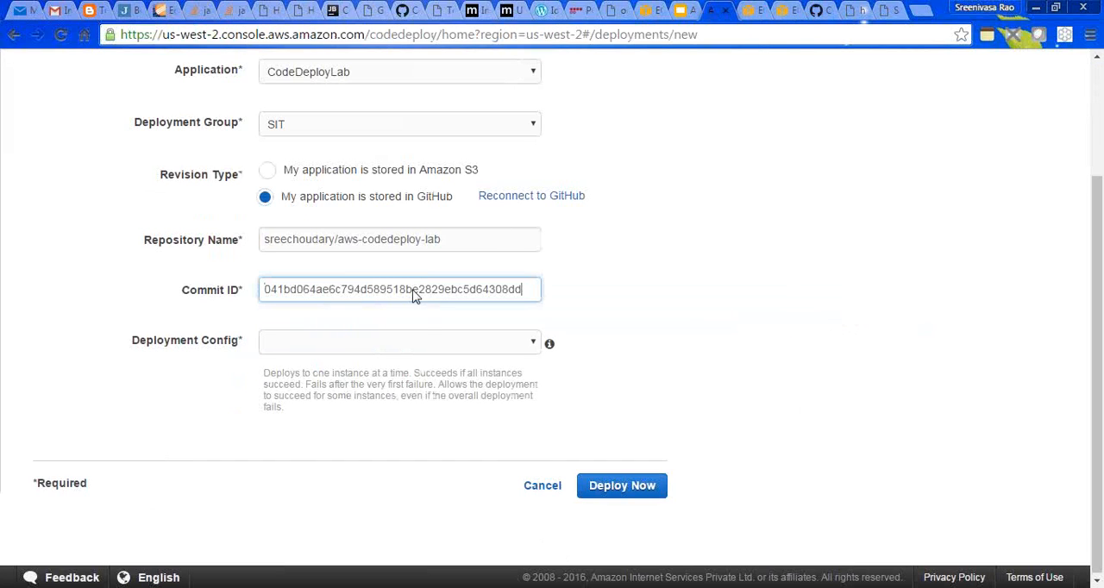
- Choose CodeDeployDefault.OneAtATime as the deployment config for the h2 heading revision and launch the deployment
click(426, 347)
click(434, 362)
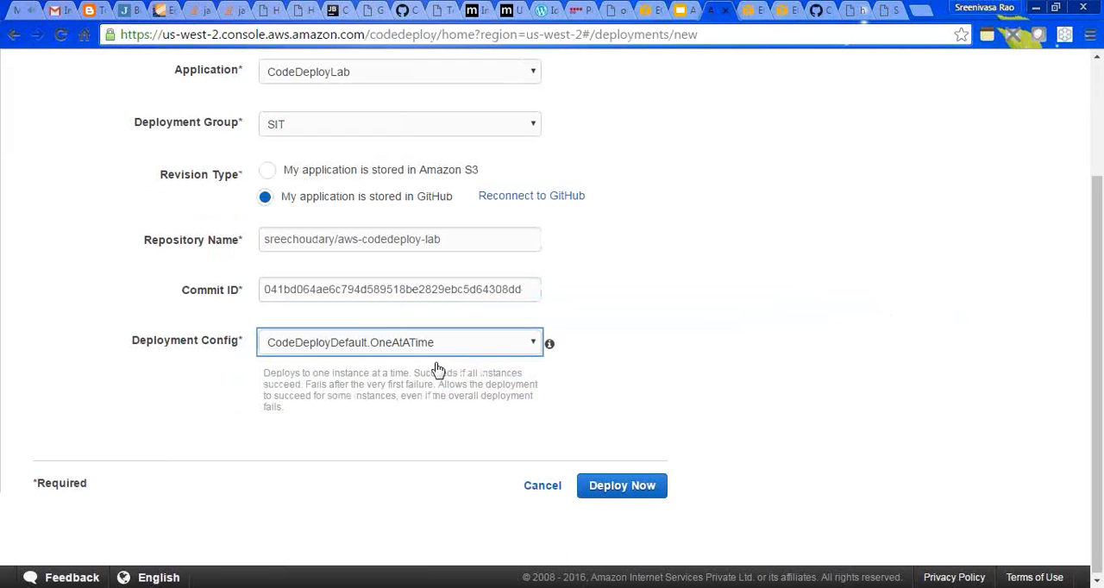
click(617, 487)
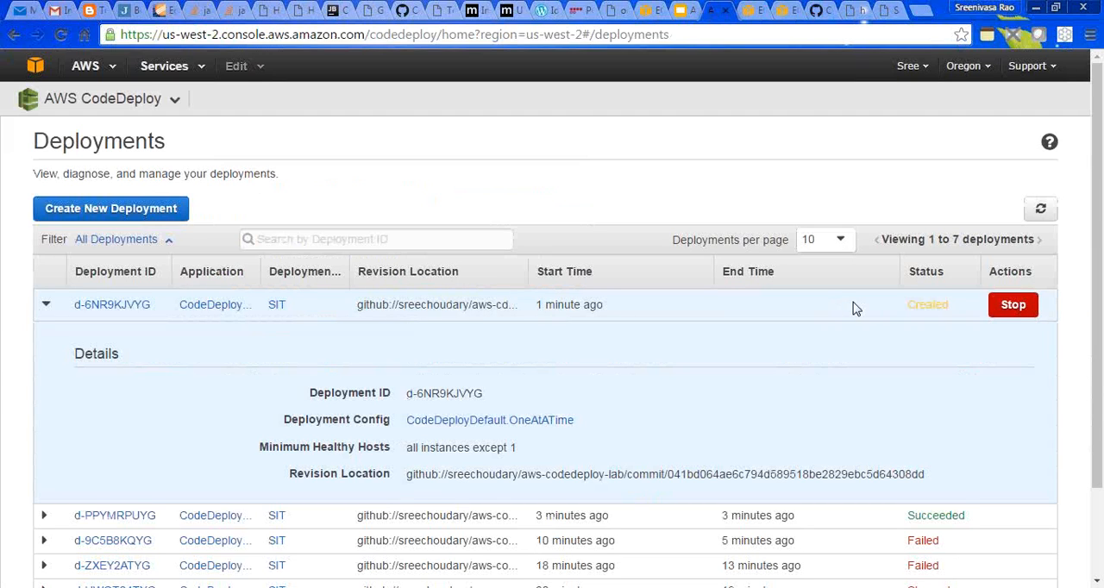
- Monitor the new deployment by refreshing the deployments list, and reload 54.218.194.44 to check the updated application
click(1042, 210)
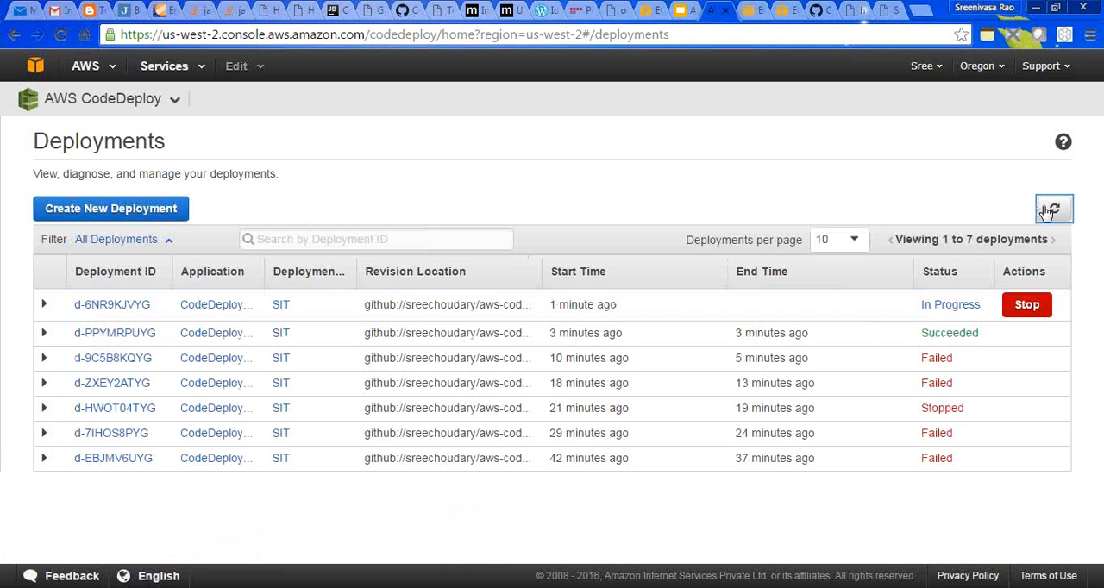
click(1046, 212)
click(1046, 212)
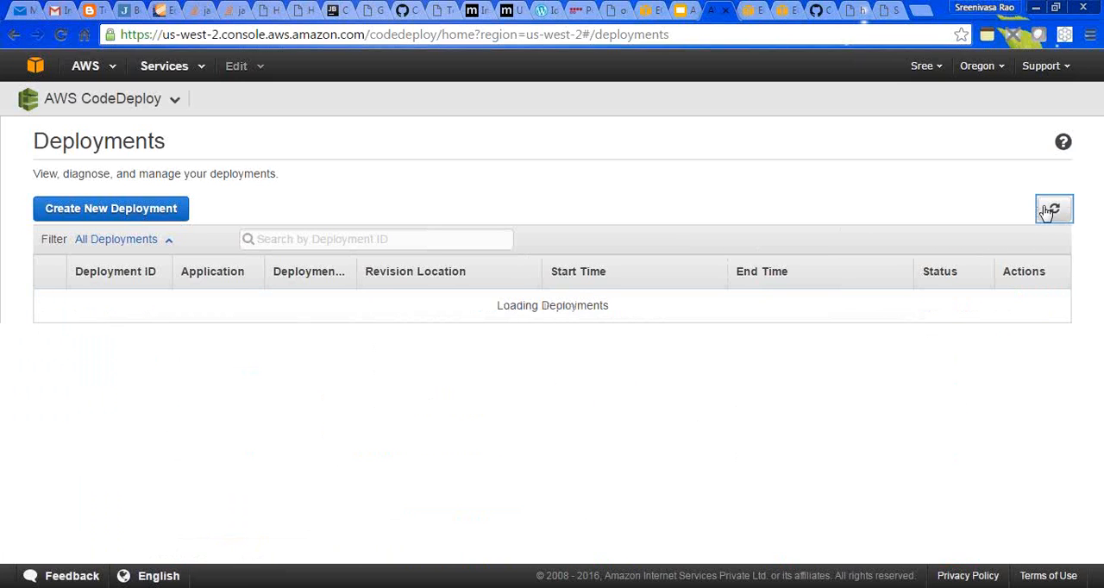
click(1046, 212)
click(1046, 212)
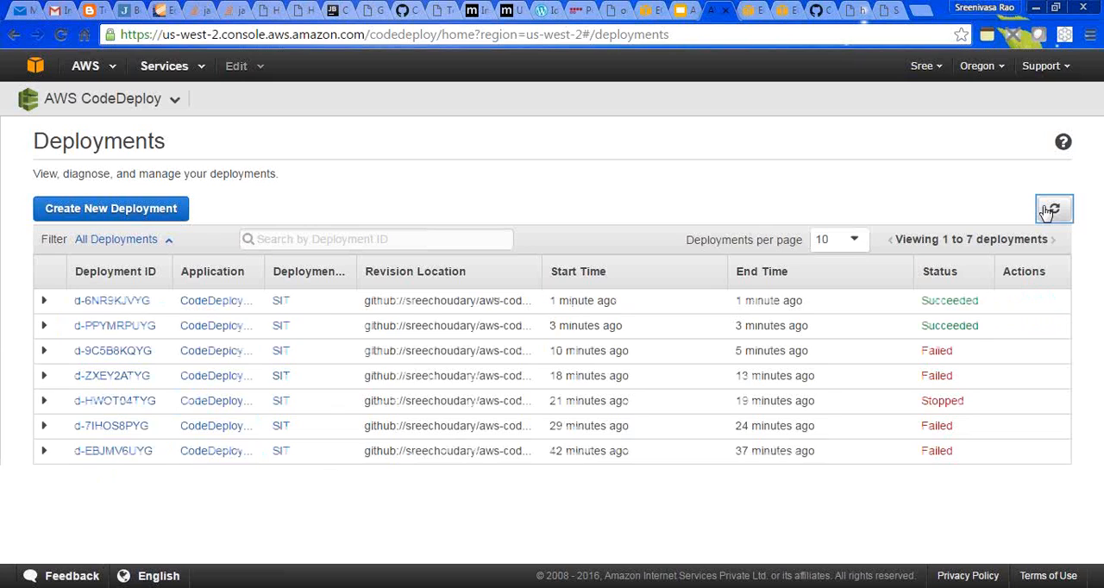
click(888, 10)
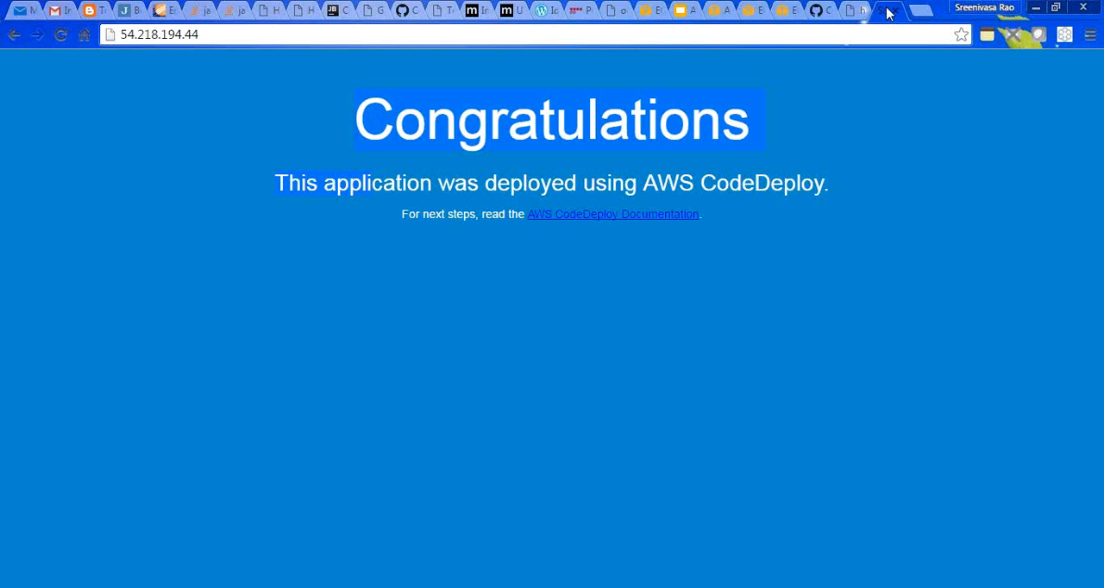
click(59, 36)
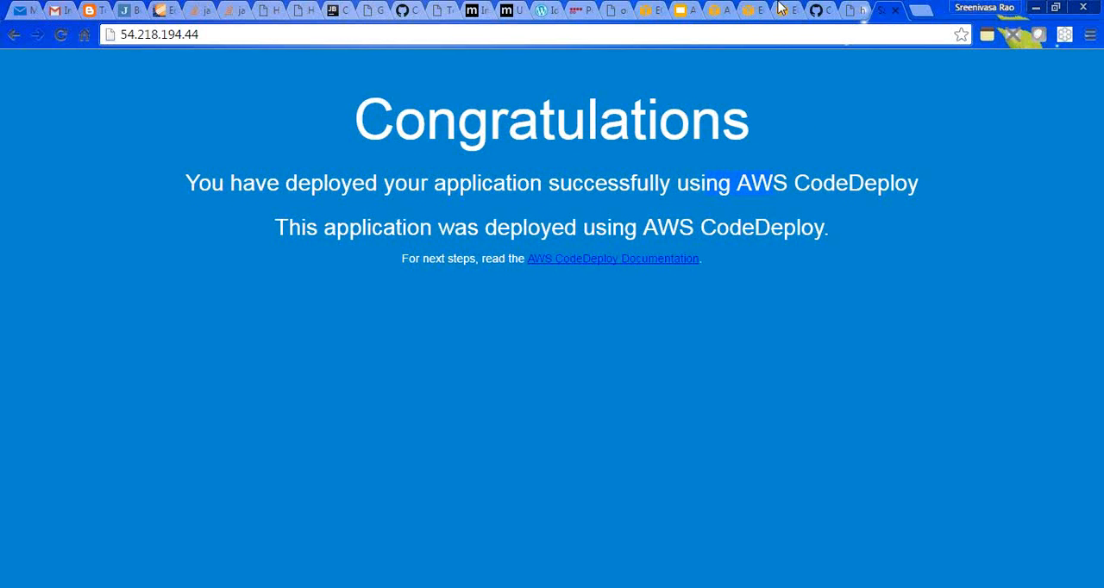
- Examine the failure details of deployment d-9C5B8KQYG and the details of deployment d-PPYMRPUYG in the deployments list
click(713, 16)
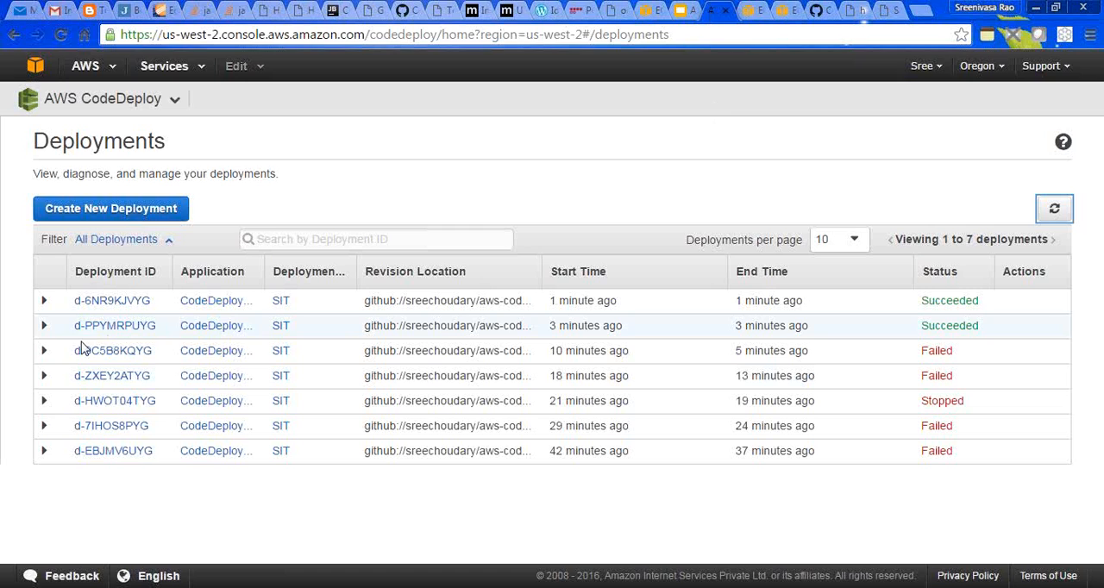
click(45, 351)
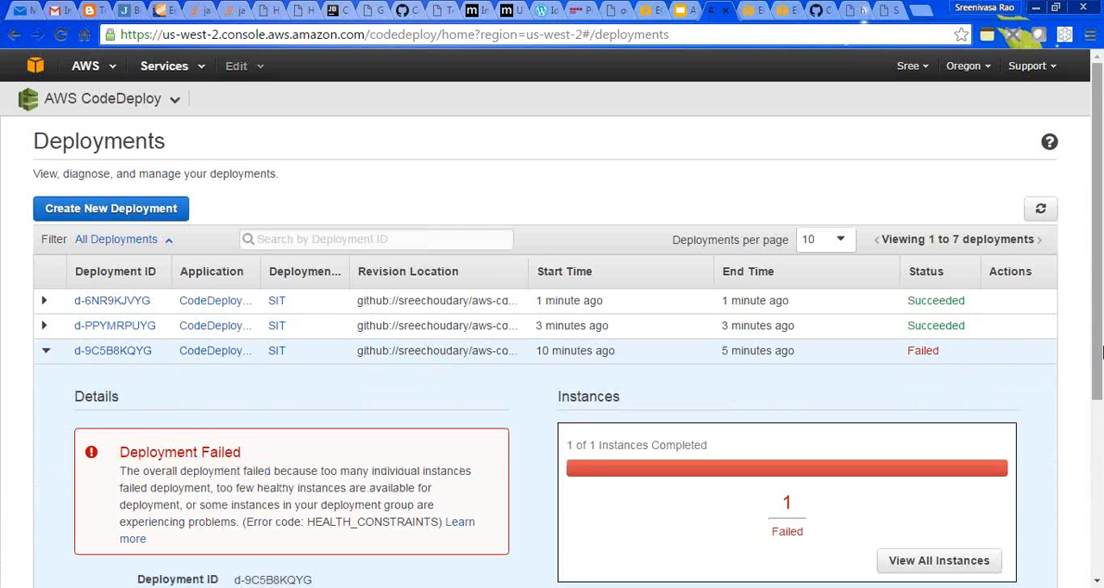
drag(1098, 349, 1097, 414)
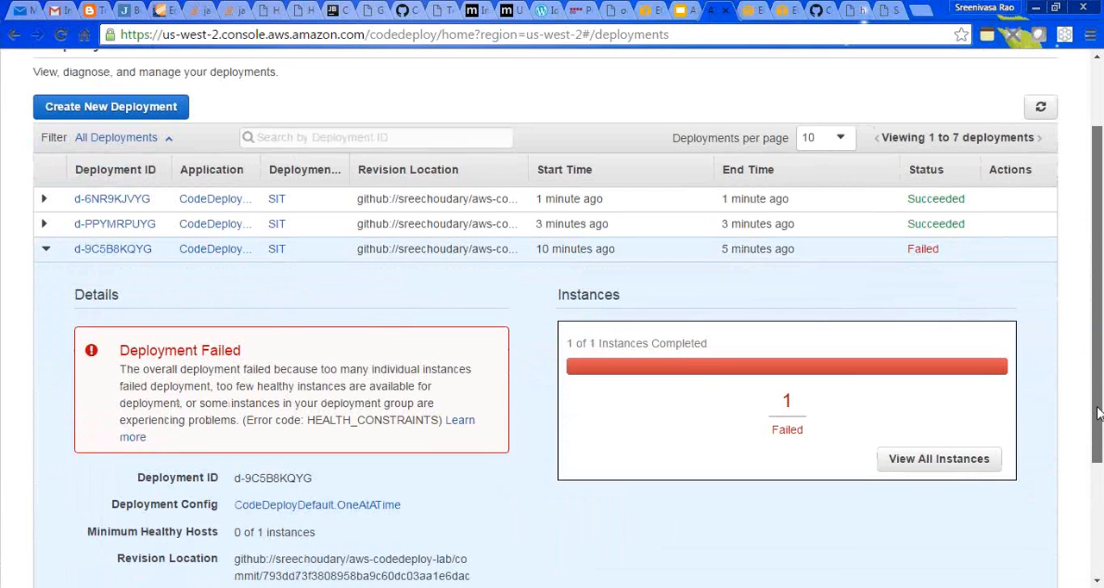
scroll(966, 412, down, 1)
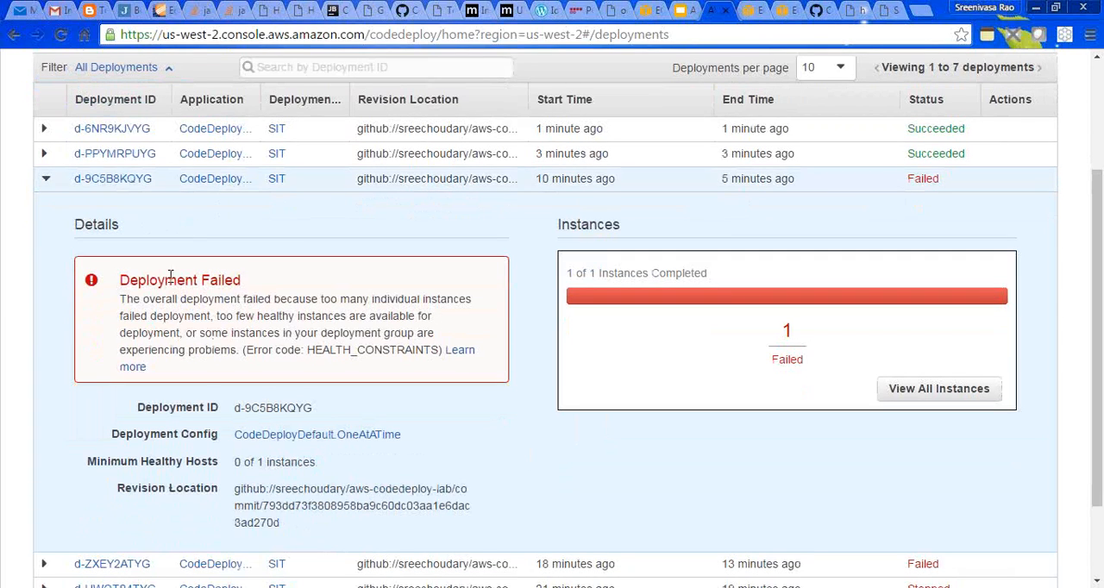
drag(158, 321, 207, 350)
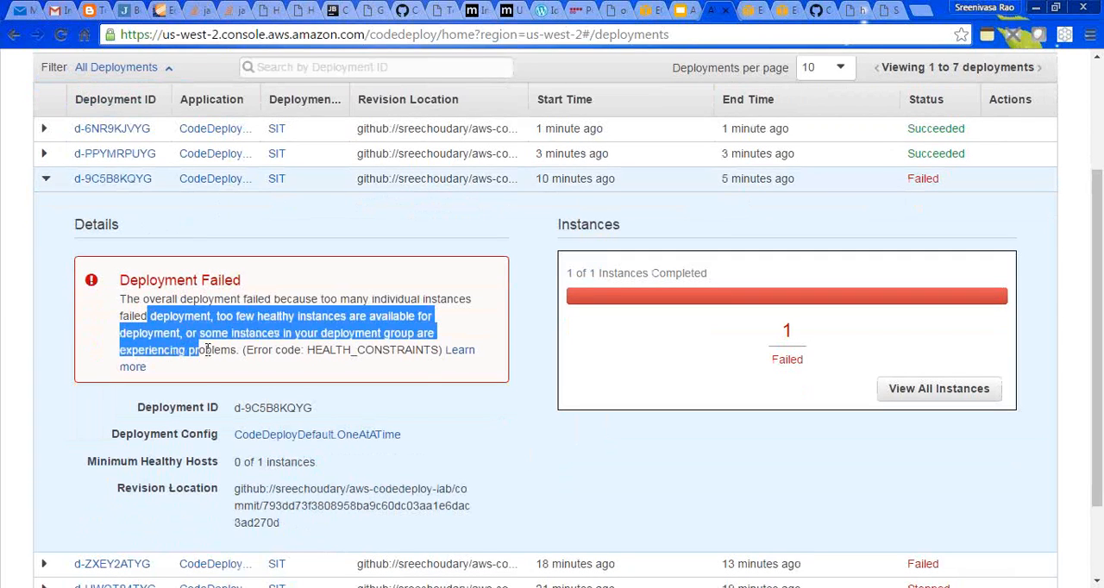
click(425, 389)
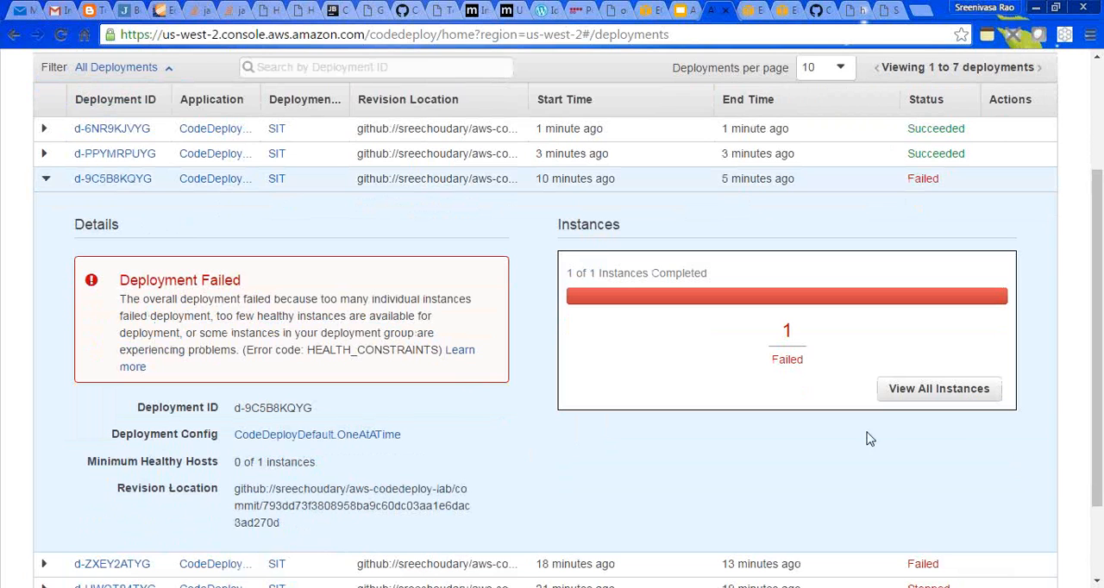
drag(1100, 389, 1075, 308)
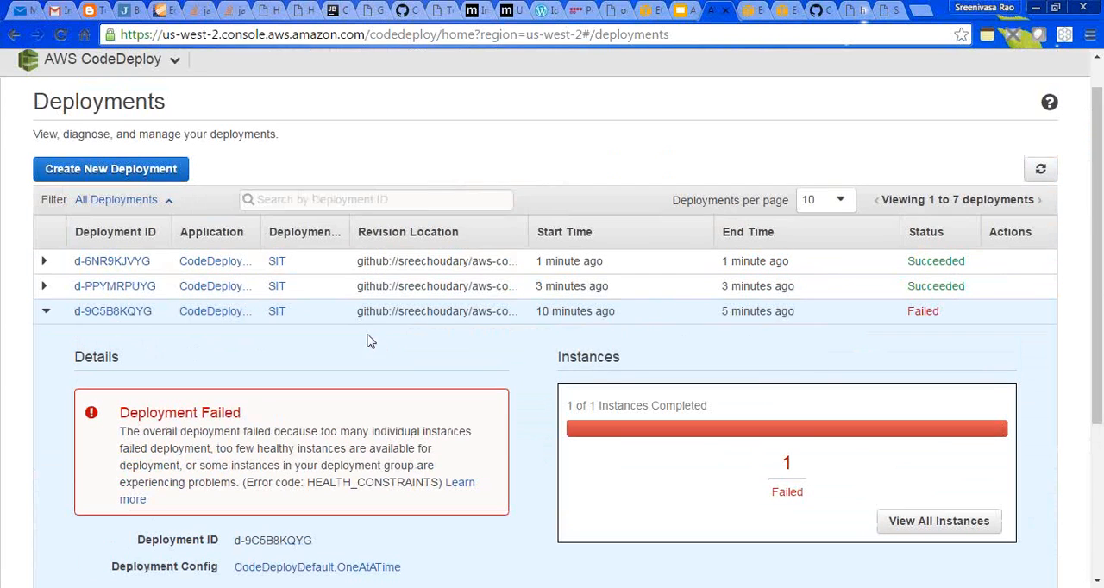
click(44, 287)
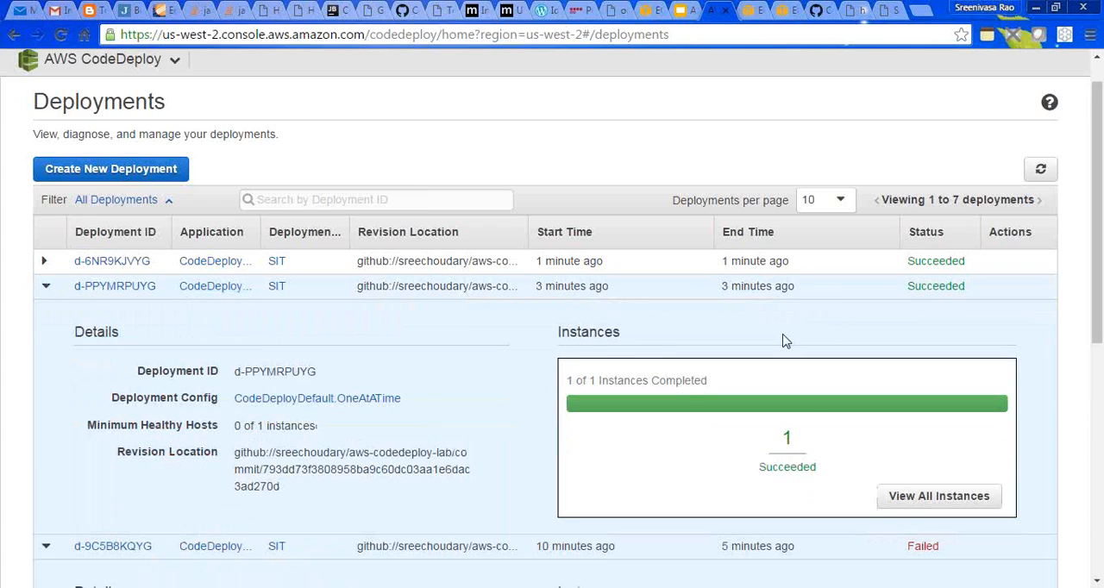
- View the full details page of deployment d-PPYMRPUYG, including its revision and instance status, and return to the deployments list
drag(1095, 321, 1093, 346)
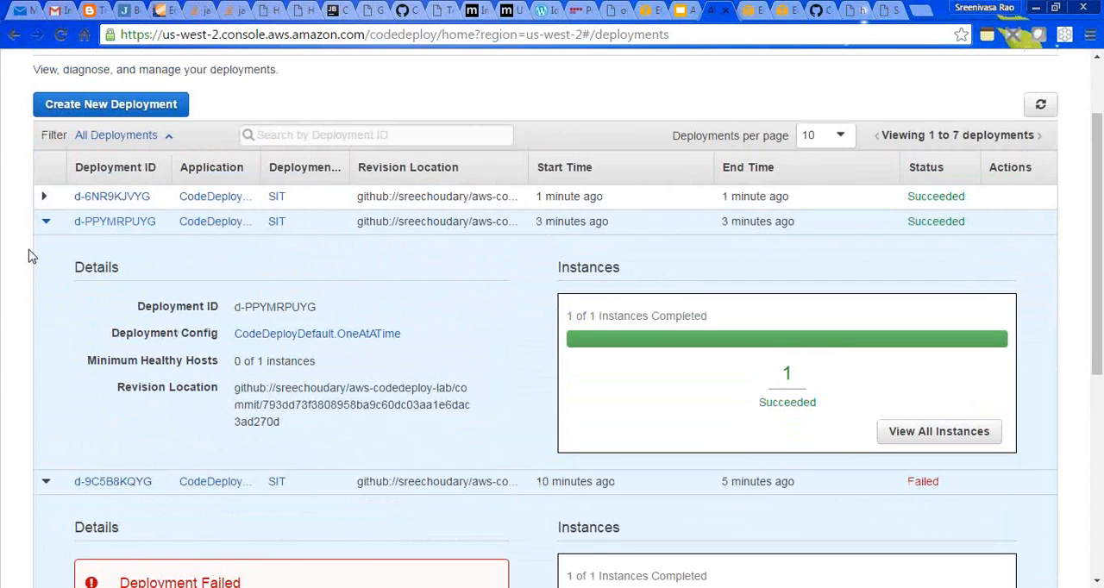
click(117, 222)
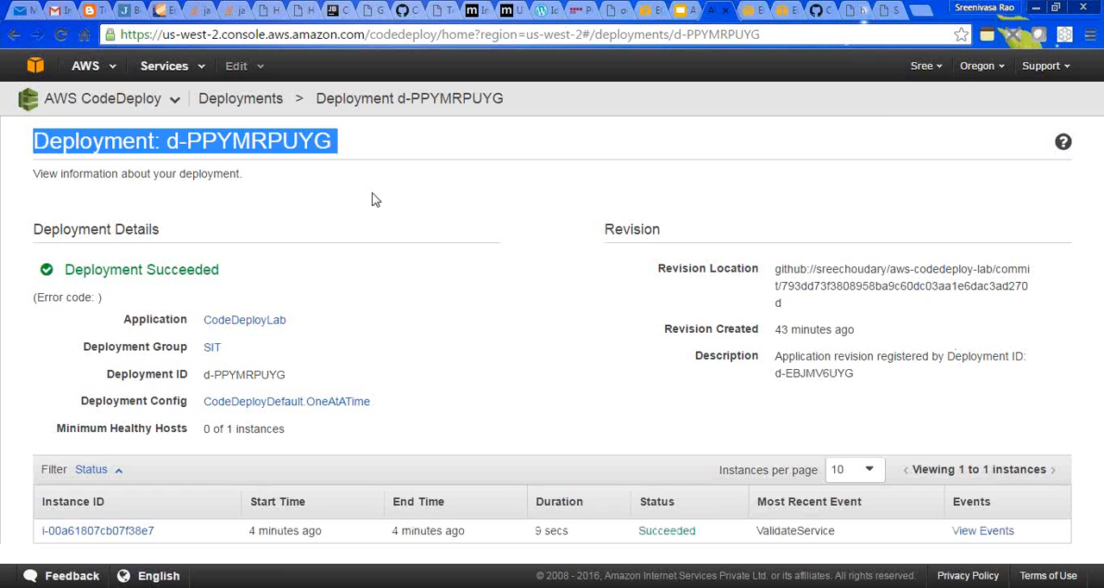
click(241, 99)
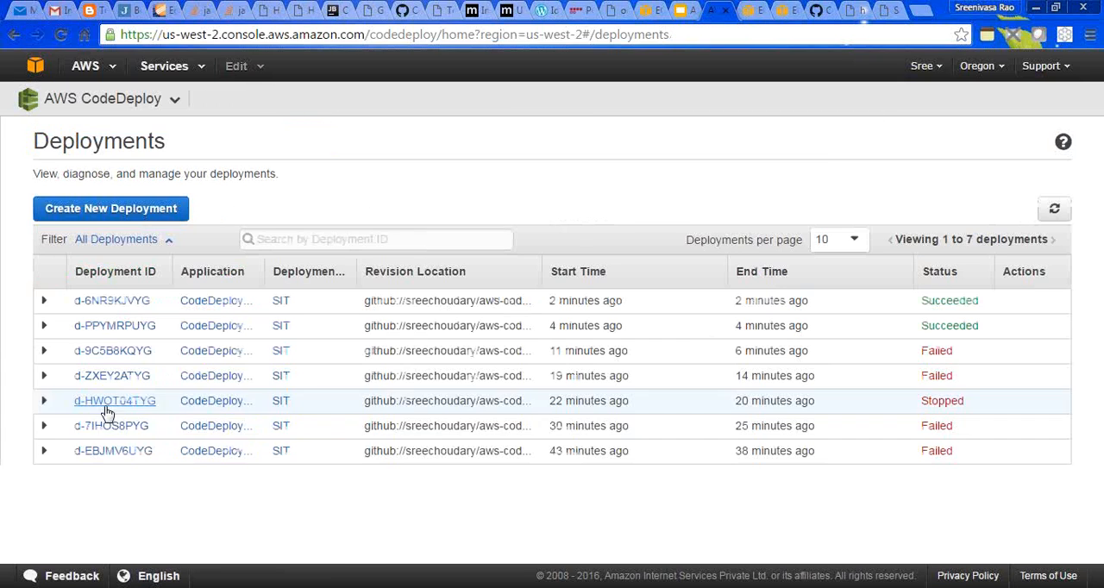
- Open the full details page of failed deployment d-9C5B8KQYG and bring its instance table into view
click(45, 351)
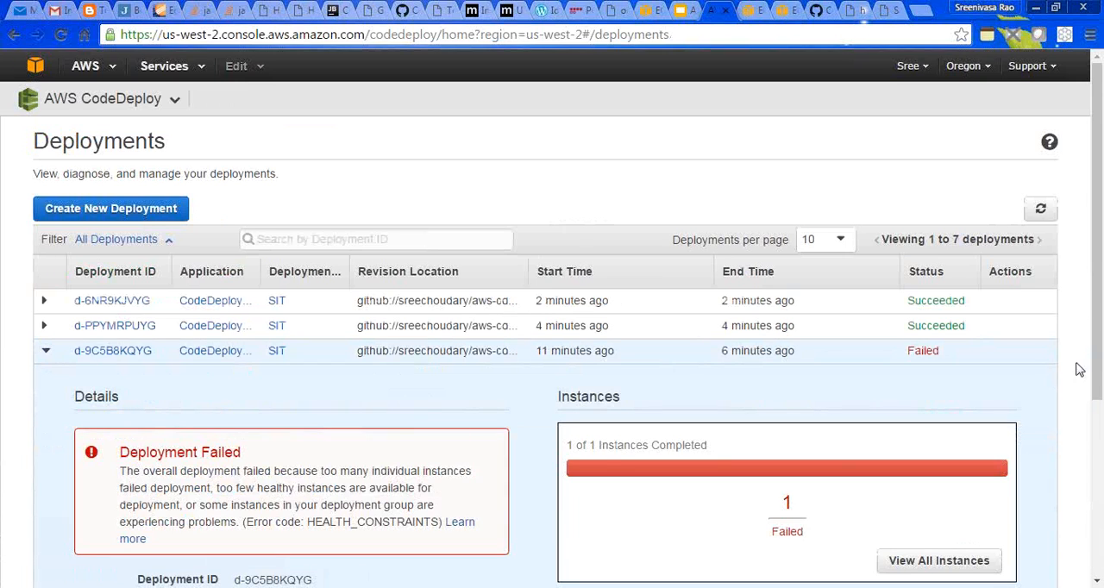
scroll(814, 360, down, 1)
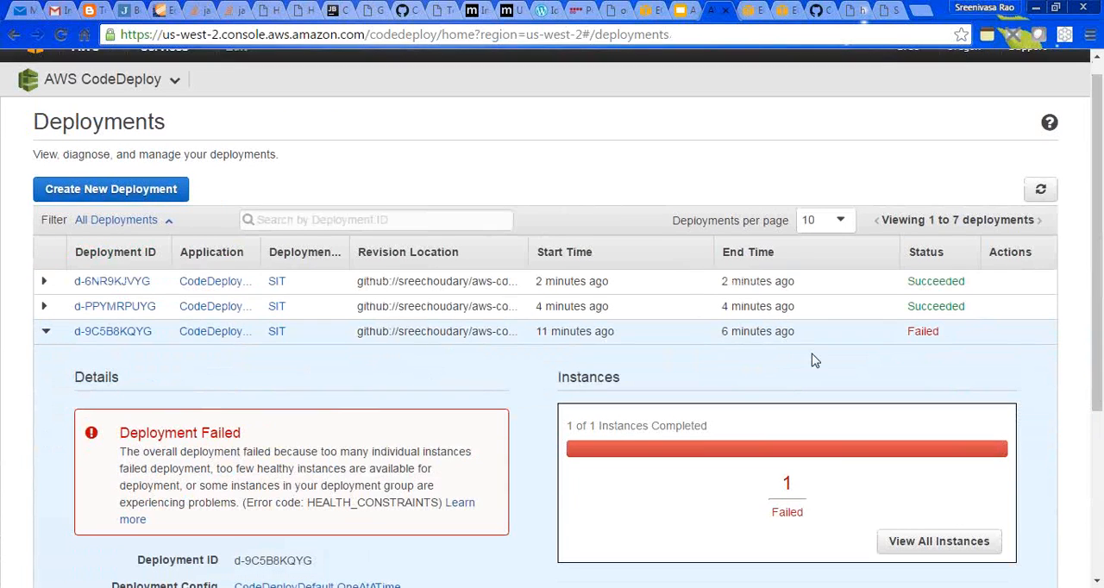
click(113, 331)
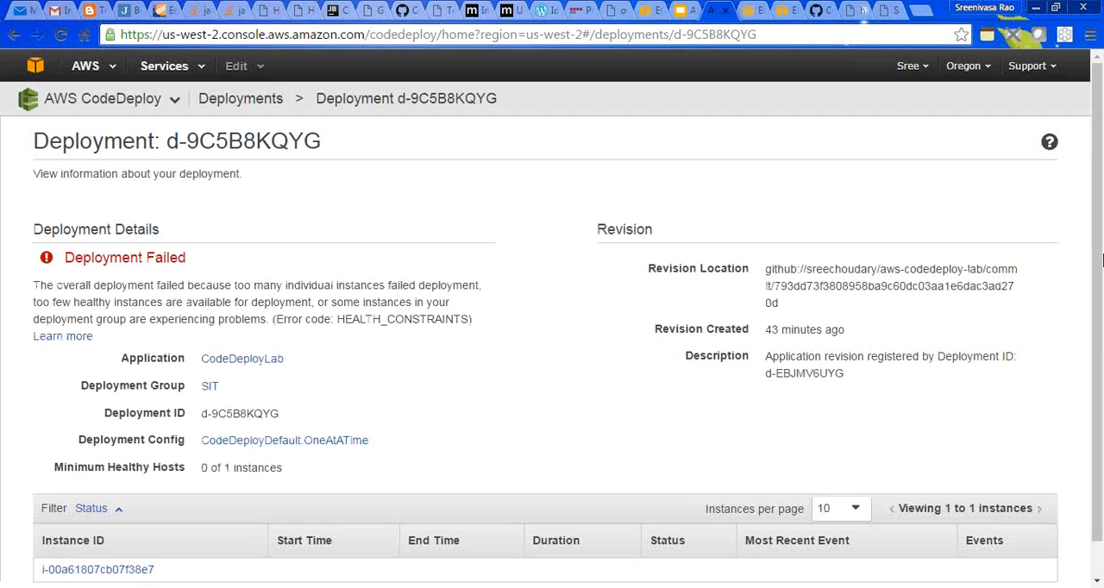
scroll(1099, 388, down, 2)
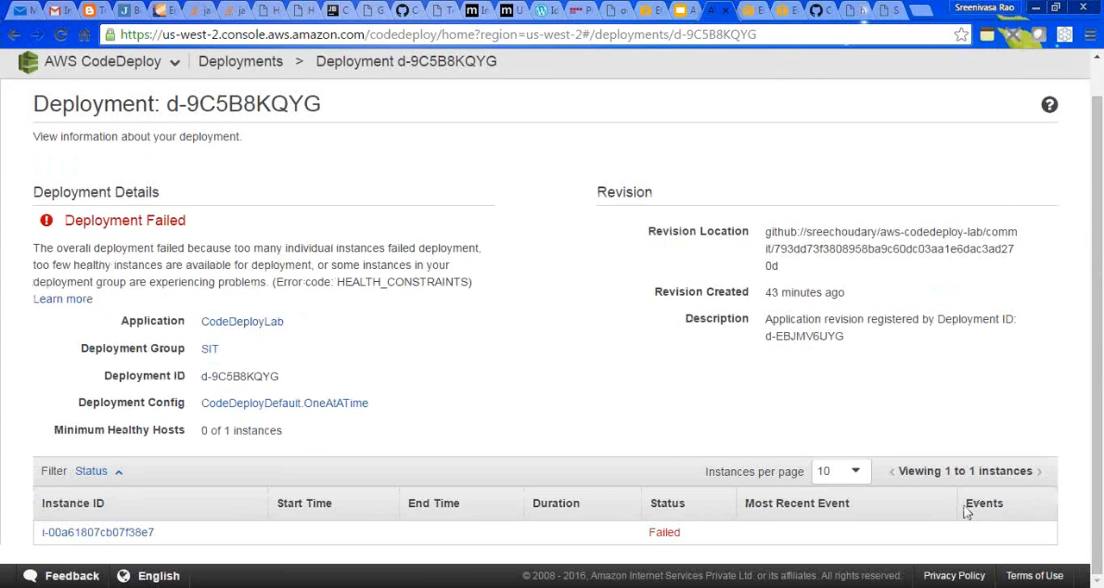
- Examine the failed deployment's instance ID, Events column and minimum healthy hosts, and return to the deployments list
drag(966, 505, 1005, 507)
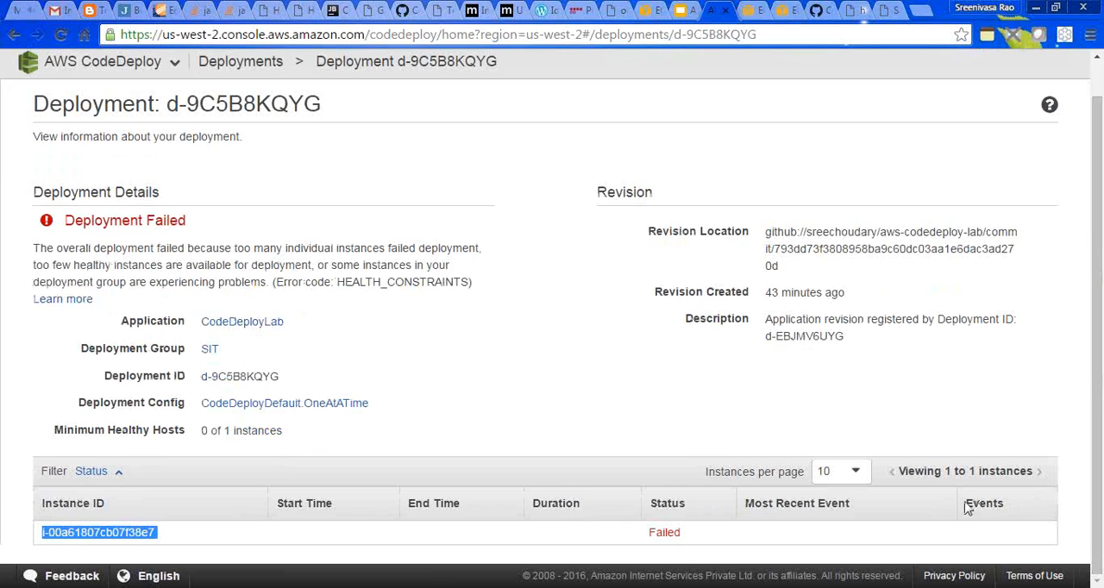
click(957, 538)
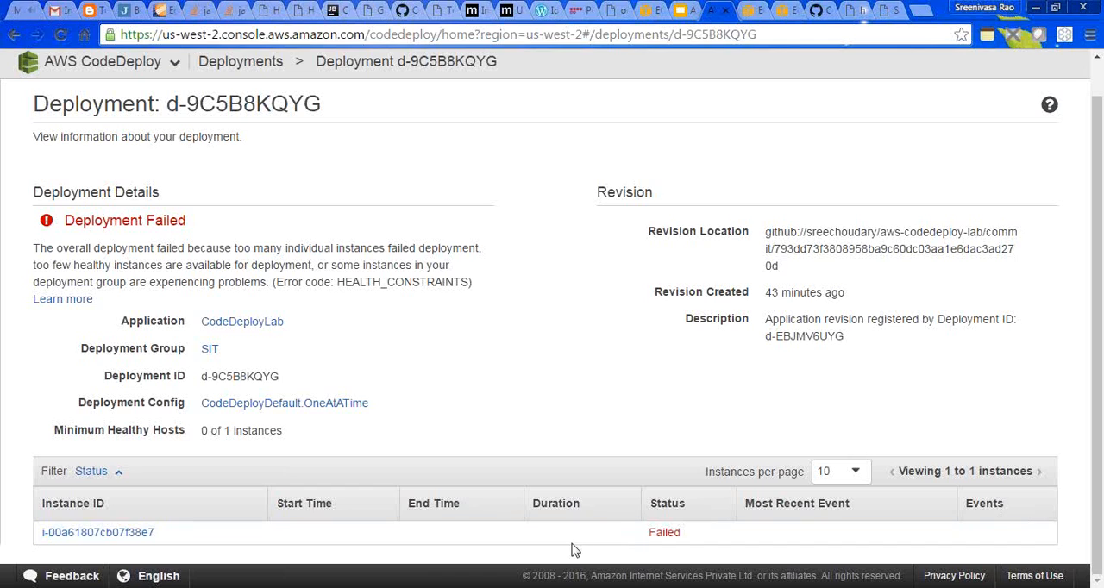
drag(166, 536, 39, 535)
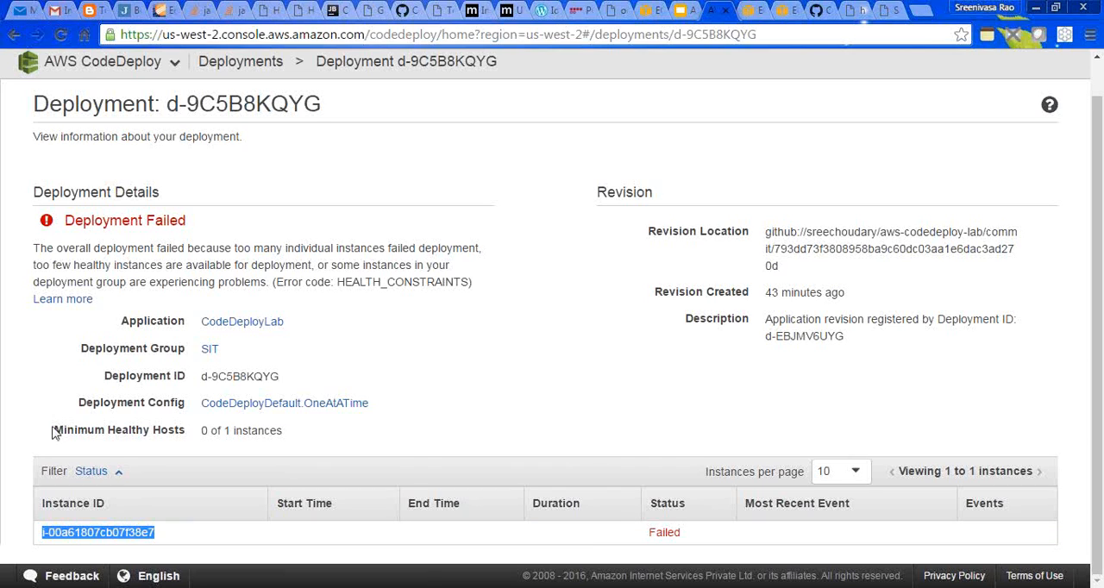
drag(56, 431, 193, 430)
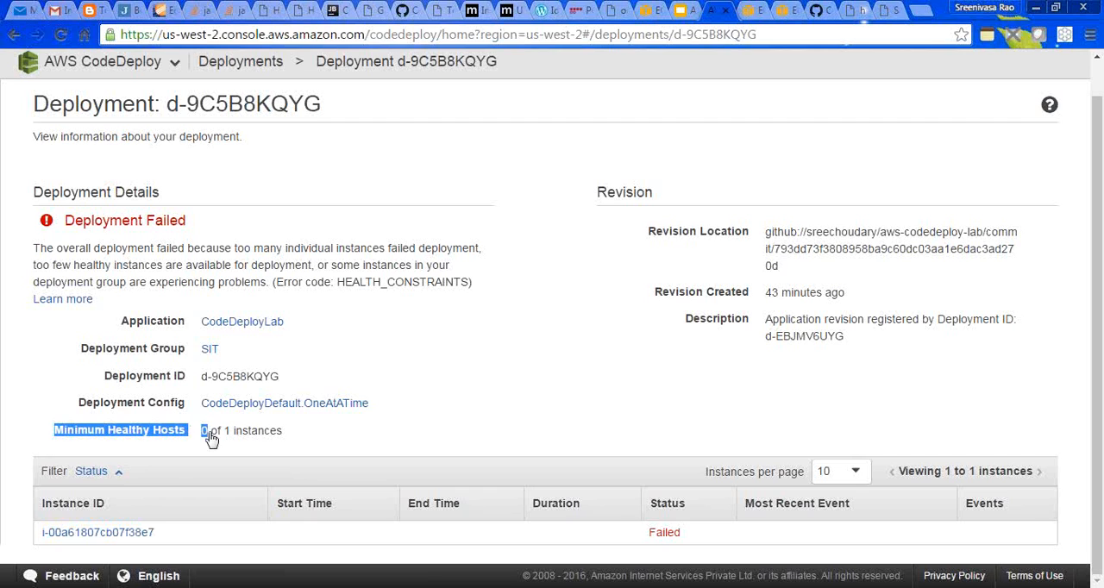
click(250, 66)
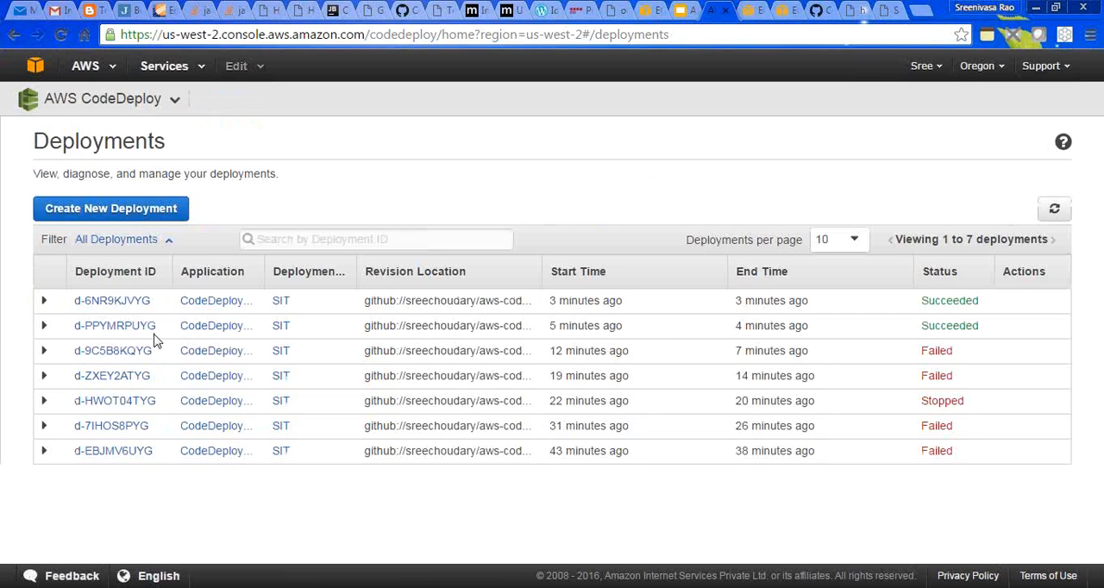
- Open the instance events of deployment d-6NR9KJVYG from its details page
click(107, 301)
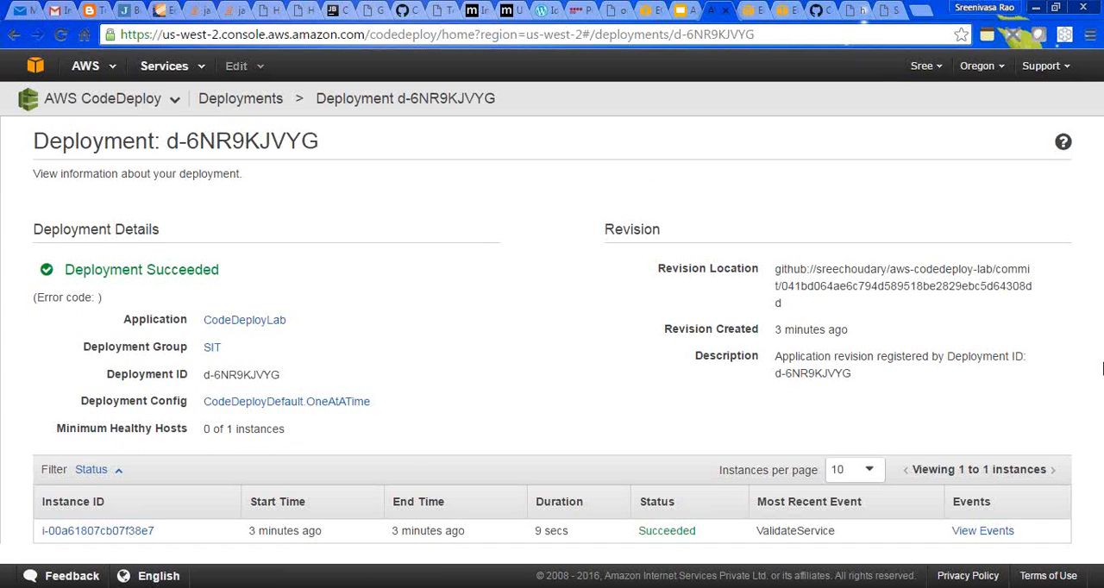
click(982, 532)
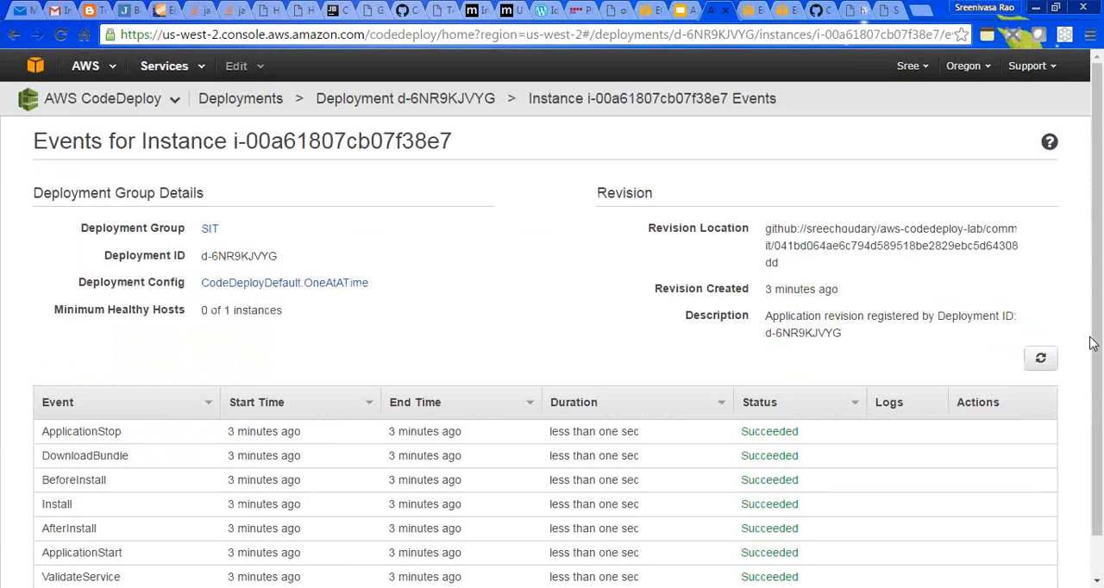
scroll(1098, 357, down, 1)
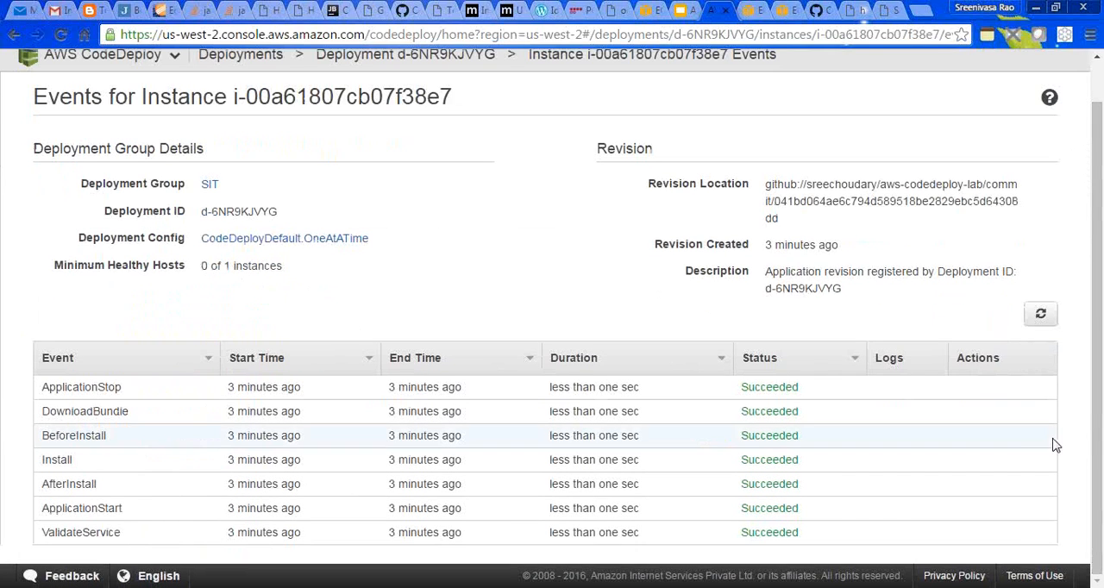
- Review the lifecycle events from ApplicationStop to ValidateService, refresh the event list, and return to the deployments list
double_click(146, 393)
double_click(147, 414)
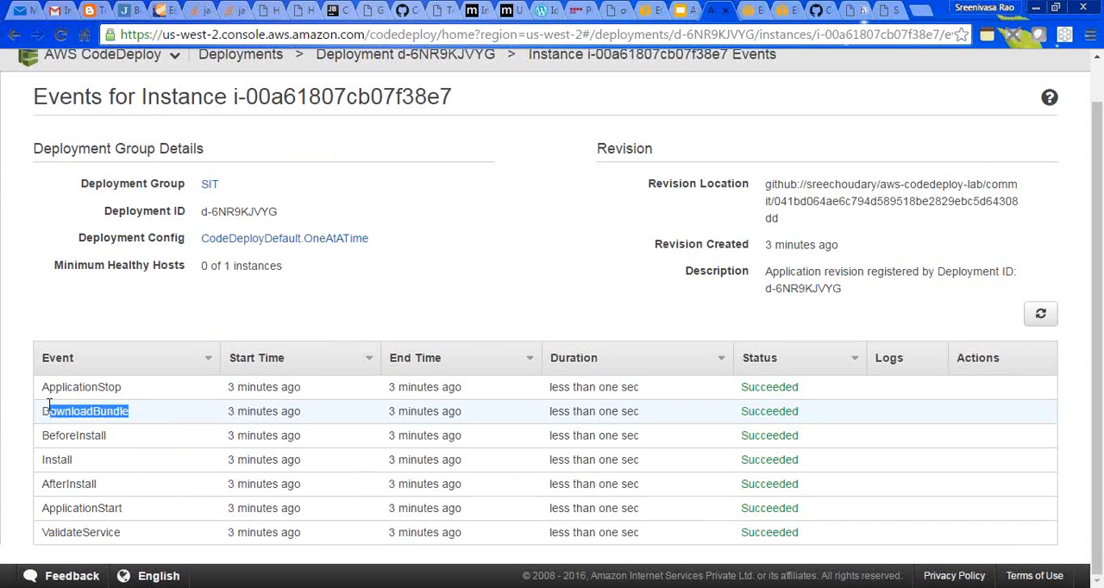
drag(127, 439, 27, 497)
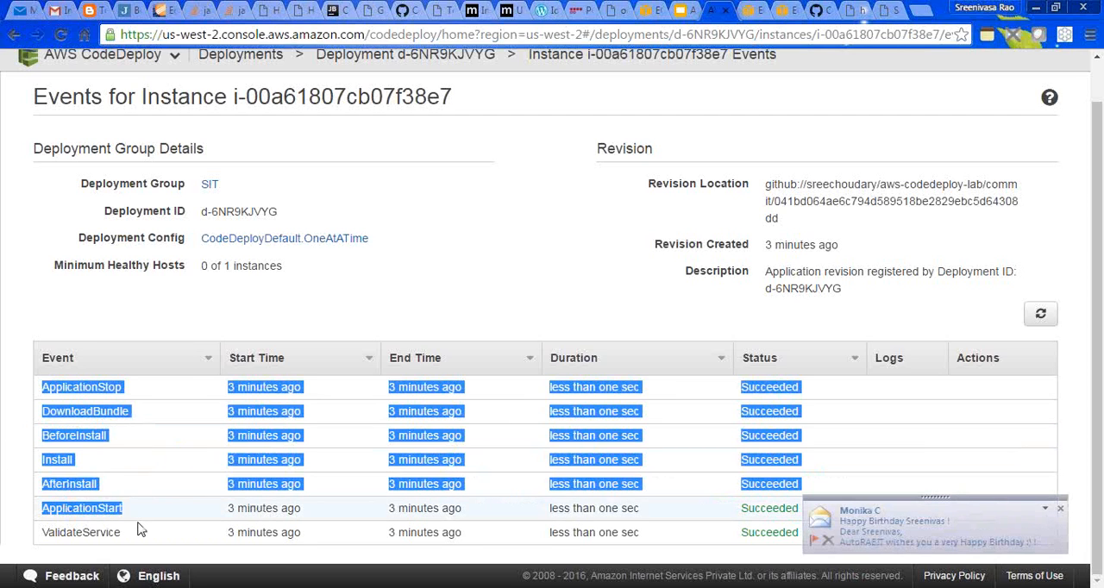
drag(53, 535, 169, 533)
click(171, 533)
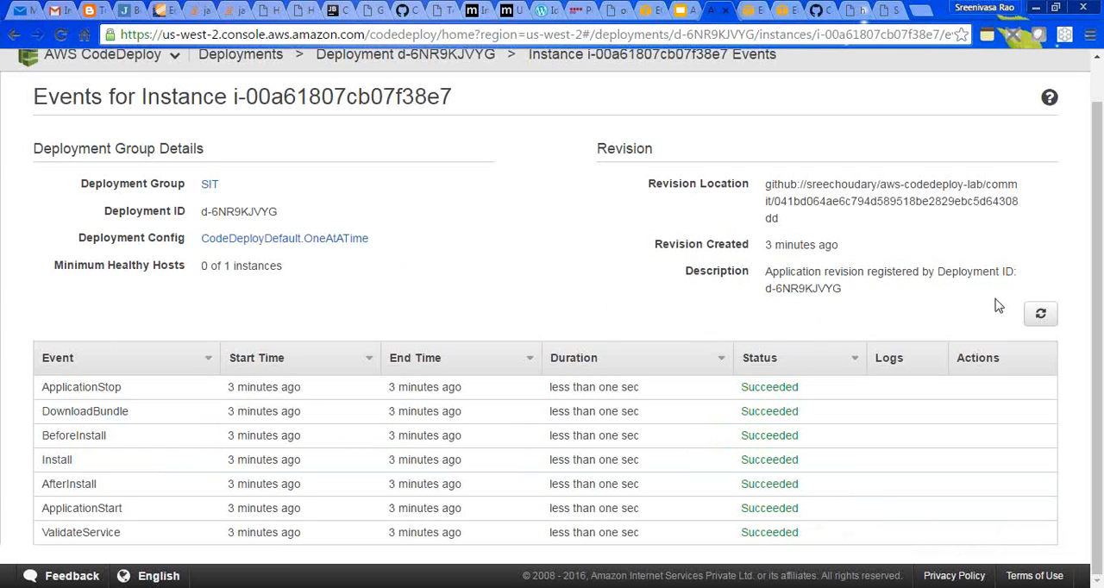
click(1040, 313)
click(1097, 78)
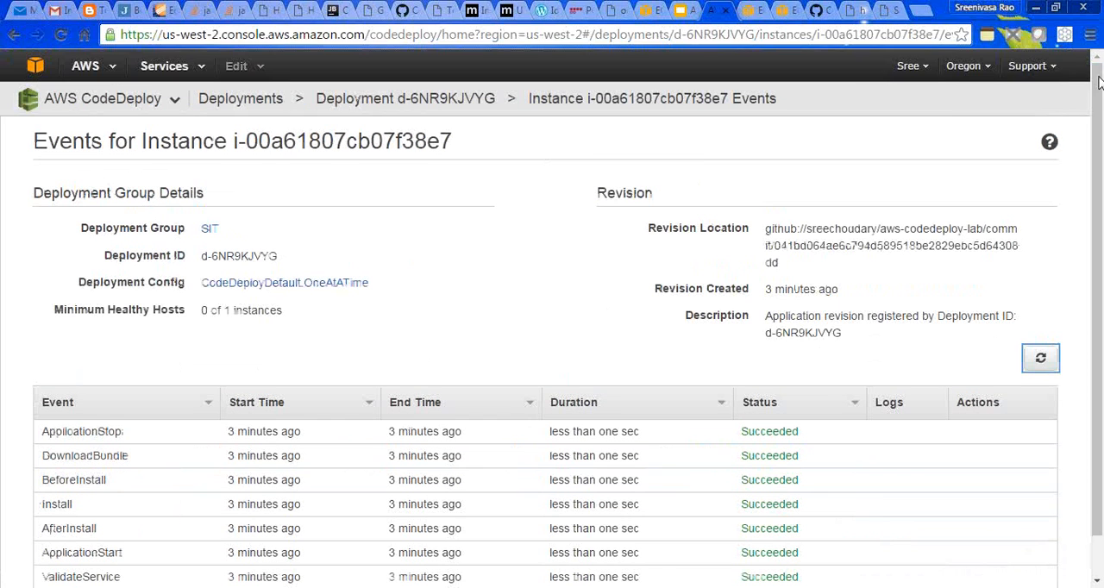
click(238, 96)
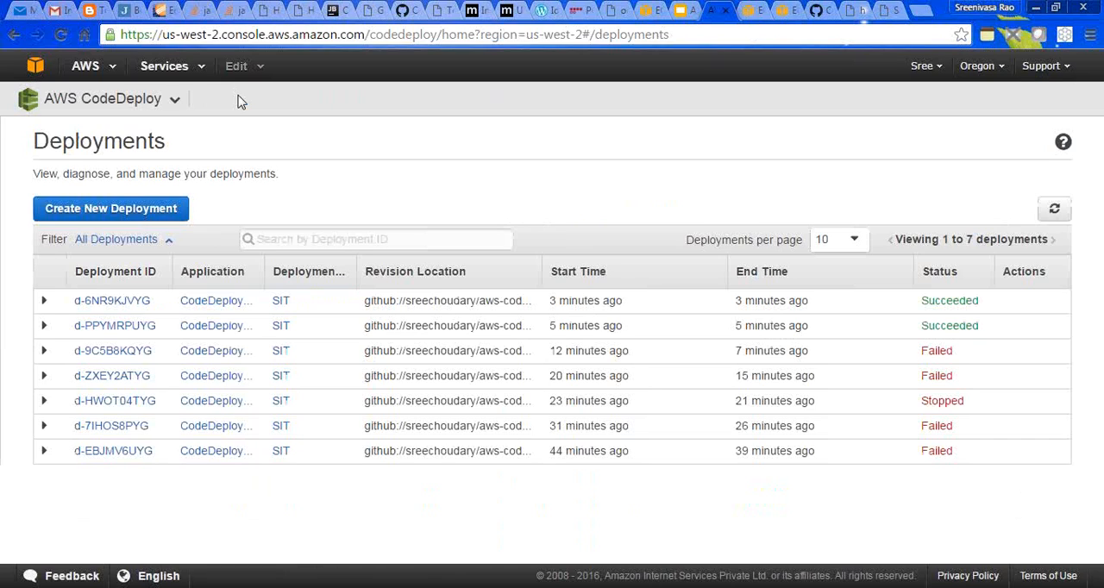
- Switch to the AWS CodeDeploy And CodePipeline presentation in Google Slides and bring its first slides into view
click(753, 8)
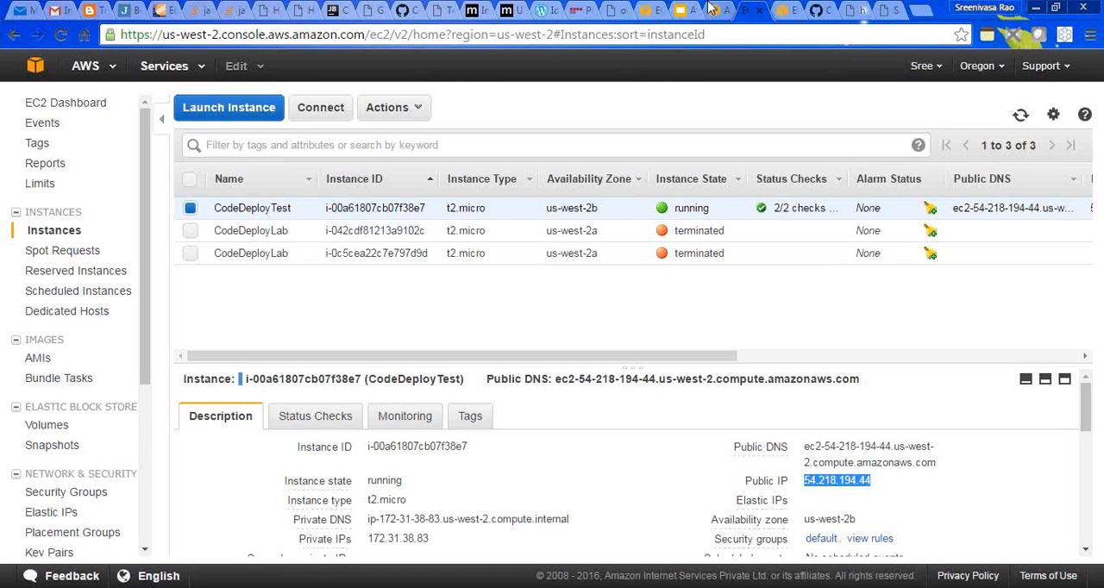
click(681, 9)
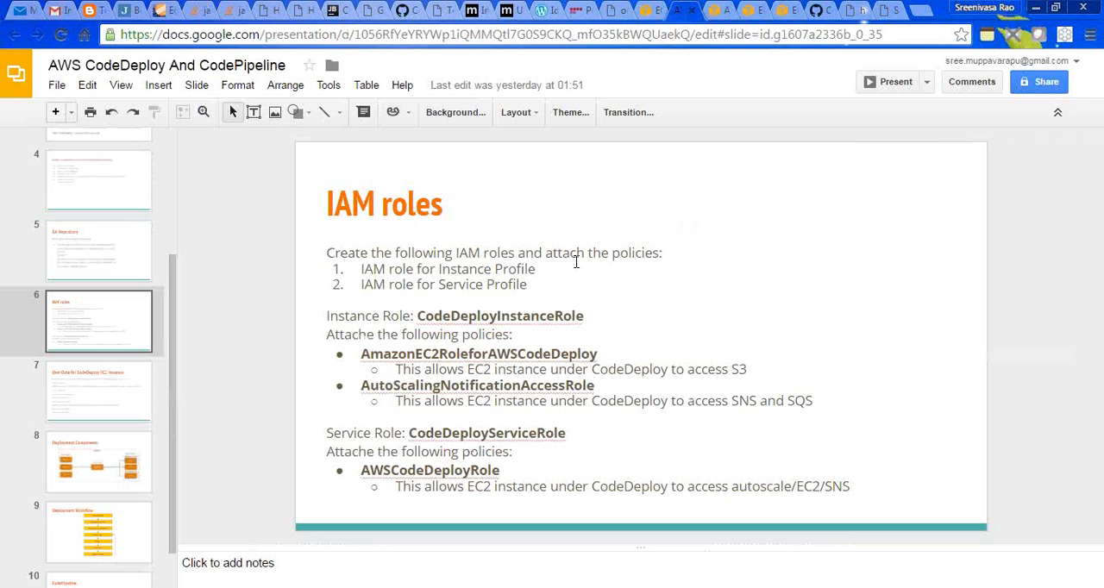
scroll(169, 233, up, 3)
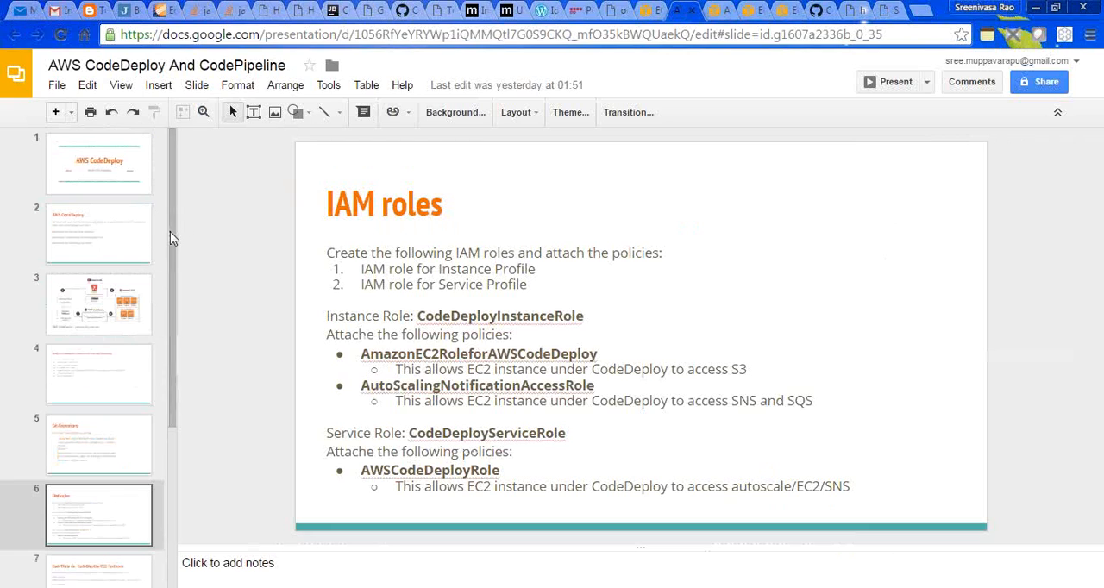